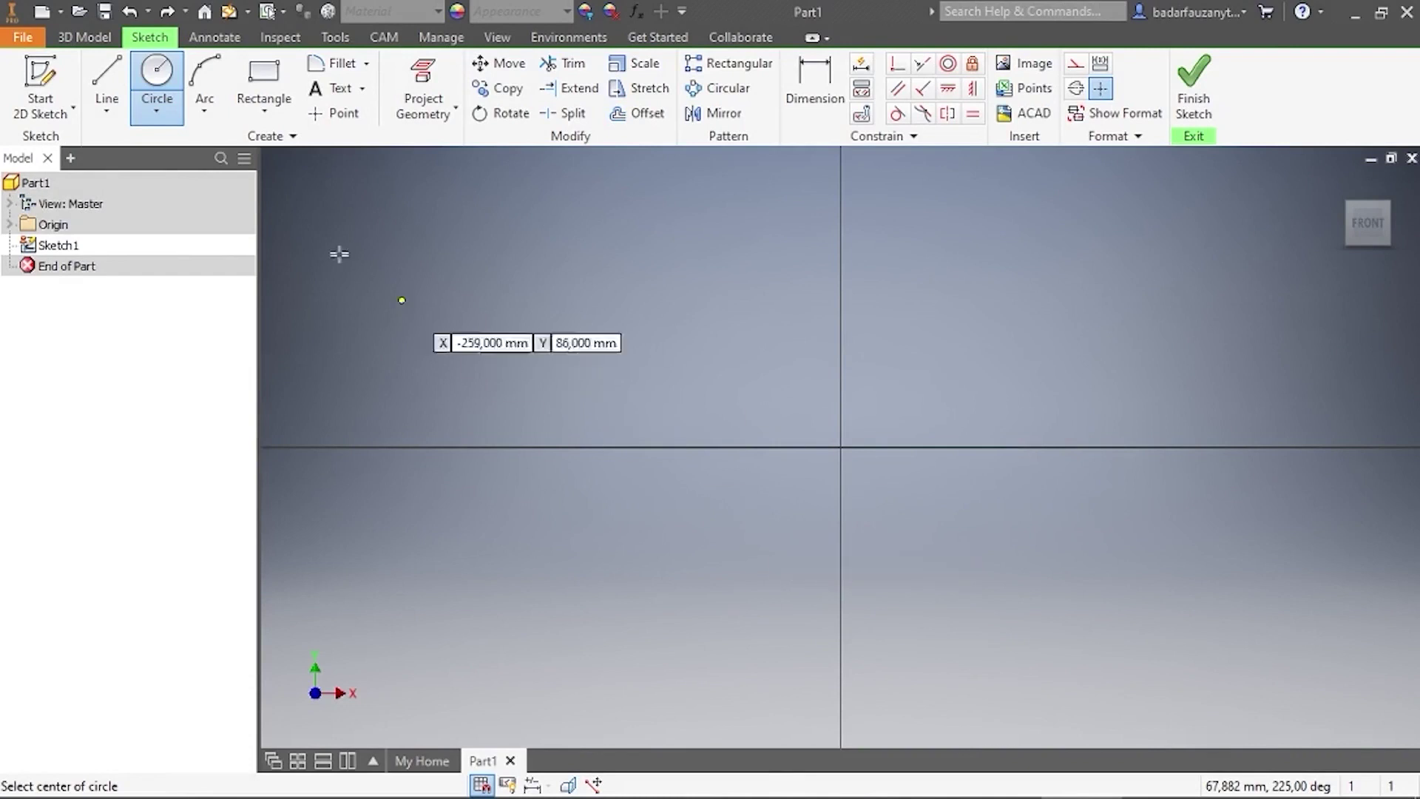
Sketch a single horizontal line in the upper-left quadrant of the sketch, ending near X -93 mm, Y 123 mm
{"action": "left_click", "coordinate": [123, 77]}
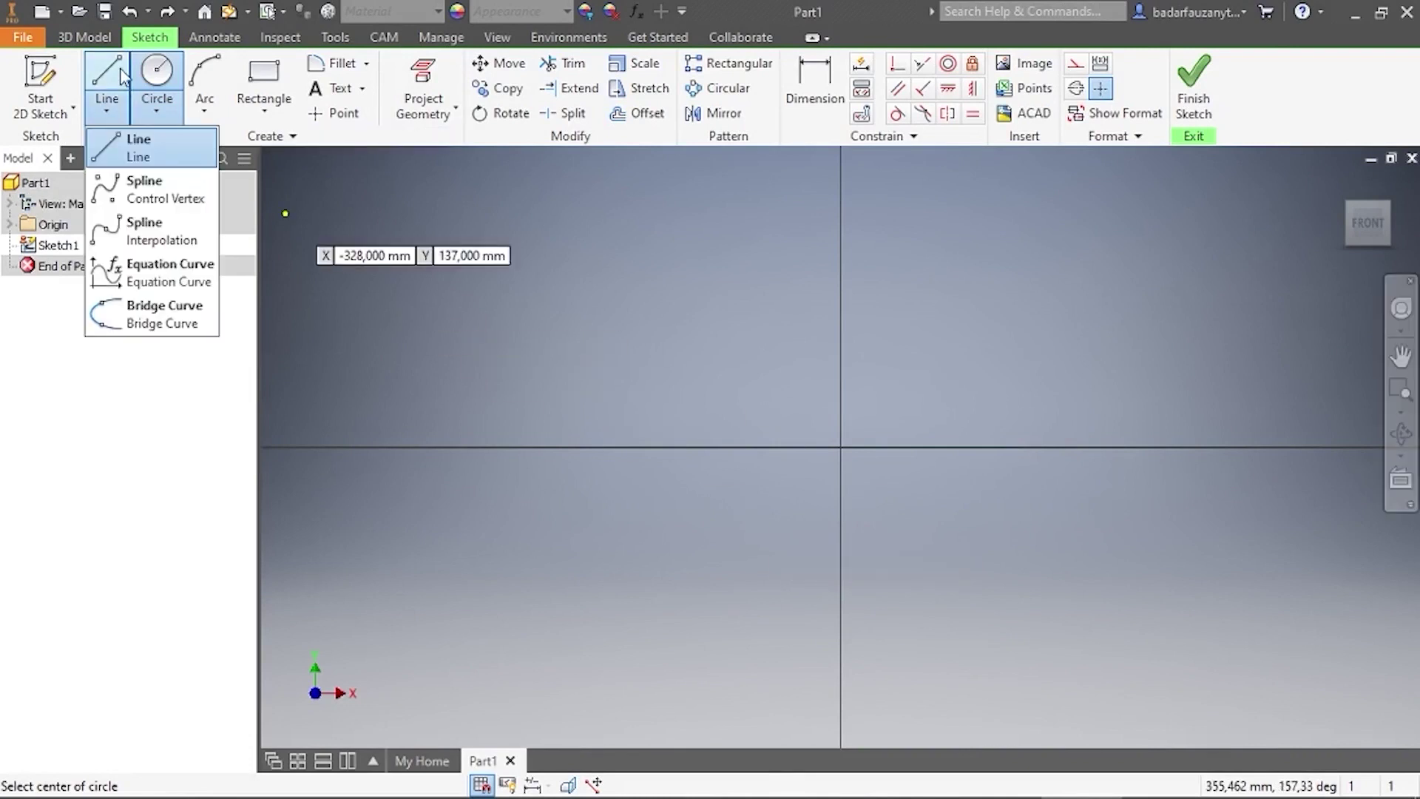
{"action": "left_click", "coordinate": [134, 145]}
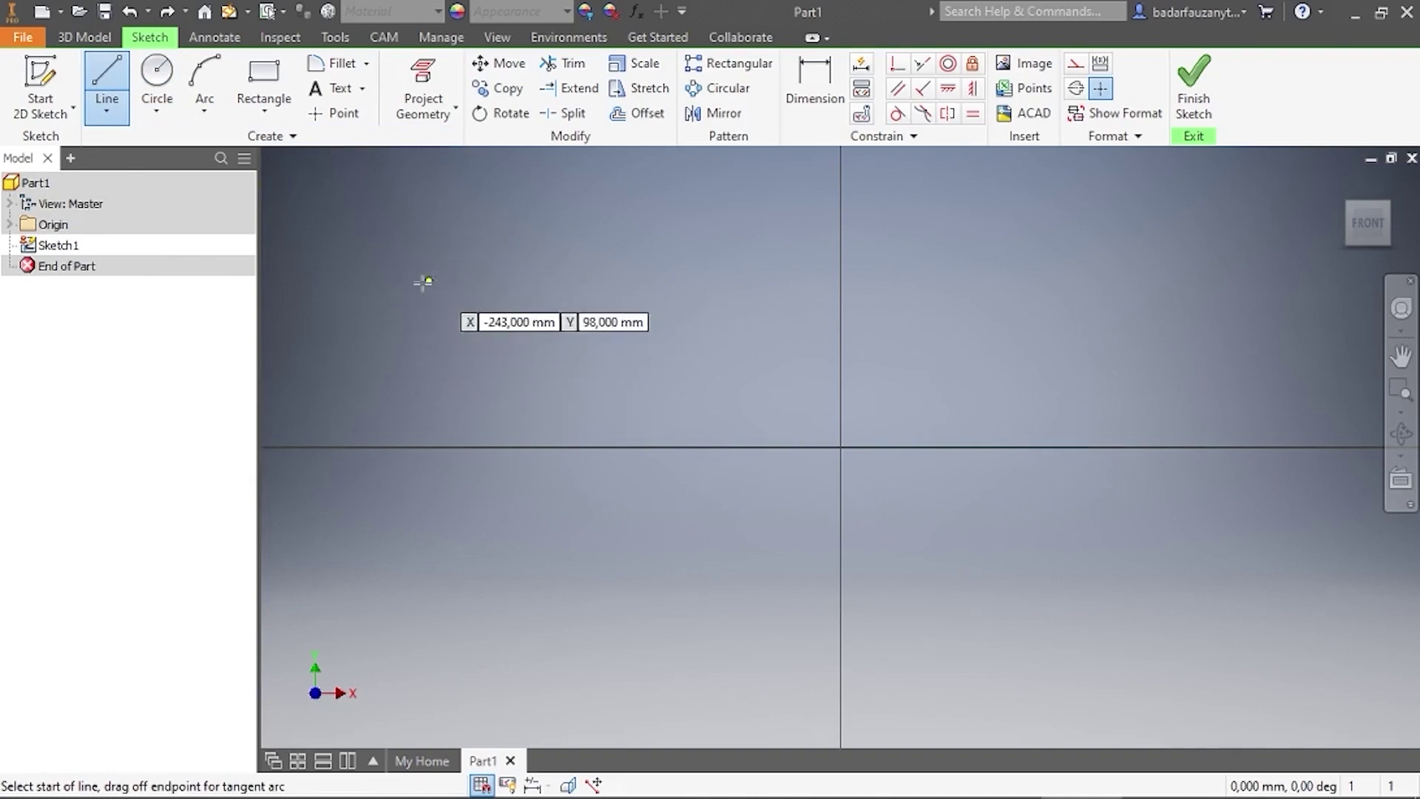
{"action": "left_click", "coordinate": [386, 238]}
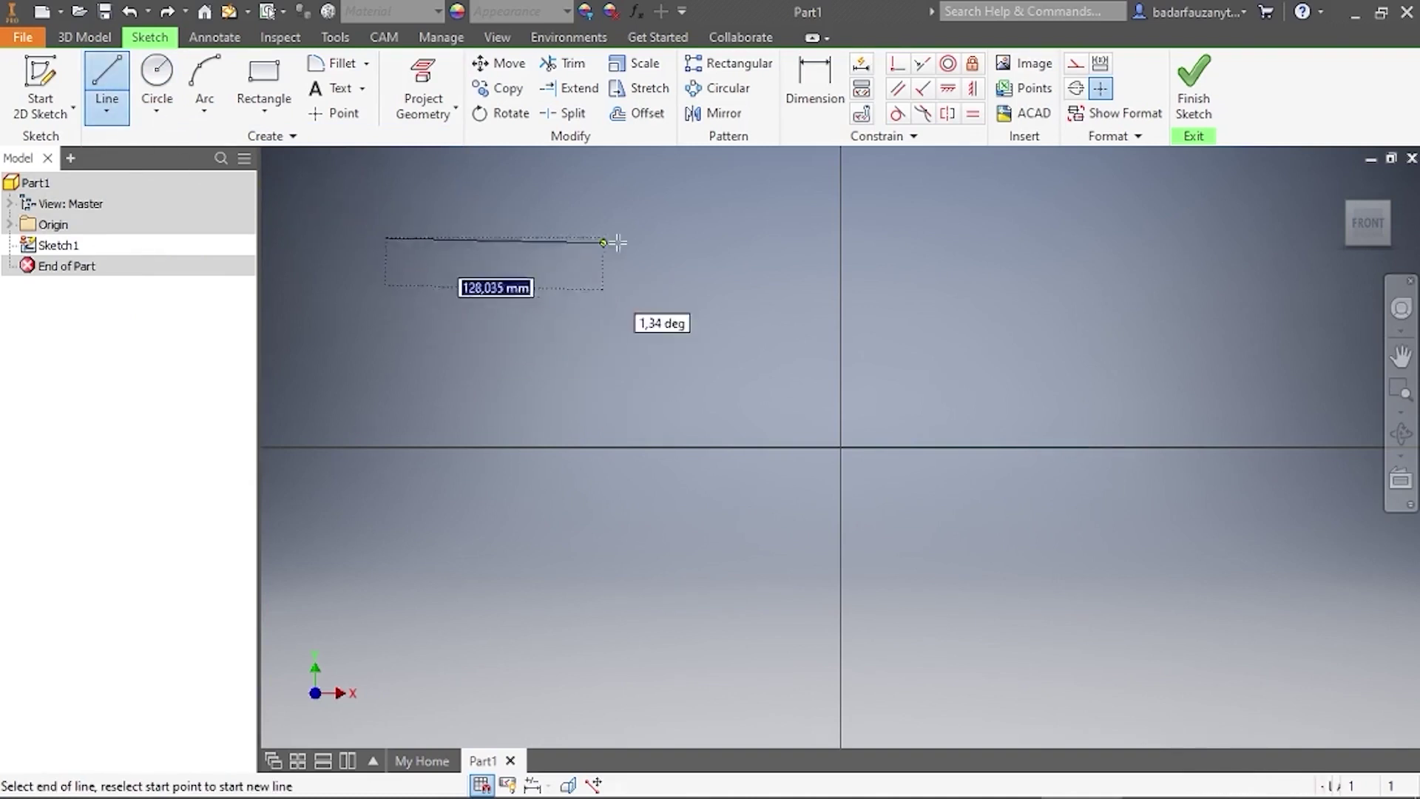
{"action": "left_click", "coordinate": [683, 238]}
{"action": "right_click", "coordinate": [685, 238]}
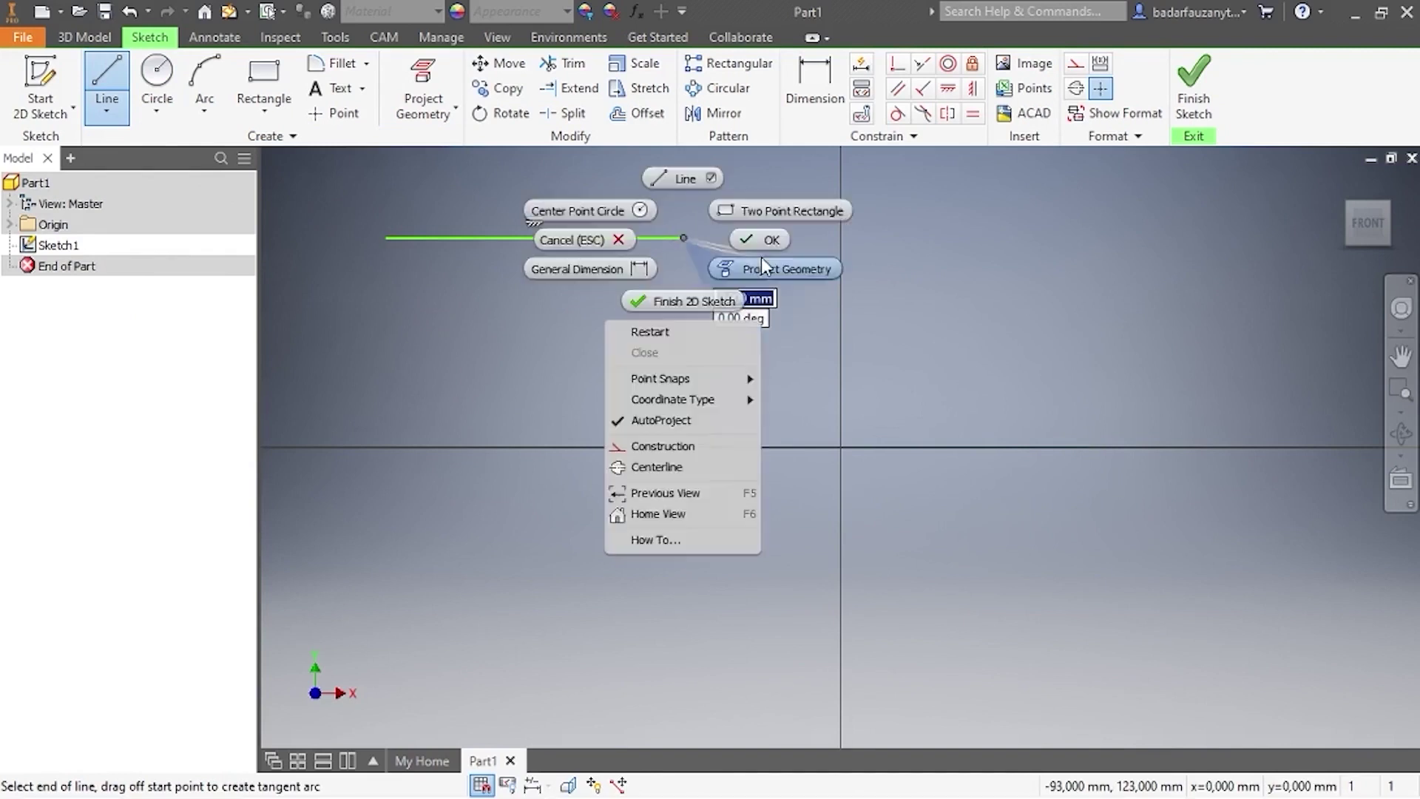
{"action": "left_click", "coordinate": [761, 238]}
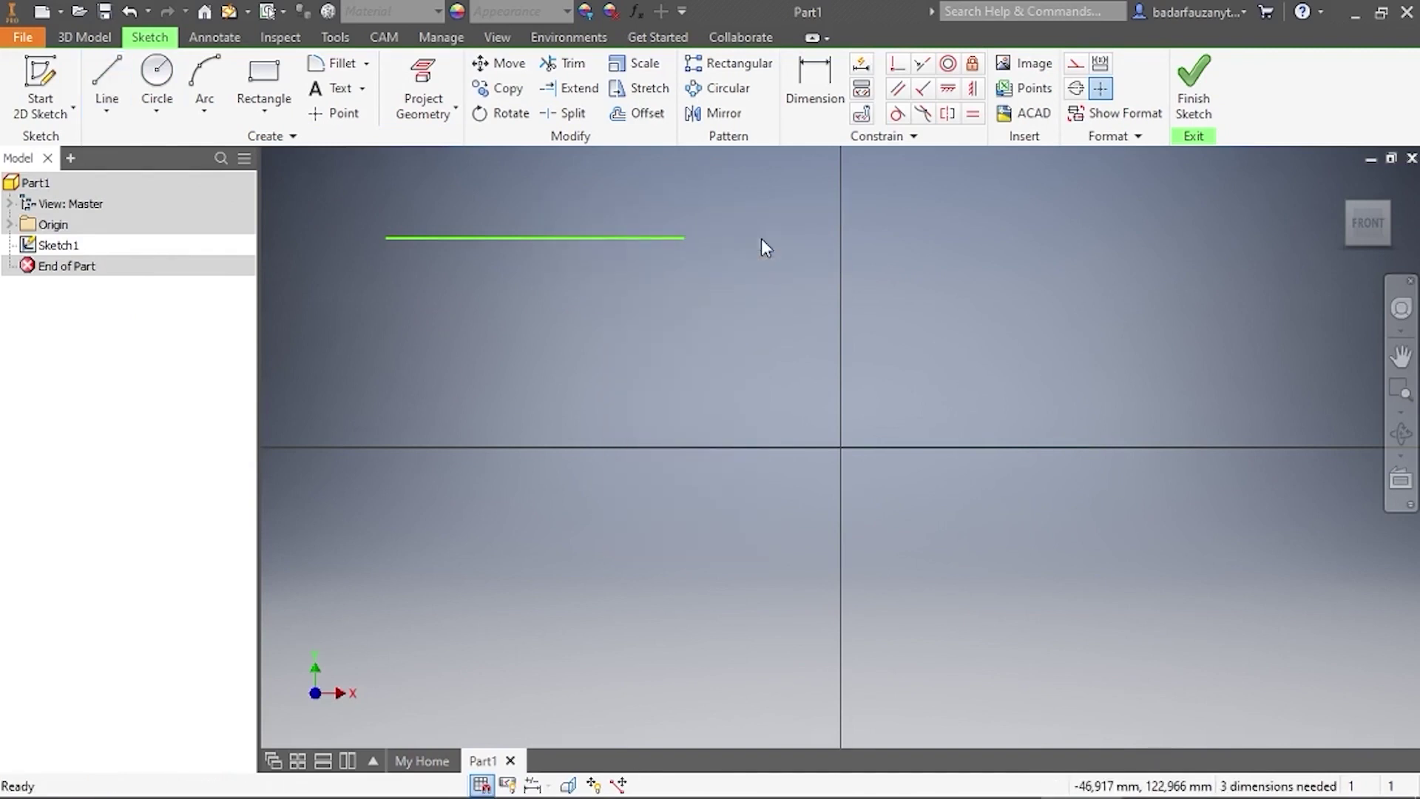
Draw a four-point control vertex spline below the horizontal line, starting at about (-268, 57) mm with vertices near (-195, 82) and (-125, 16) mm
{"action": "left_click", "coordinate": [107, 109]}
{"action": "left_click", "coordinate": [140, 182]}
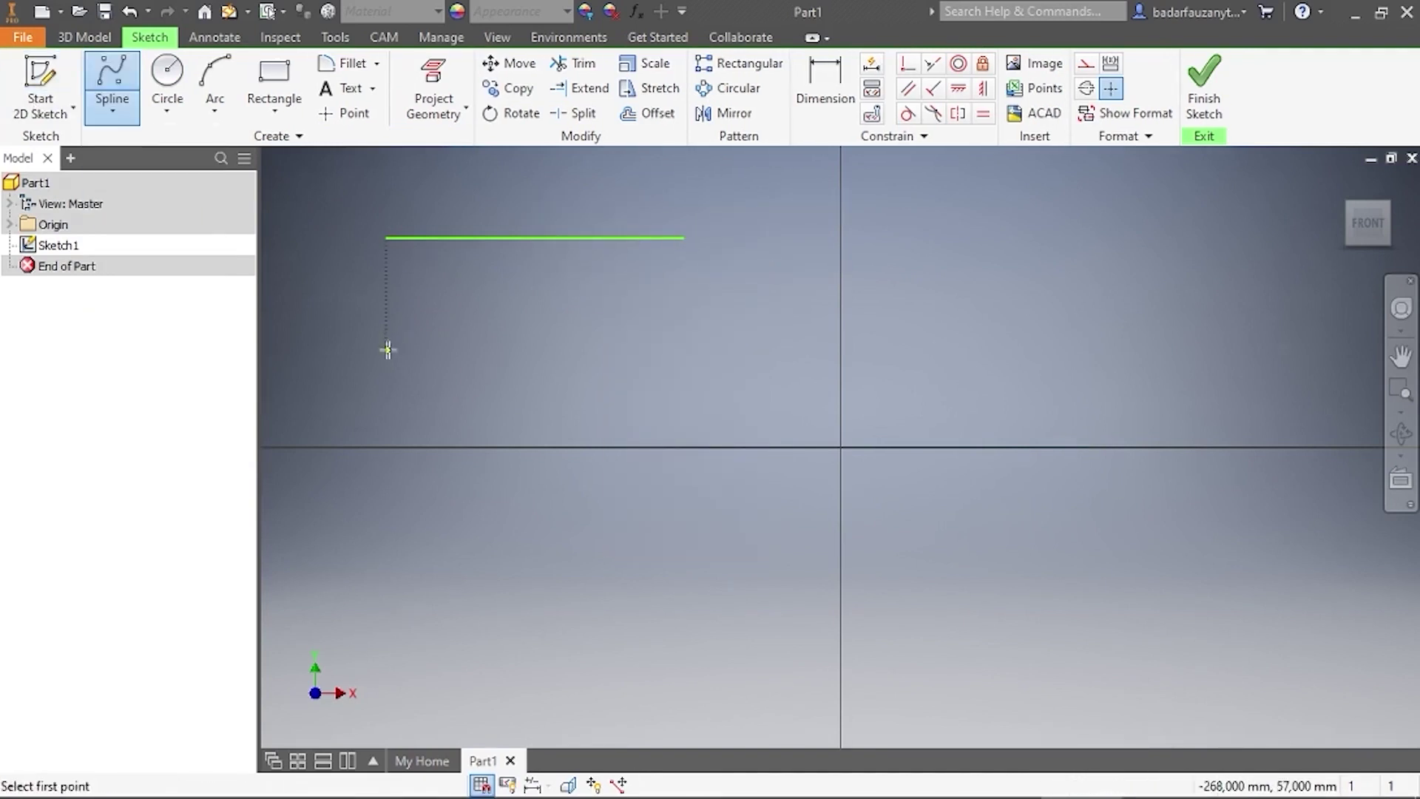
{"action": "left_click", "coordinate": [386, 348]}
{"action": "left_click", "coordinate": [509, 306]}
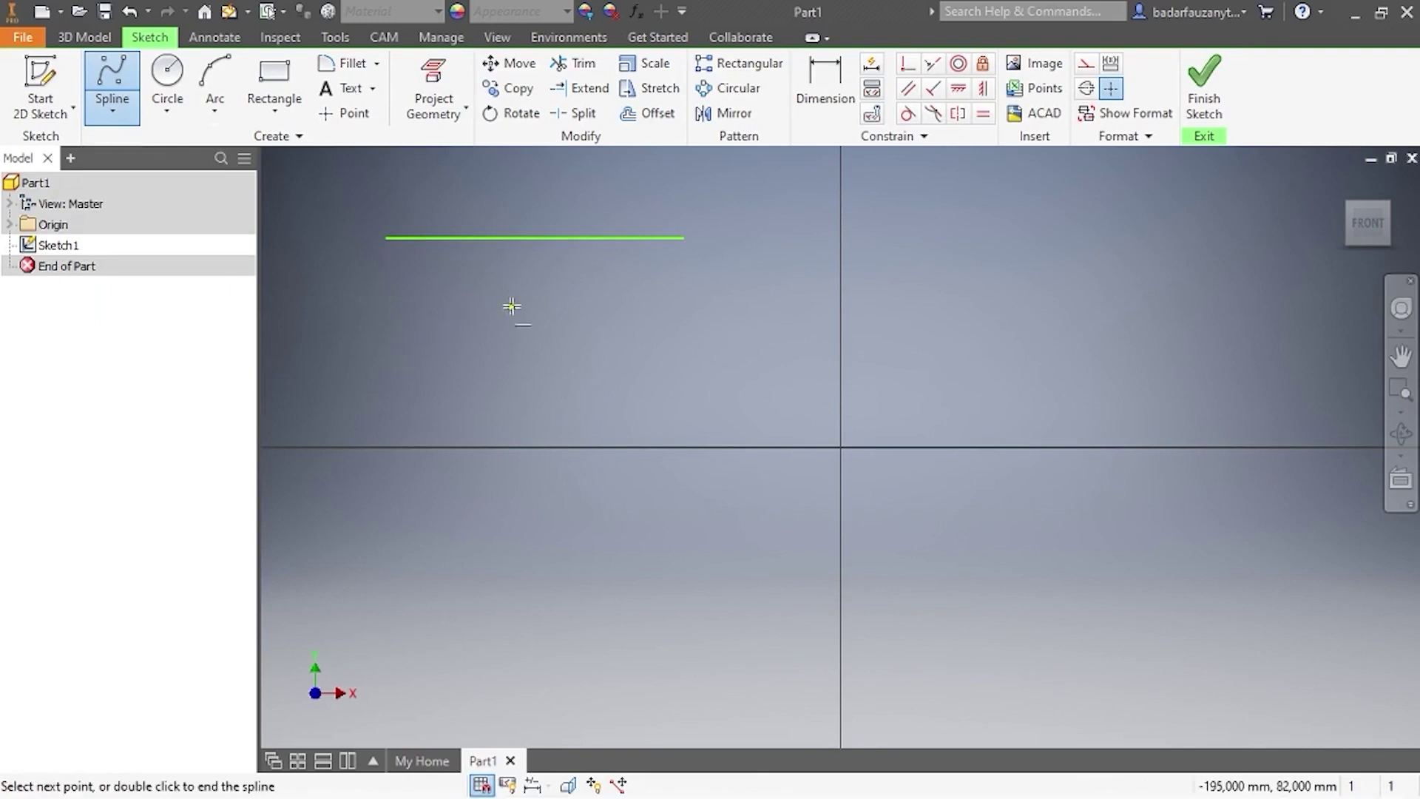
{"action": "left_click", "coordinate": [629, 419]}
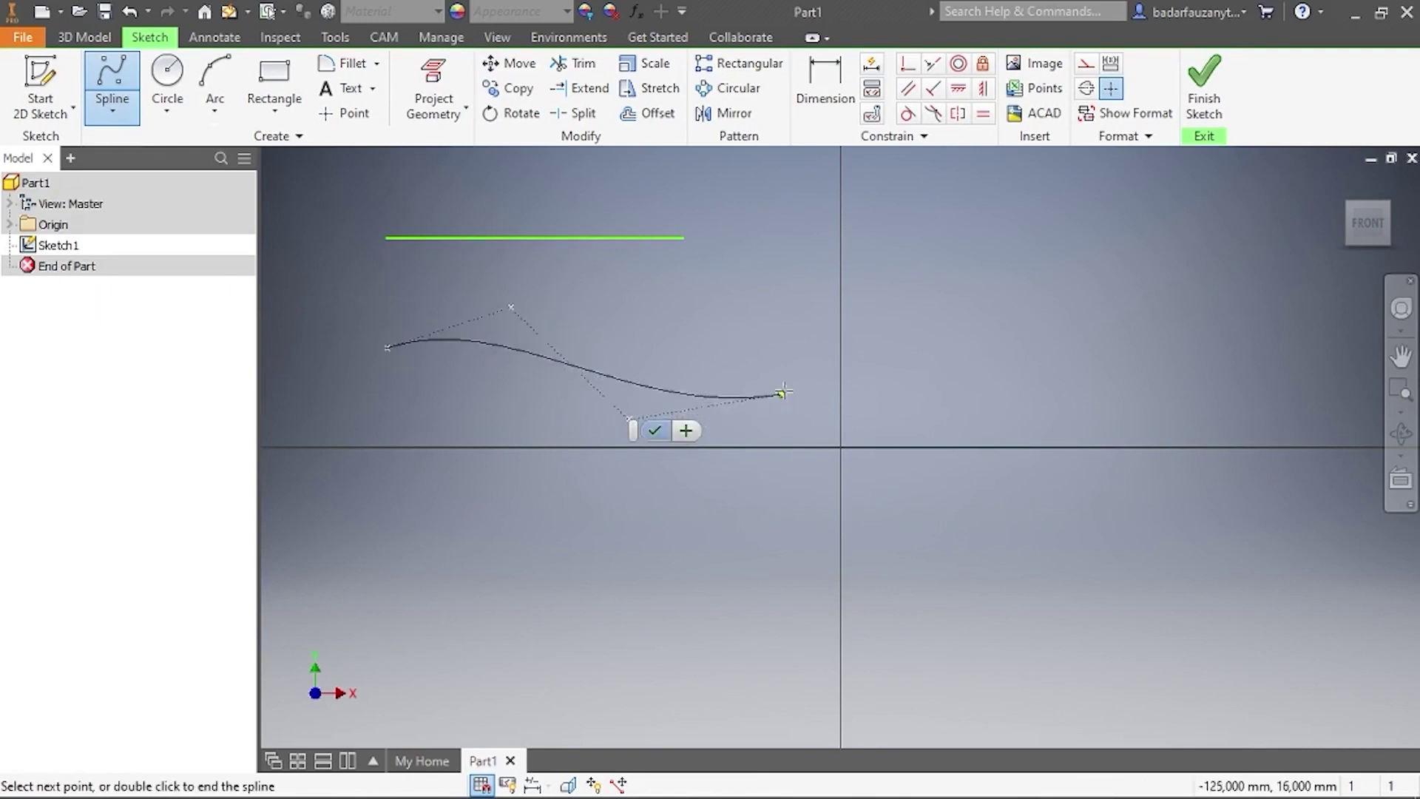
{"action": "left_click", "coordinate": [793, 370]}
{"action": "left_click", "coordinate": [819, 379]}
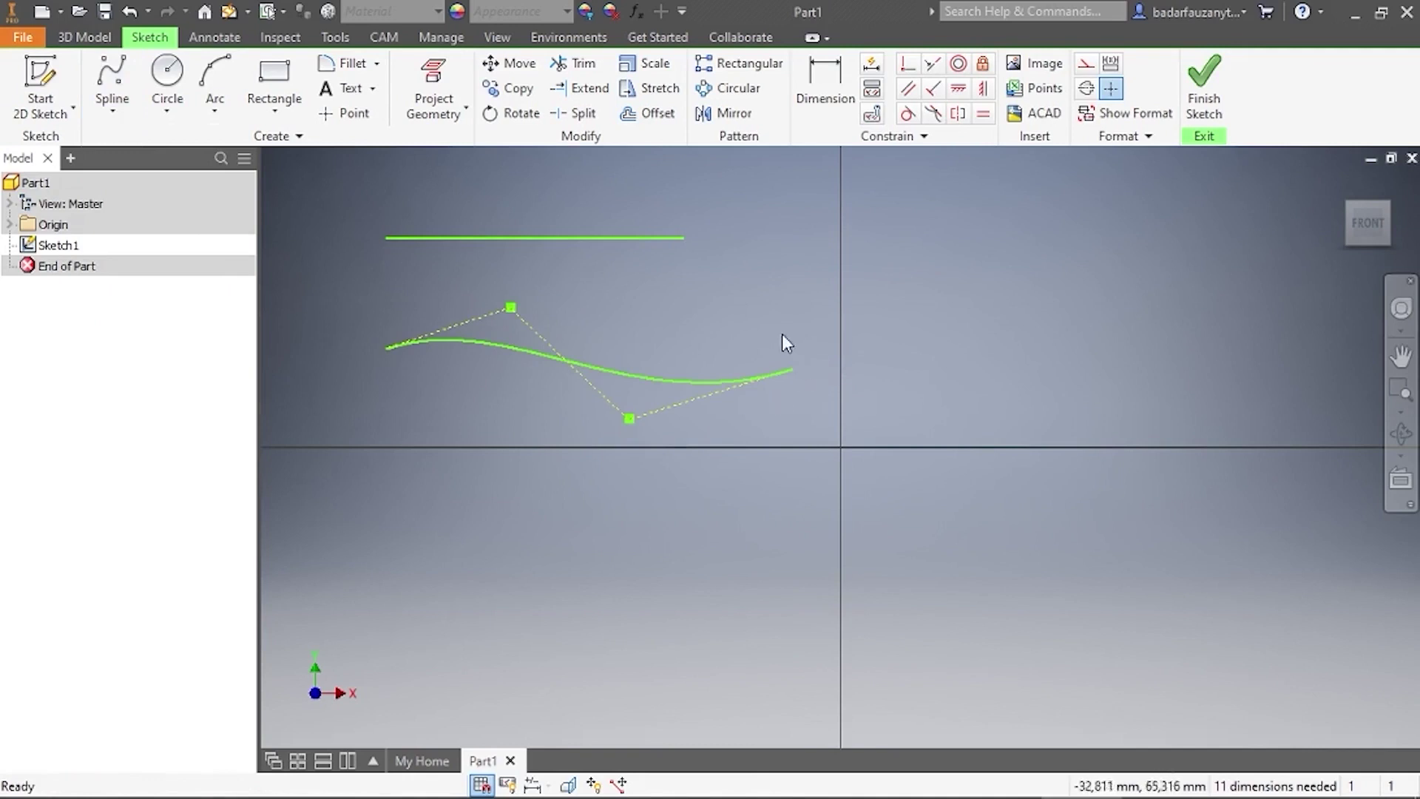
Draw a wave-shaped interpolation spline through four points in the lower-left quadrant, ending near (-62, -57) mm
{"action": "left_click", "coordinate": [113, 110]}
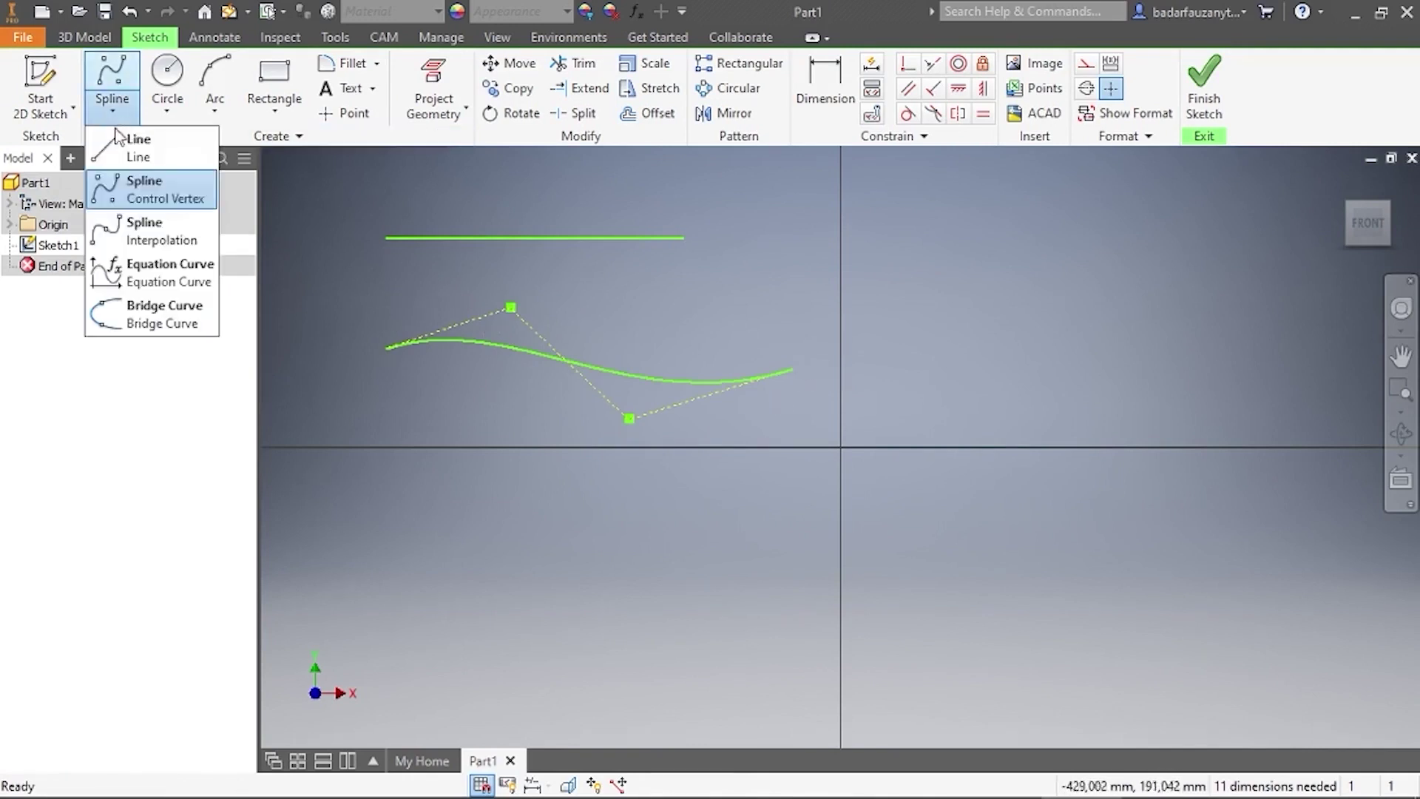
{"action": "left_click", "coordinate": [169, 232]}
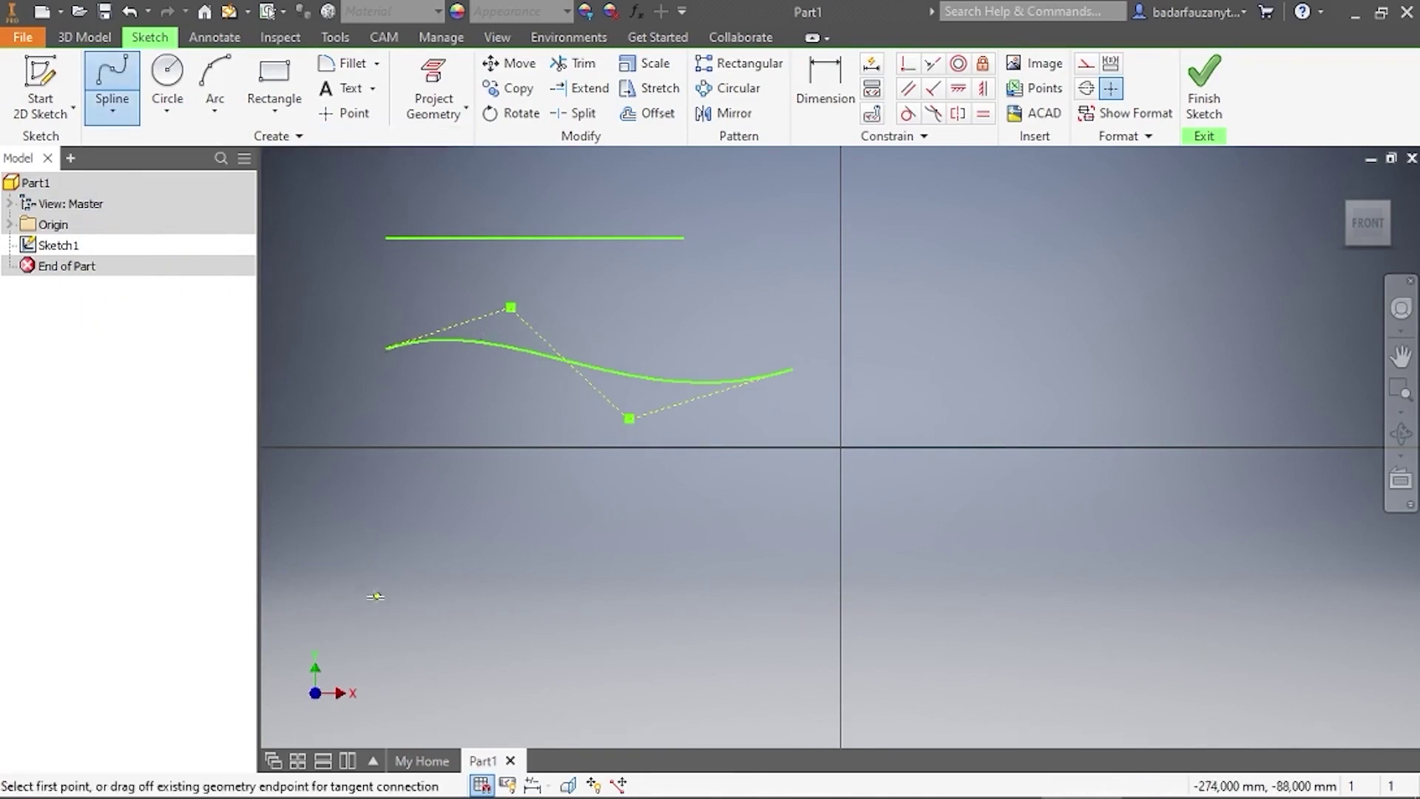
{"action": "left_click", "coordinate": [377, 603]}
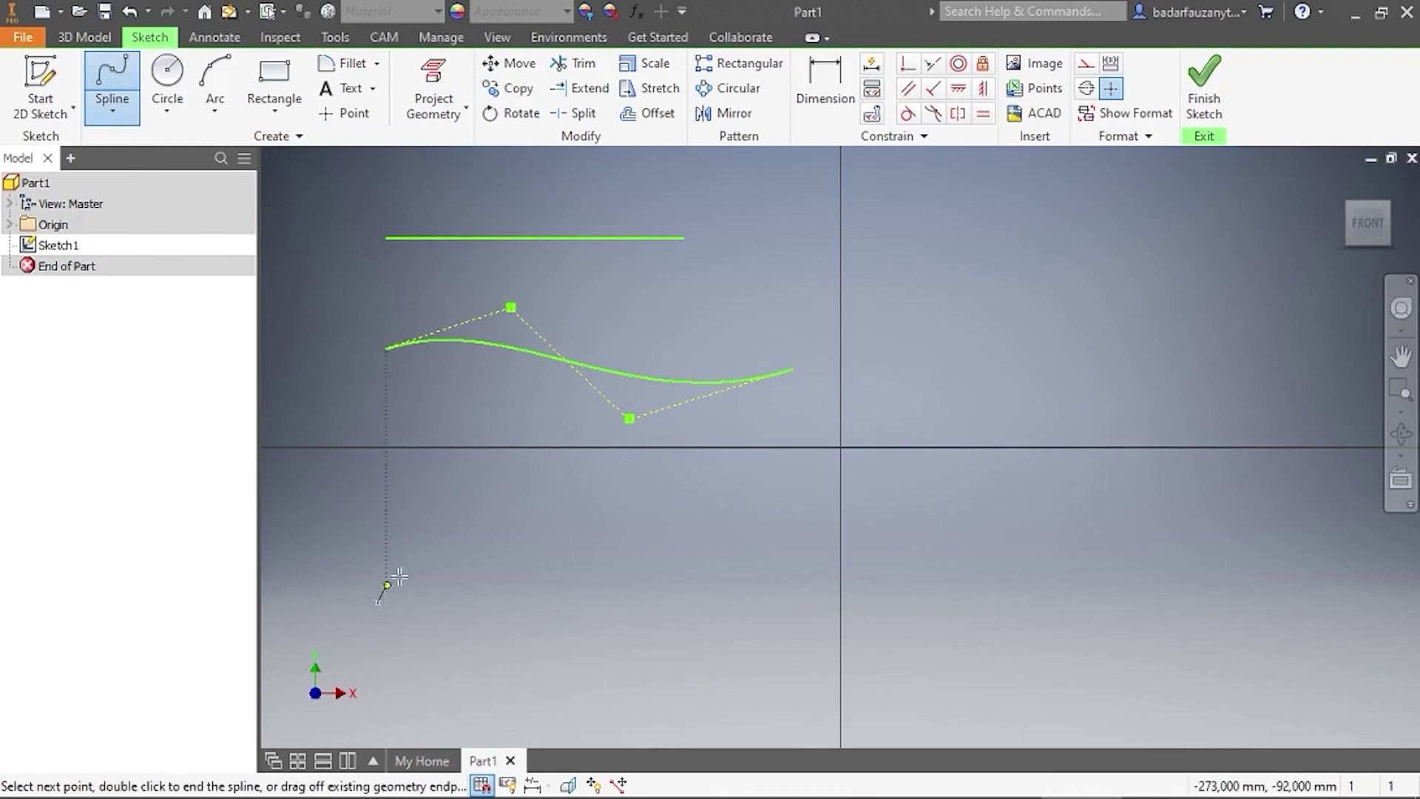
{"action": "left_click", "coordinate": [501, 485]}
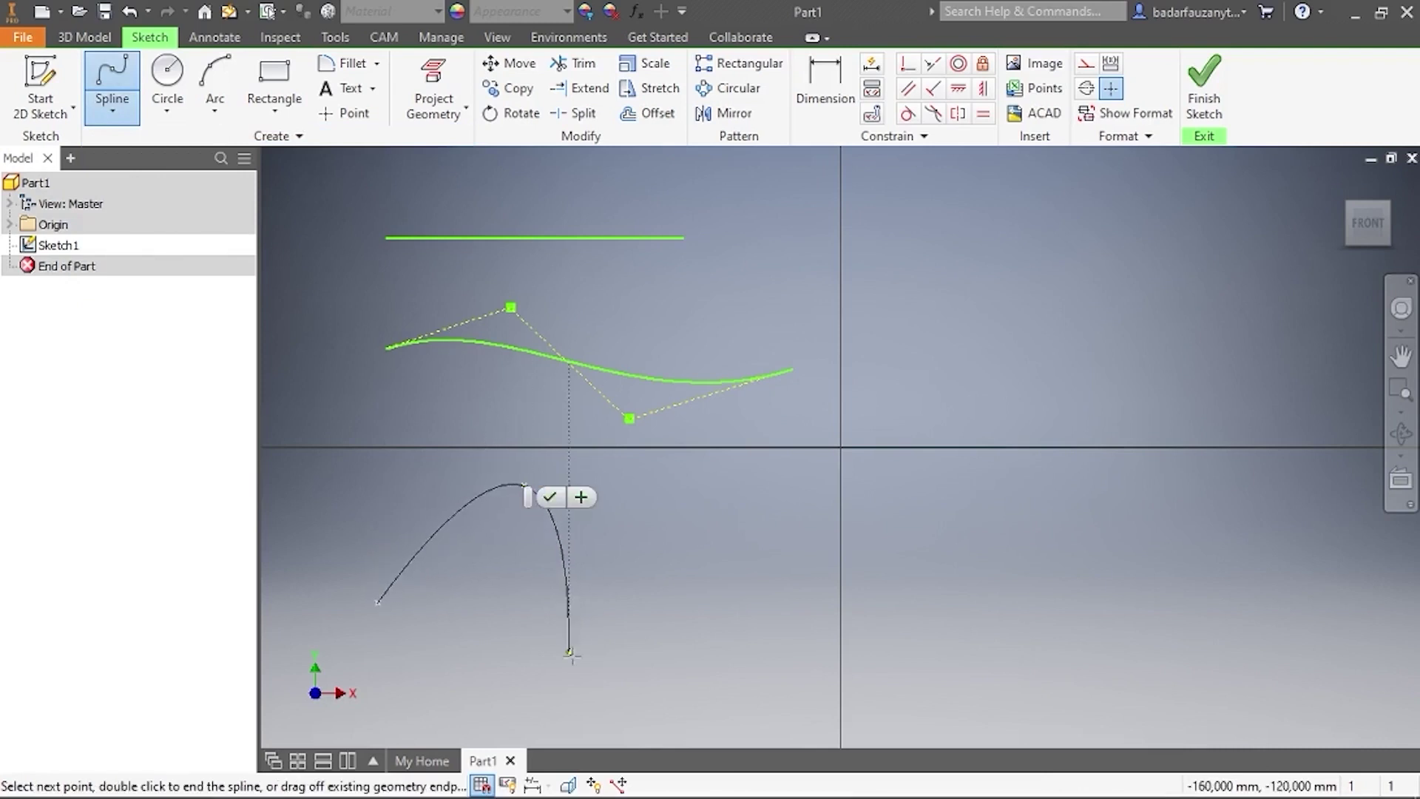
{"action": "left_click", "coordinate": [569, 669]}
{"action": "left_click", "coordinate": [735, 542]}
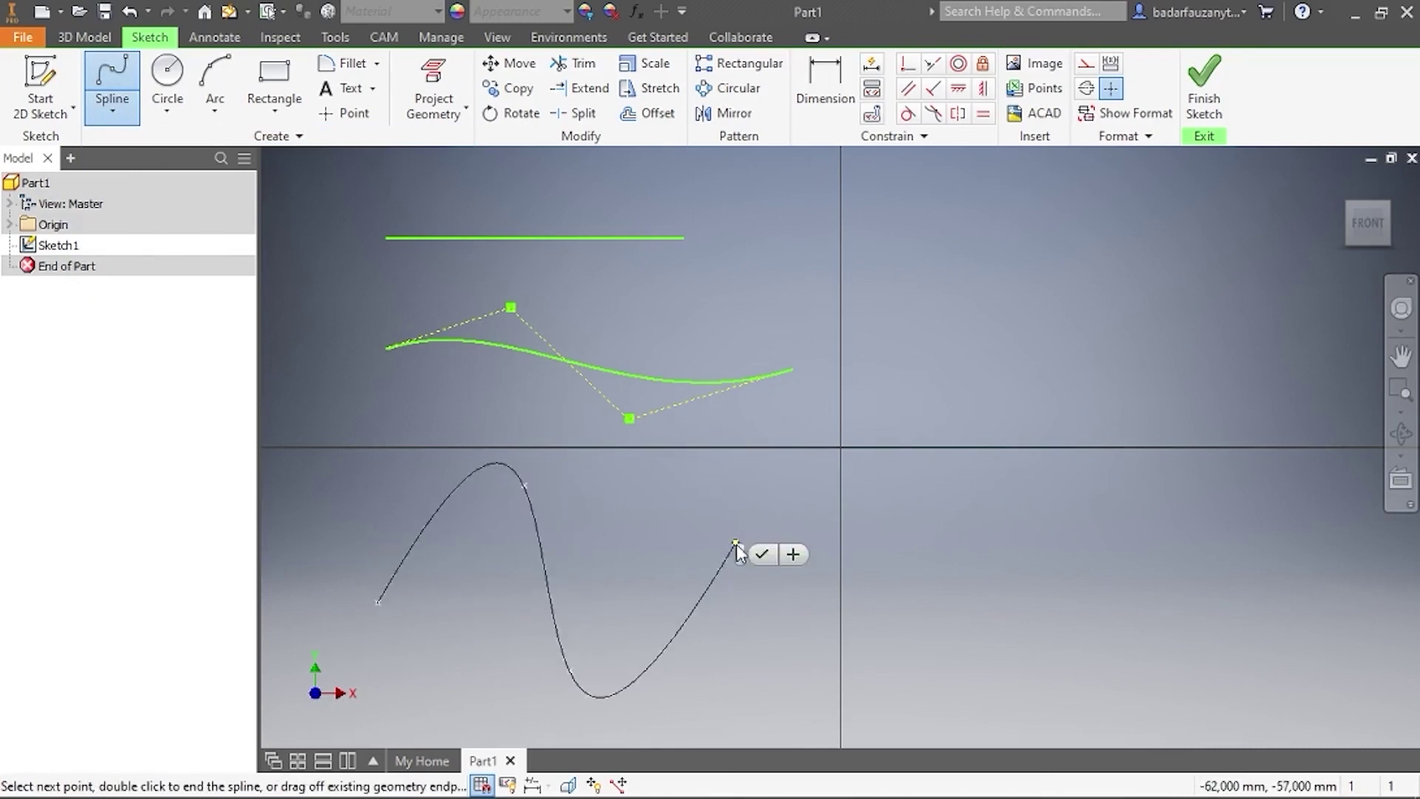
{"action": "left_click", "coordinate": [761, 553]}
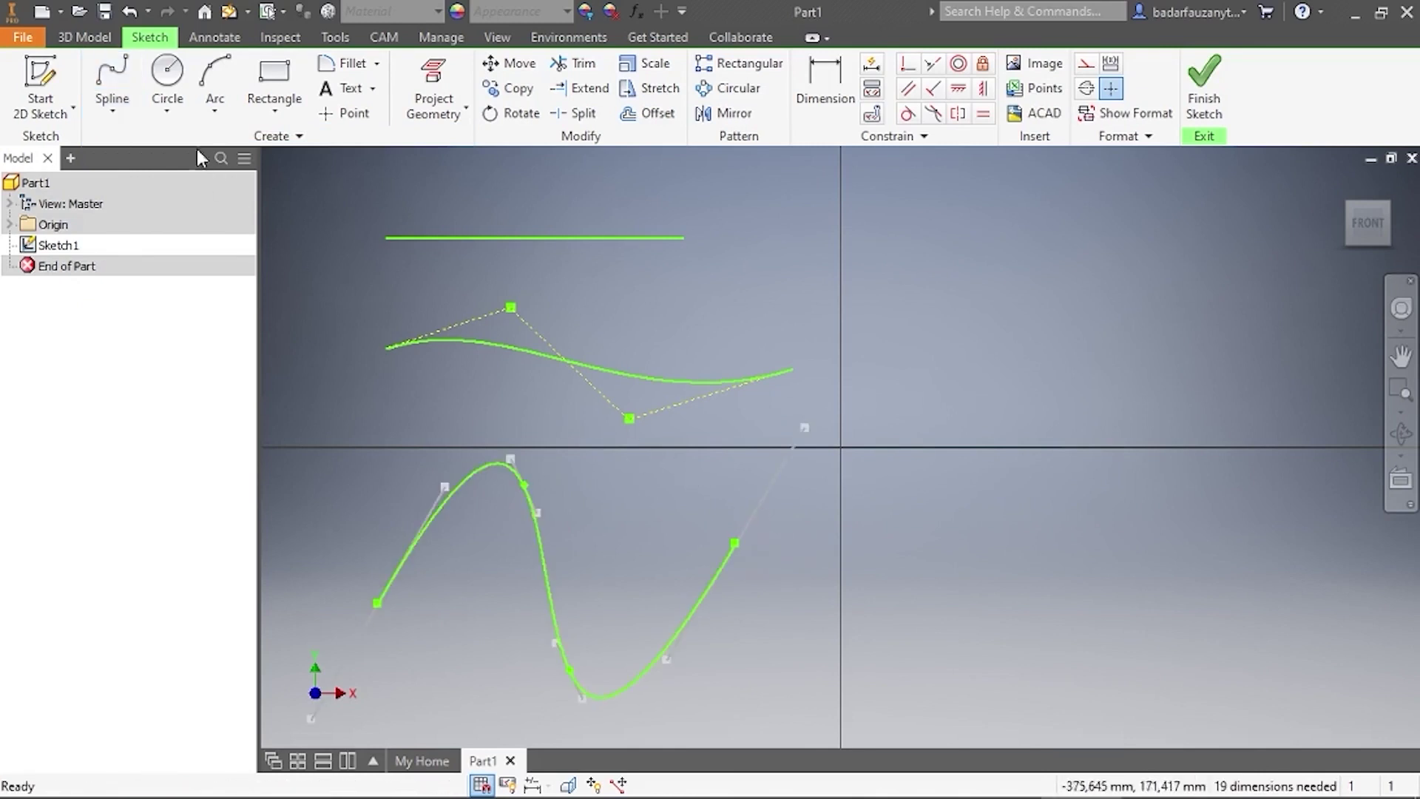
Sketch a short line rising to the right in the upper-right quadrant and finish the line command
{"action": "left_click", "coordinate": [113, 109]}
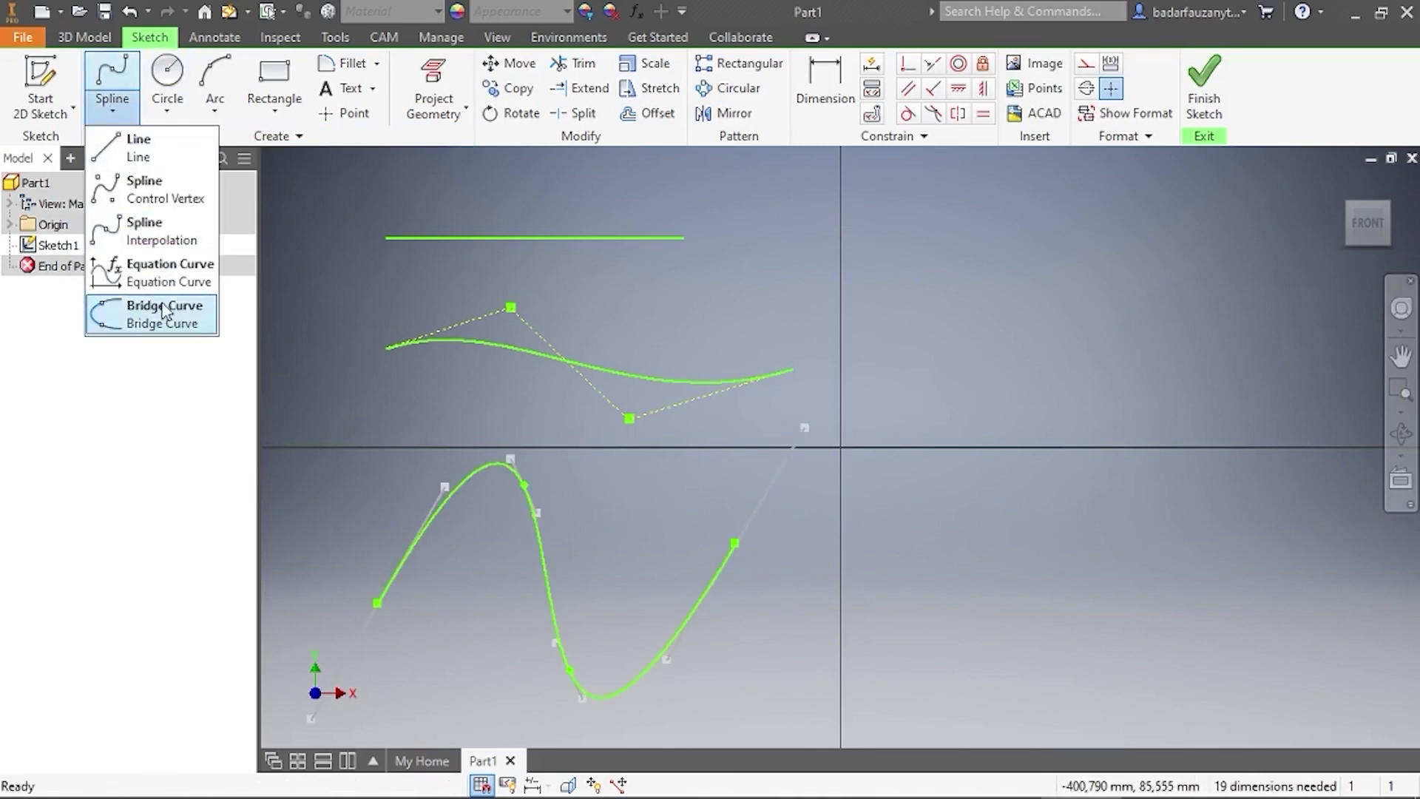
{"action": "left_click", "coordinate": [133, 146]}
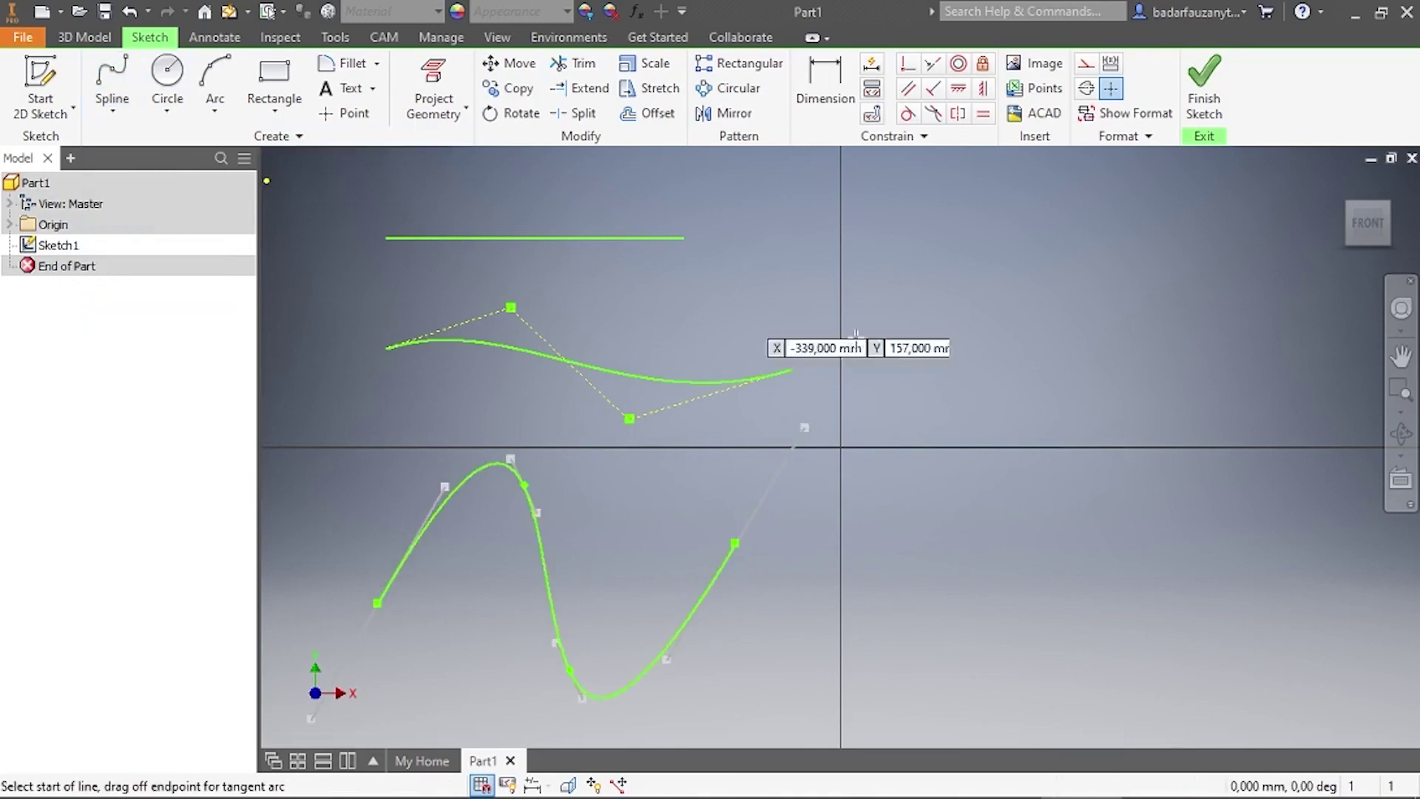
{"action": "left_click", "coordinate": [967, 369]}
{"action": "left_click", "coordinate": [1038, 294]}
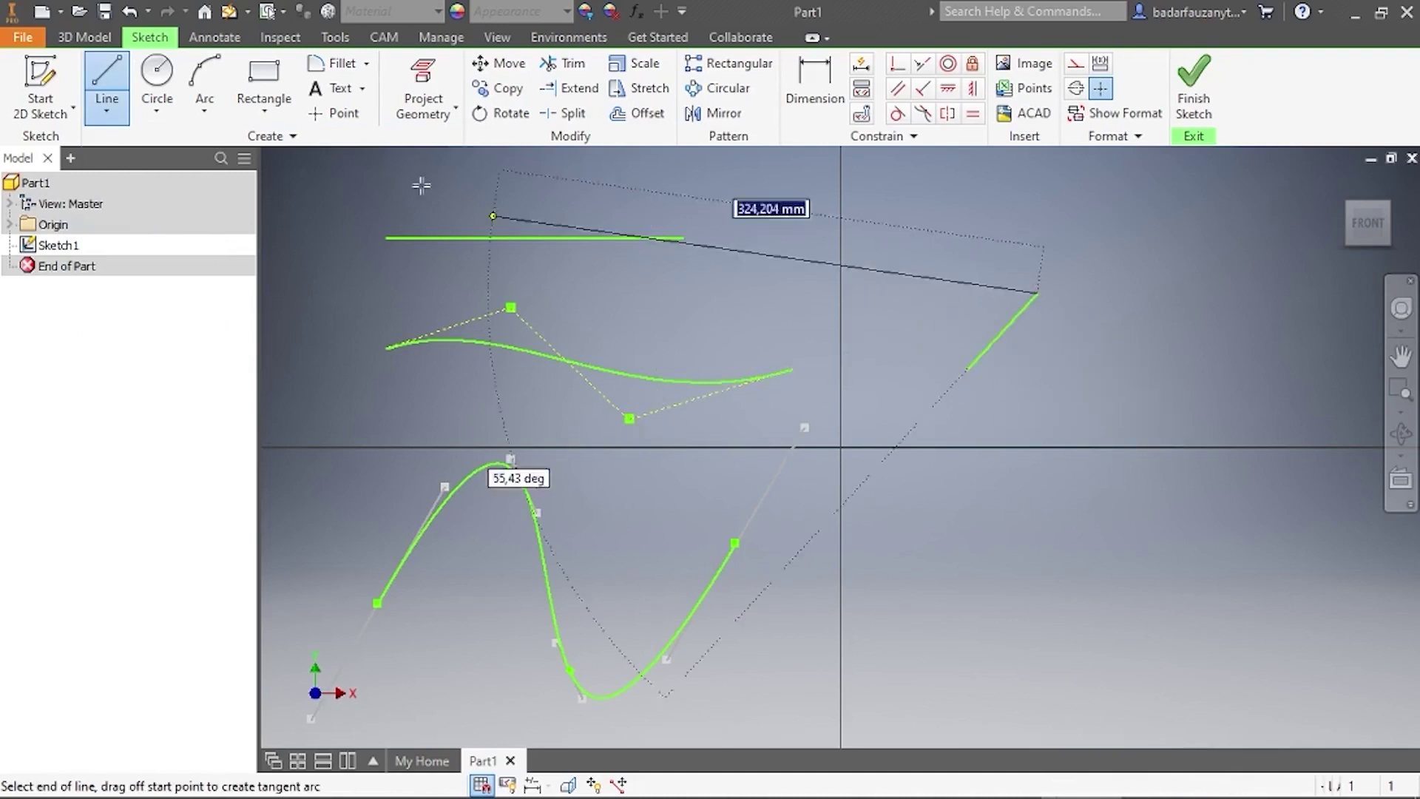
{"action": "right_click", "coordinate": [1062, 336]}
{"action": "left_click", "coordinate": [1146, 334]}
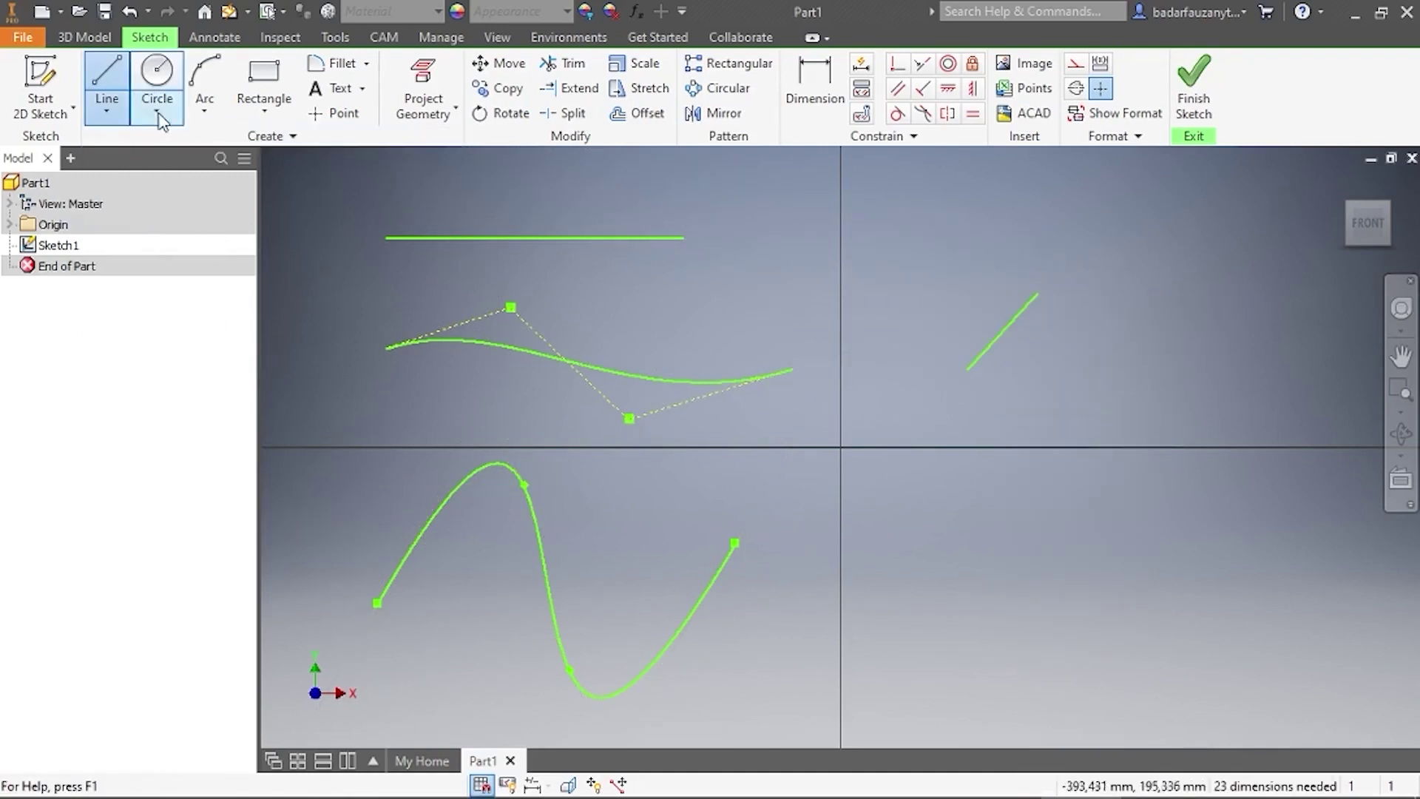
Sketch a second line about 53 mm long, falling to the right at about 43 degrees, opposite the rising line
{"action": "left_click", "coordinate": [107, 111]}
{"action": "left_click", "coordinate": [133, 140]}
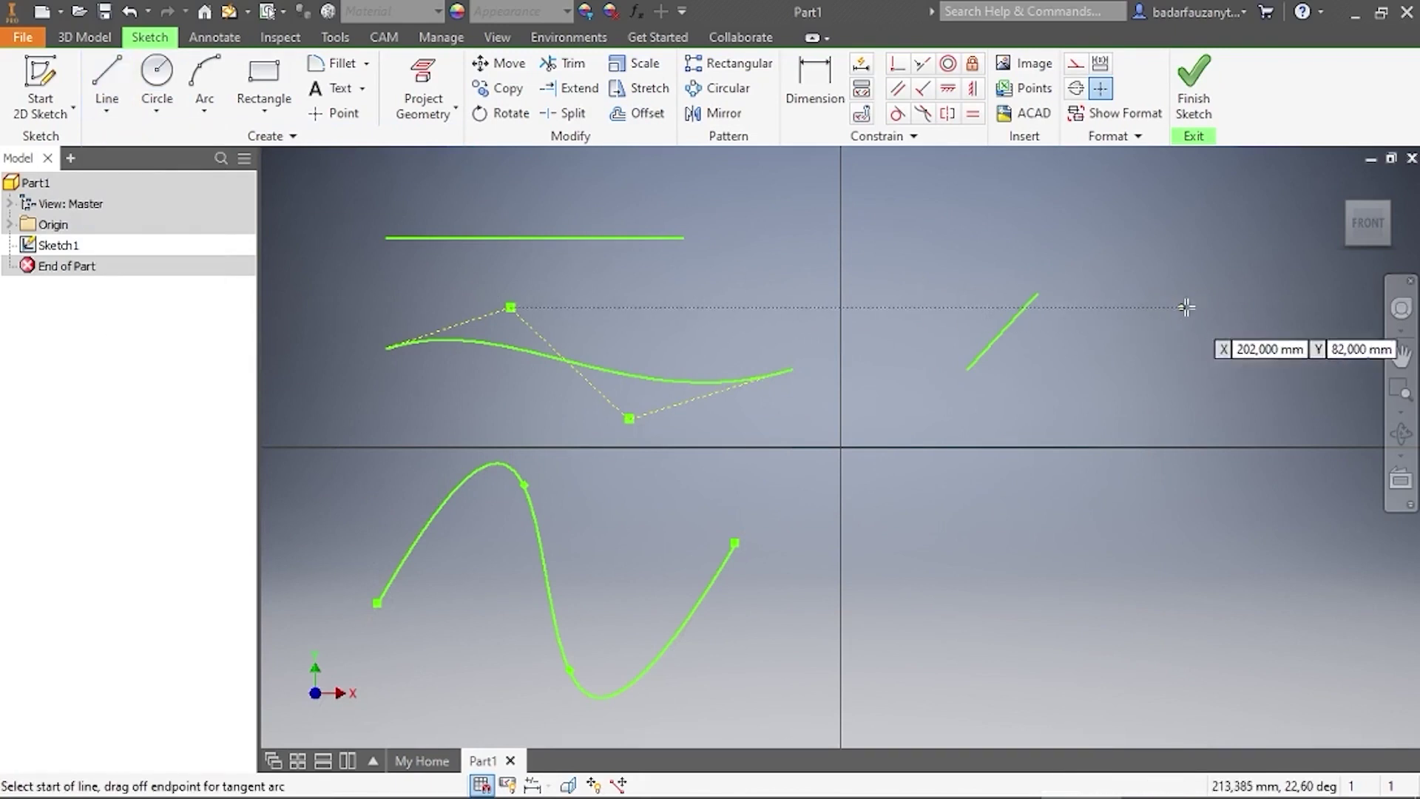
{"action": "left_click", "coordinate": [1206, 297]}
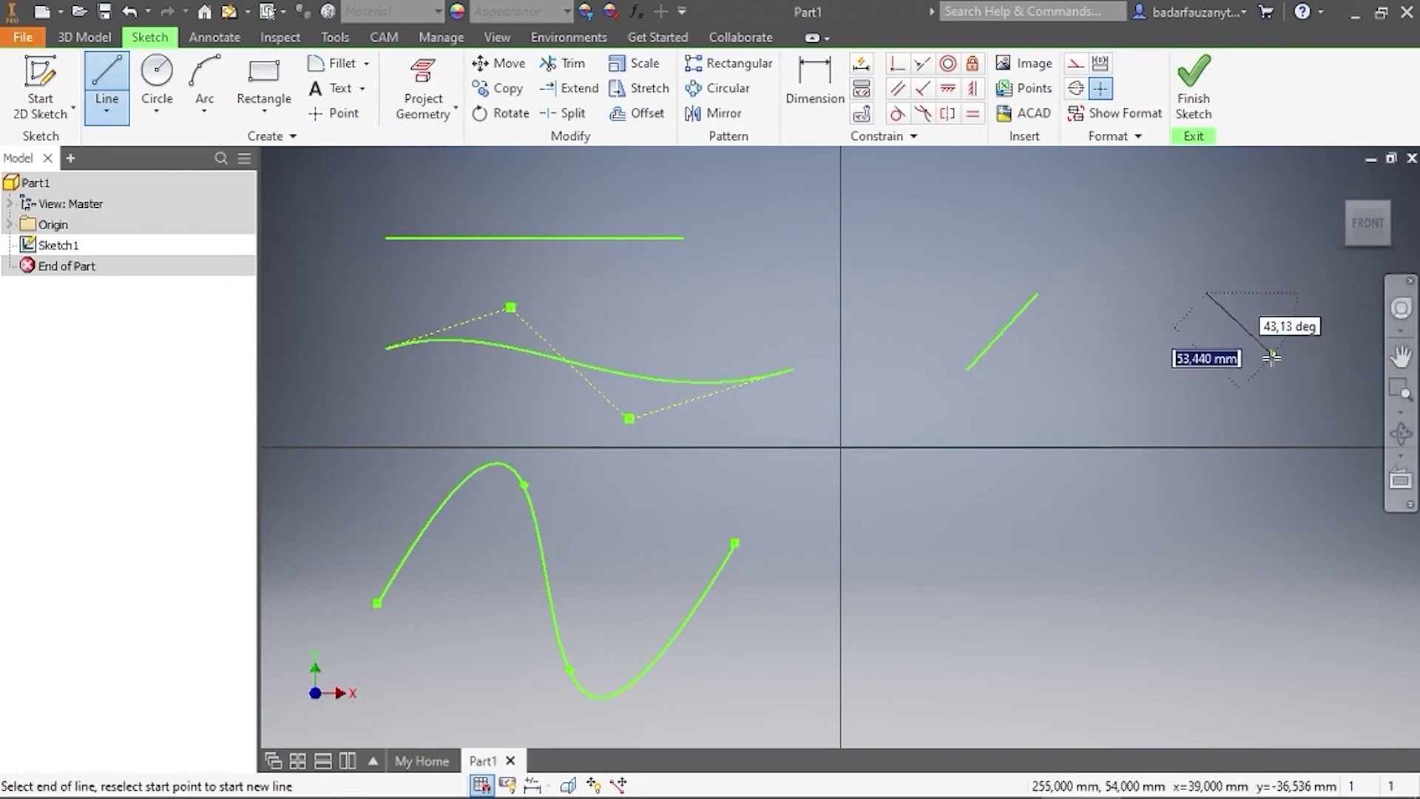
{"action": "left_click", "coordinate": [1272, 355]}
{"action": "key", "text": "Escape"}
Create a bridge curve joining the rising line and the falling line in the upper-right quadrant
{"action": "left_click", "coordinate": [107, 111]}
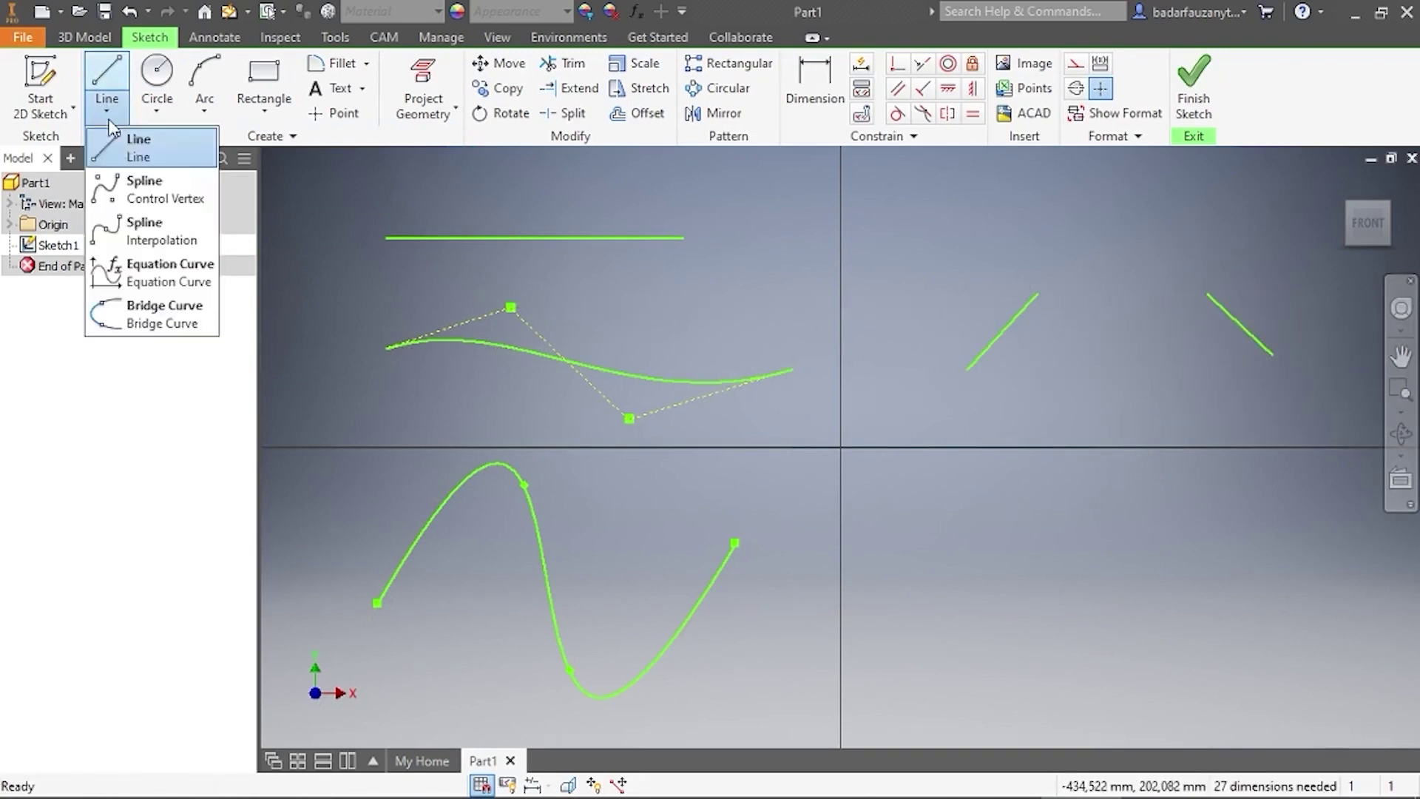
{"action": "left_click", "coordinate": [180, 305]}
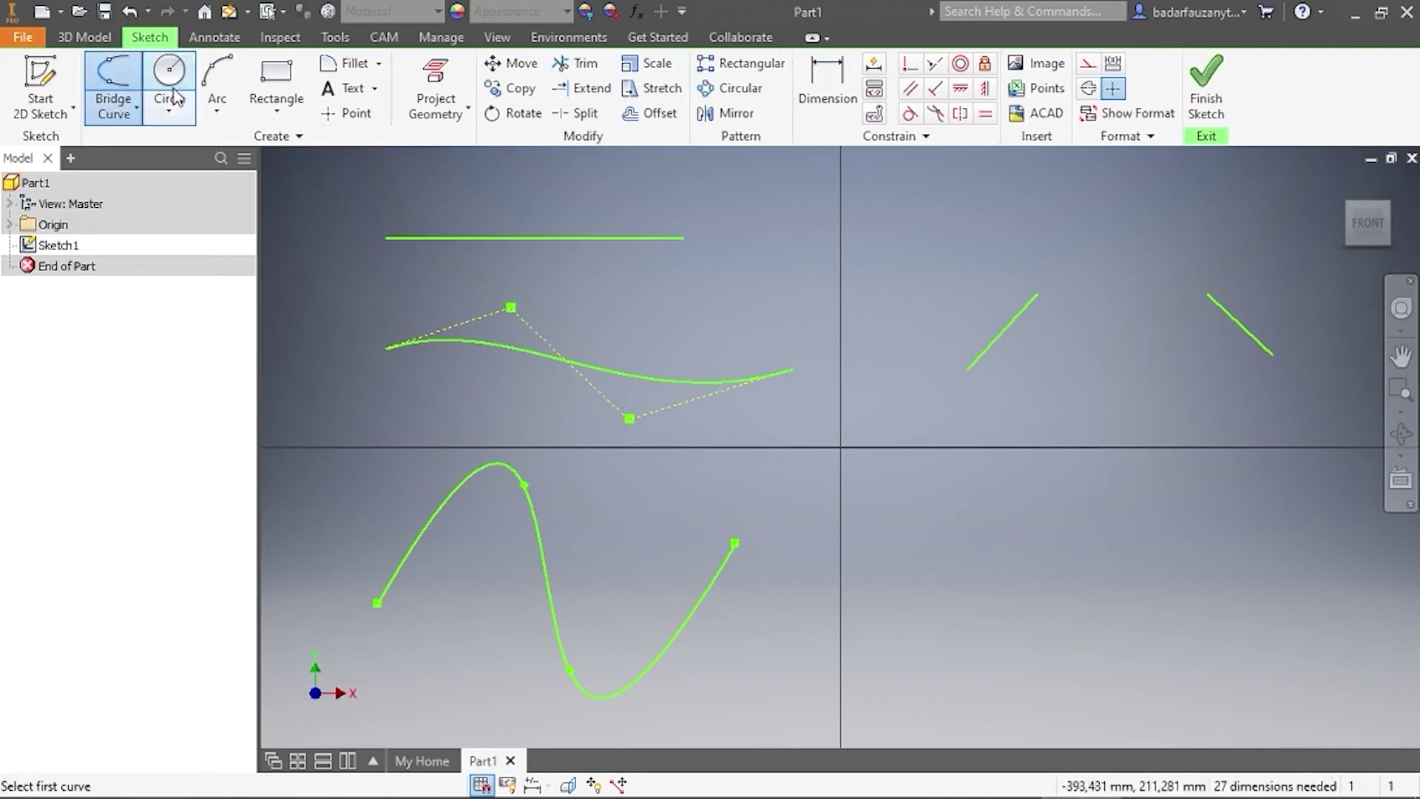
{"action": "left_click", "coordinate": [113, 111]}
{"action": "left_click", "coordinate": [159, 307]}
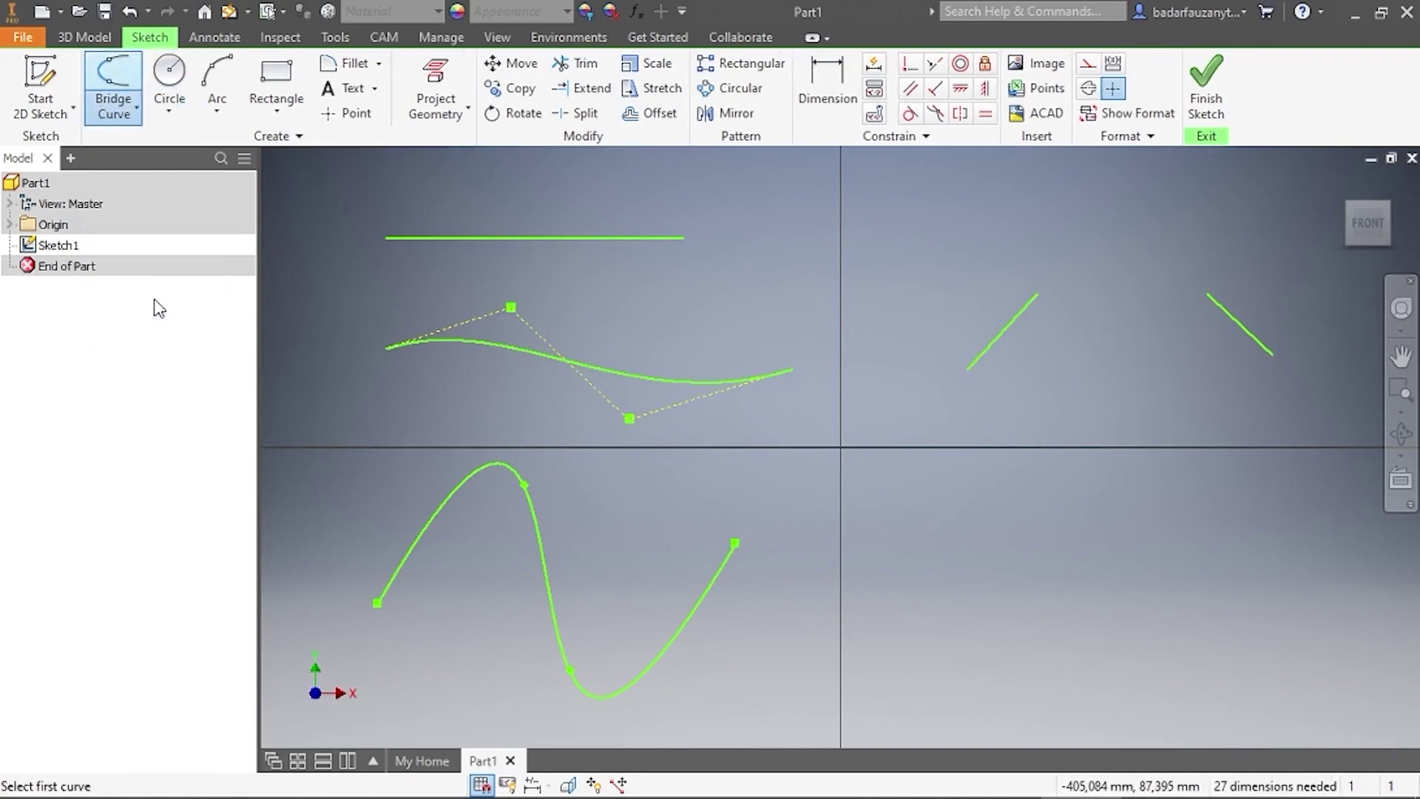
{"action": "left_click", "coordinate": [1016, 315]}
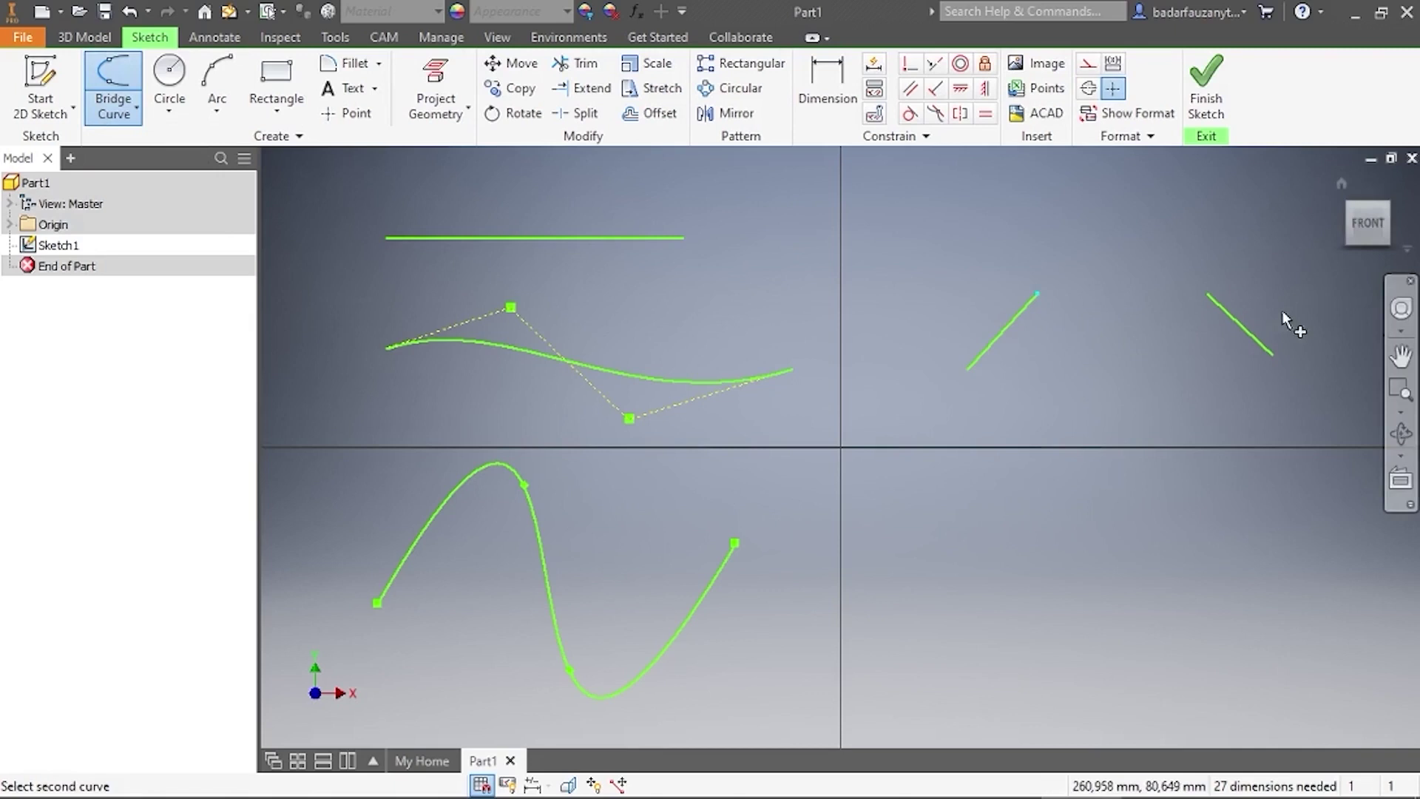
{"action": "left_click", "coordinate": [1251, 335]}
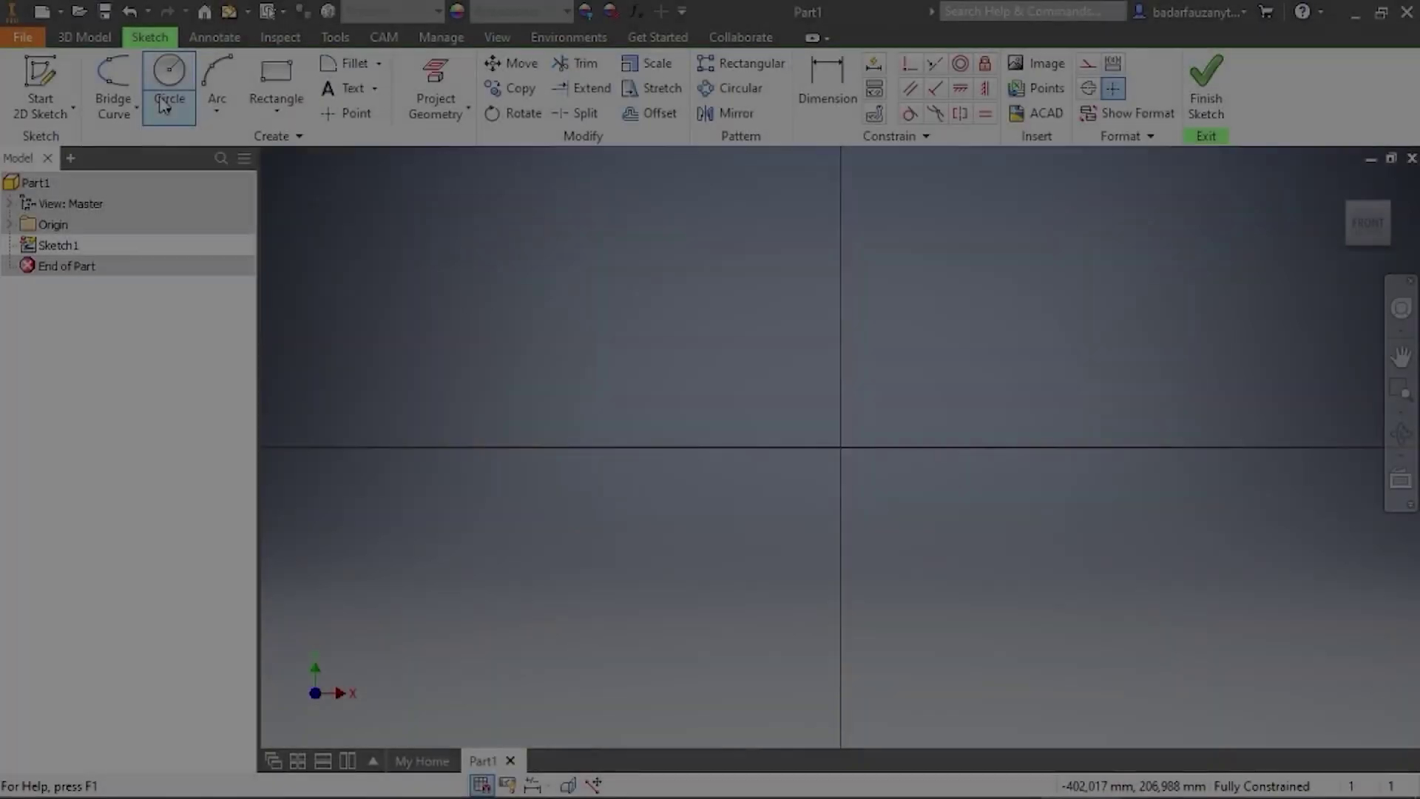
Sketch an open chain of three connected lines in the lower-left quadrant: slanted, vertical and slanted, ending near (-161, -164) mm
{"action": "left_click", "coordinate": [134, 105]}
{"action": "left_click", "coordinate": [128, 137]}
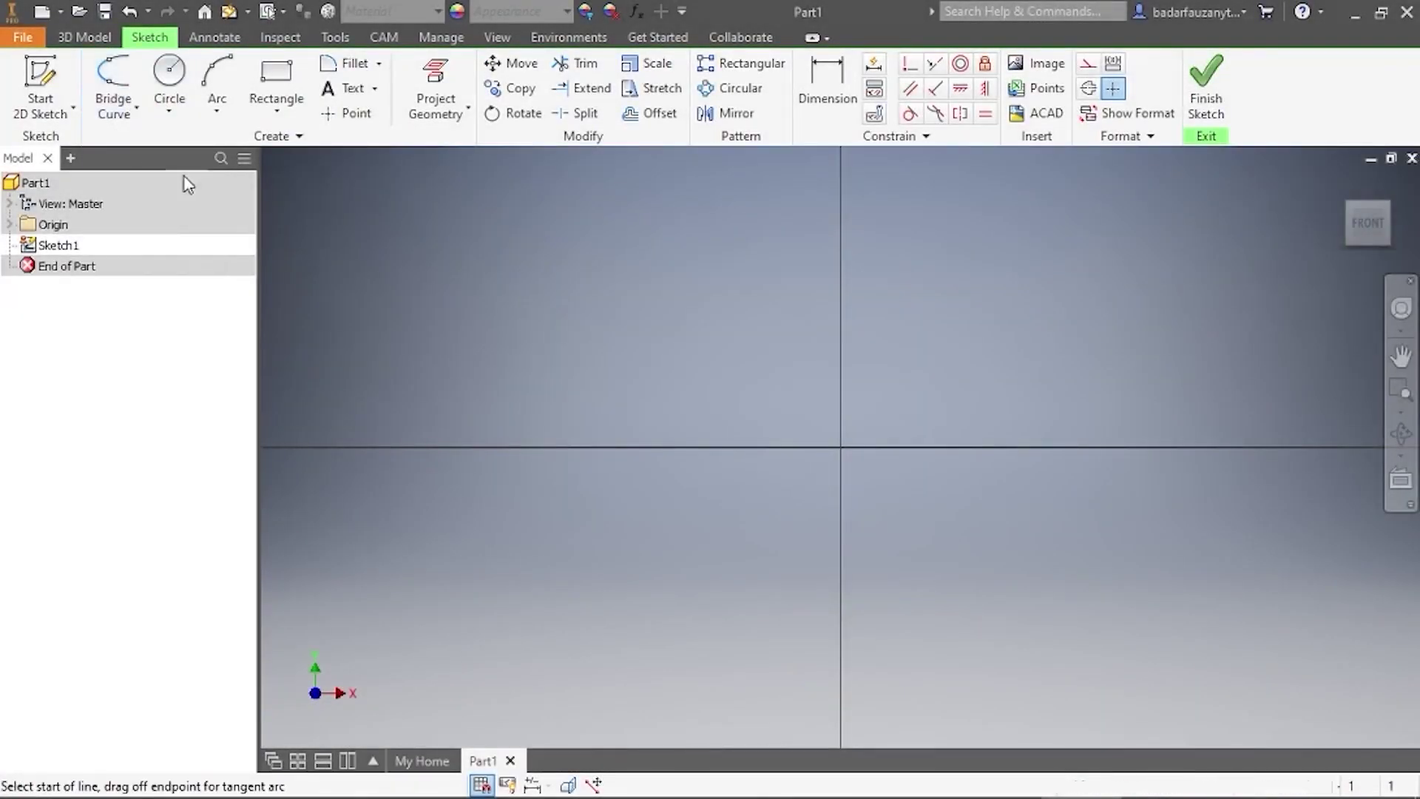
{"action": "left_click", "coordinate": [556, 504]}
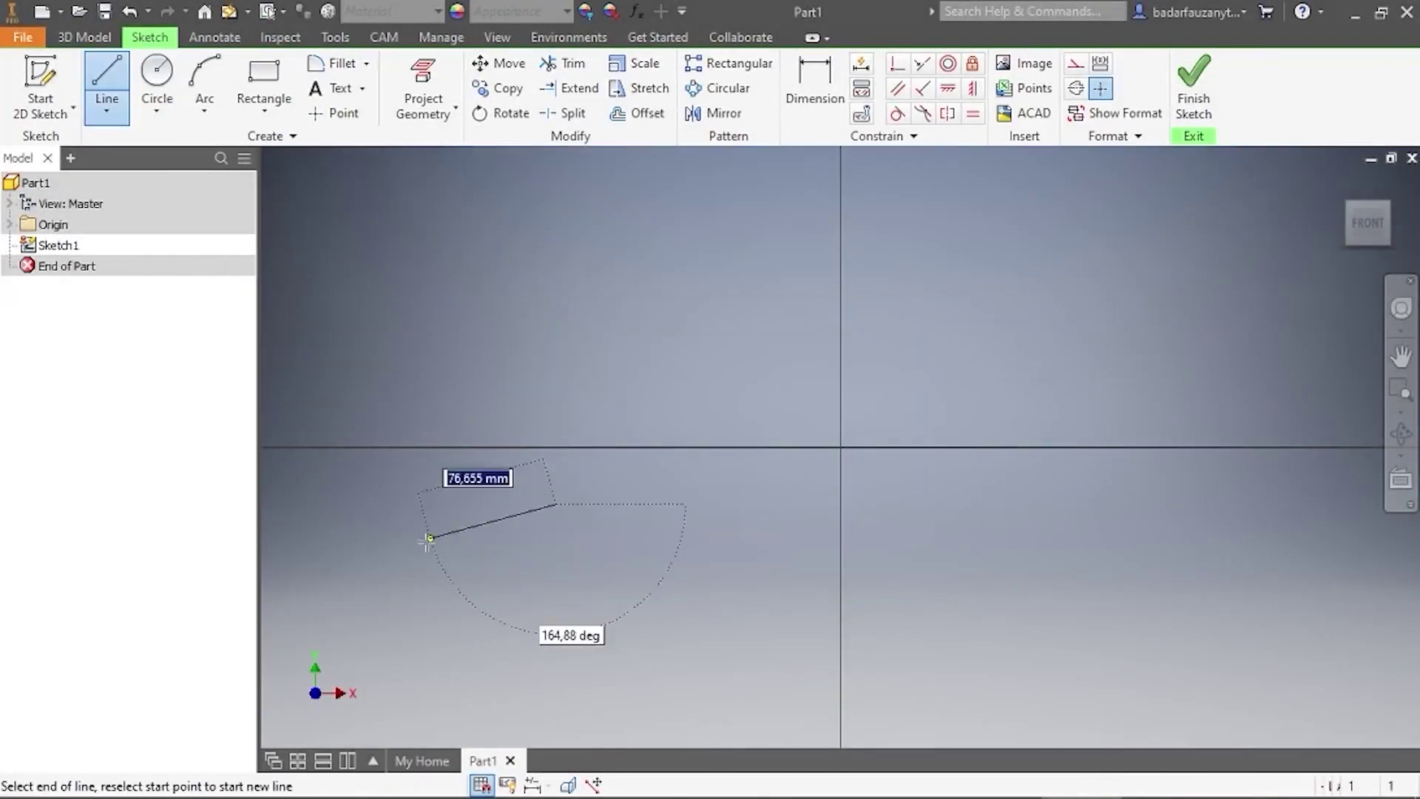
{"action": "left_click", "coordinate": [421, 542]}
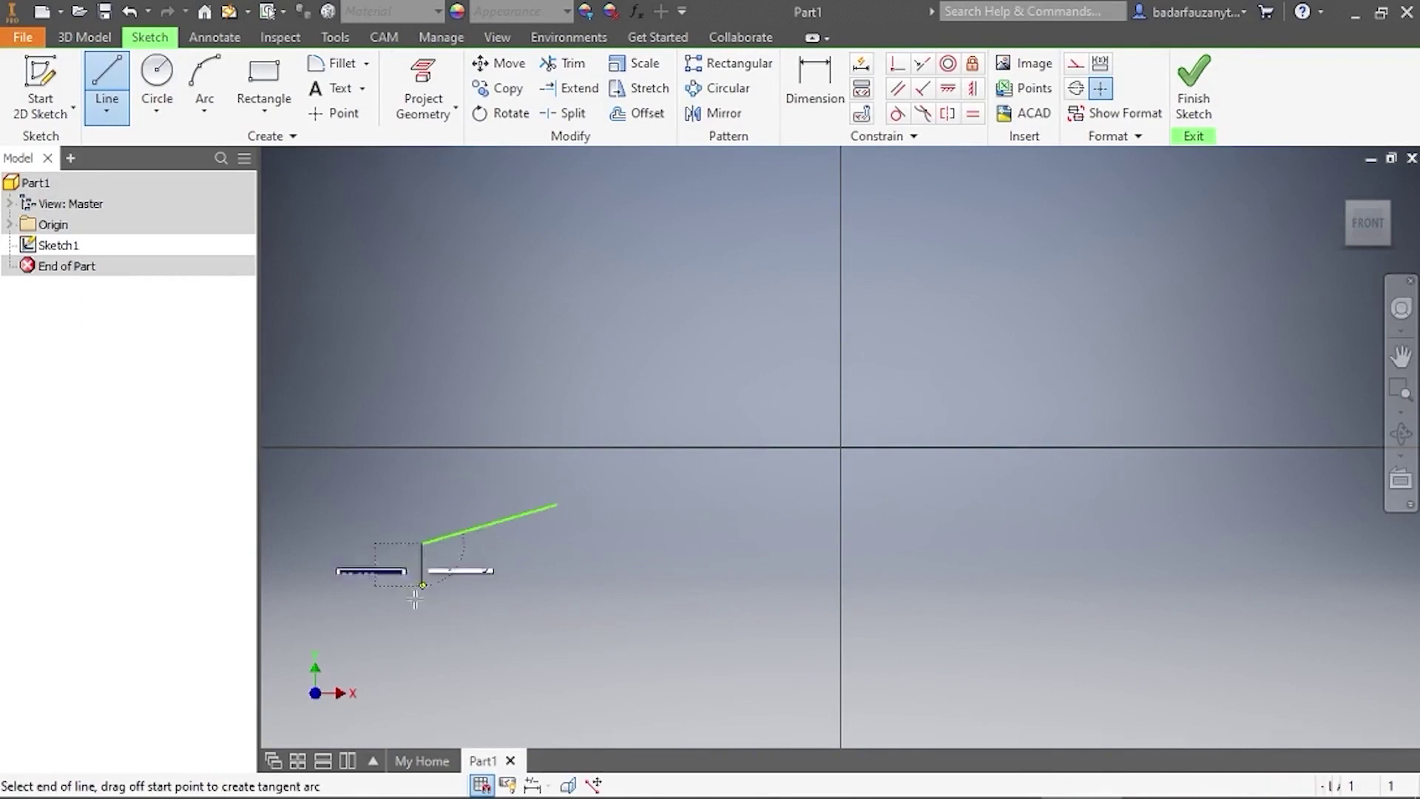
{"action": "left_click", "coordinate": [423, 671]}
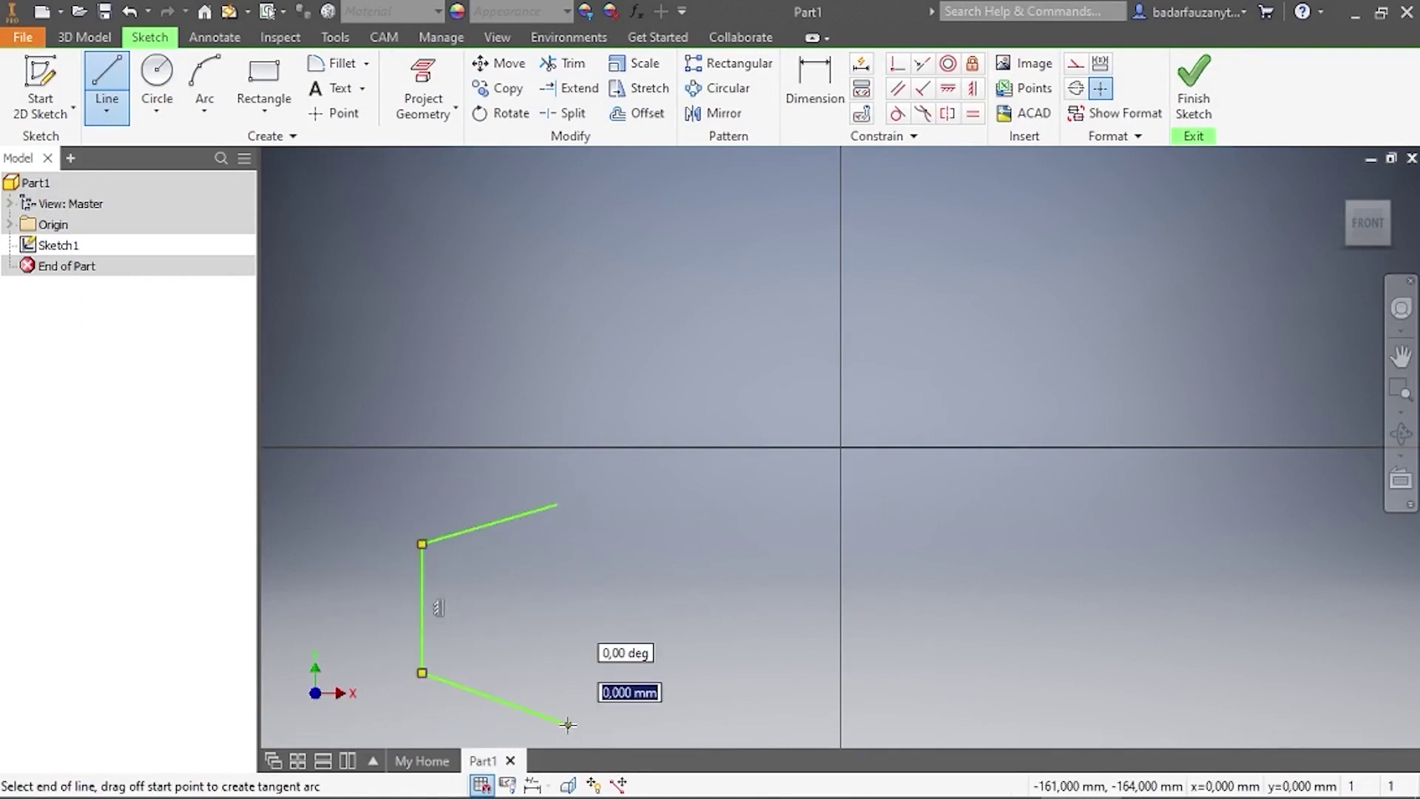
{"action": "left_click", "coordinate": [567, 724]}
{"action": "key", "text": "Escape"}
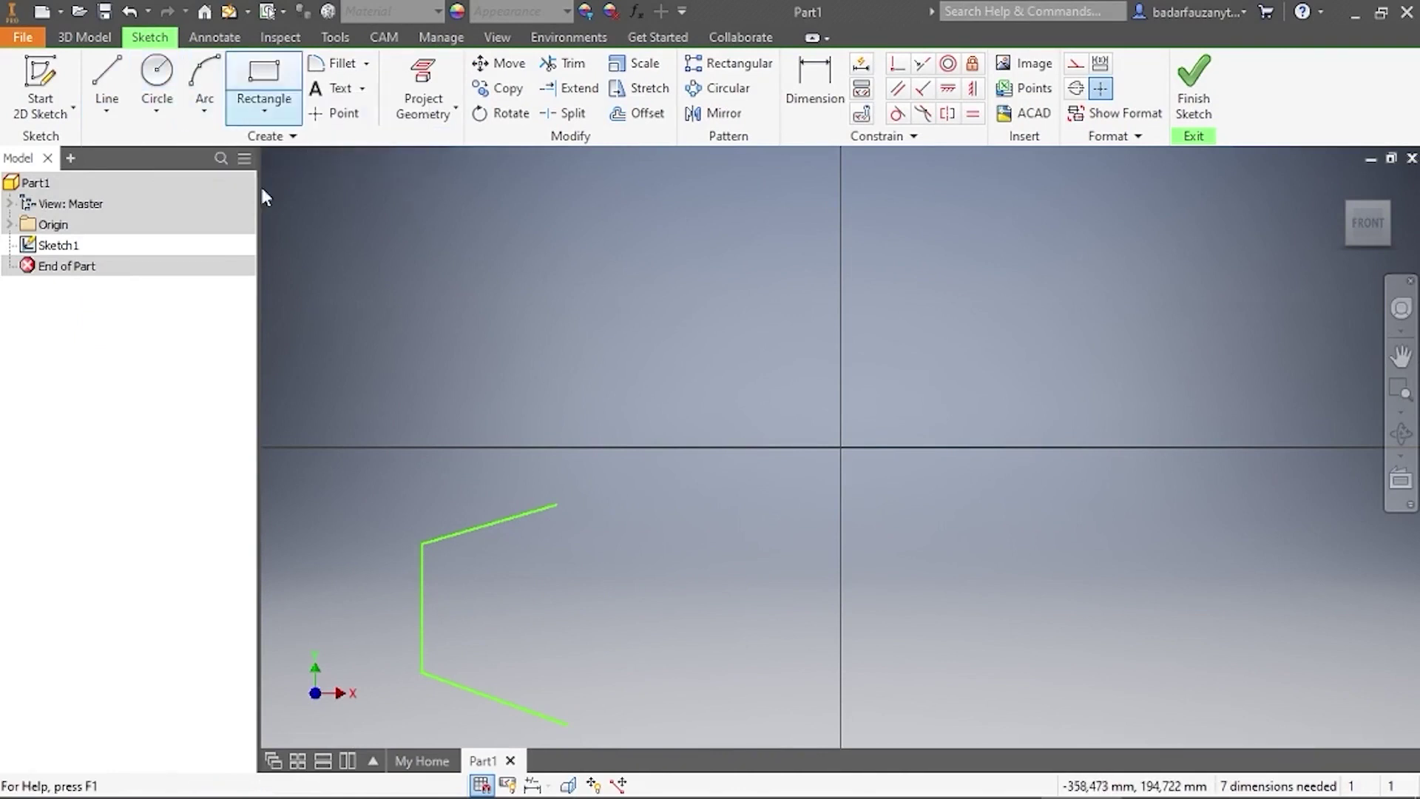
Draw a center point circle in the upper-left quadrant, above the open three-line chain
{"action": "left_click", "coordinate": [159, 109]}
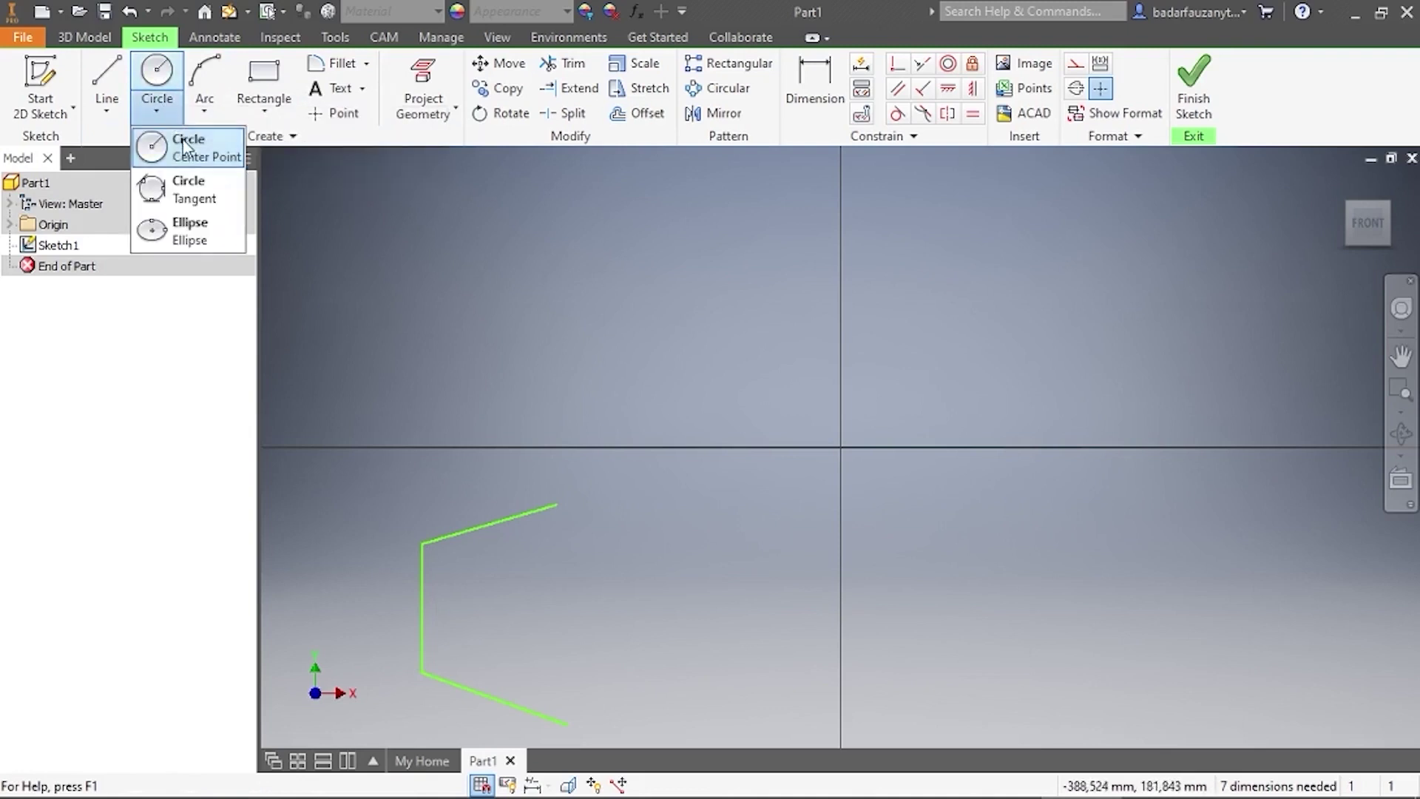
{"action": "left_click", "coordinate": [184, 148]}
{"action": "left_click", "coordinate": [555, 301]}
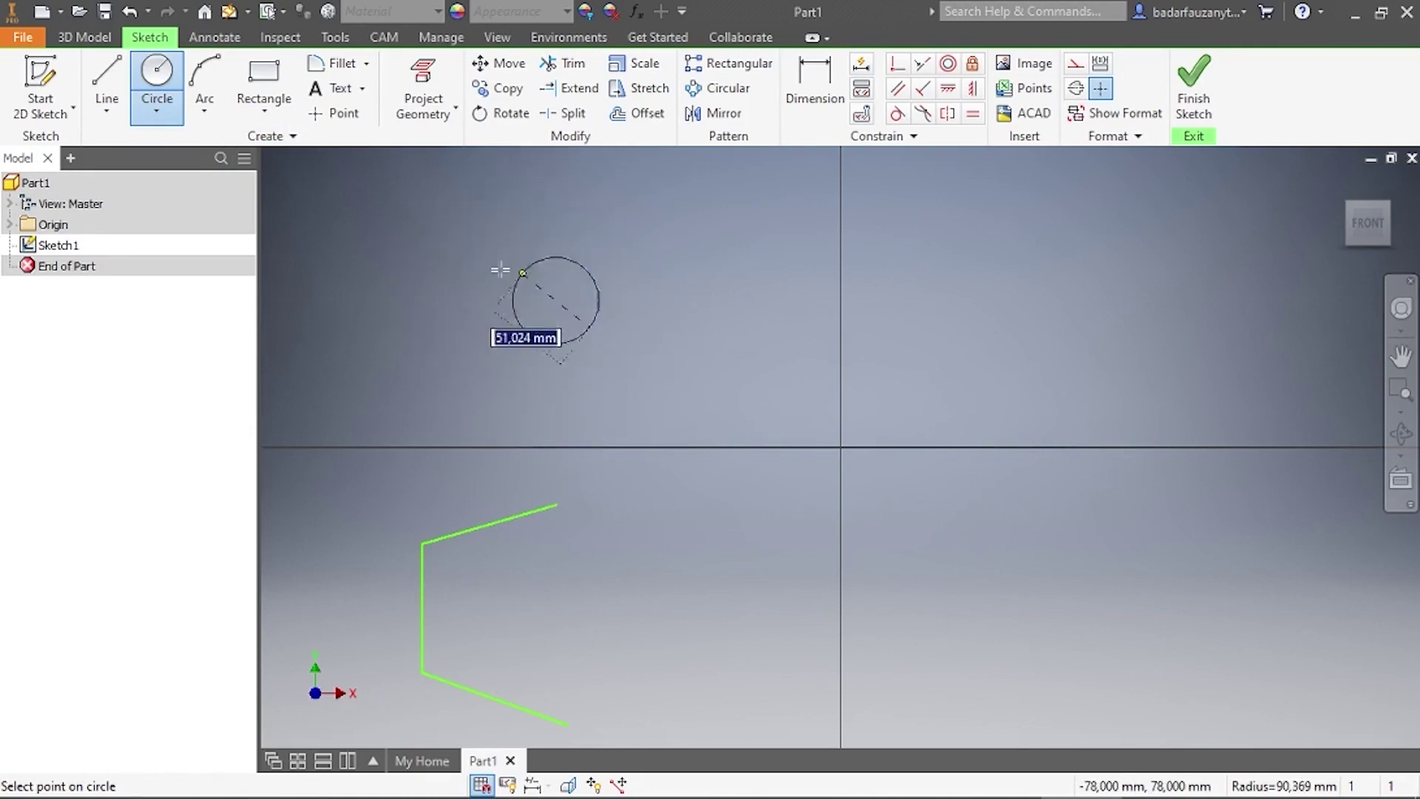
{"action": "left_click", "coordinate": [474, 281]}
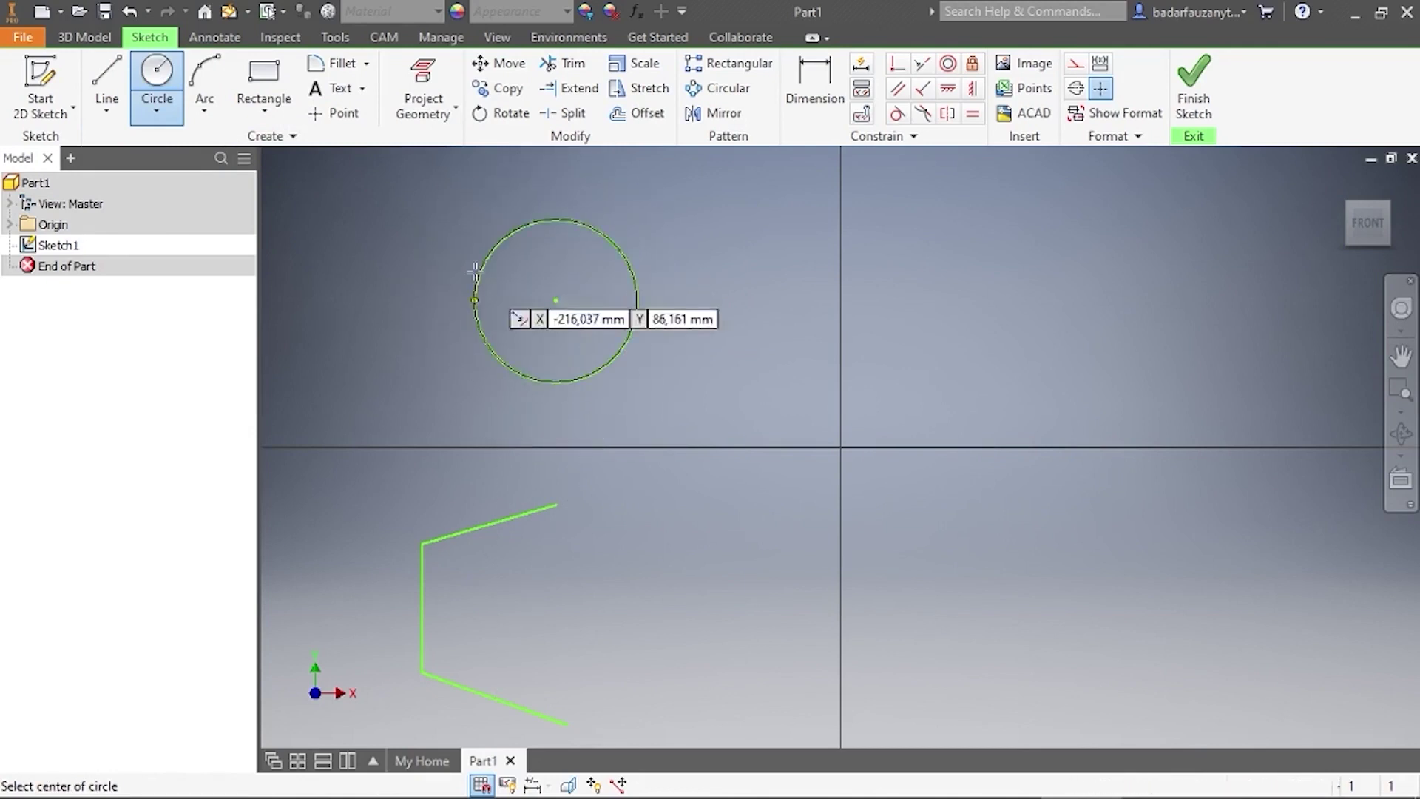
{"action": "right_click", "coordinate": [411, 316]}
{"action": "left_click", "coordinate": [472, 317]}
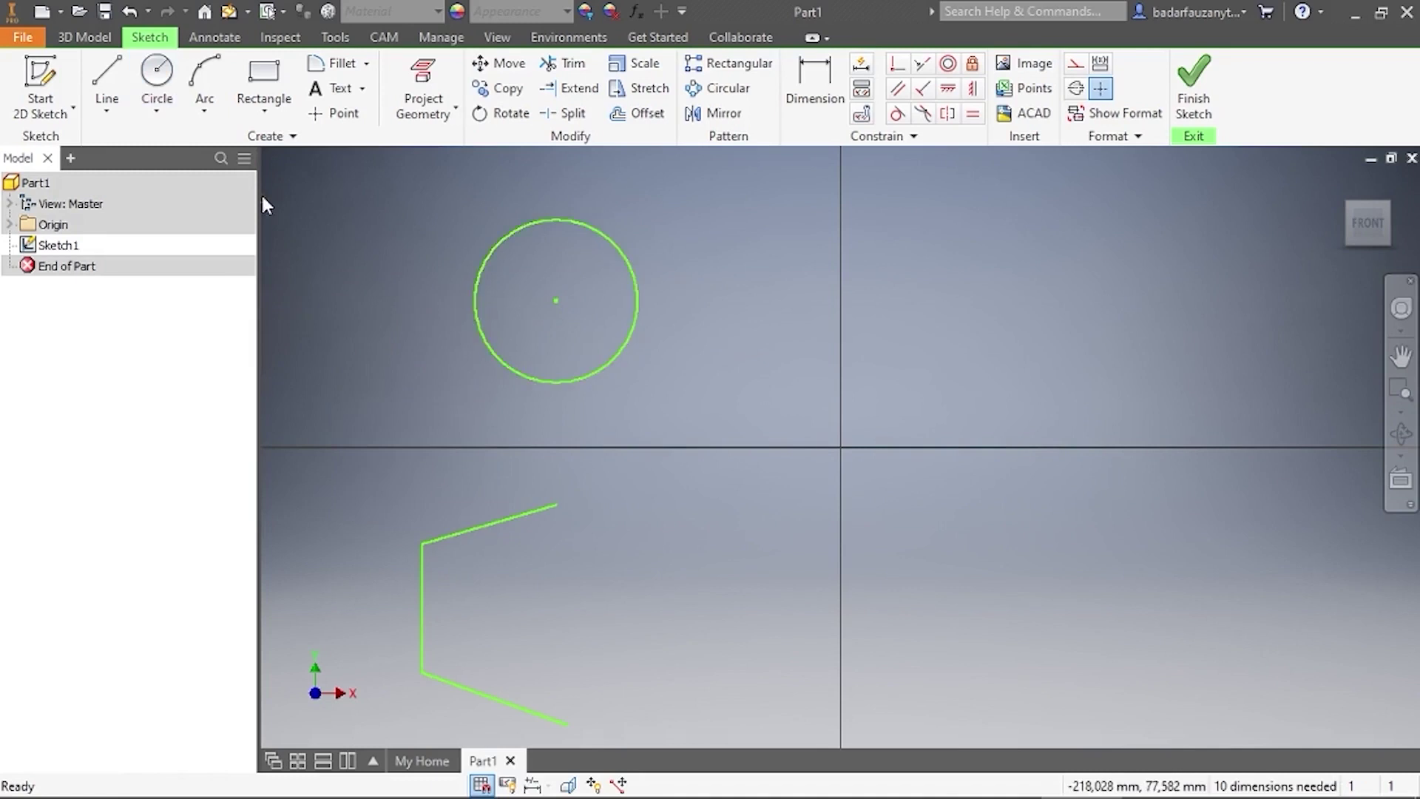
Draw a tangent circle touching all three lines of the open chain in the lower-left quadrant
{"action": "left_click", "coordinate": [156, 111]}
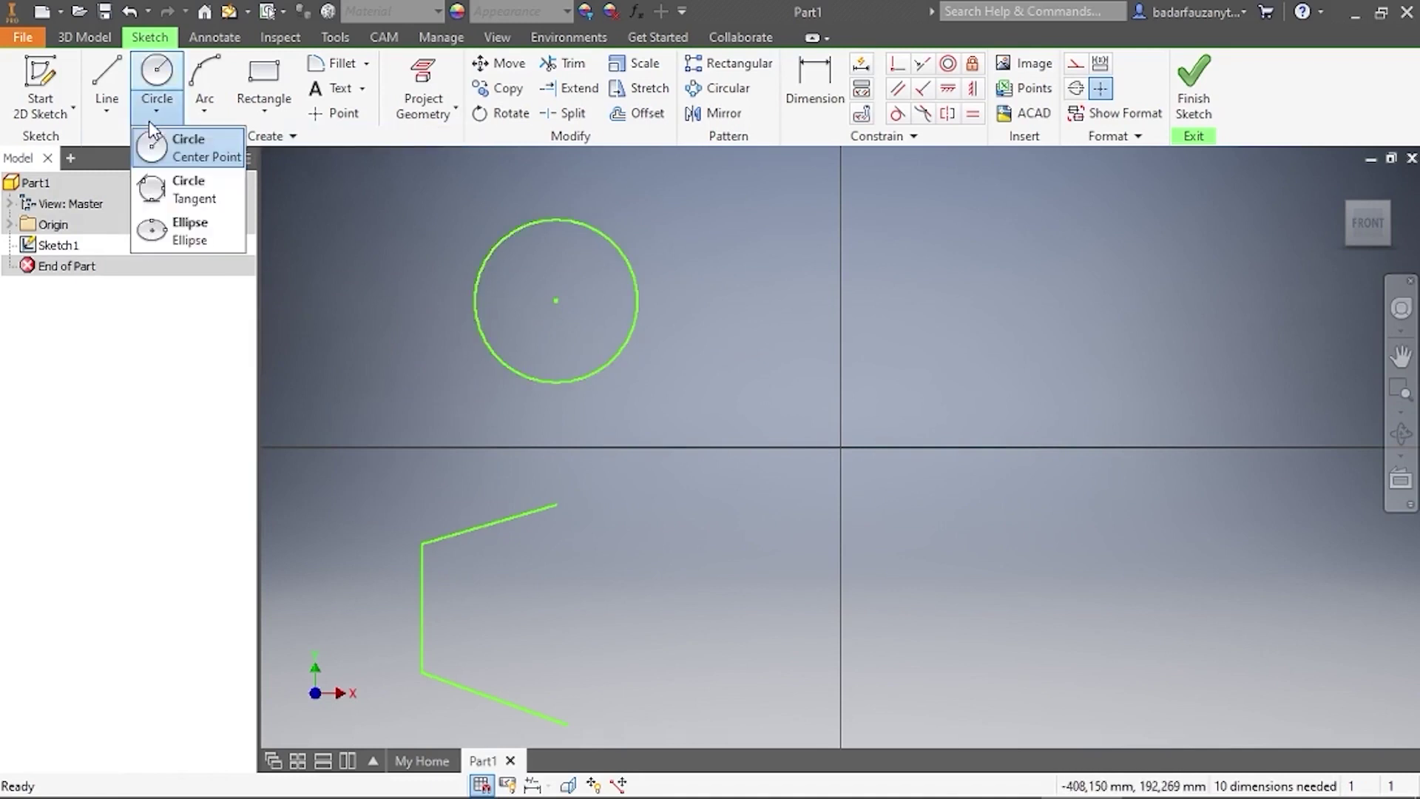
{"action": "left_click", "coordinate": [194, 200]}
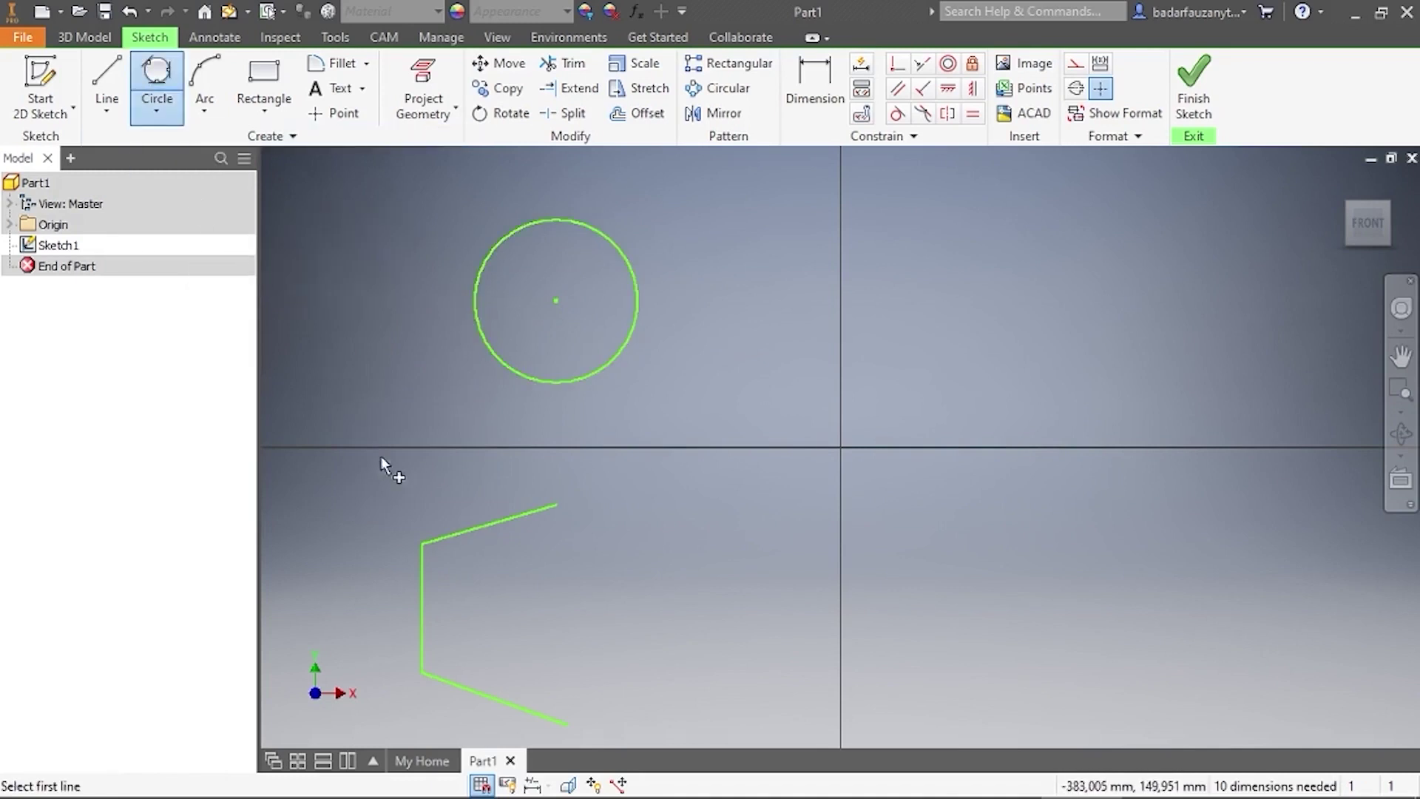
{"action": "left_click", "coordinate": [419, 566]}
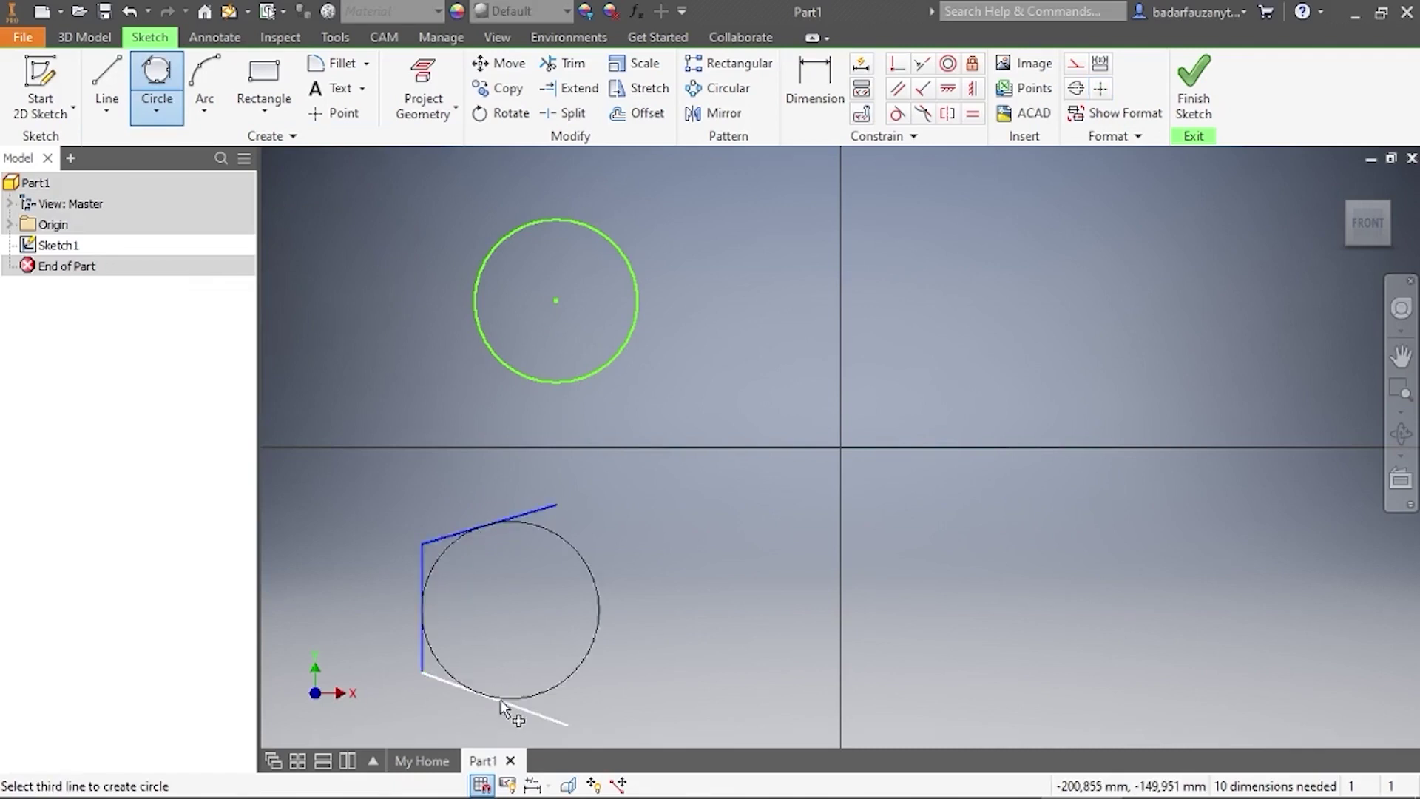
{"action": "left_click", "coordinate": [500, 698]}
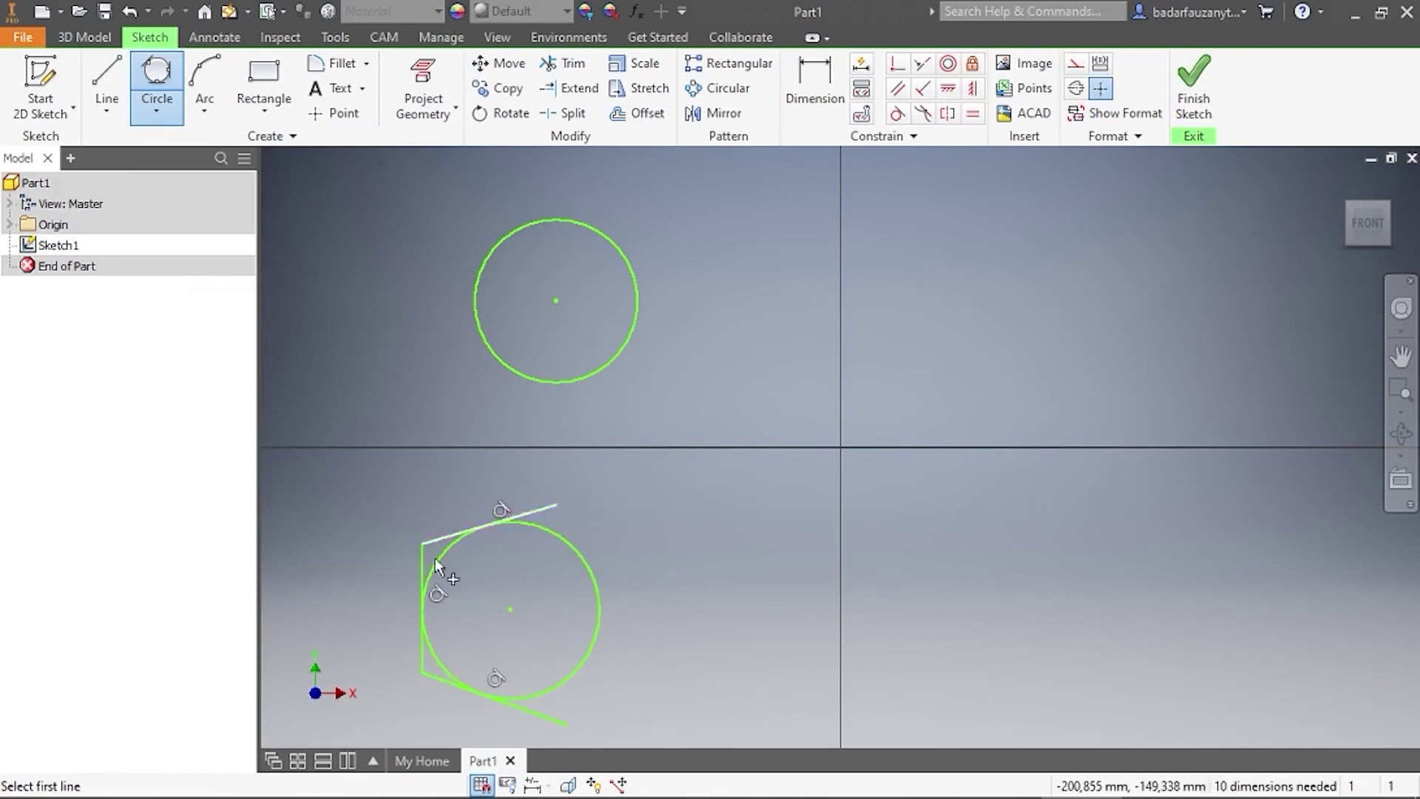
Try a large horizontal ellipse centered in the upper-right quadrant and crossing both axes, and undo it
{"action": "left_click", "coordinate": [156, 111]}
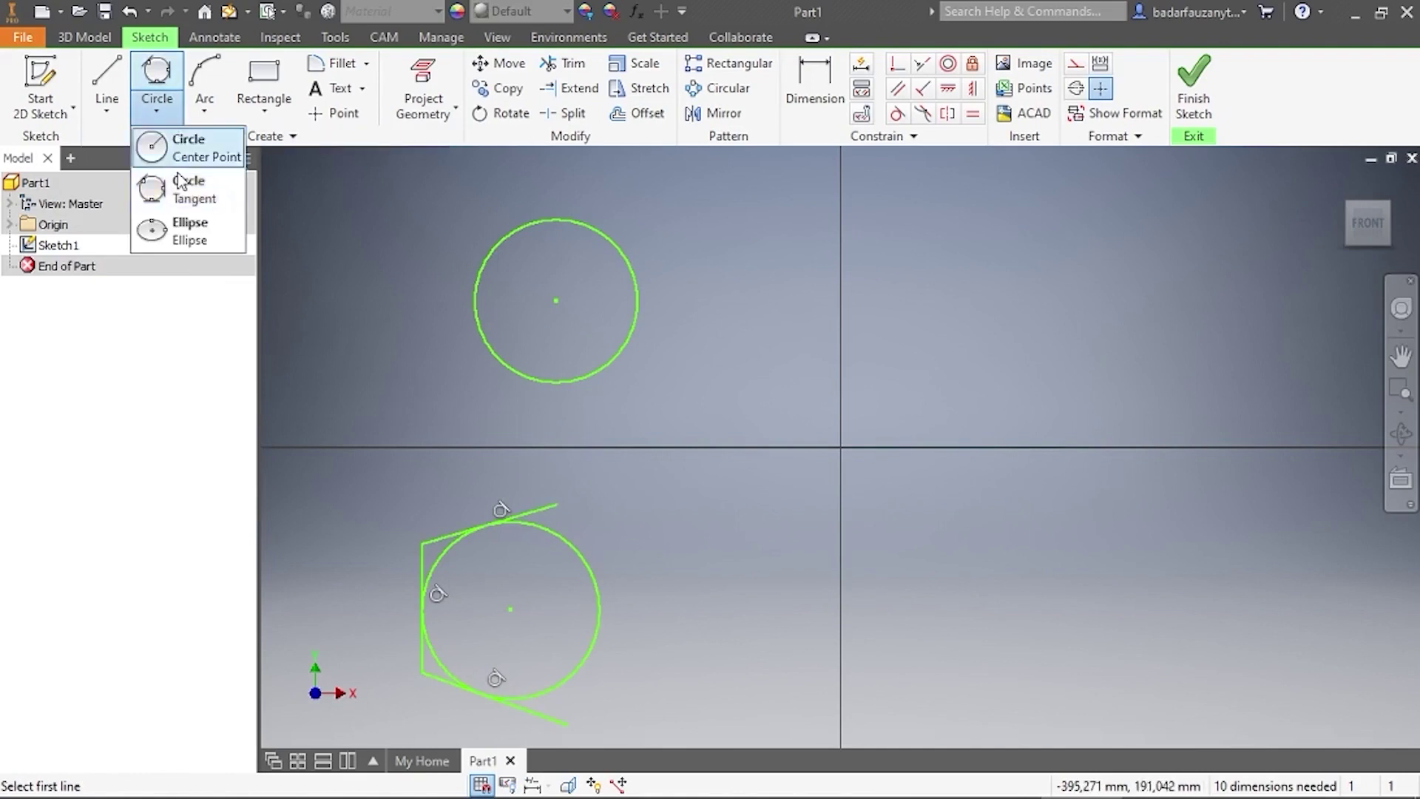
{"action": "left_click", "coordinate": [187, 231]}
{"action": "left_click", "coordinate": [969, 341]}
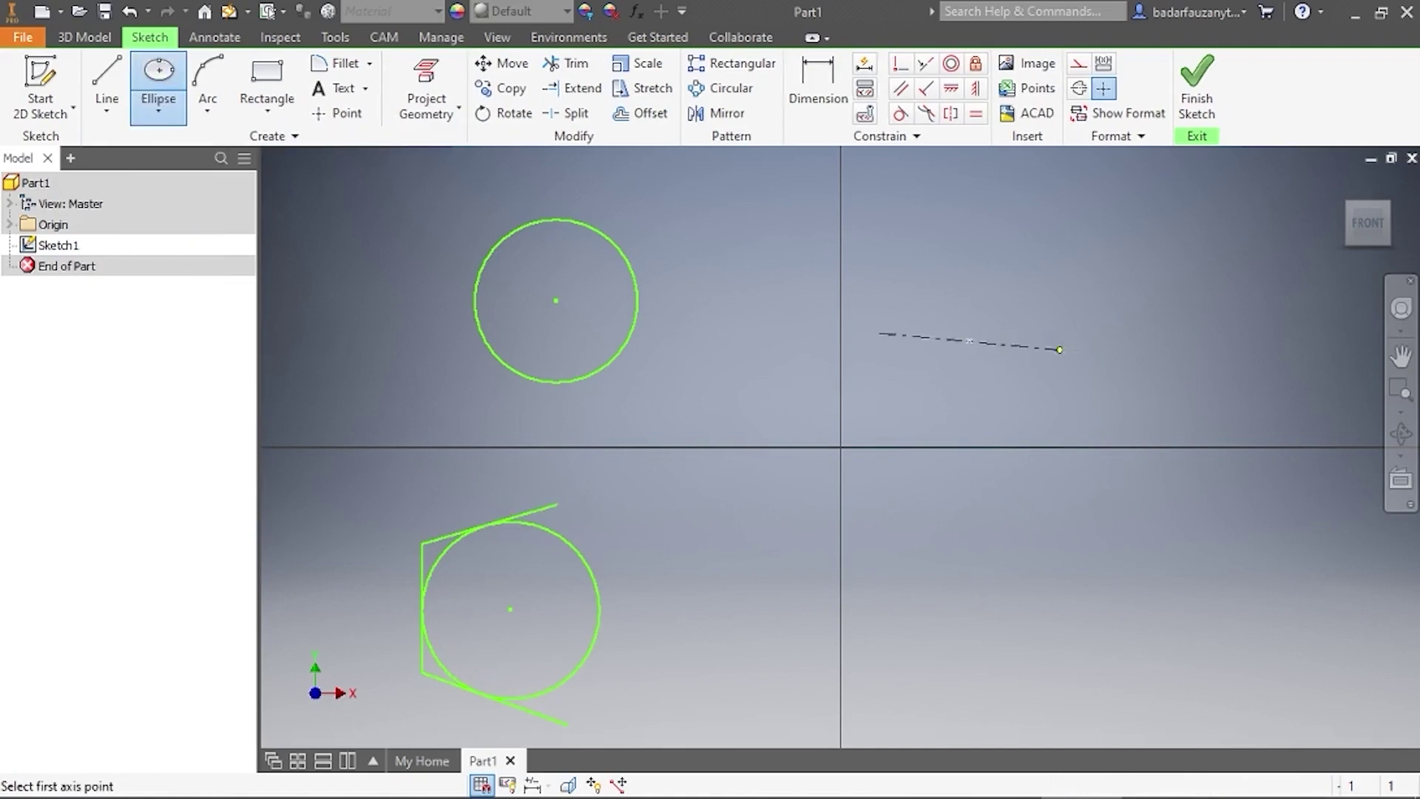
{"action": "left_click", "coordinate": [1180, 342]}
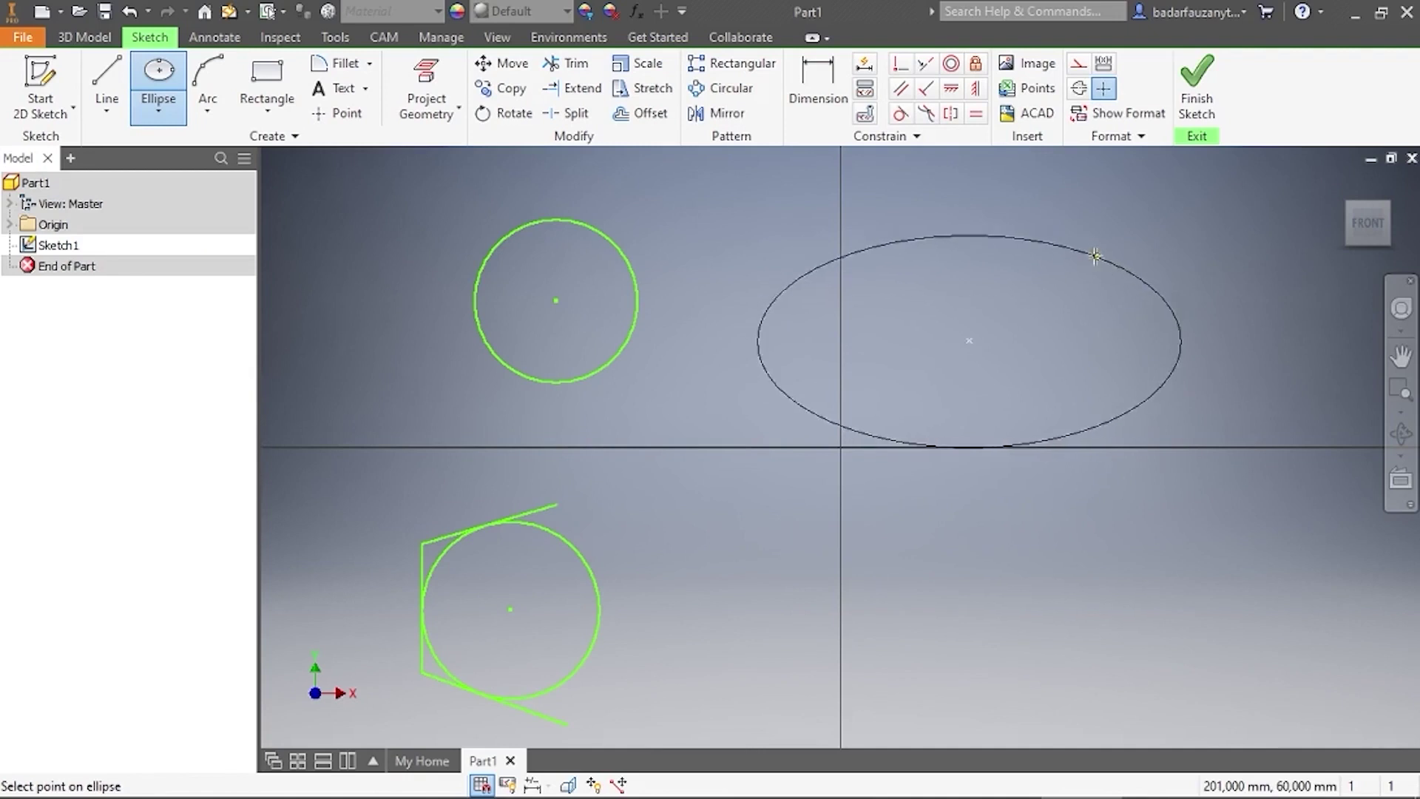
{"action": "left_click", "coordinate": [1027, 223]}
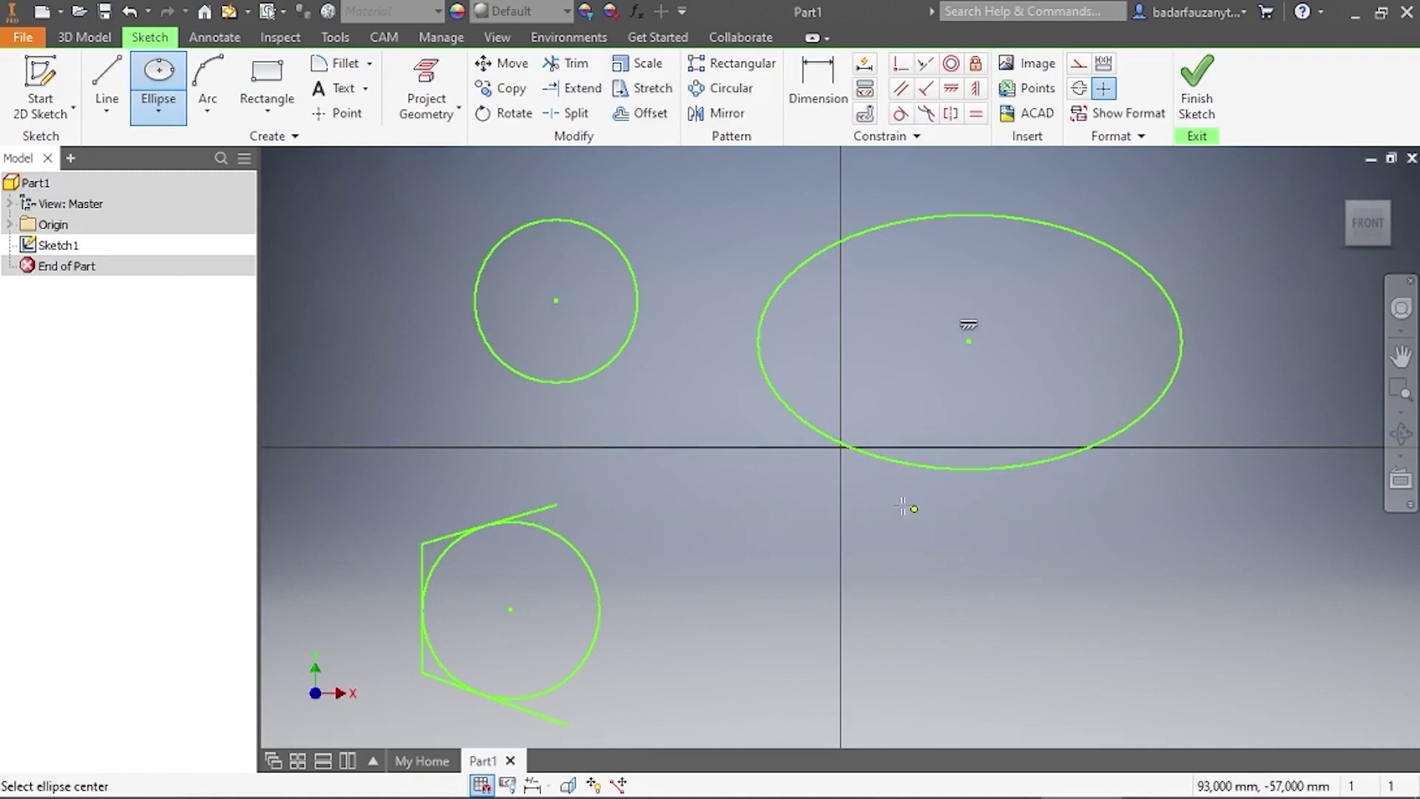
{"action": "key", "text": "Escape"}
{"action": "key", "text": "ctrl+z"}
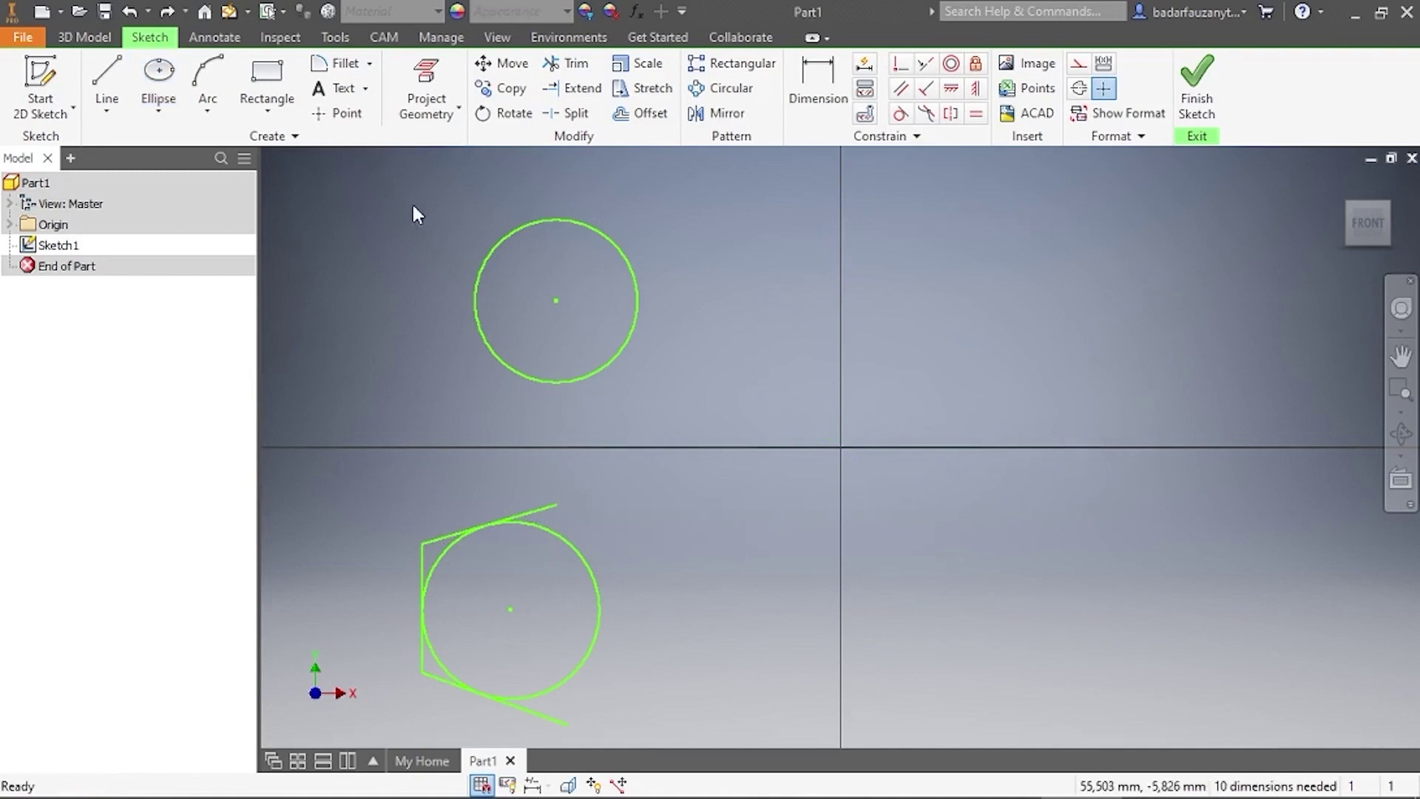
Draw a smaller, wide ellipse in the upper-right quadrant, clear of both axes
{"action": "left_click", "coordinate": [165, 107]}
{"action": "left_click", "coordinate": [201, 225]}
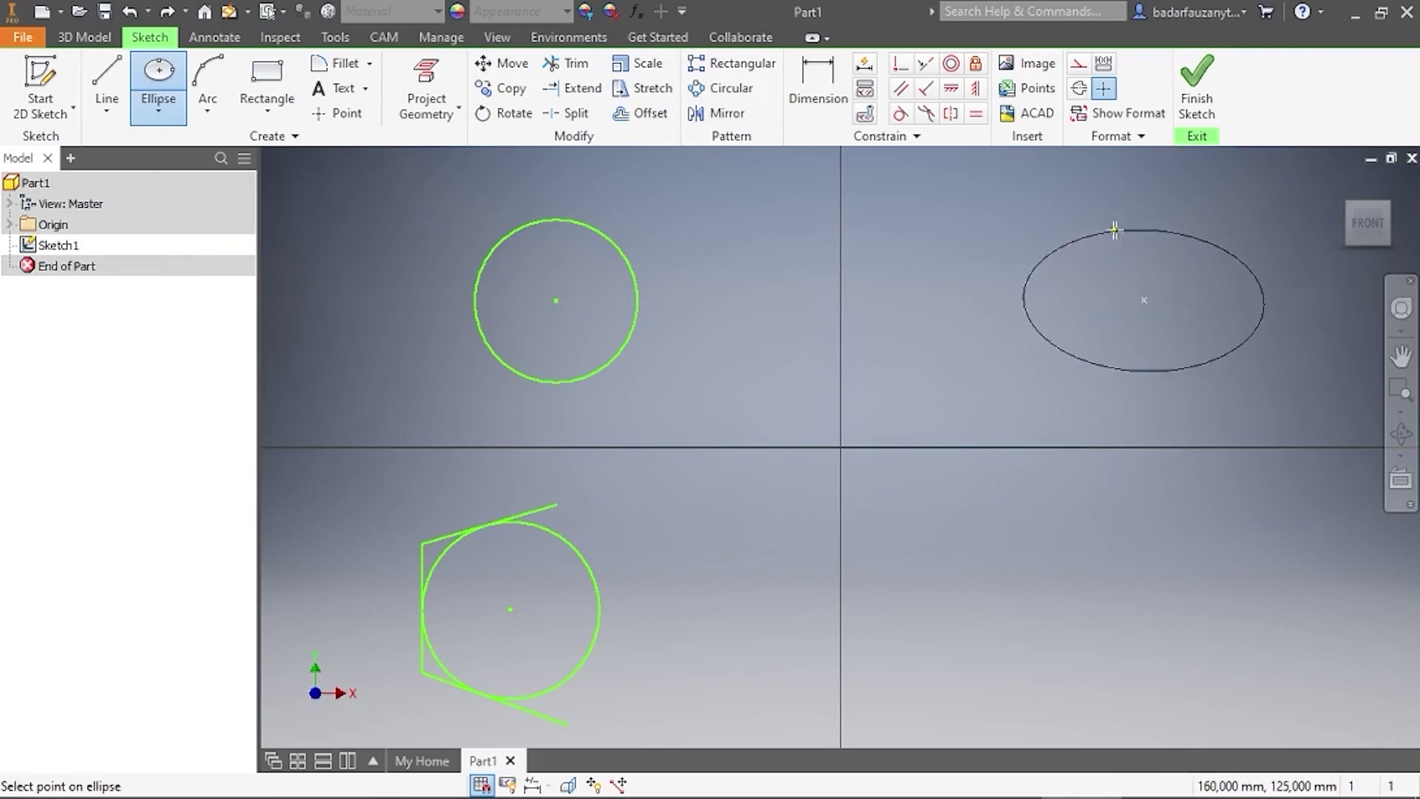
{"action": "left_click", "coordinate": [1116, 229]}
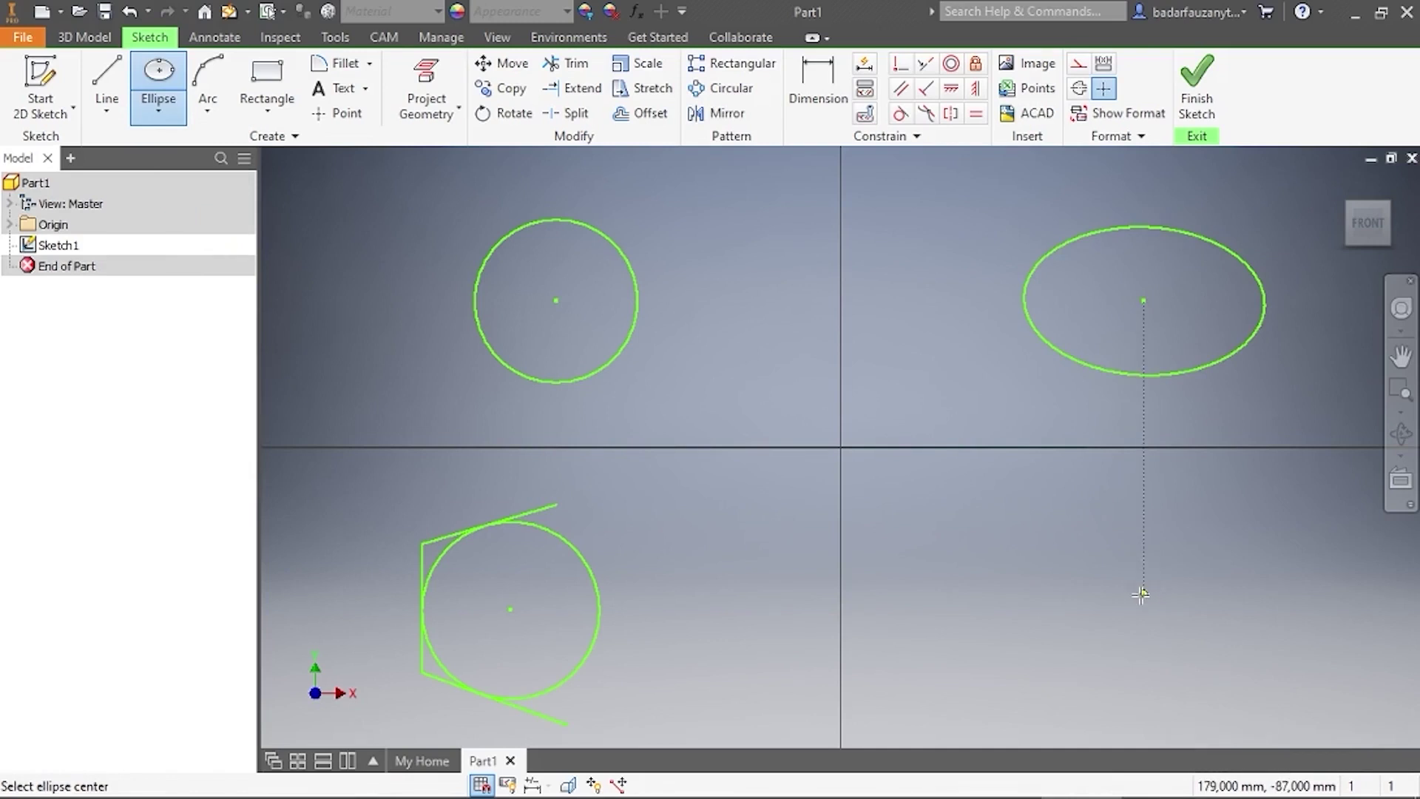
Draw a narrow upright ellipse centered near (179, -87) mm, directly below the wide ellipse, and finish the Ellipse command
{"action": "left_click", "coordinate": [1141, 594]}
{"action": "left_click", "coordinate": [1145, 521]}
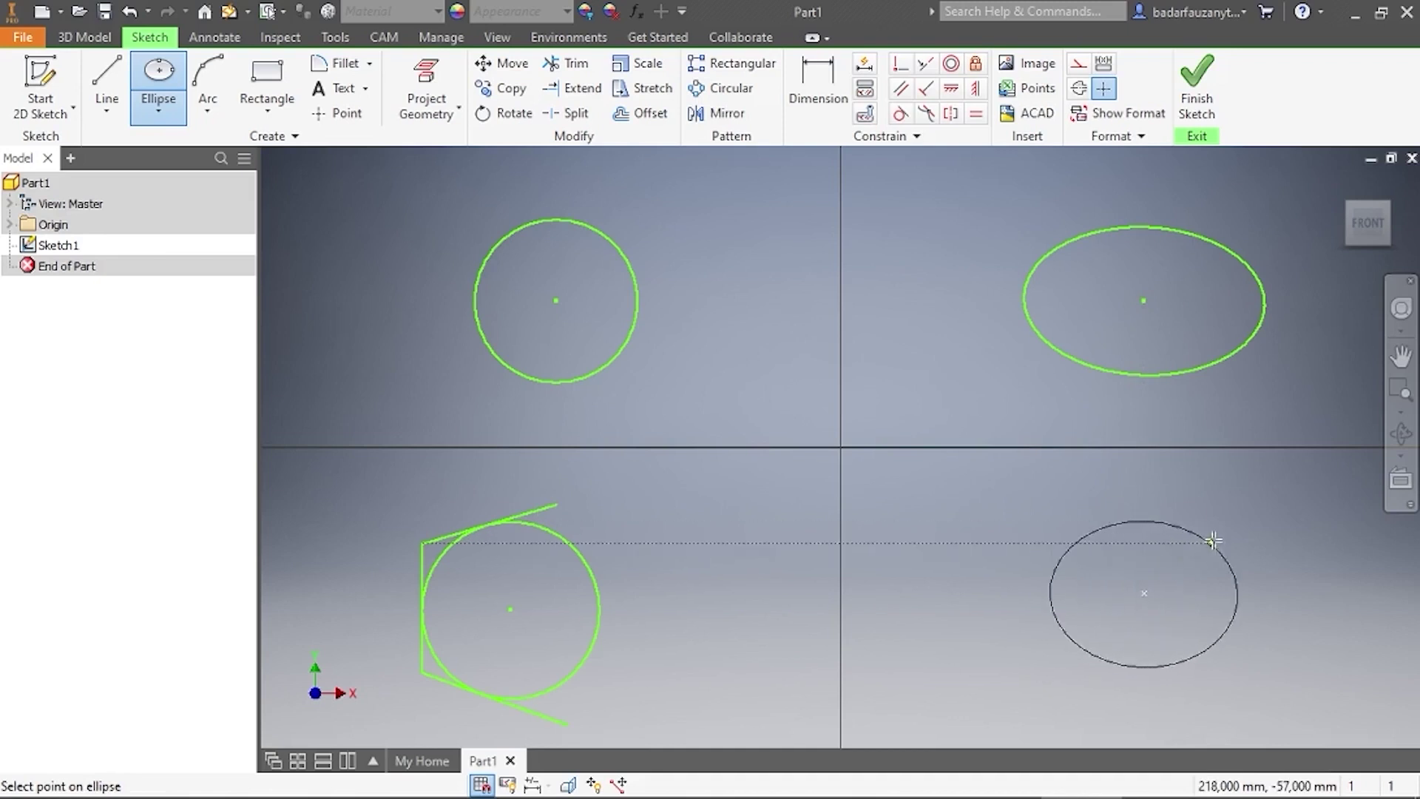
{"action": "left_click", "coordinate": [1166, 530]}
{"action": "right_click", "coordinate": [961, 556]}
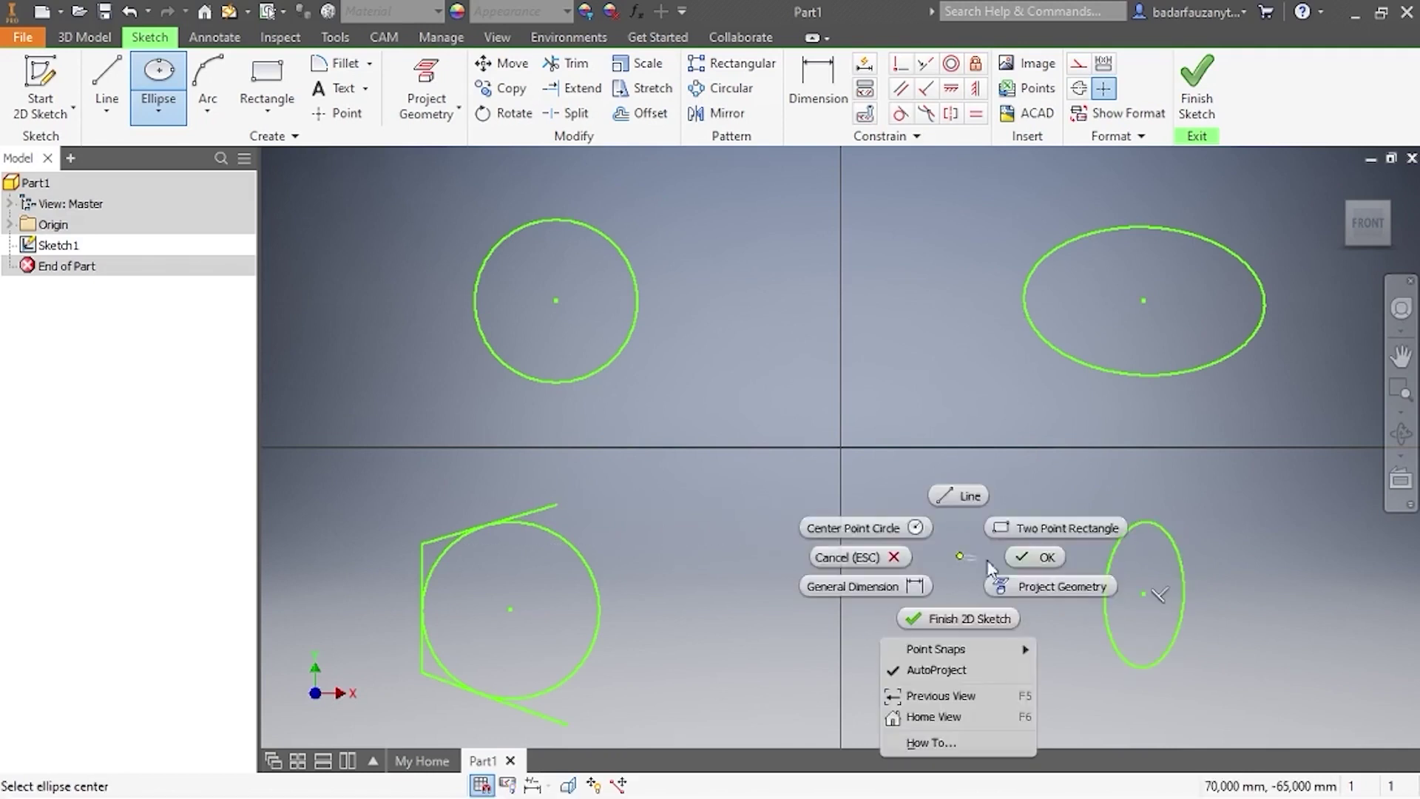
{"action": "left_click", "coordinate": [1036, 547]}
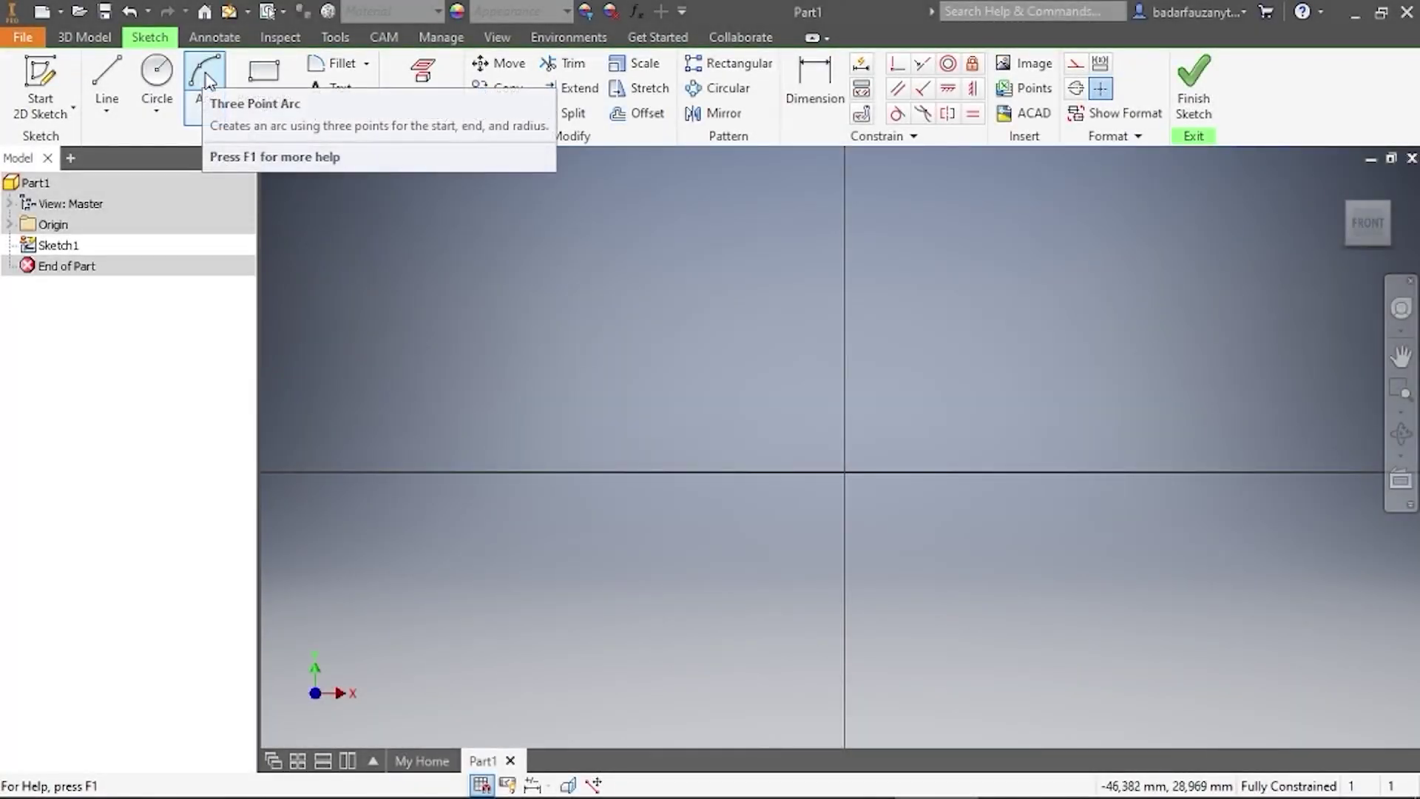
Draw a three point arc in the upper-left quadrant, opening upward, with a radius of about 16.5 mm
{"action": "left_click", "coordinate": [204, 109]}
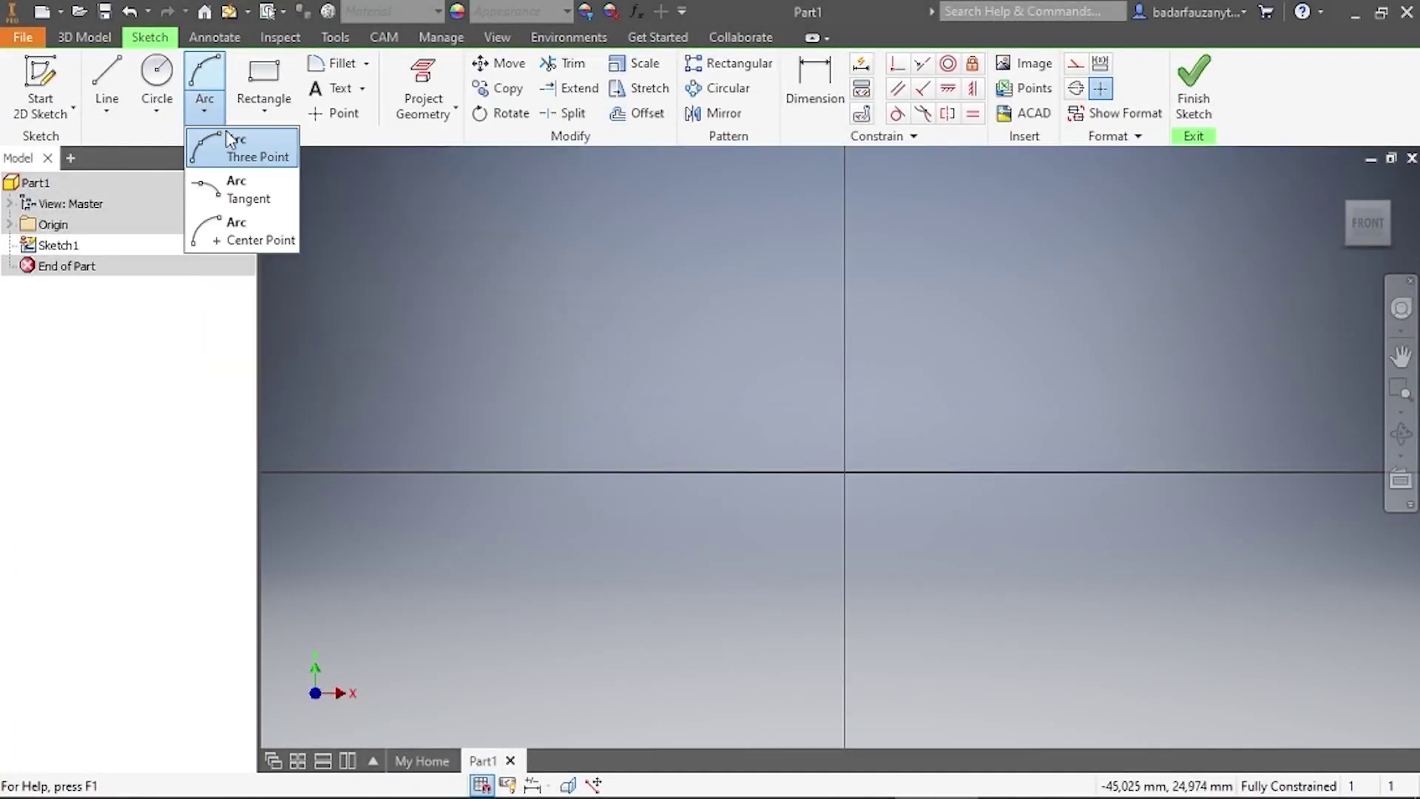
{"action": "left_click", "coordinate": [234, 148]}
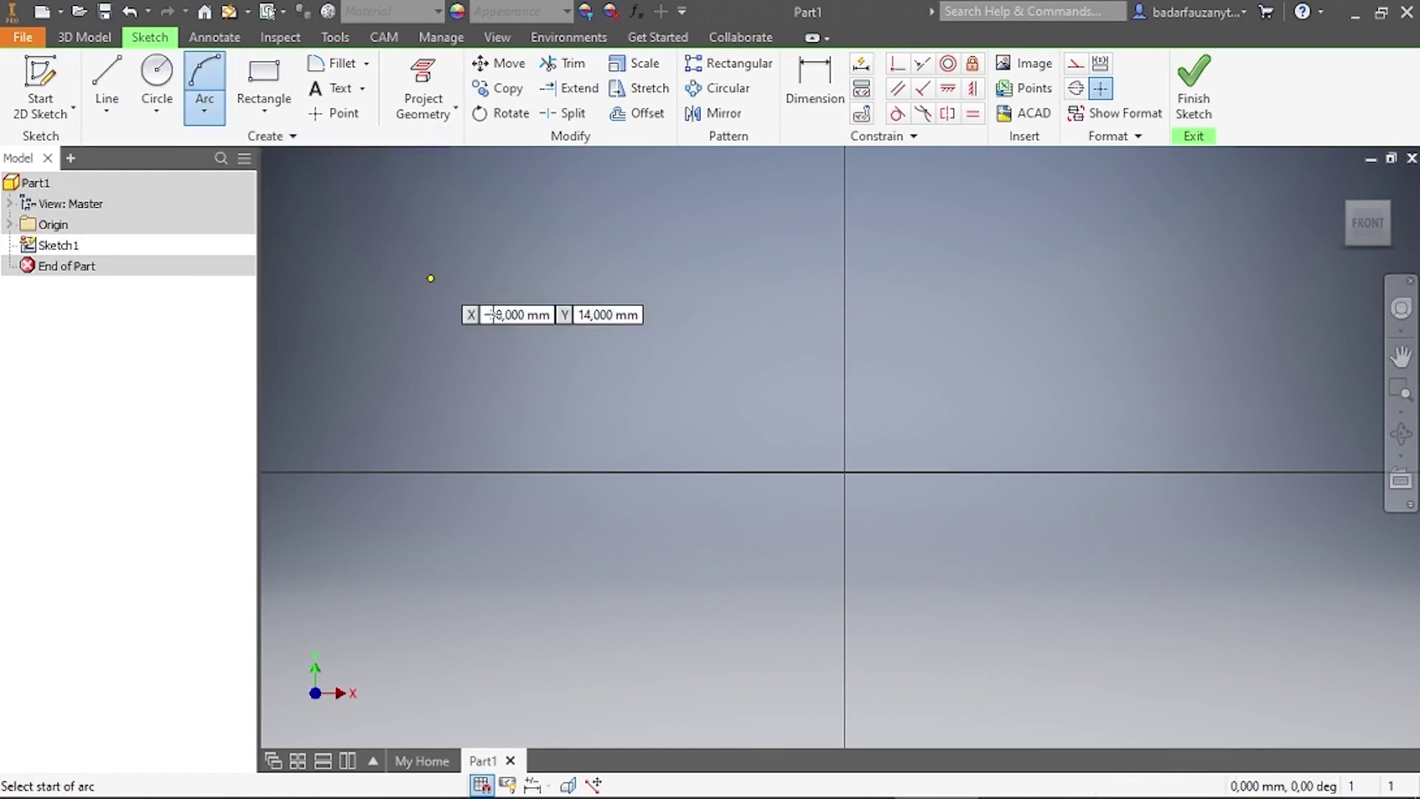
{"action": "left_click", "coordinate": [348, 210]}
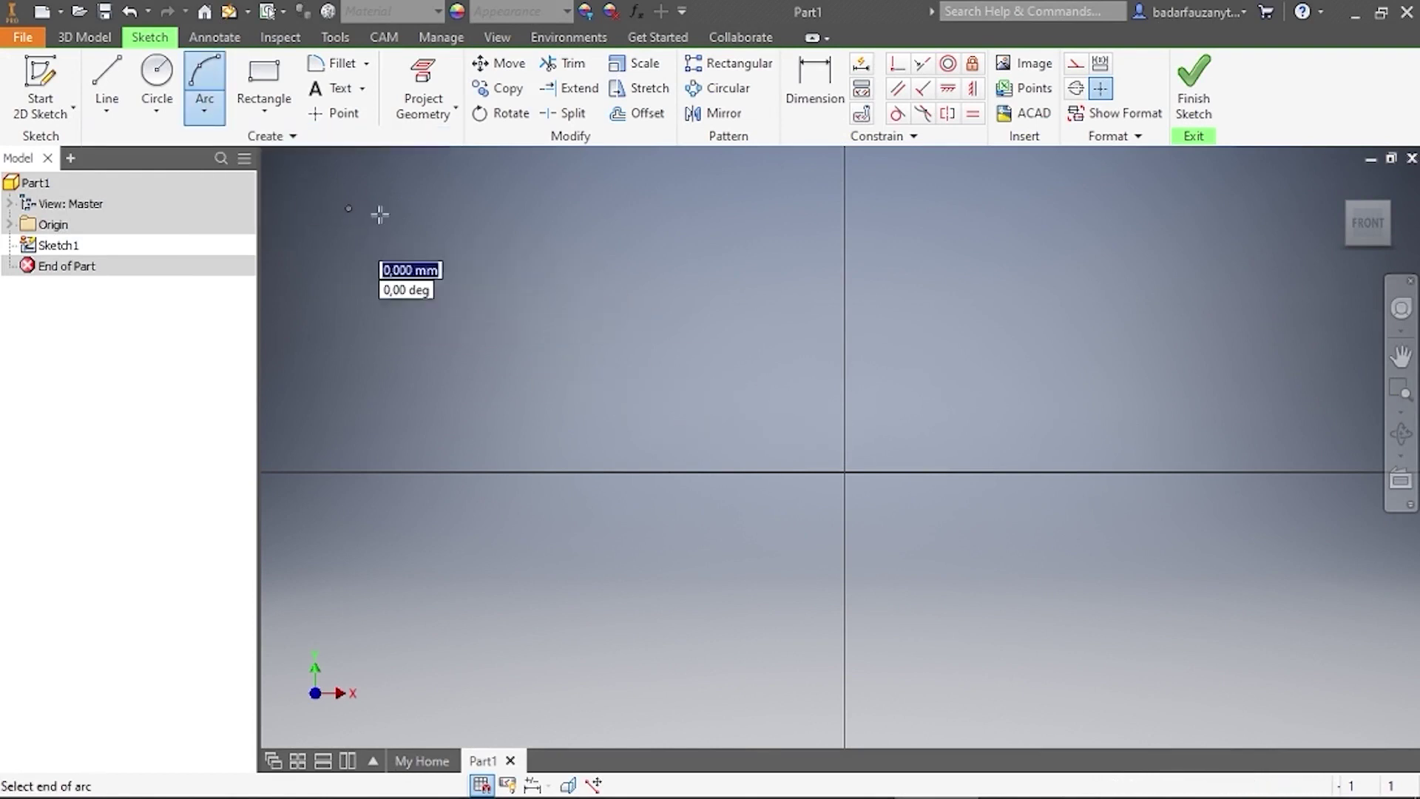
{"action": "left_click", "coordinate": [802, 208]}
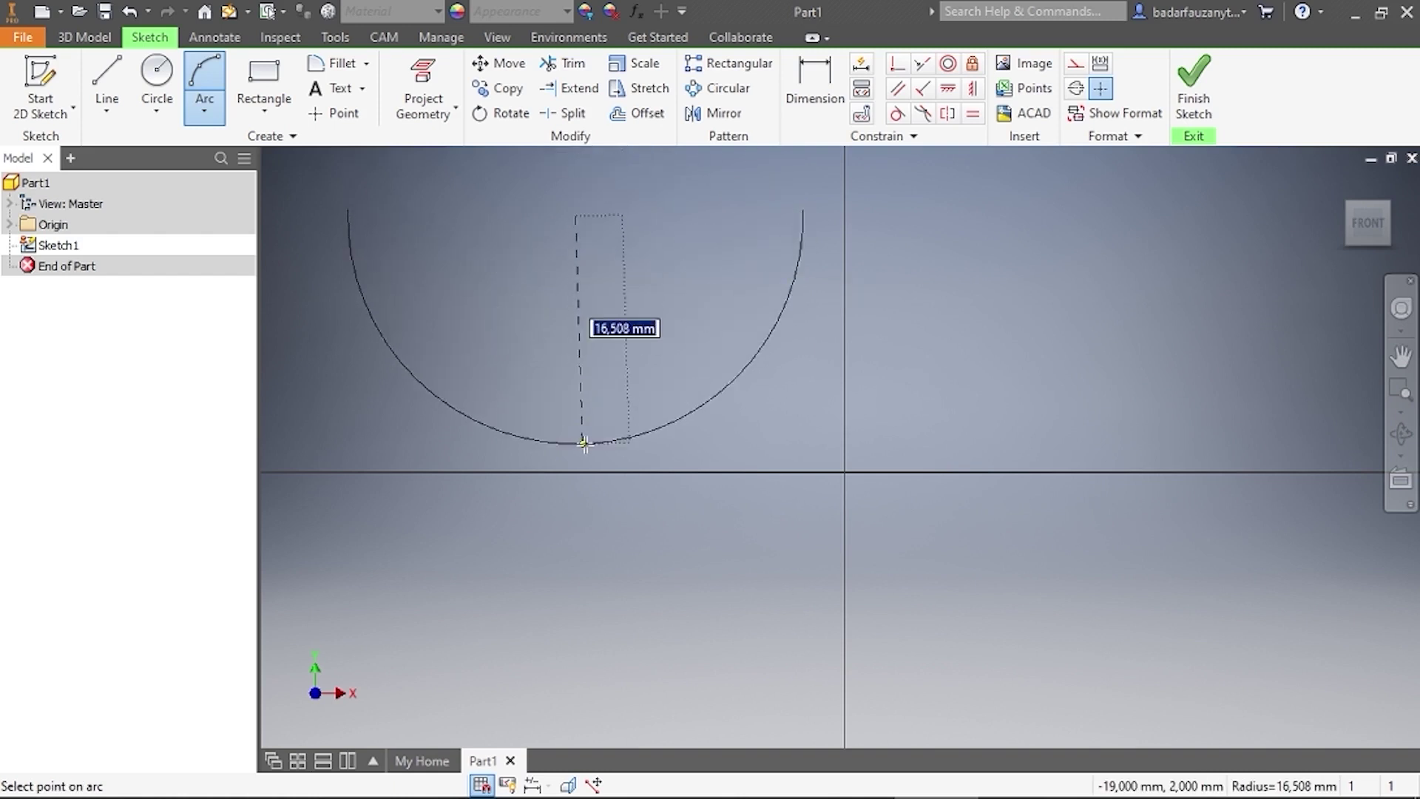
{"action": "left_click", "coordinate": [585, 443]}
{"action": "right_click", "coordinate": [584, 292]}
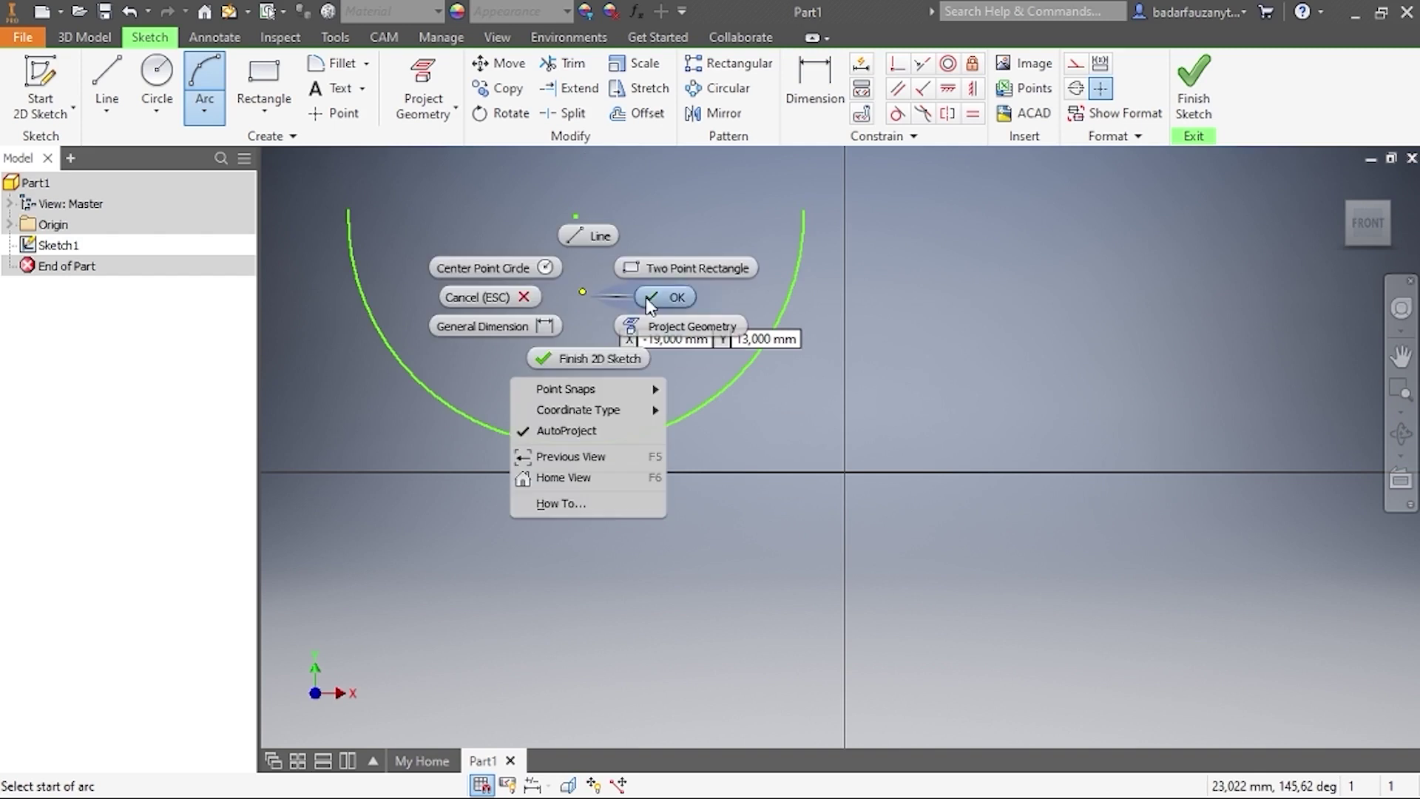
{"action": "left_click", "coordinate": [648, 299]}
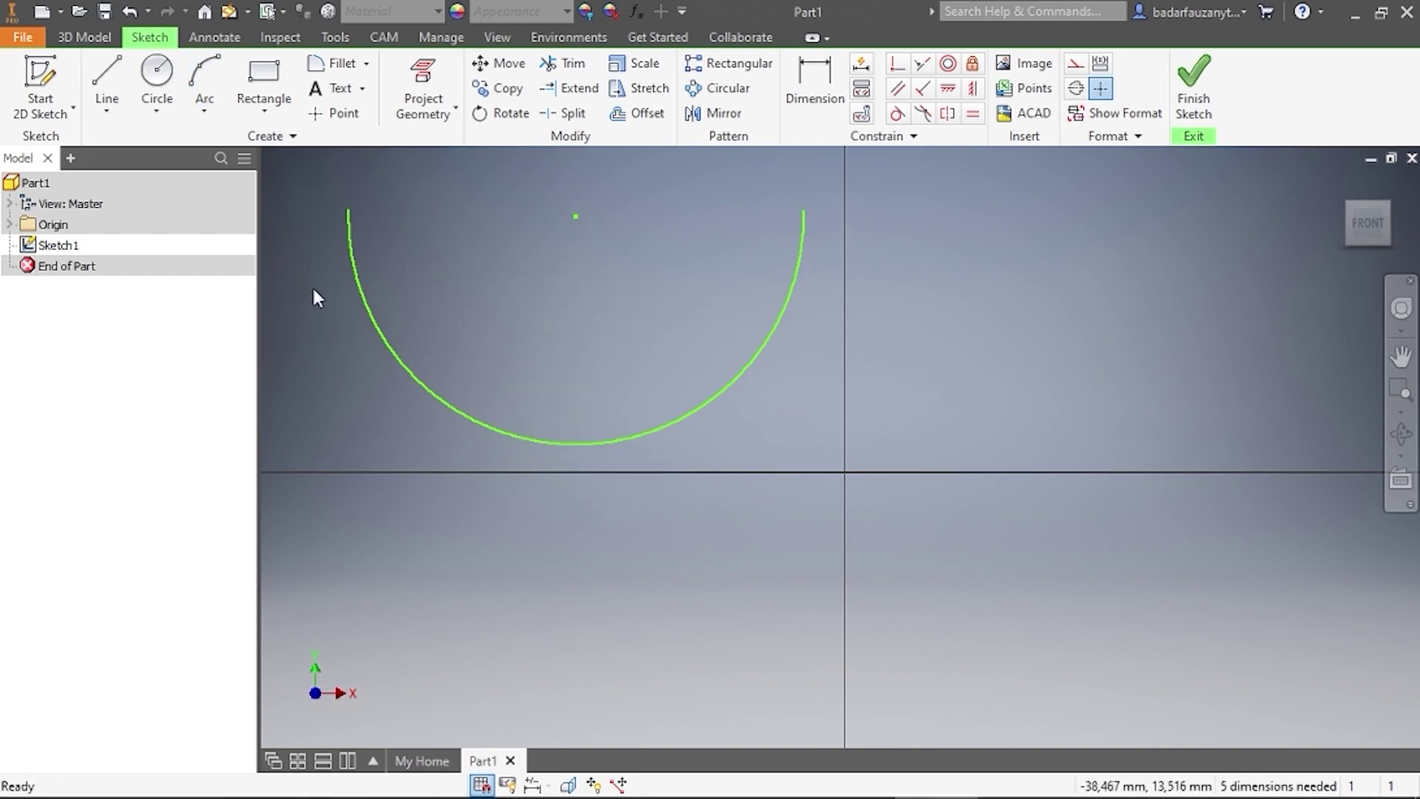
Draw a 180-degree center point arc of 14.5 mm radius, opening downward, directly below the three point arc
{"action": "left_click", "coordinate": [200, 117]}
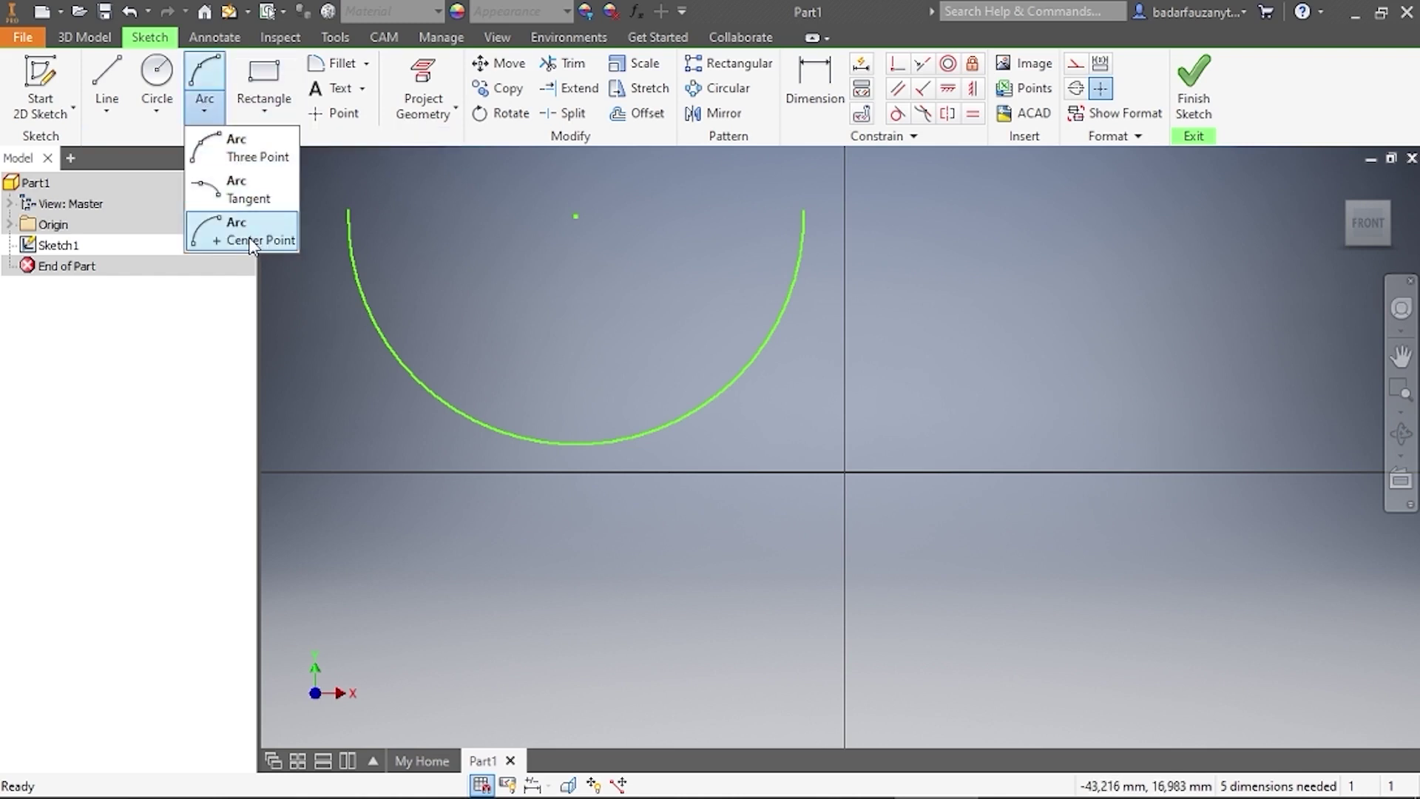
{"action": "left_click", "coordinate": [251, 241]}
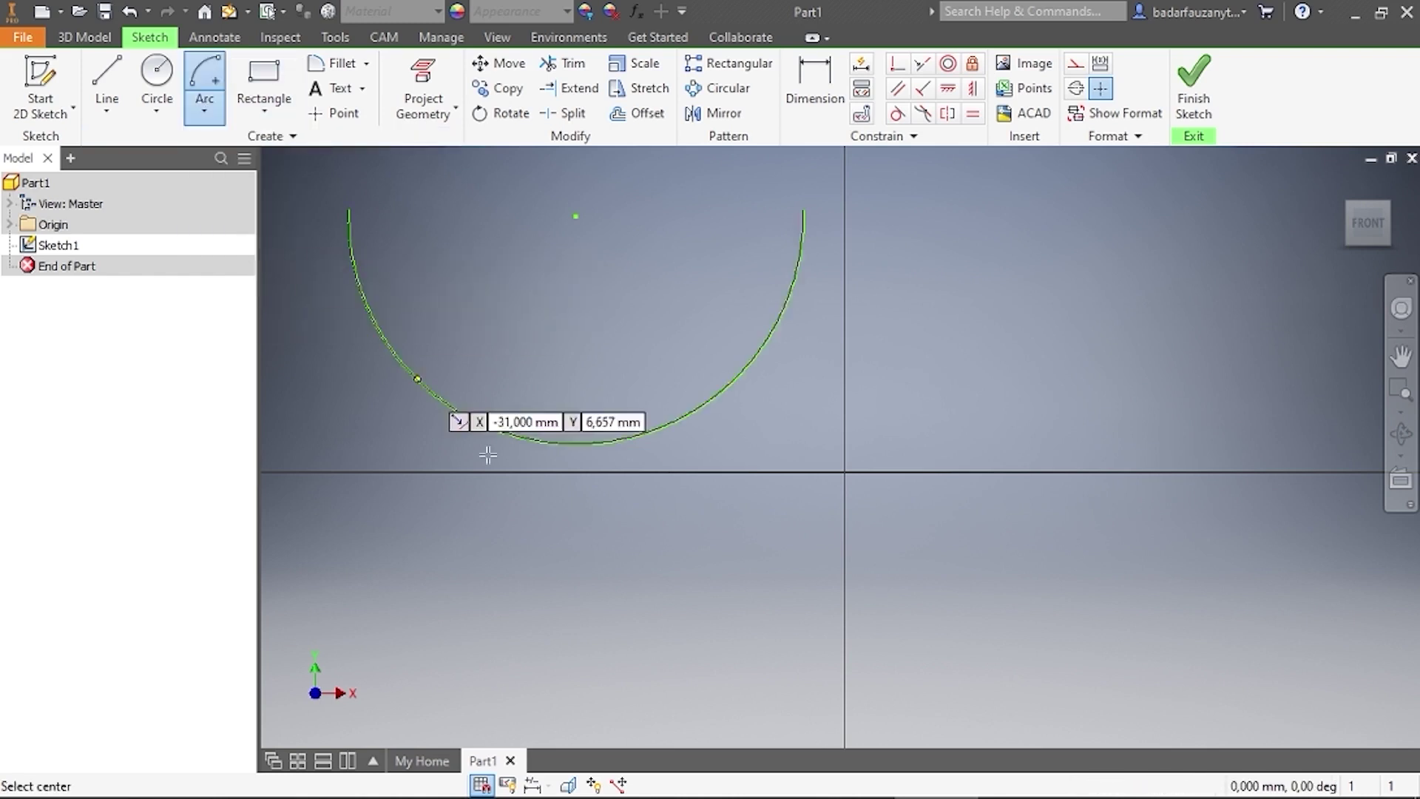
{"action": "left_click", "coordinate": [575, 676]}
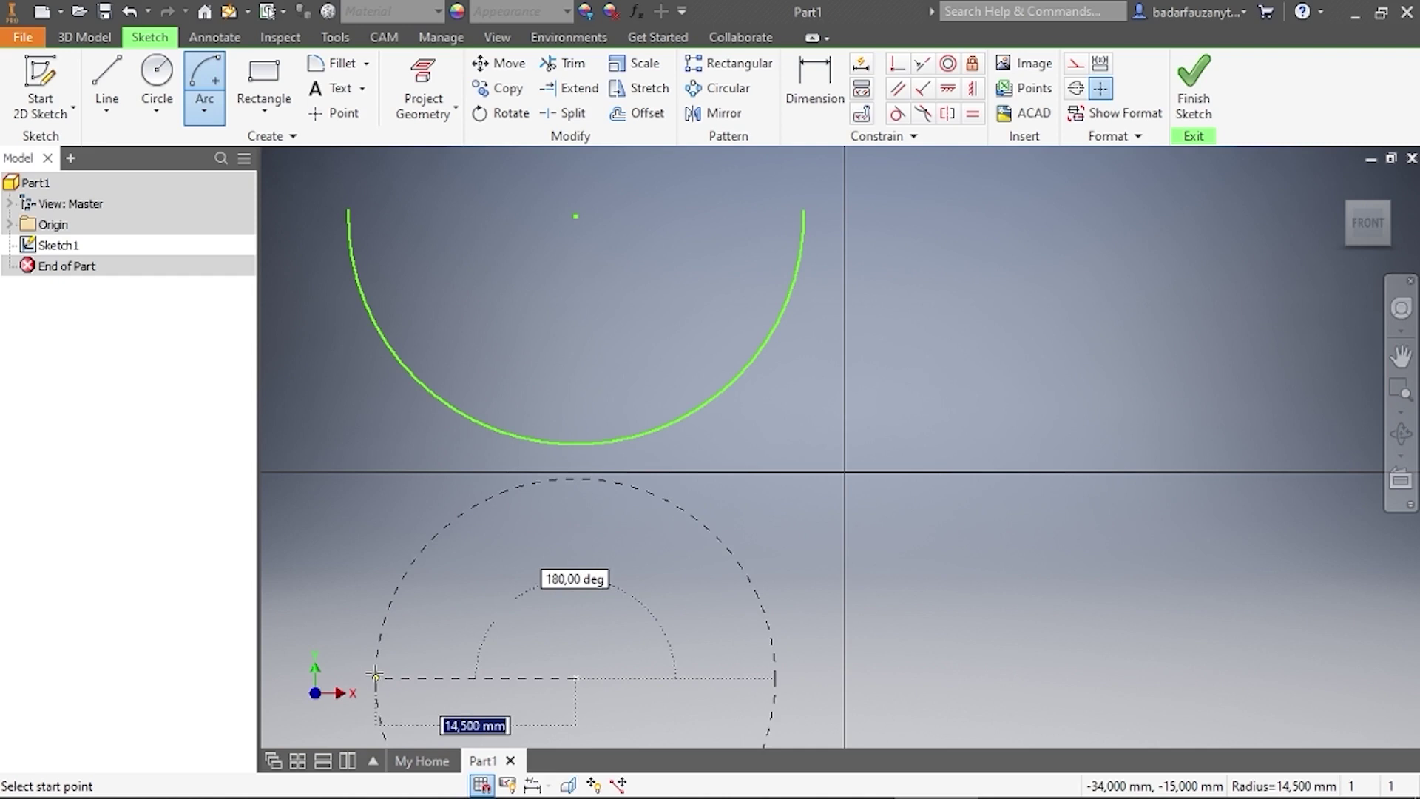
{"action": "left_click", "coordinate": [375, 675]}
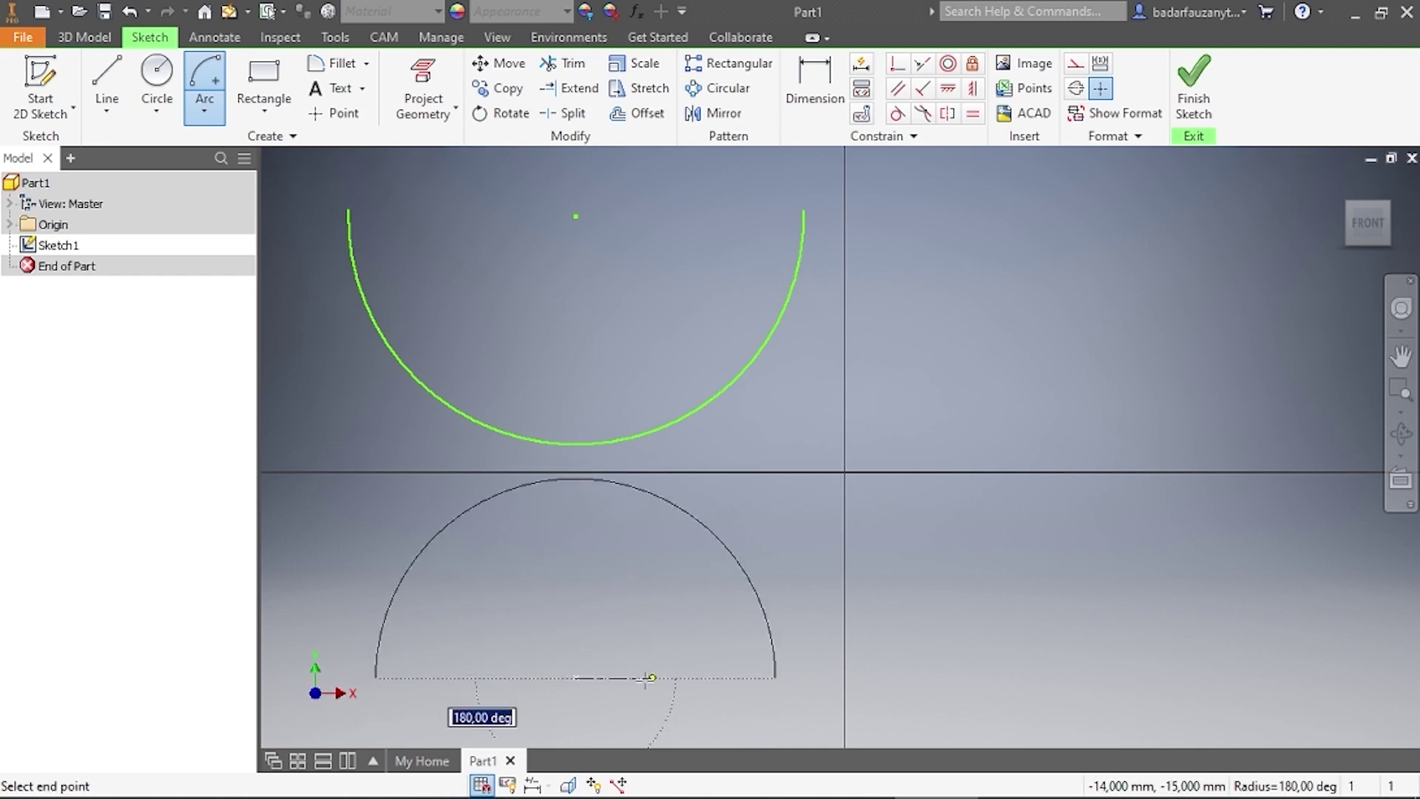
{"action": "left_click", "coordinate": [645, 677]}
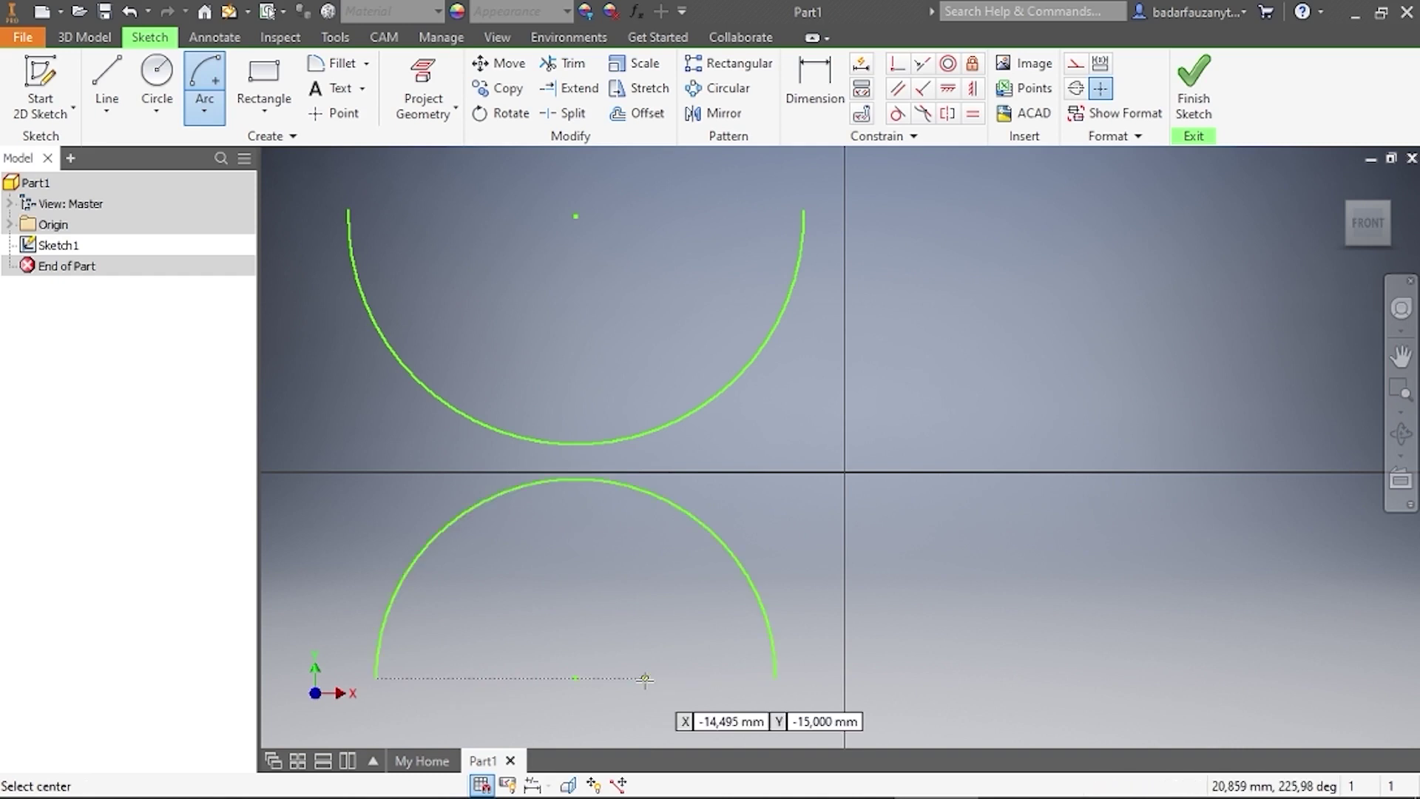
{"action": "right_click", "coordinate": [556, 567]}
{"action": "left_click", "coordinate": [634, 567]}
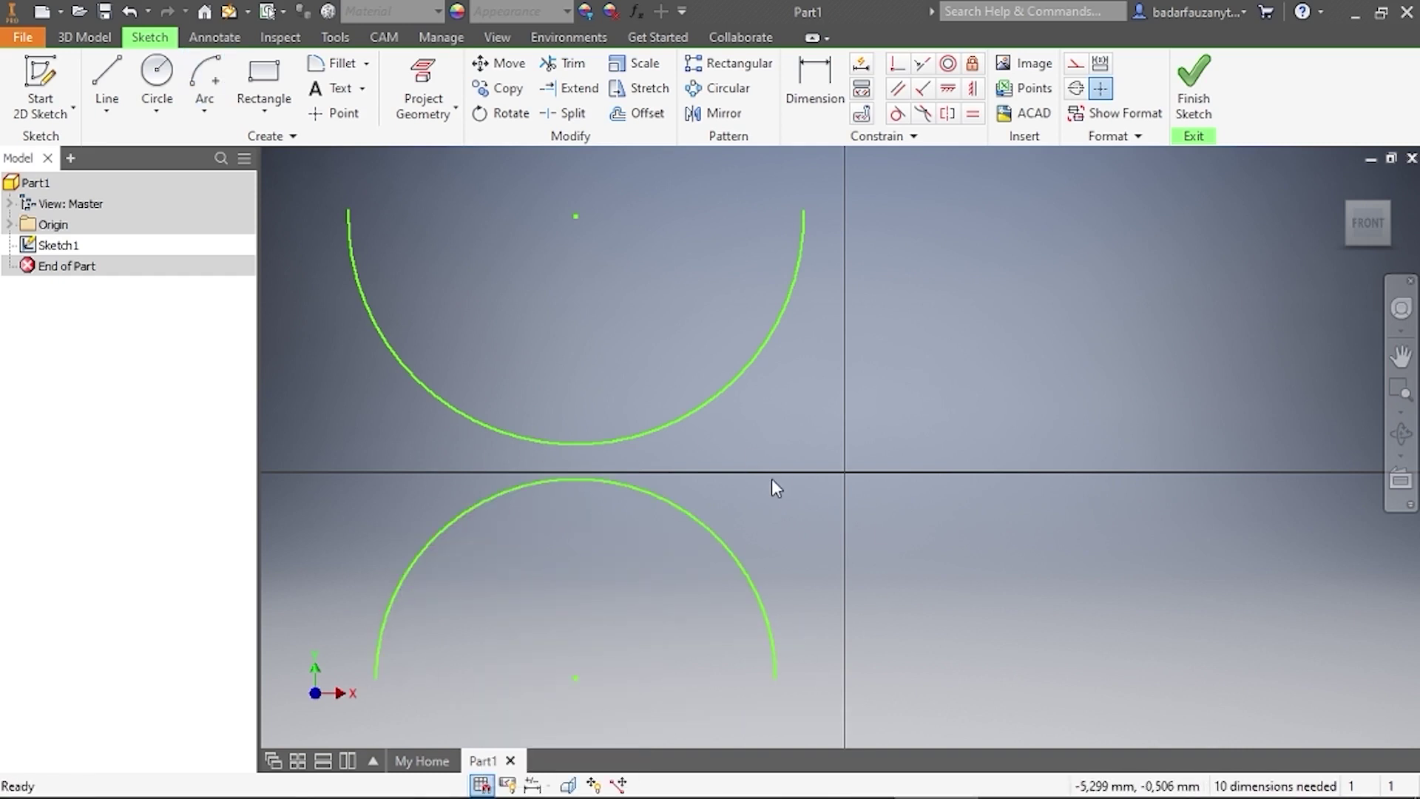
Sketch two connected lines forming a V in the lower-right quadrant, with both free ends just below the horizontal axis
{"action": "left_click", "coordinate": [106, 81]}
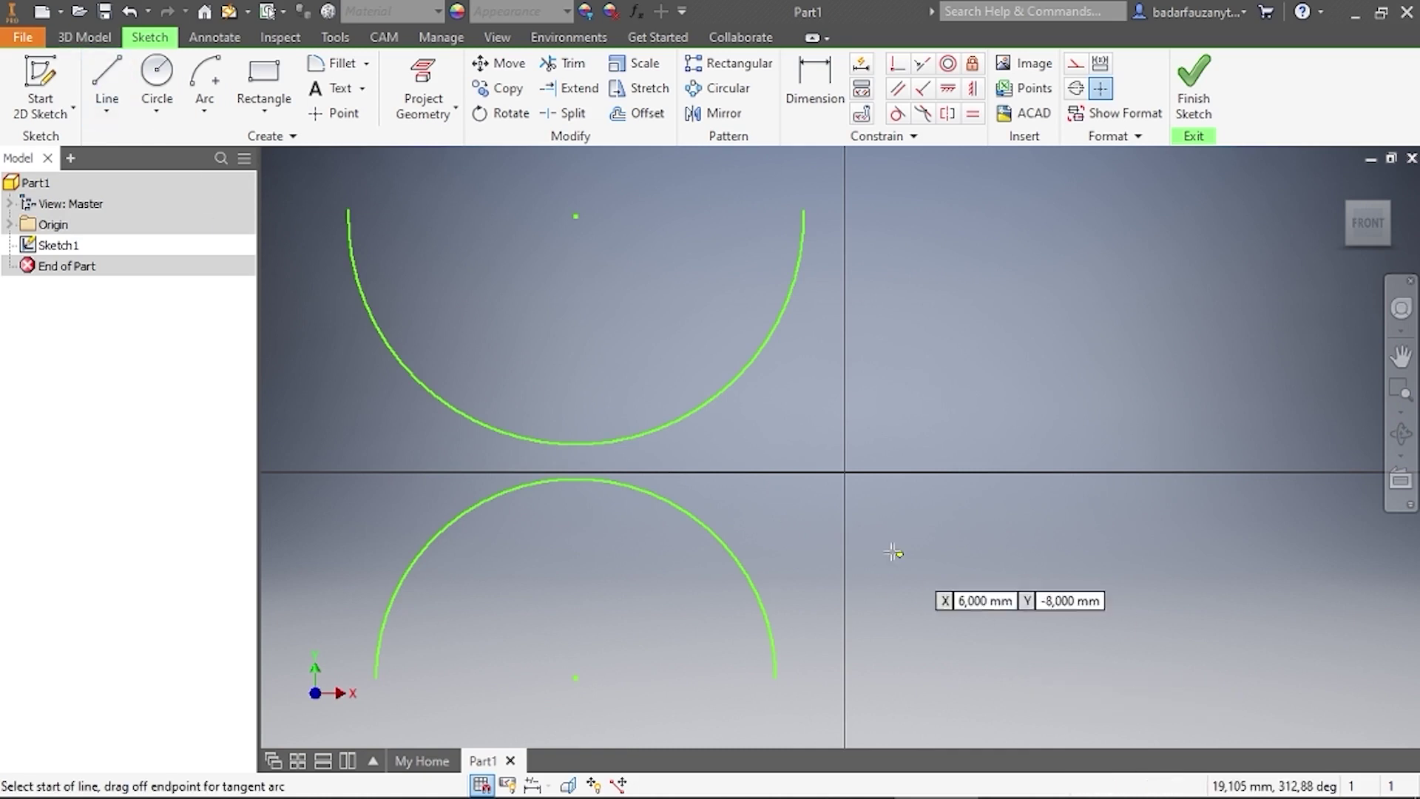
{"action": "left_click", "coordinate": [885, 500]}
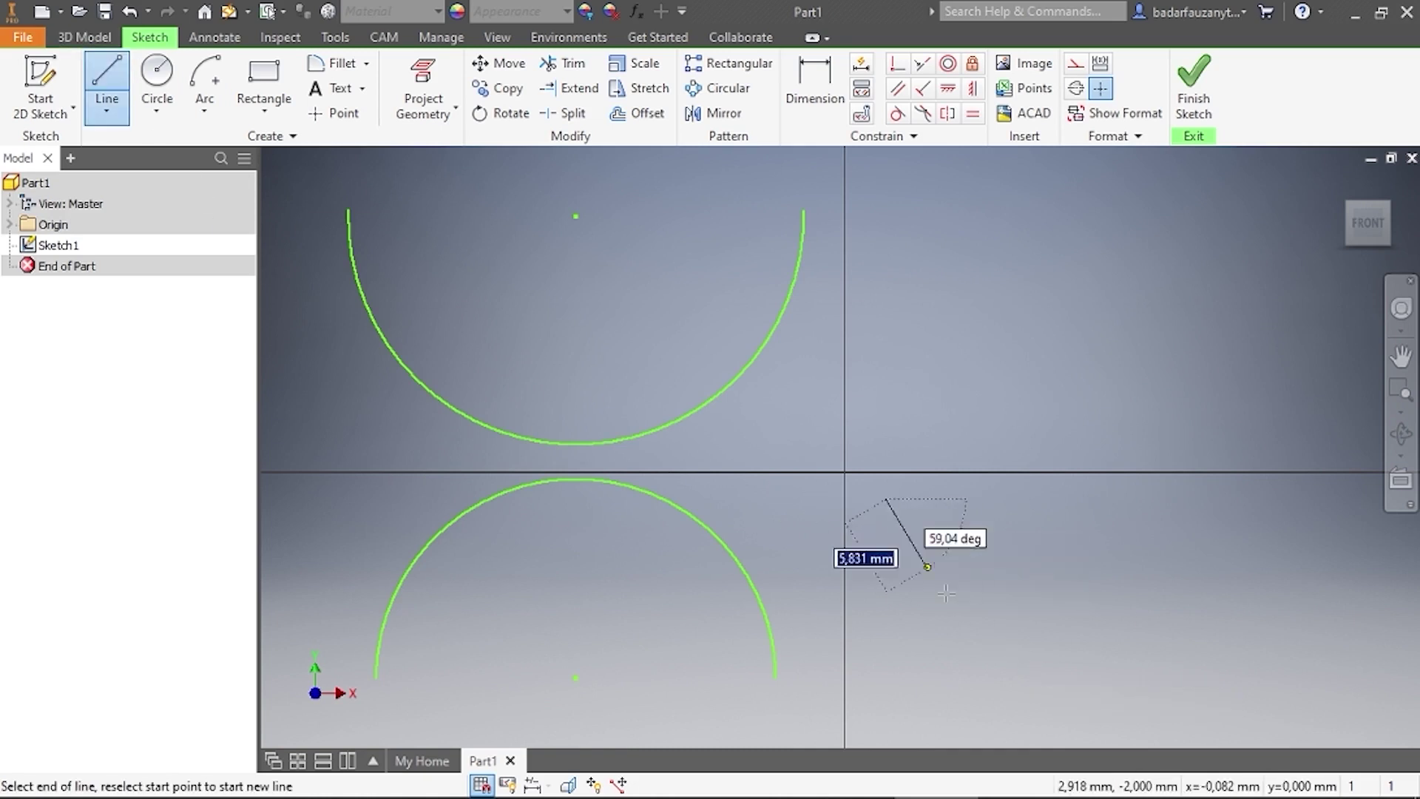
{"action": "left_click", "coordinate": [1009, 664]}
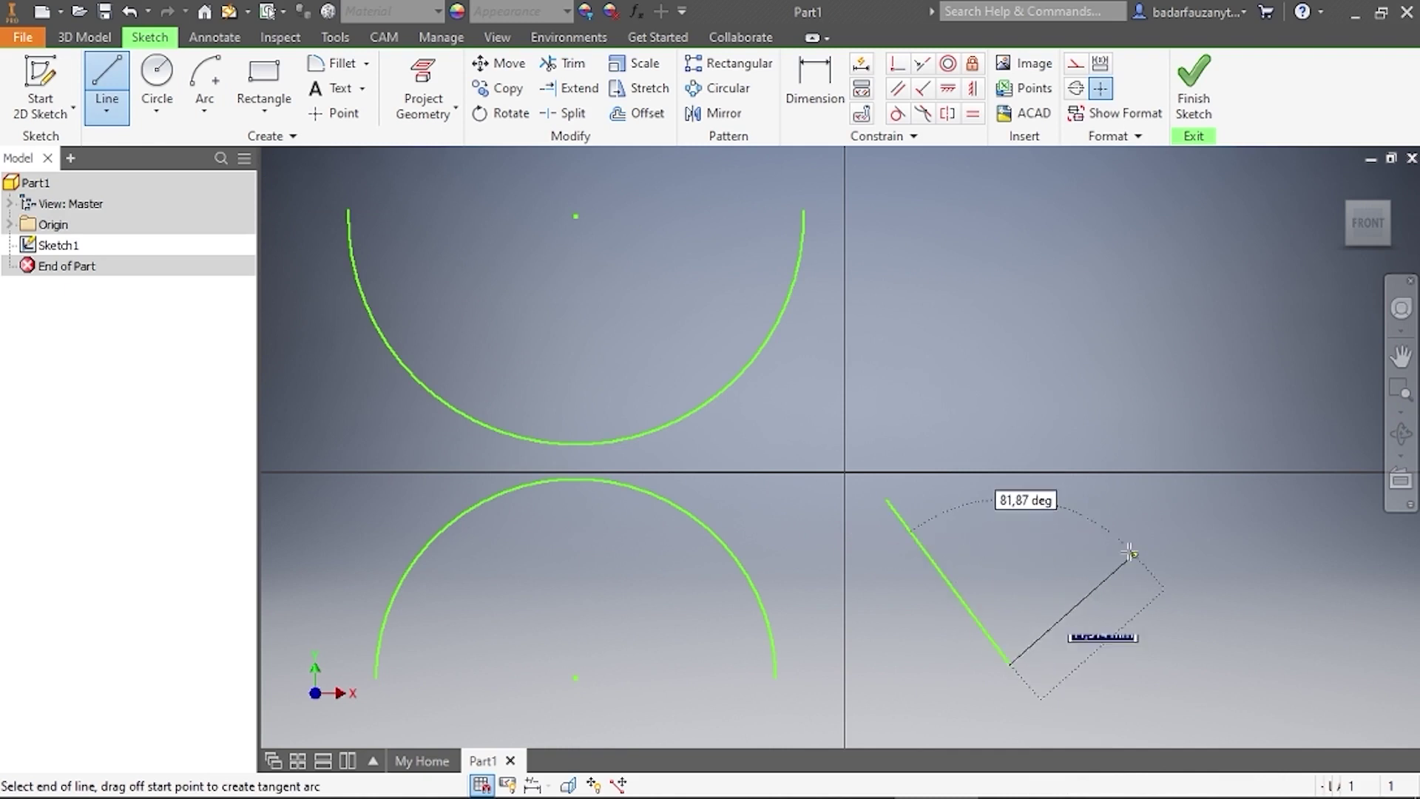
{"action": "right_click", "coordinate": [1104, 503]}
{"action": "left_click", "coordinate": [1085, 501]}
Draw a tangent arc from the V's left free end to its right free end, closing the teardrop shape
{"action": "left_click", "coordinate": [202, 112]}
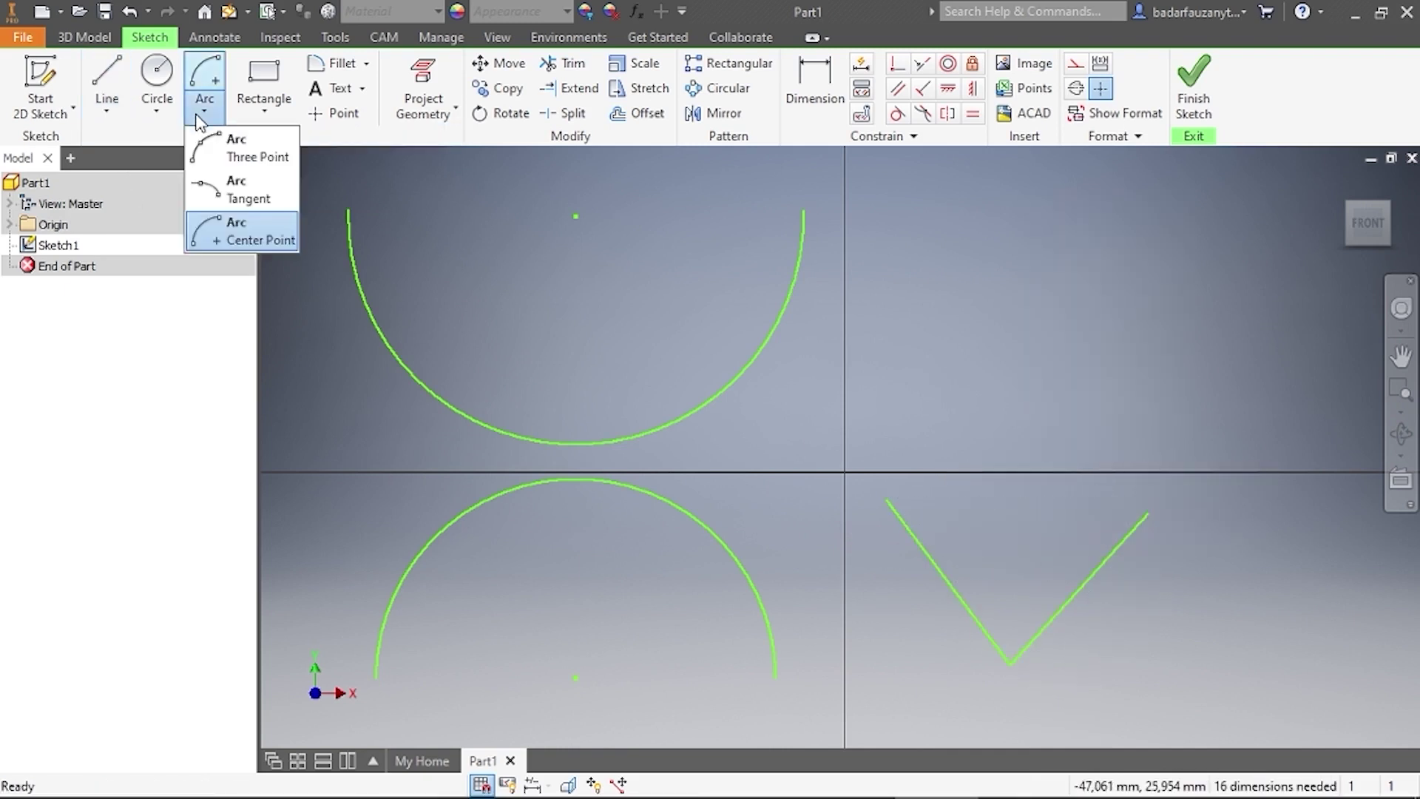
{"action": "left_click", "coordinate": [266, 194]}
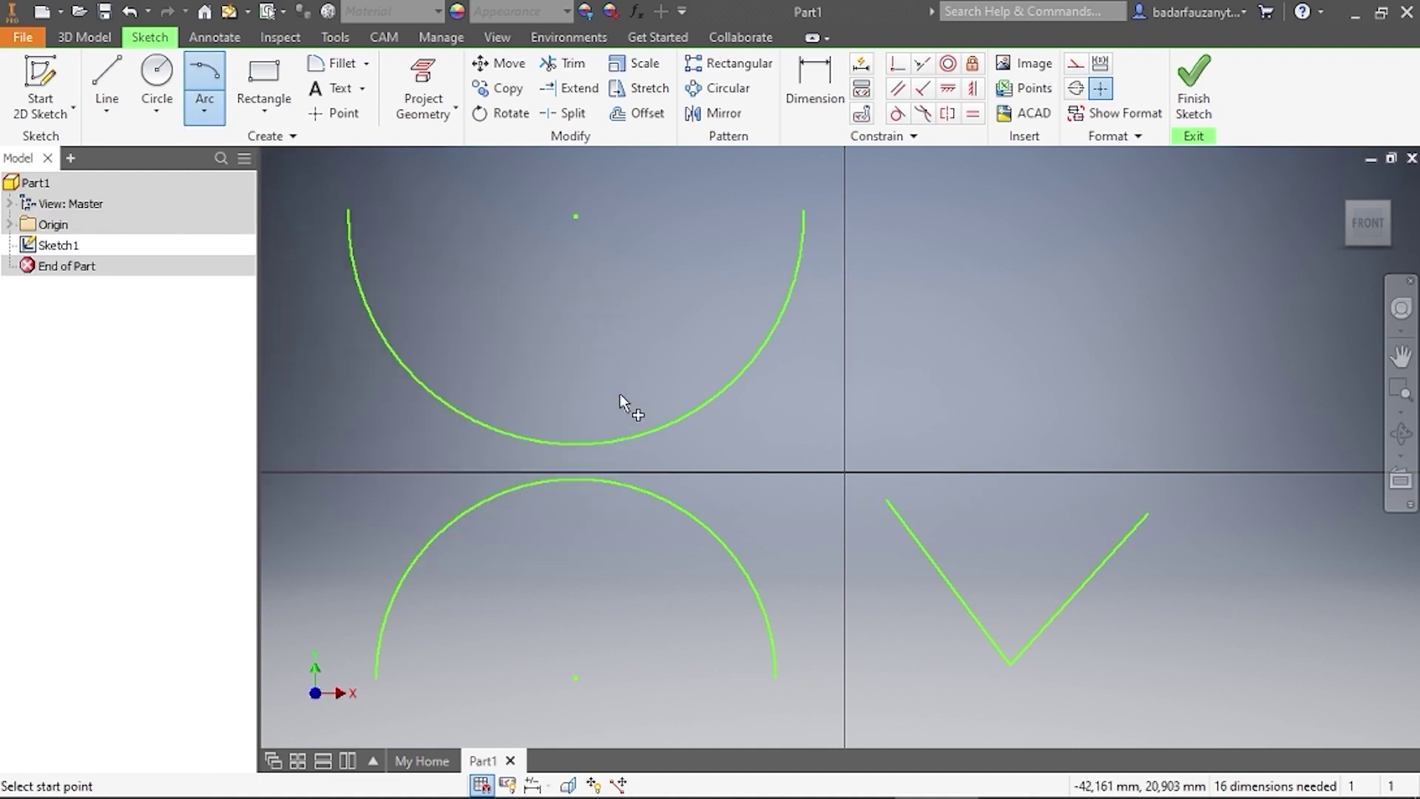
{"action": "left_click", "coordinate": [885, 499]}
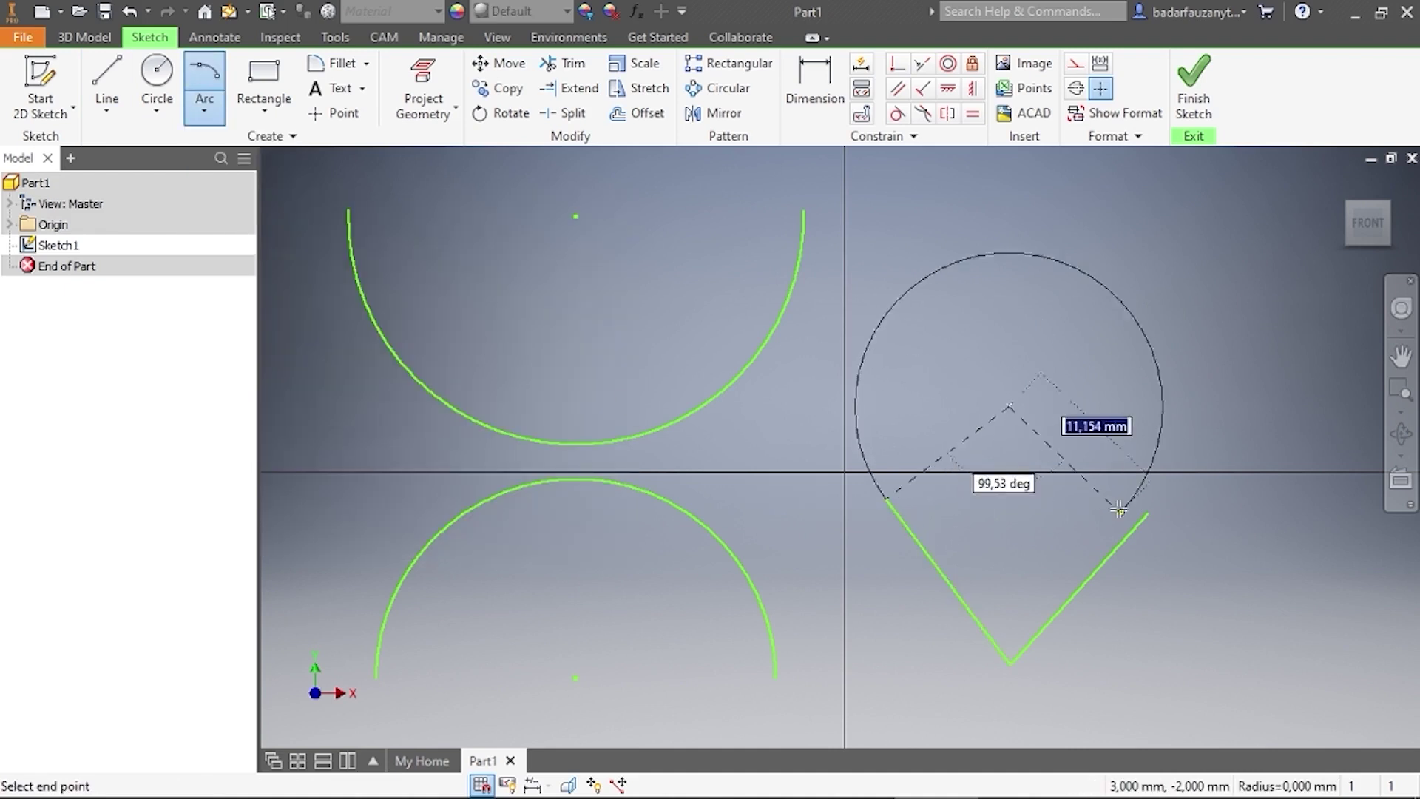
{"action": "left_click", "coordinate": [1148, 514]}
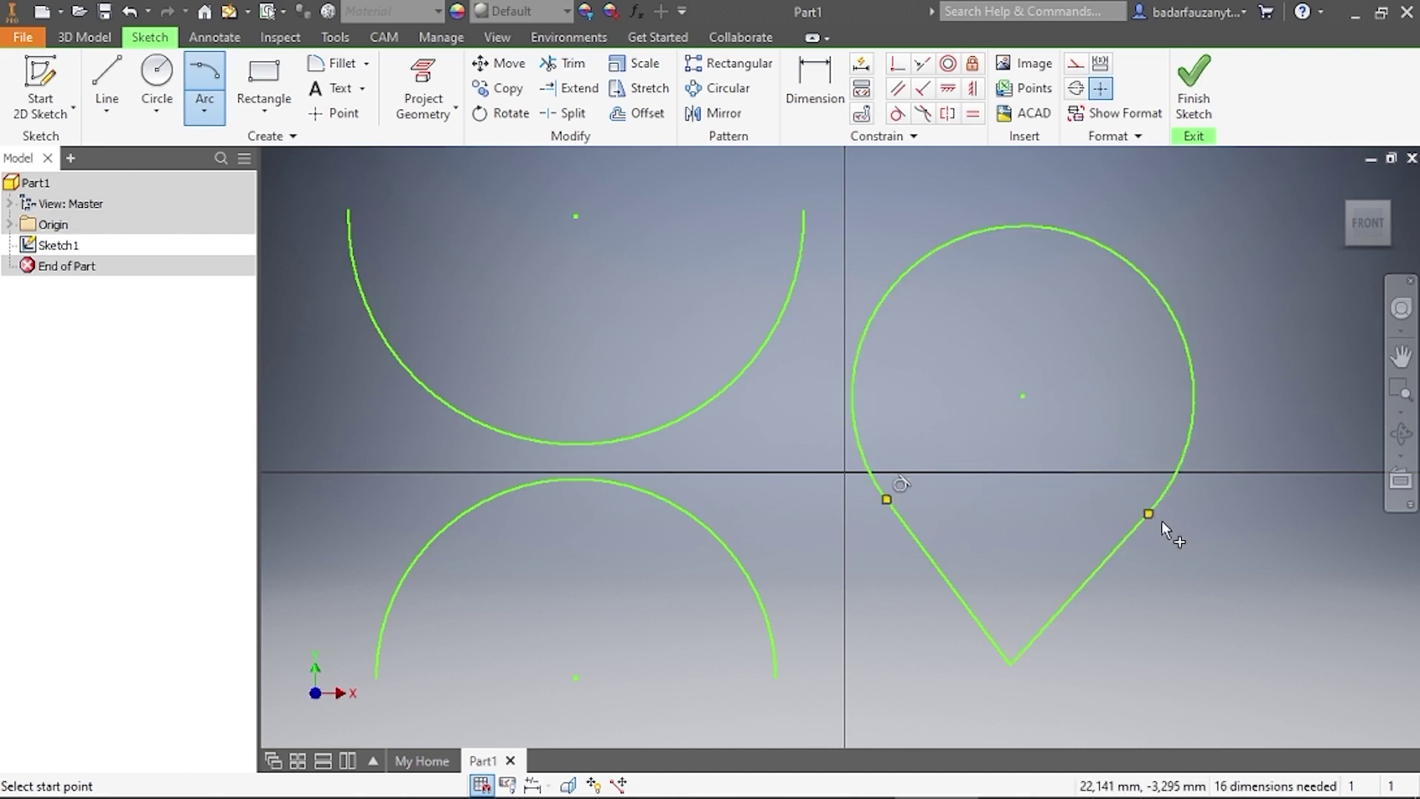
{"action": "right_click", "coordinate": [326, 413]}
{"action": "left_click", "coordinate": [410, 418]}
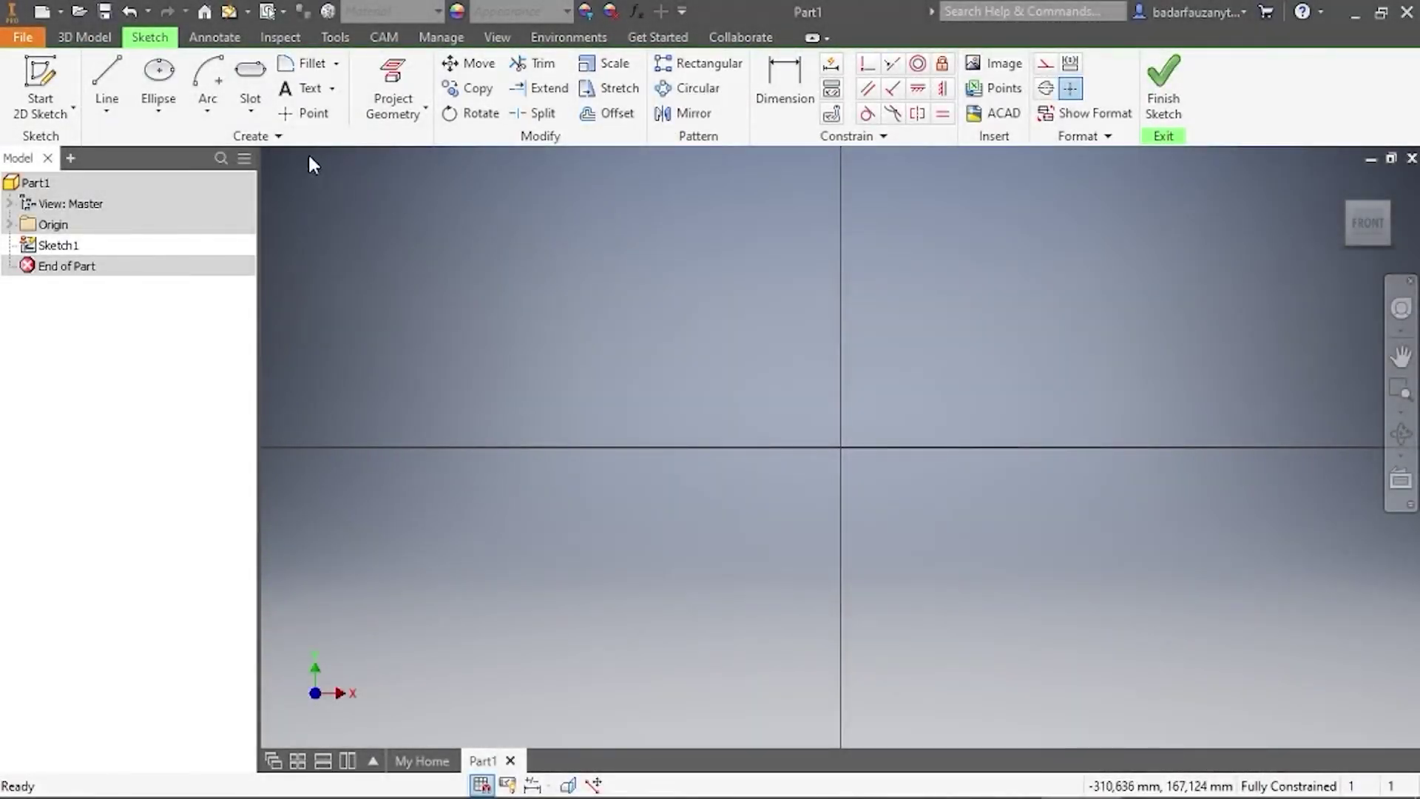
Draw a horizontal center-to-center slot about 30 mm wide in the upper-left quadrant
{"action": "left_click", "coordinate": [250, 110]}
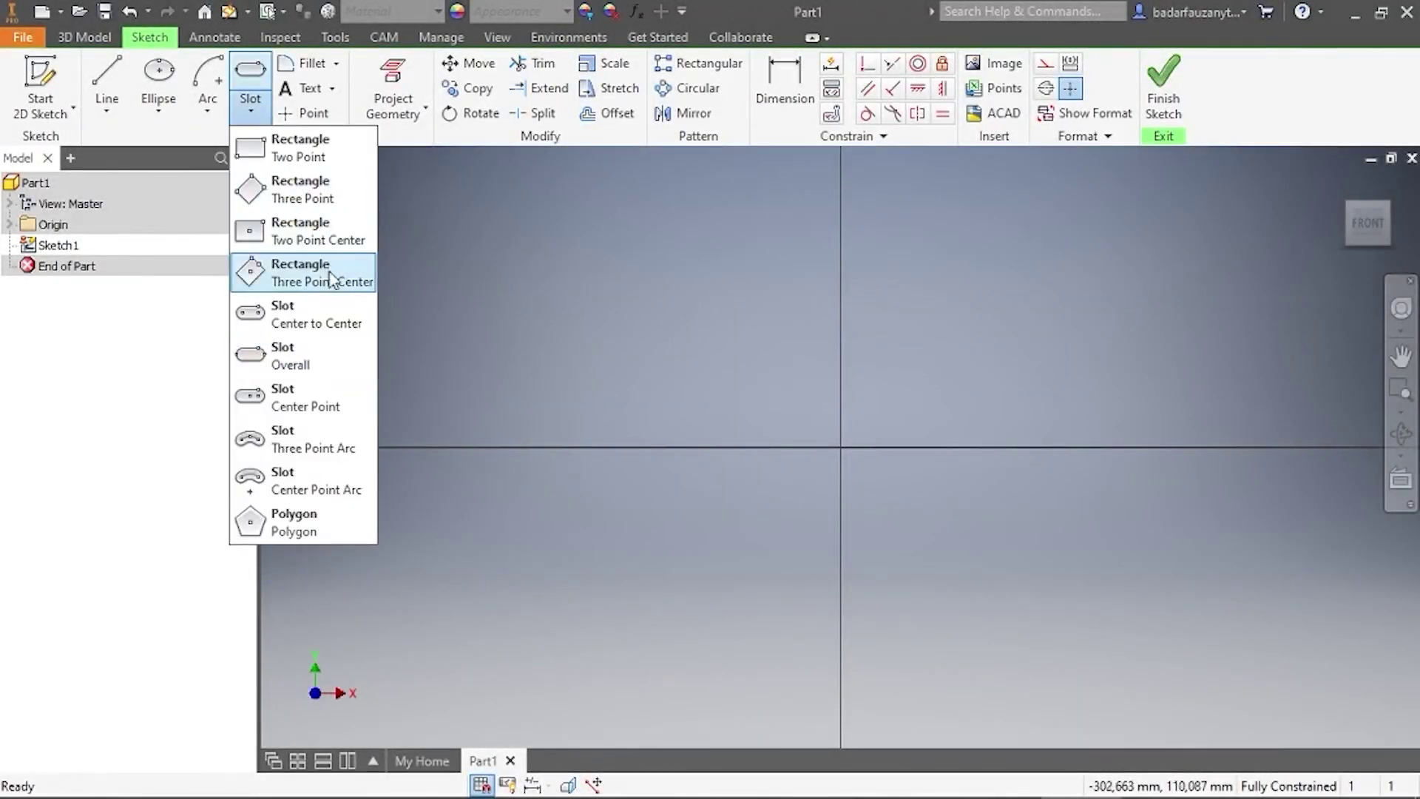
{"action": "left_click", "coordinate": [334, 322]}
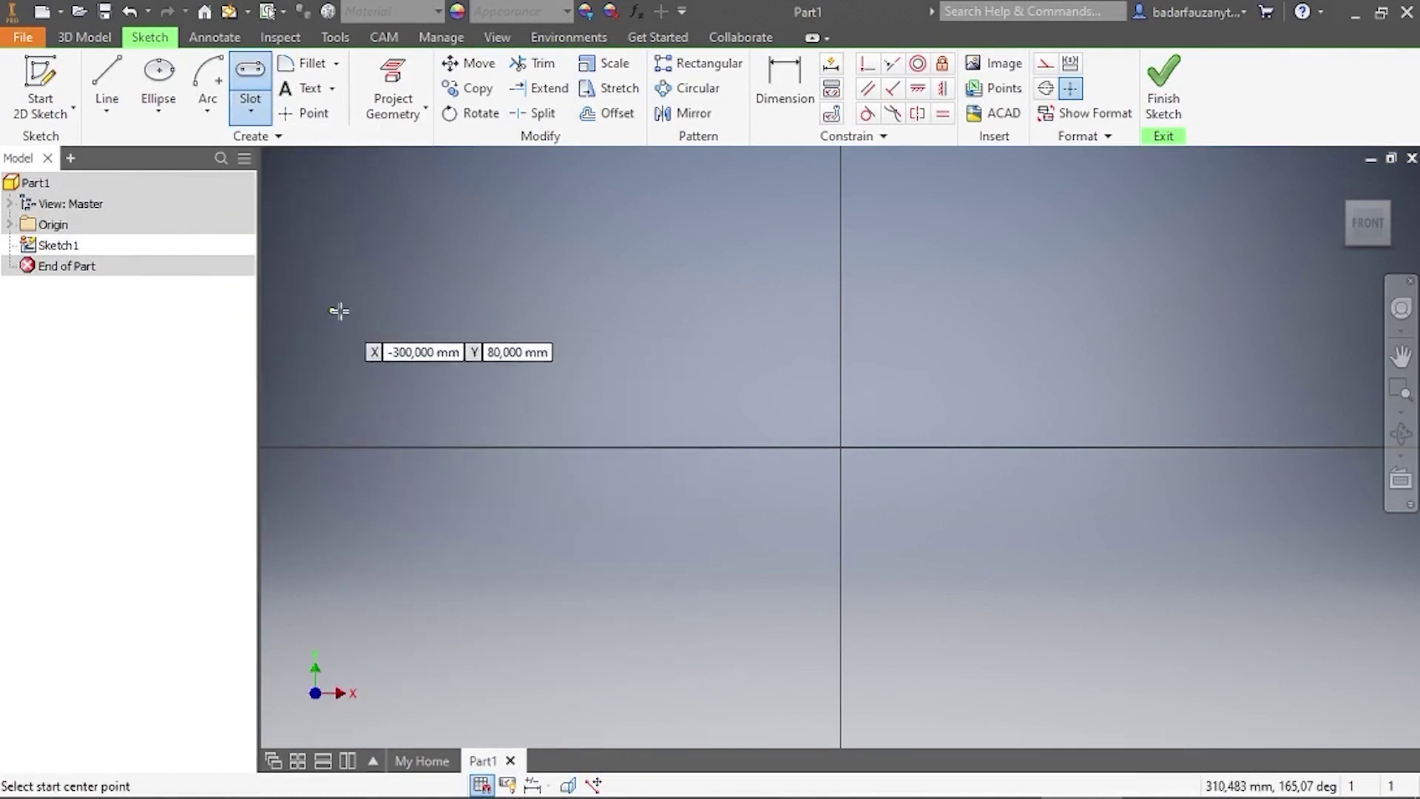
{"action": "left_click", "coordinate": [520, 250]}
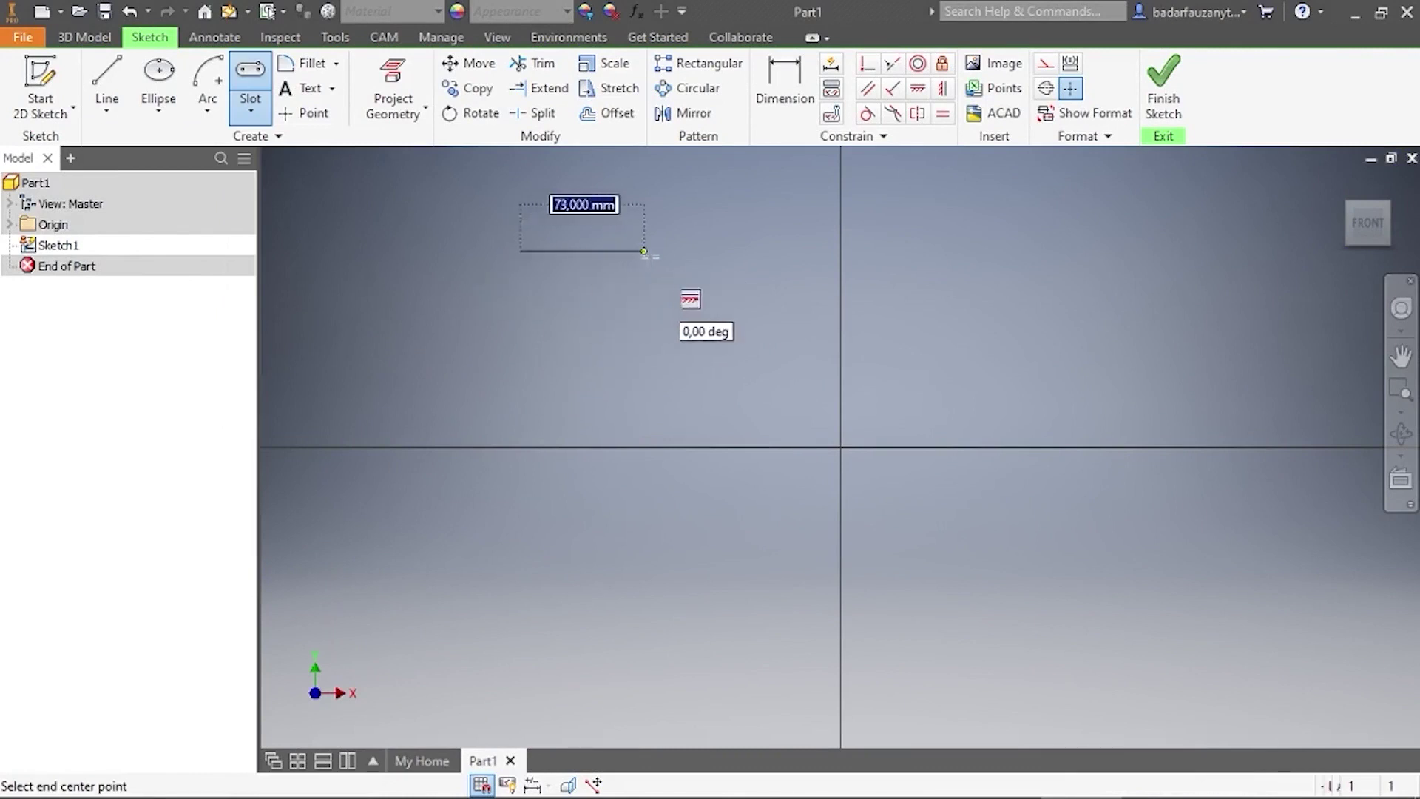
{"action": "left_click", "coordinate": [664, 252]}
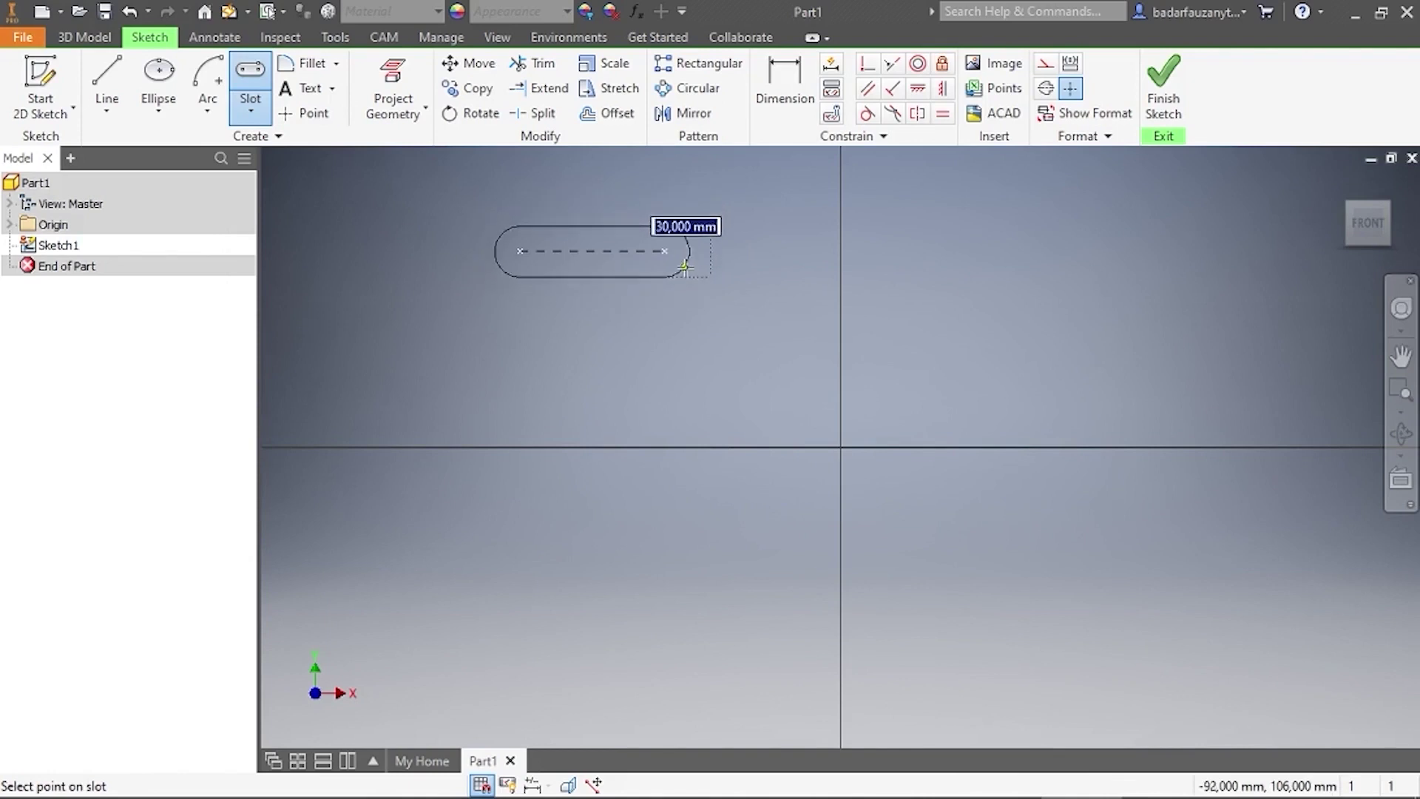
{"action": "left_click", "coordinate": [683, 266]}
{"action": "right_click", "coordinate": [682, 269]}
{"action": "left_click", "coordinate": [748, 269]}
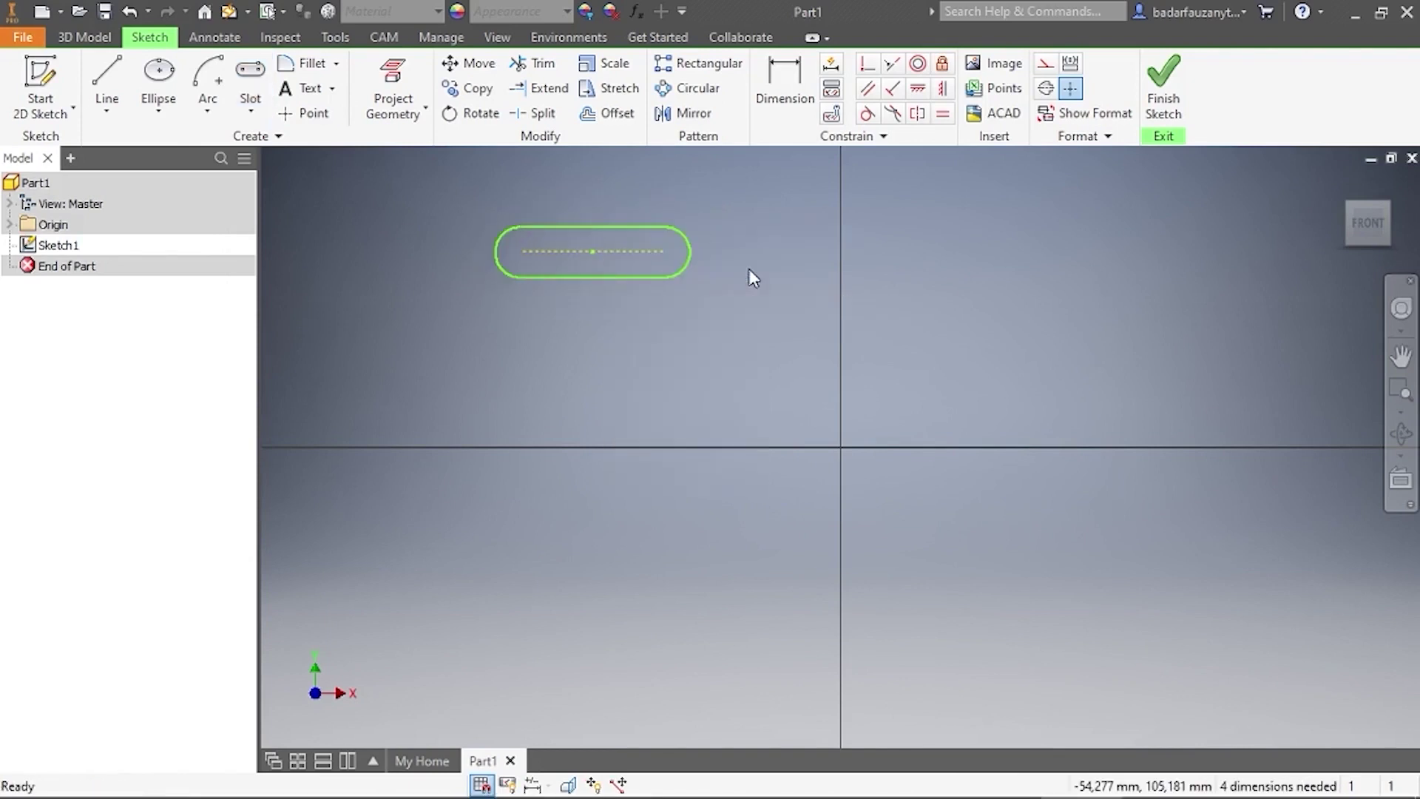
Draw a horizontal overall slot about 76 mm long, below and to the left of the center-to-center slot
{"action": "left_click", "coordinate": [250, 109]}
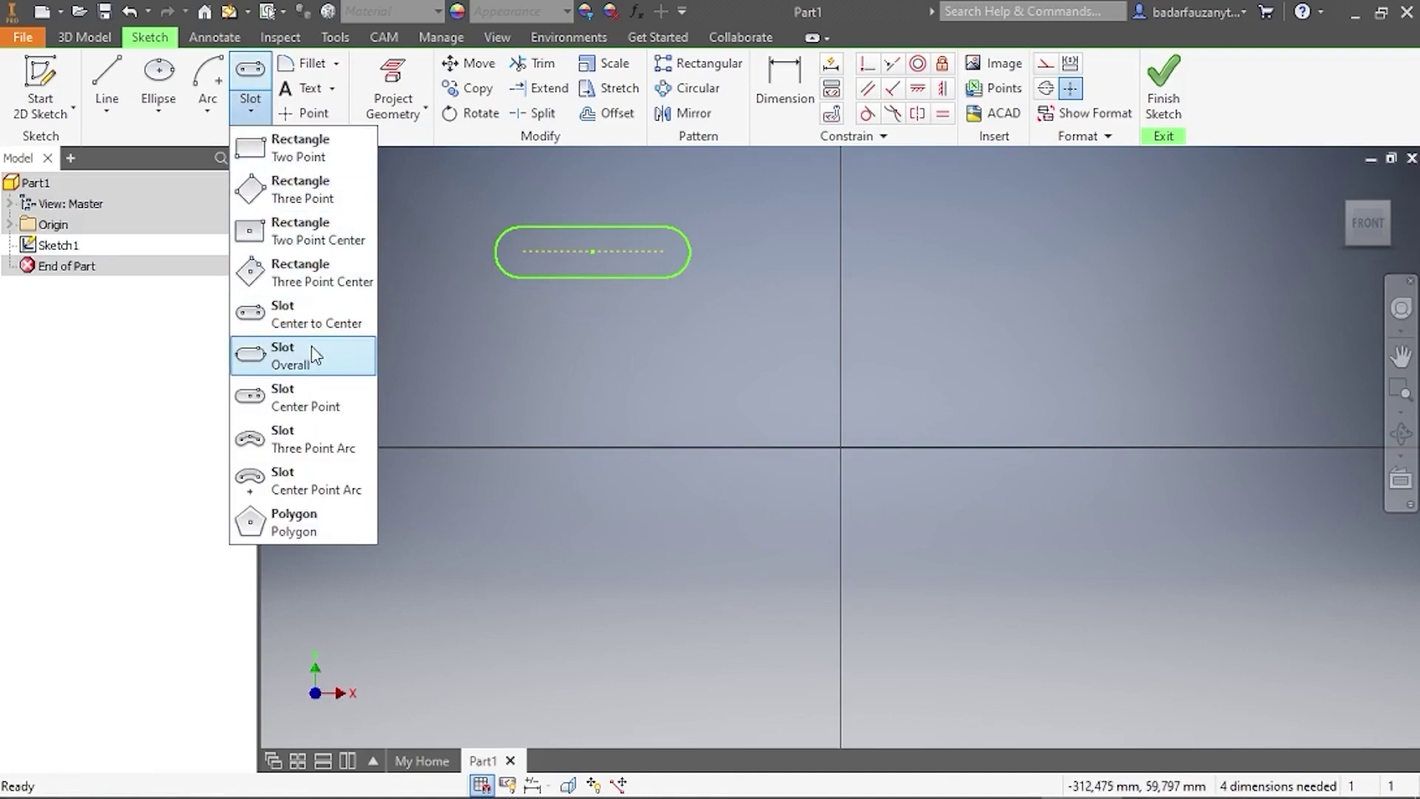
{"action": "left_click", "coordinate": [314, 355]}
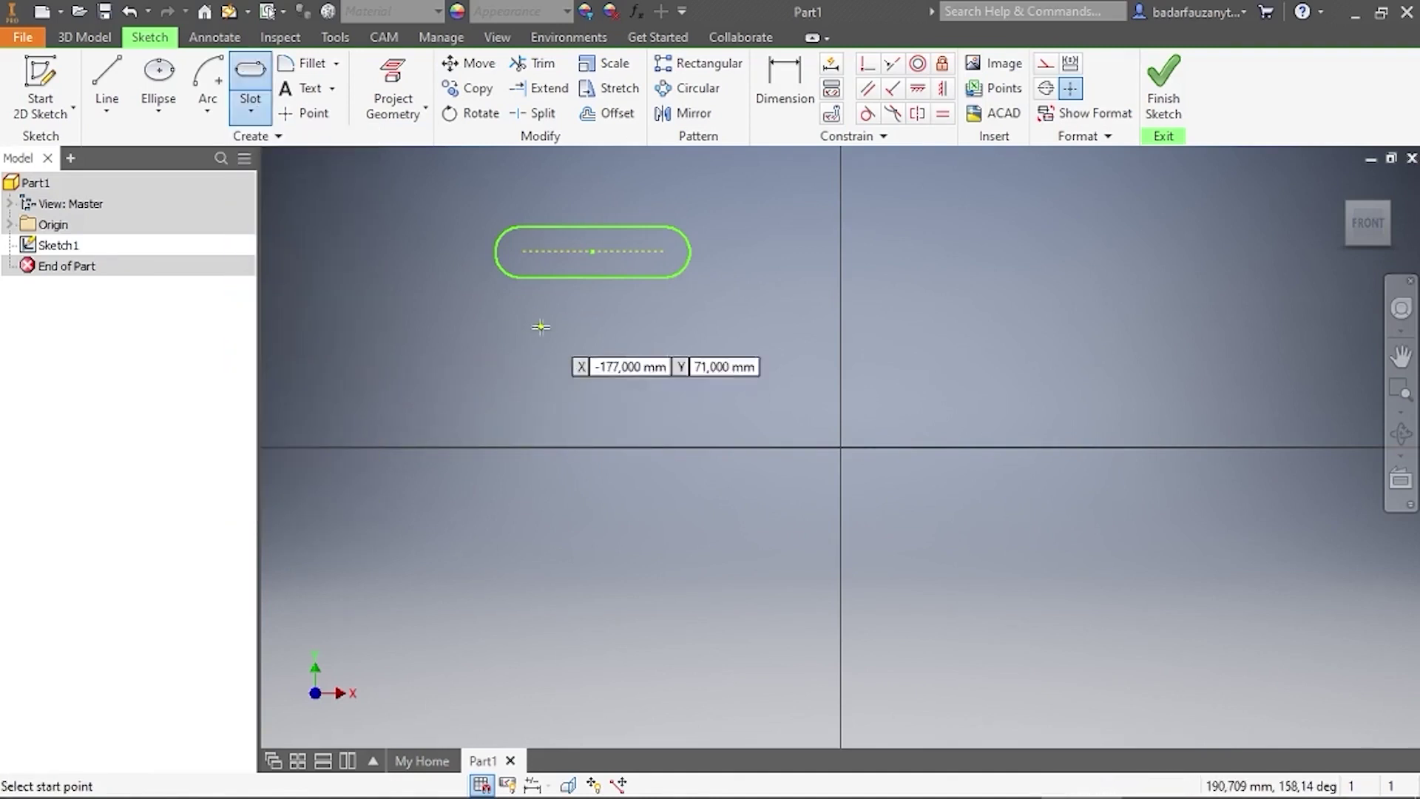
{"action": "left_click", "coordinate": [495, 333]}
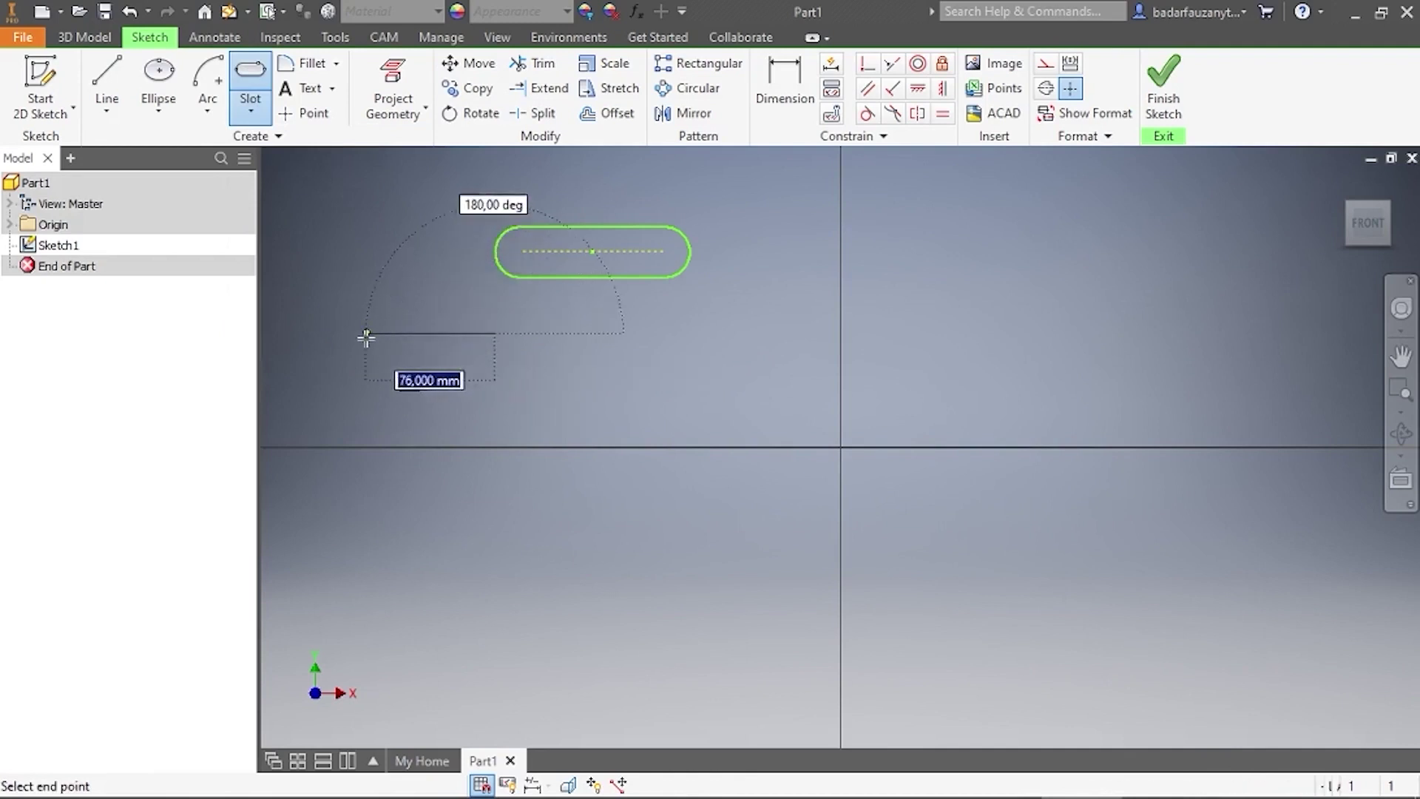
{"action": "left_click", "coordinate": [365, 335]}
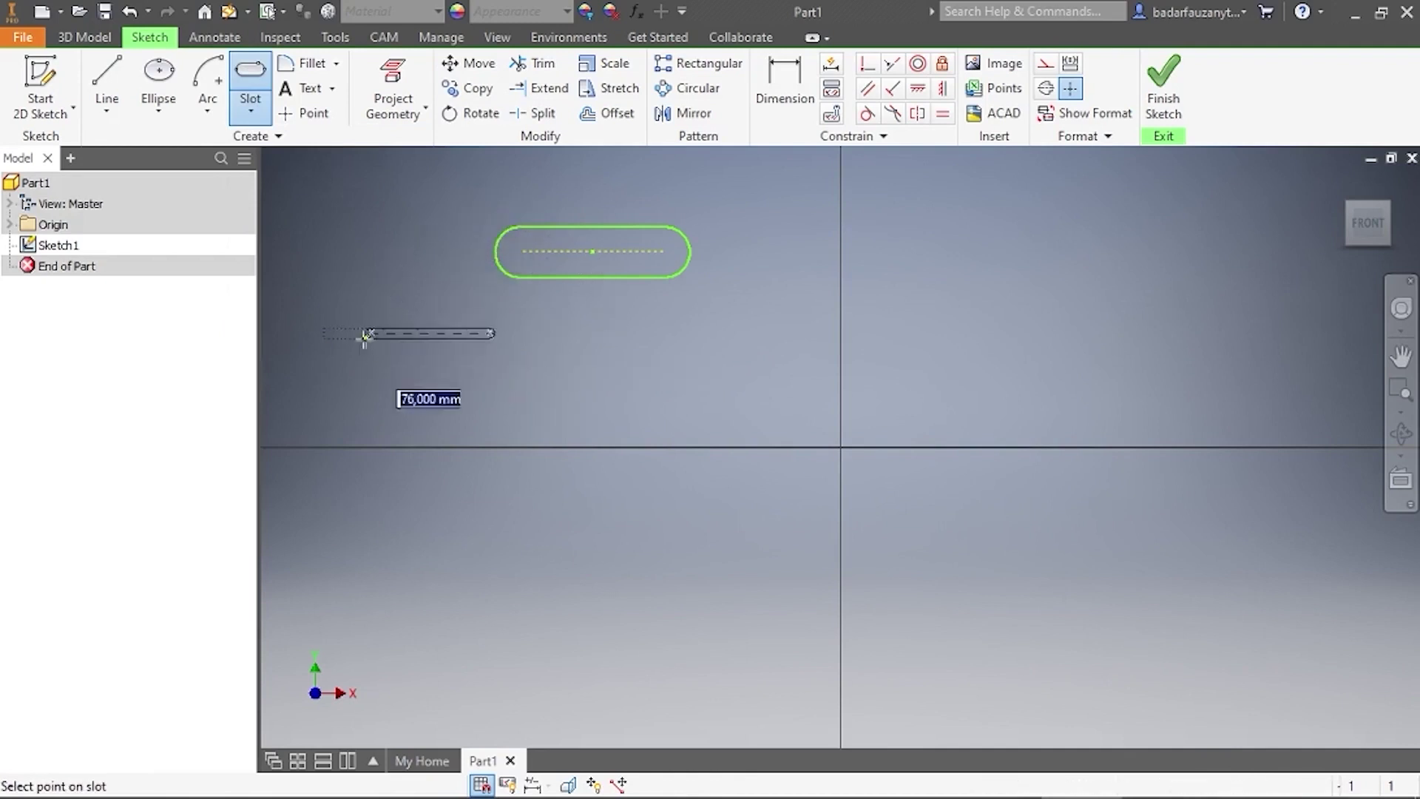
{"action": "left_click", "coordinate": [324, 355]}
{"action": "right_click", "coordinate": [324, 355]}
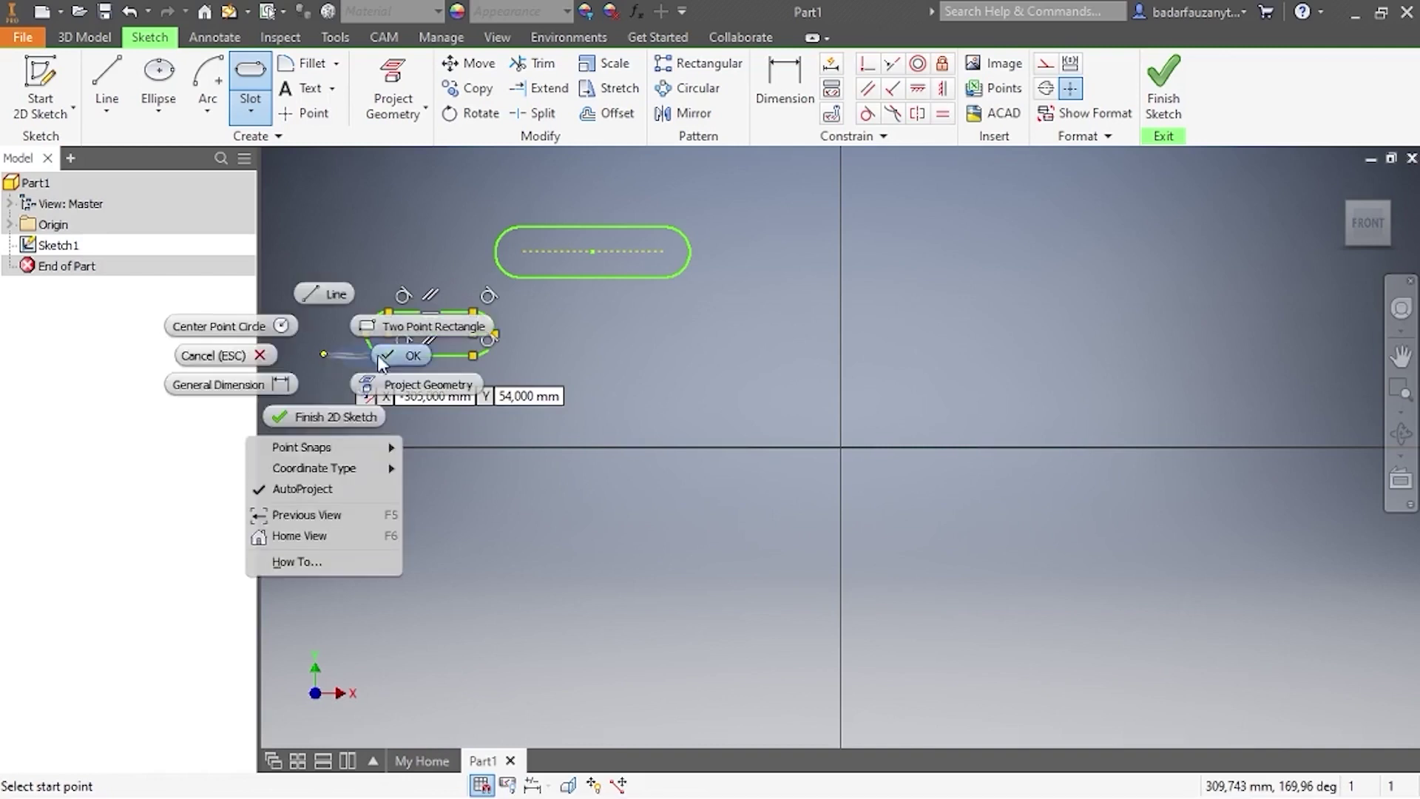
{"action": "left_click", "coordinate": [388, 358]}
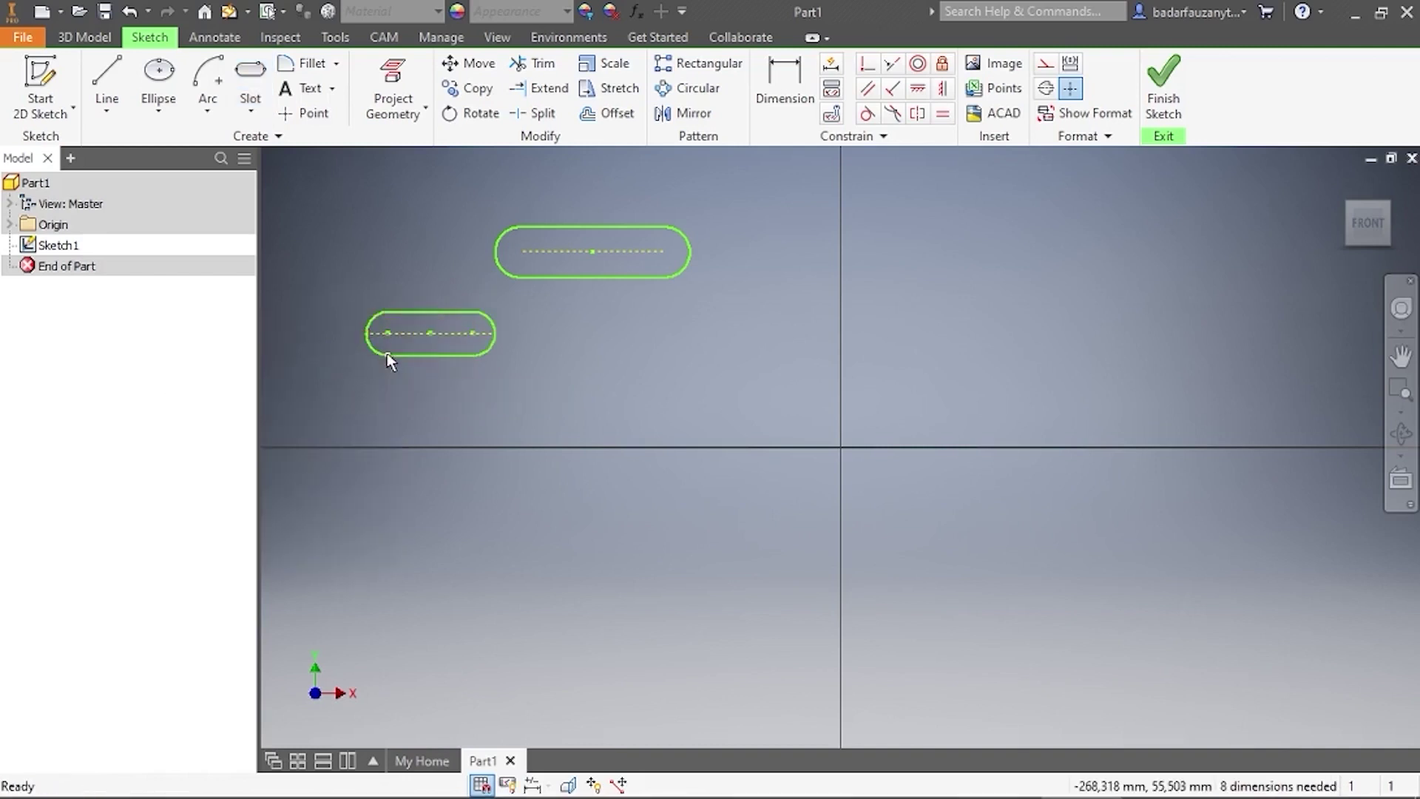
Draw a second horizontal overall slot level with the first one, between the upper slot's right end and the vertical axis
{"action": "left_click", "coordinate": [247, 111]}
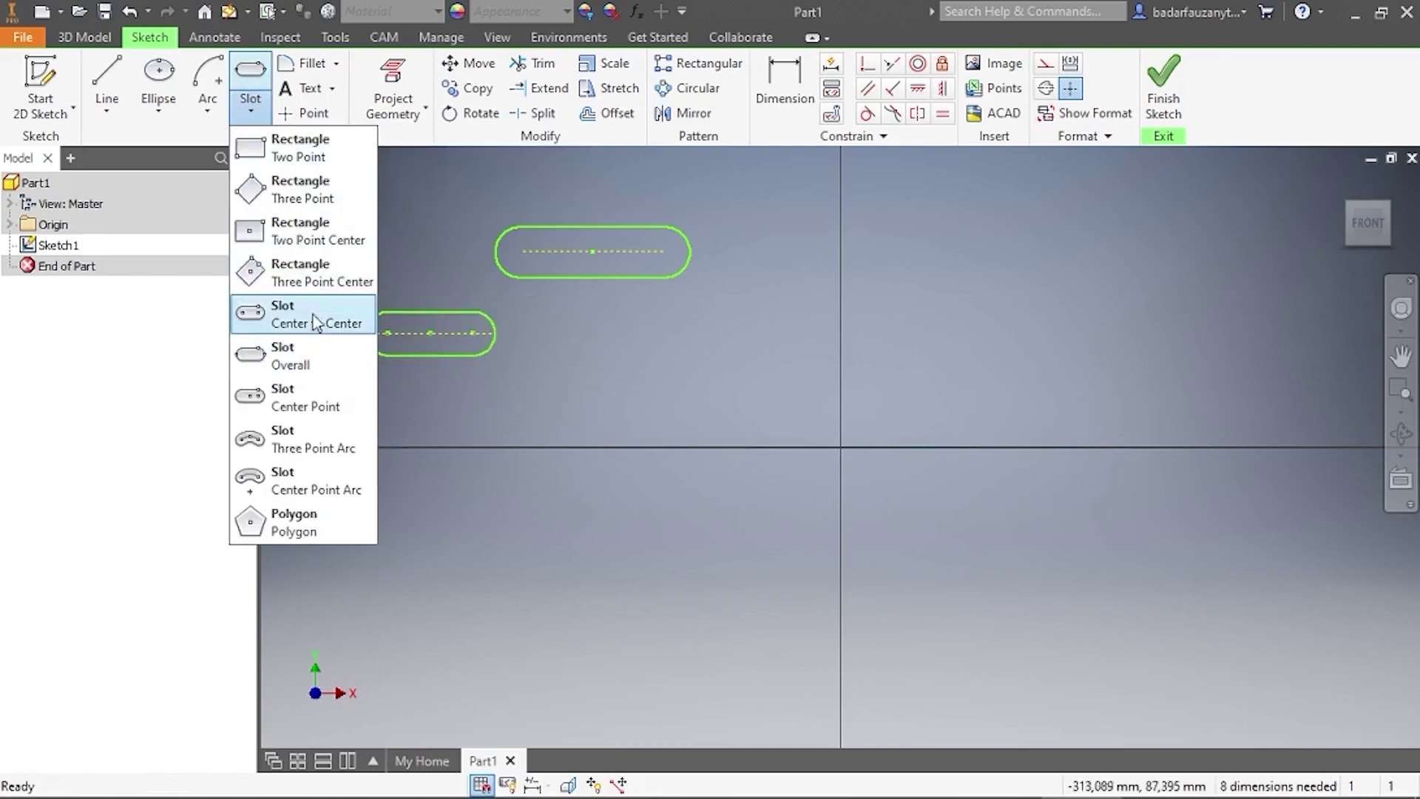
{"action": "left_click", "coordinate": [318, 355]}
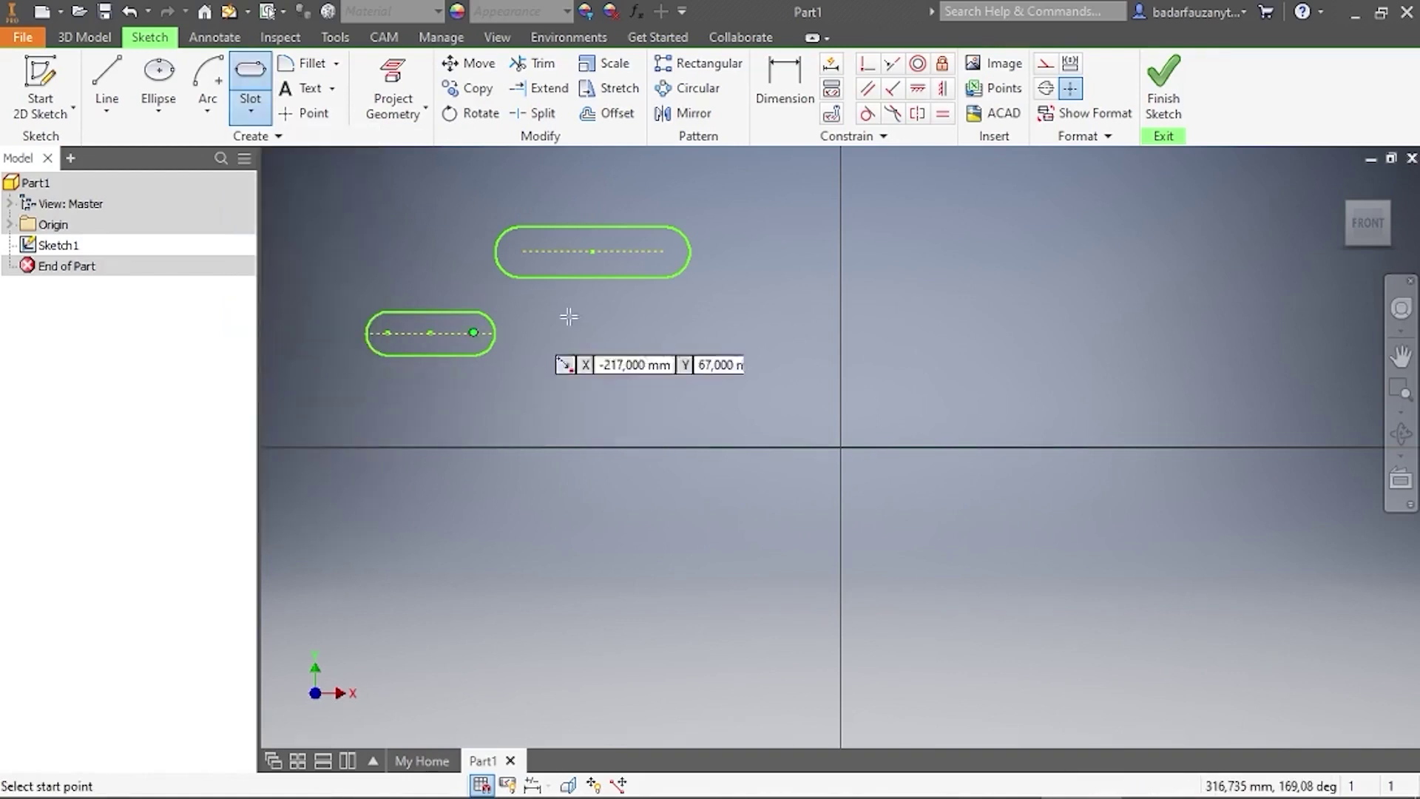
{"action": "left_click", "coordinate": [691, 332]}
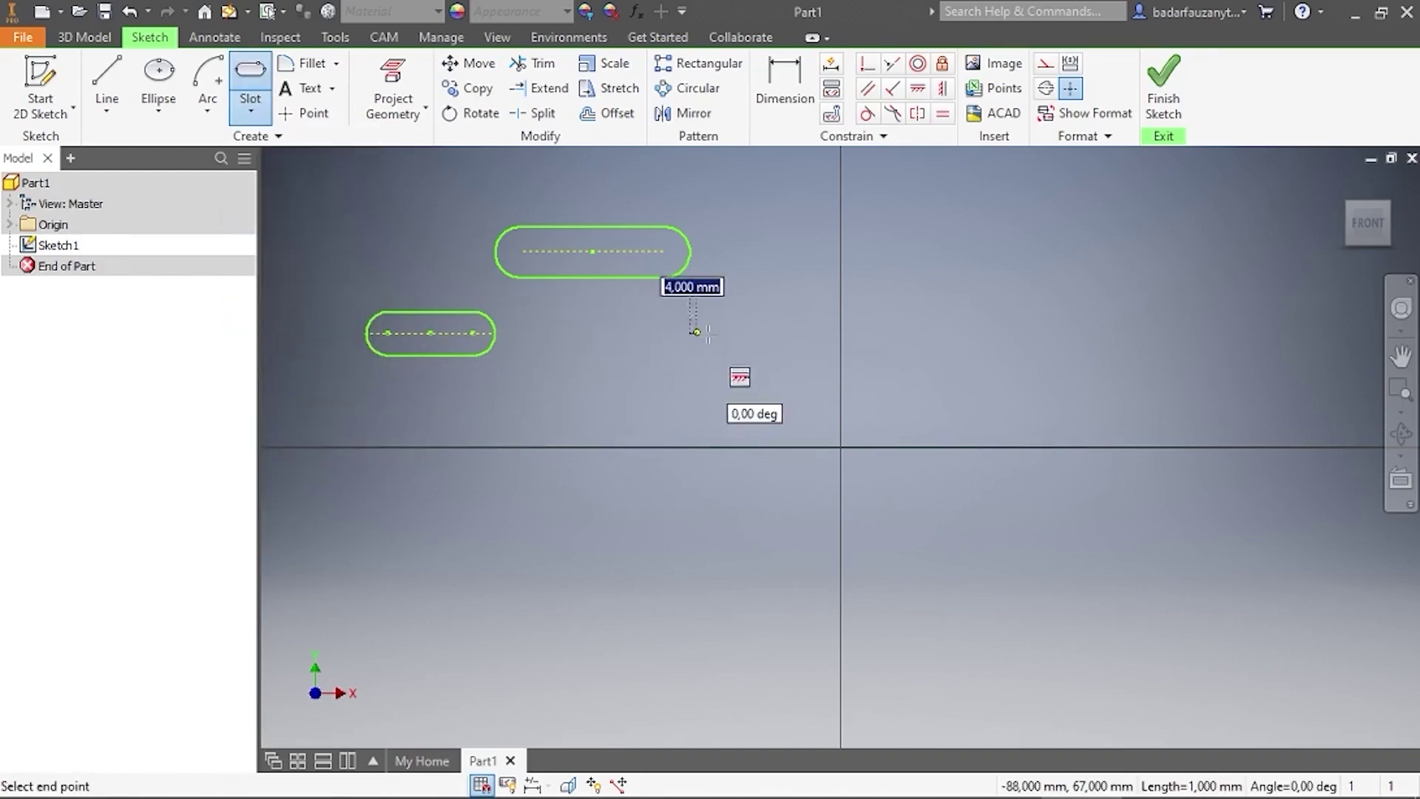
{"action": "left_click", "coordinate": [811, 333]}
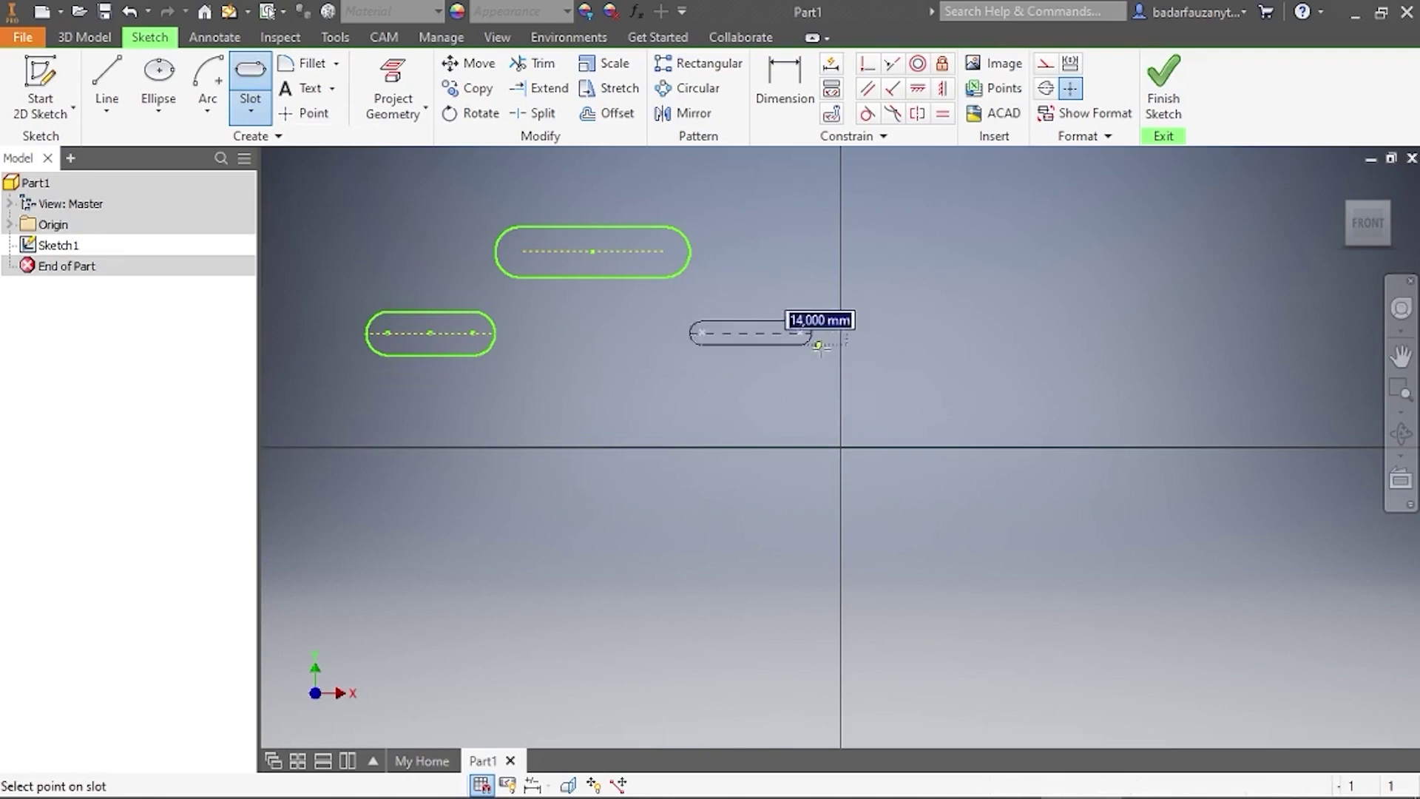
{"action": "left_click", "coordinate": [830, 355]}
{"action": "right_click", "coordinate": [836, 359]}
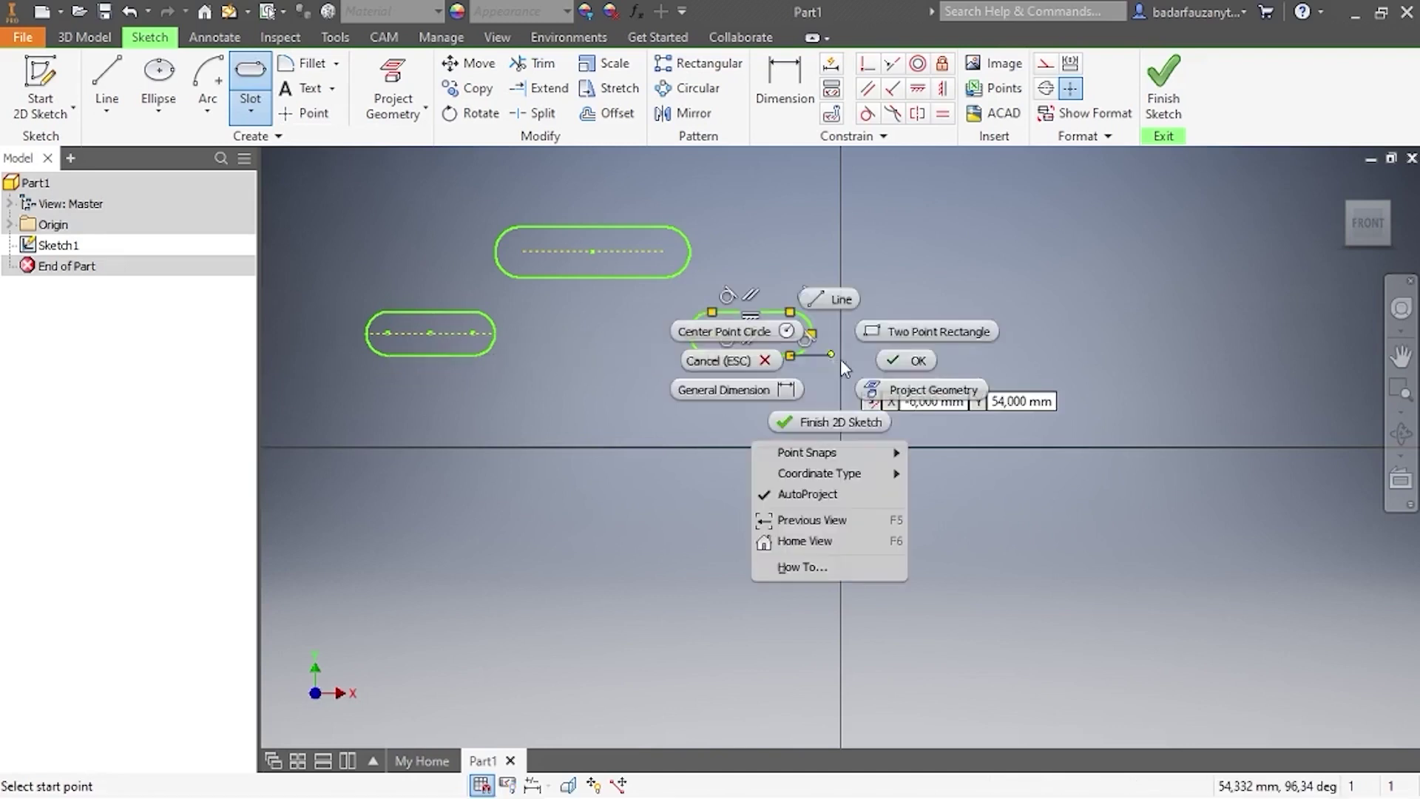
{"action": "left_click", "coordinate": [891, 361]}
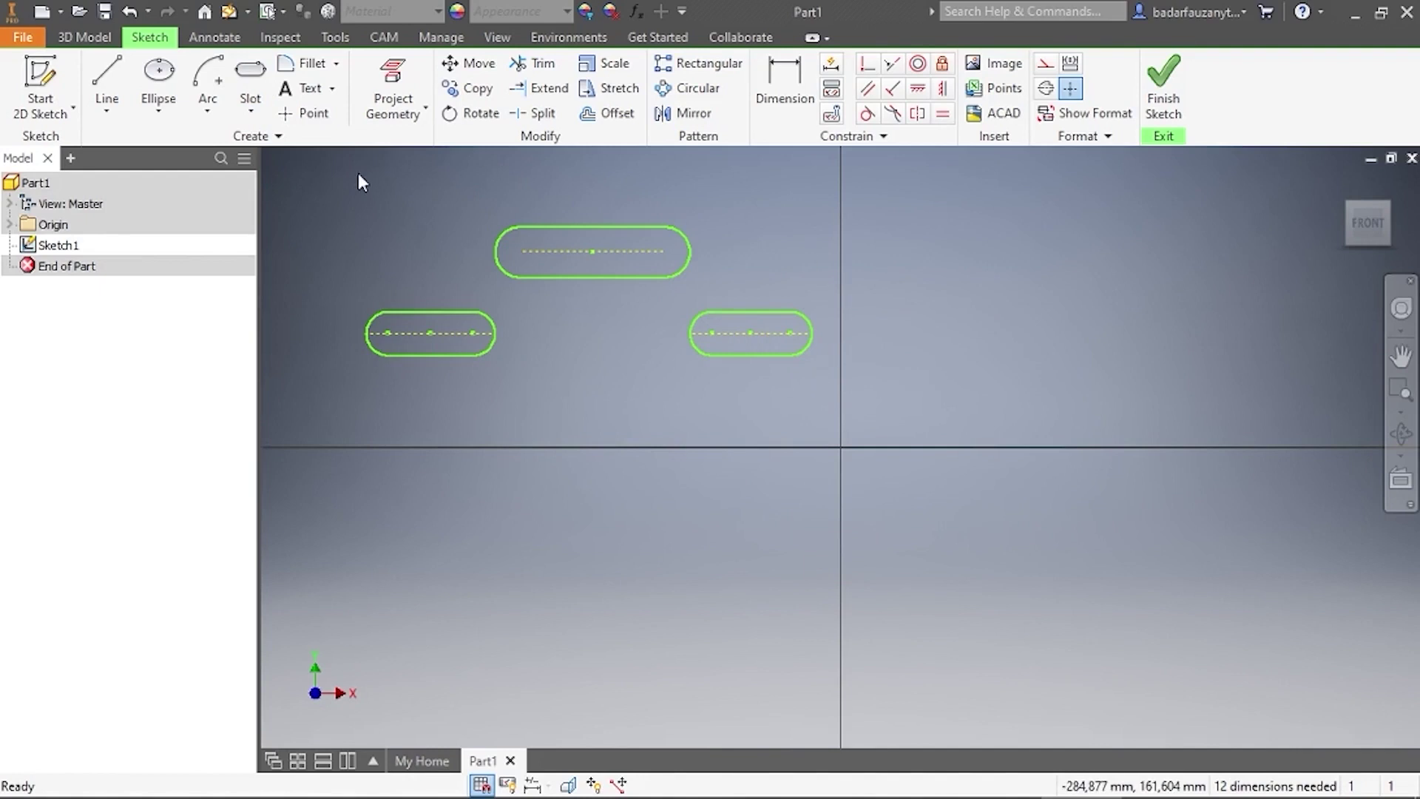
Draw a horizontal center point slot in the lower-left quadrant, with about 87 mm from its center to the end arc's center
{"action": "left_click", "coordinate": [239, 103]}
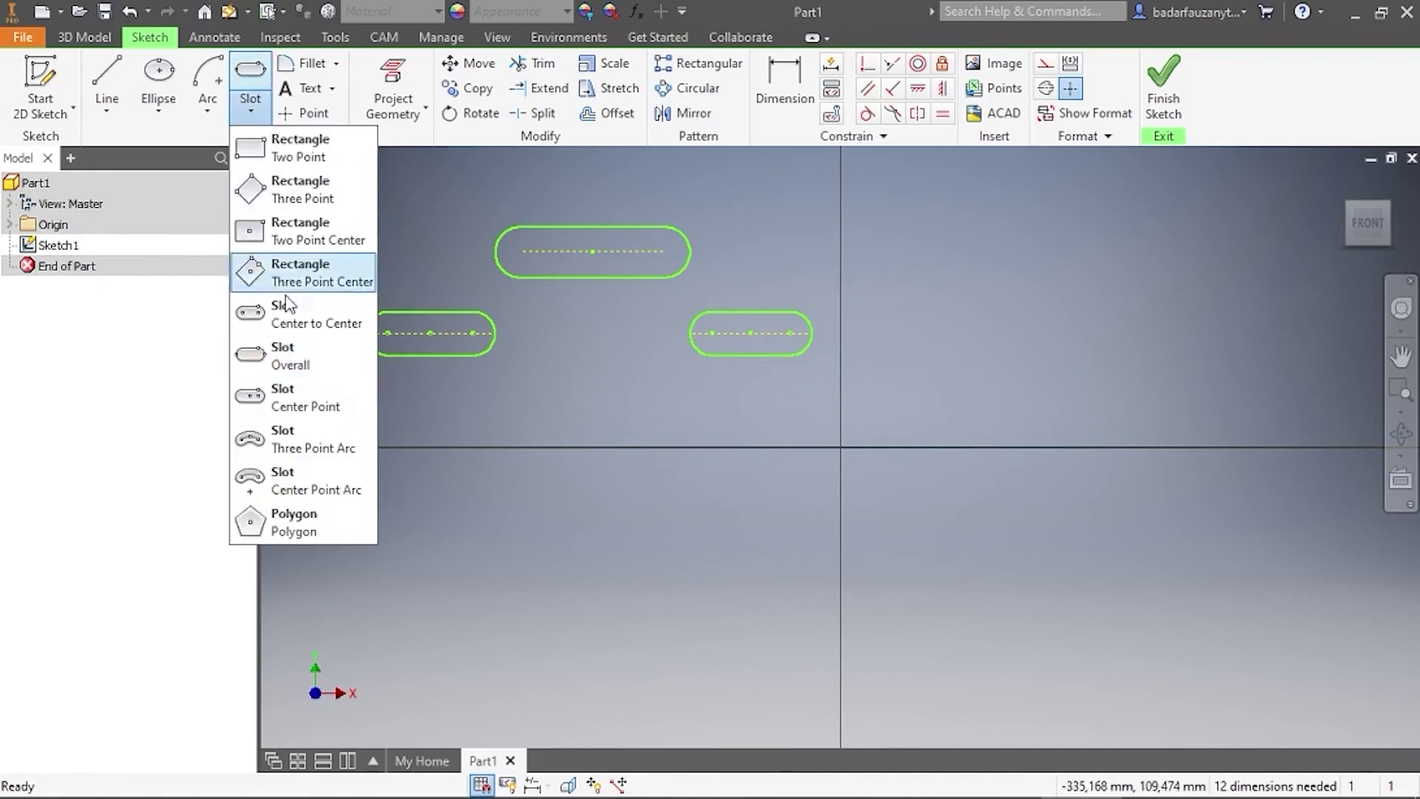
{"action": "left_click", "coordinate": [323, 406]}
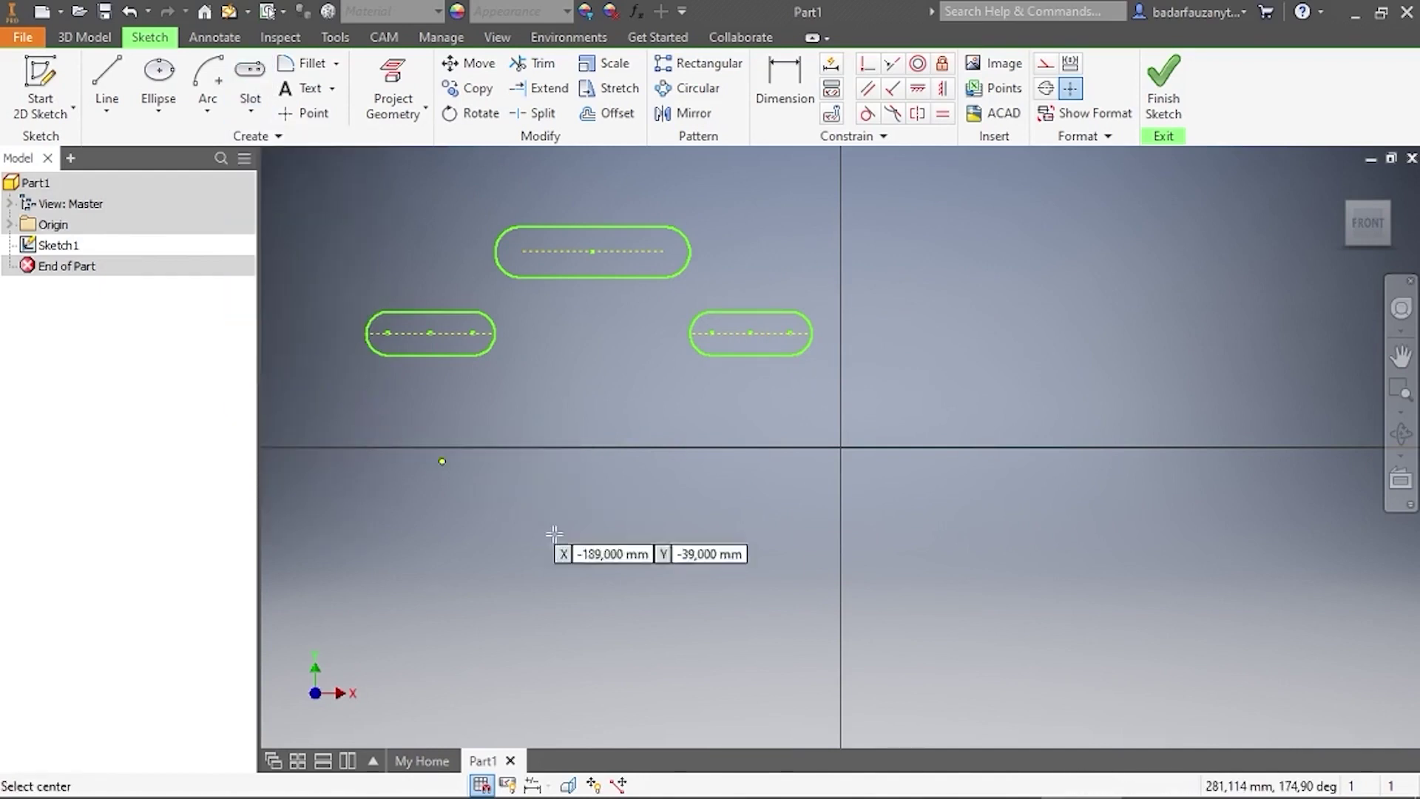
{"action": "left_click", "coordinate": [543, 583]}
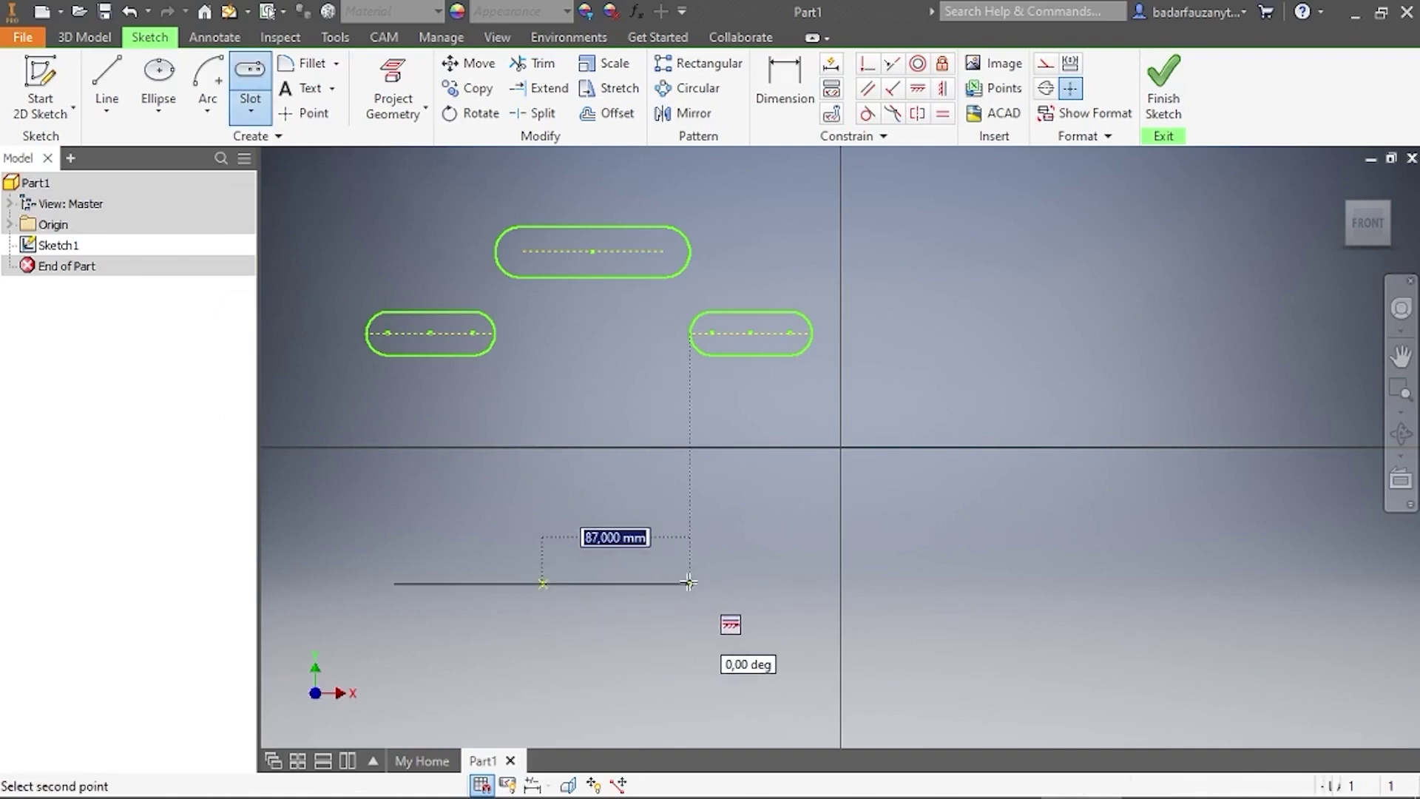
{"action": "left_click", "coordinate": [688, 583]}
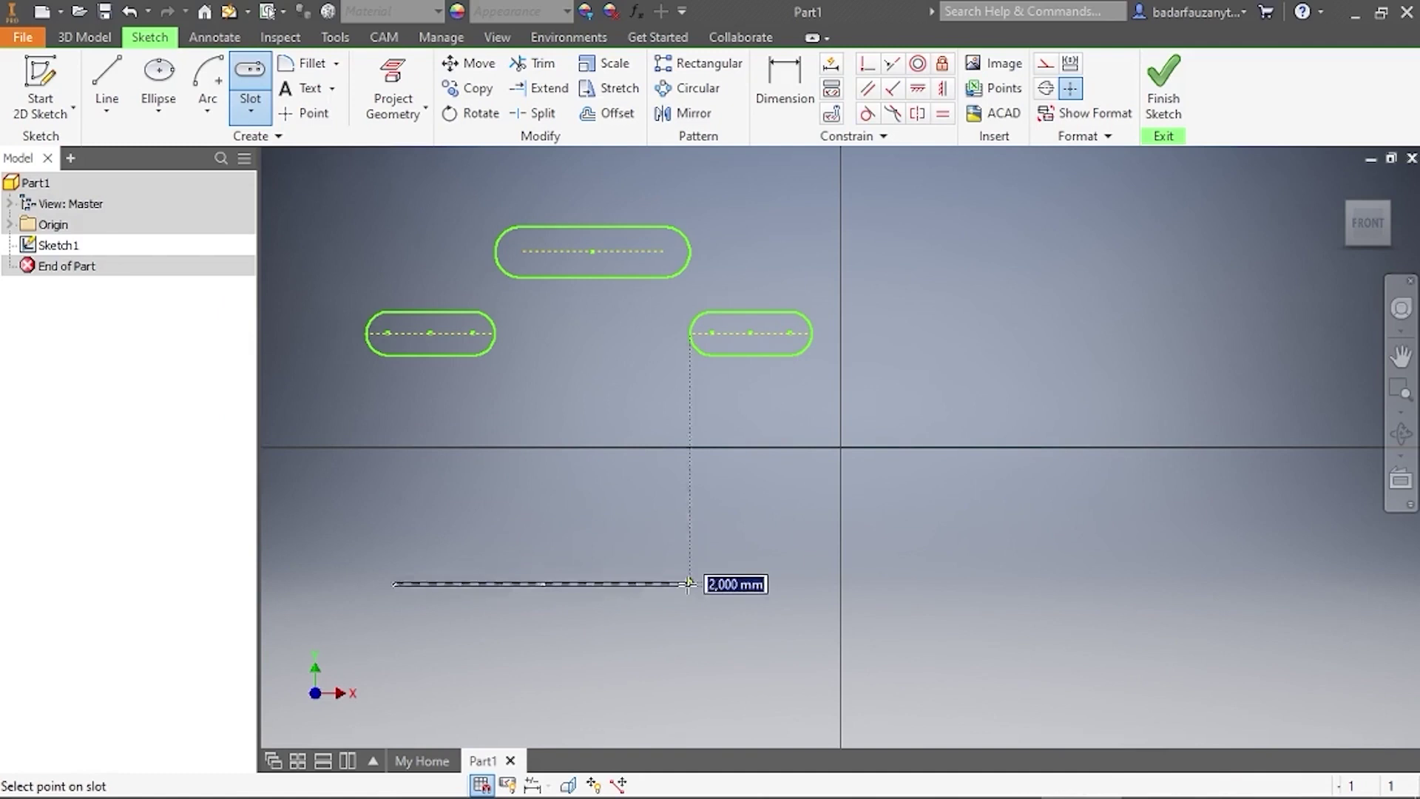
{"action": "left_click", "coordinate": [714, 620]}
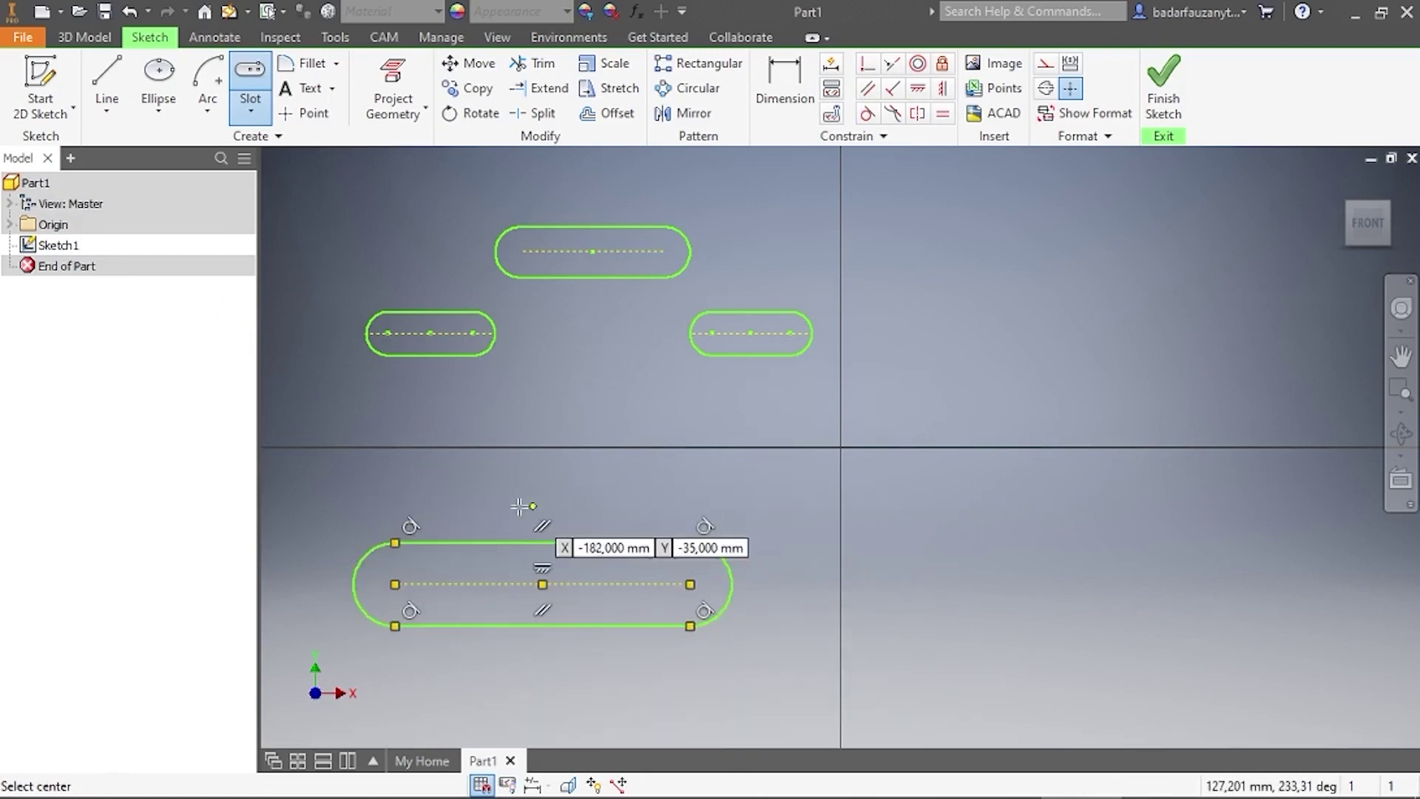
{"action": "key", "text": "Escape"}
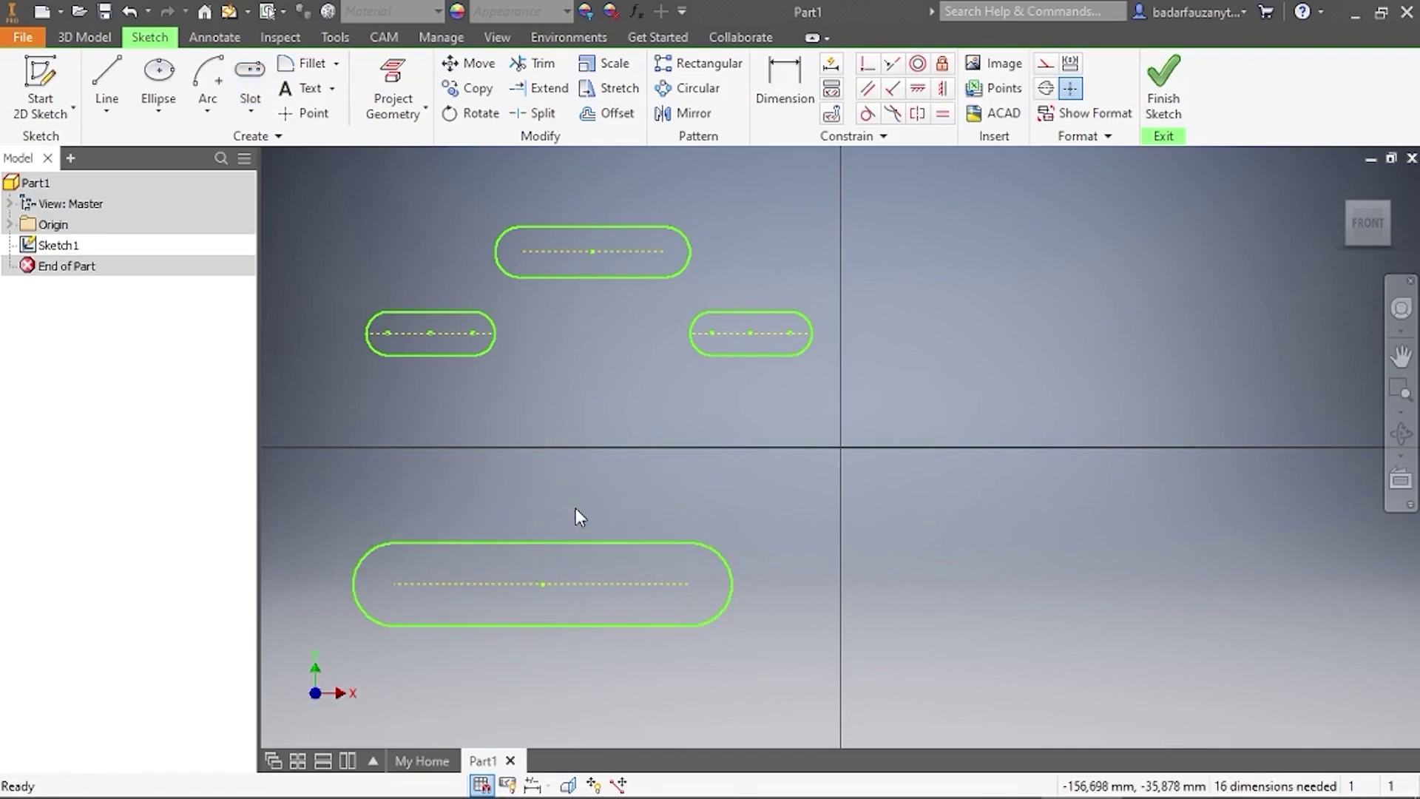
Draw a three point arc slot in the upper-right quadrant, arching upward, with a center arc radius of about 83.6 mm
{"action": "left_click", "coordinate": [244, 97]}
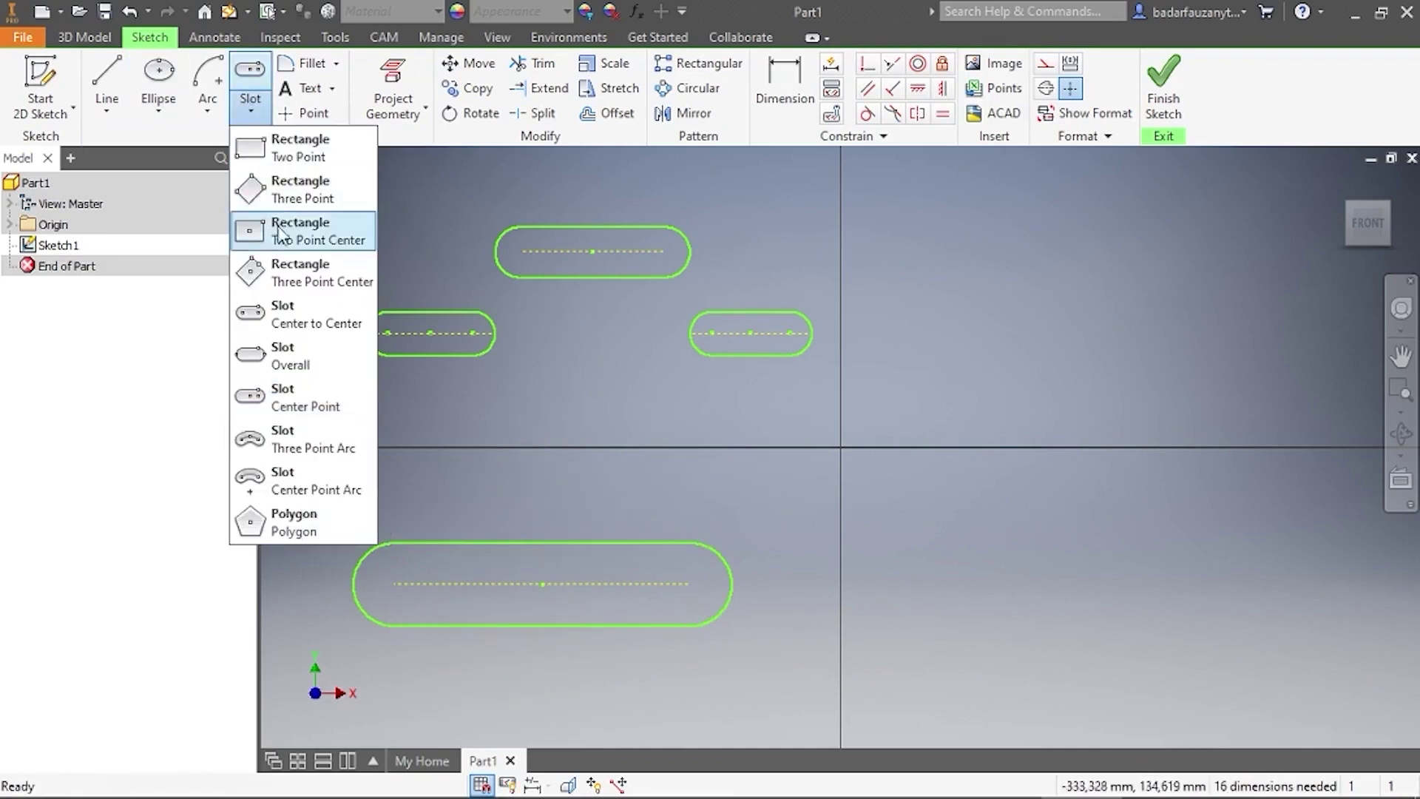
{"action": "left_click", "coordinate": [358, 438]}
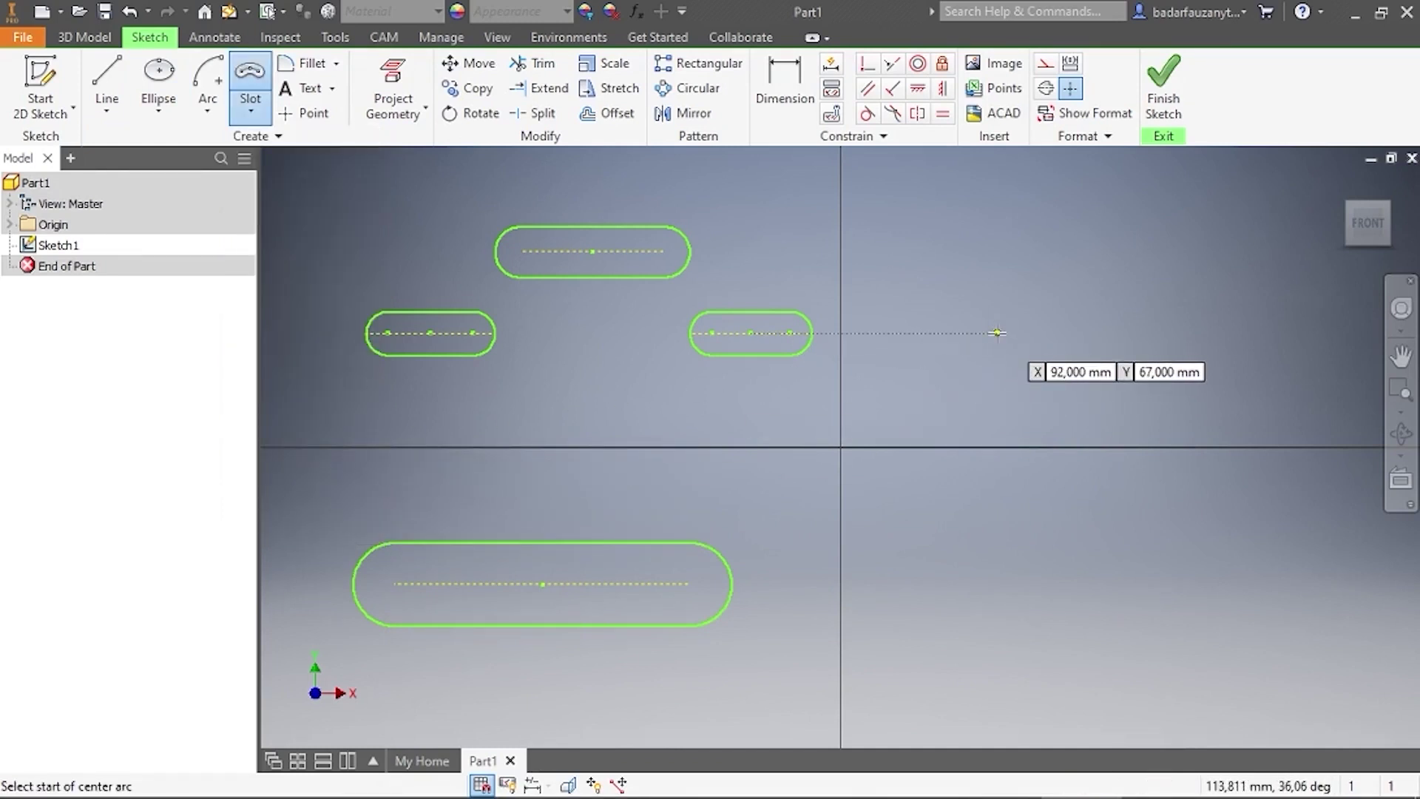
{"action": "left_click", "coordinate": [997, 333]}
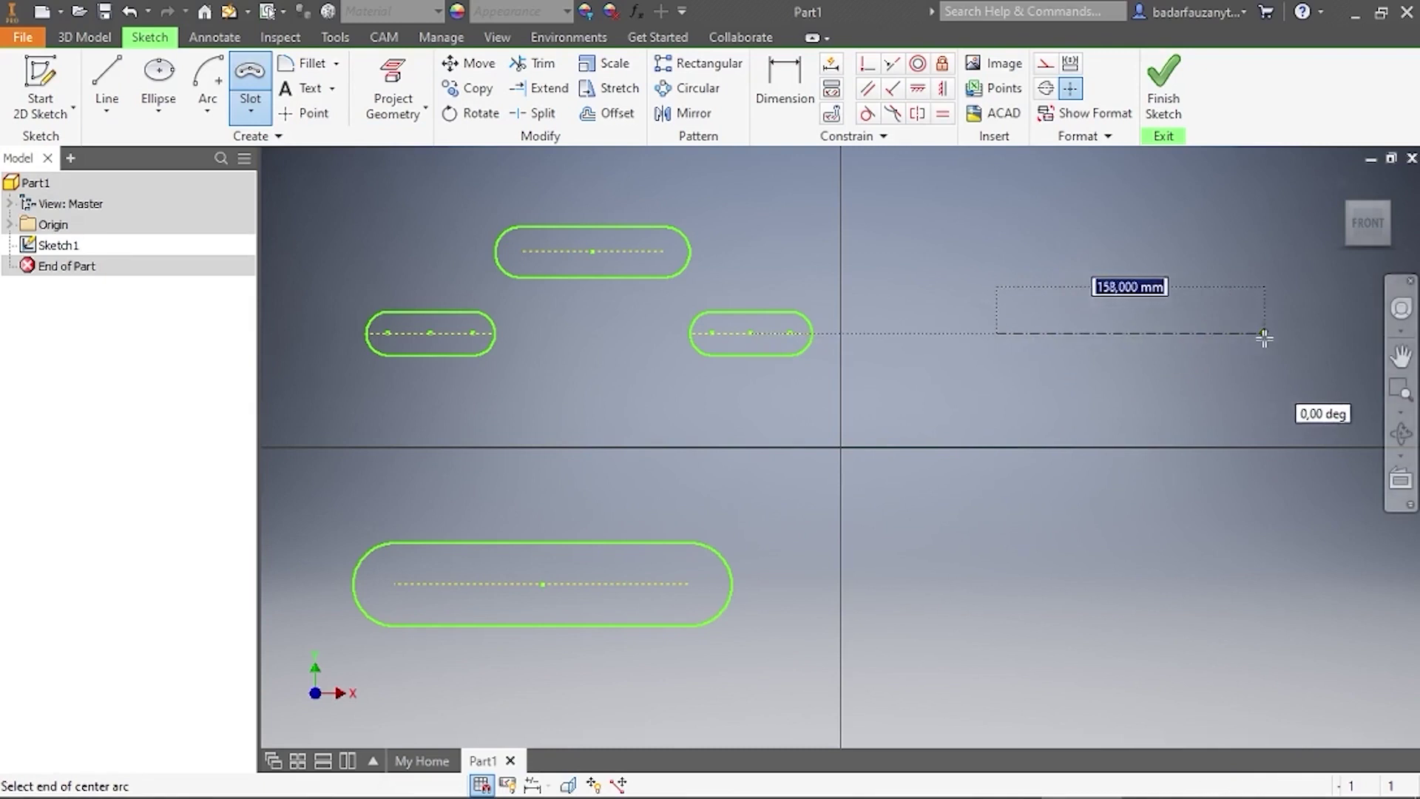
{"action": "left_click", "coordinate": [1268, 333]}
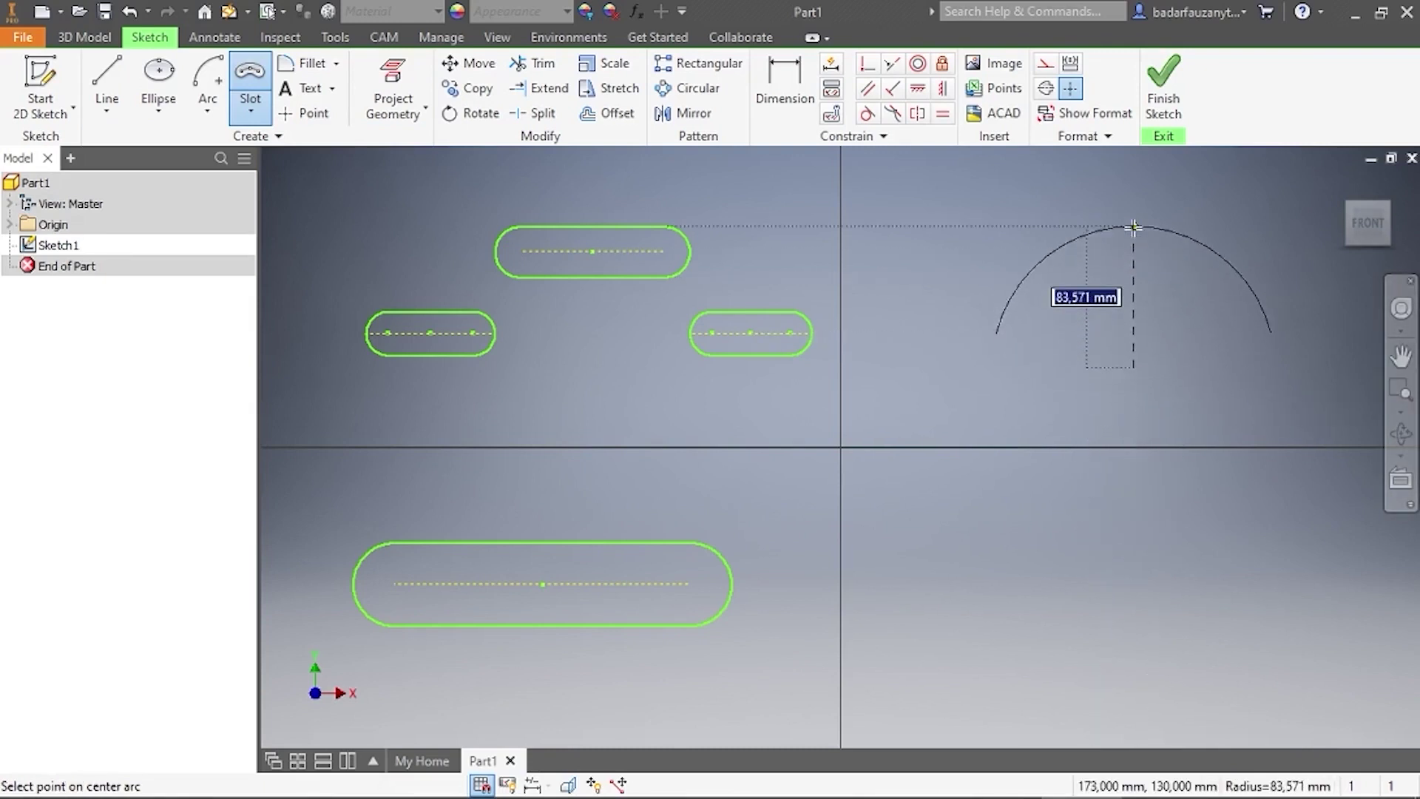
{"action": "left_click", "coordinate": [1133, 226]}
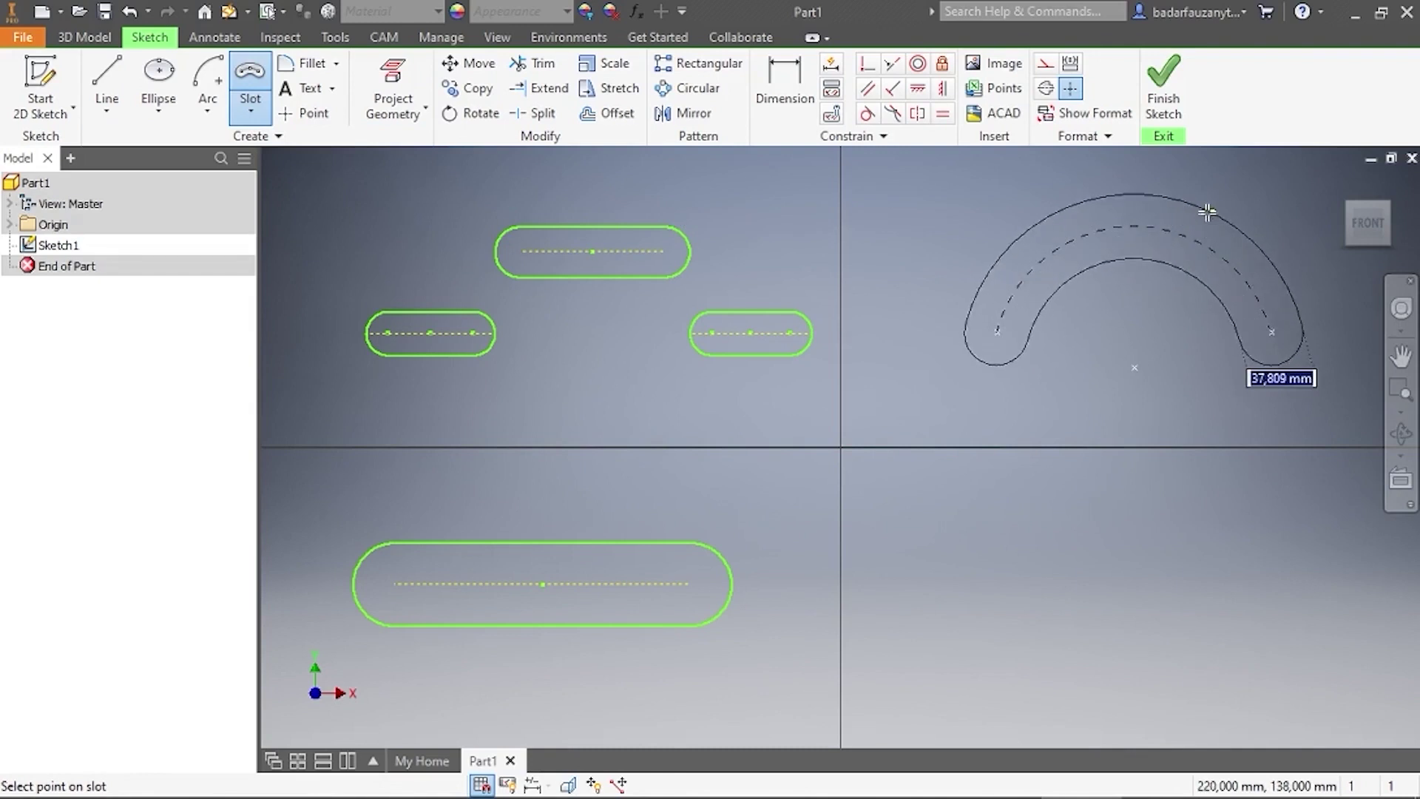
{"action": "key", "text": "Escape"}
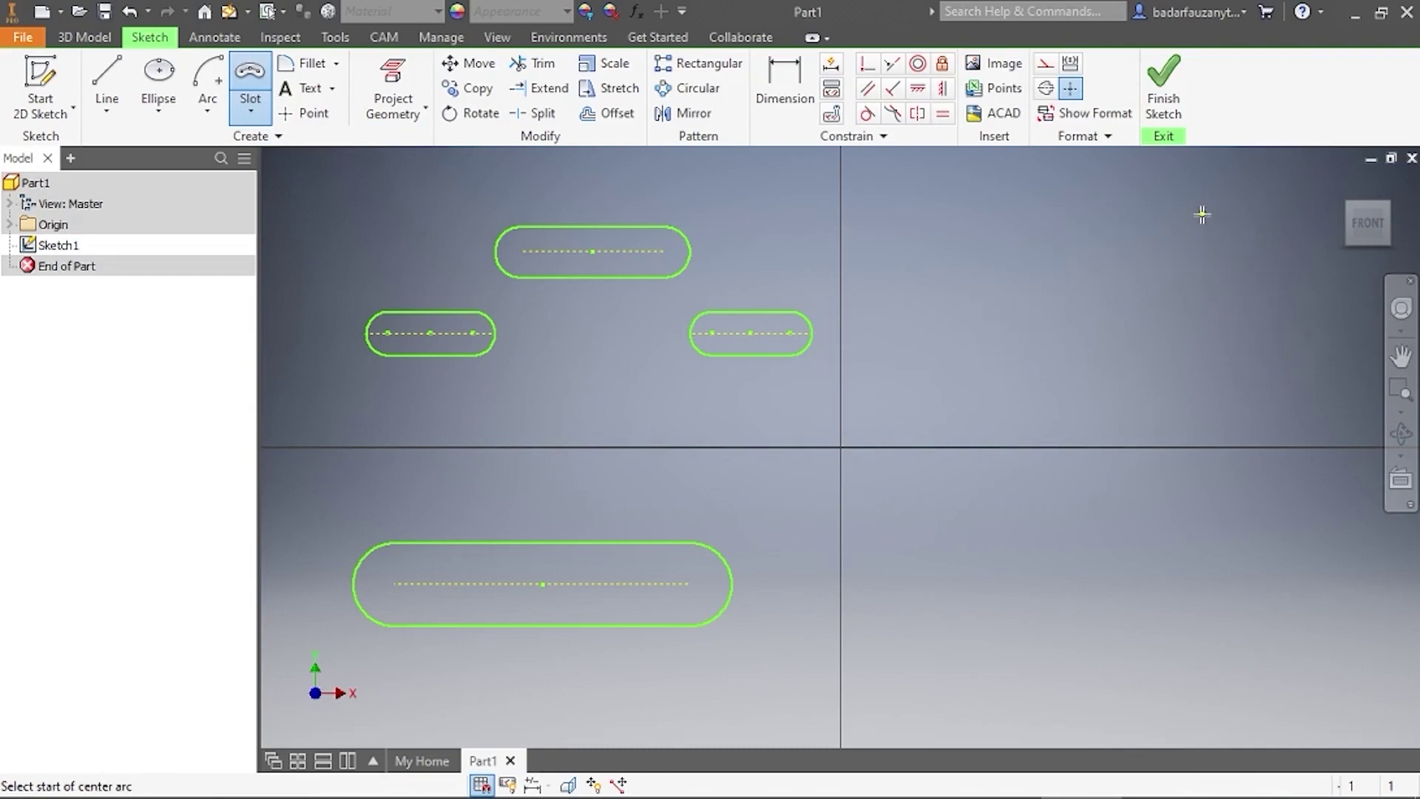
{"action": "right_click", "coordinate": [1221, 191]}
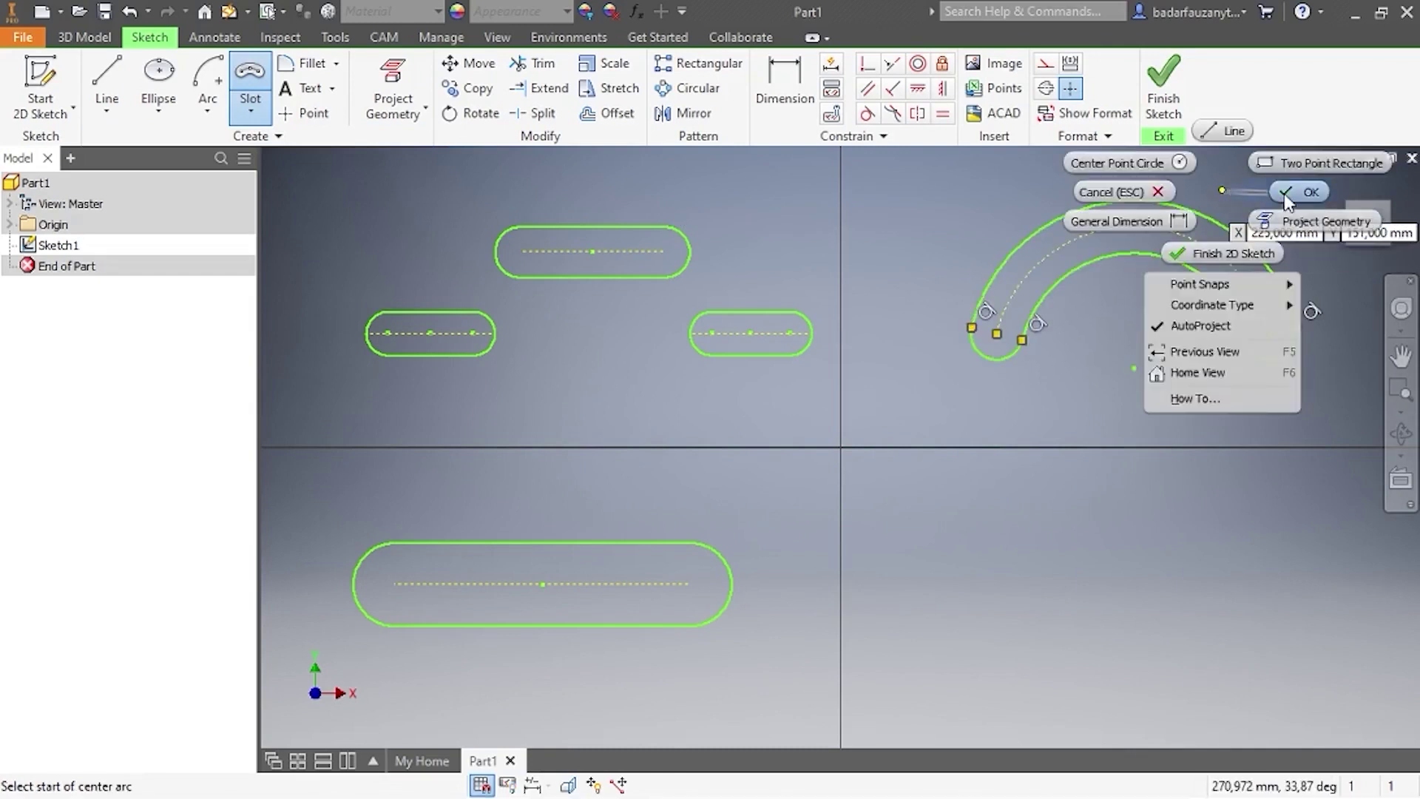
{"action": "left_click", "coordinate": [1287, 194]}
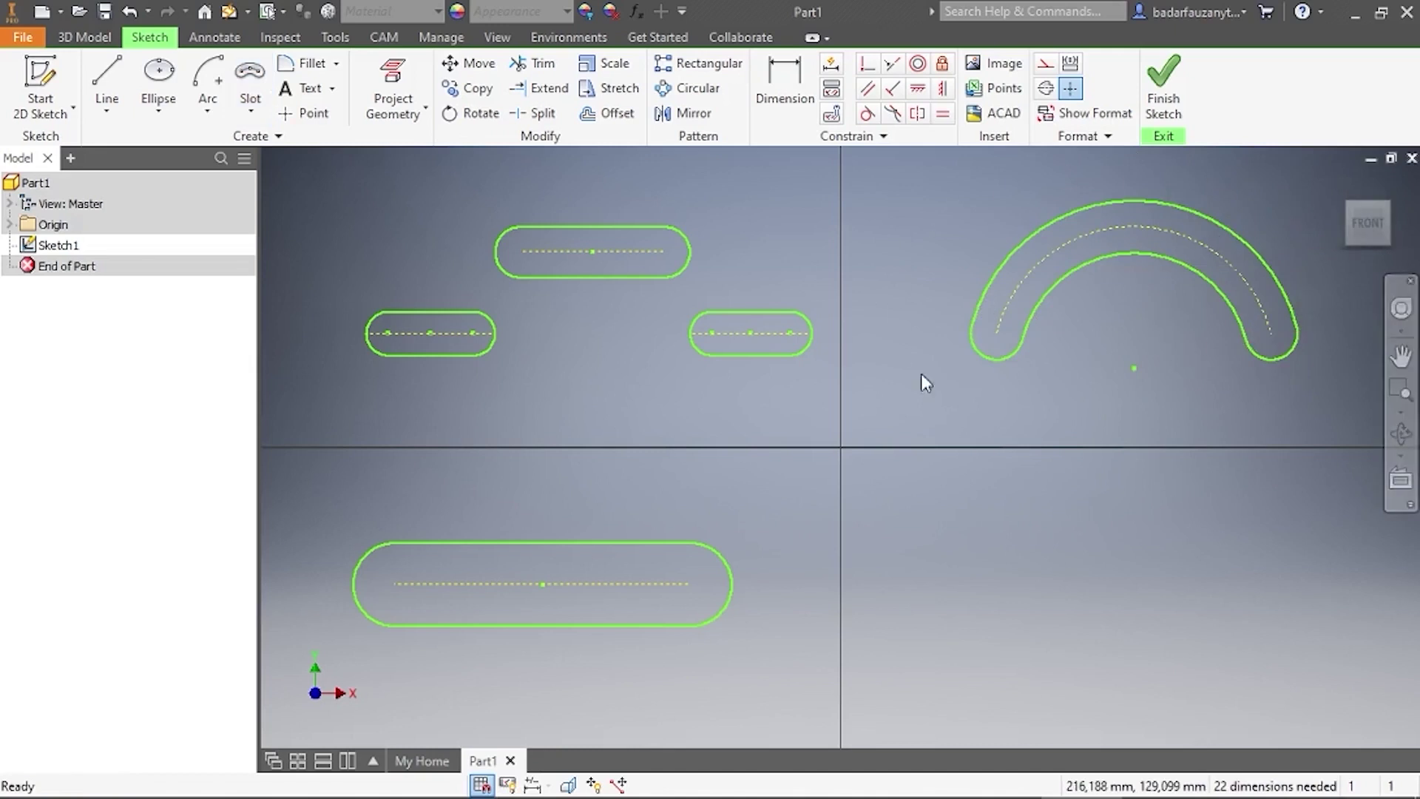
Draw a center point arc slot in the lower-right quadrant, arching upward, with a center arc radius of about 96 mm and a width of about 33.5 mm
{"action": "left_click", "coordinate": [250, 116]}
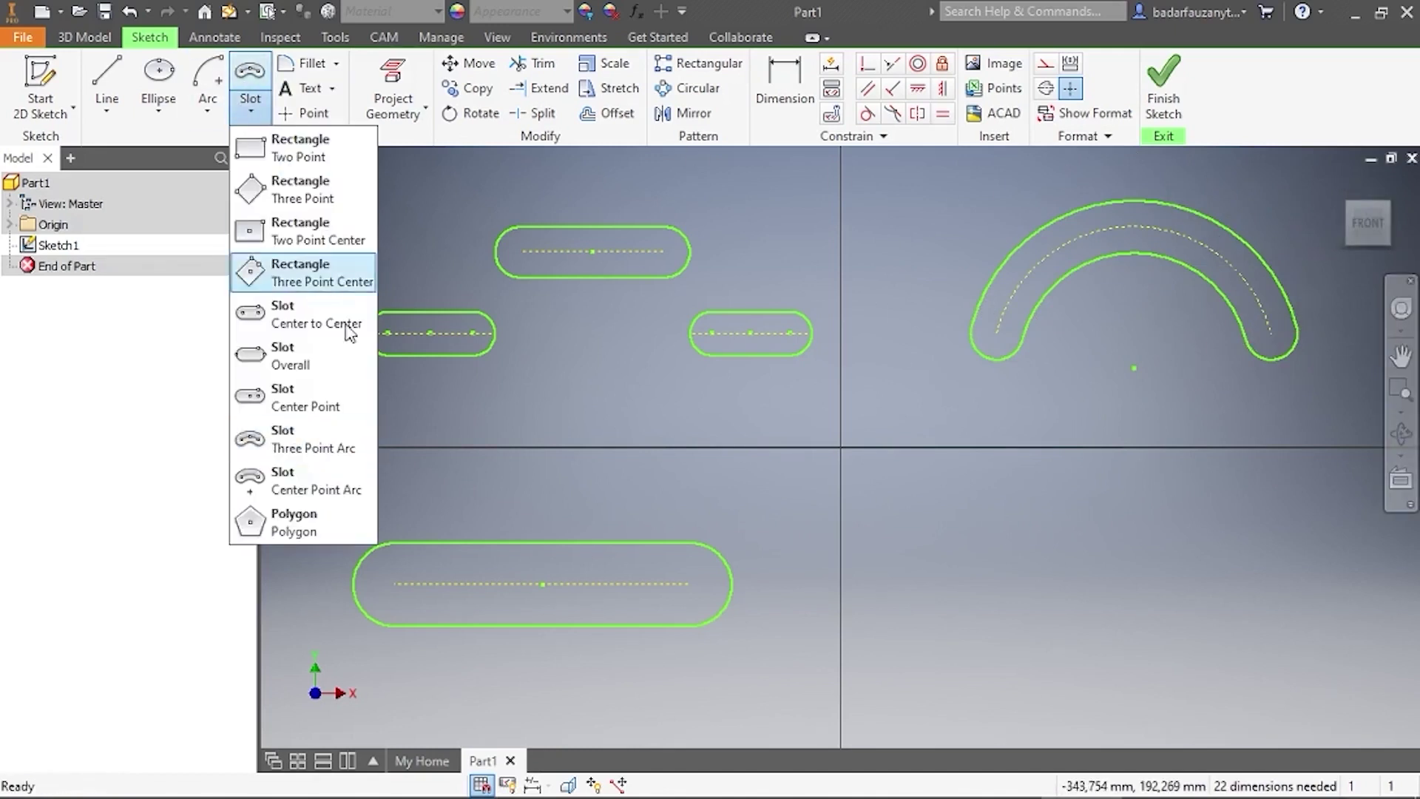
{"action": "left_click", "coordinate": [347, 489]}
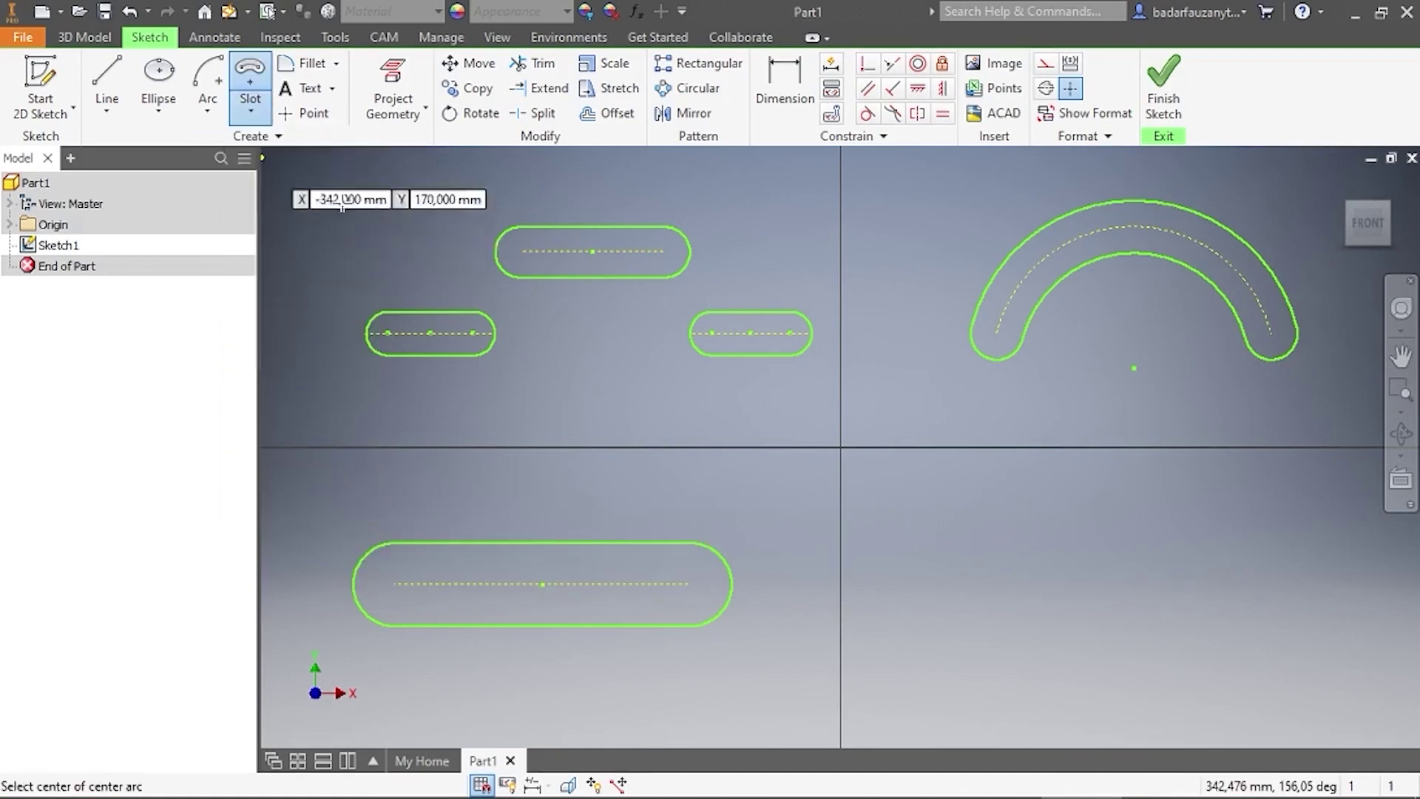
{"action": "left_click", "coordinate": [1134, 649]}
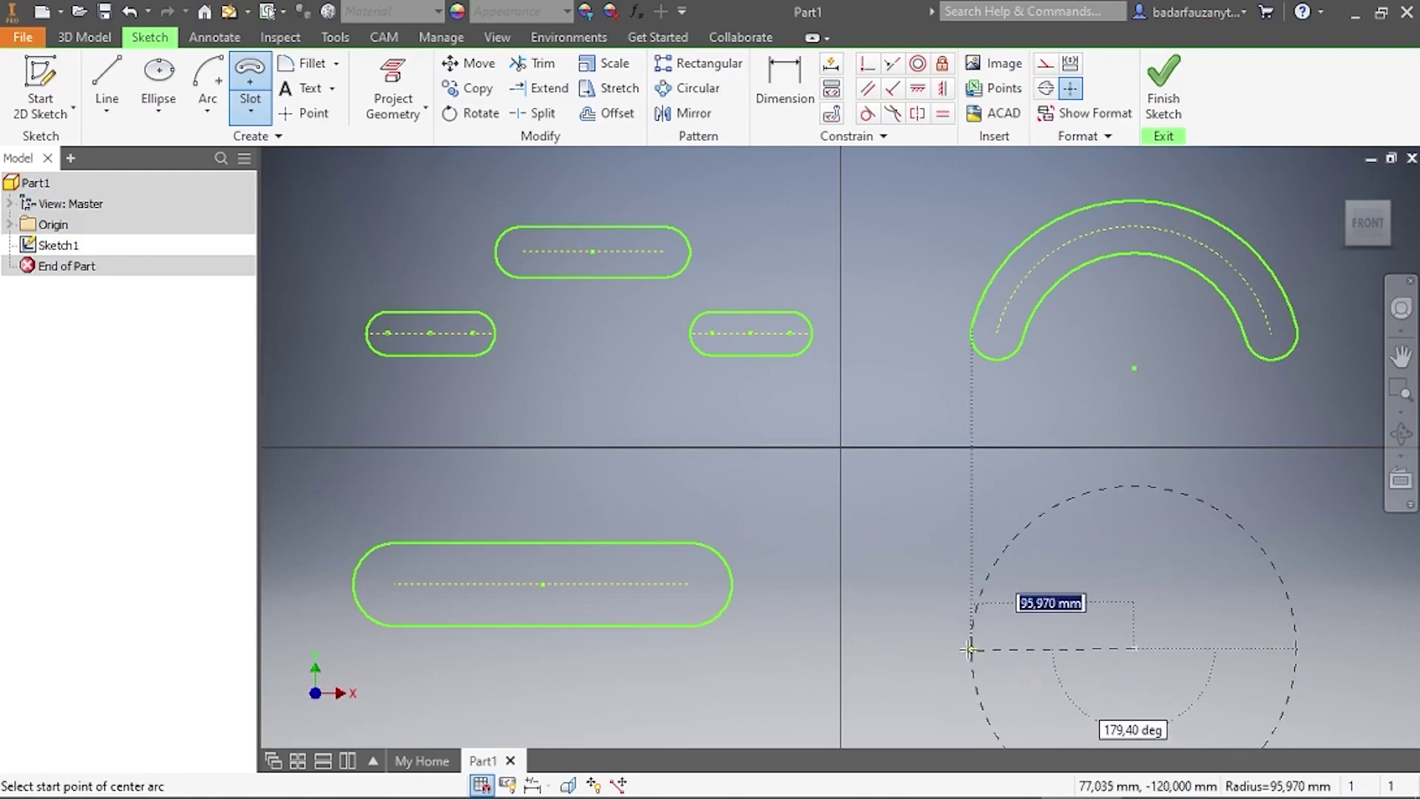
{"action": "left_click", "coordinate": [970, 647]}
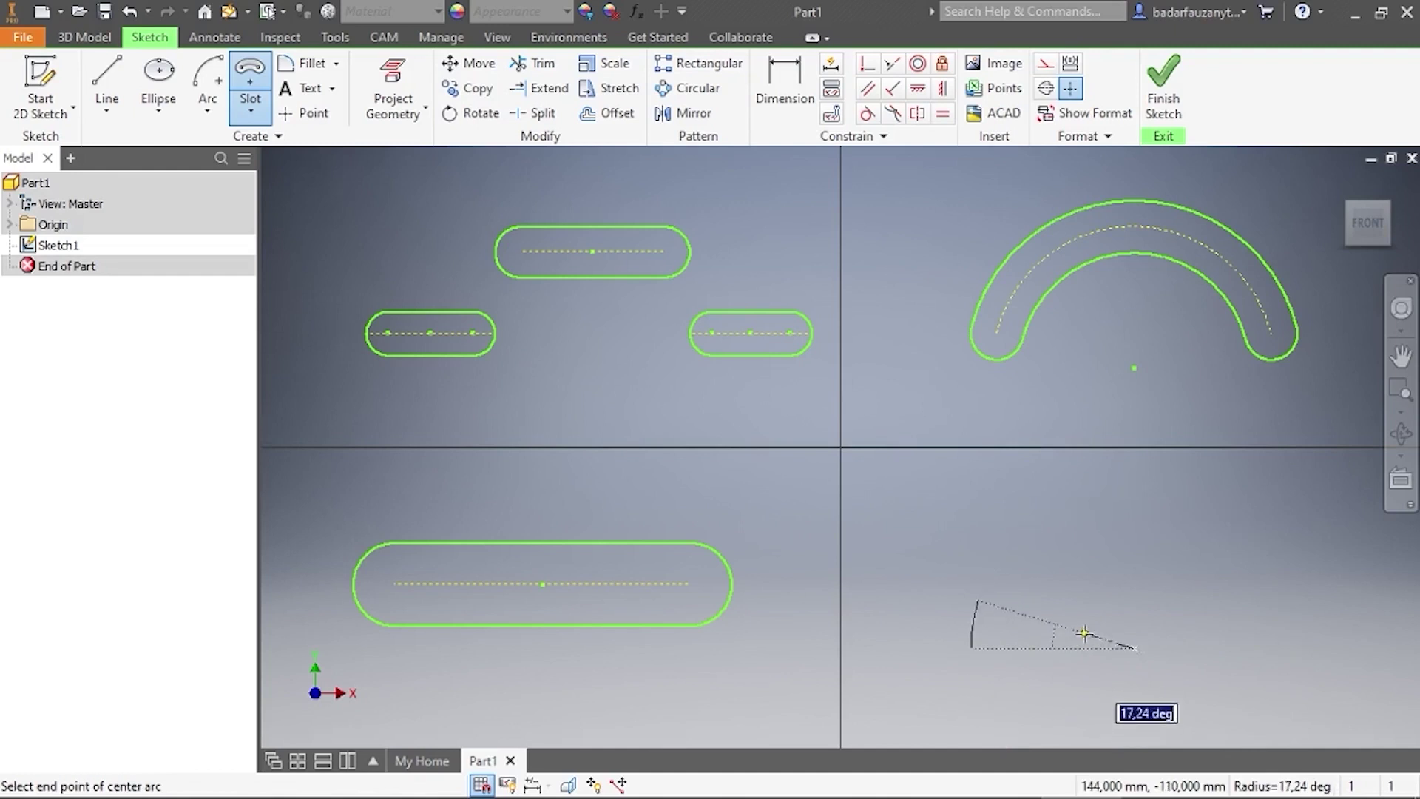
{"action": "left_click", "coordinate": [1190, 646]}
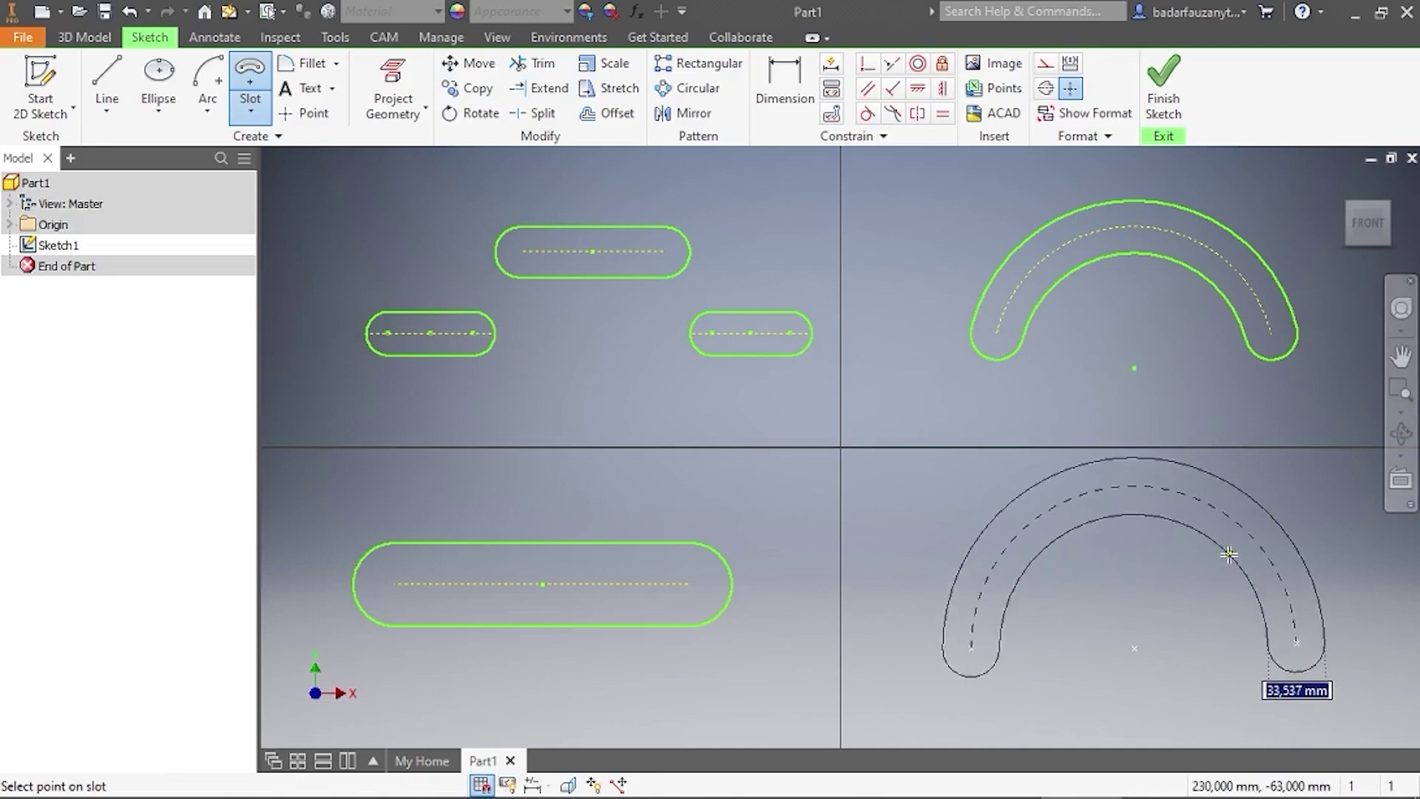
{"action": "left_click", "coordinate": [1228, 554]}
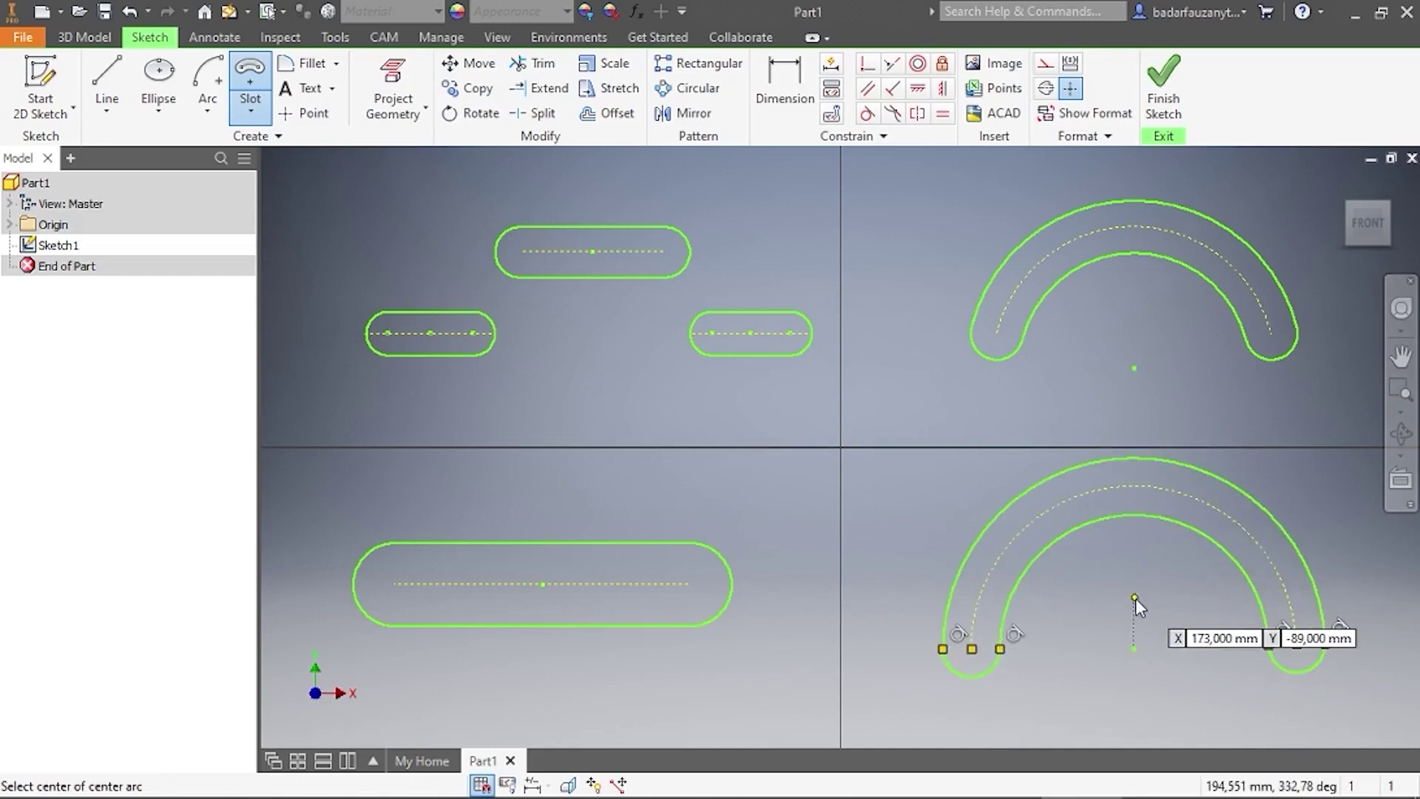
{"action": "right_click", "coordinate": [1134, 597]}
{"action": "left_click", "coordinate": [1209, 601]}
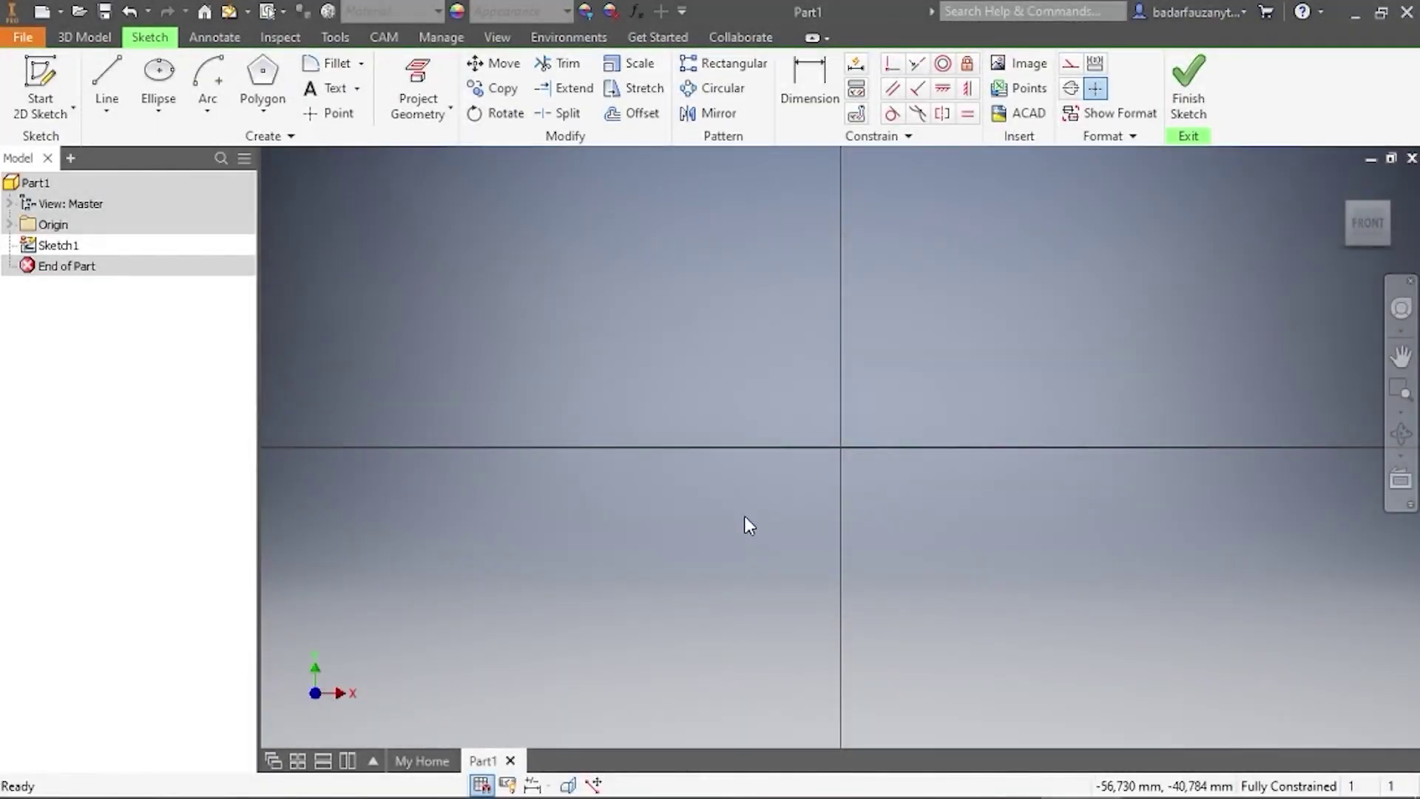
Draw a three-sided polygon in the upper-left quadrant of the sketch, with one vertex straight above its center
{"action": "left_click", "coordinate": [268, 105]}
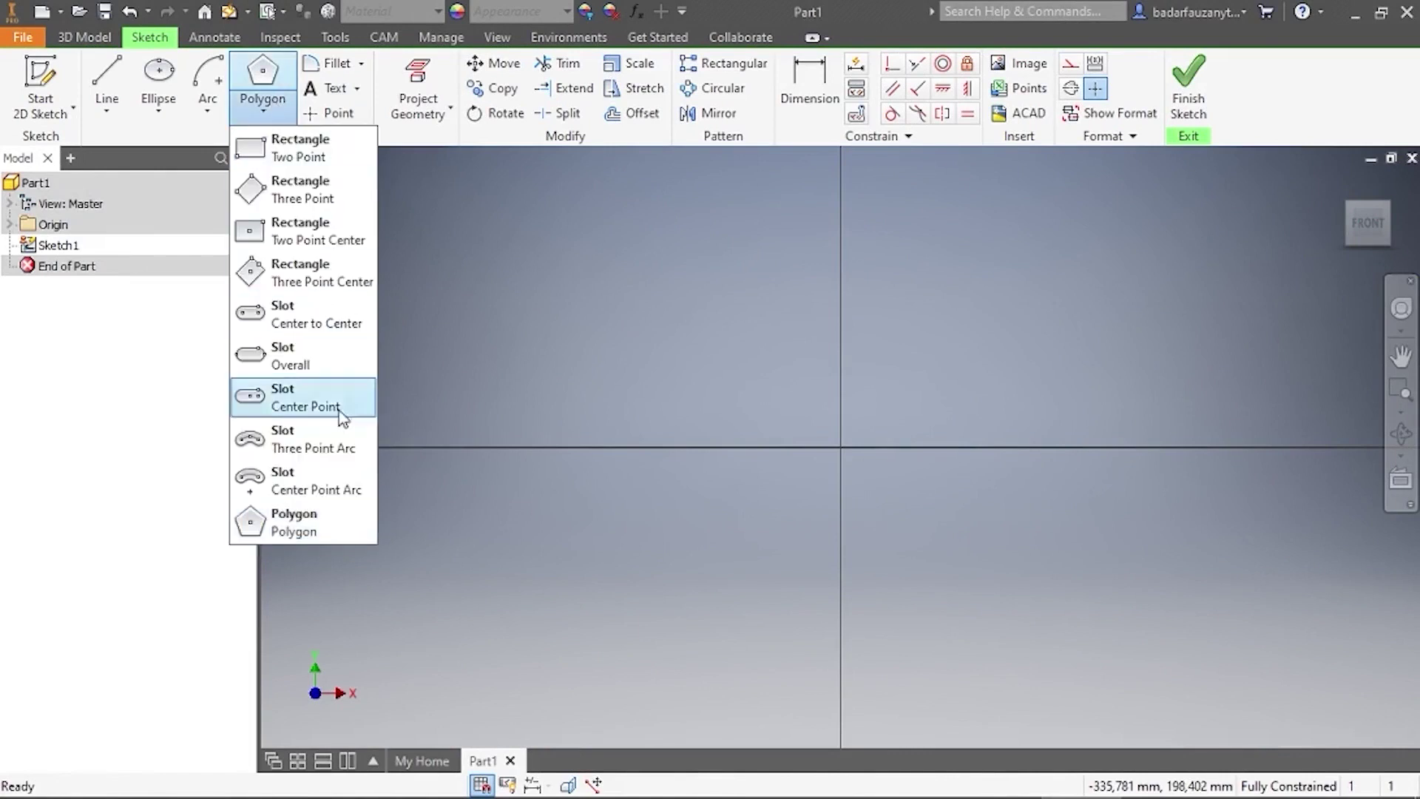
{"action": "left_click", "coordinate": [336, 531]}
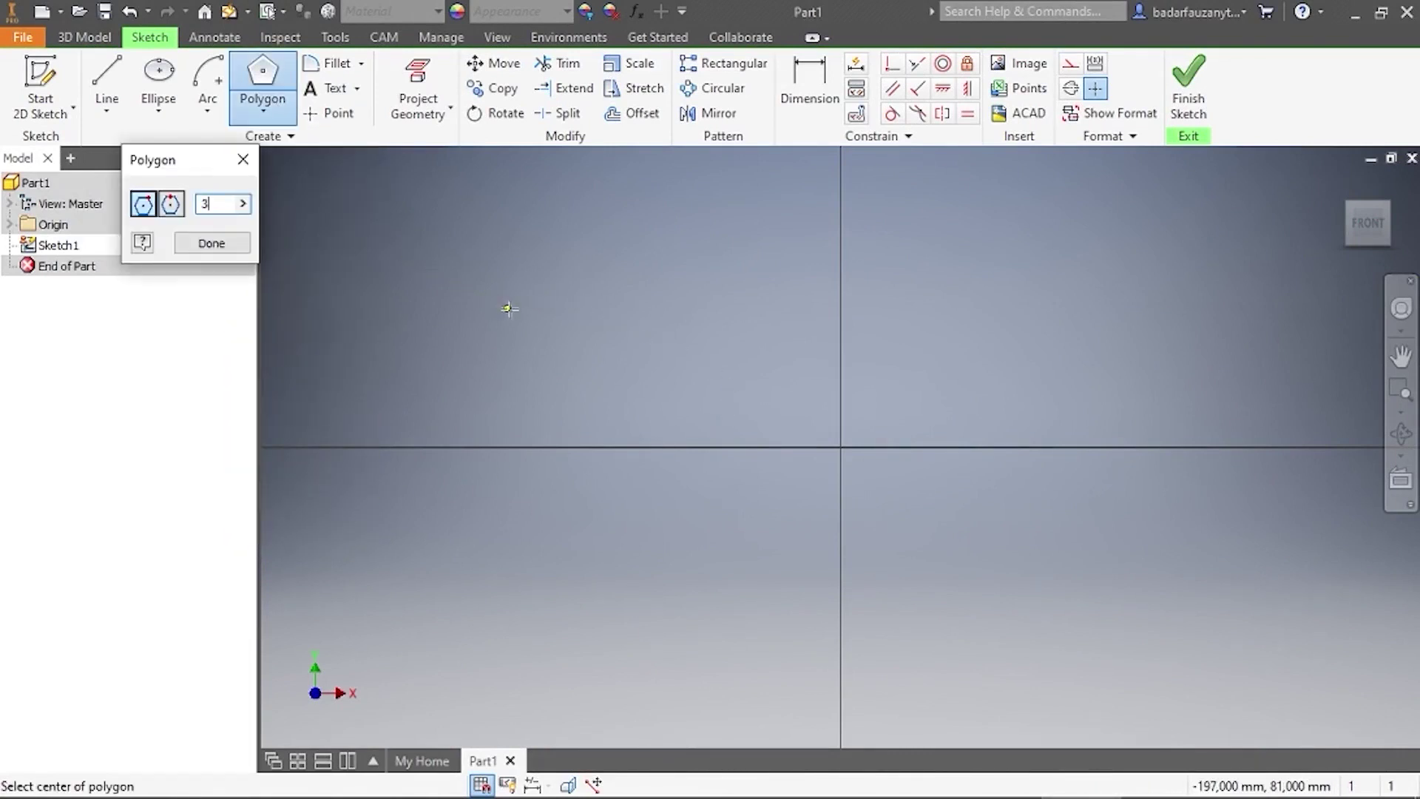
{"action": "left_click", "coordinate": [529, 340]}
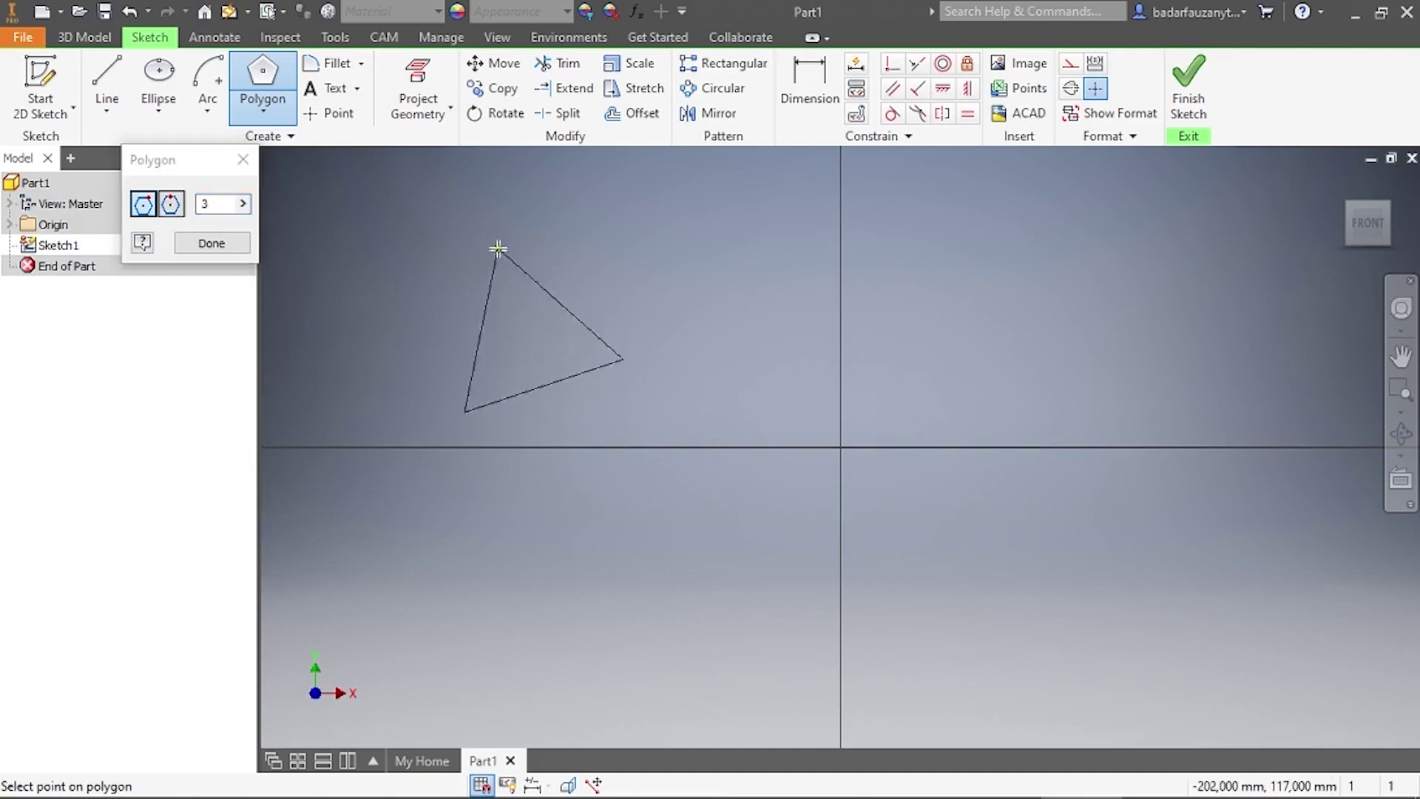
{"action": "left_click", "coordinate": [530, 190]}
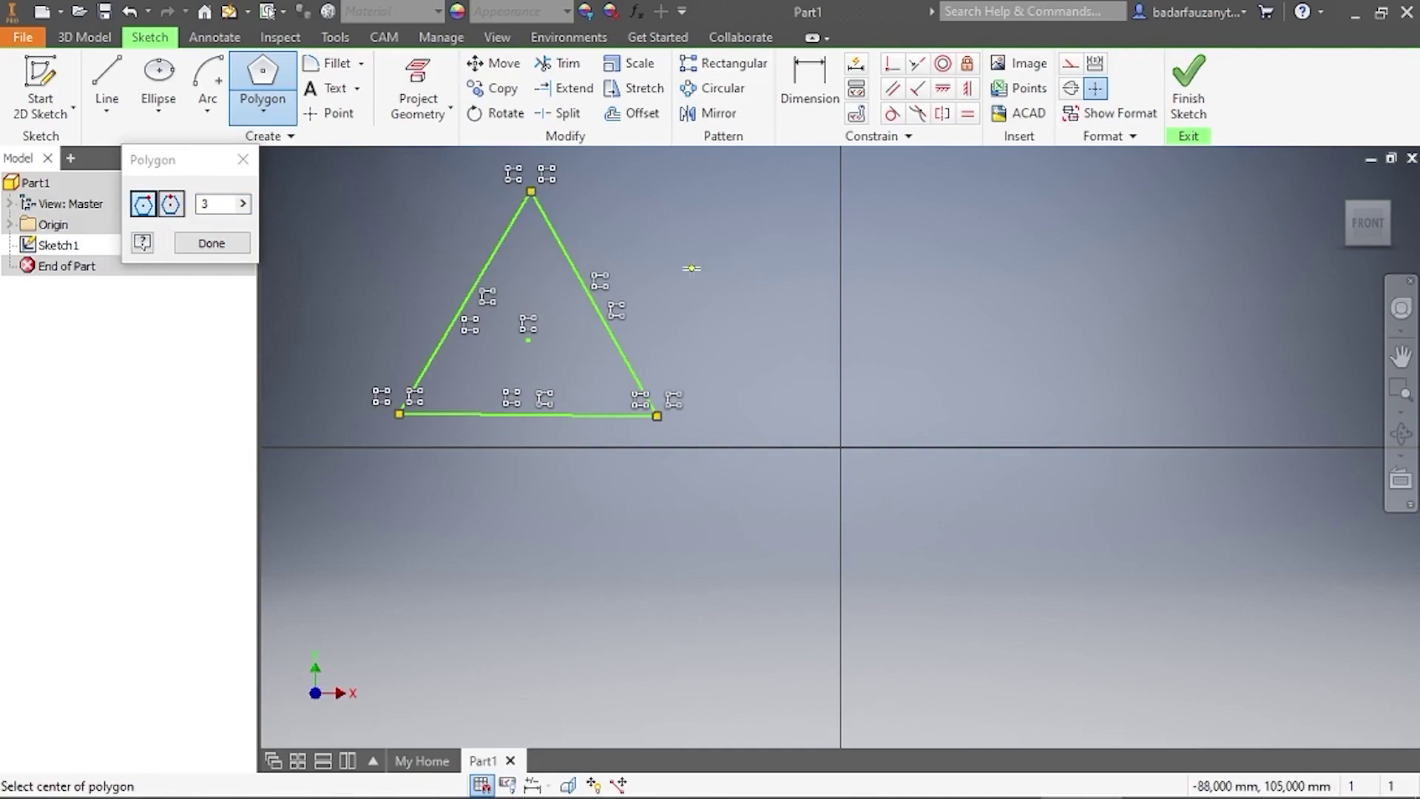
{"action": "right_click", "coordinate": [691, 268]}
{"action": "left_click", "coordinate": [768, 269]}
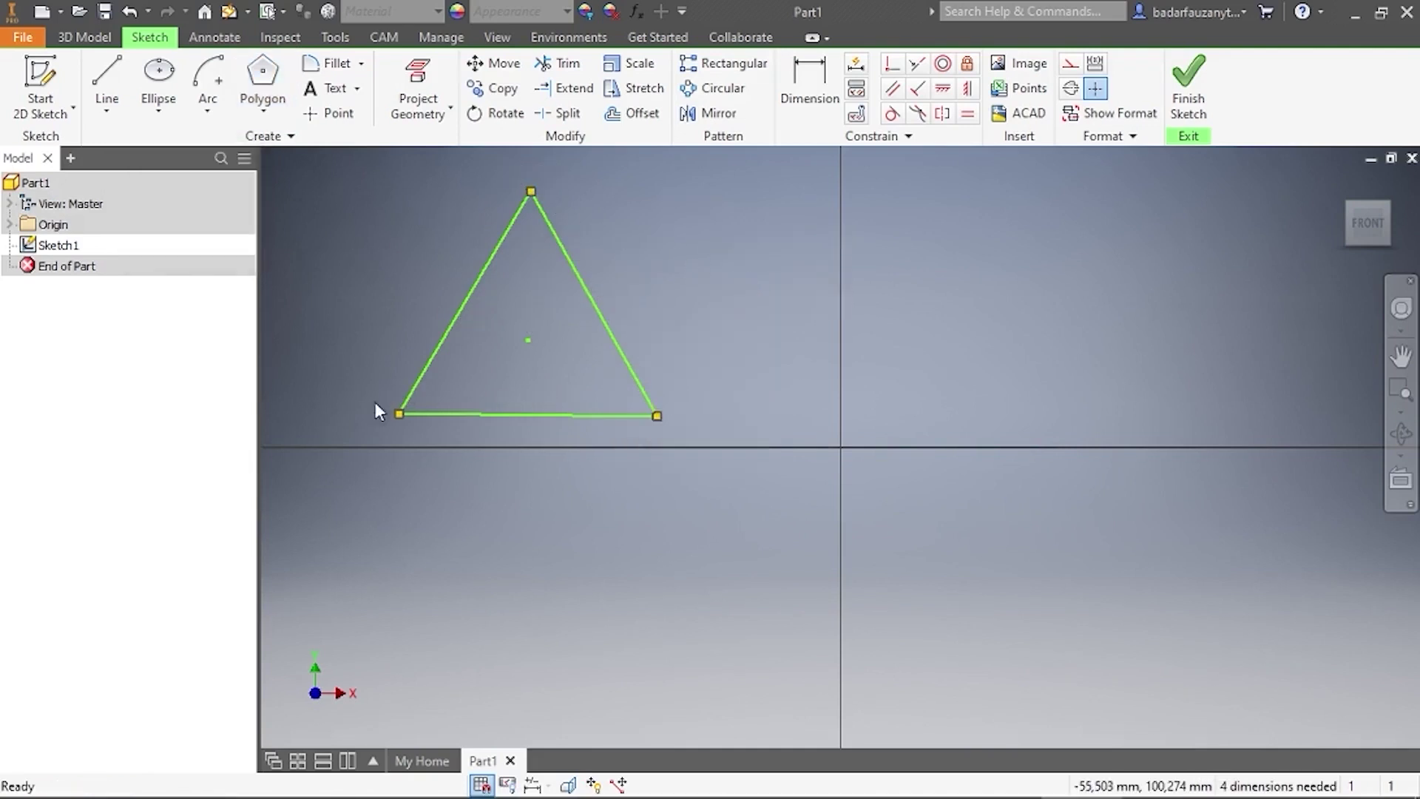
Draw a five-sided polygon in the lower-left quadrant, centered below the triangle and with one vertex pointing up
{"action": "left_click", "coordinate": [263, 115]}
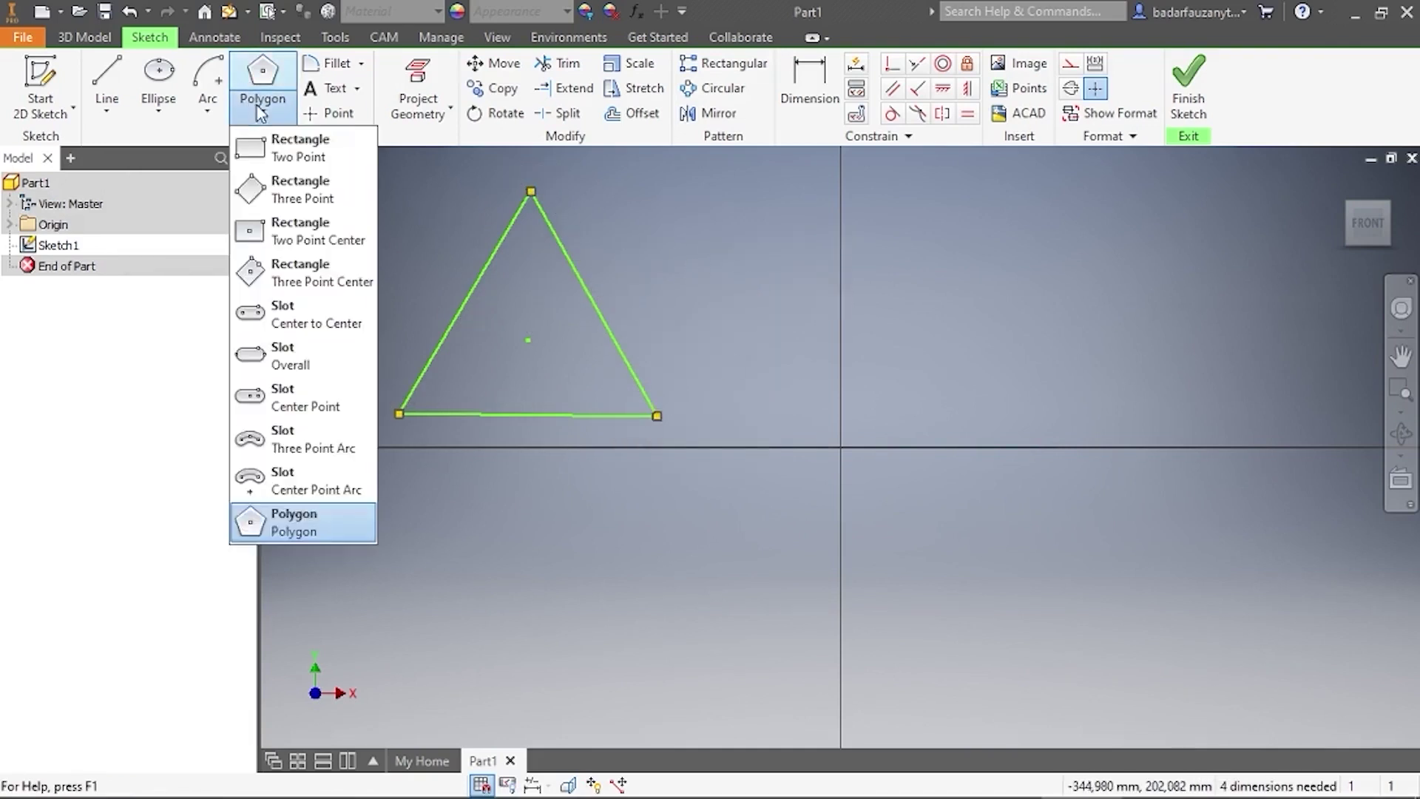
{"action": "left_click", "coordinate": [290, 526]}
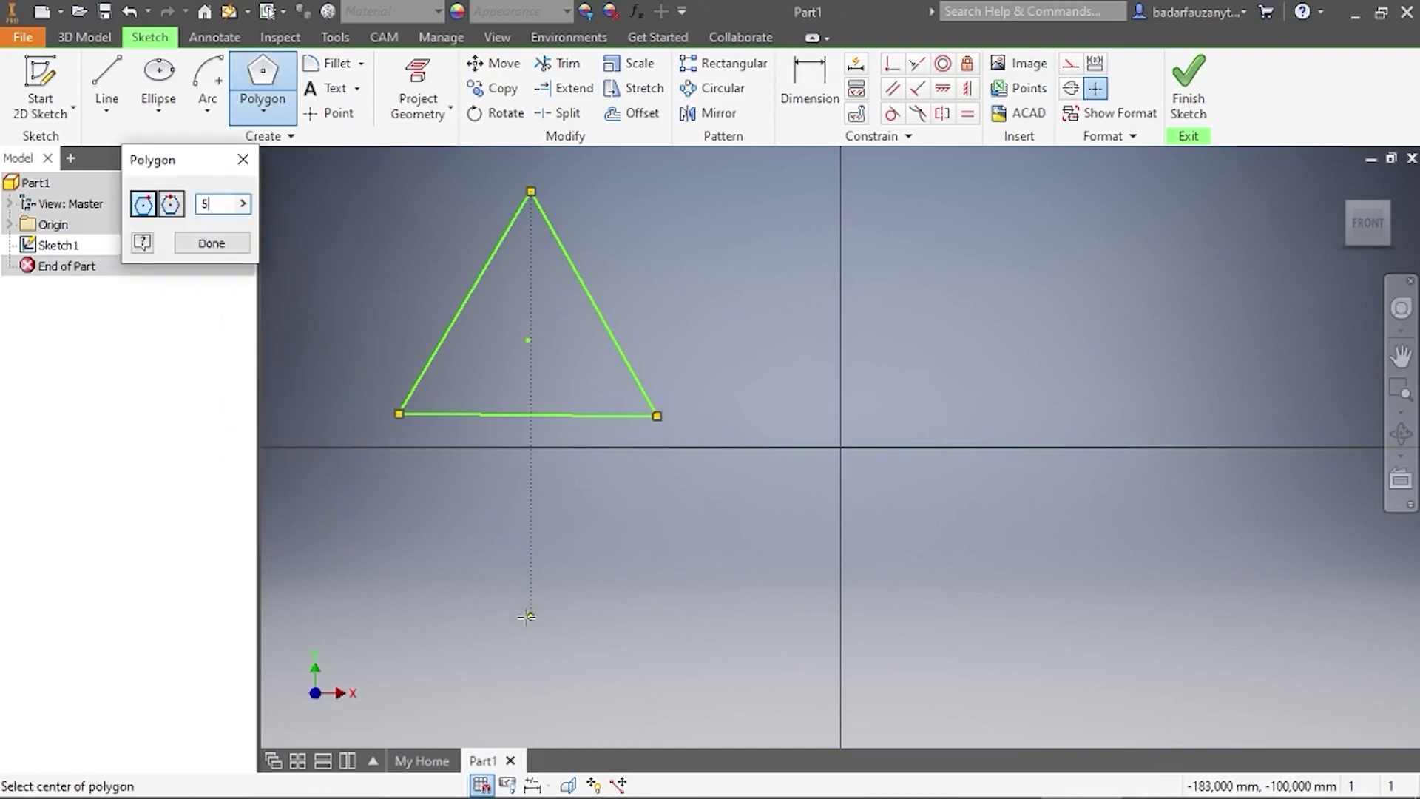
{"action": "left_click", "coordinate": [526, 616]}
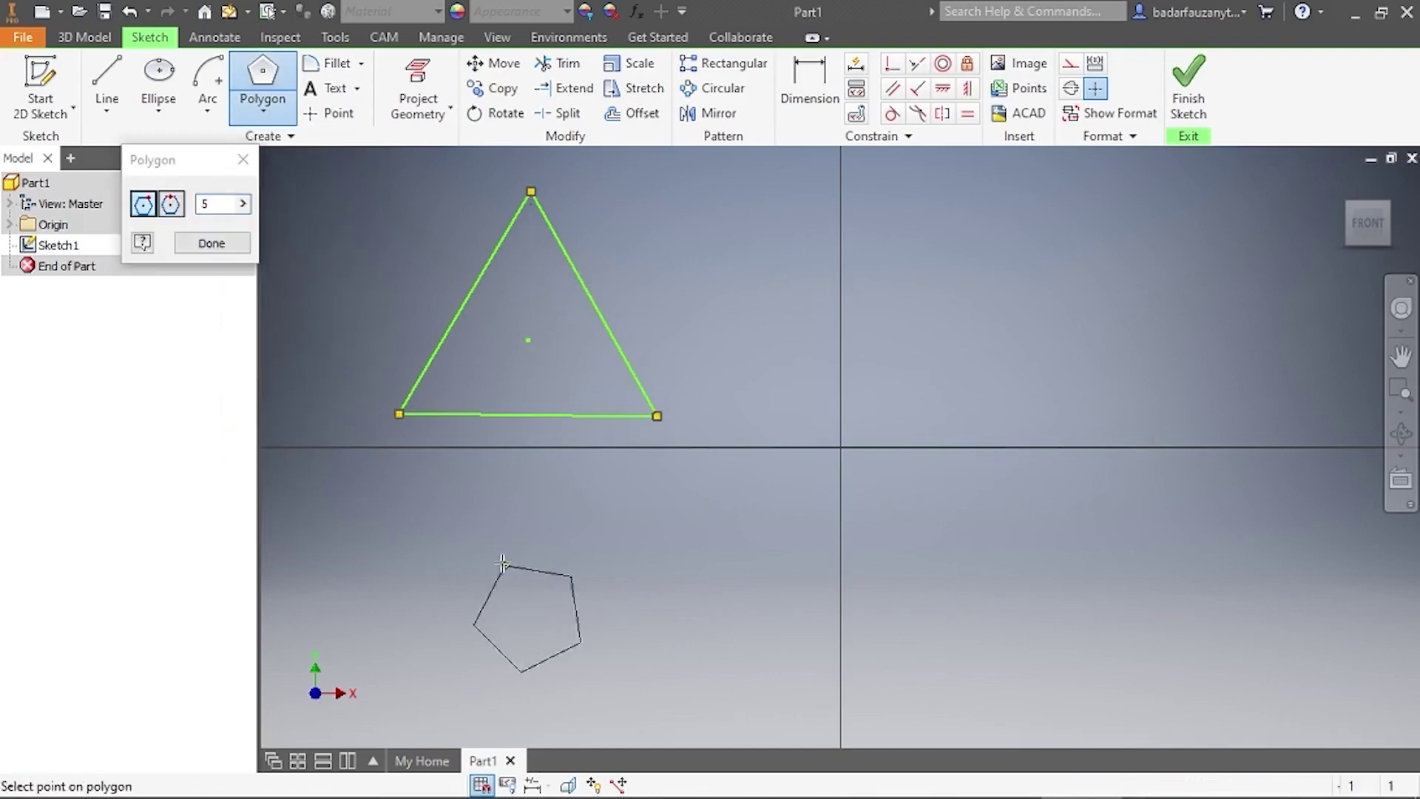
{"action": "left_click", "coordinate": [532, 492]}
{"action": "right_click", "coordinate": [664, 479]}
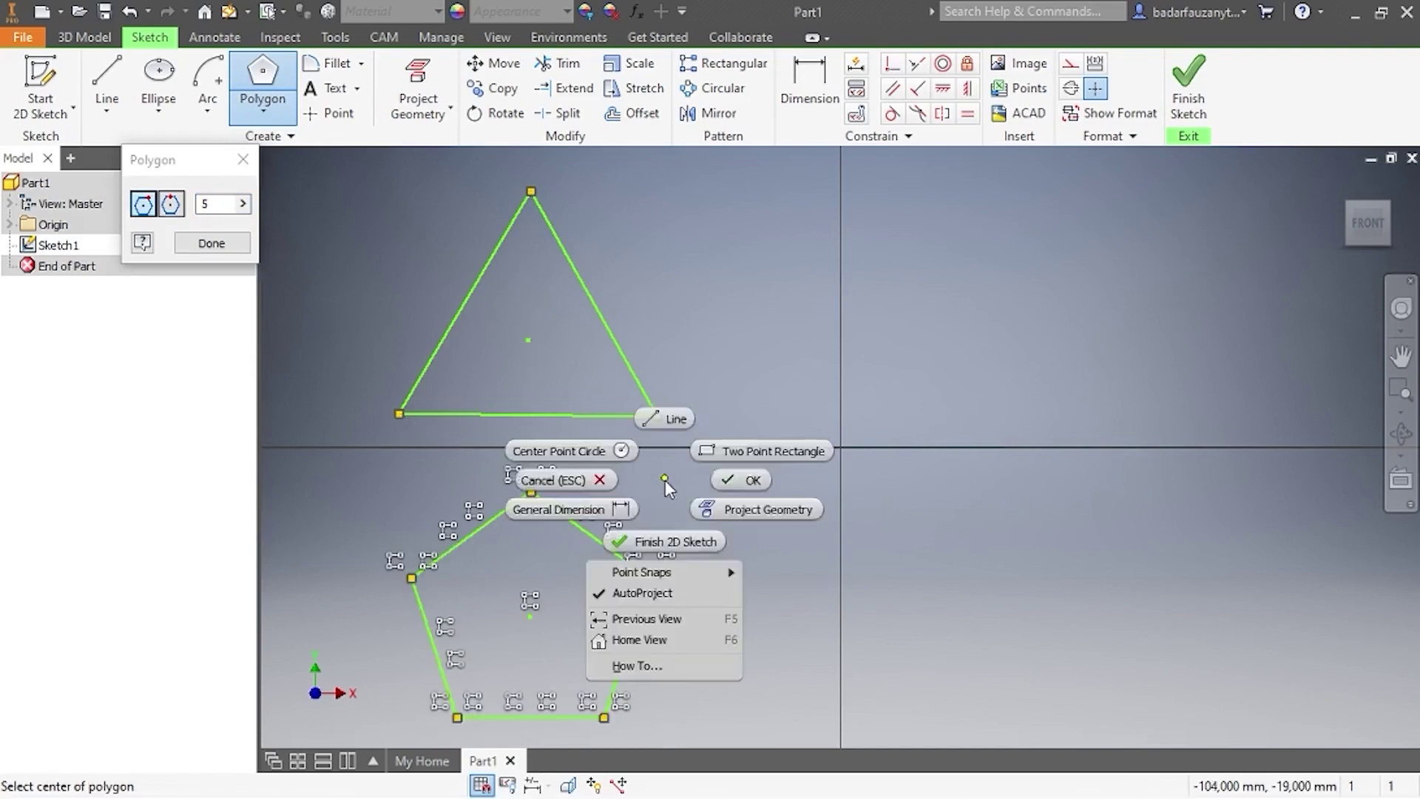
{"action": "left_click", "coordinate": [733, 482]}
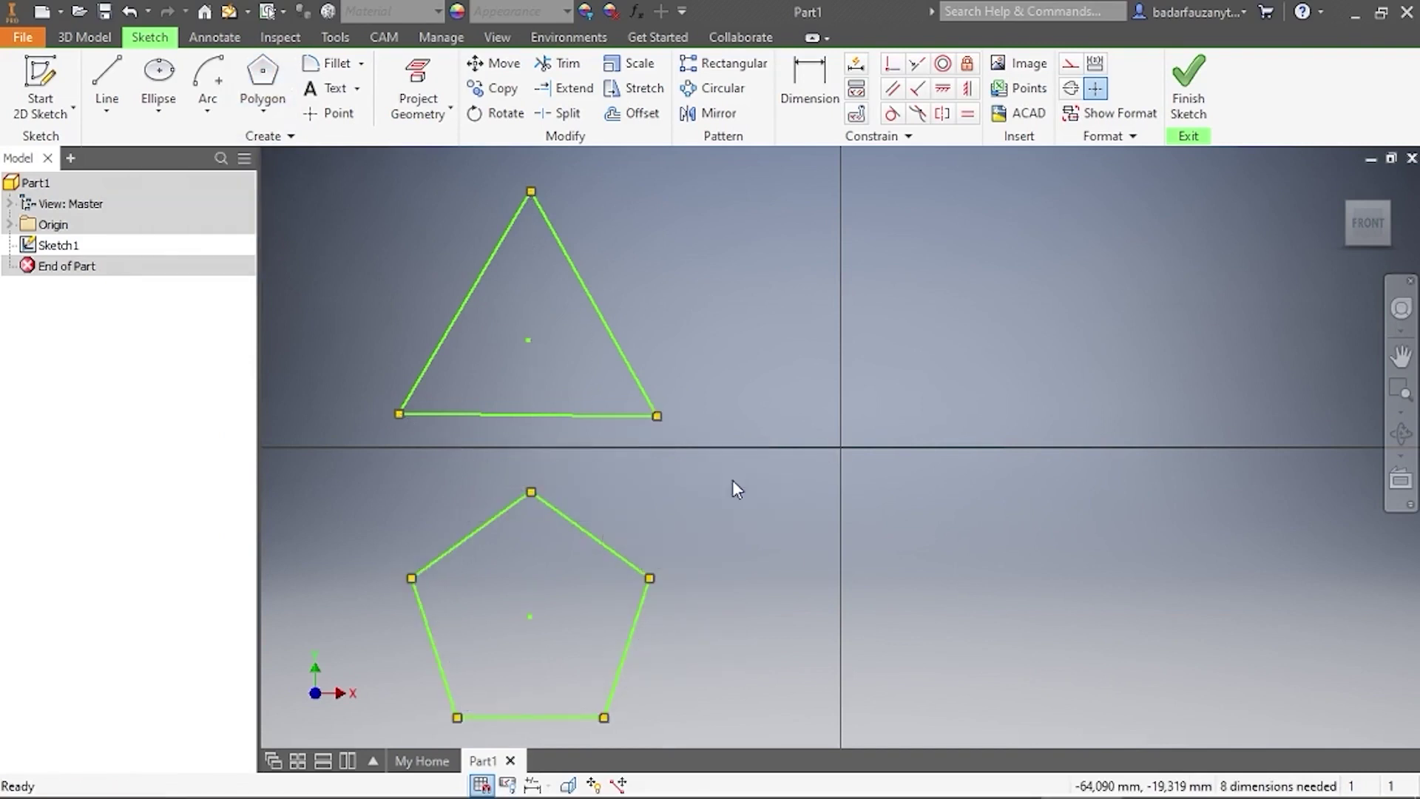
Draw a six-sided polygon in the upper-right quadrant, with a vertex pointing up and nearly vertical side edges
{"action": "left_click", "coordinate": [278, 102]}
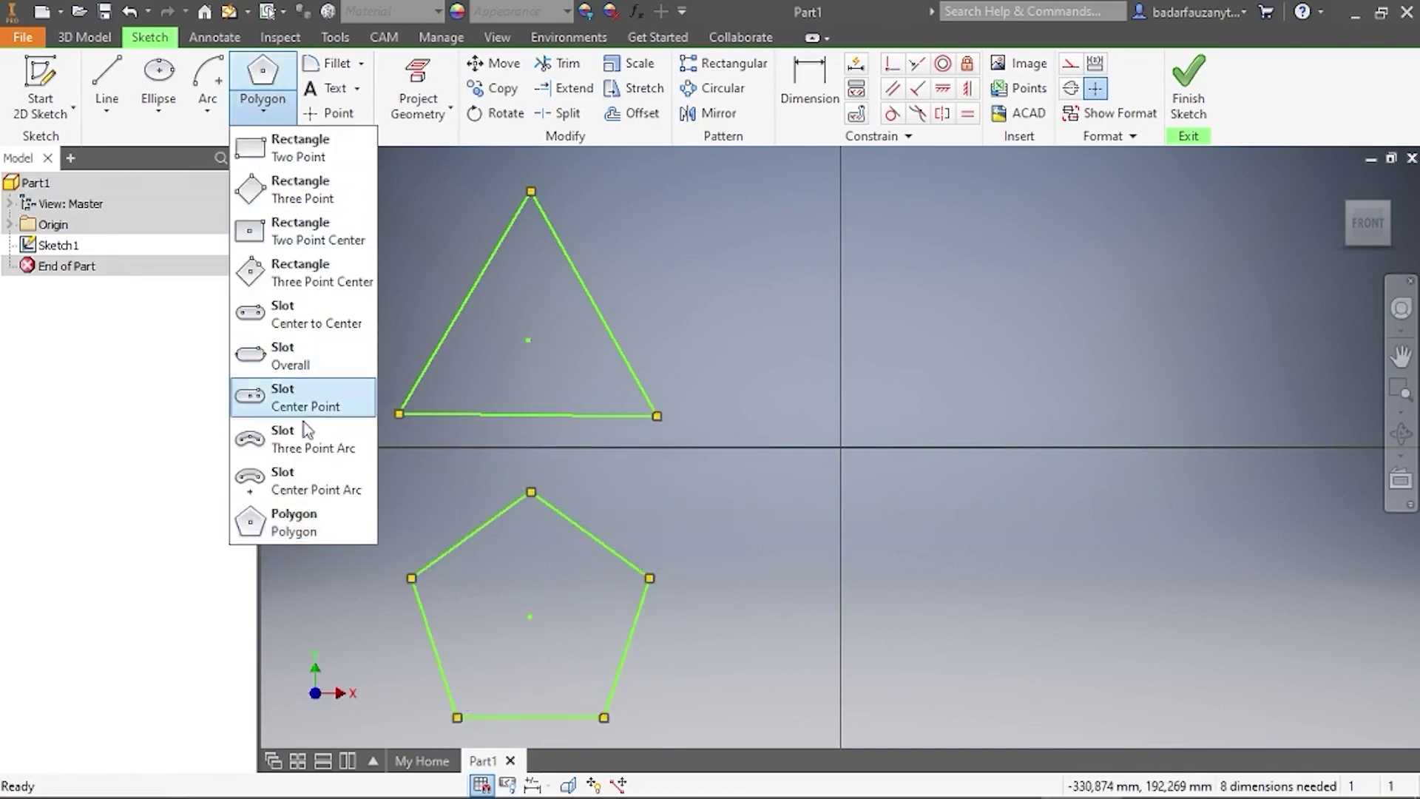
{"action": "left_click", "coordinate": [296, 522]}
{"action": "type", "text": "6"}
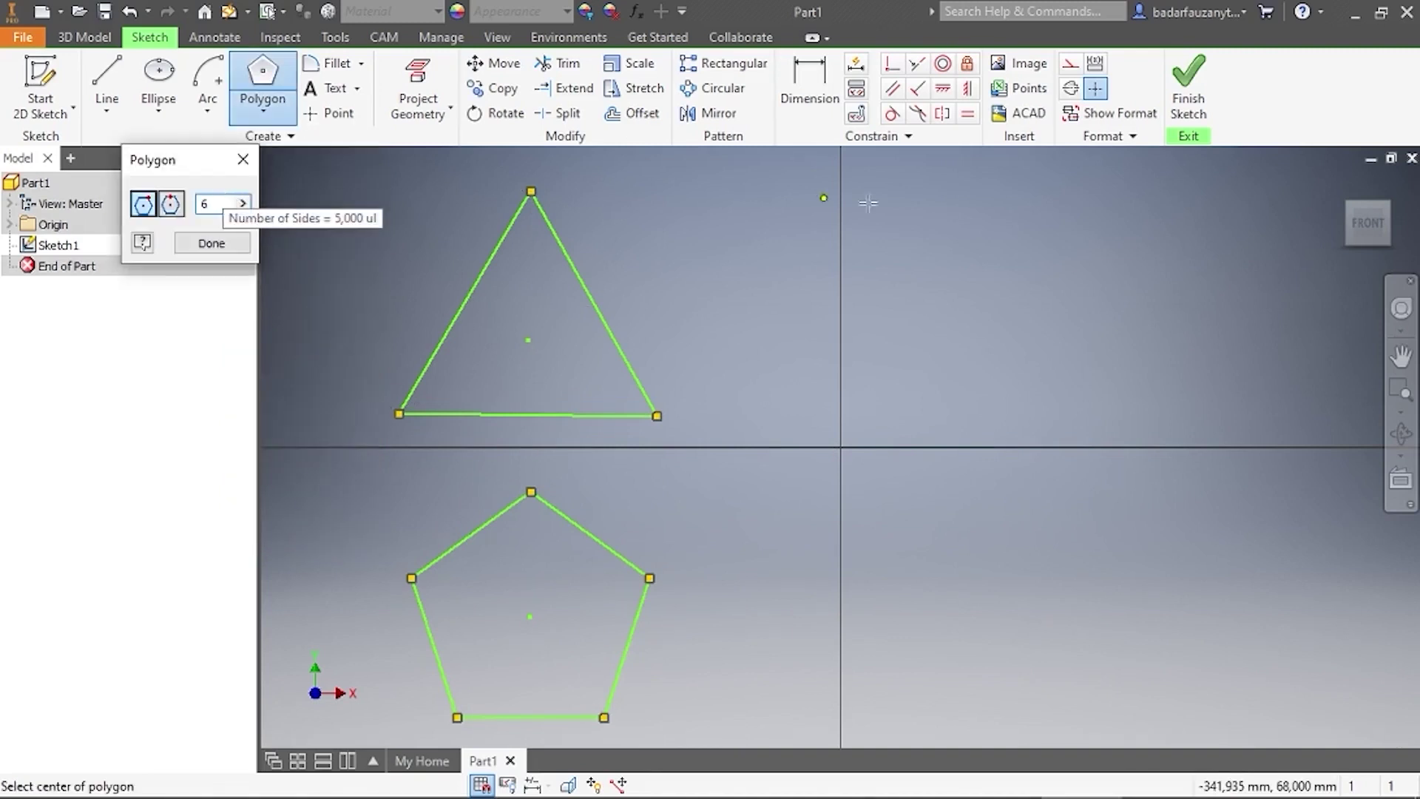
{"action": "left_click", "coordinate": [1161, 310]}
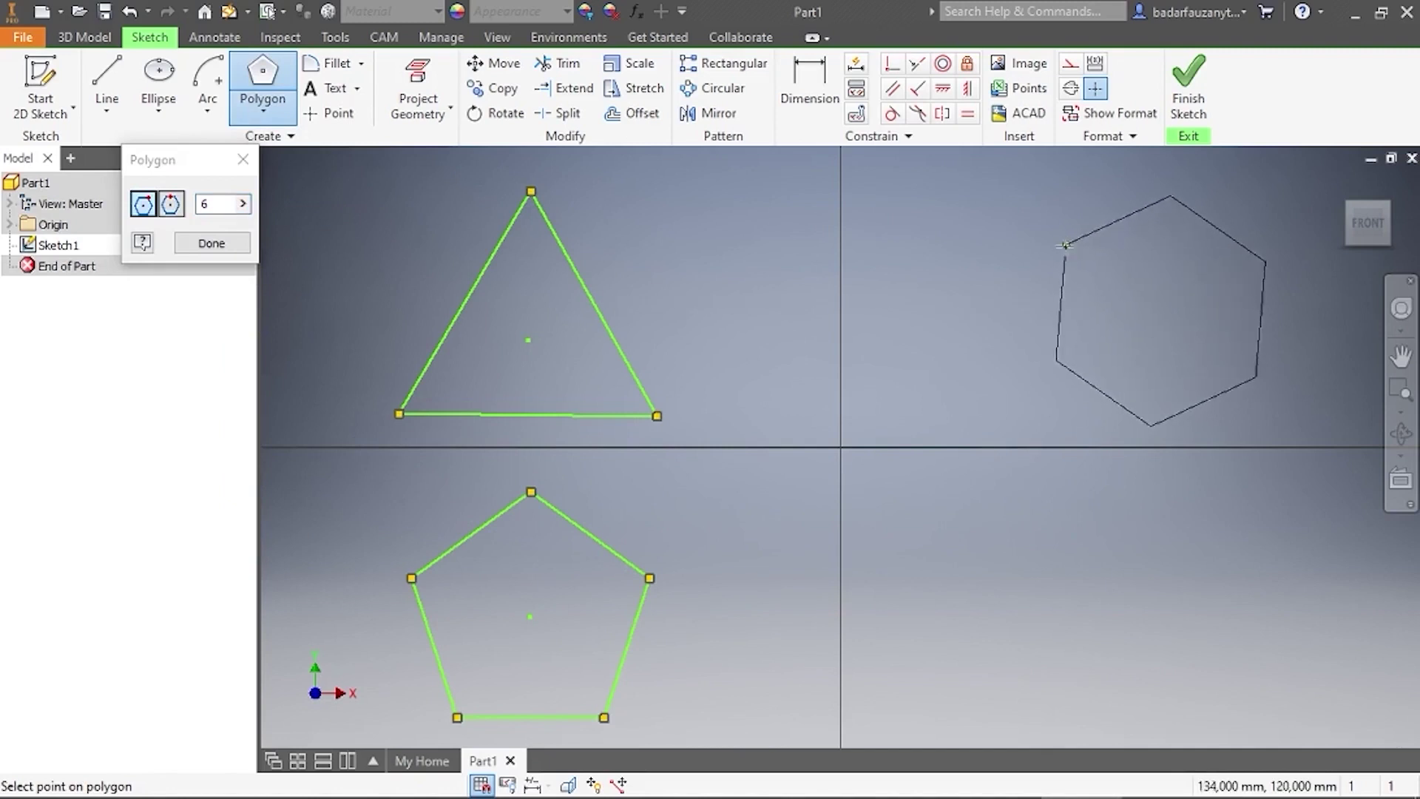
{"action": "left_click", "coordinate": [1057, 253]}
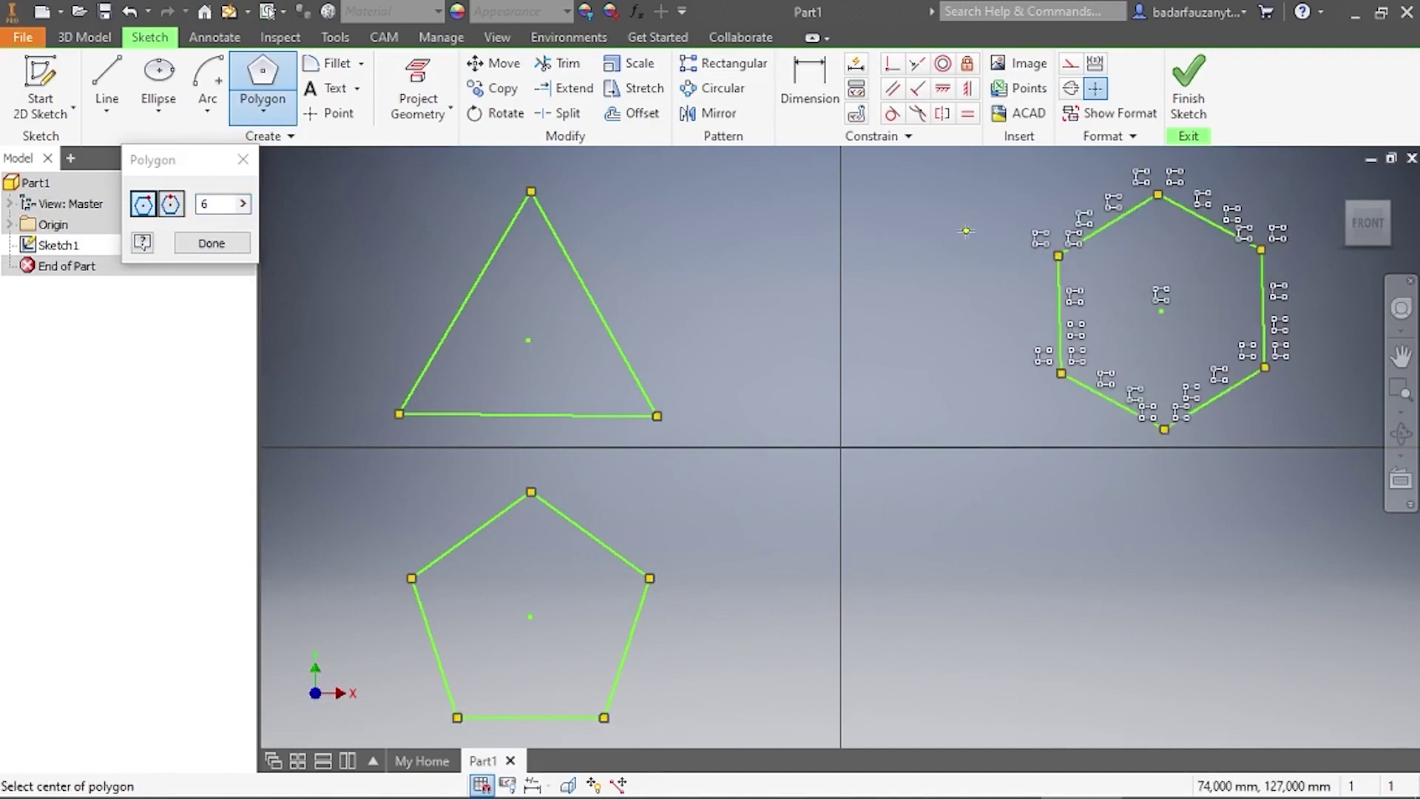
{"action": "right_click", "coordinate": [947, 243]}
{"action": "left_click", "coordinate": [1001, 241]}
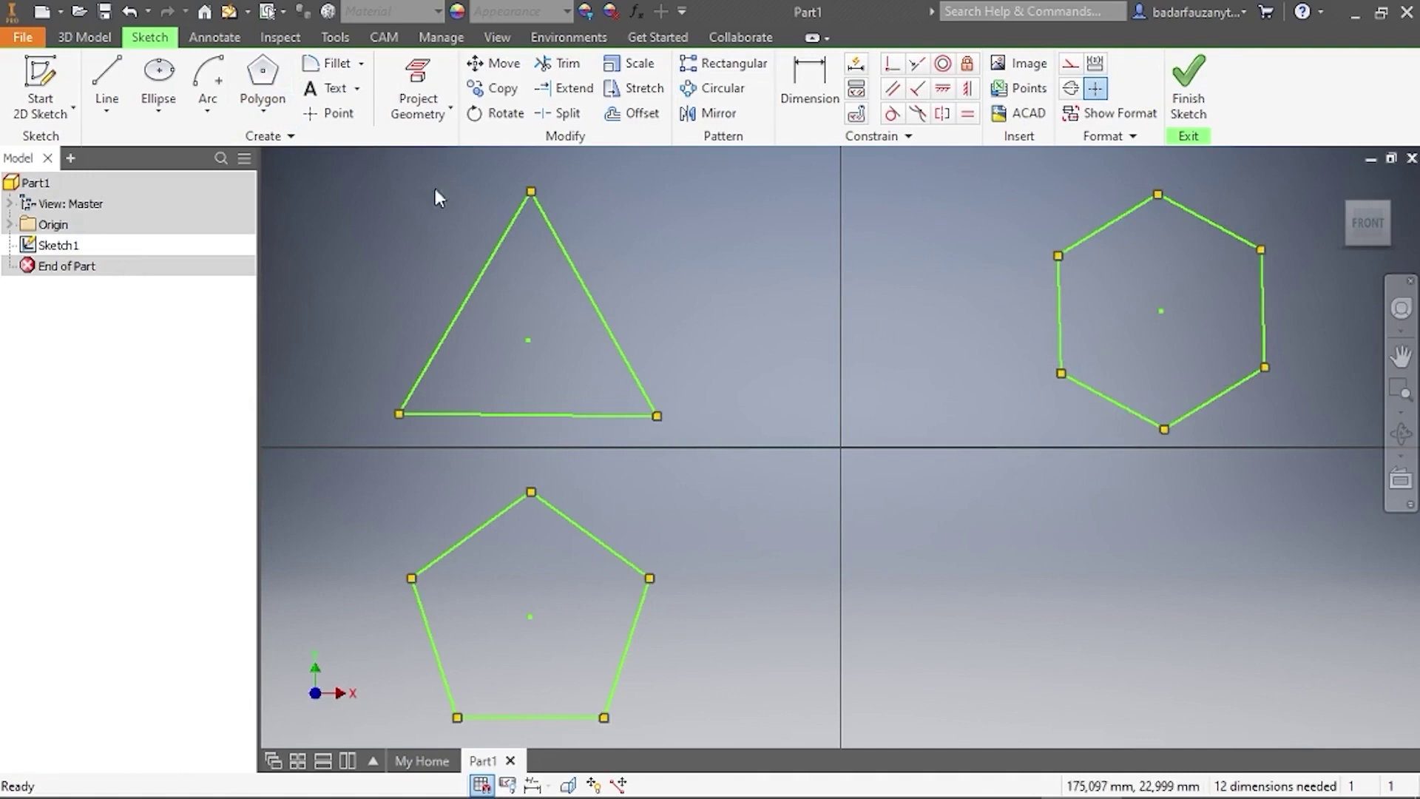
Draw a seven-sided polygon in the lower-right quadrant, below the hexagon and with its center level with the pentagon's center
{"action": "left_click", "coordinate": [263, 107]}
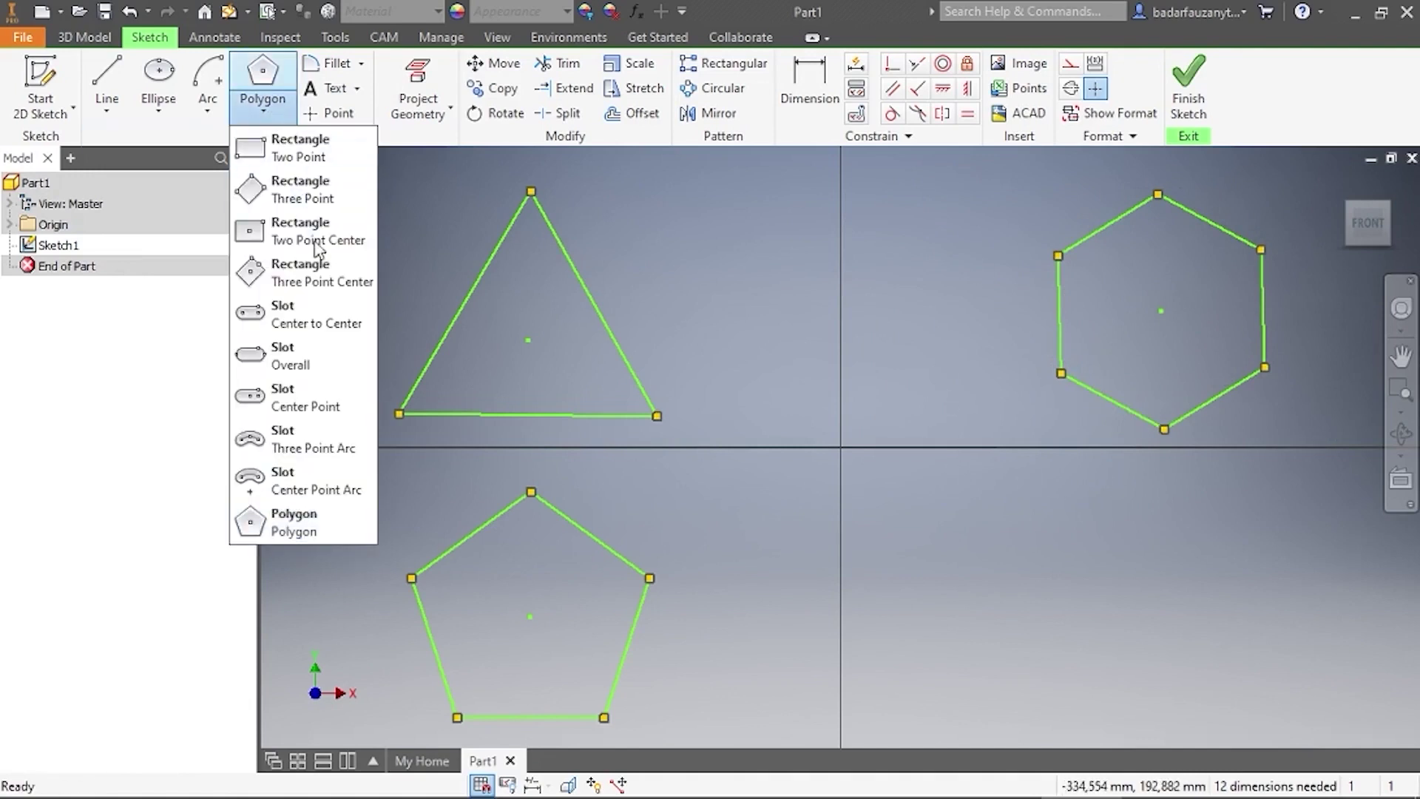
{"action": "left_click", "coordinate": [310, 521]}
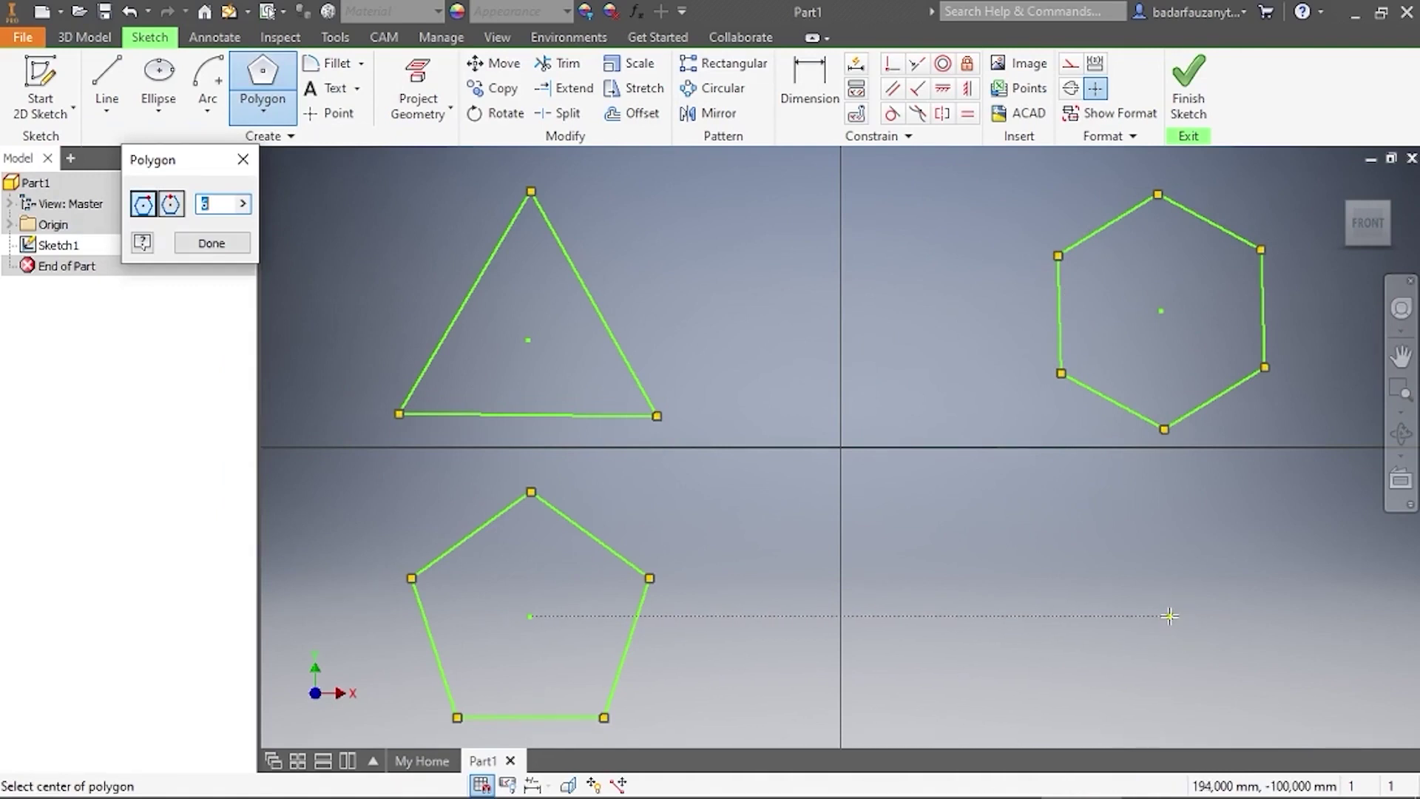
{"action": "type", "text": "7"}
{"action": "left_click", "coordinate": [1170, 616]}
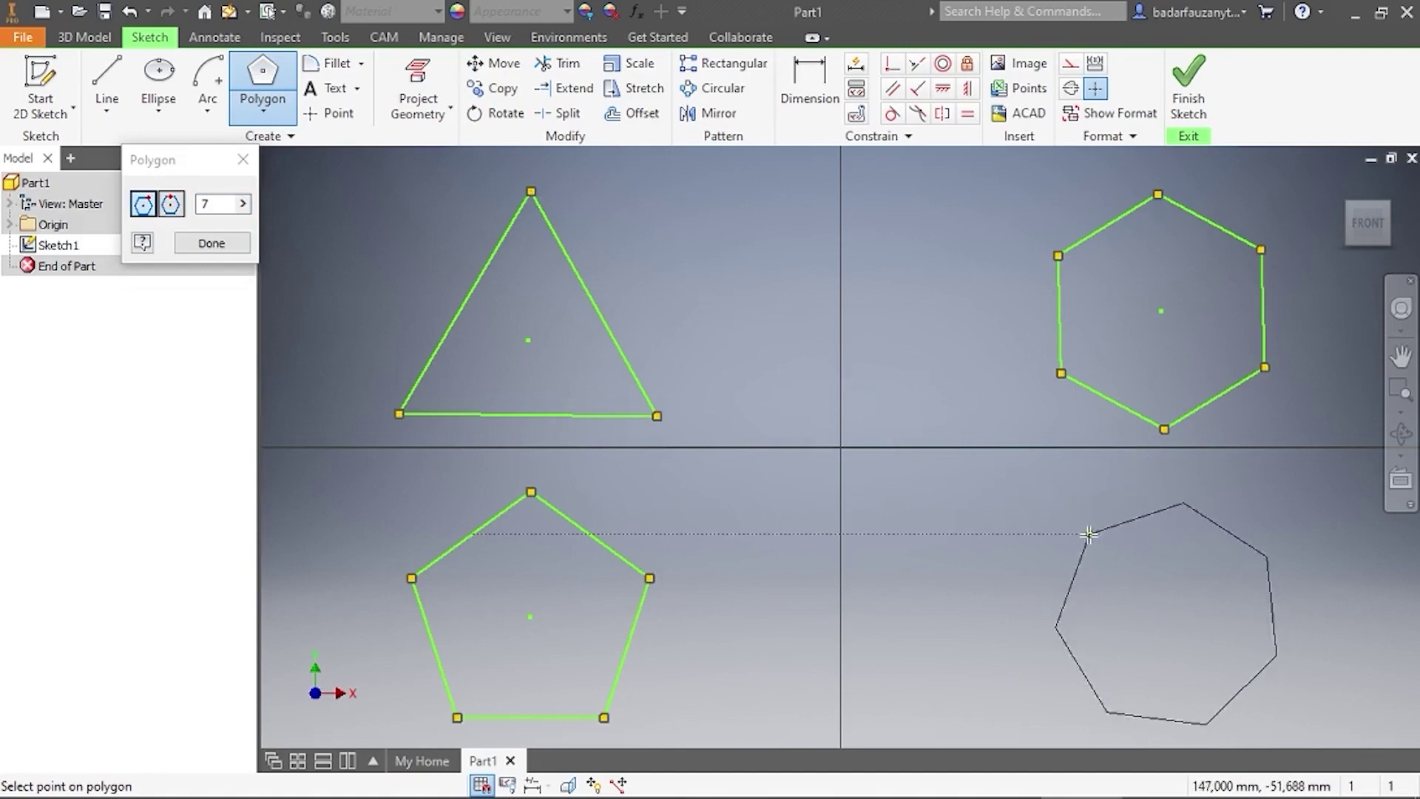
{"action": "left_click", "coordinate": [1076, 548]}
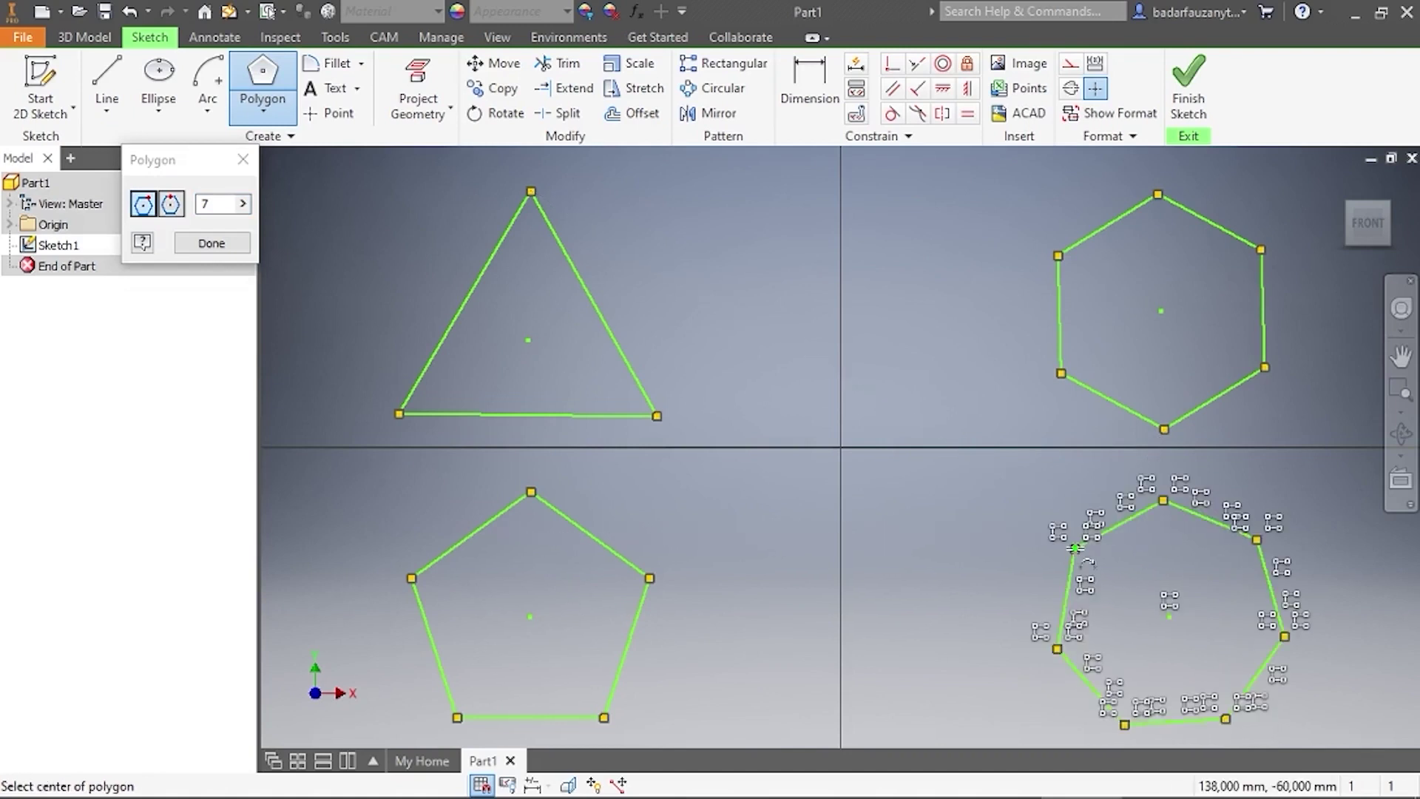
{"action": "right_click", "coordinate": [1080, 548]}
{"action": "left_click", "coordinate": [1142, 548]}
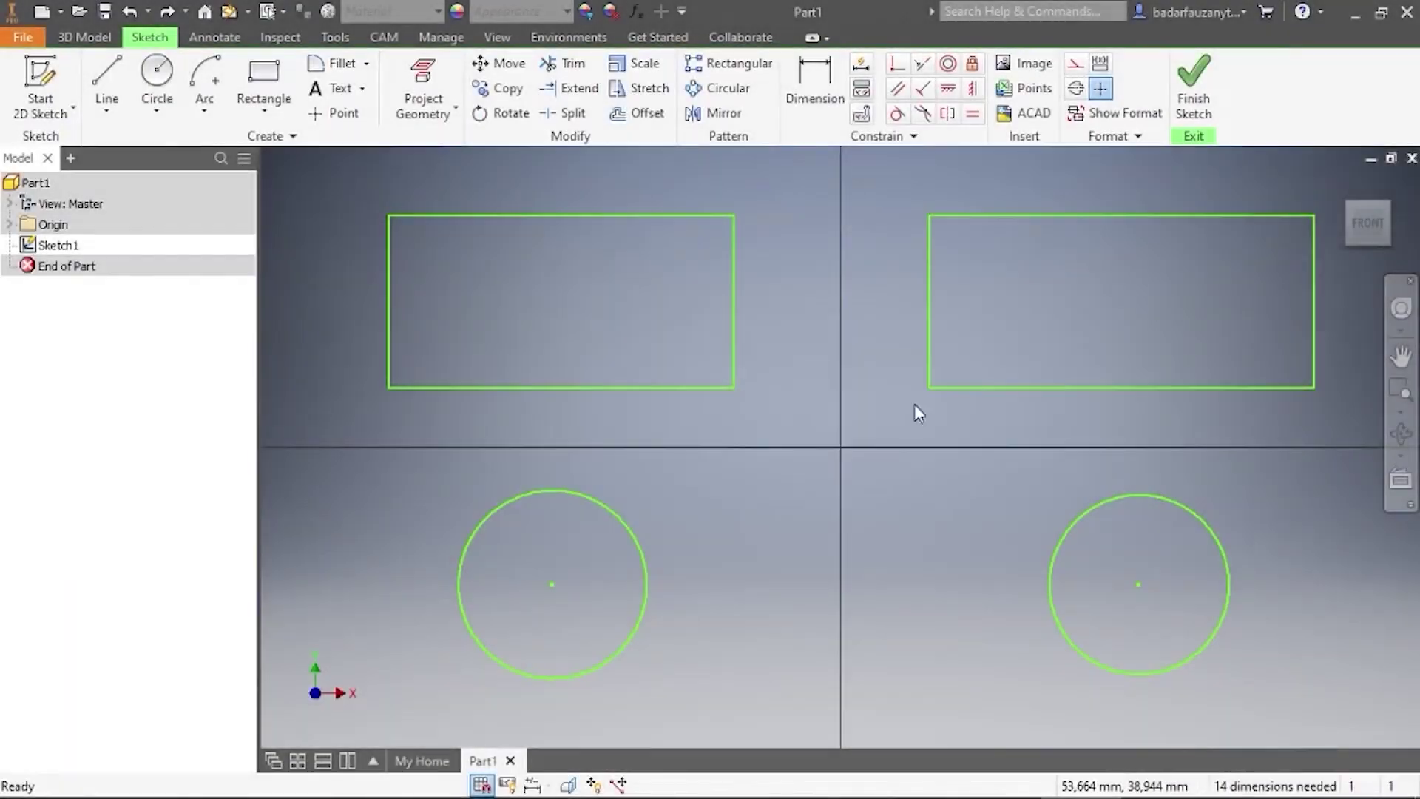
Fillet all four corners of the upper-left rectangle with a 20 mm radius
{"action": "left_click", "coordinate": [337, 65]}
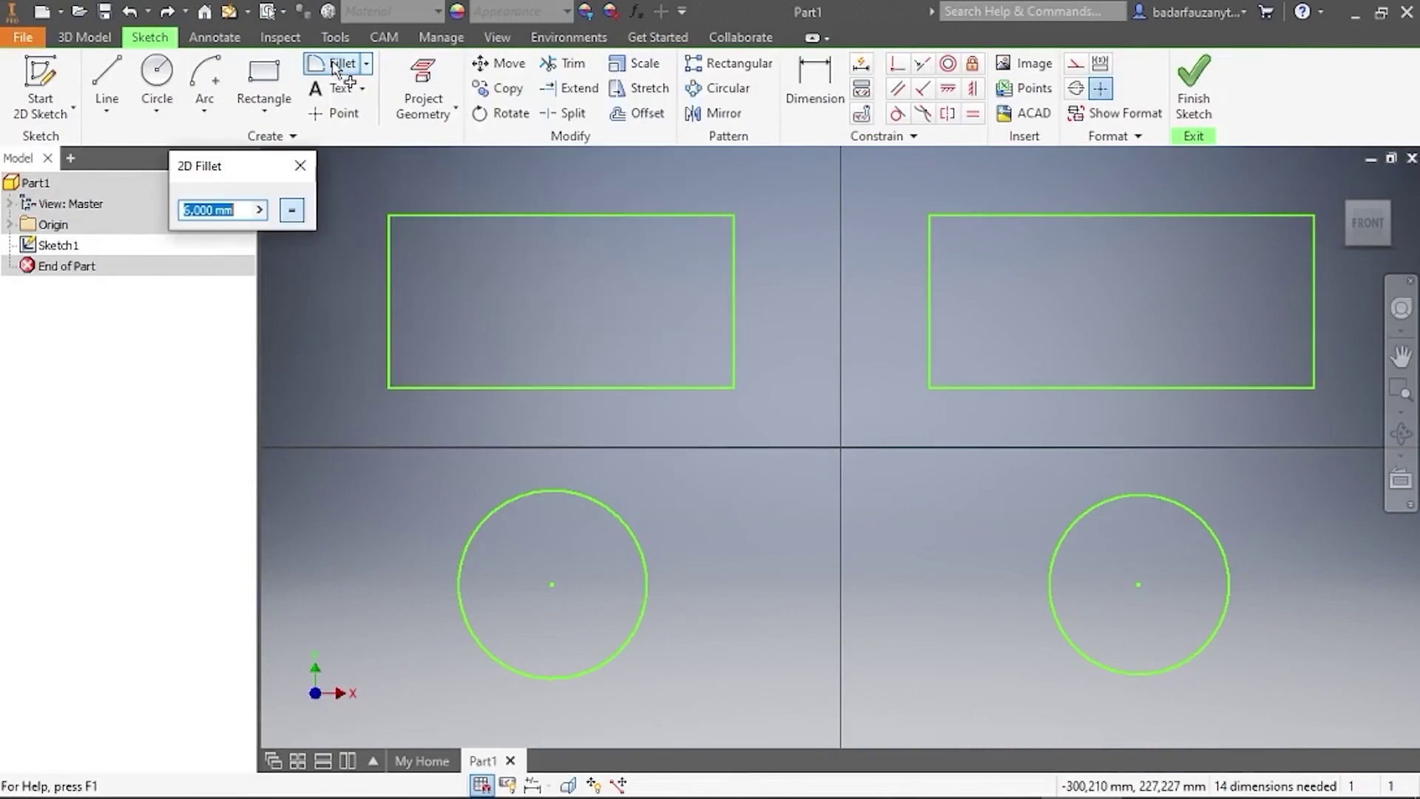
{"action": "left_click", "coordinate": [190, 211]}
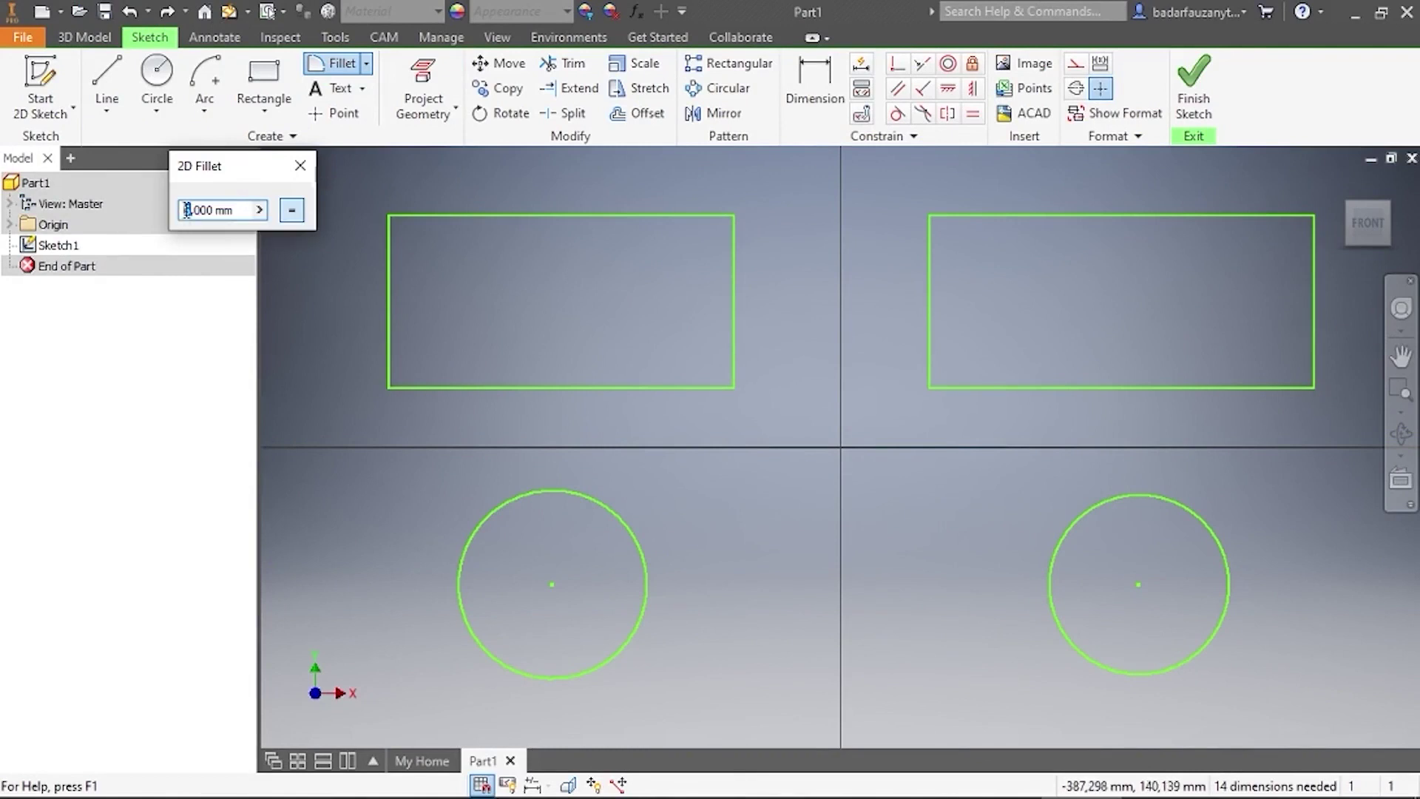
{"action": "type", "text": "20"}
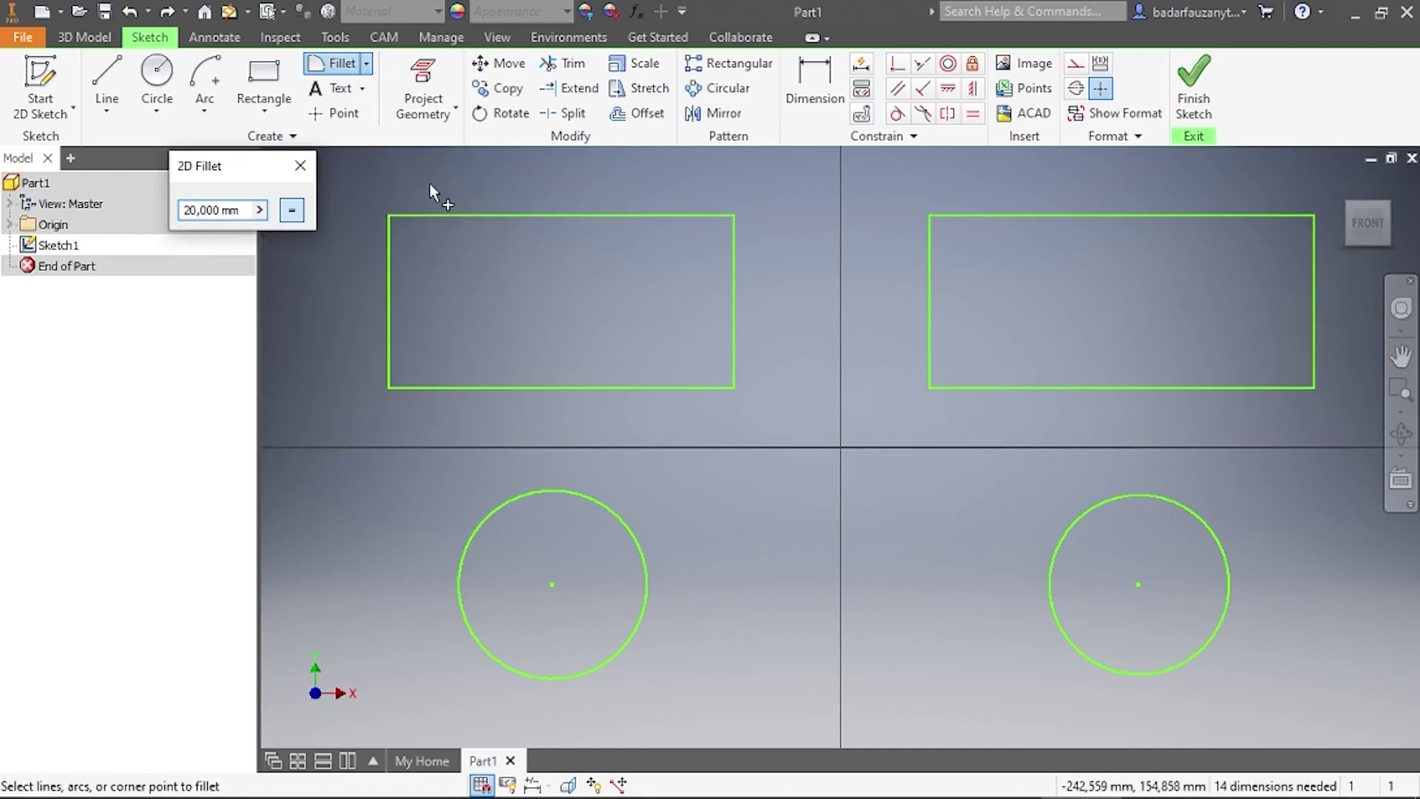
{"action": "left_click_drag", "start_coordinate": [284, 161], "coordinate": [215, 159]}
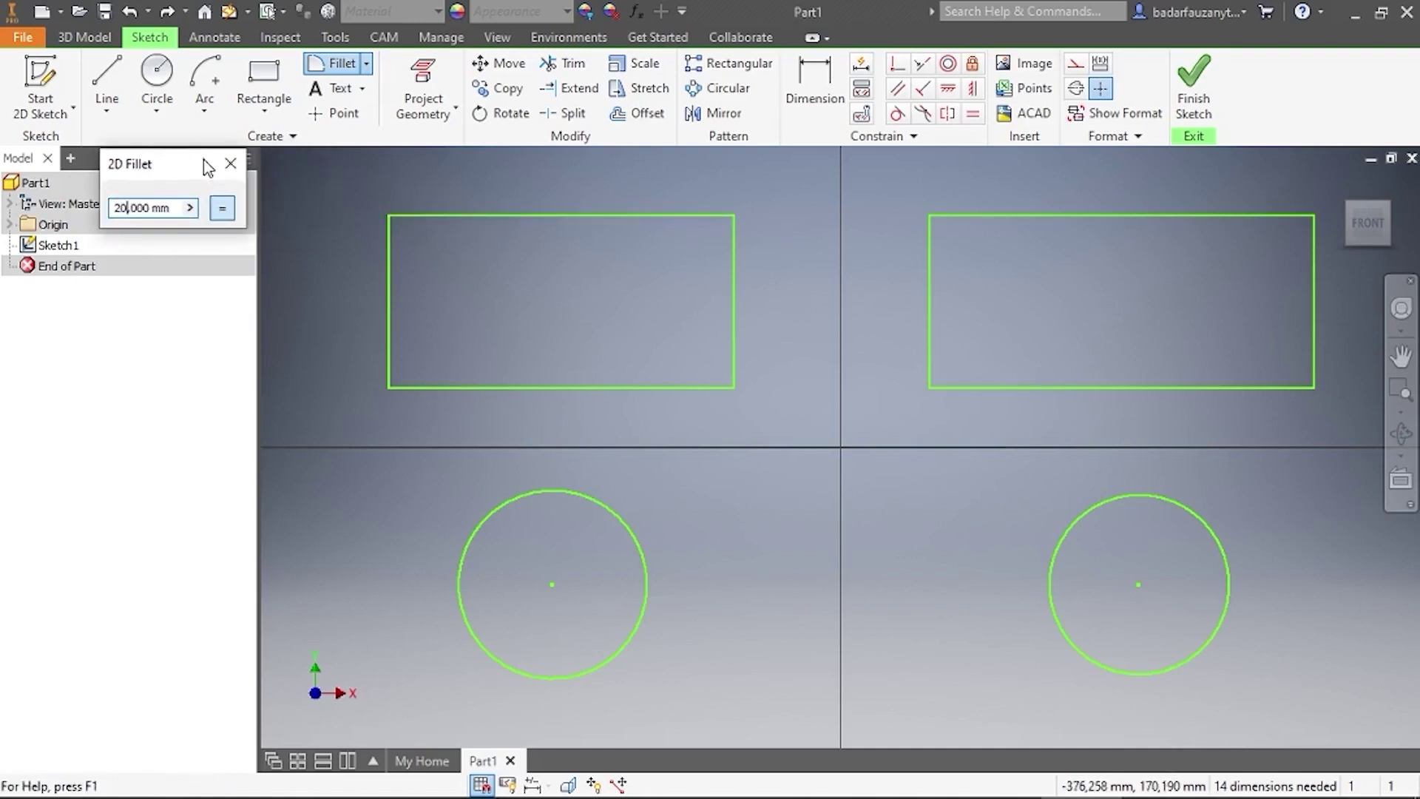
{"action": "left_click", "coordinate": [463, 216]}
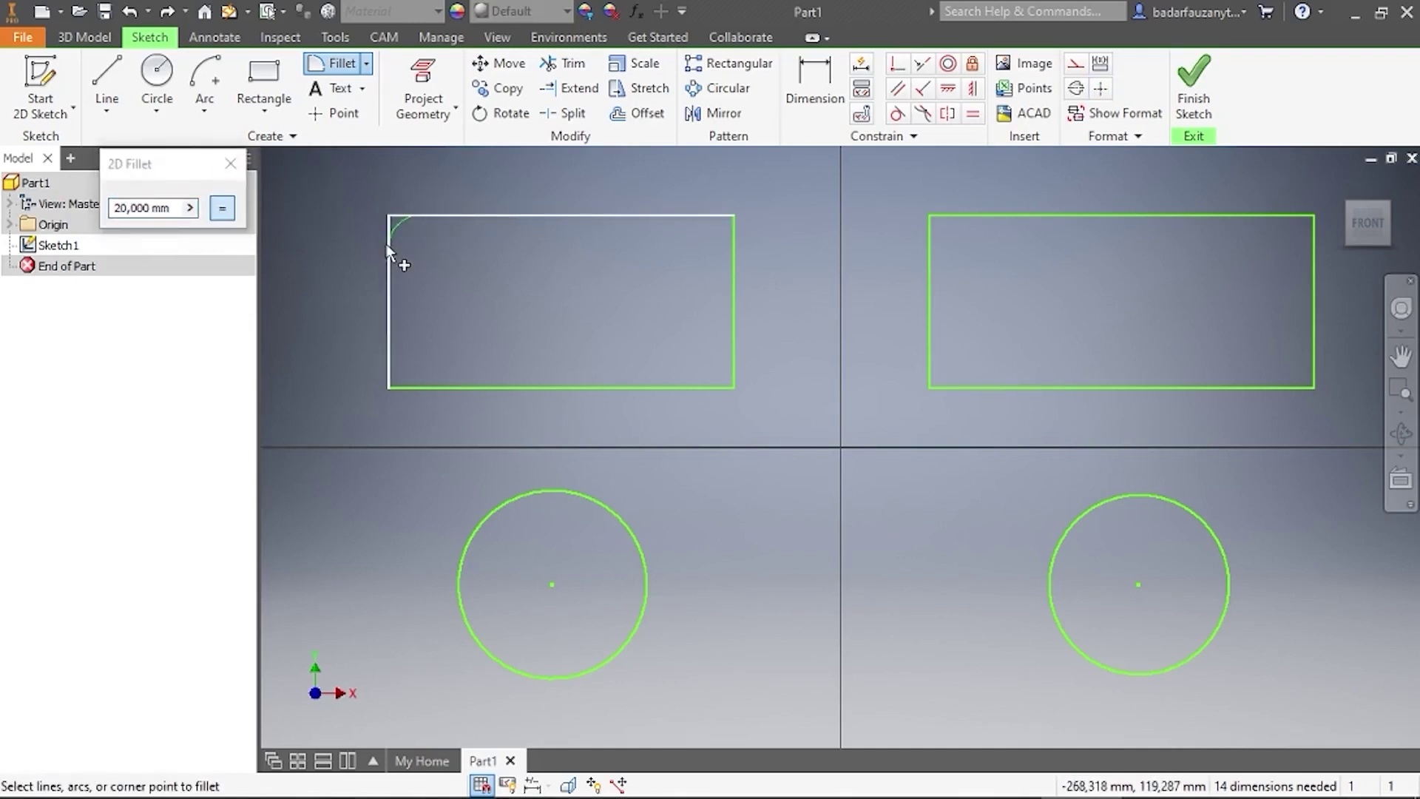
{"action": "left_click", "coordinate": [388, 250]}
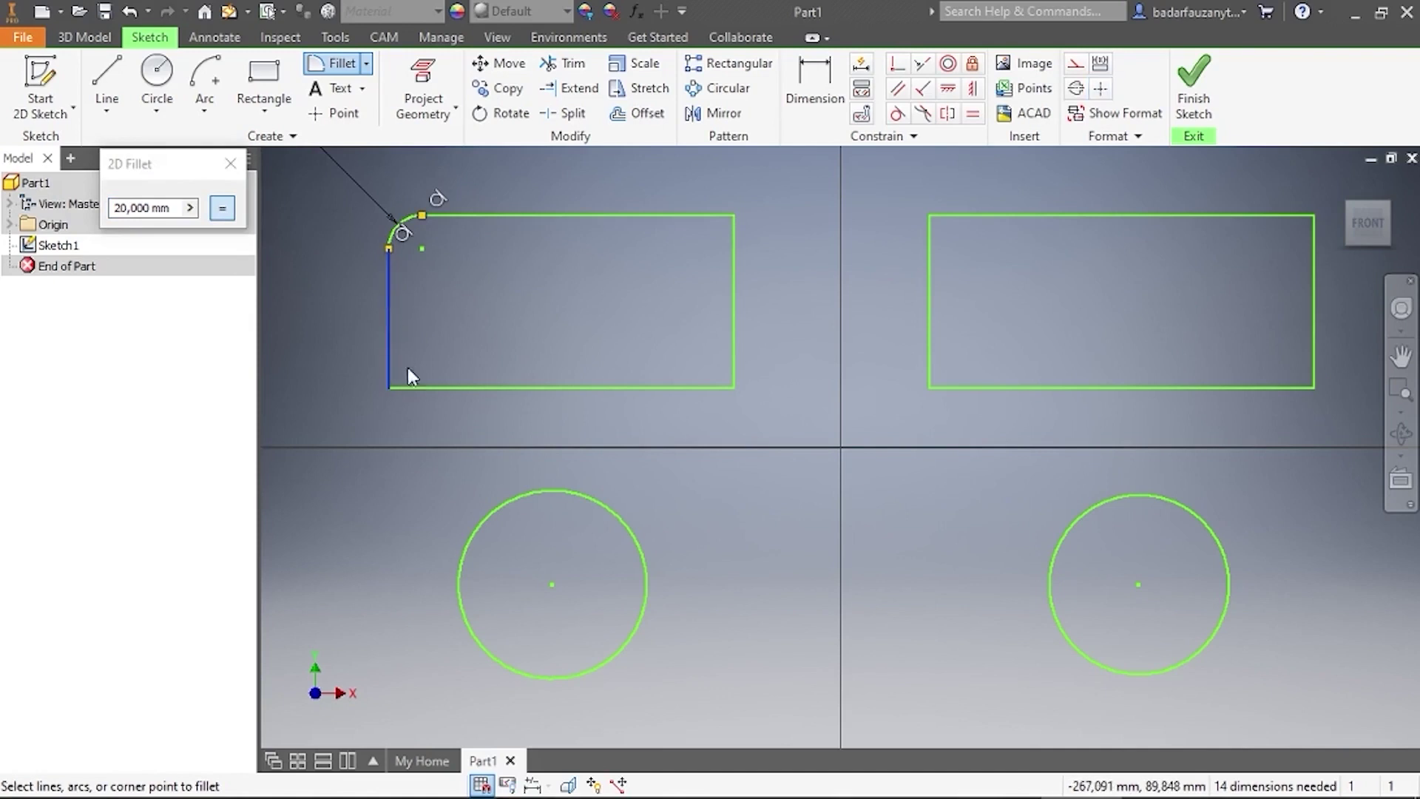
{"action": "left_click", "coordinate": [424, 389]}
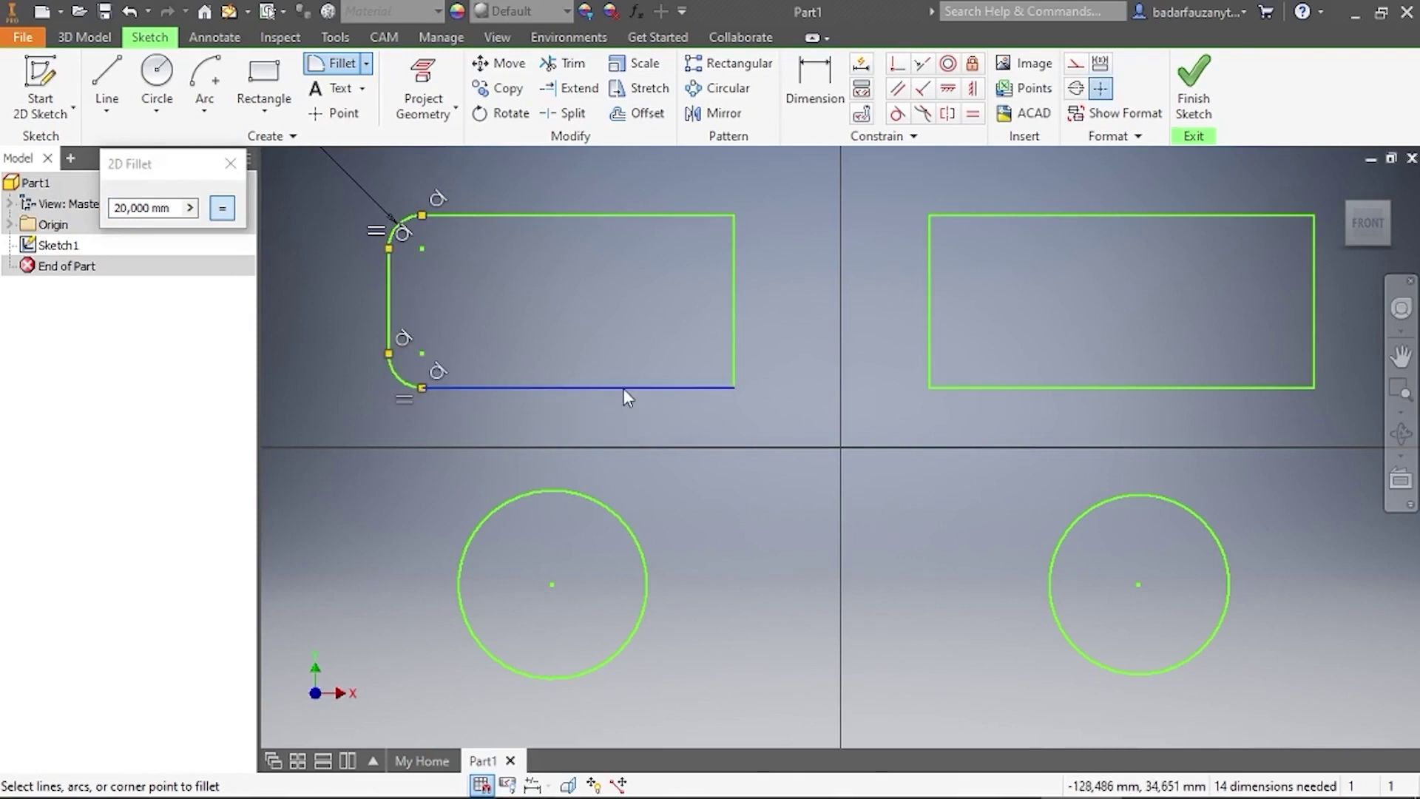
{"action": "left_click", "coordinate": [724, 387]}
{"action": "left_click", "coordinate": [733, 334]}
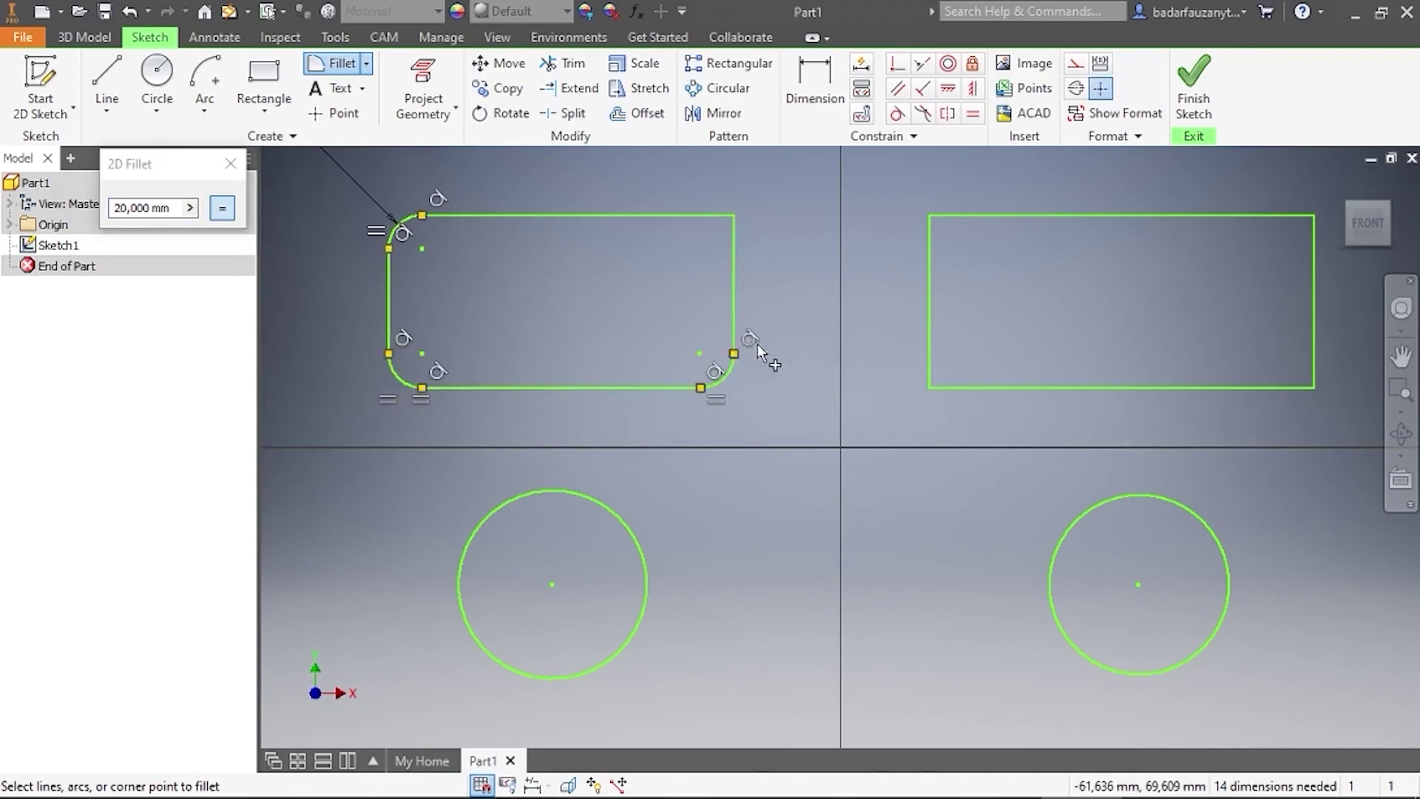
{"action": "left_click", "coordinate": [732, 289]}
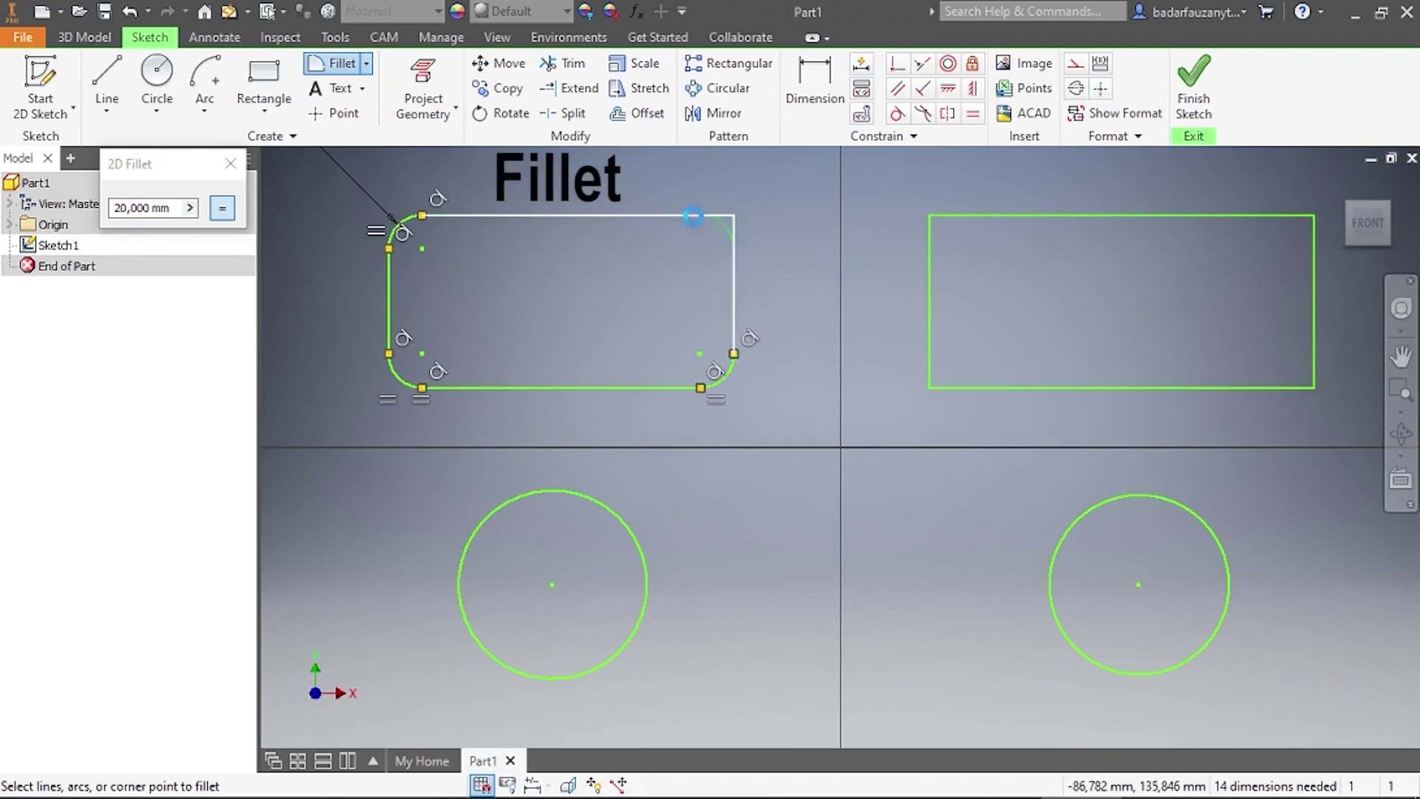
{"action": "left_click", "coordinate": [698, 215]}
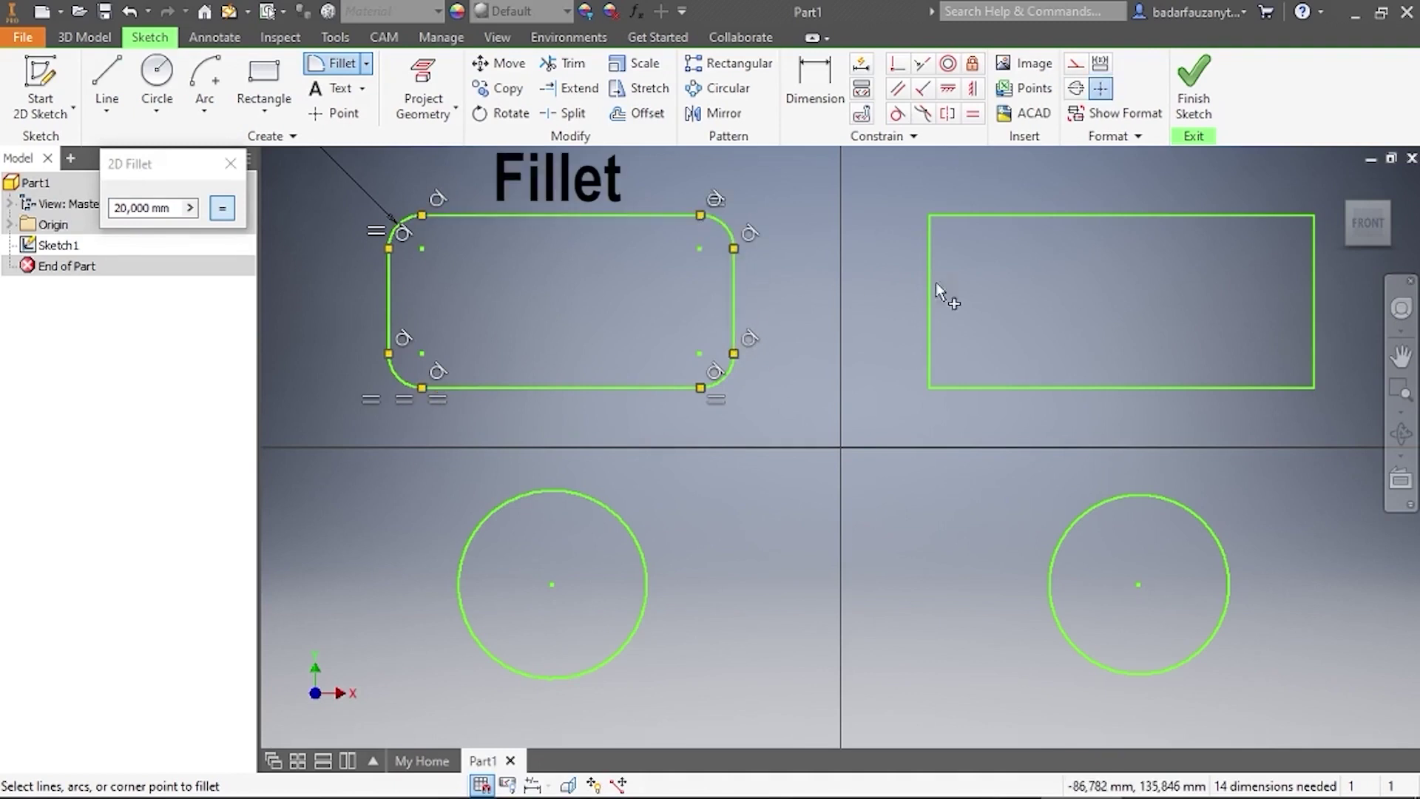
{"action": "left_click", "coordinate": [230, 163]}
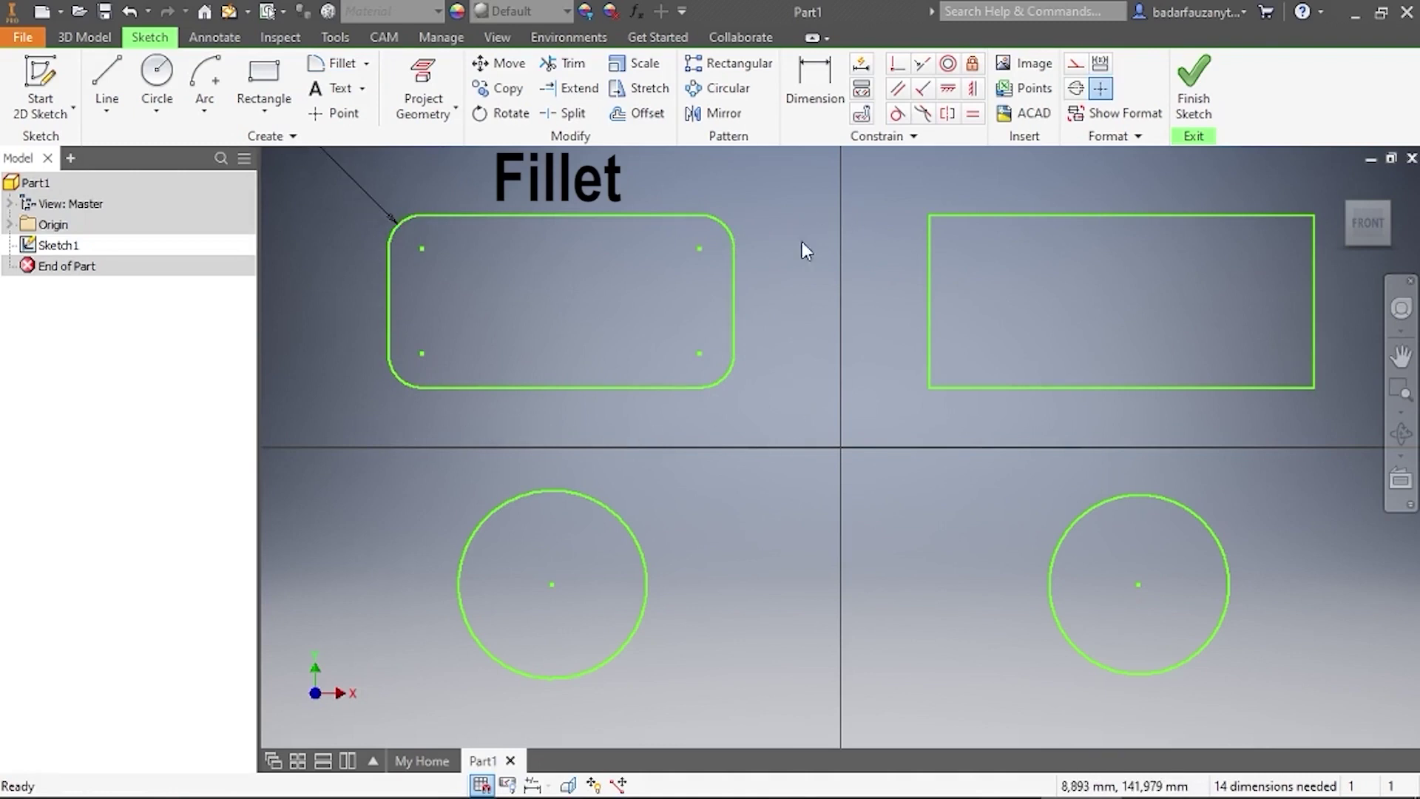
Chamfer all four corners of the upper-right rectangle with an equal distance of 20 mm
{"action": "left_click", "coordinate": [367, 64]}
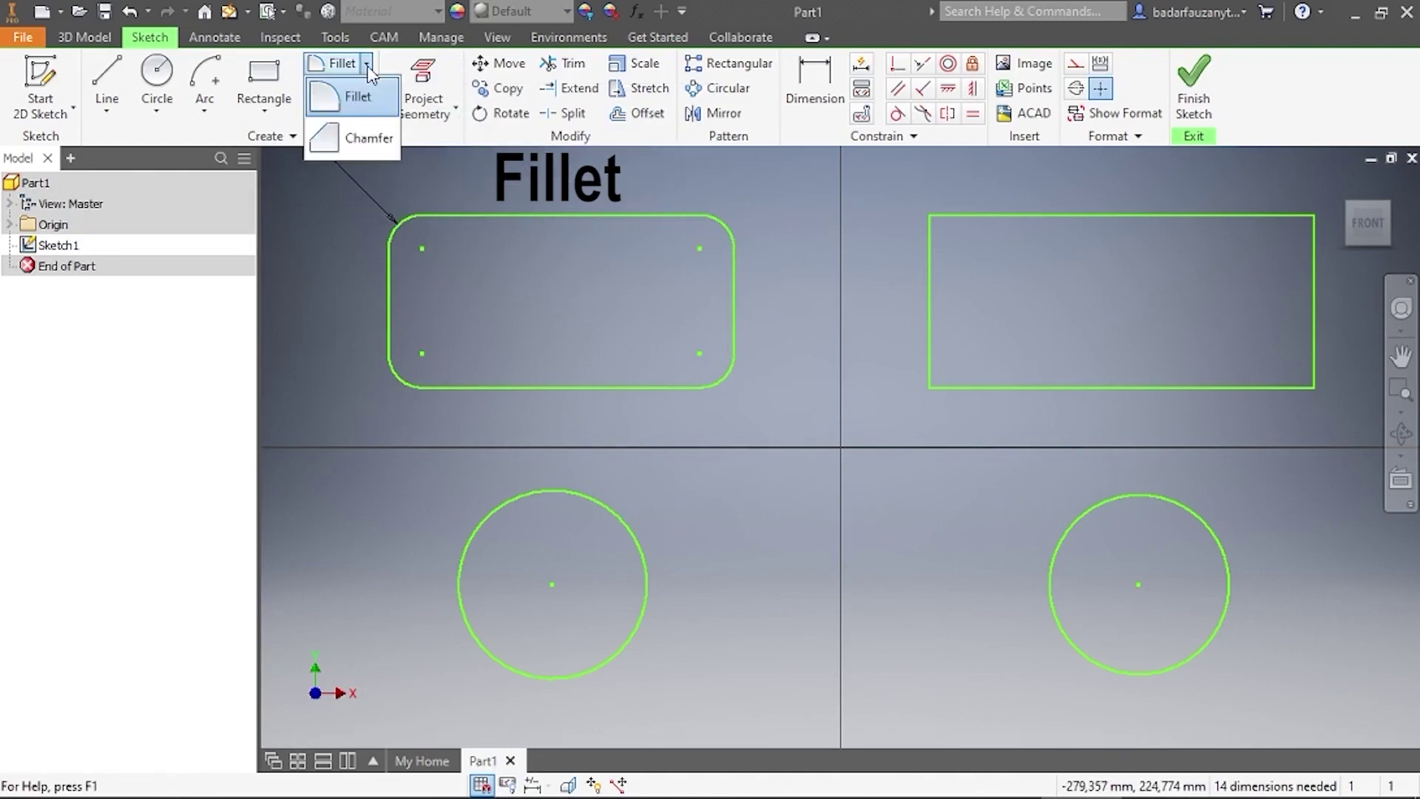
{"action": "left_click", "coordinate": [364, 140]}
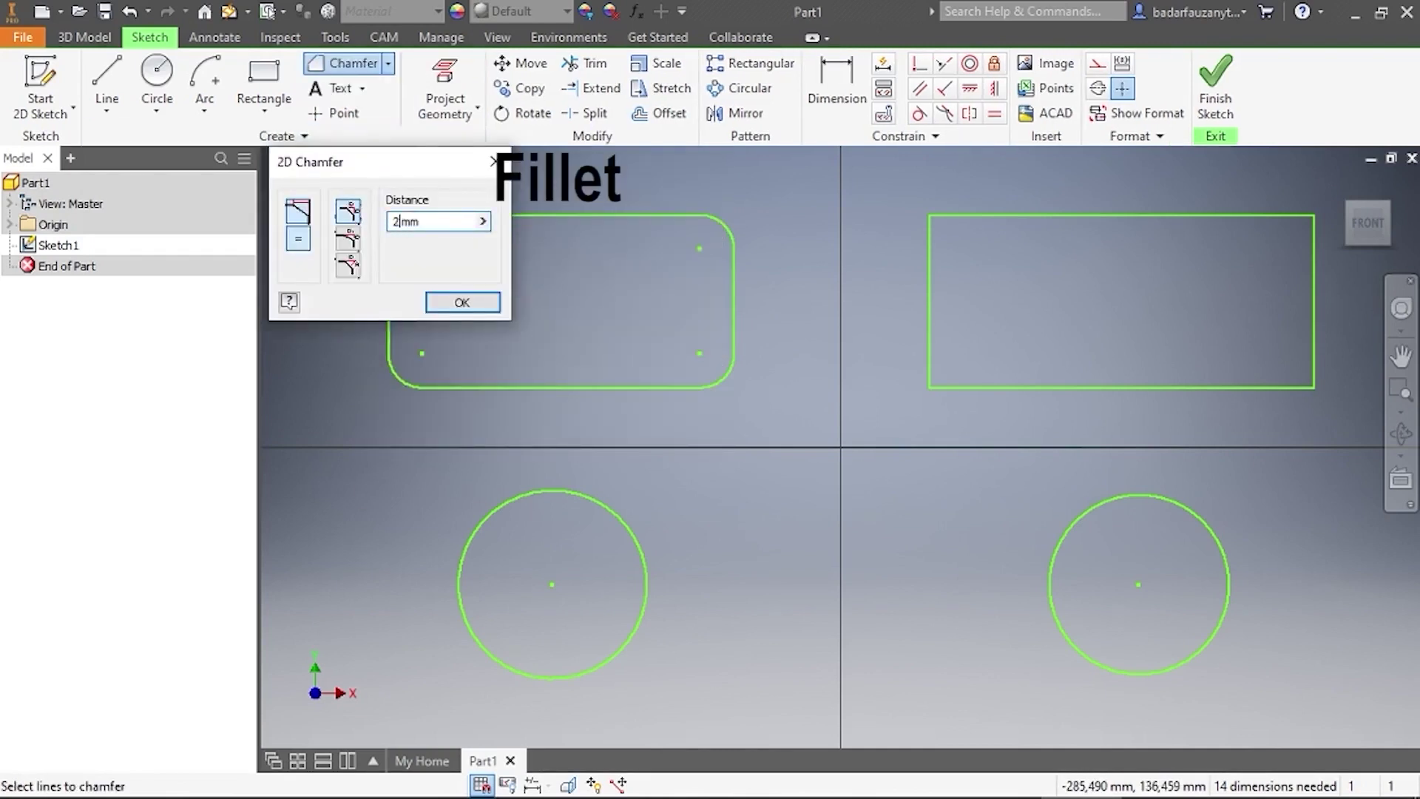
{"action": "left_click", "coordinate": [994, 214]}
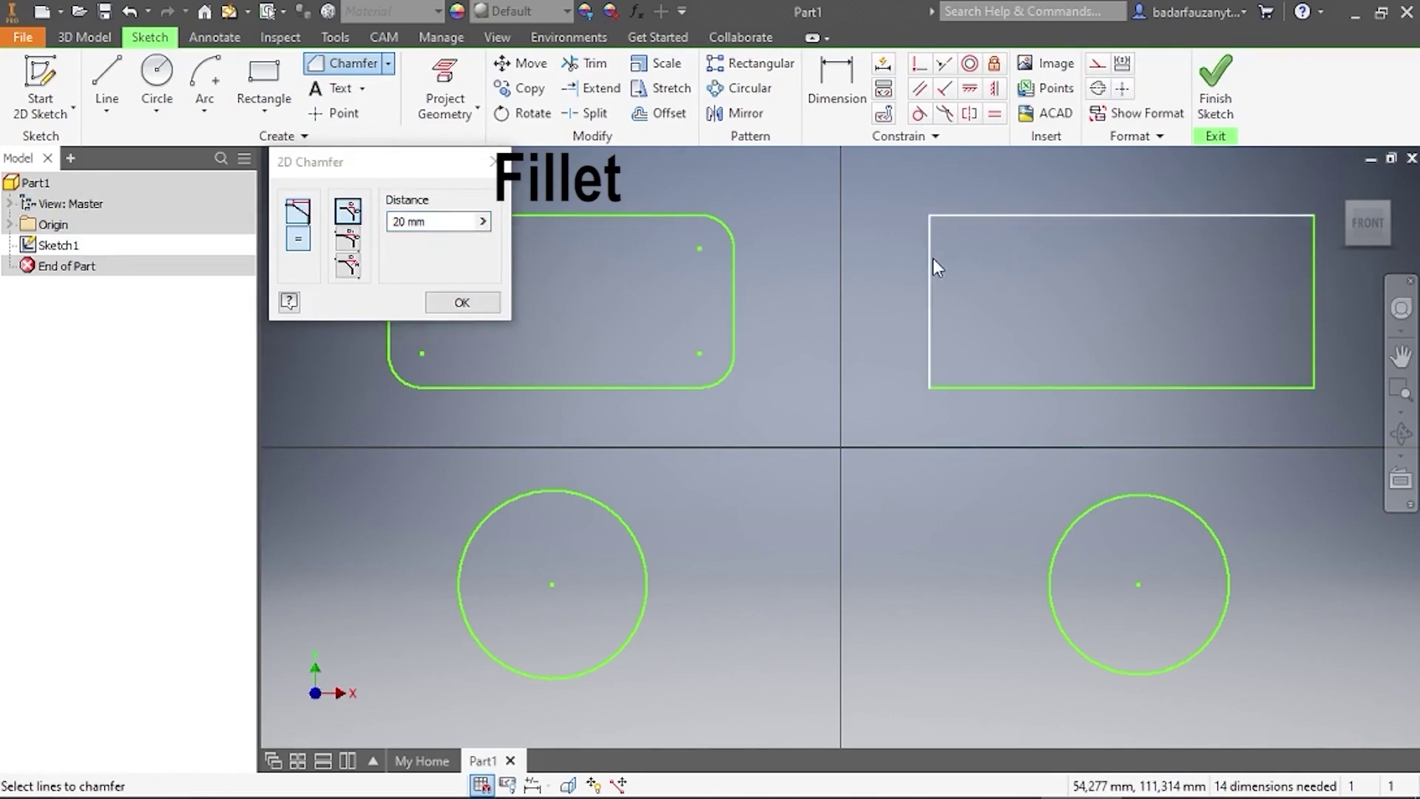
{"action": "left_click", "coordinate": [932, 258]}
{"action": "left_click", "coordinate": [928, 316]}
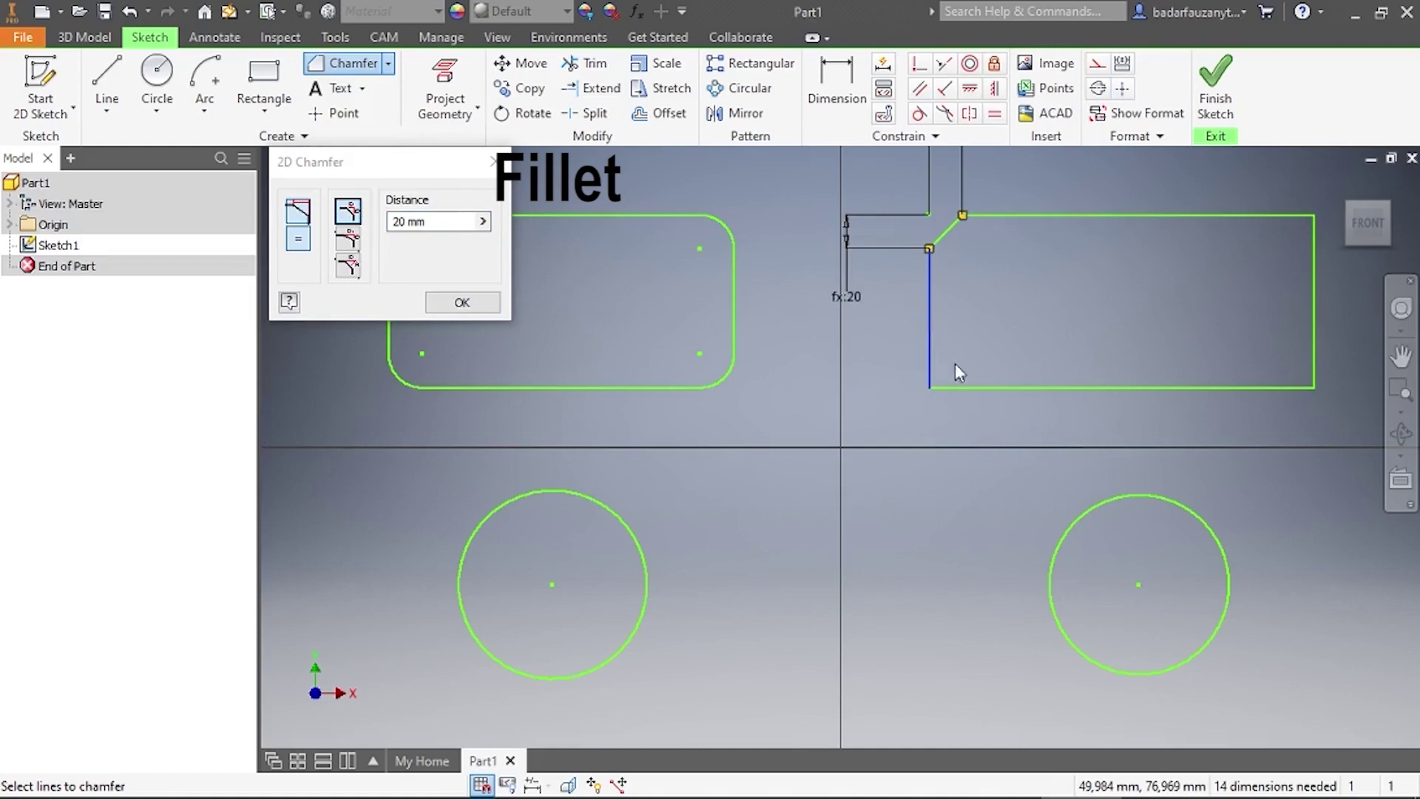
{"action": "left_click", "coordinate": [998, 387]}
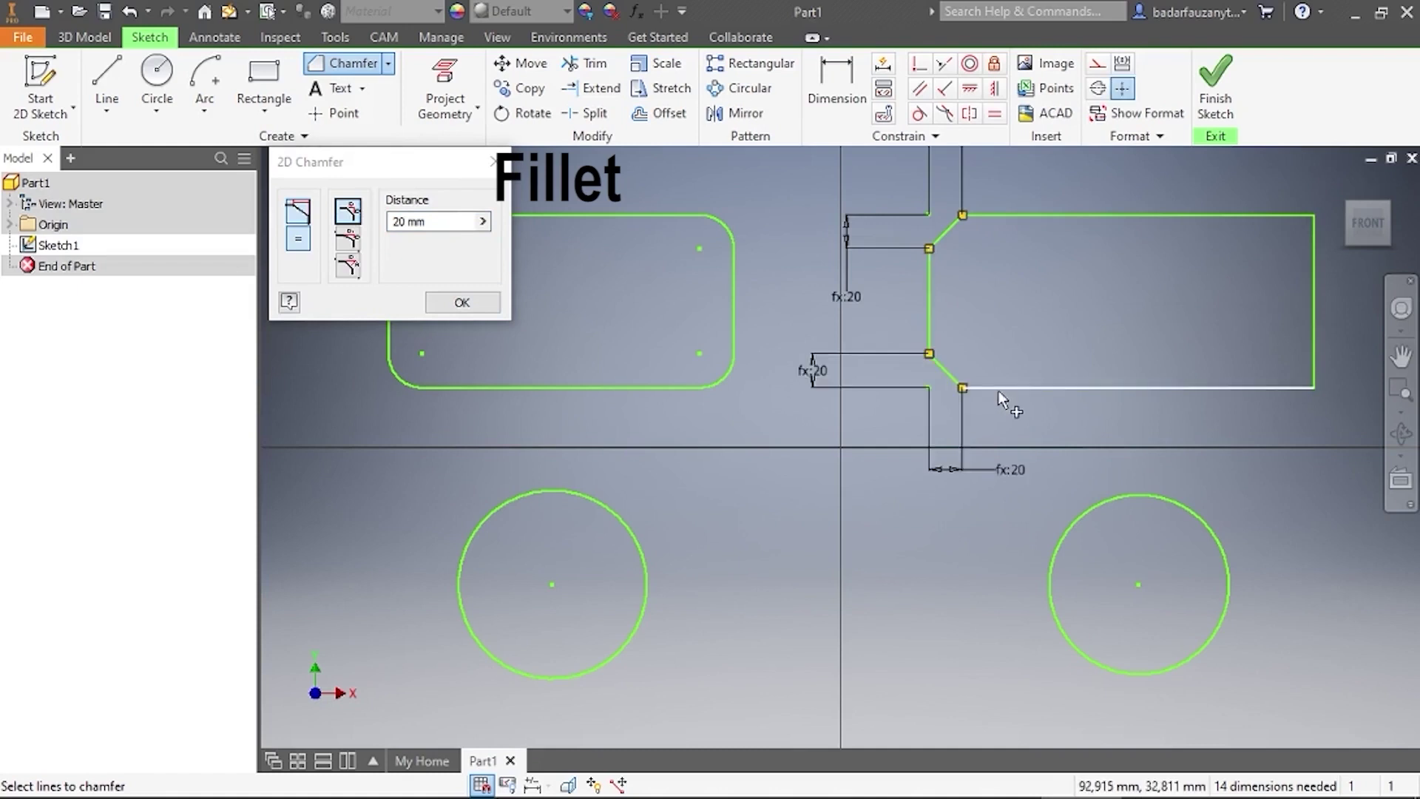
{"action": "left_click", "coordinate": [1245, 387]}
{"action": "left_click", "coordinate": [1312, 335]}
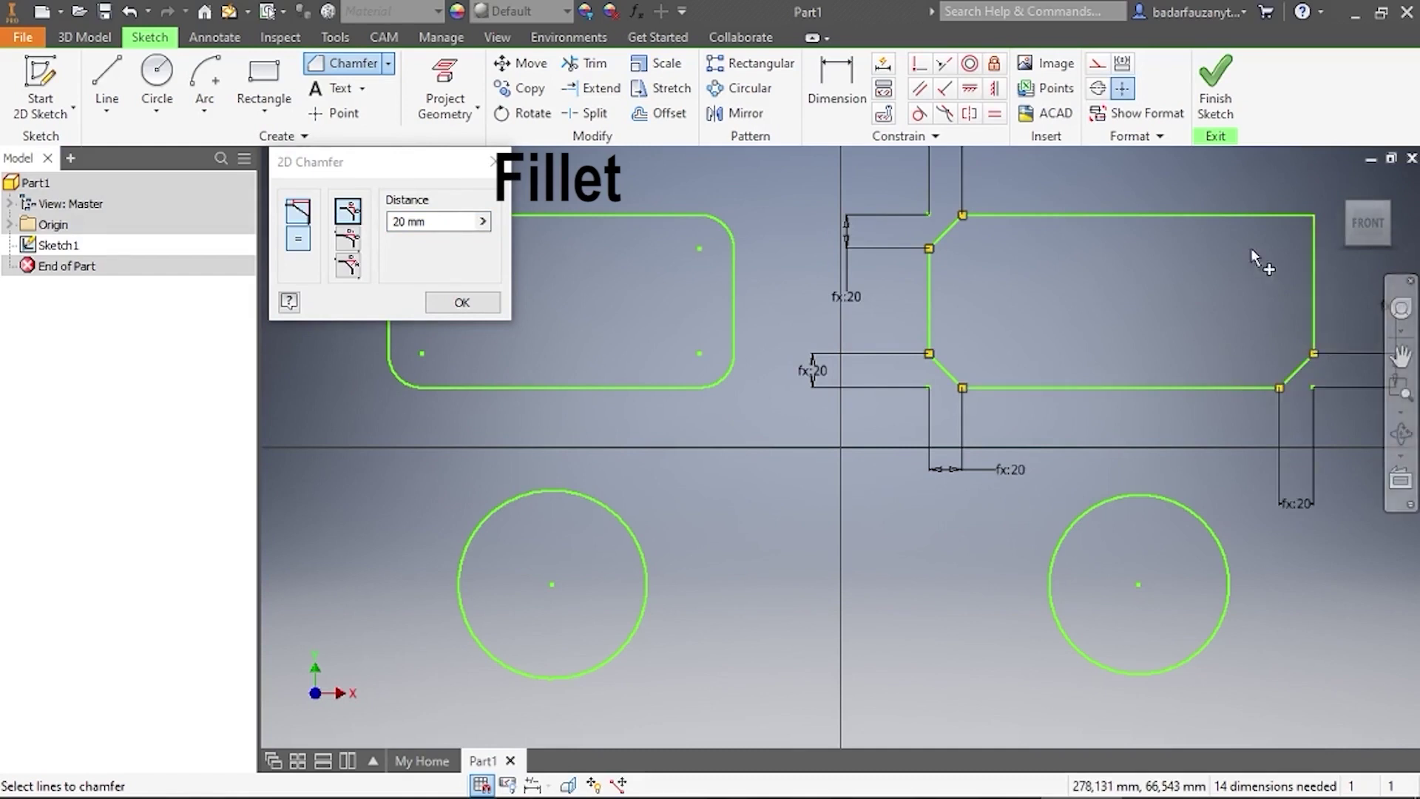
{"action": "left_click", "coordinate": [1312, 254]}
{"action": "left_click", "coordinate": [1257, 215]}
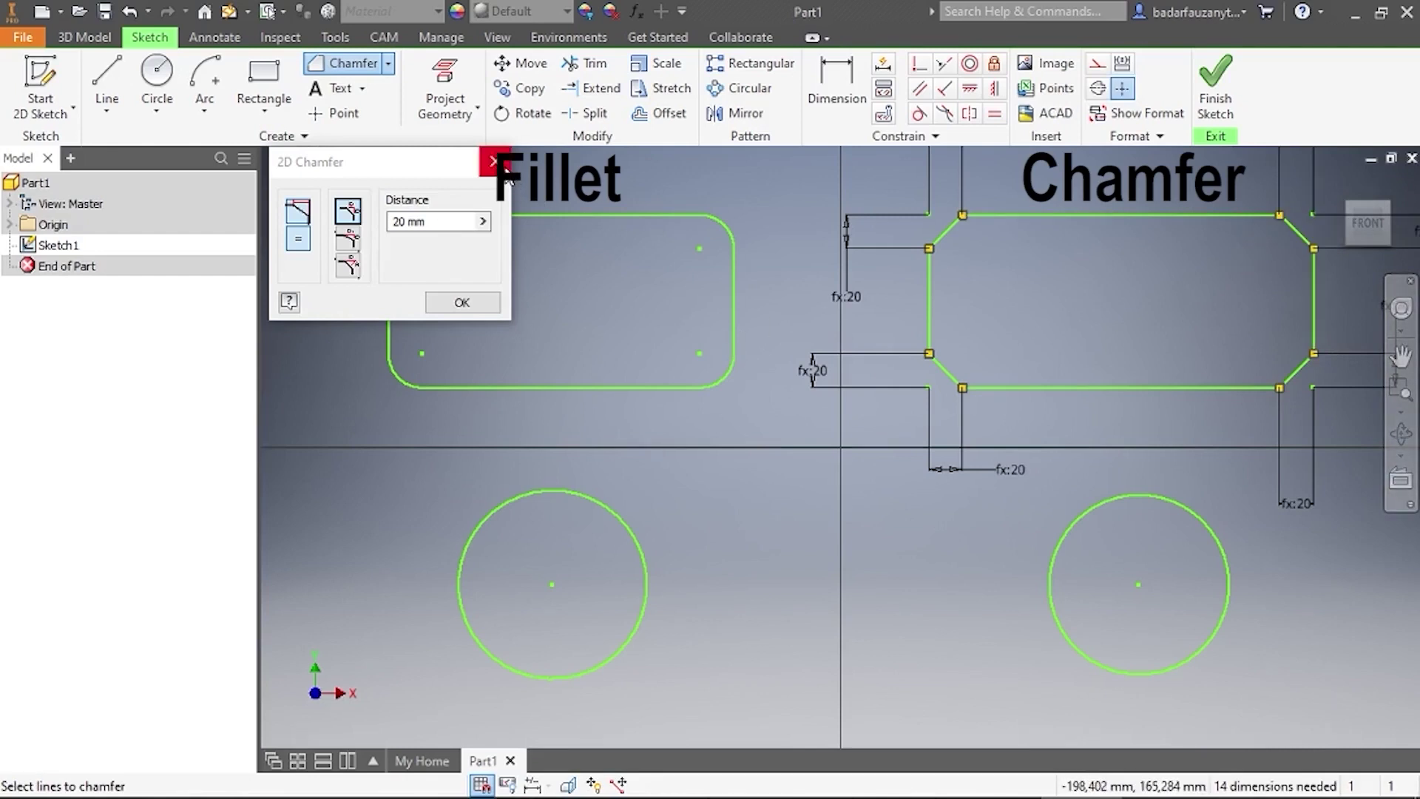
{"action": "left_click", "coordinate": [481, 304]}
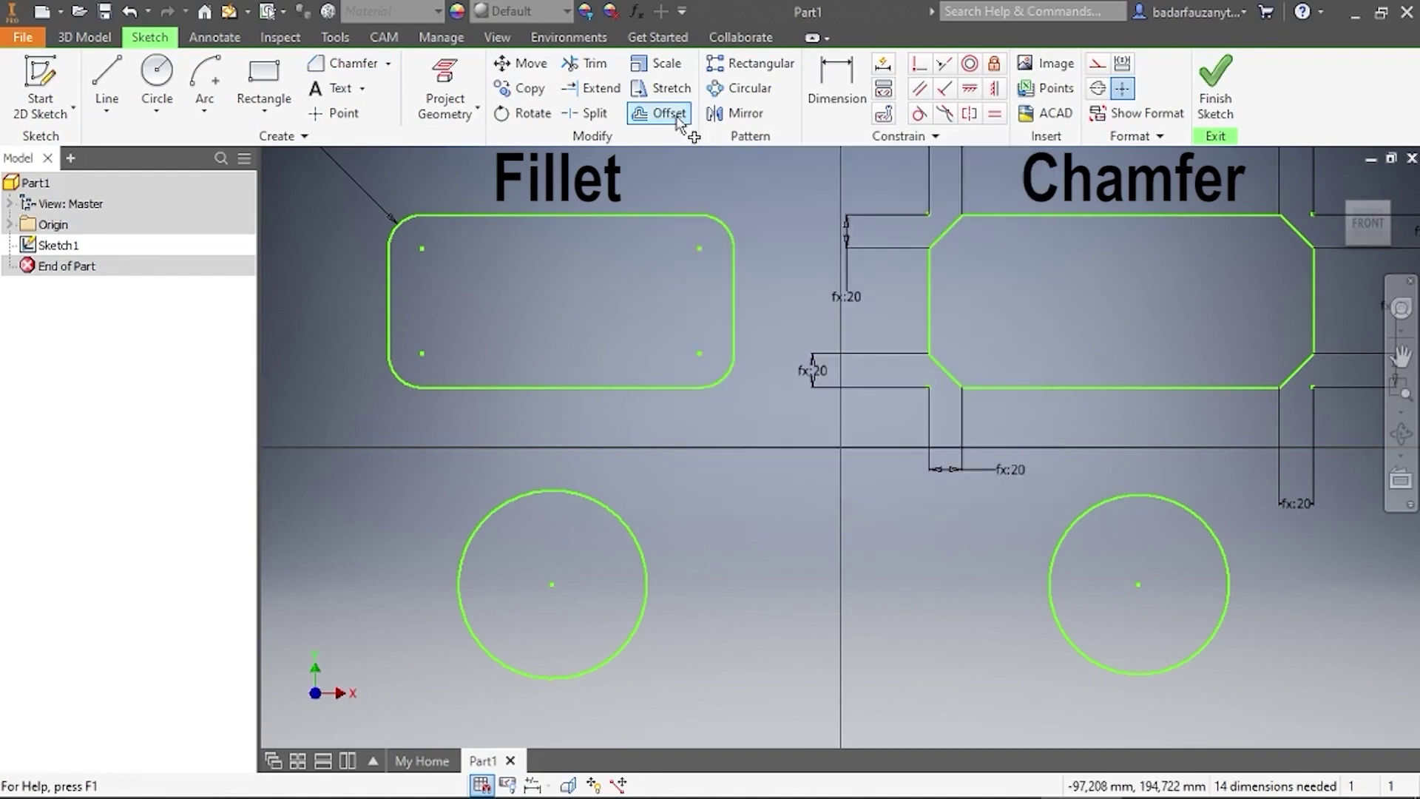
Offset the lower-right circle inward by about 15 mm
{"action": "left_click", "coordinate": [669, 113]}
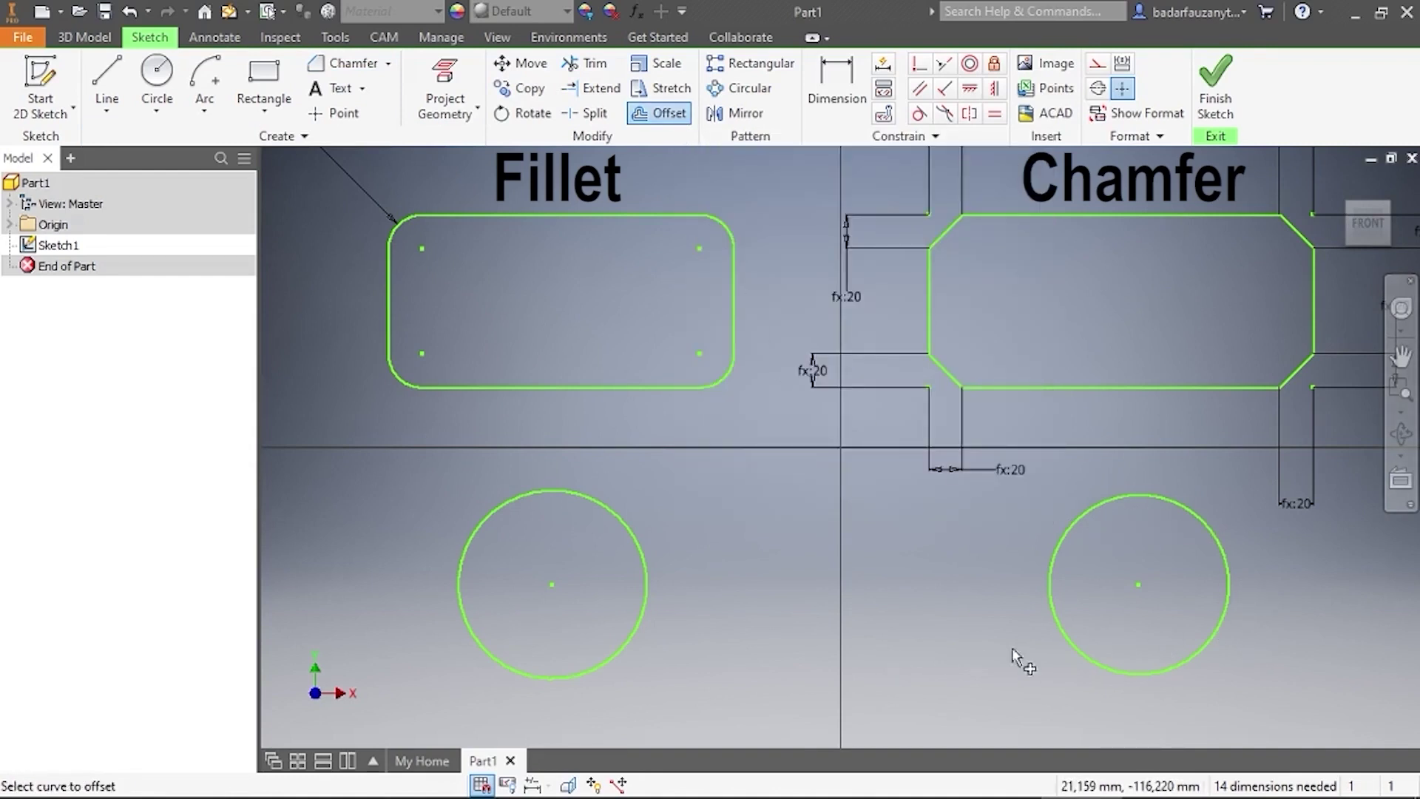
{"action": "left_click", "coordinate": [1062, 633]}
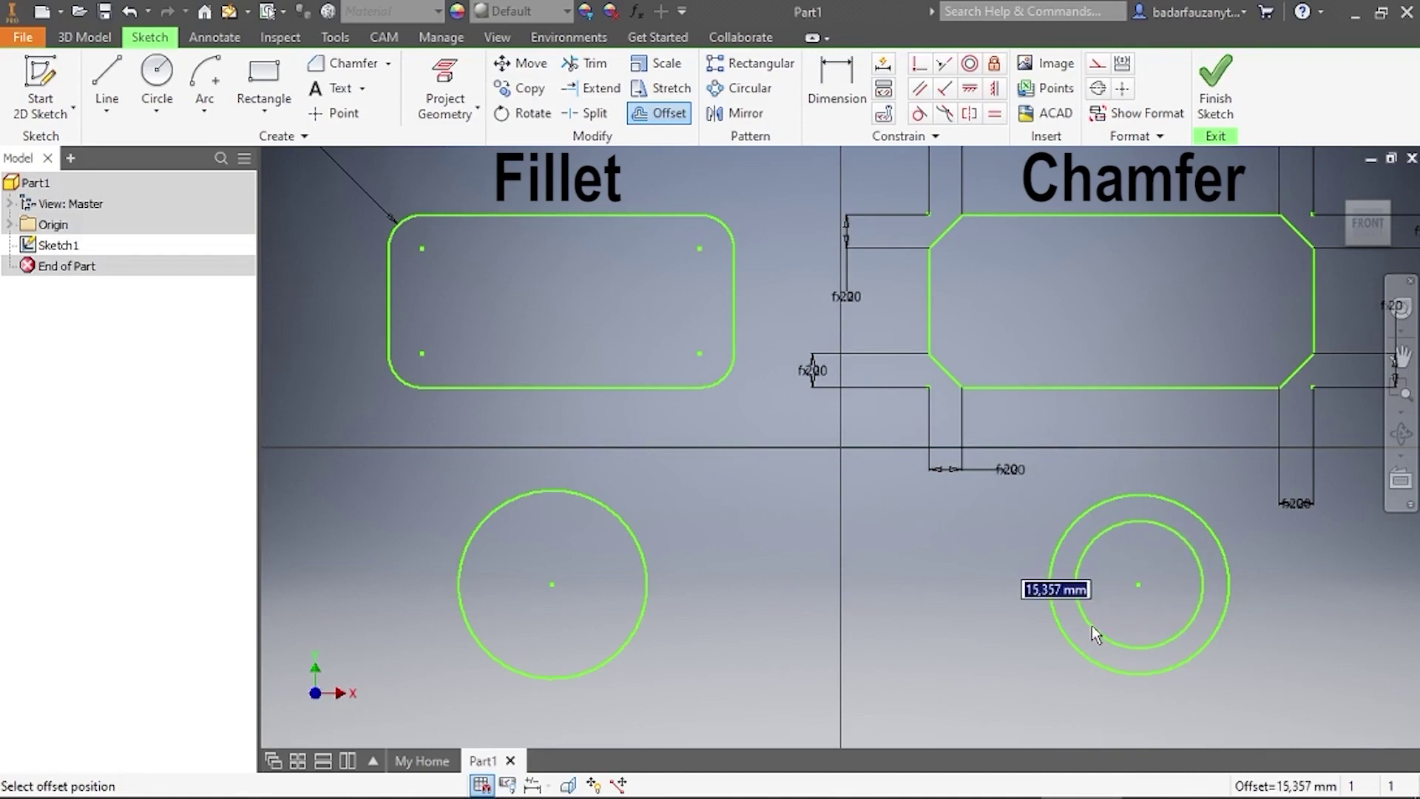
{"action": "left_click", "coordinate": [1092, 624]}
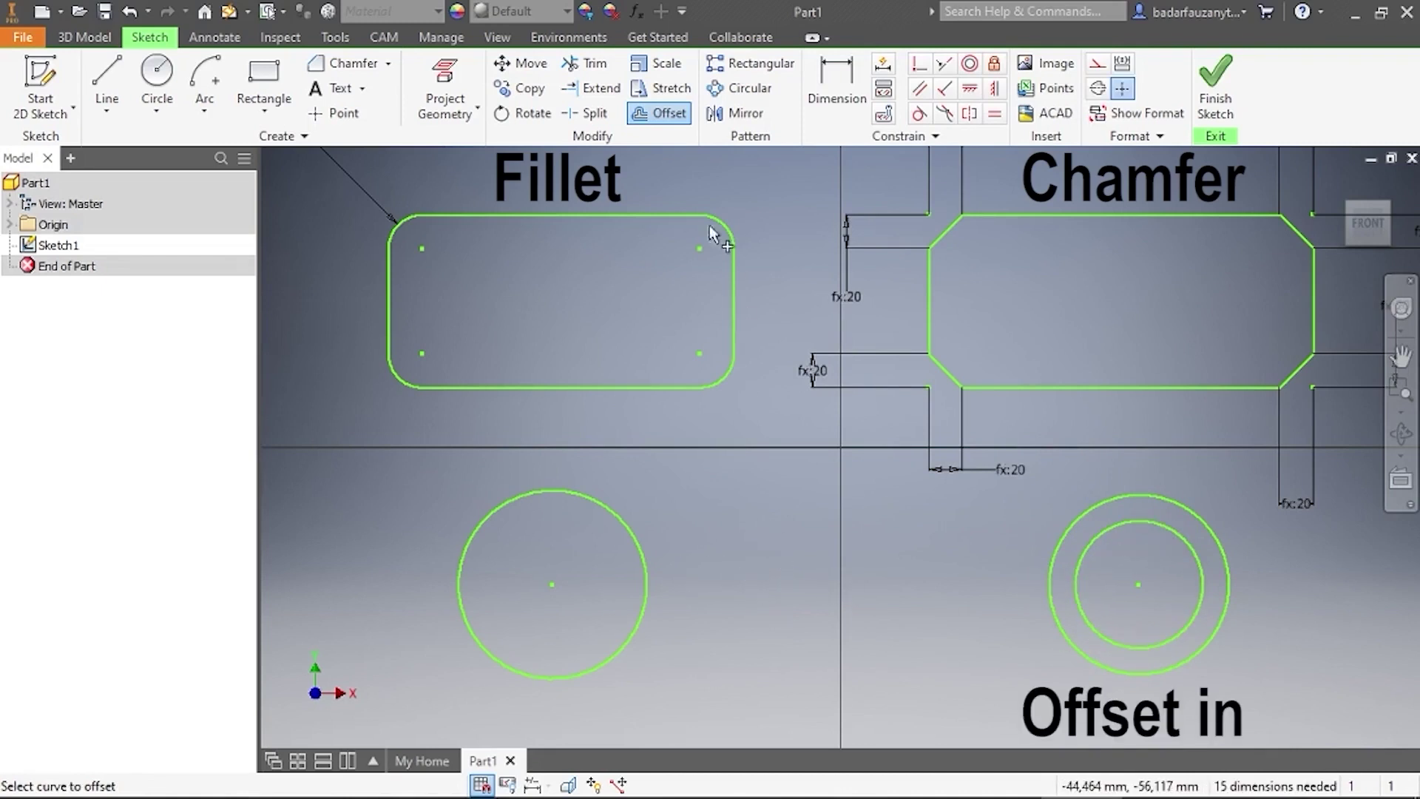
Offset the lower-left circle outward by about 14 mm and end the Offset command
{"action": "left_click", "coordinate": [643, 553]}
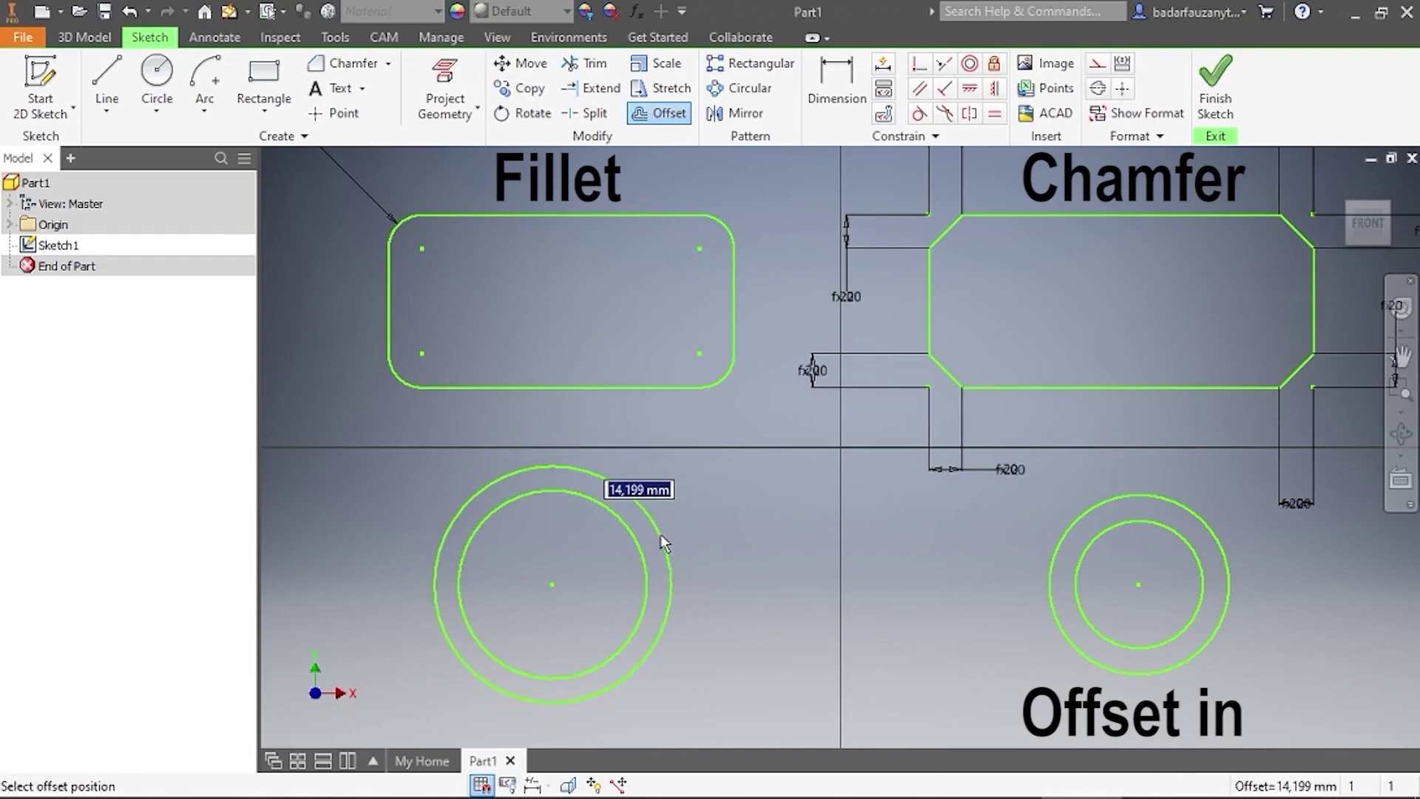
{"action": "left_click", "coordinate": [661, 536]}
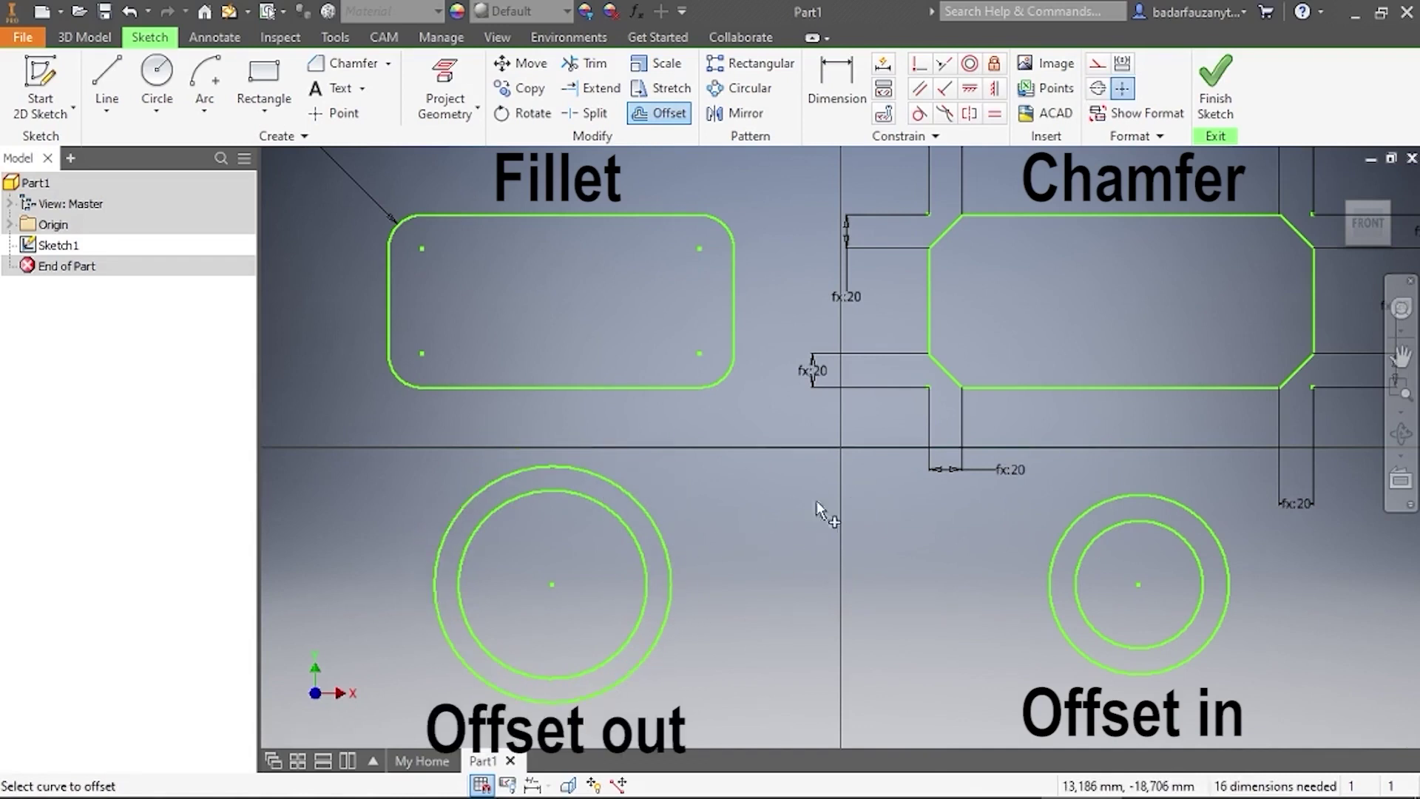
{"action": "right_click", "coordinate": [761, 504]}
{"action": "left_click", "coordinate": [788, 499]}
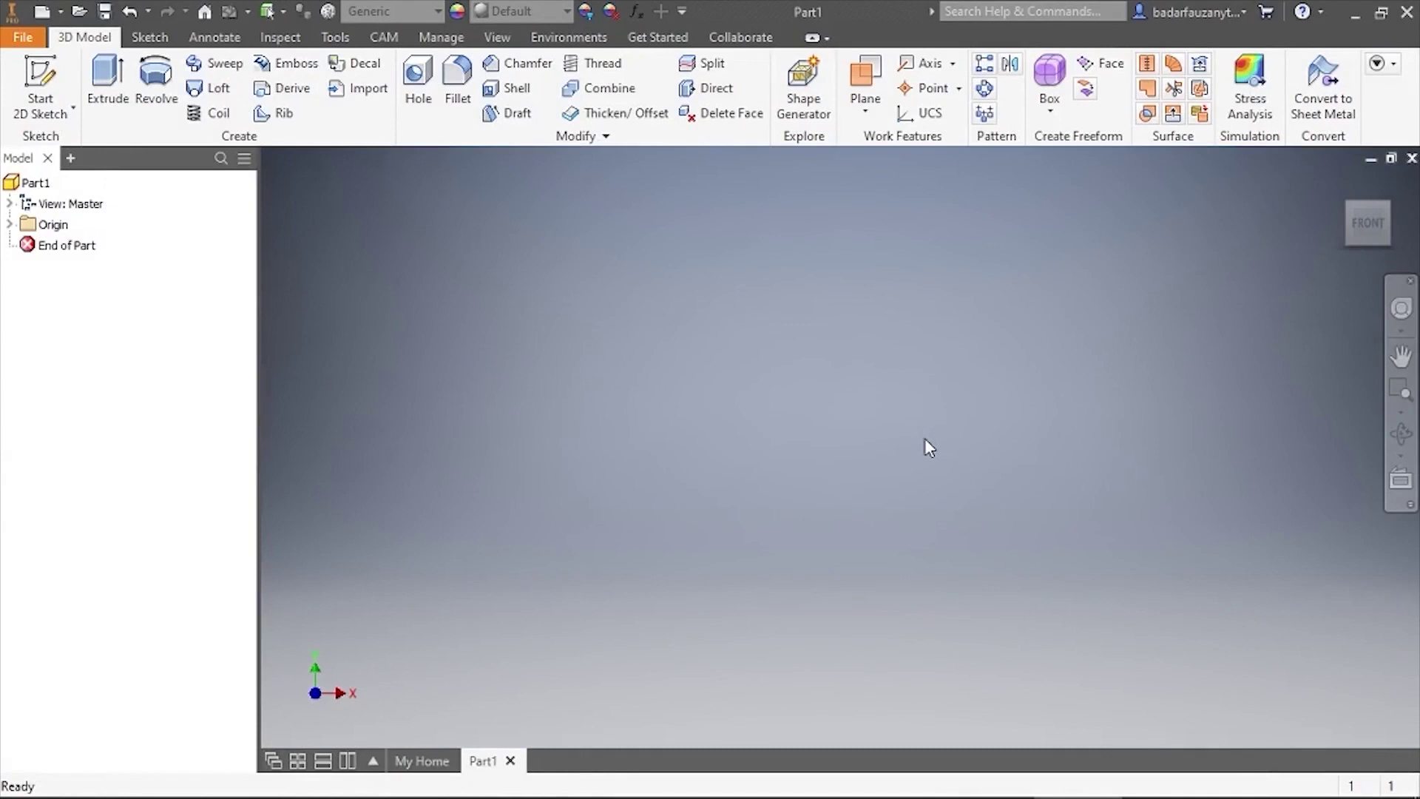
Save the empty part under the file name "bottom base" in the labwork module folder
{"action": "left_click", "coordinate": [21, 37]}
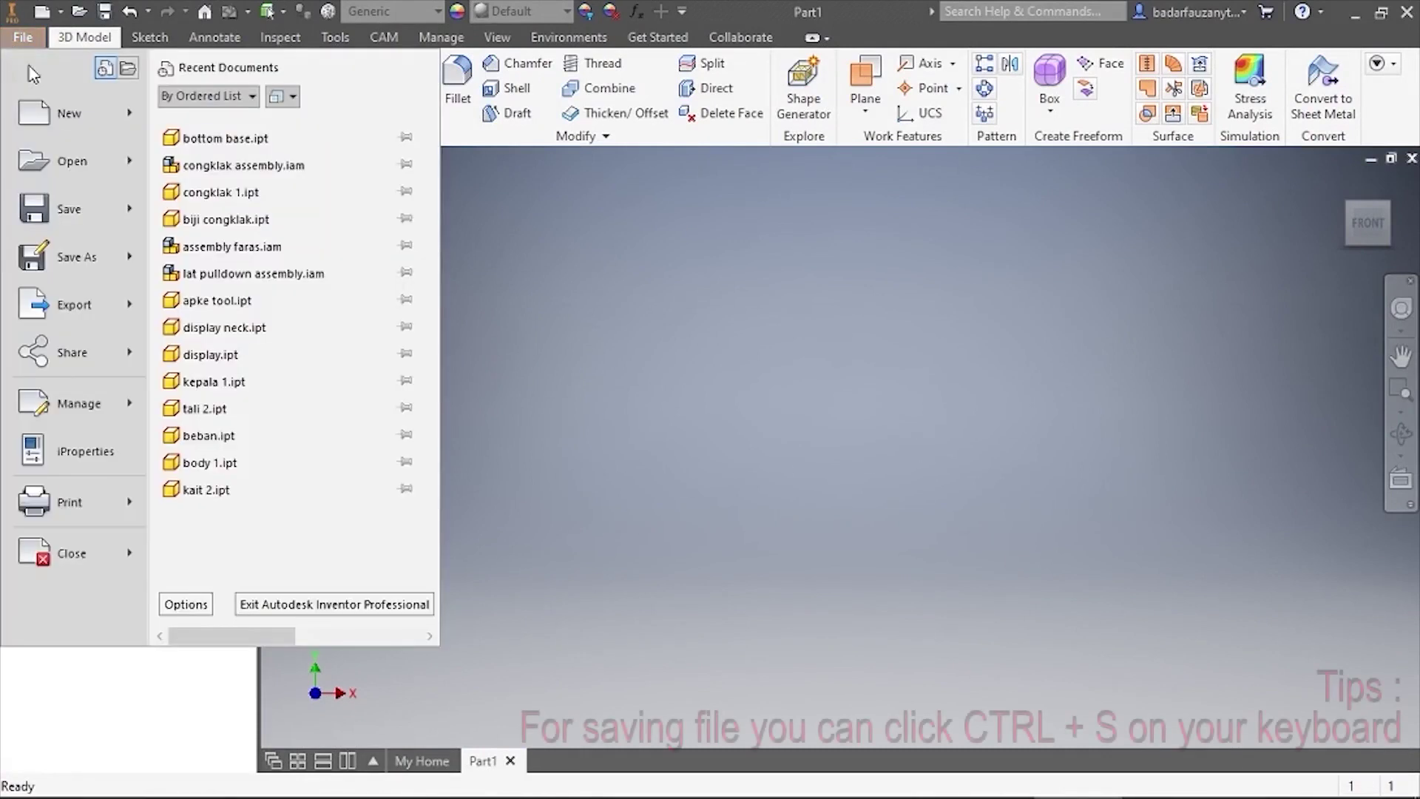
{"action": "left_click", "coordinate": [70, 216]}
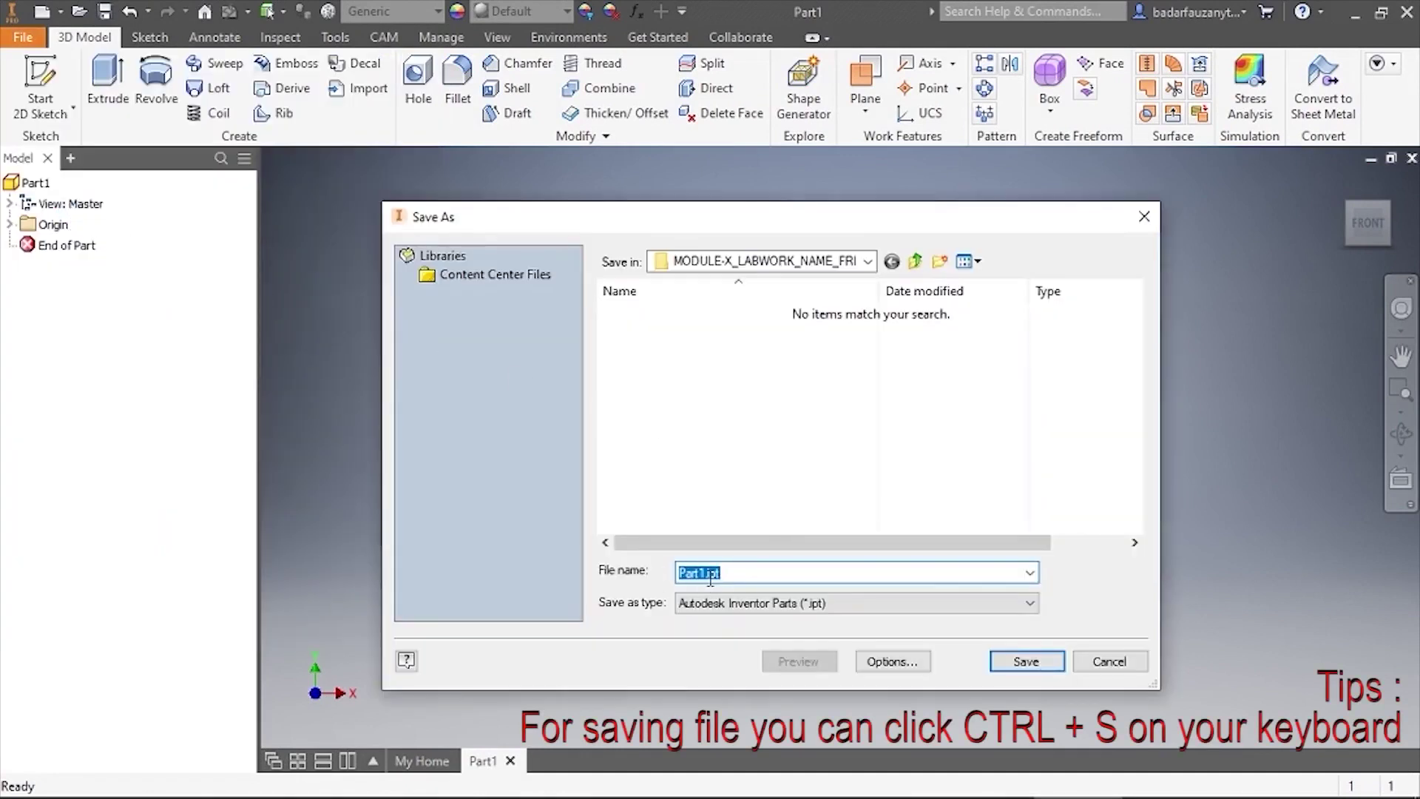
{"action": "type", "text": "bottom base"}
{"action": "left_click", "coordinate": [1034, 668]}
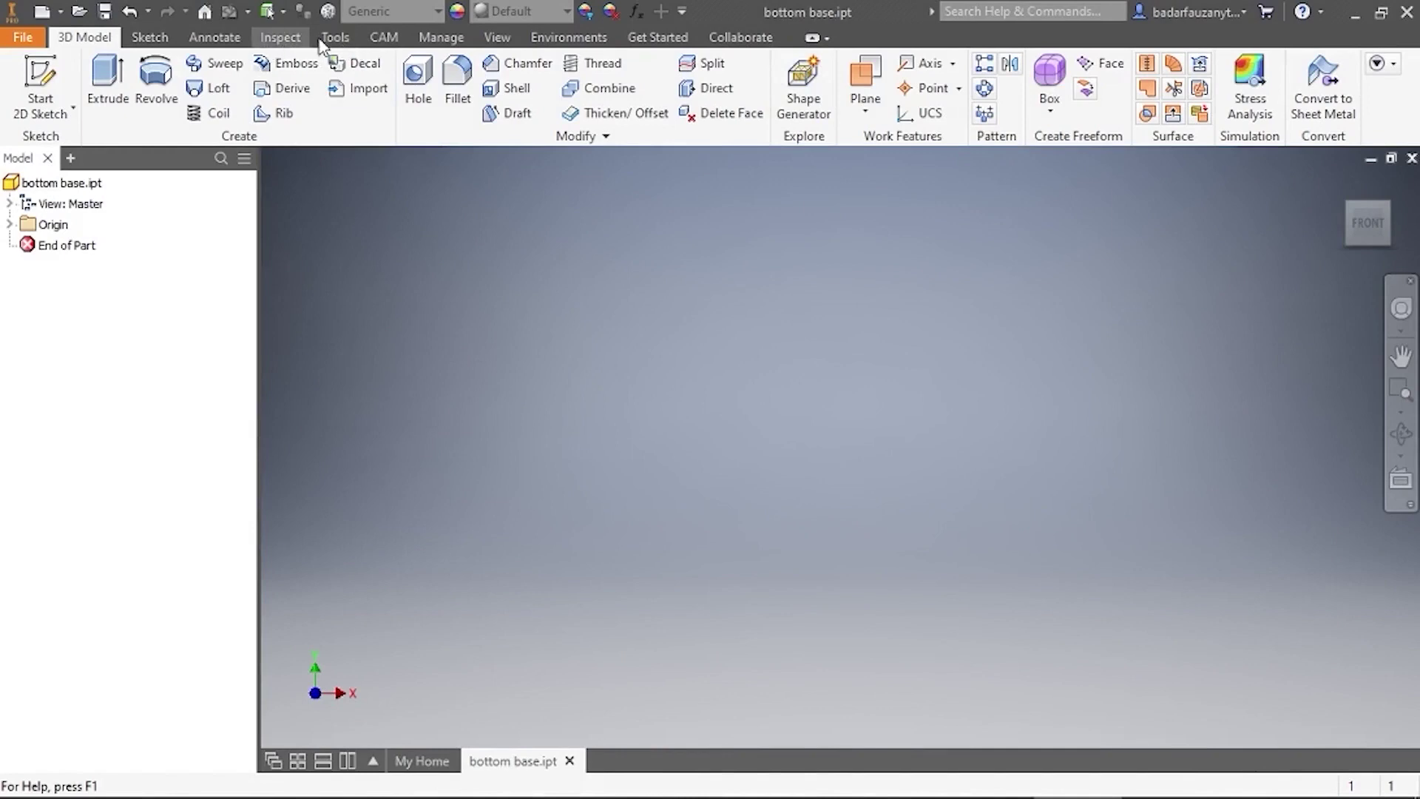
Configure the default template in the application options to use millimeters as measurement units, overwriting the existing template
{"action": "left_click", "coordinate": [348, 40]}
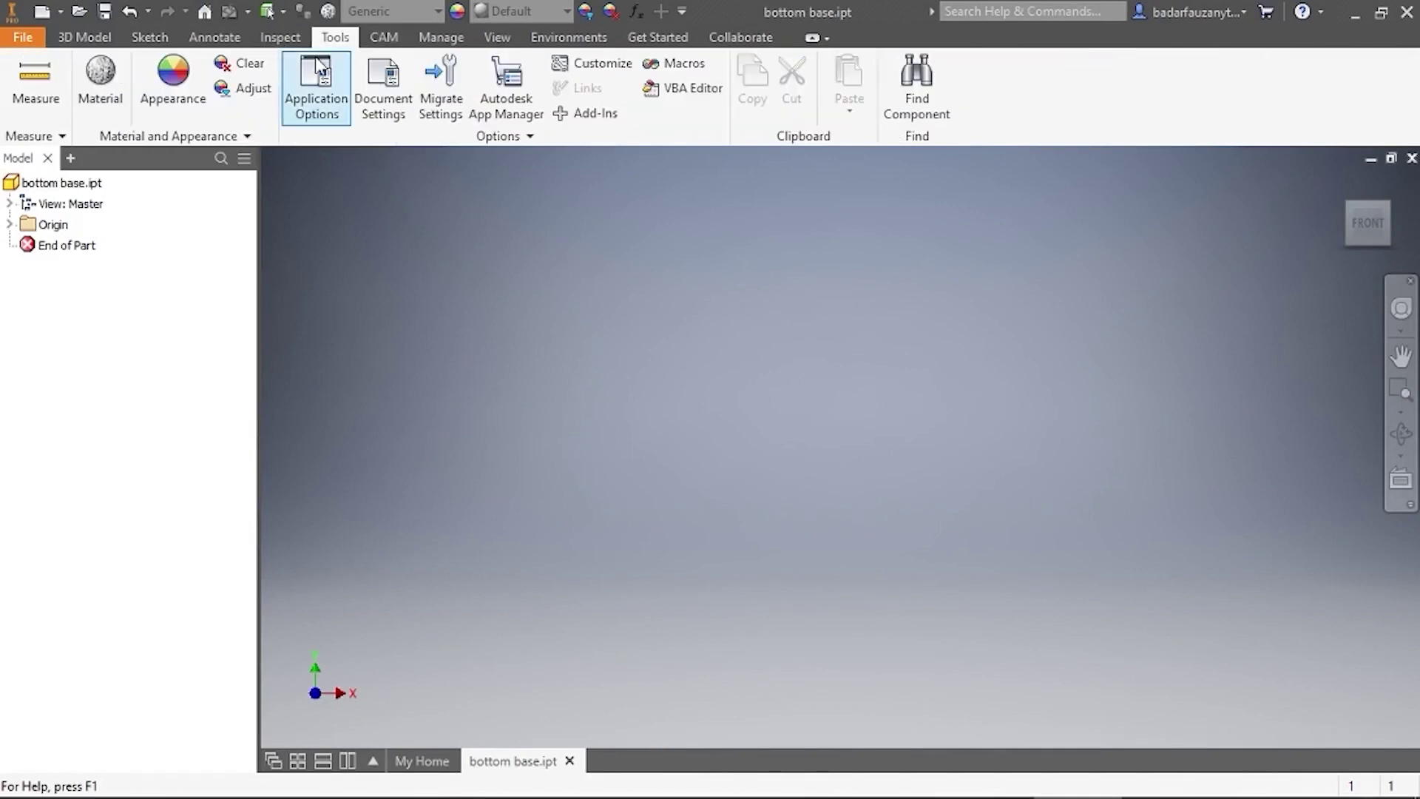
{"action": "left_click", "coordinate": [303, 80]}
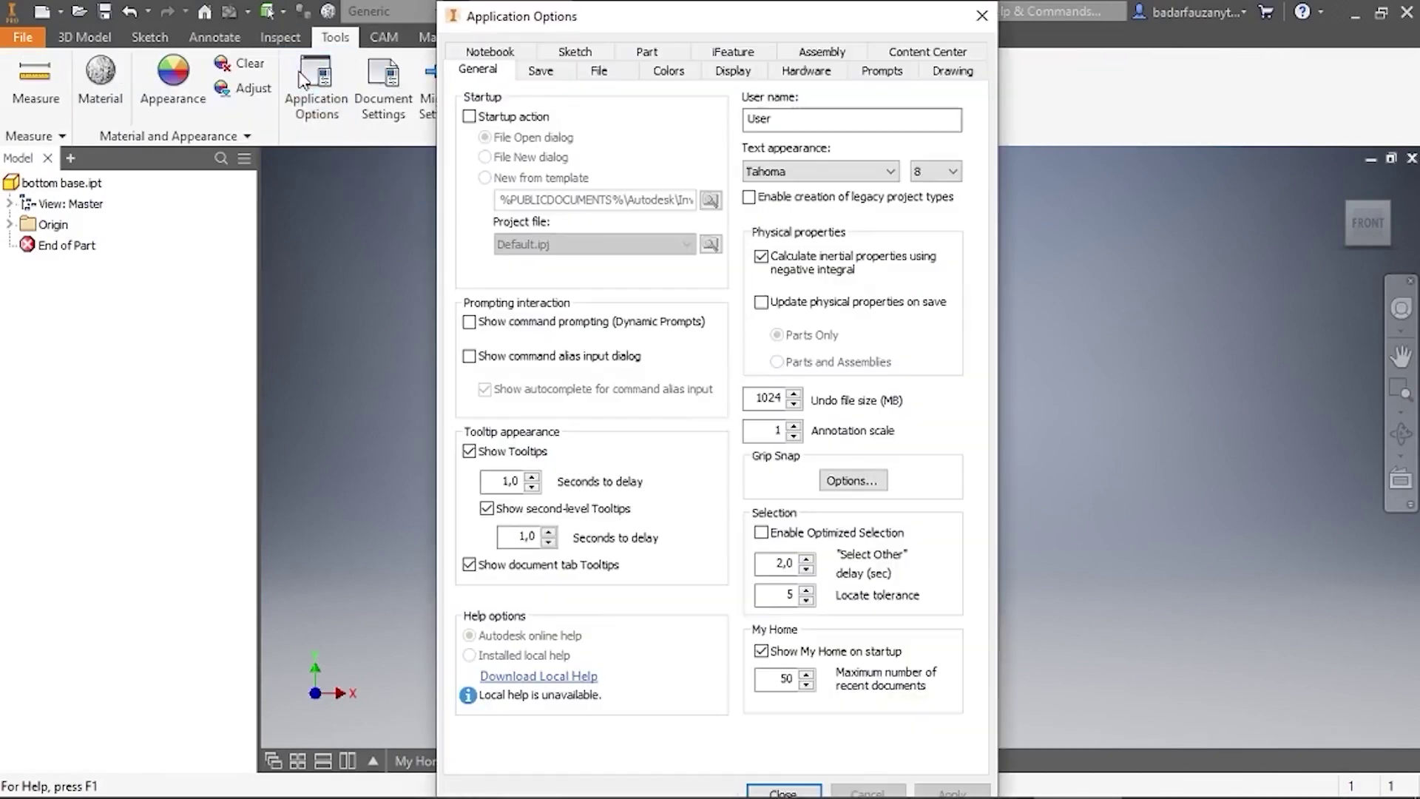
{"action": "left_click", "coordinate": [598, 71]}
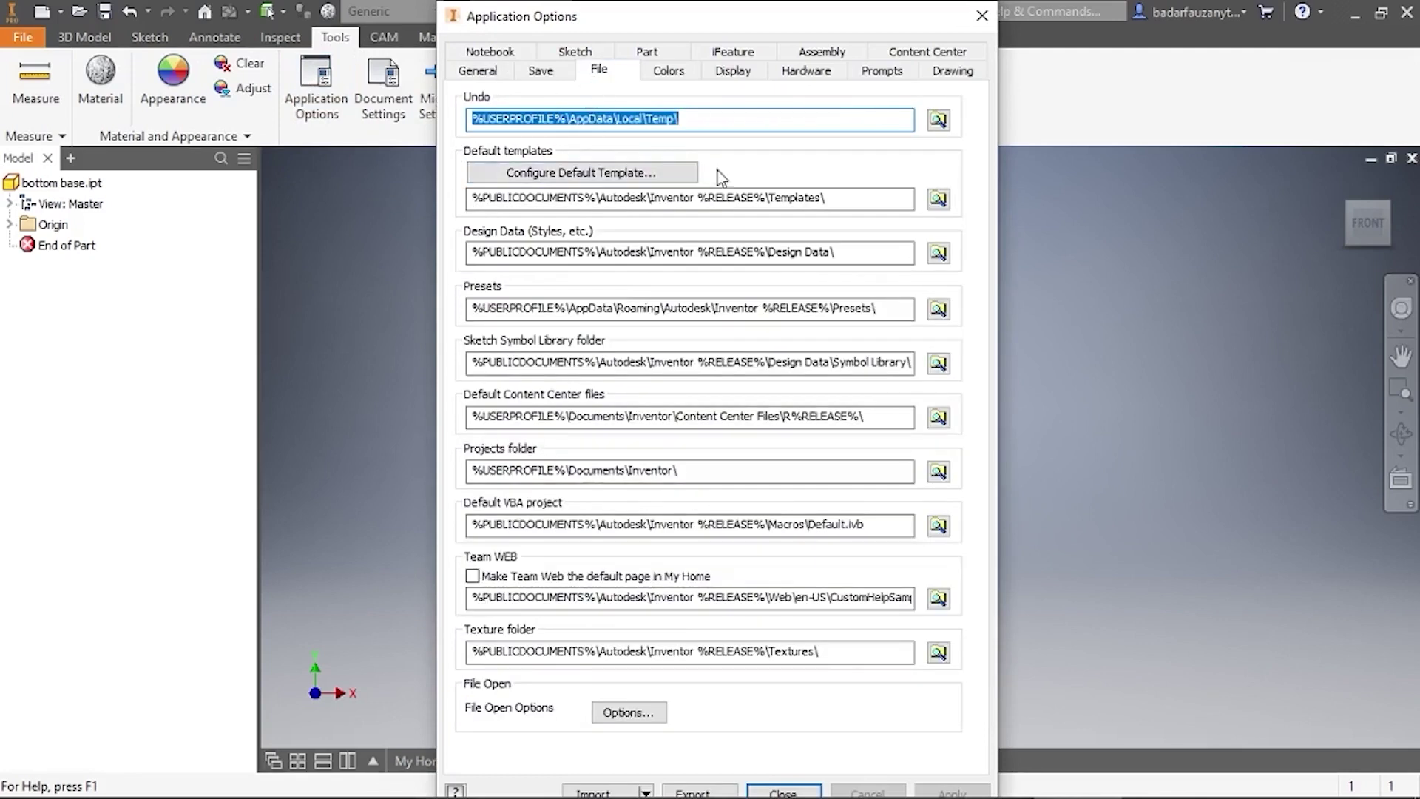
{"action": "left_click", "coordinate": [620, 174]}
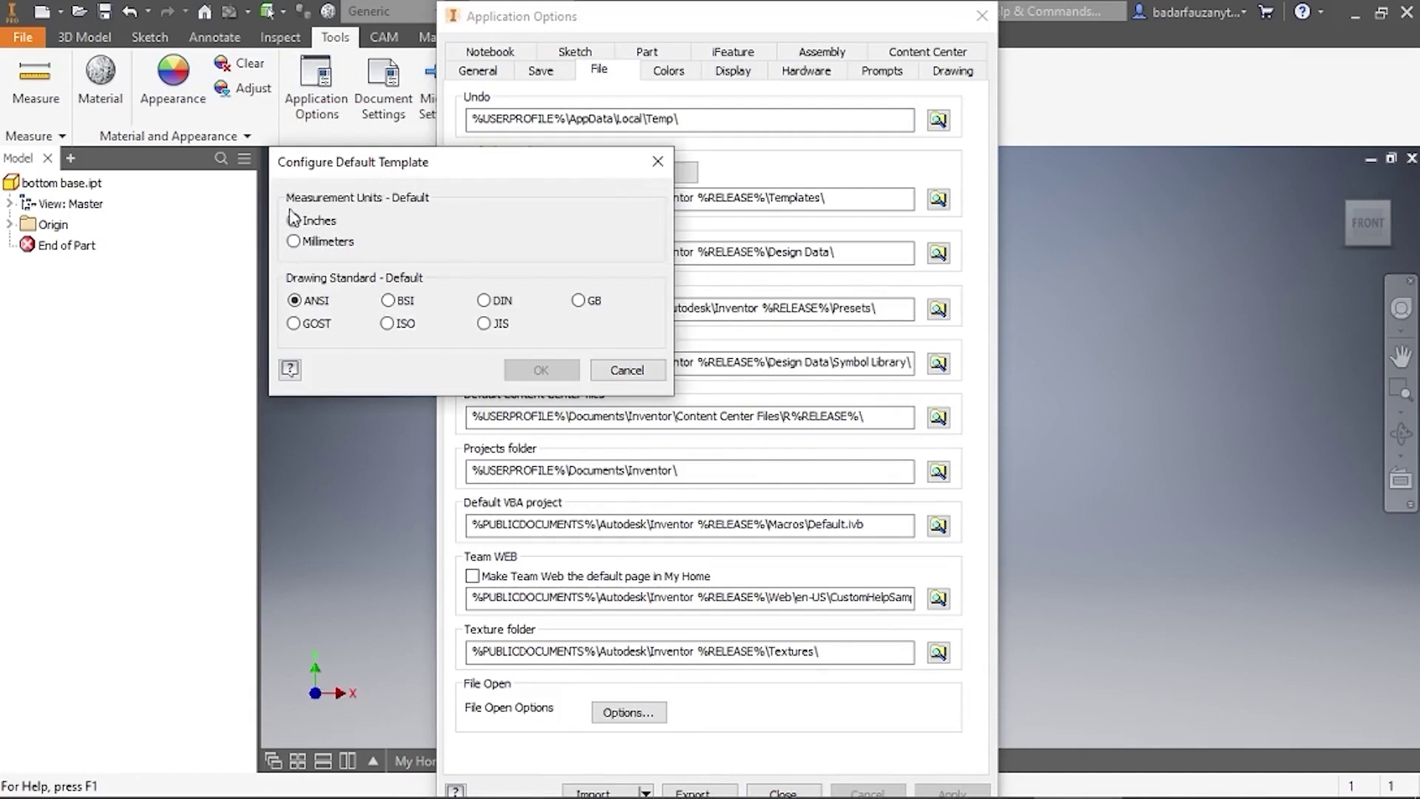
{"action": "left_click", "coordinate": [301, 244]}
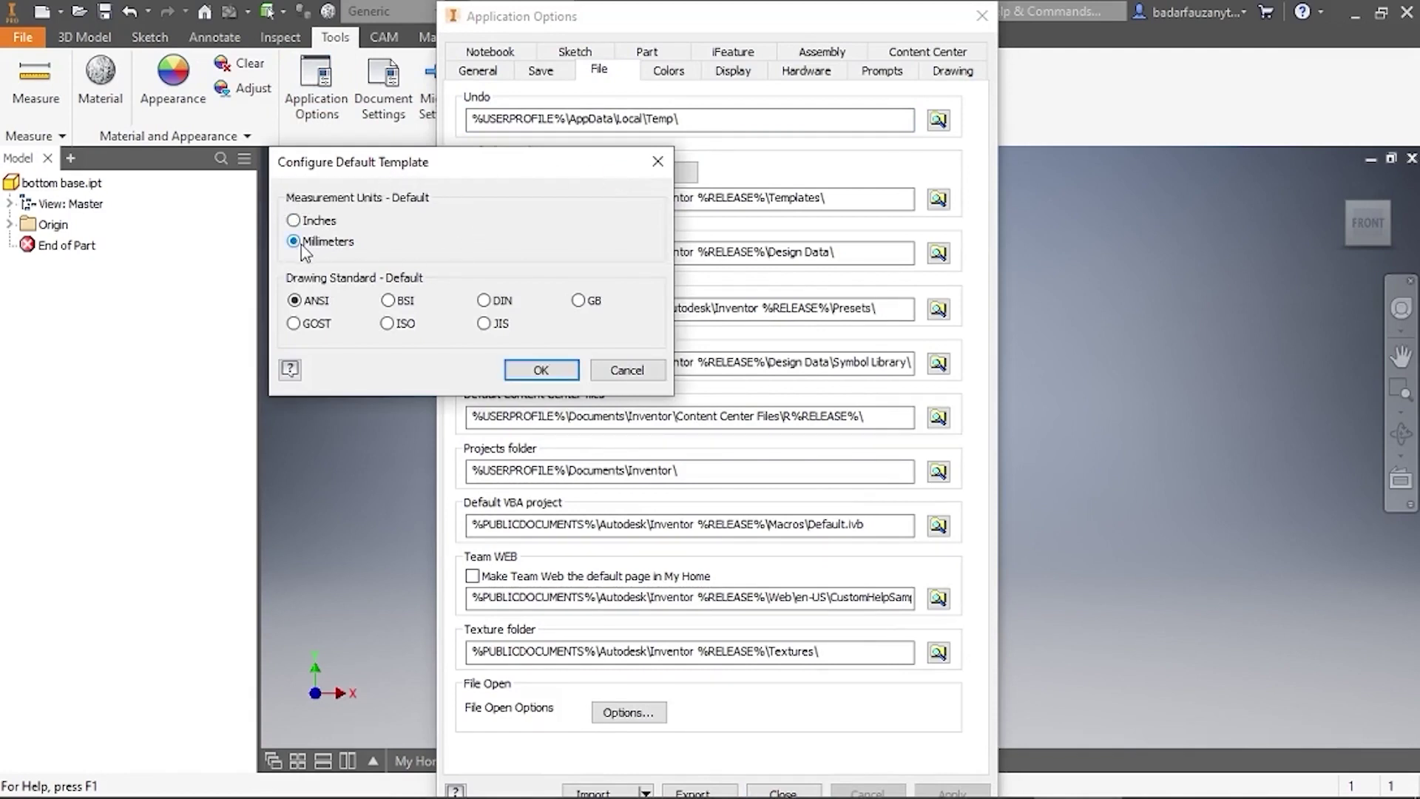
{"action": "left_click", "coordinate": [542, 372]}
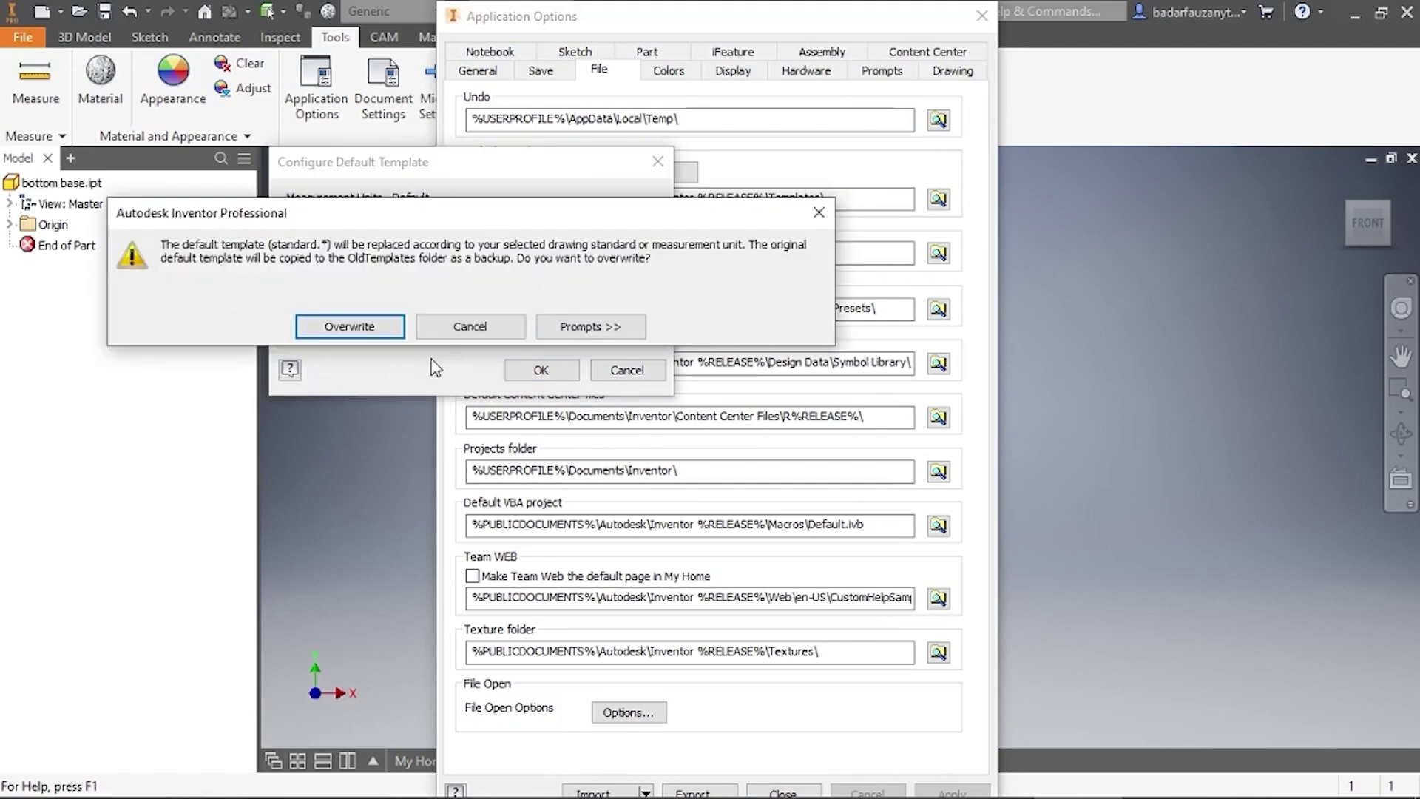
{"action": "left_click", "coordinate": [349, 326]}
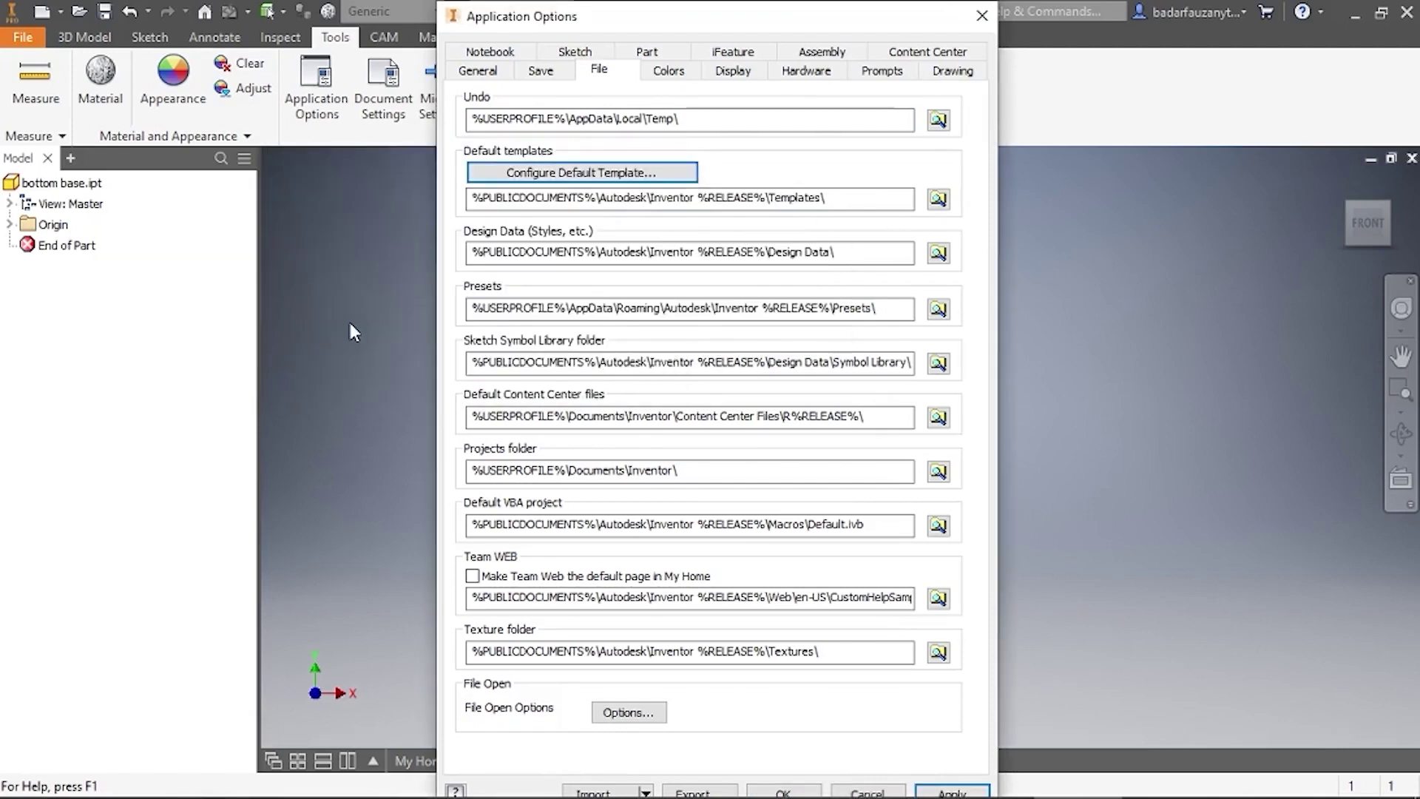
Accept the application options and start a new 2D sketch on the XZ plane
{"action": "left_click", "coordinate": [783, 791]}
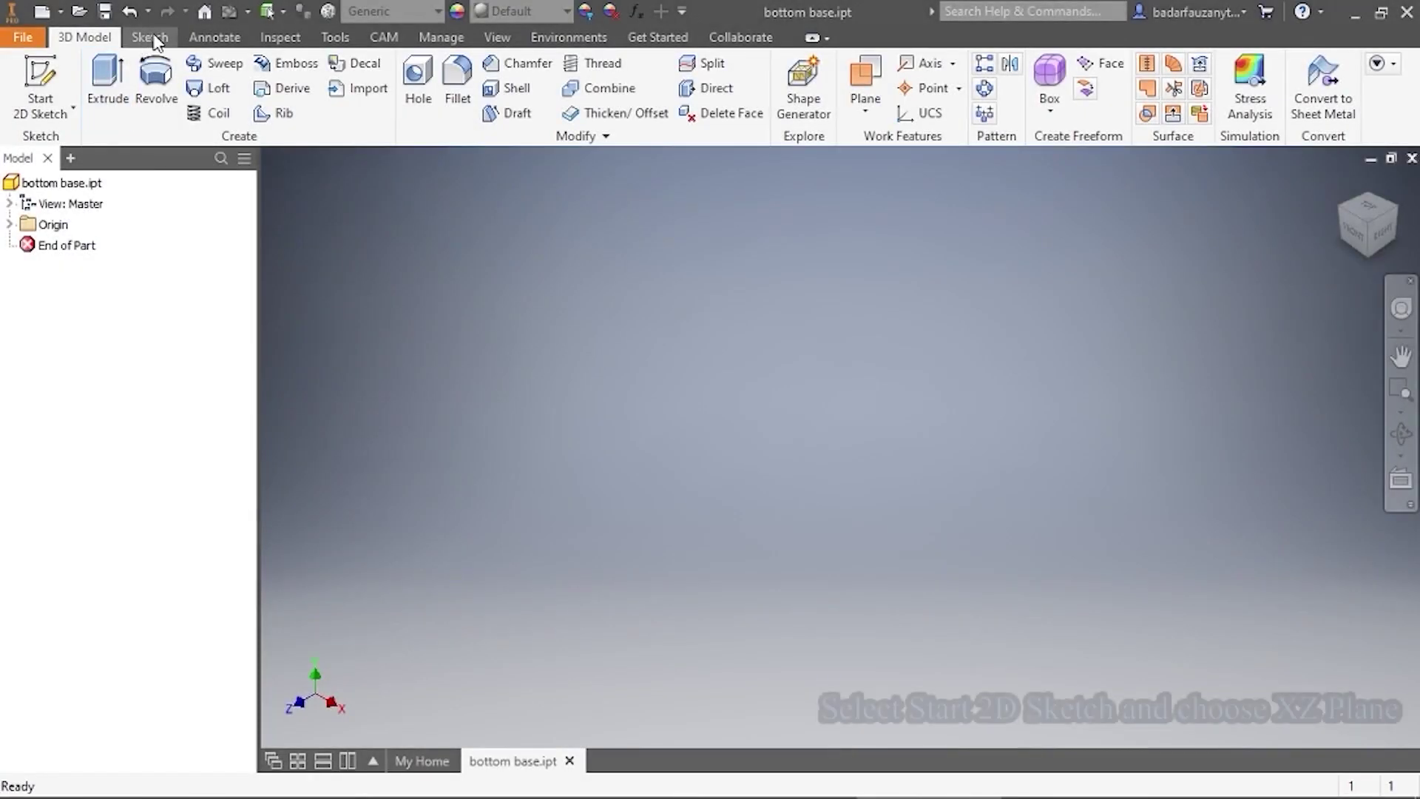
{"action": "left_click", "coordinate": [156, 38]}
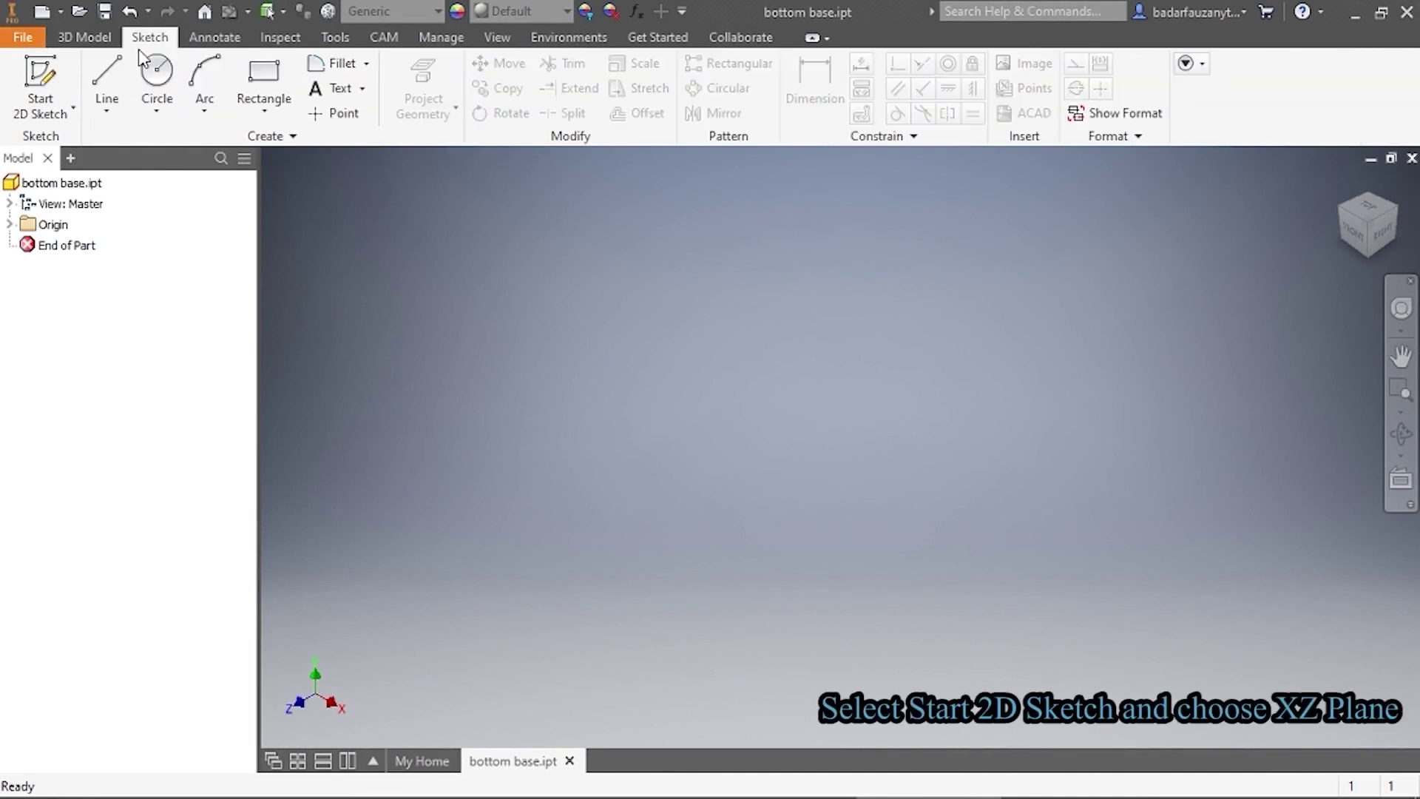
{"action": "left_click", "coordinate": [43, 74]}
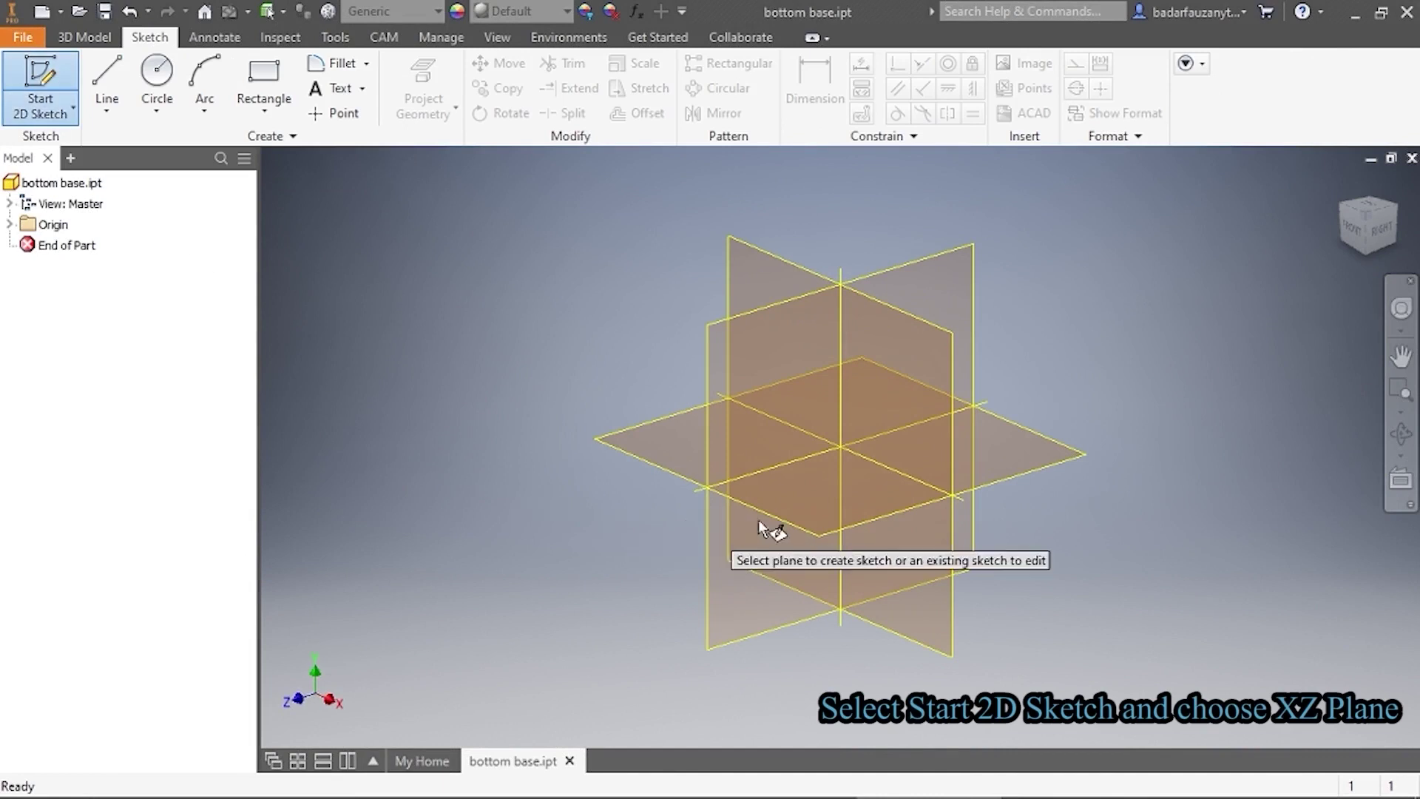
{"action": "left_click", "coordinate": [843, 499]}
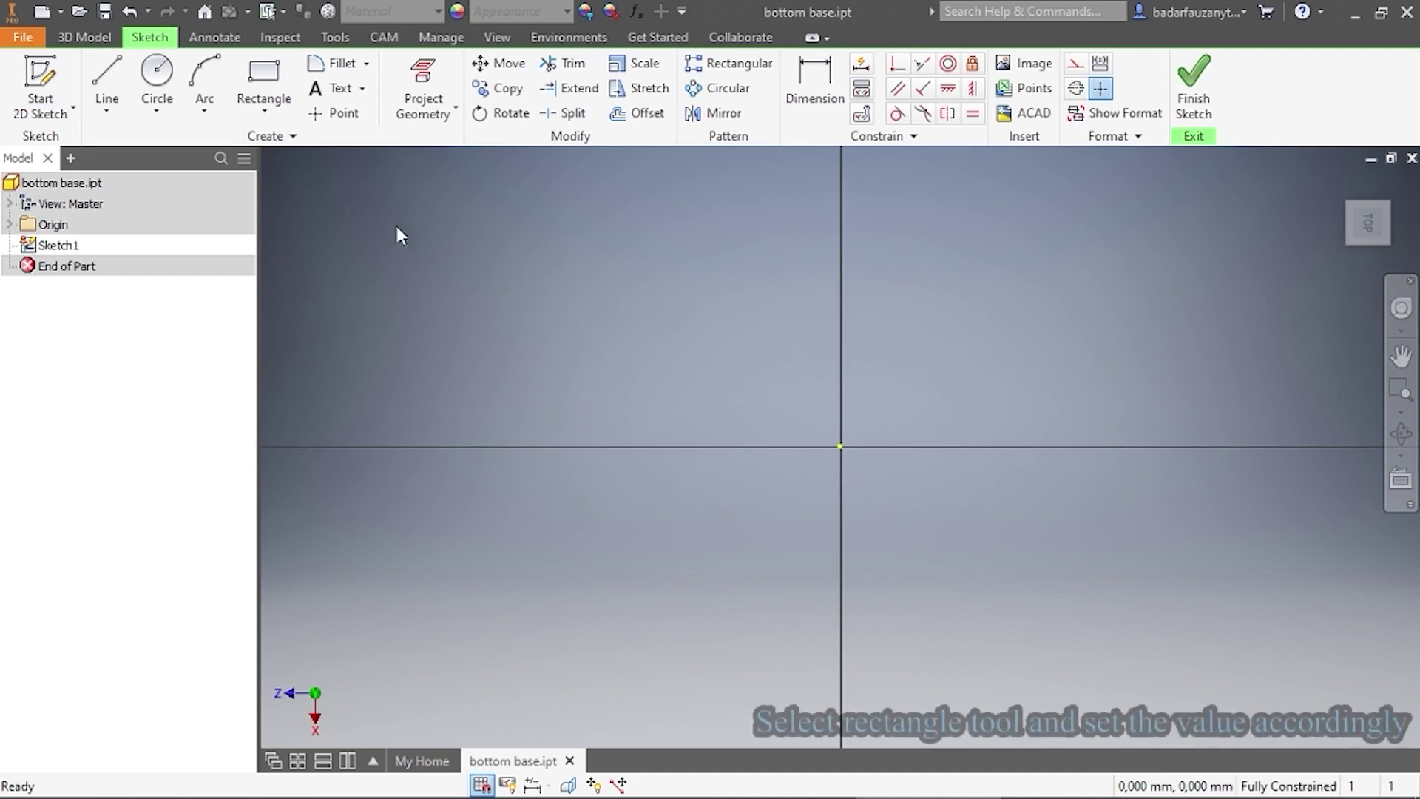
Draw a two-point center rectangle about 34 mm wide and 26 mm high, centered on the sketch origin
{"action": "left_click", "coordinate": [268, 112]}
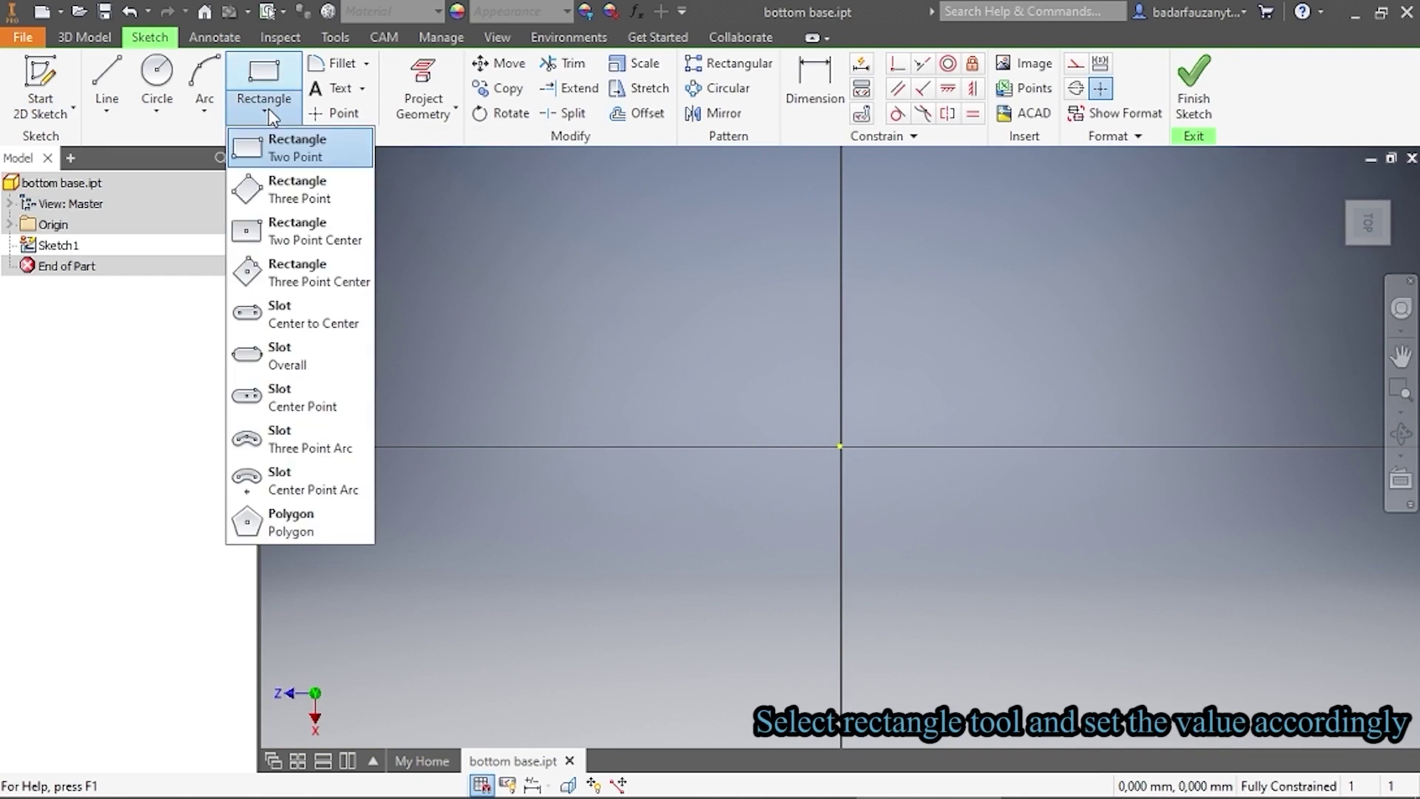
{"action": "left_click", "coordinate": [320, 239]}
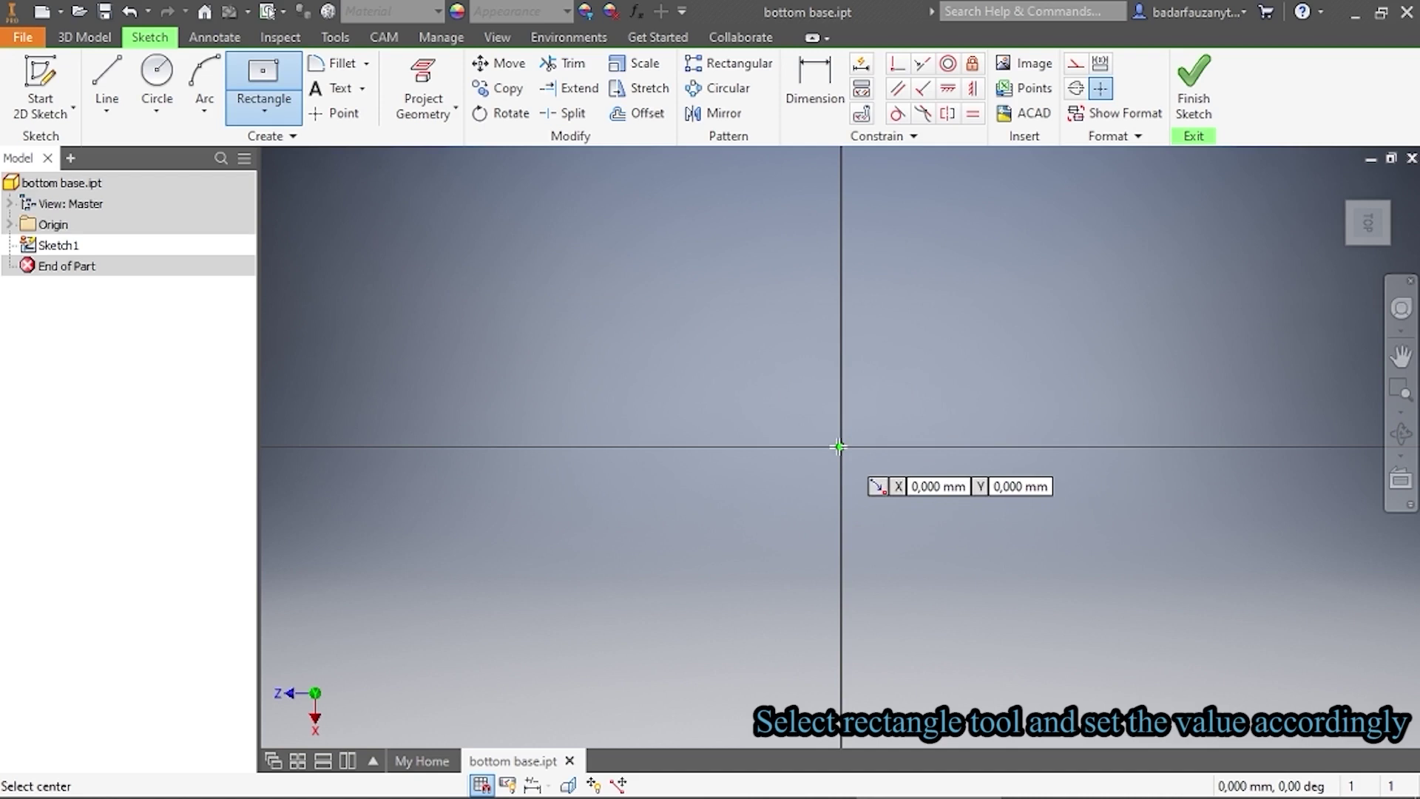
{"action": "left_click", "coordinate": [841, 447]}
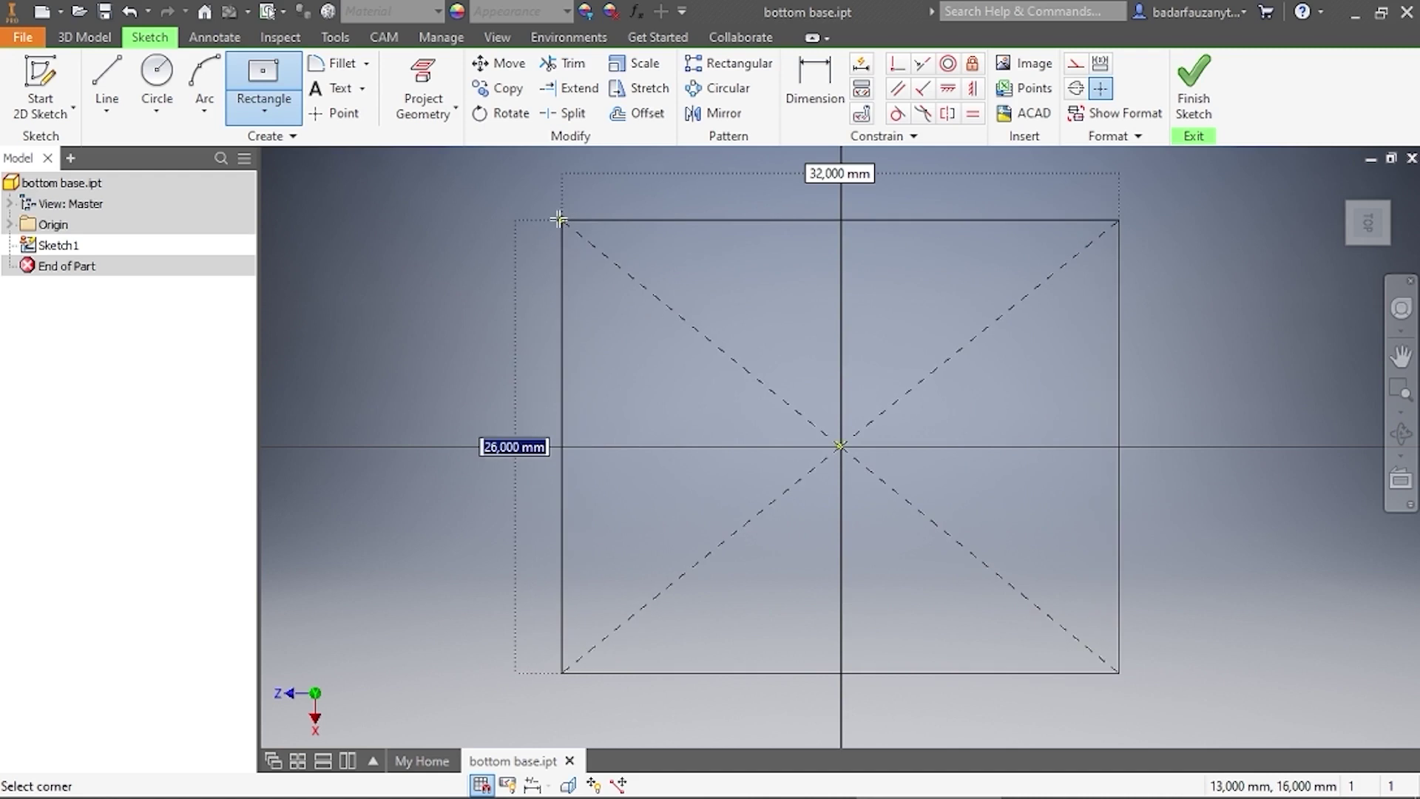
{"action": "left_click", "coordinate": [545, 219]}
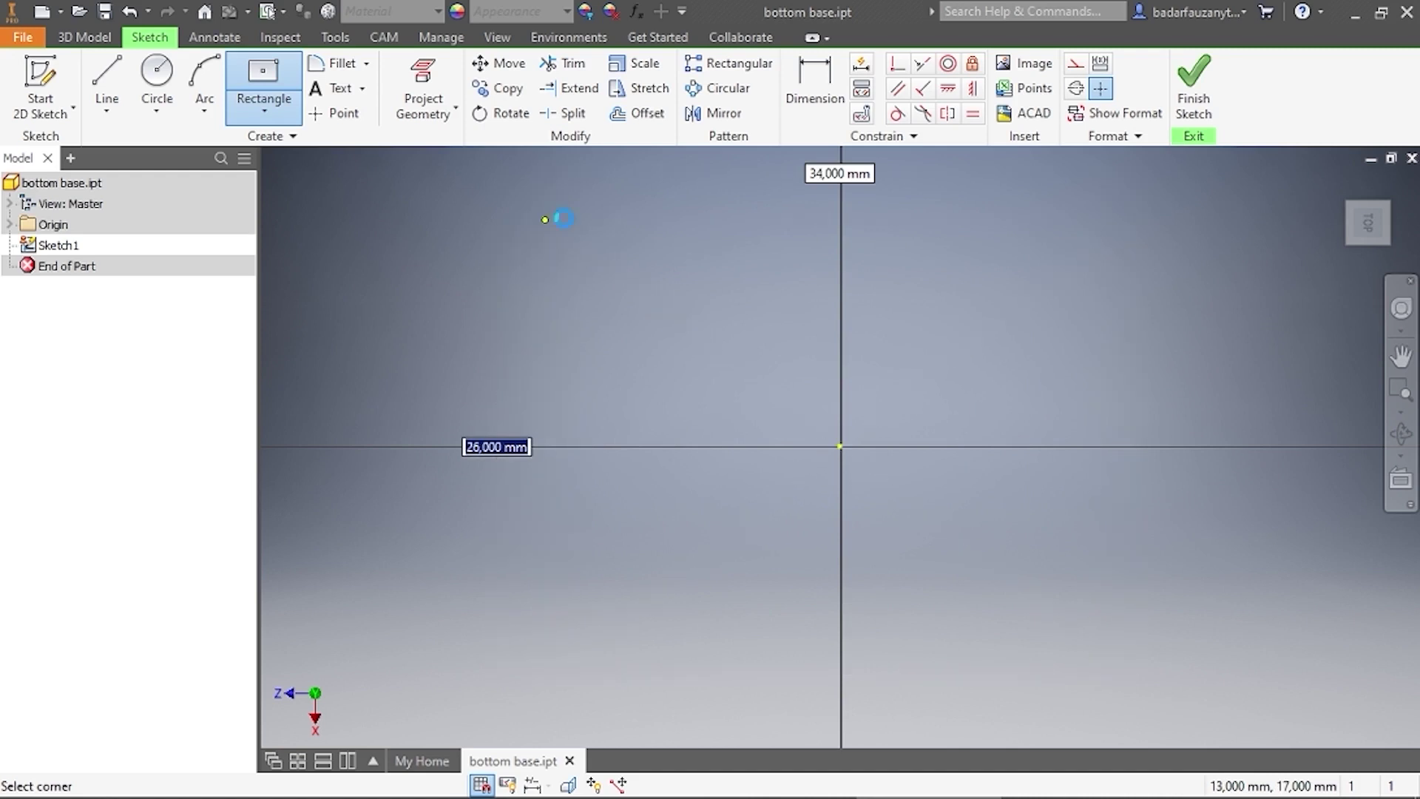
{"action": "right_click", "coordinate": [820, 267]}
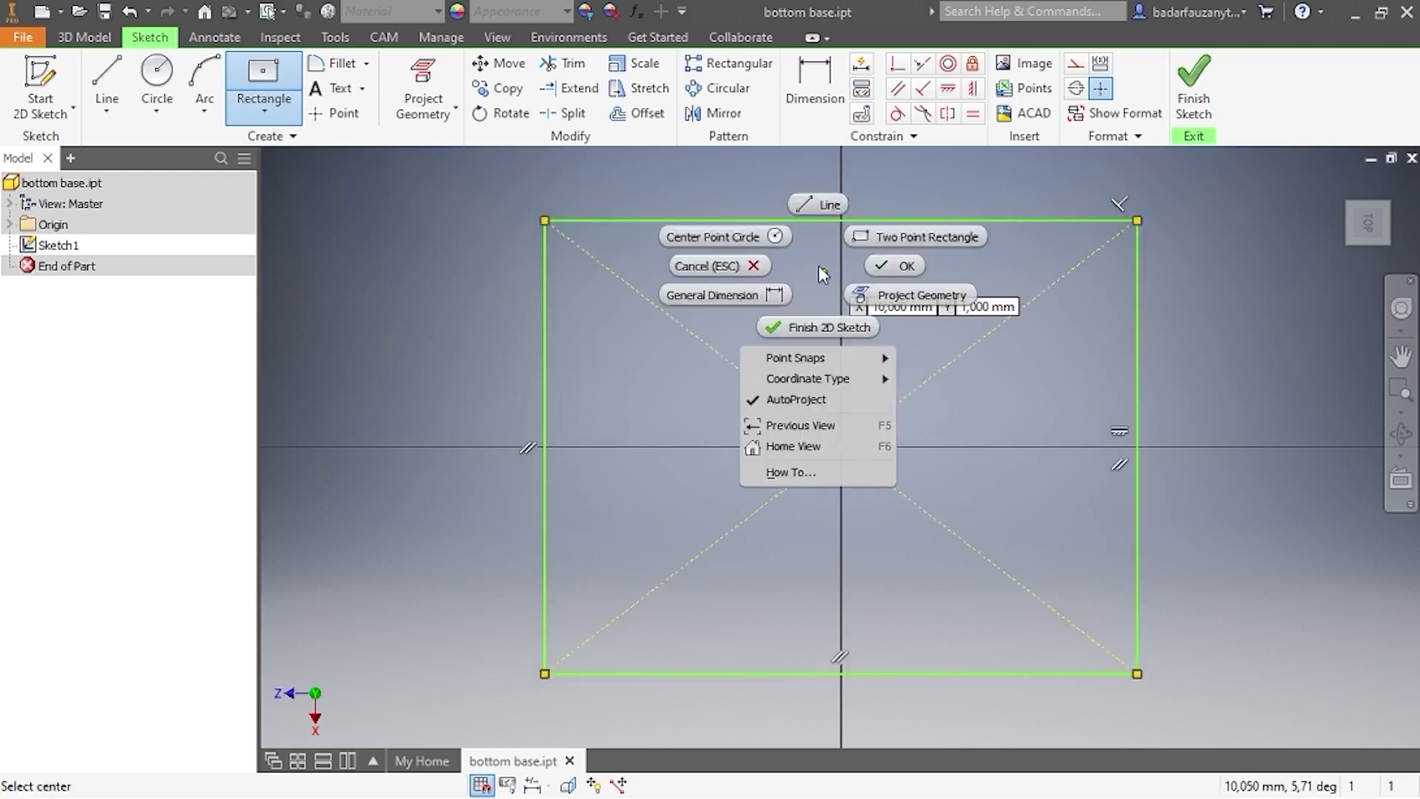
{"action": "left_click", "coordinate": [899, 268]}
Dimension the rectangle's top edge and set its length to 300 mm
{"action": "scroll", "coordinate": [906, 268], "scroll_direction": "down", "scroll_amount": 3}
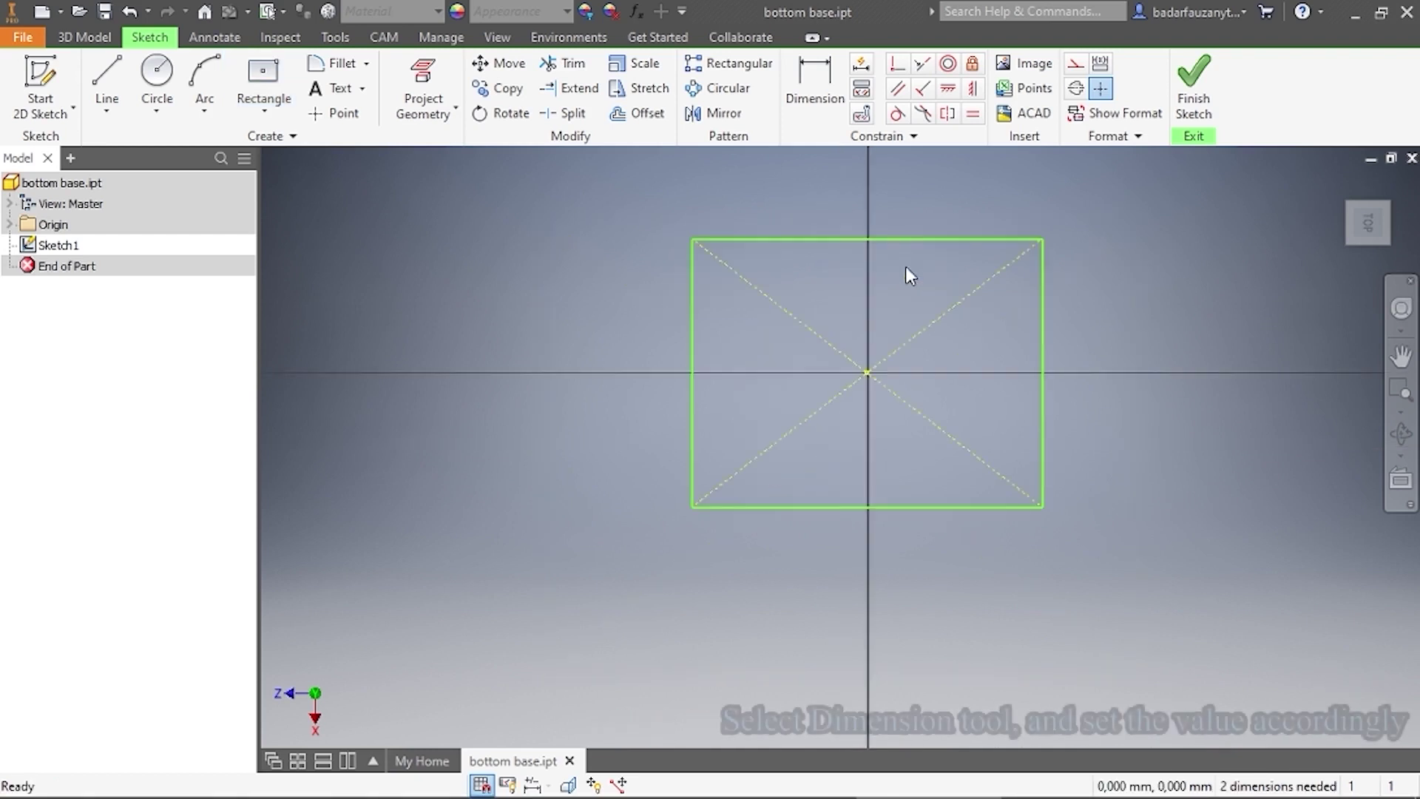
{"action": "middle_click_drag", "start_coordinate": [905, 268], "coordinate": [824, 391]}
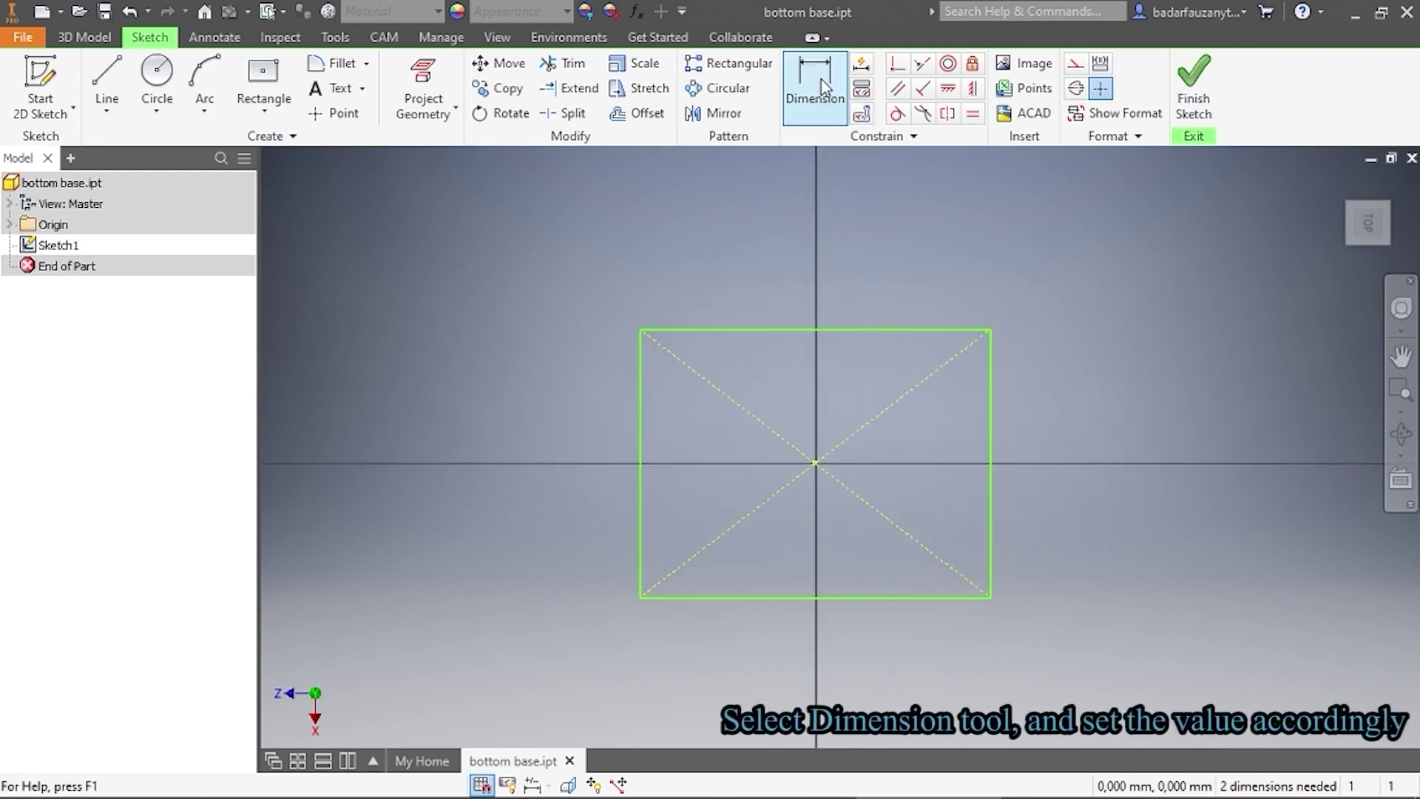
{"action": "left_click", "coordinate": [800, 90]}
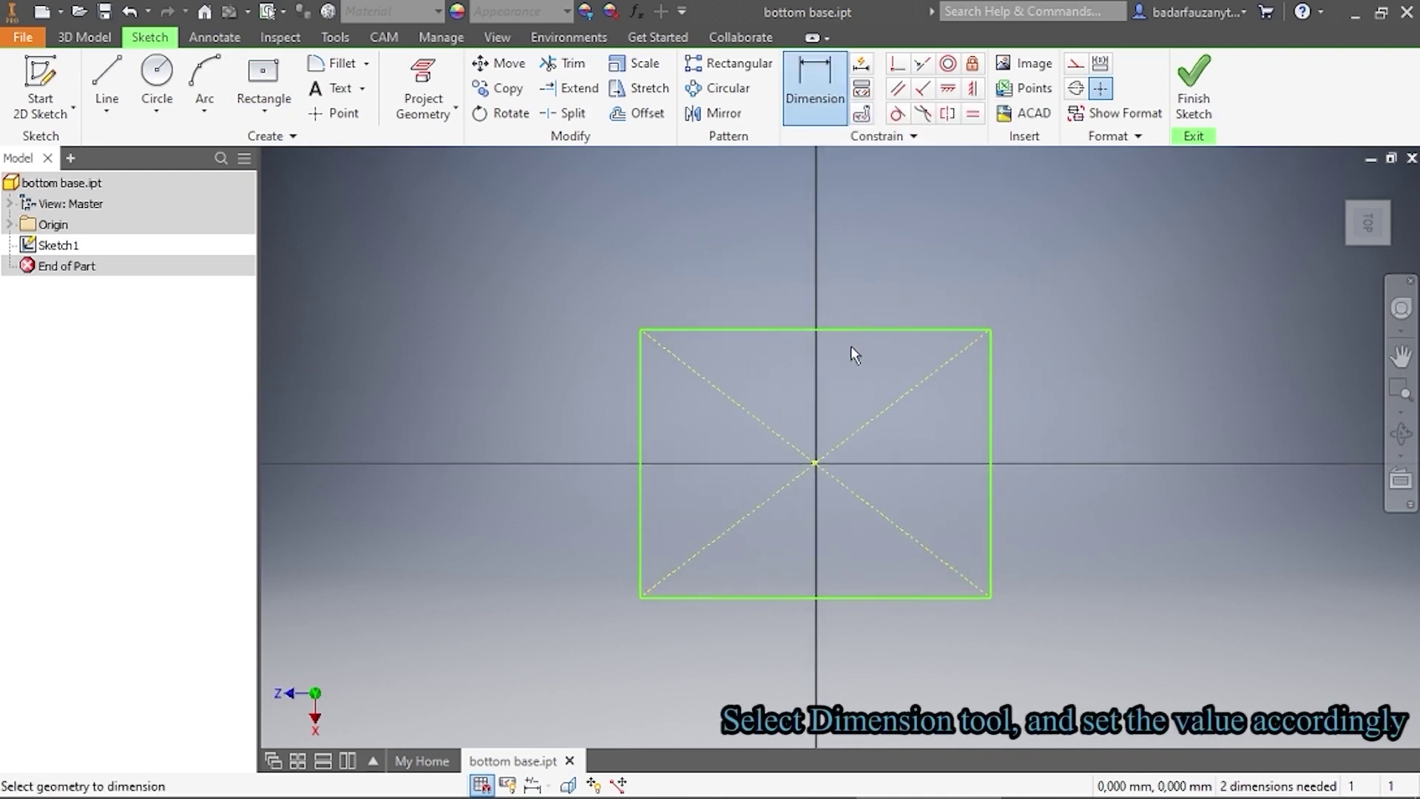
{"action": "left_click", "coordinate": [846, 328]}
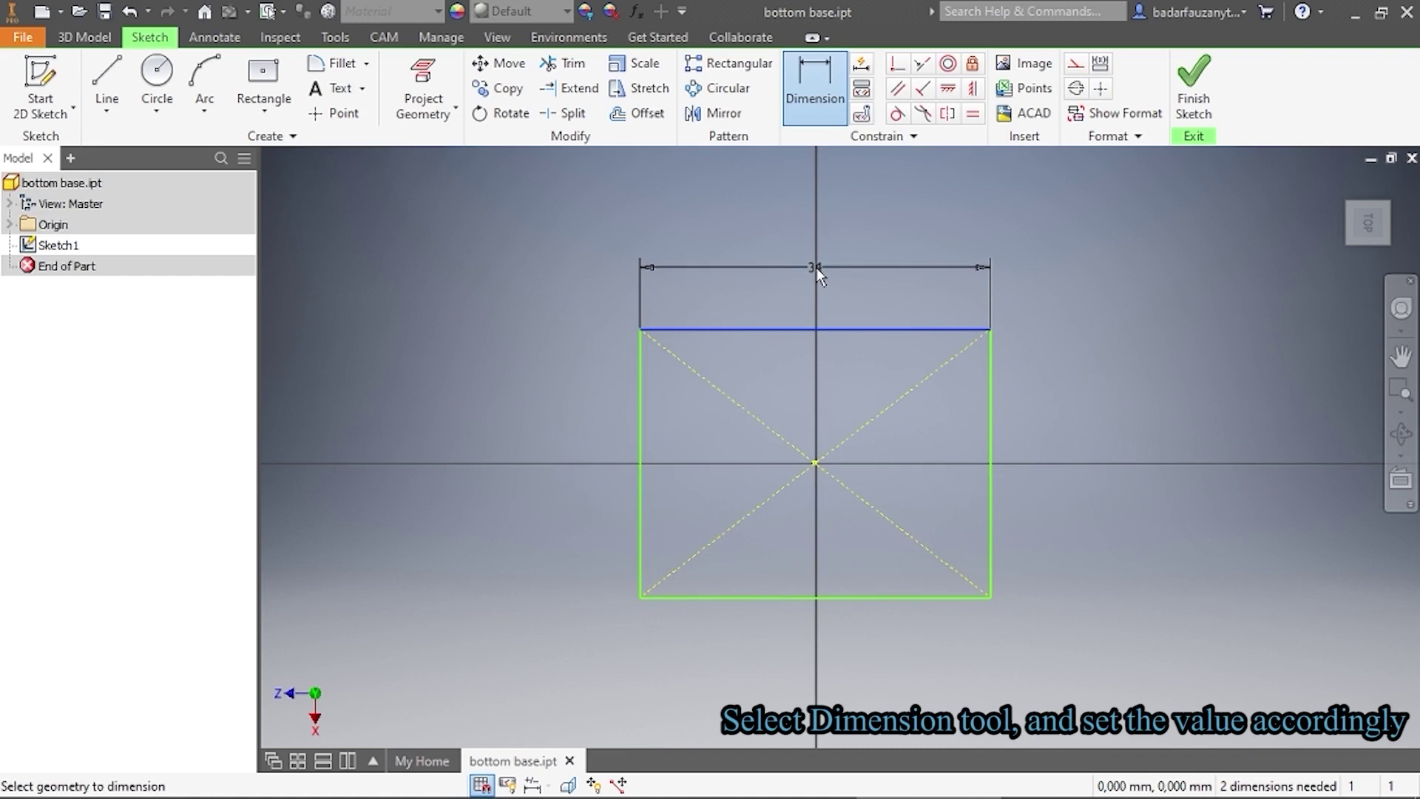
{"action": "left_click", "coordinate": [815, 268]}
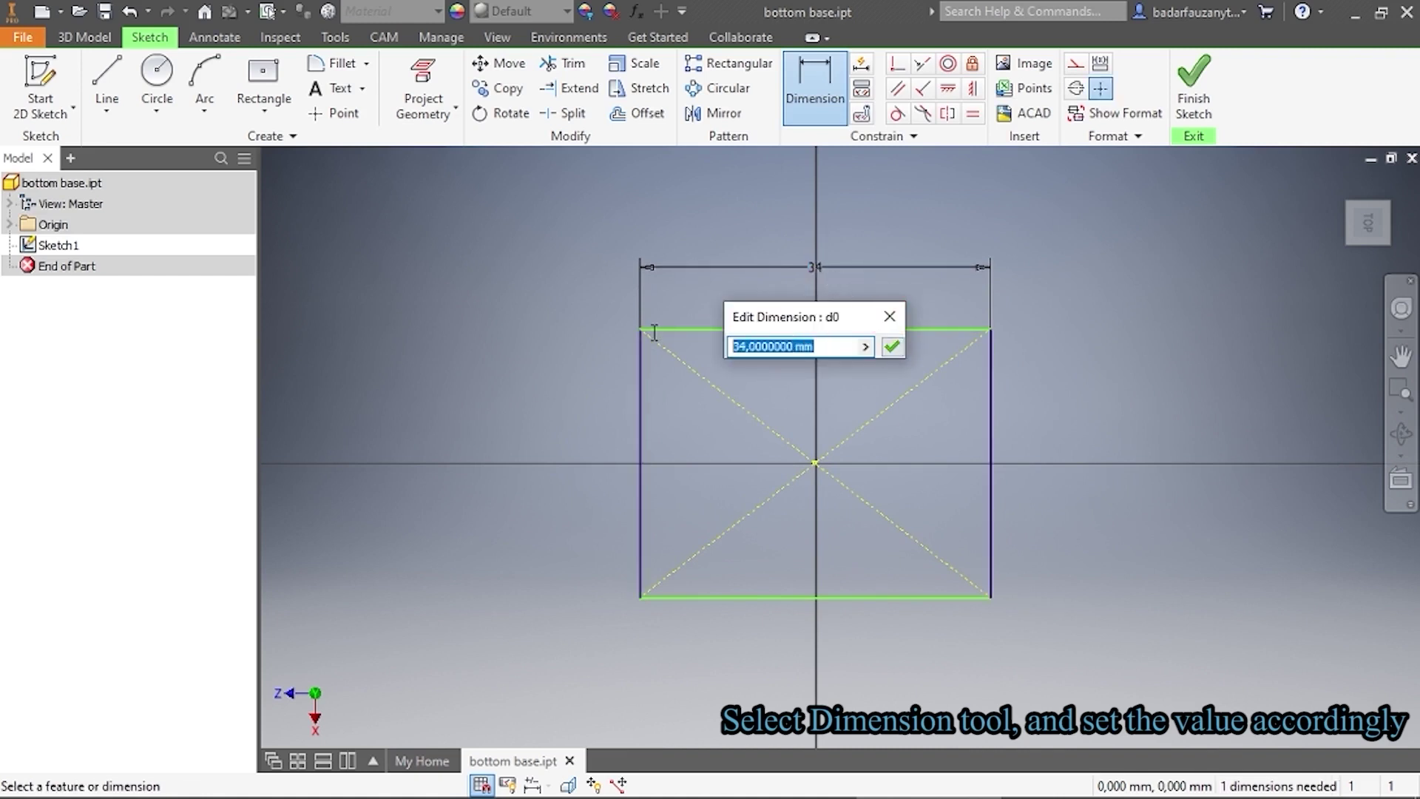
{"action": "type", "text": "300"}
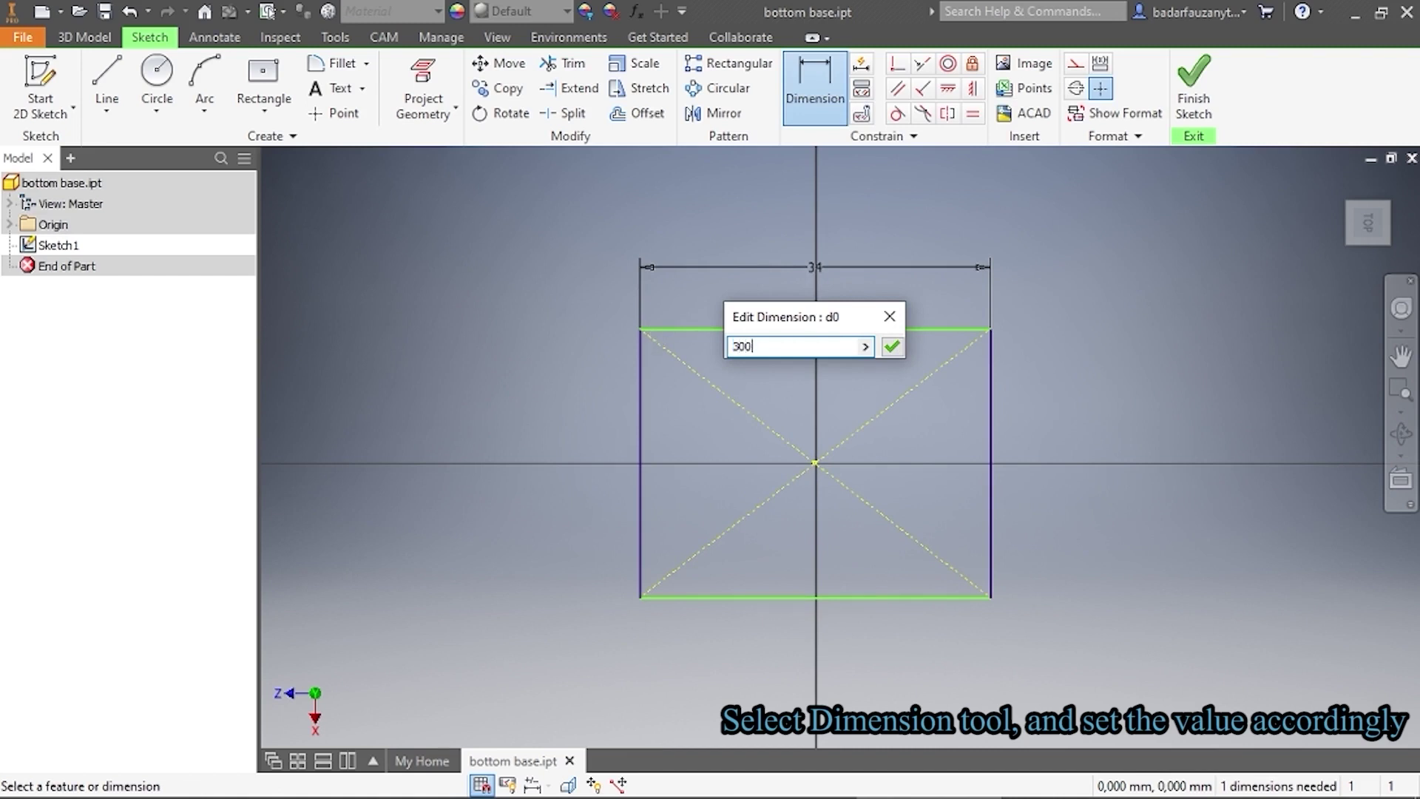
{"action": "key", "text": "Return"}
Dimension the rectangle's right edge to 200 mm and end the Dimension command
{"action": "scroll", "coordinate": [737, 347], "scroll_direction": "down", "scroll_amount": 10}
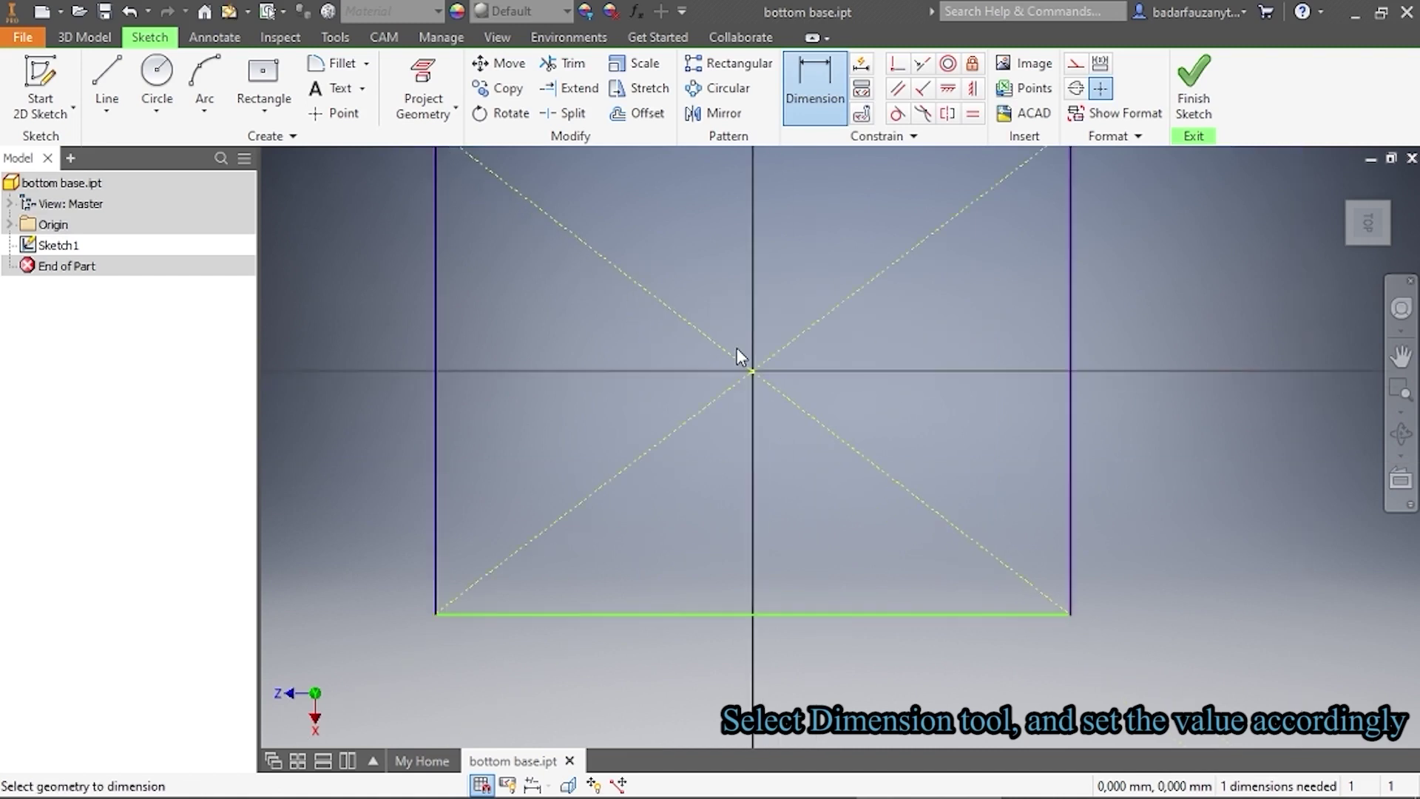
{"action": "middle_click_drag", "start_coordinate": [737, 347], "coordinate": [748, 447]}
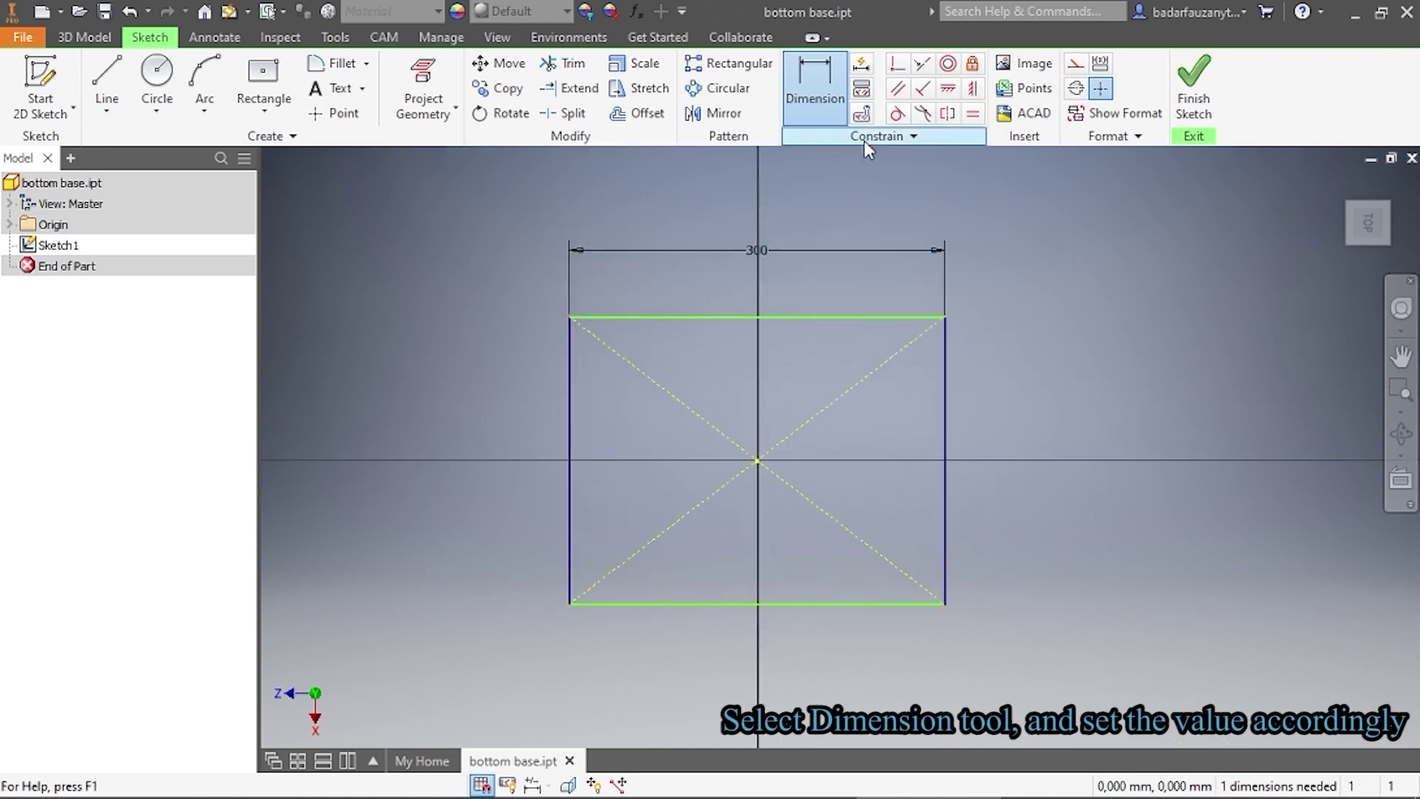
{"action": "left_click", "coordinate": [805, 79]}
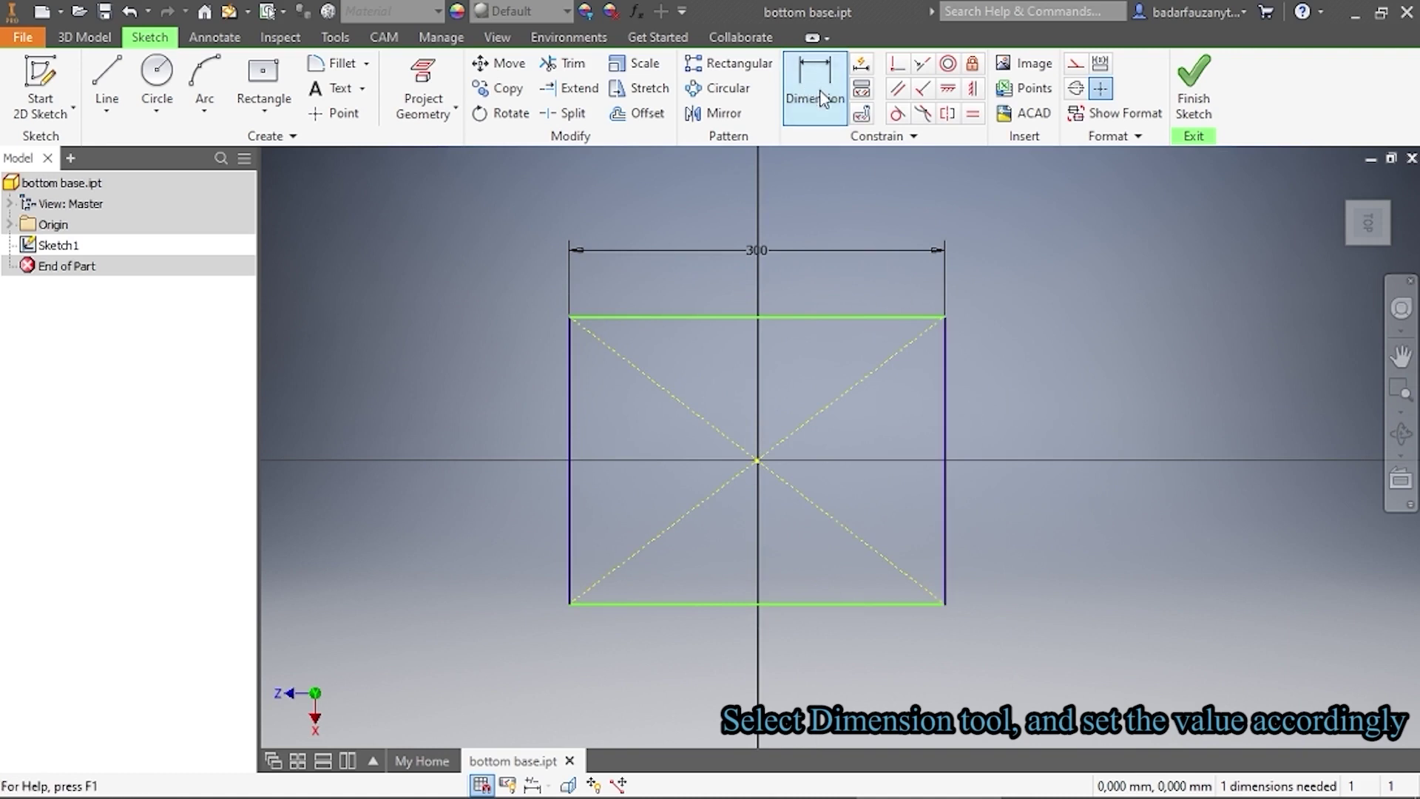
{"action": "left_click", "coordinate": [944, 388]}
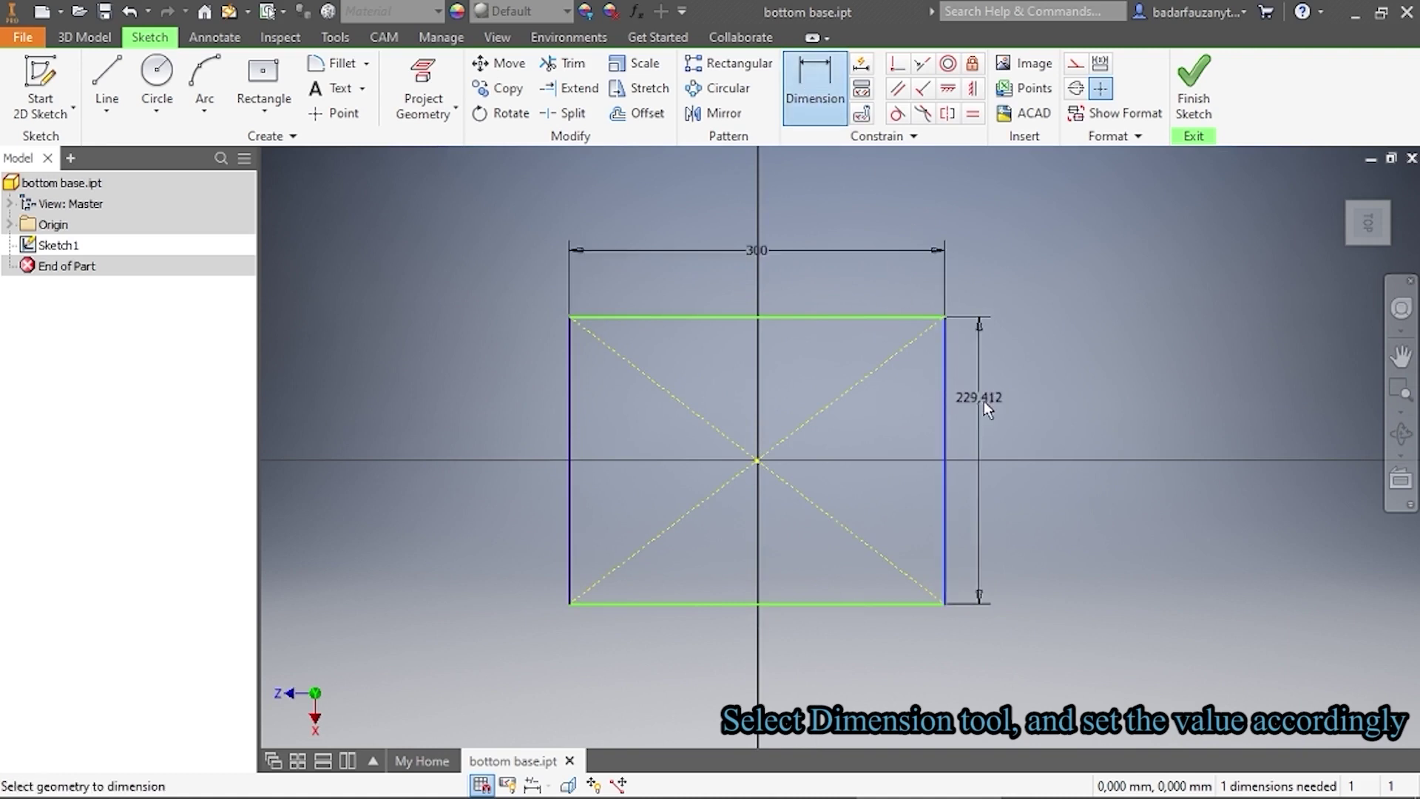
{"action": "left_click", "coordinate": [1001, 441]}
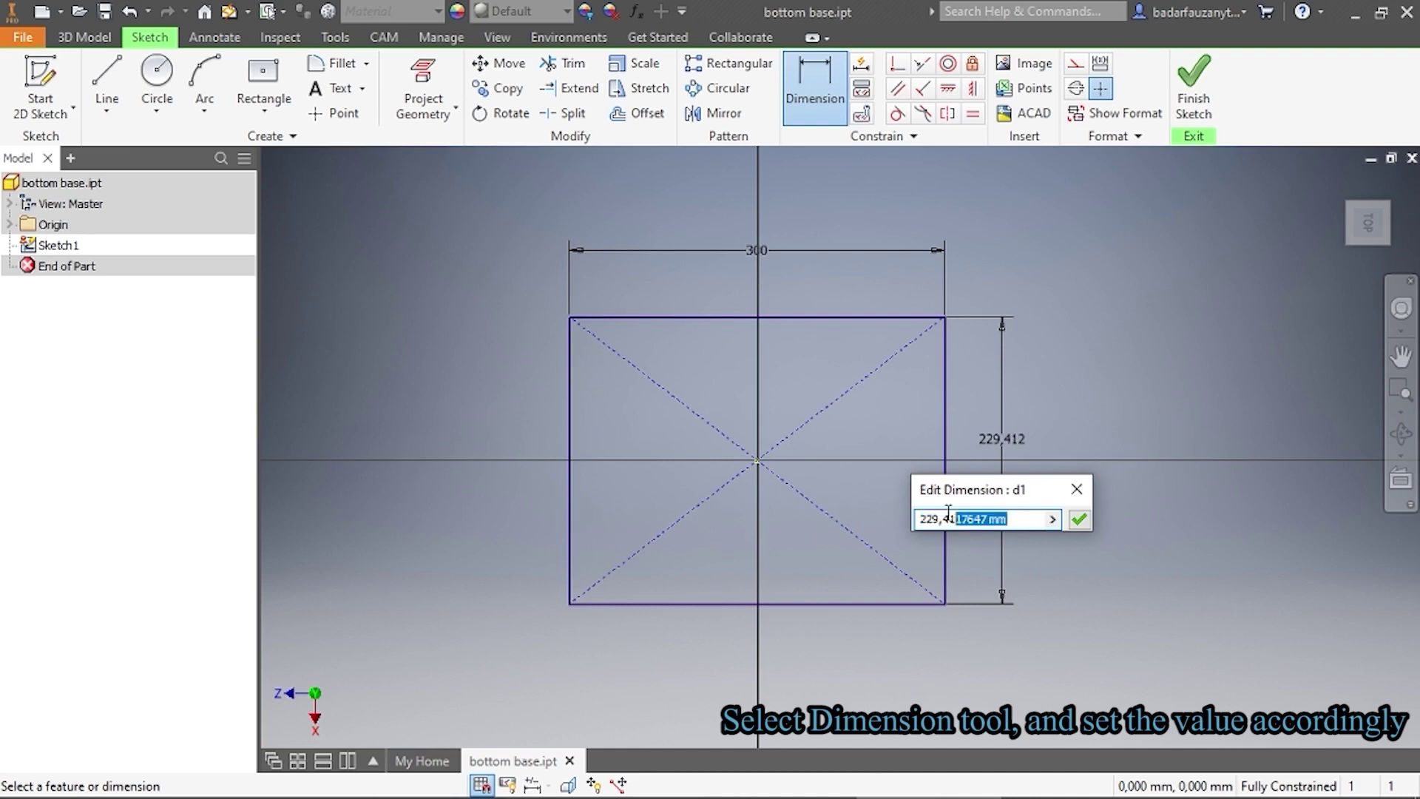
{"action": "type", "text": "200"}
{"action": "key", "text": "Return"}
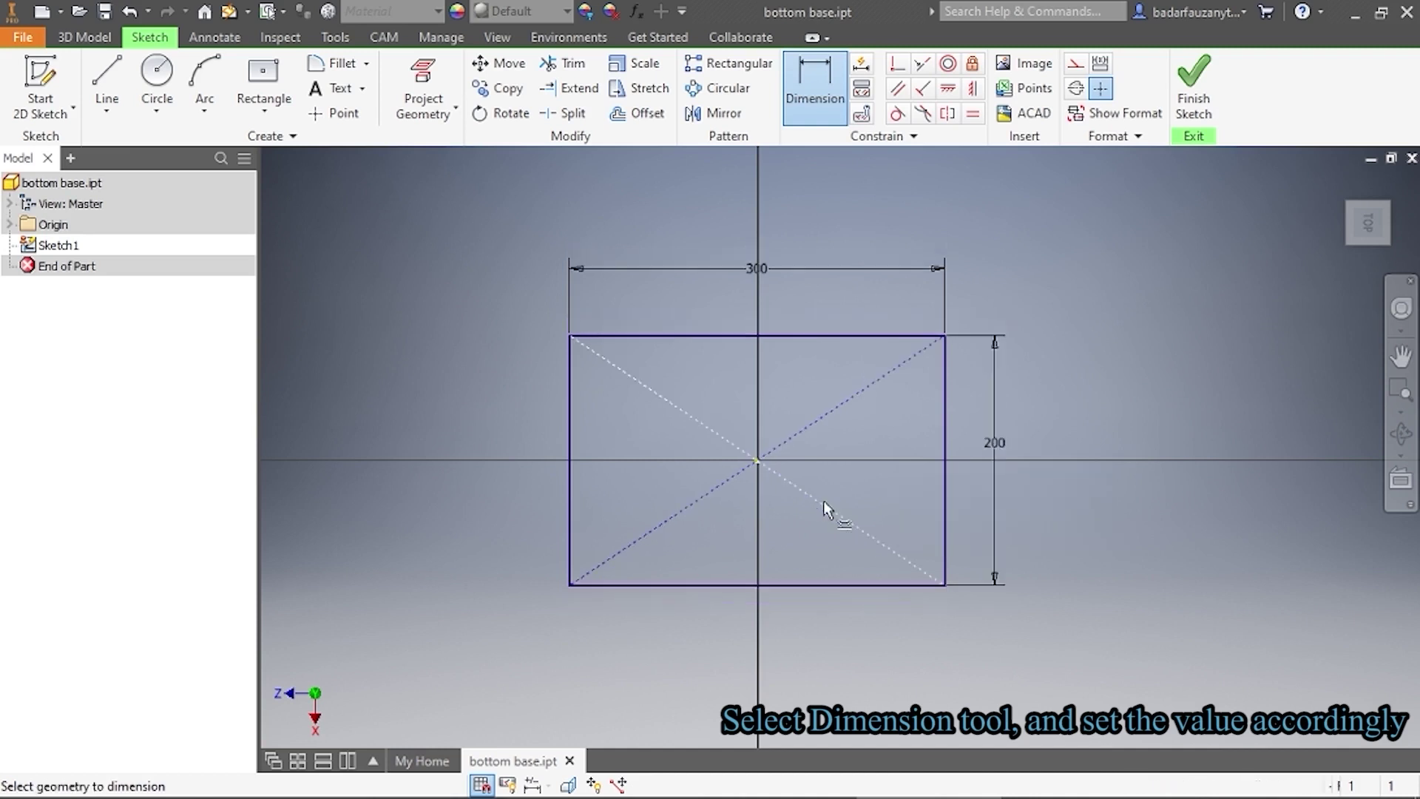
{"action": "right_click", "coordinate": [873, 442]}
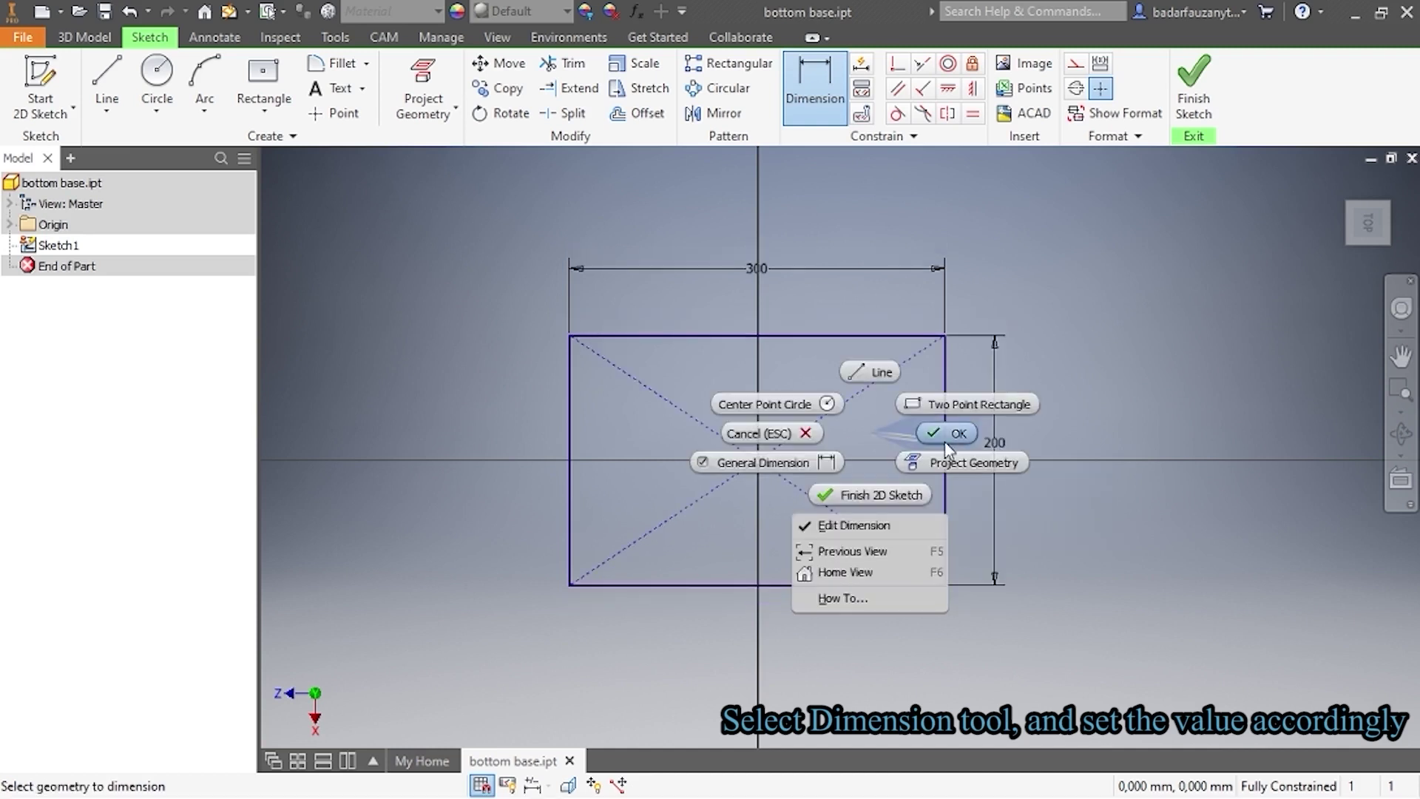
{"action": "left_click", "coordinate": [952, 435]}
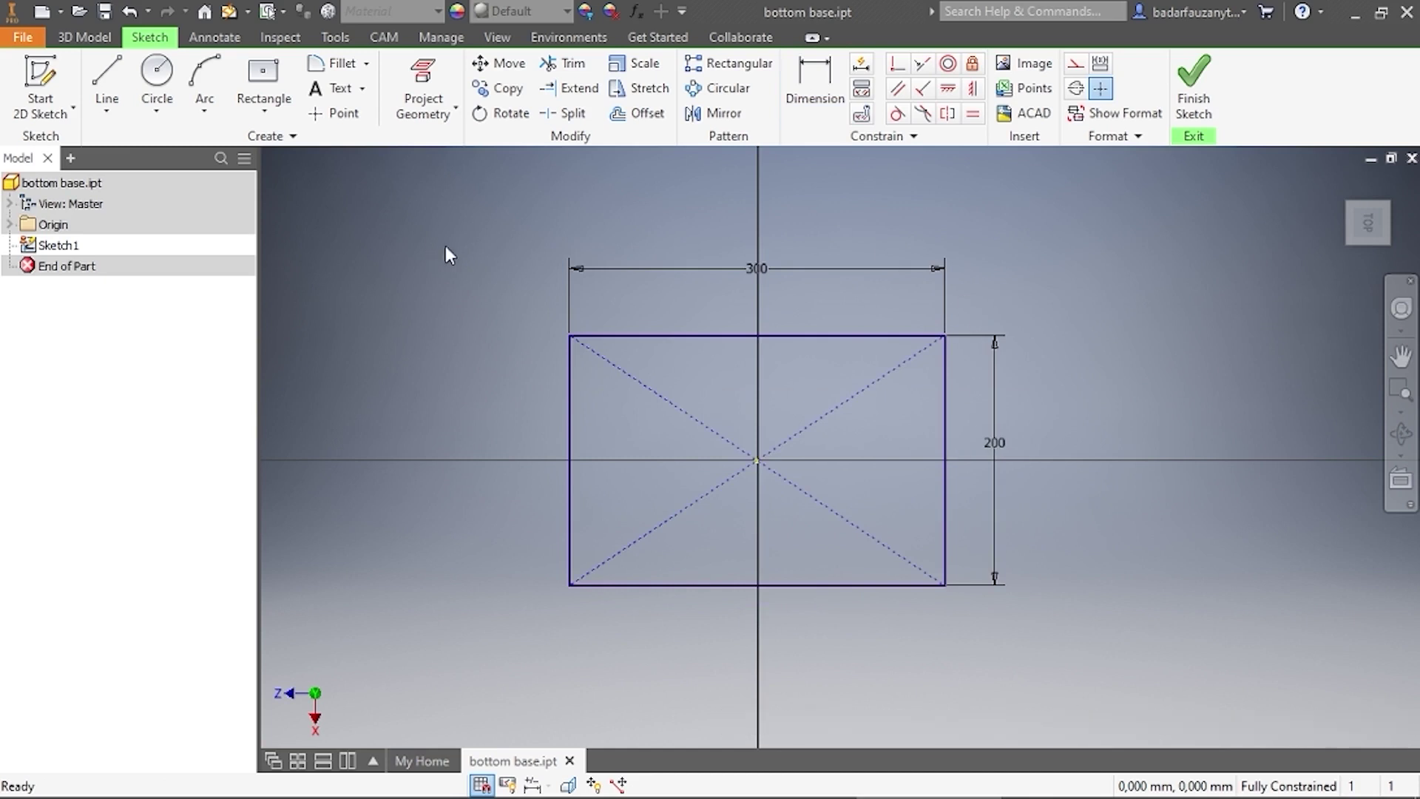
Draw a center-point circle off the axes, centered about 57 mm from the rectangle's left edge and 54 mm from its top edge
{"action": "left_click", "coordinate": [157, 111]}
{"action": "left_click", "coordinate": [188, 147]}
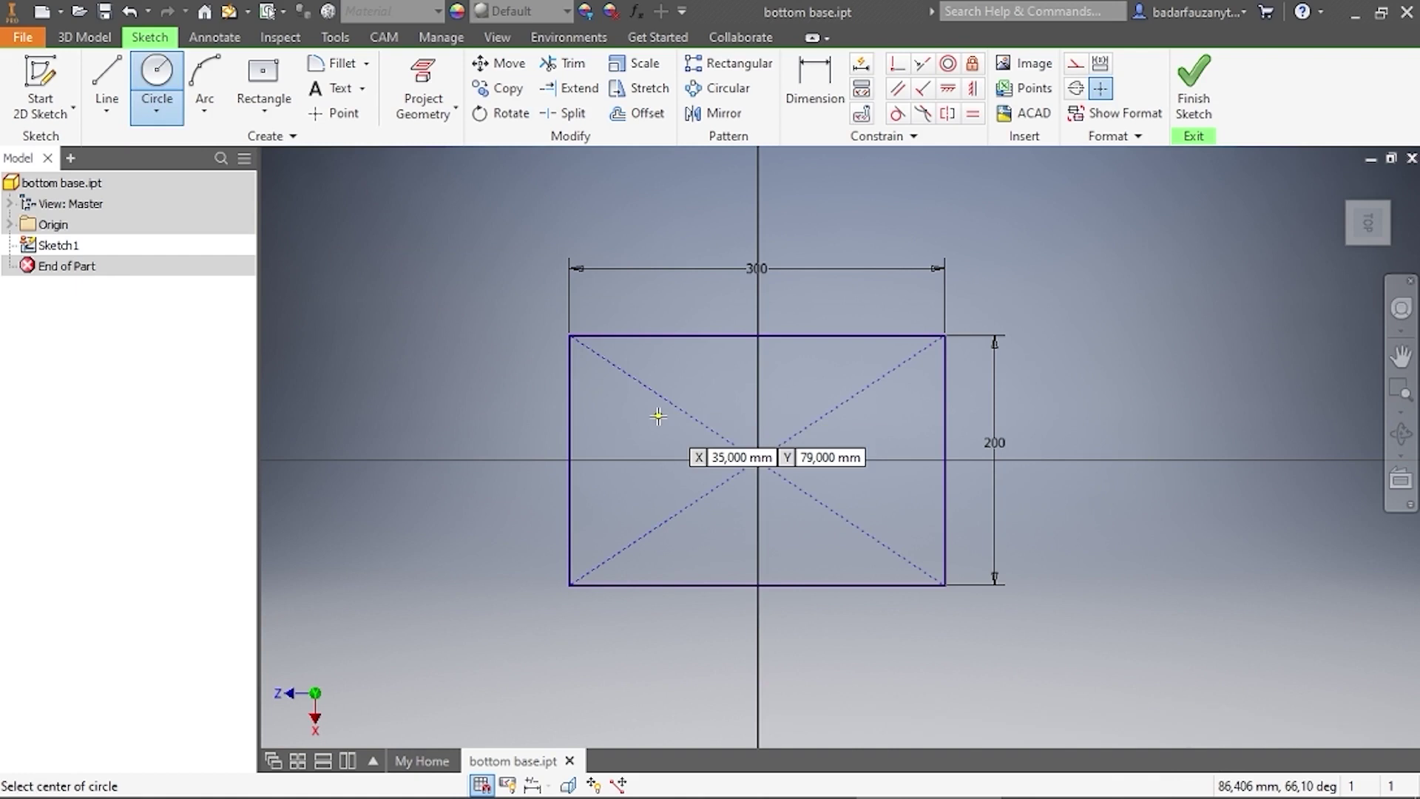
{"action": "scroll", "coordinate": [659, 413], "scroll_direction": "down", "scroll_amount": 3}
{"action": "middle_click_drag", "start_coordinate": [658, 412], "coordinate": [611, 359]}
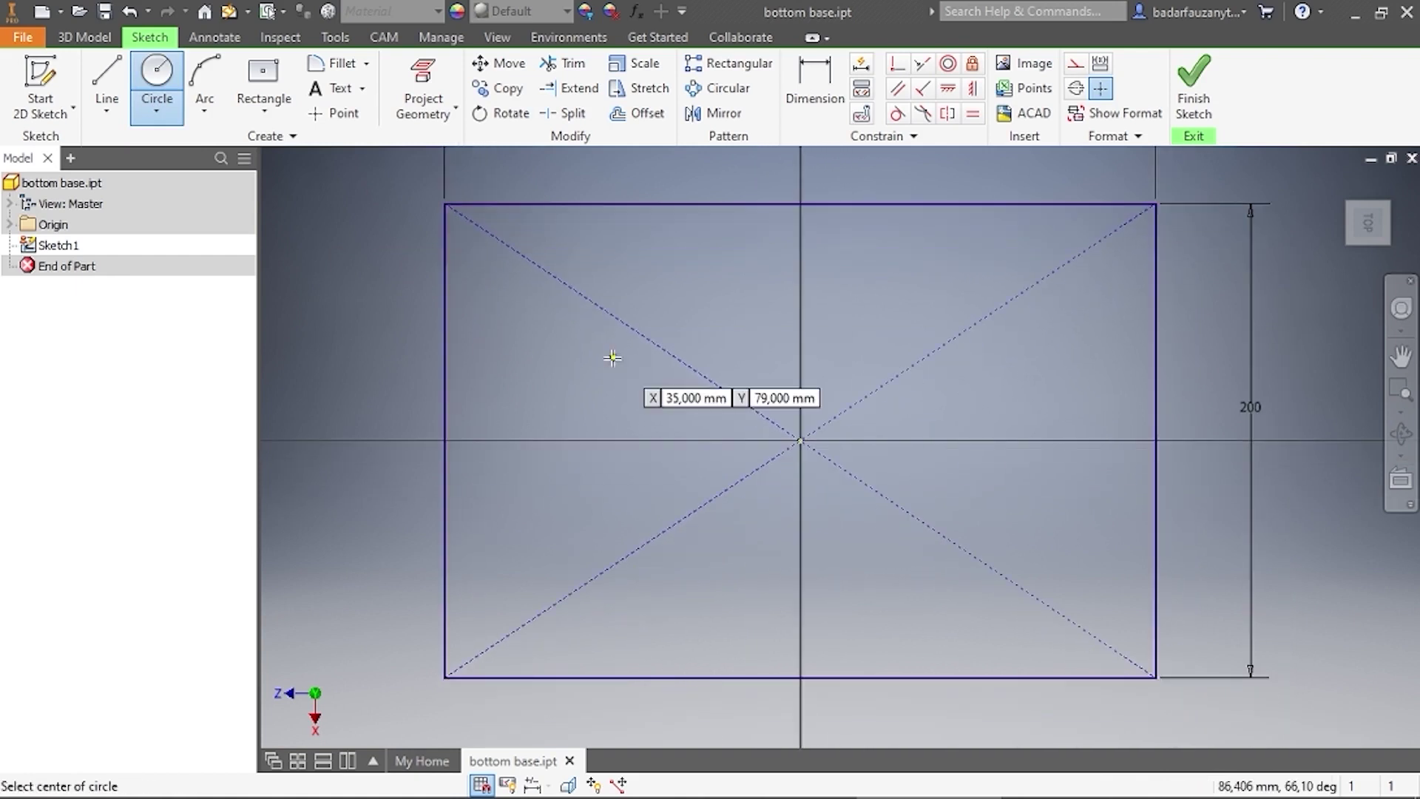
{"action": "left_click", "coordinate": [579, 331]}
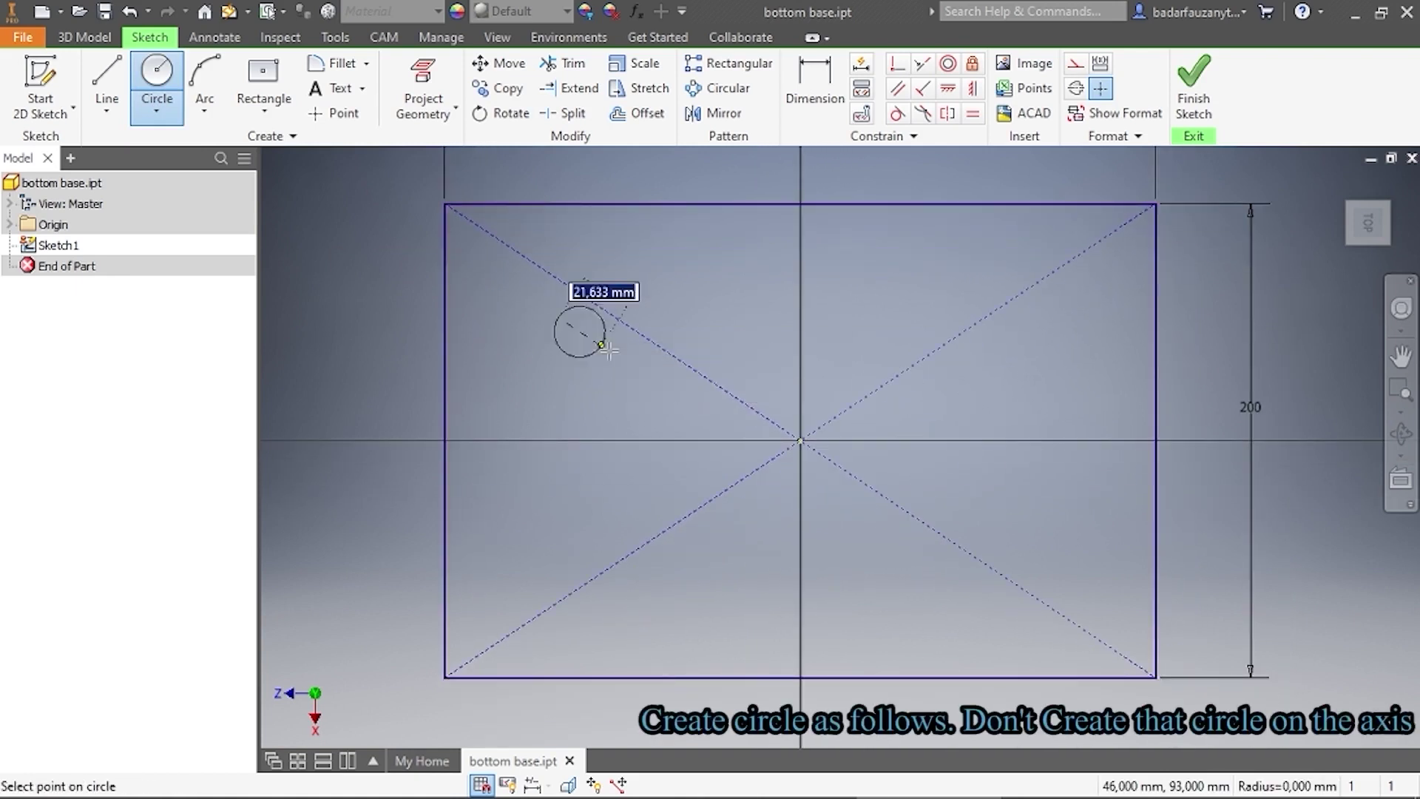
{"action": "left_click", "coordinate": [646, 368]}
{"action": "right_click", "coordinate": [646, 368]}
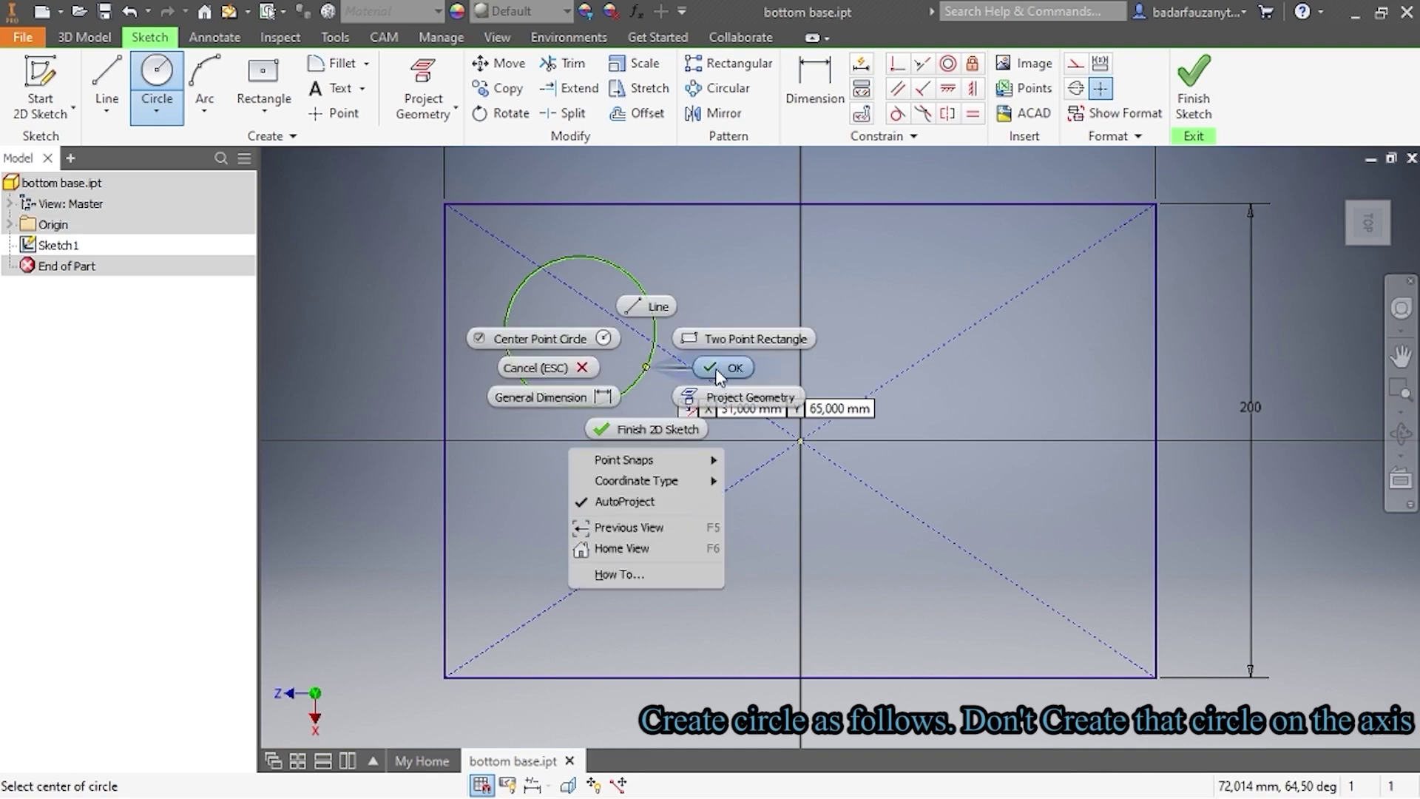
{"action": "left_click", "coordinate": [714, 366]}
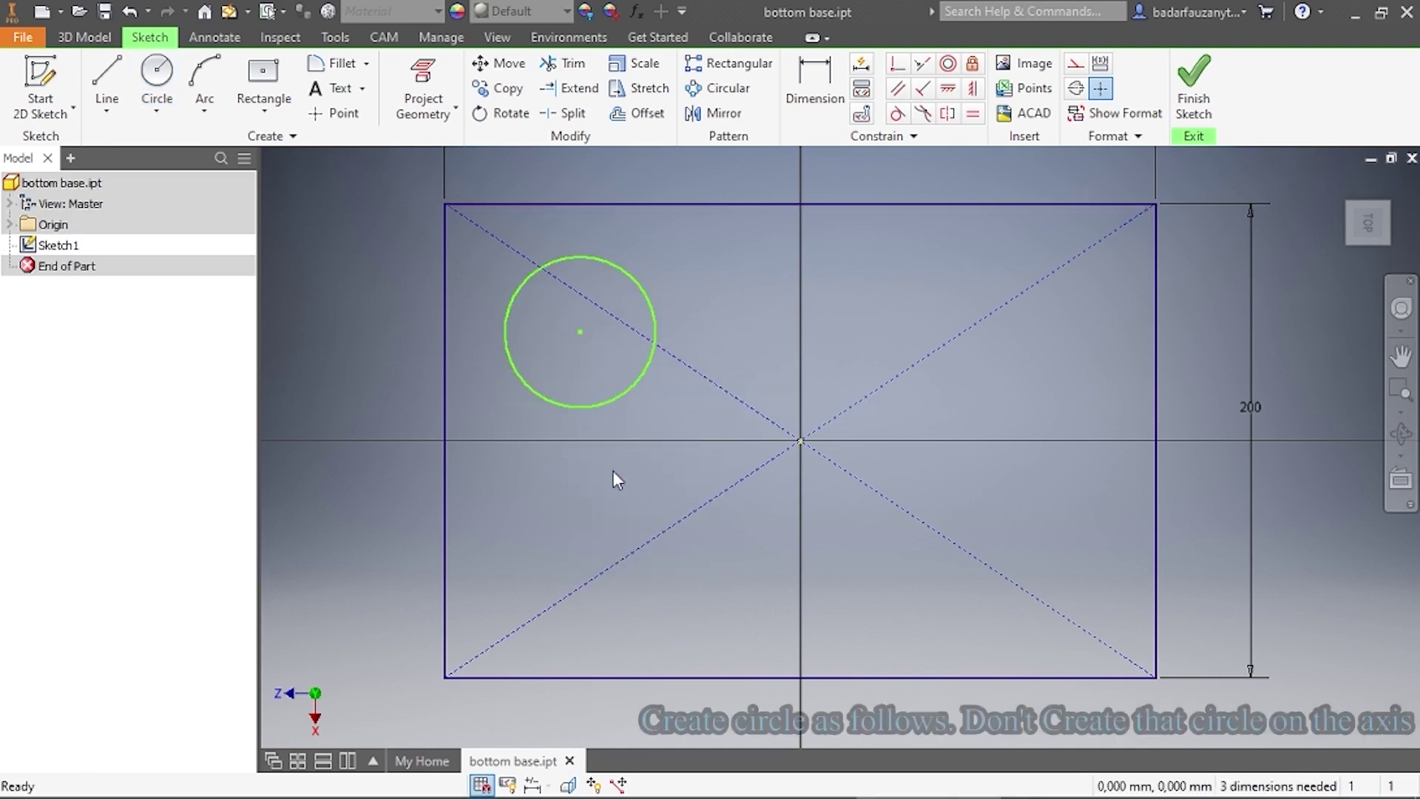
Dimension the circle's center 115 mm from the rectangle's left edge
{"action": "left_click", "coordinate": [826, 87]}
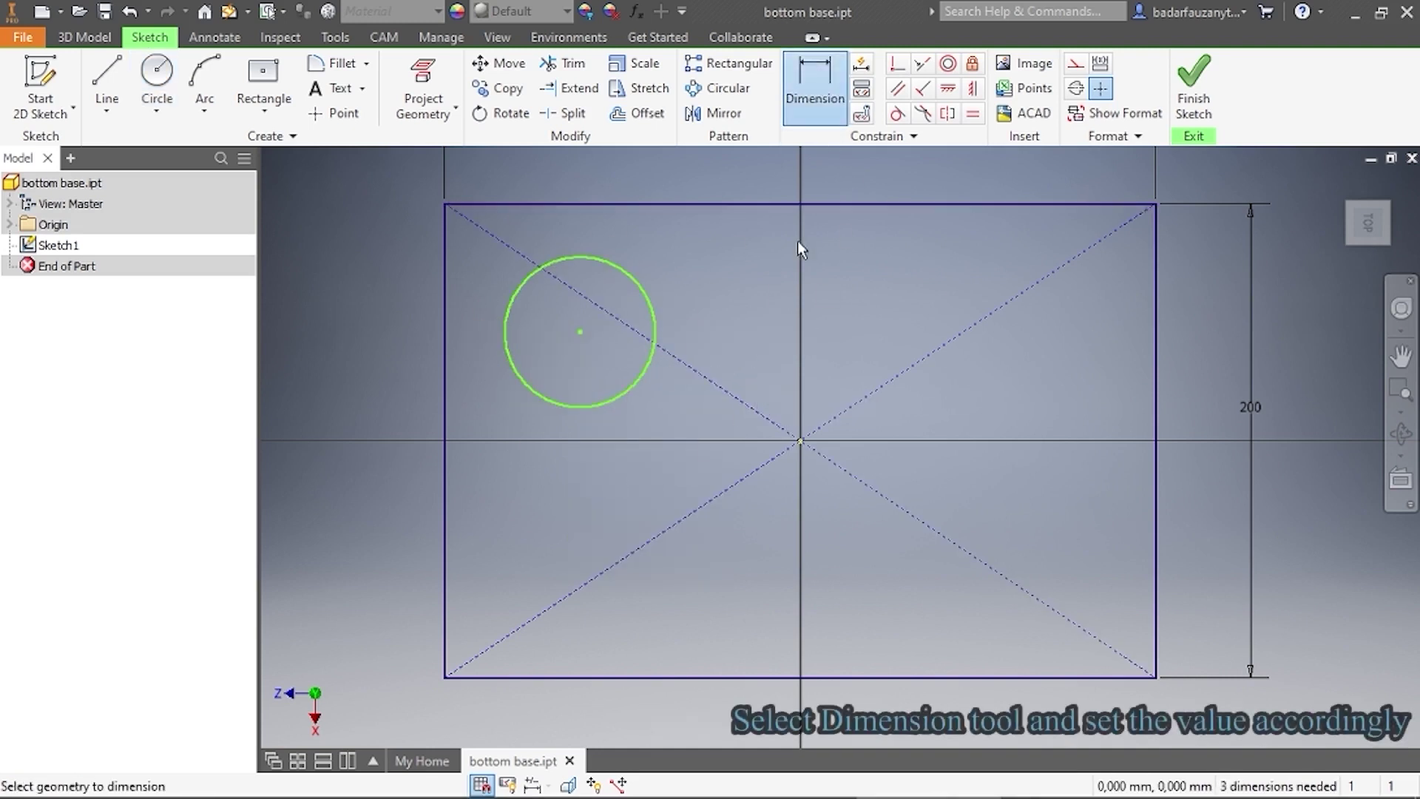
{"action": "left_click", "coordinate": [443, 294]}
{"action": "left_click", "coordinate": [580, 332]}
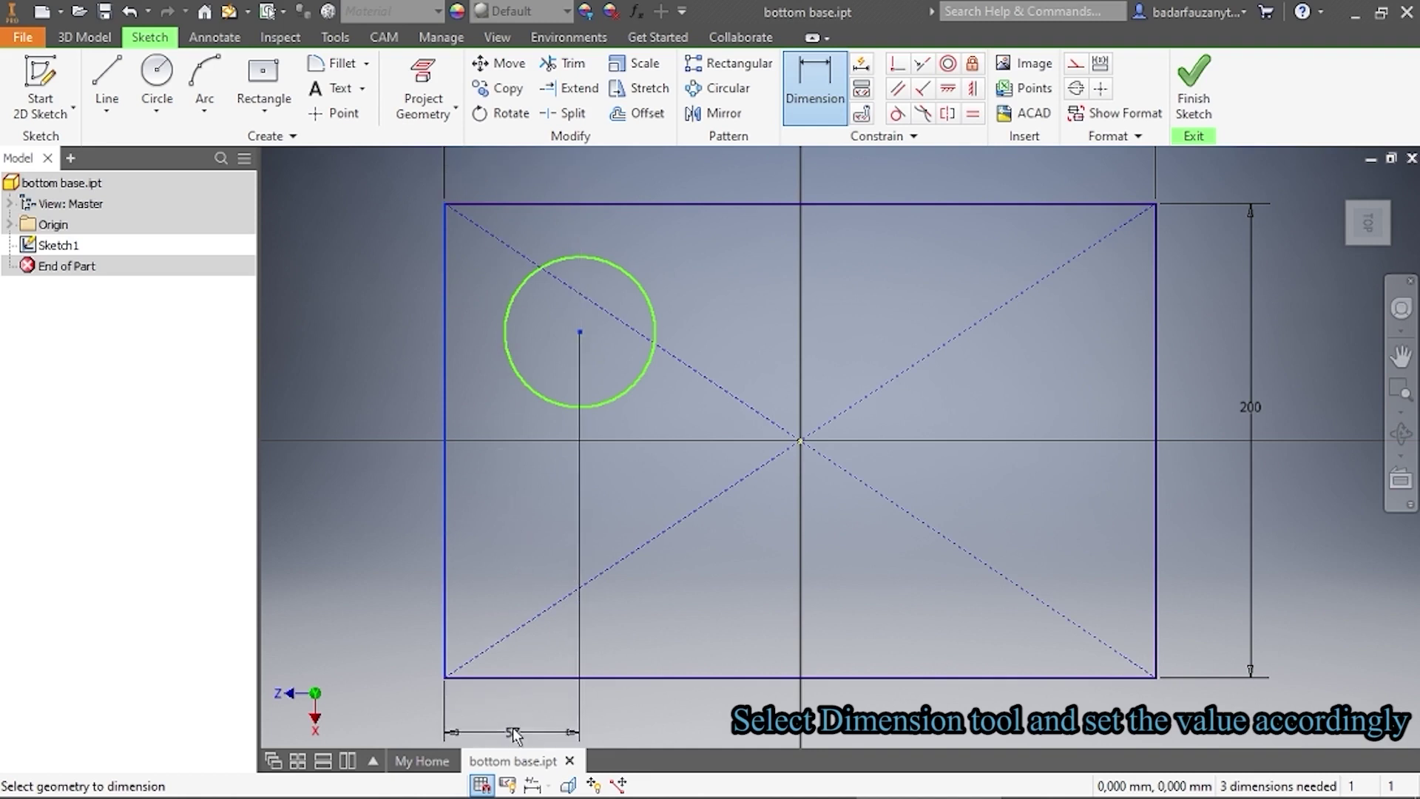
{"action": "left_click", "coordinate": [509, 718]}
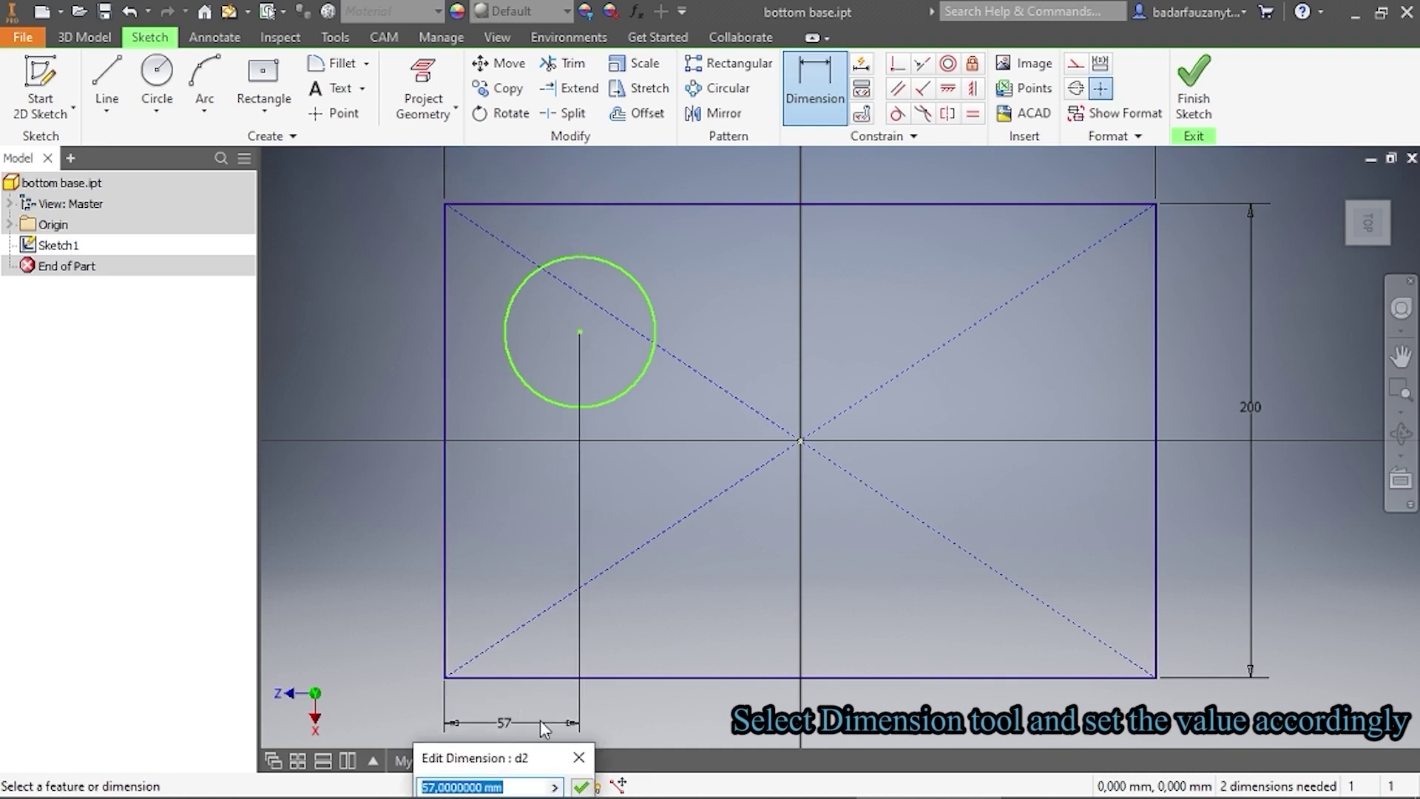
{"action": "type", "text": "115"}
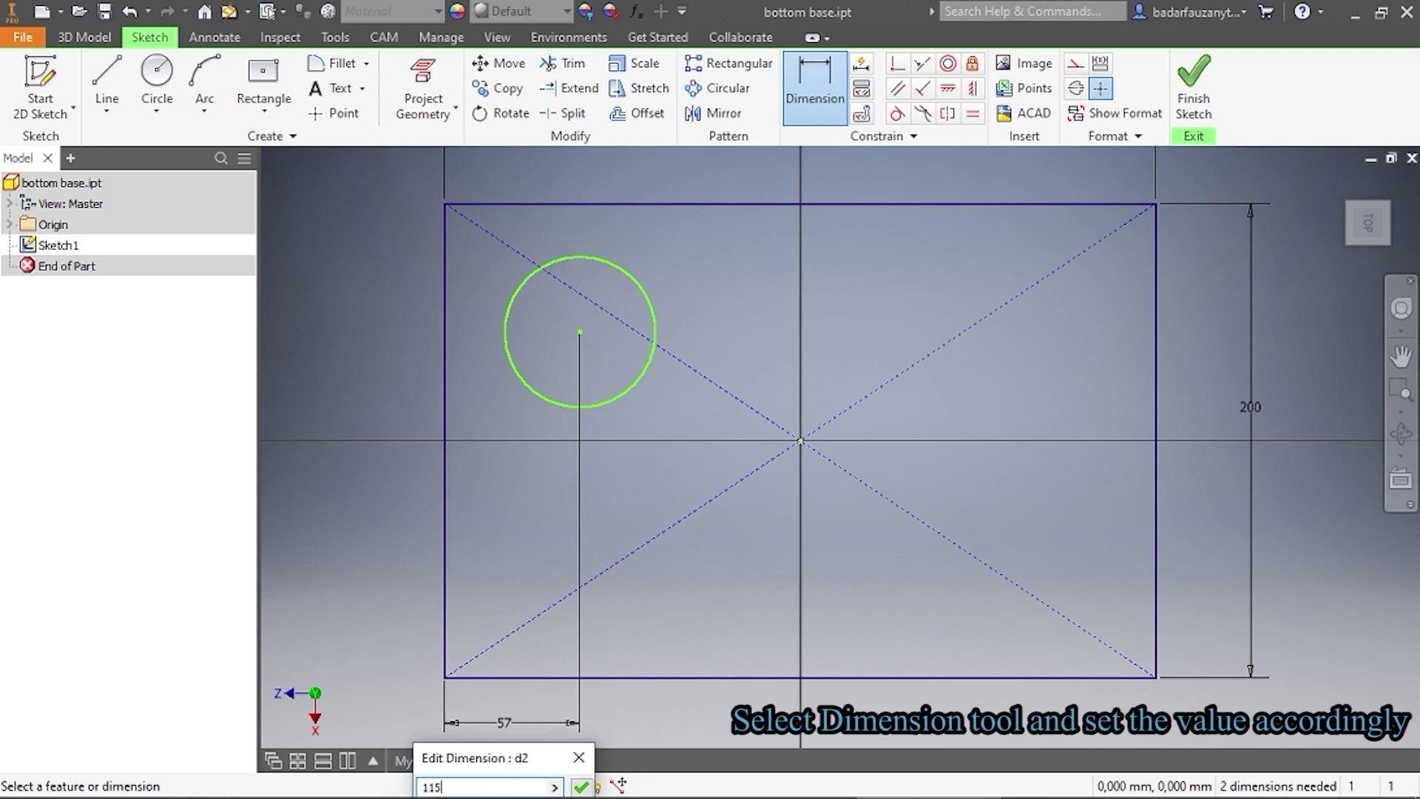
{"action": "key", "text": "Return"}
Dimension the circle's center 100 mm from the rectangle's top edge
{"action": "scroll", "coordinate": [622, 689], "scroll_direction": "down", "scroll_amount": 3}
{"action": "middle_click_drag", "start_coordinate": [622, 690], "coordinate": [626, 634]}
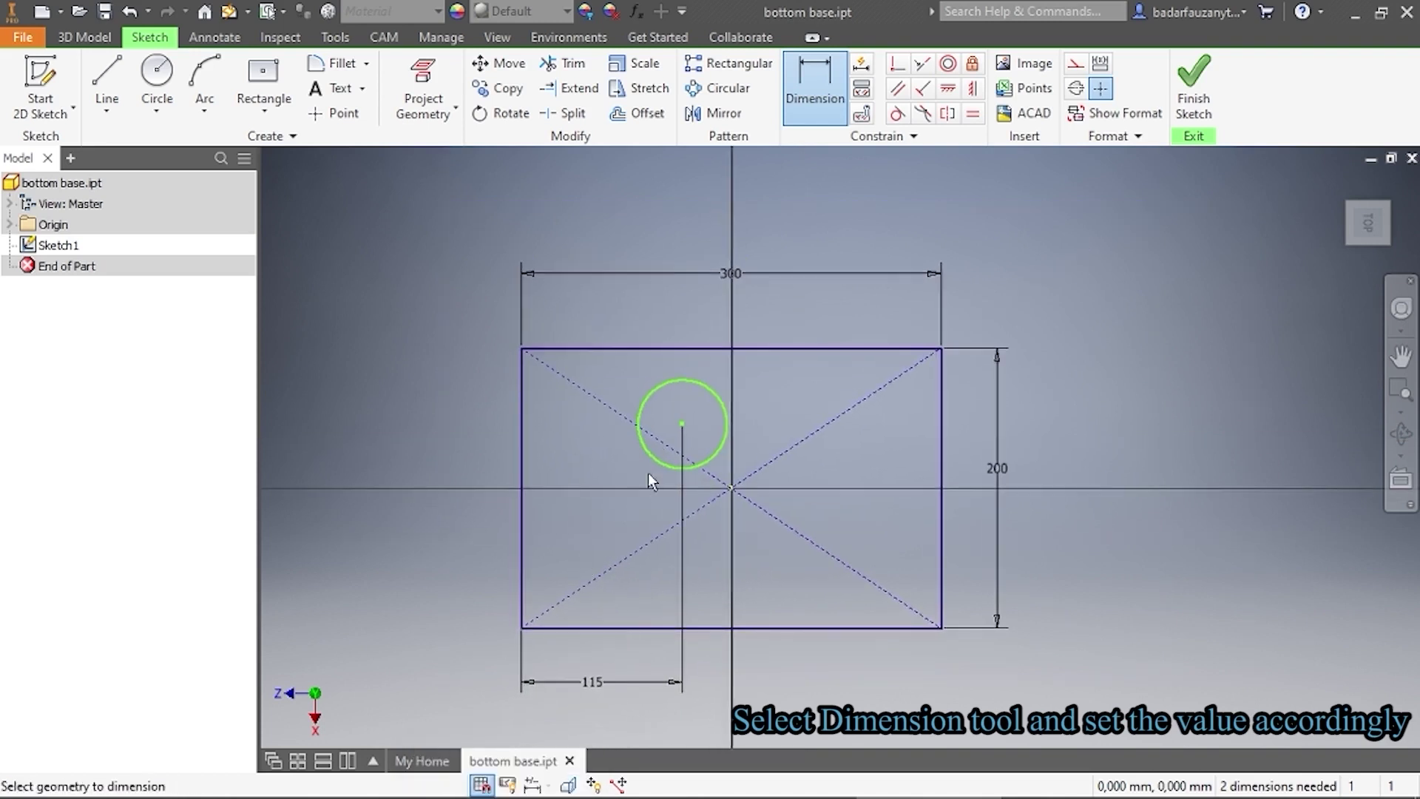
{"action": "left_click", "coordinate": [682, 425]}
{"action": "left_click", "coordinate": [595, 348]}
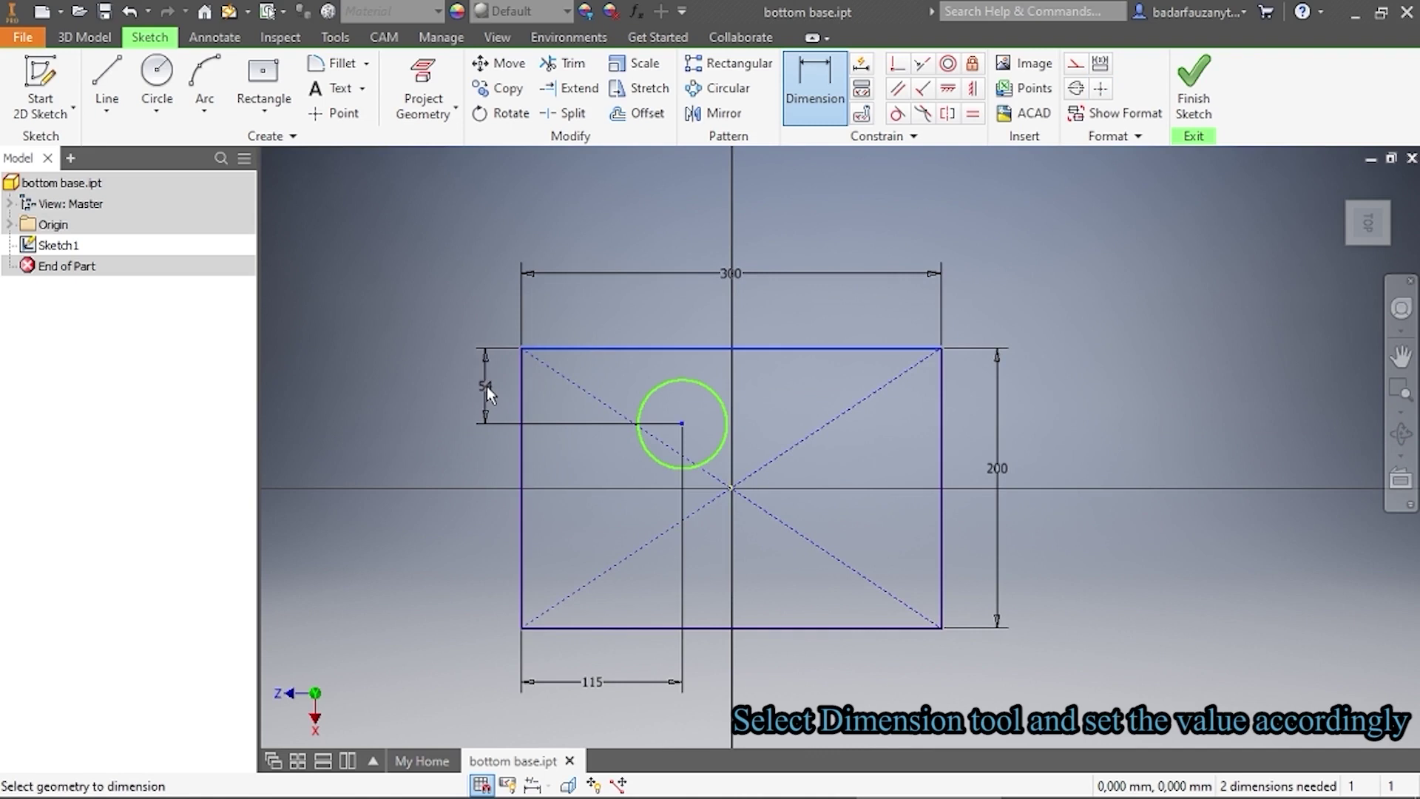
{"action": "left_click", "coordinate": [486, 386]}
{"action": "type", "text": "100"}
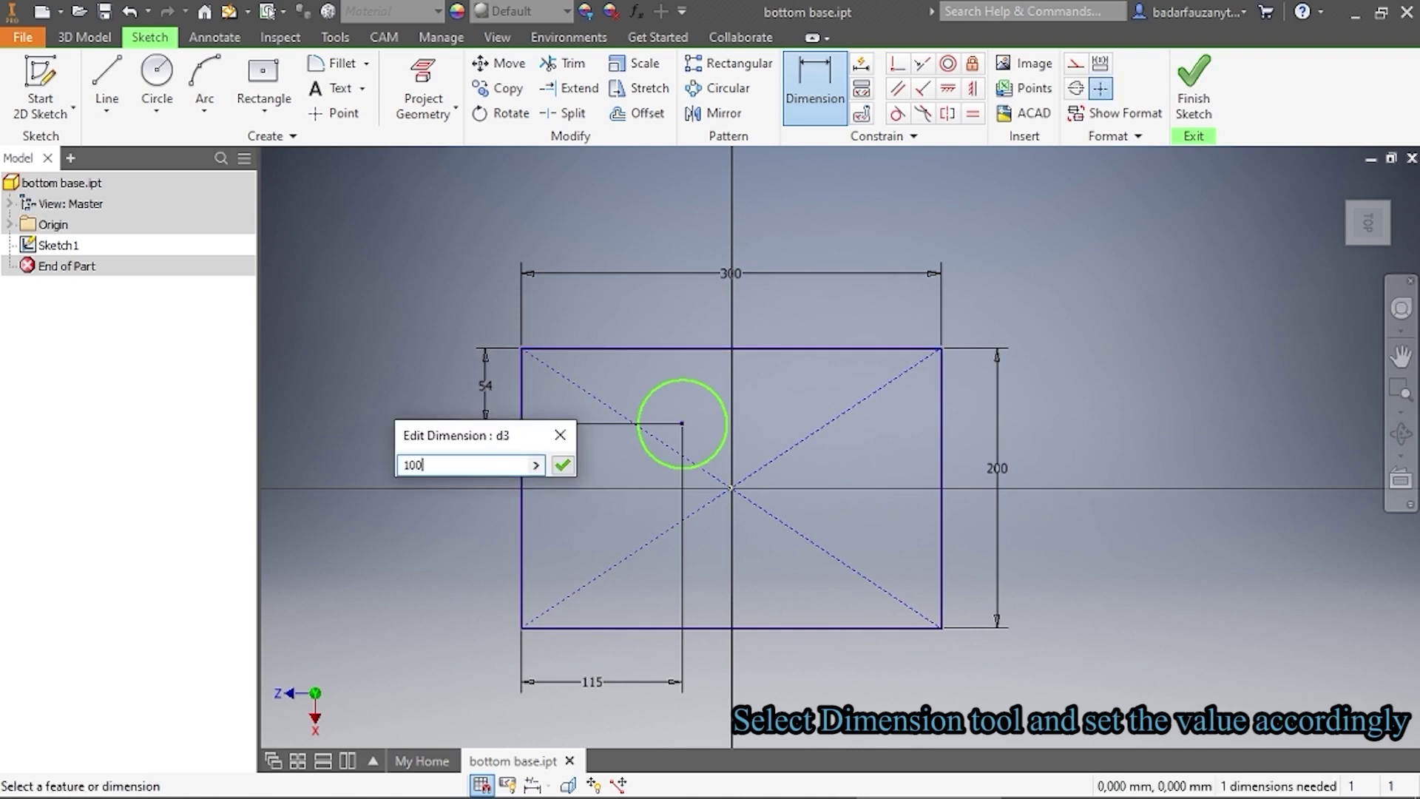
{"action": "key", "text": "Return"}
Dimension the circle's diameter to 120 mm and end the Dimension command
{"action": "scroll", "coordinate": [667, 460], "scroll_direction": "up", "scroll_amount": 5}
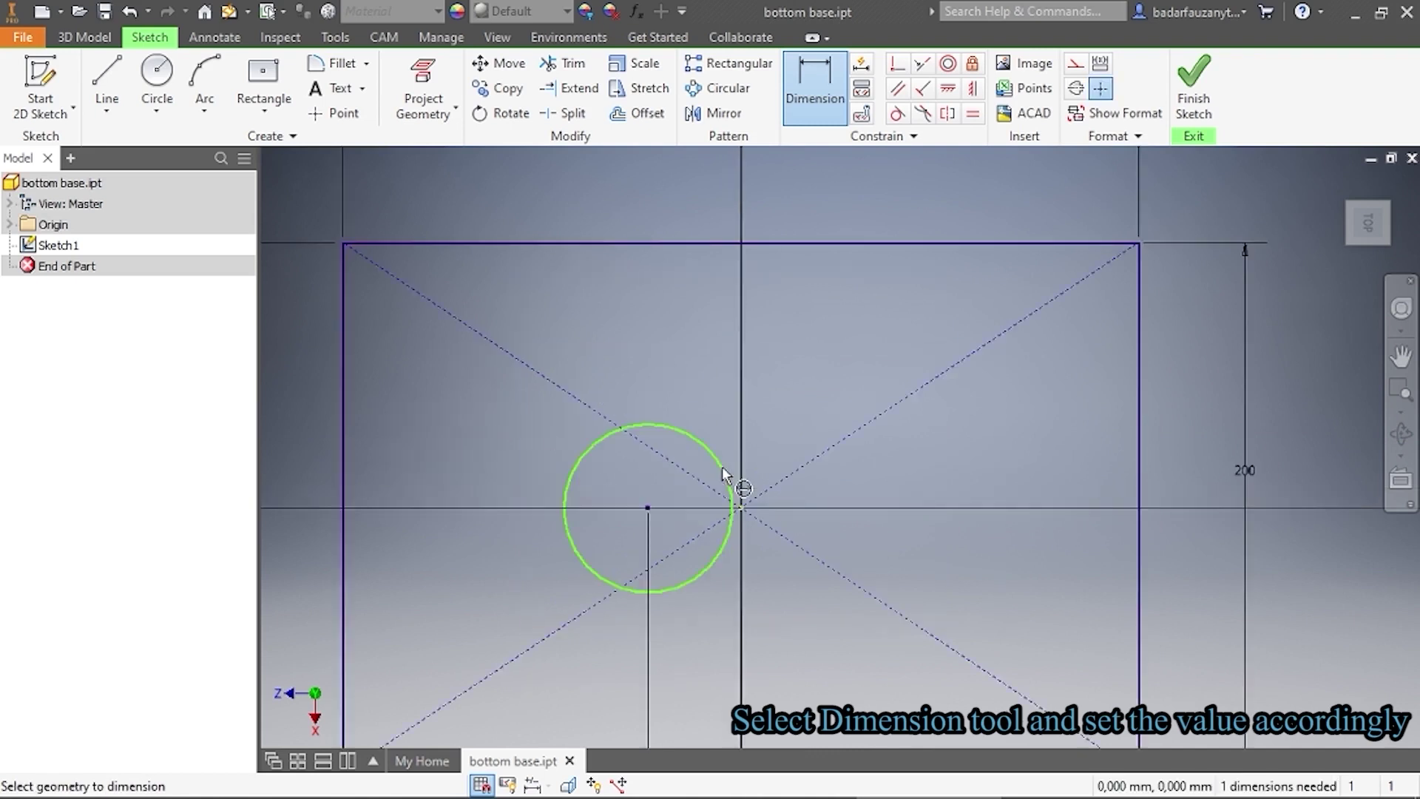
{"action": "middle_click_drag", "start_coordinate": [746, 454], "coordinate": [761, 348]}
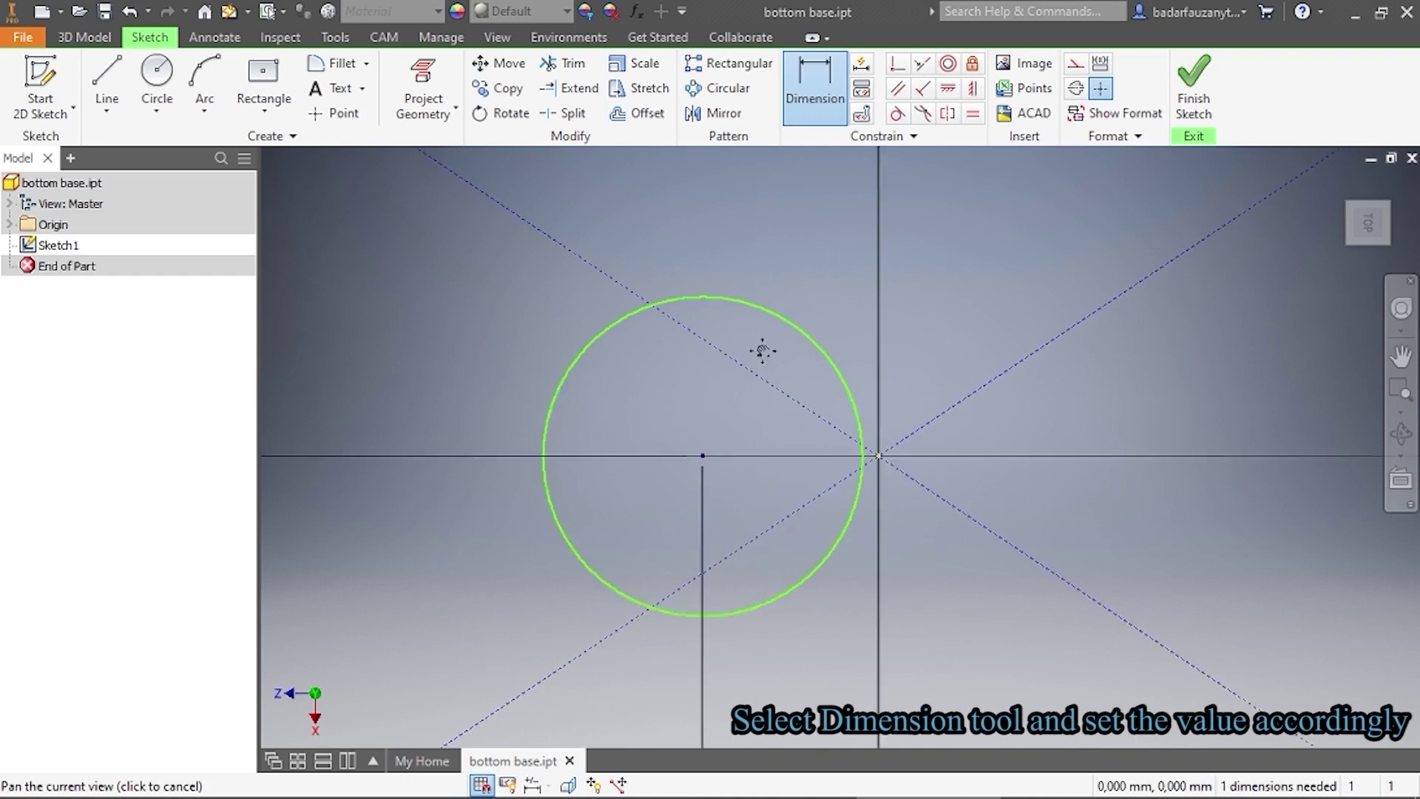
{"action": "left_click", "coordinate": [791, 309]}
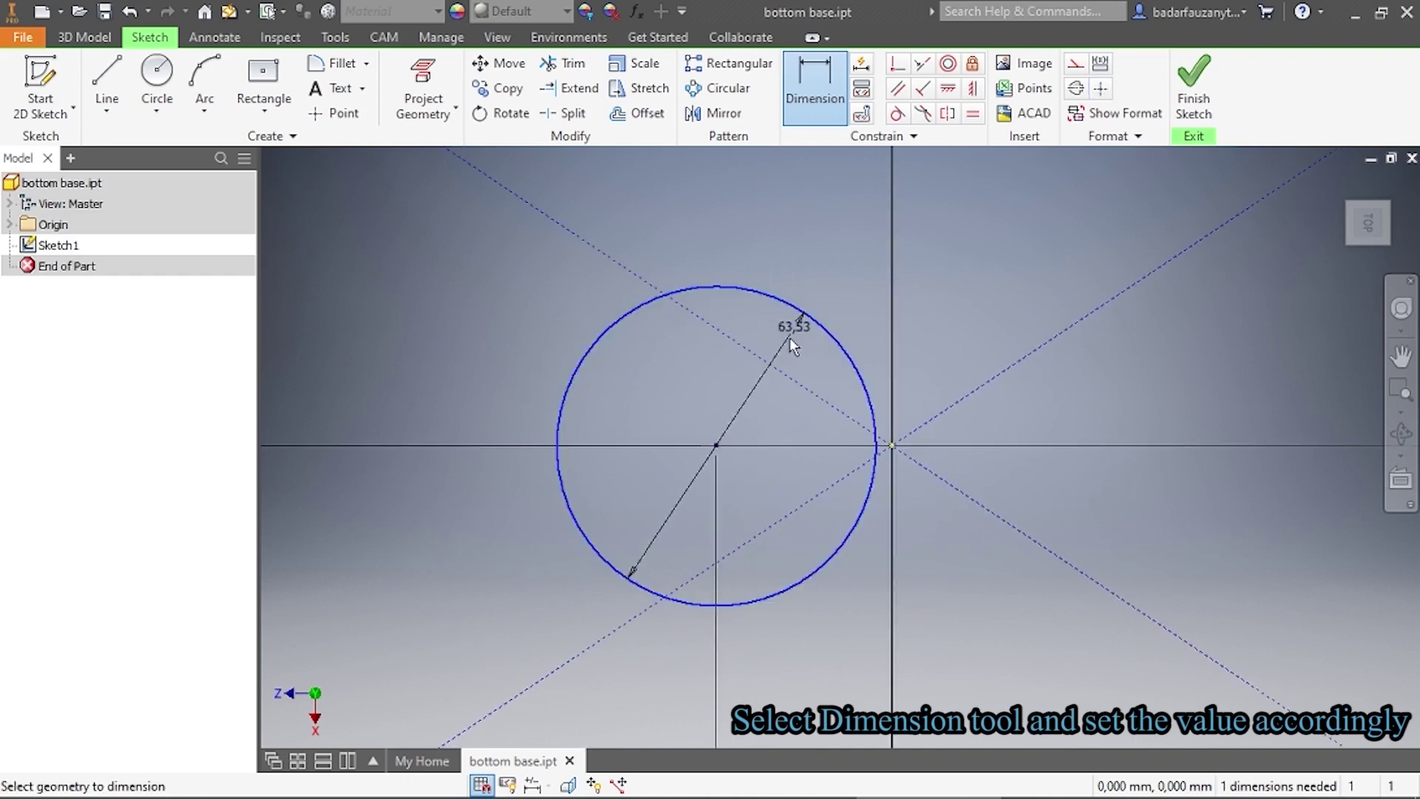
{"action": "left_click", "coordinate": [685, 420]}
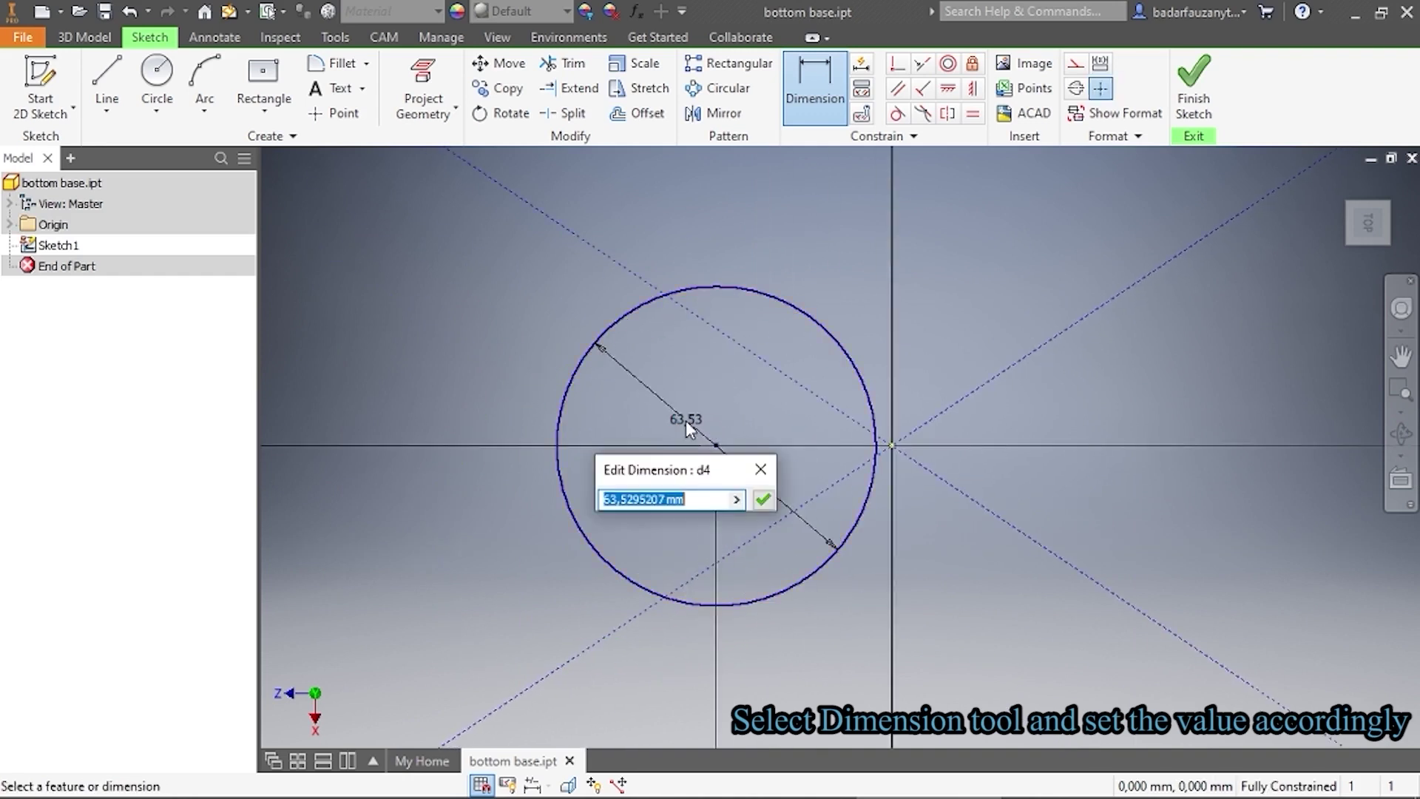
{"action": "type", "text": "120"}
{"action": "key", "text": "Return"}
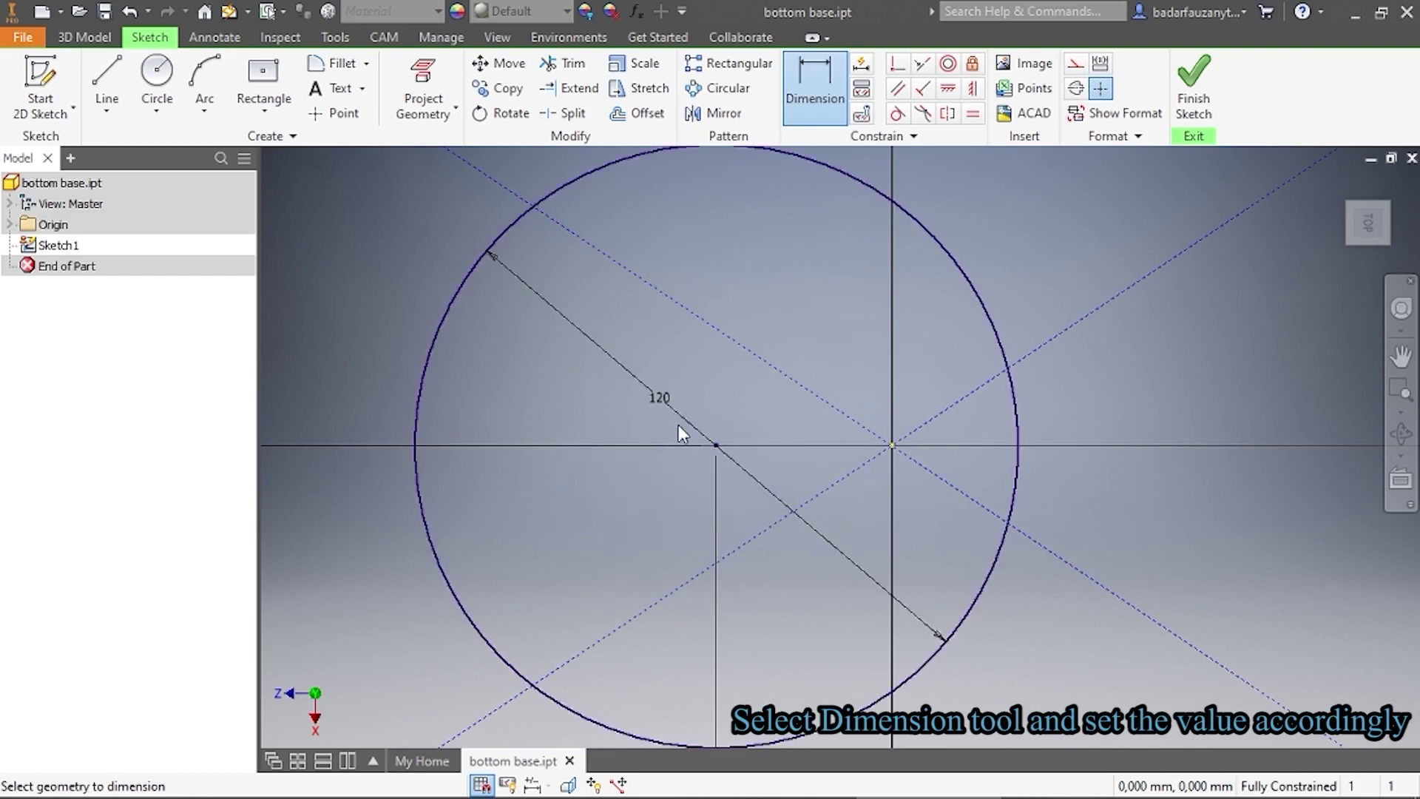
{"action": "scroll", "coordinate": [677, 424], "scroll_direction": "down", "scroll_amount": 5}
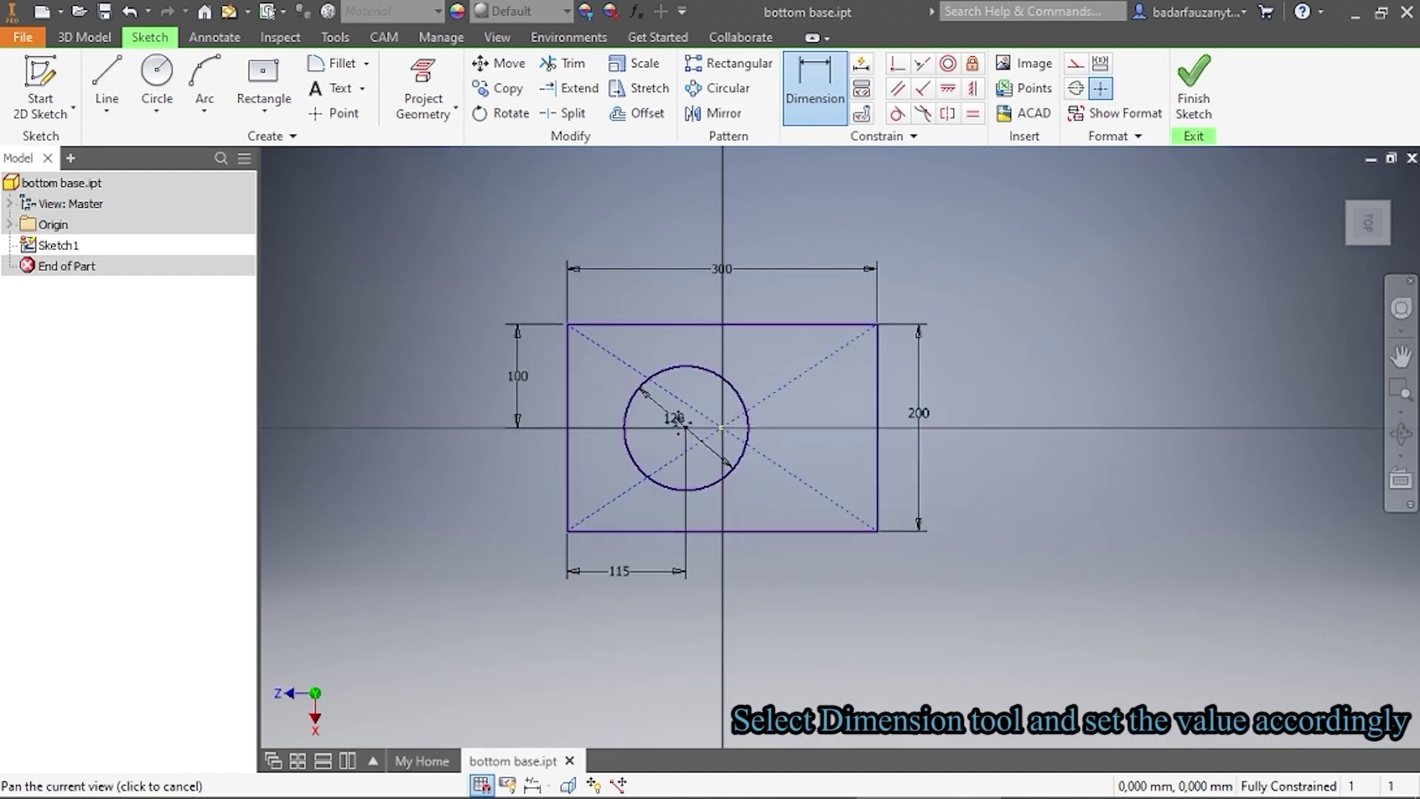
{"action": "right_click", "coordinate": [429, 388]}
{"action": "left_click", "coordinate": [489, 387]}
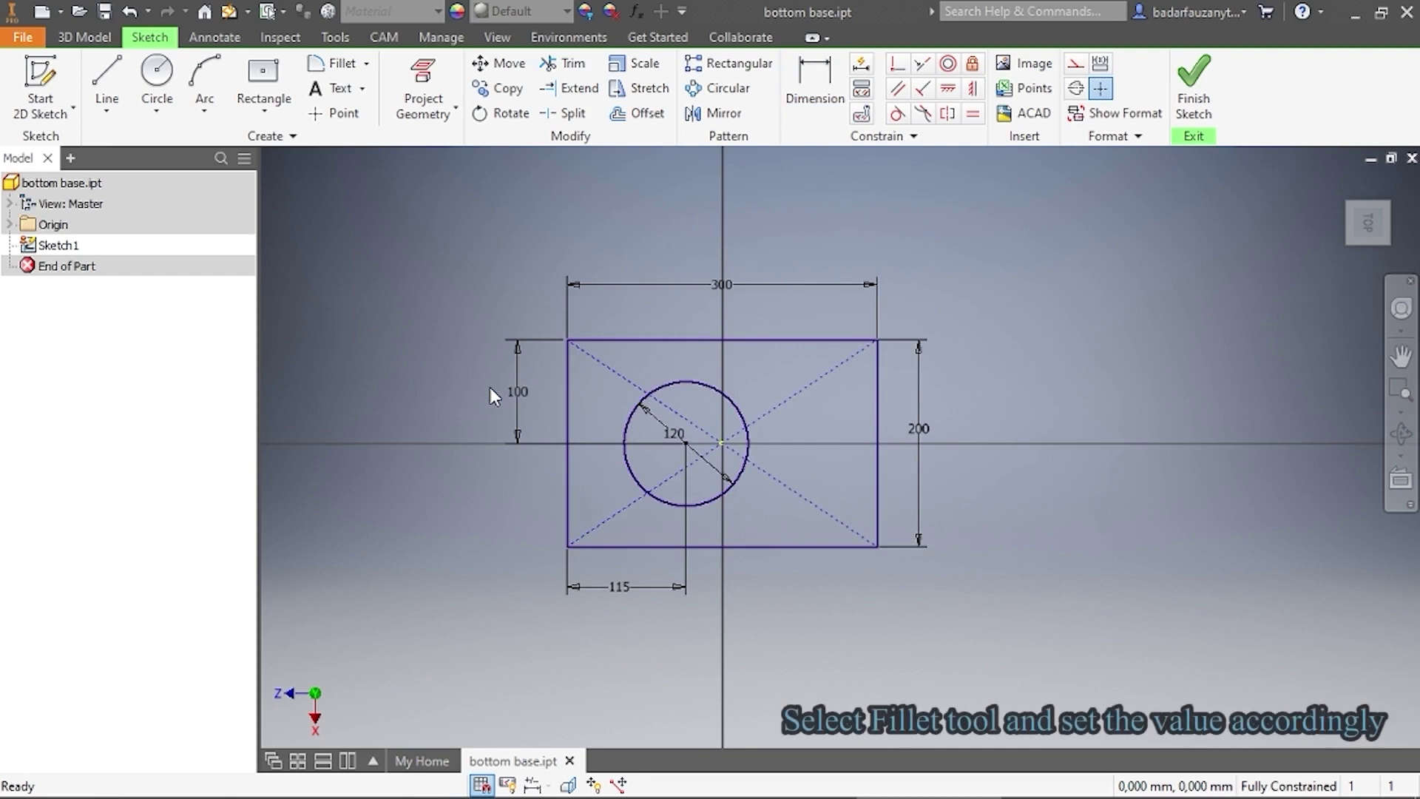
Fillet all four corners of the 300 x 200 mm rectangle with a 12 mm radius
{"action": "left_click", "coordinate": [336, 67]}
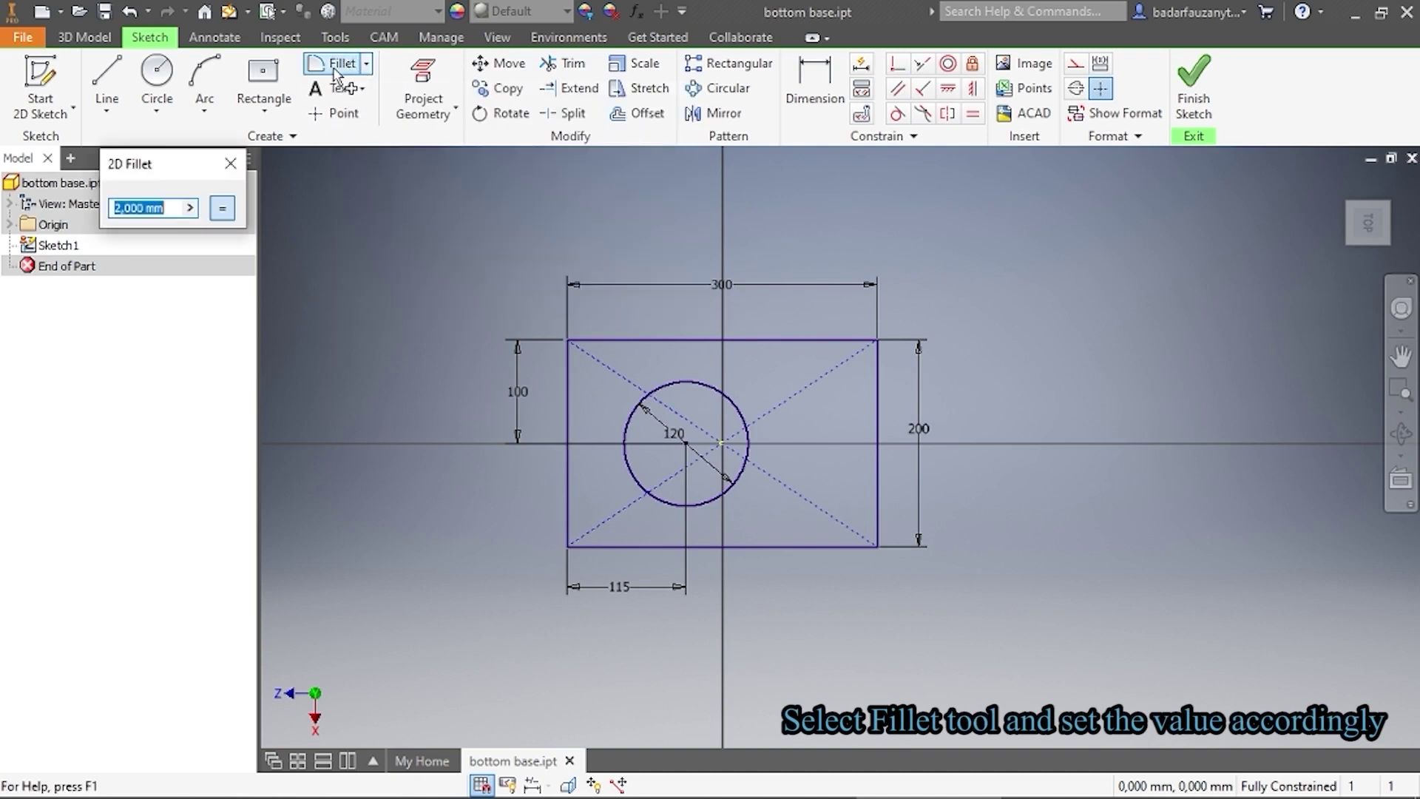
{"action": "type", "text": "12"}
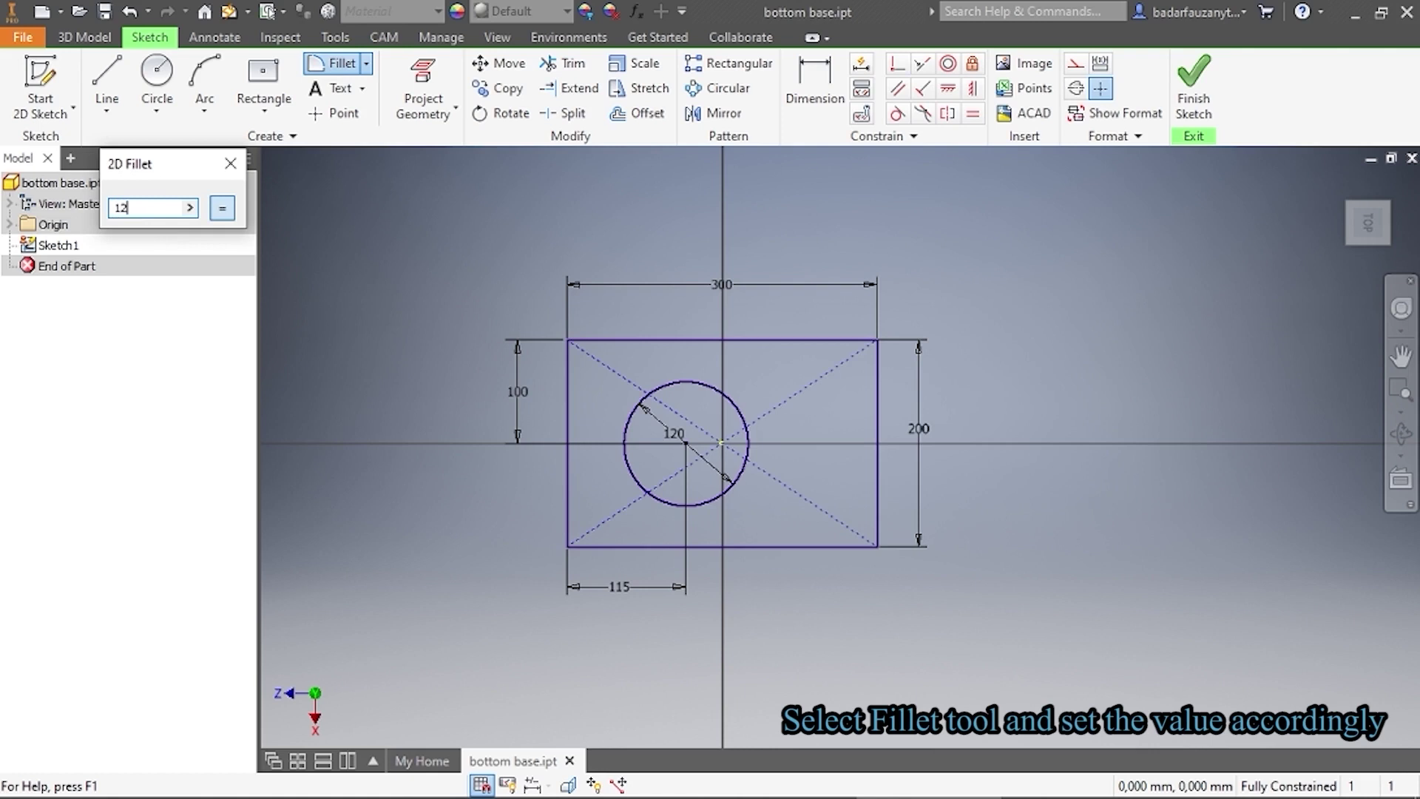
{"action": "left_click", "coordinate": [614, 339]}
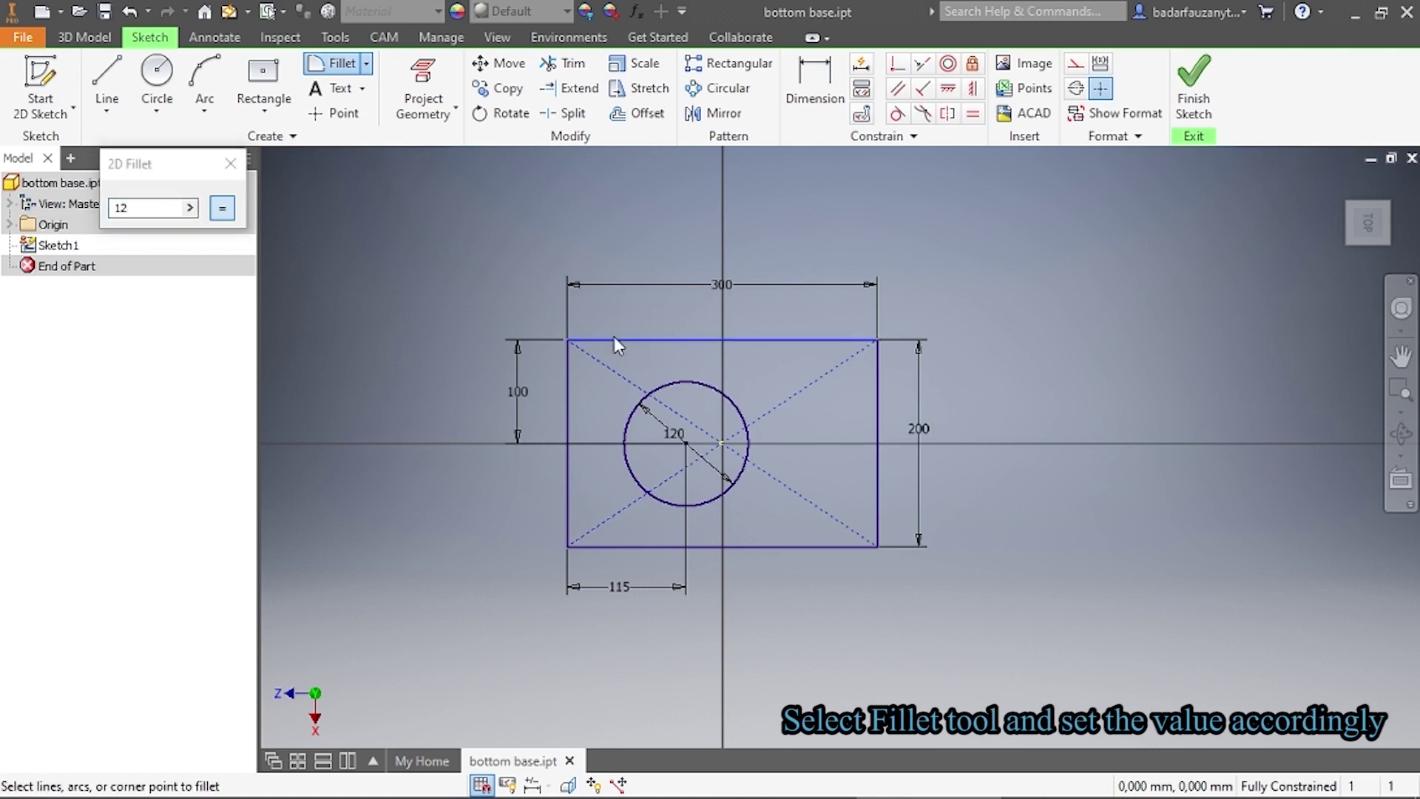
{"action": "left_click", "coordinate": [567, 366]}
{"action": "left_click", "coordinate": [571, 491]}
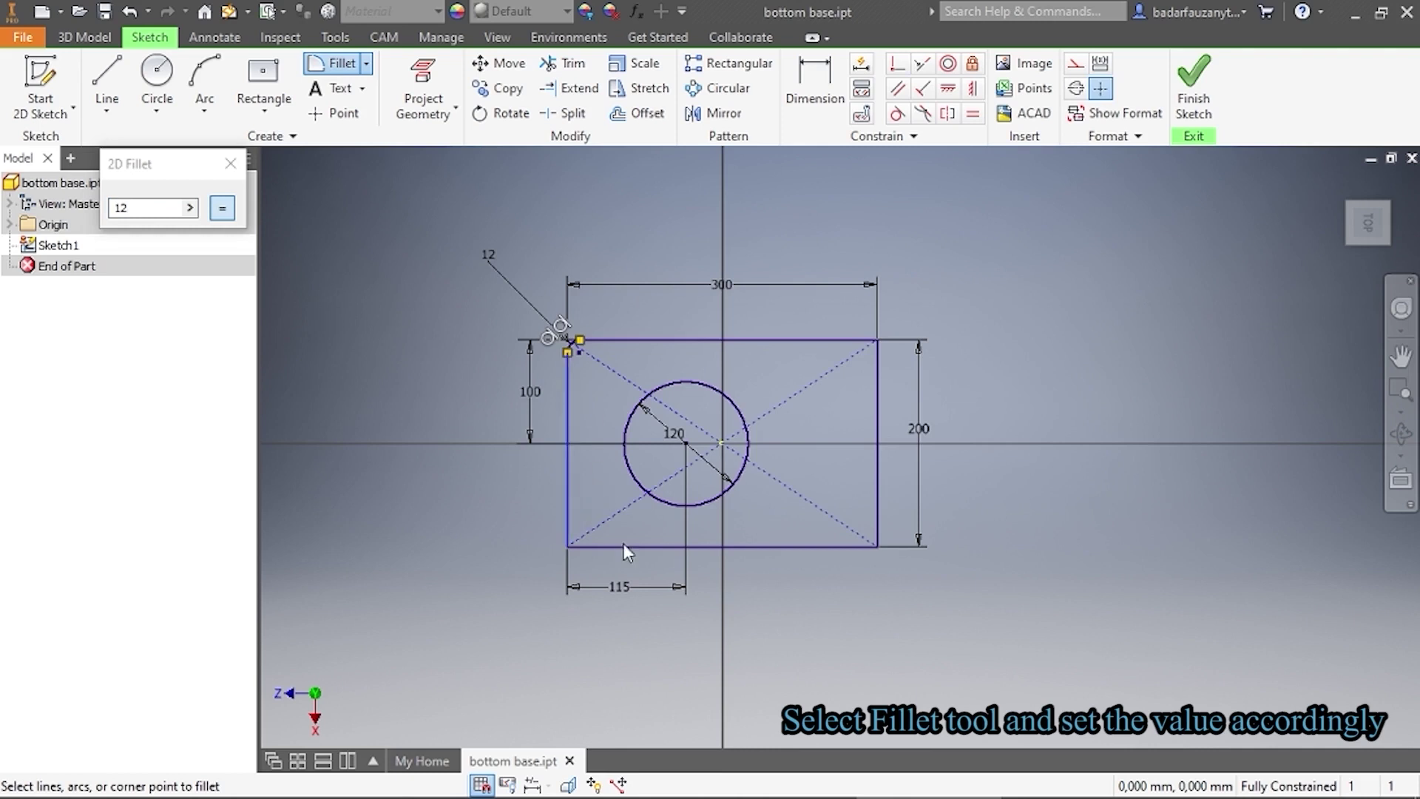
{"action": "left_click", "coordinate": [621, 547]}
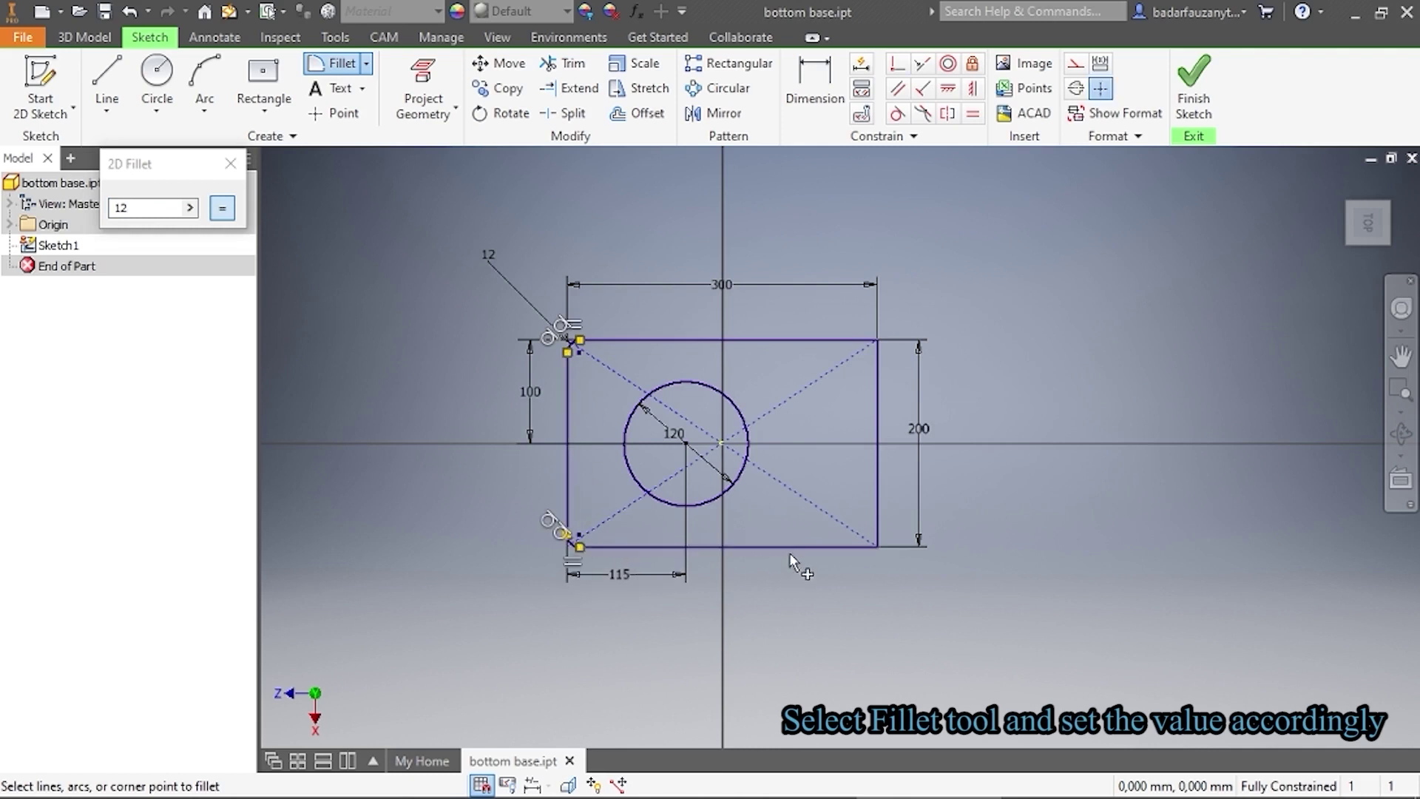
{"action": "left_click", "coordinate": [877, 511]}
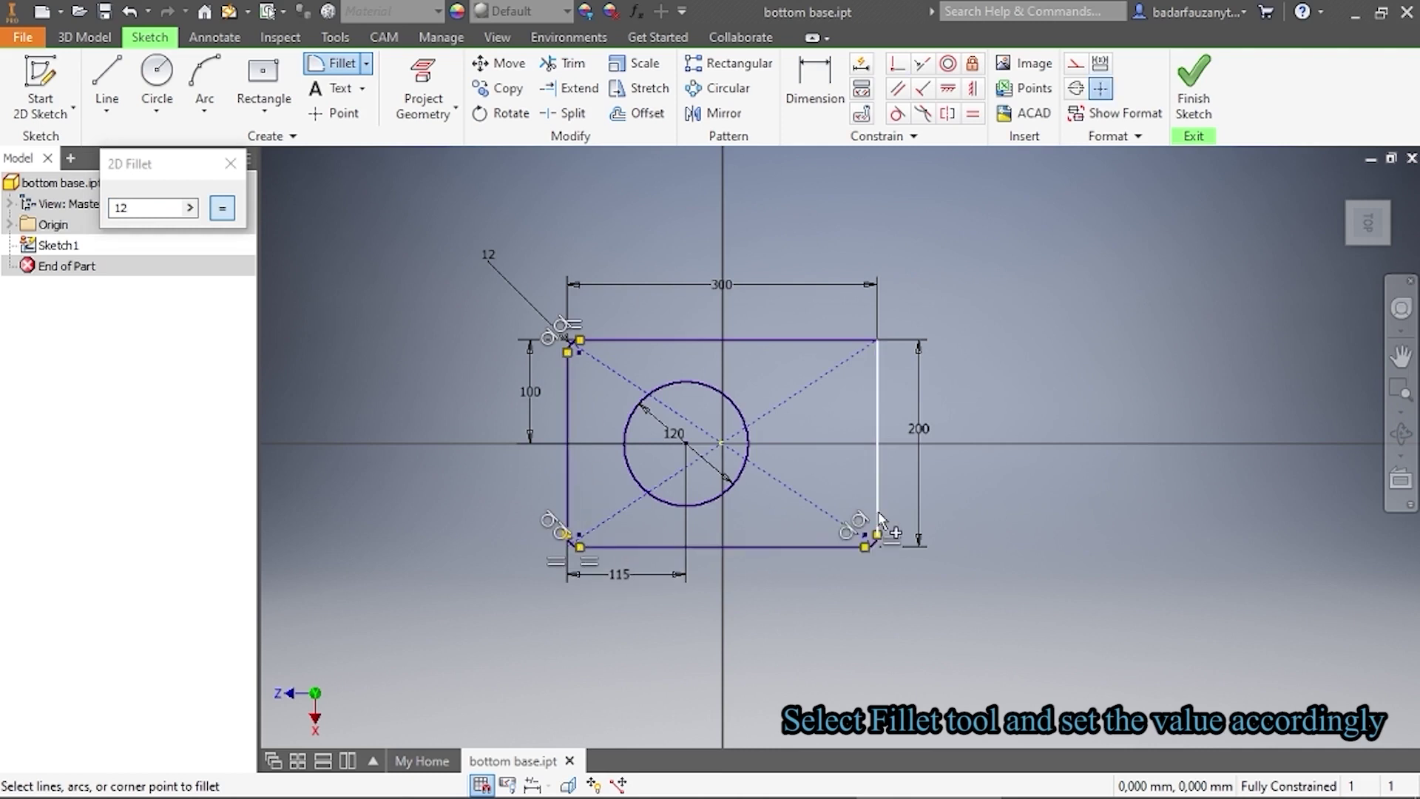
{"action": "left_click", "coordinate": [878, 441]}
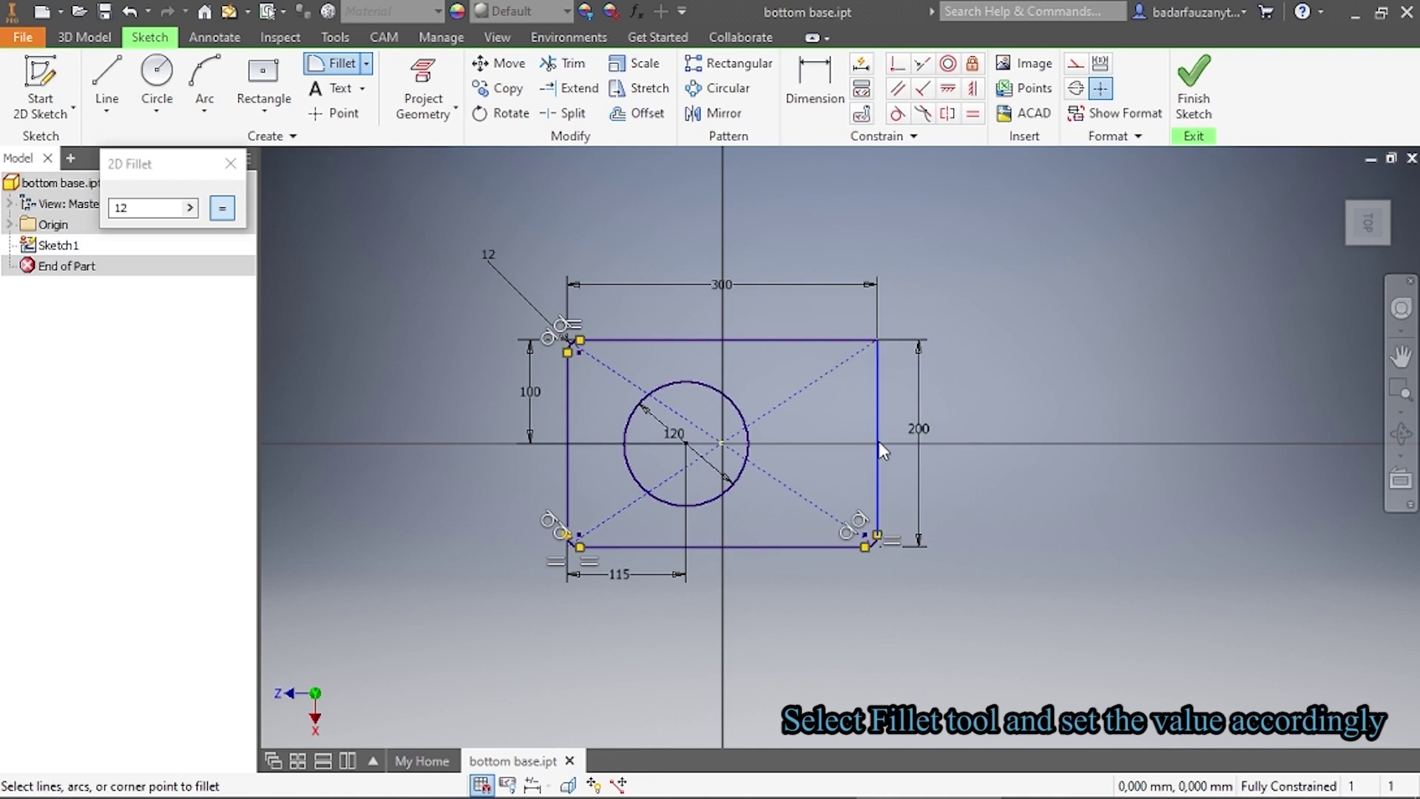
{"action": "left_click", "coordinate": [831, 341]}
{"action": "right_click", "coordinate": [419, 384]}
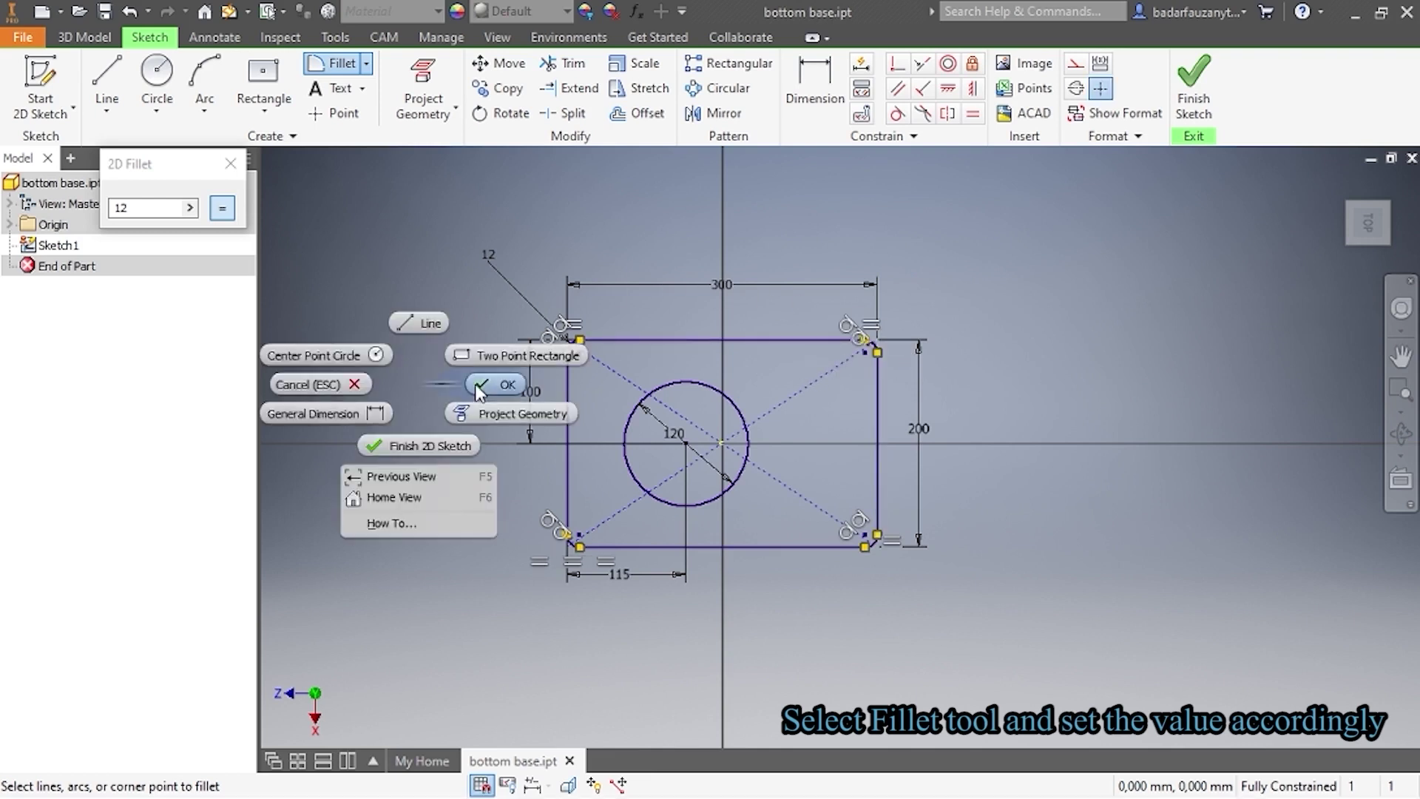
{"action": "left_click", "coordinate": [496, 382]}
Draw a two-point rectangle about 19 mm wide and 21 mm high just inside the lower-right rounded corner of the base outline
{"action": "scroll", "coordinate": [451, 421], "scroll_direction": "up", "scroll_amount": 2}
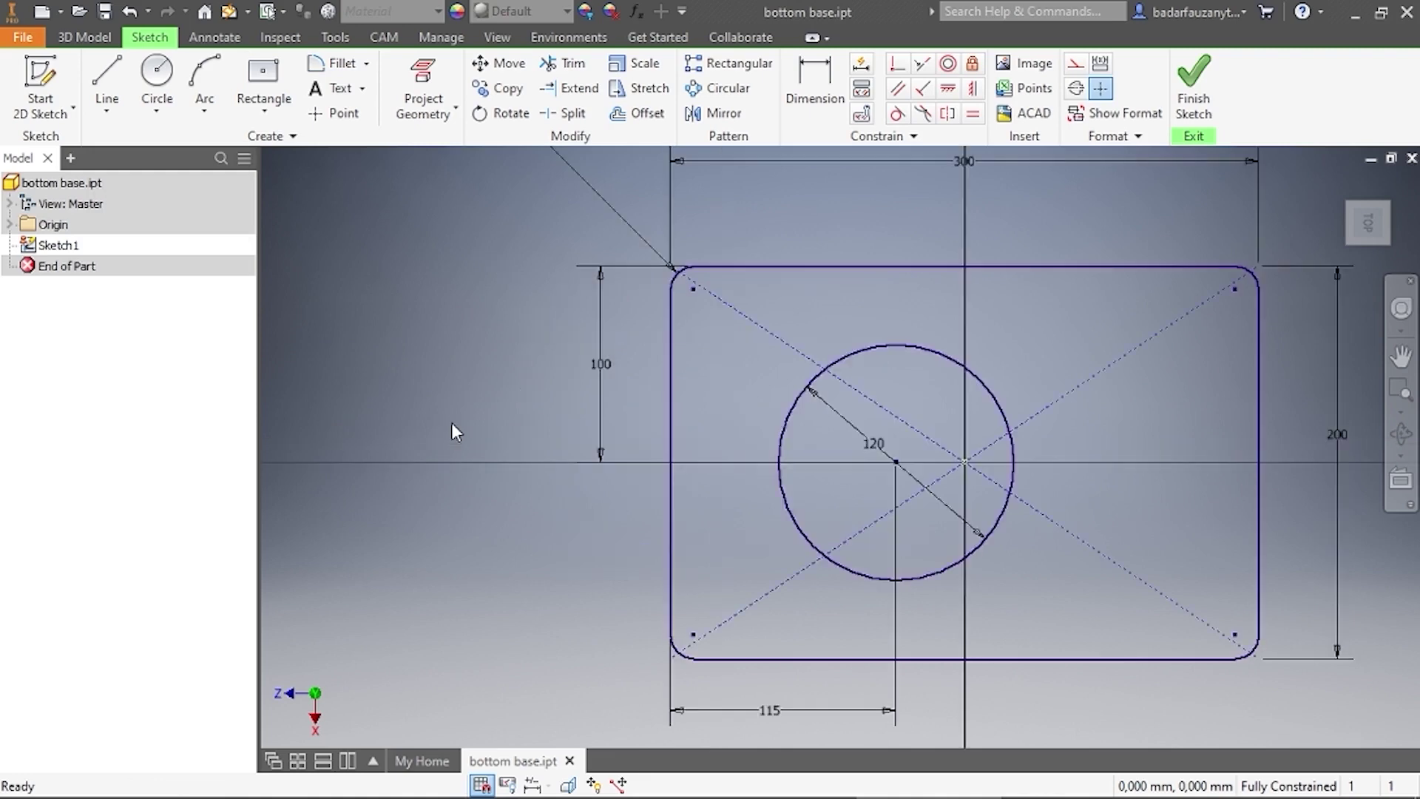
{"action": "middle_click_drag", "start_coordinate": [451, 423], "coordinate": [339, 396]}
{"action": "scroll", "coordinate": [340, 397], "scroll_direction": "down", "scroll_amount": 1}
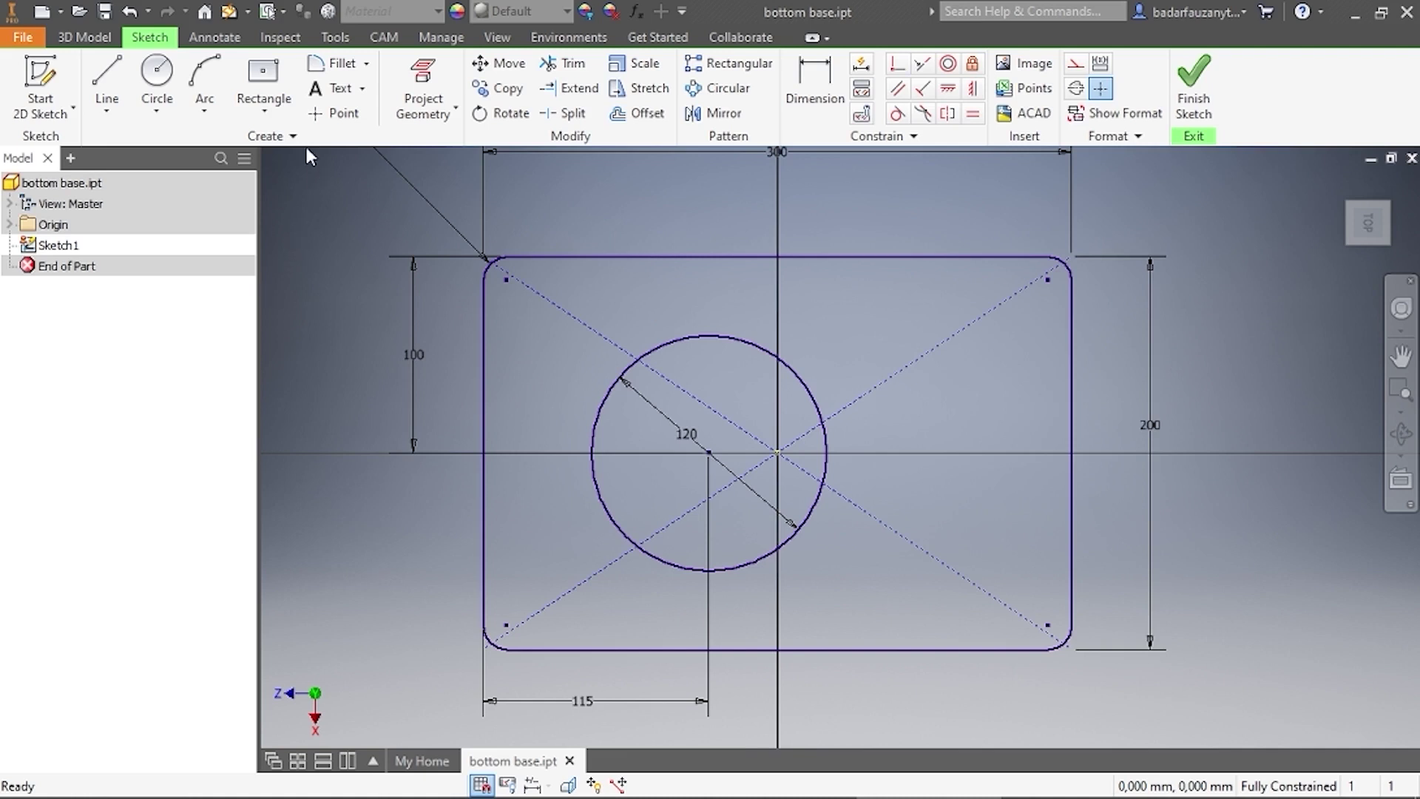
{"action": "left_click", "coordinate": [266, 112]}
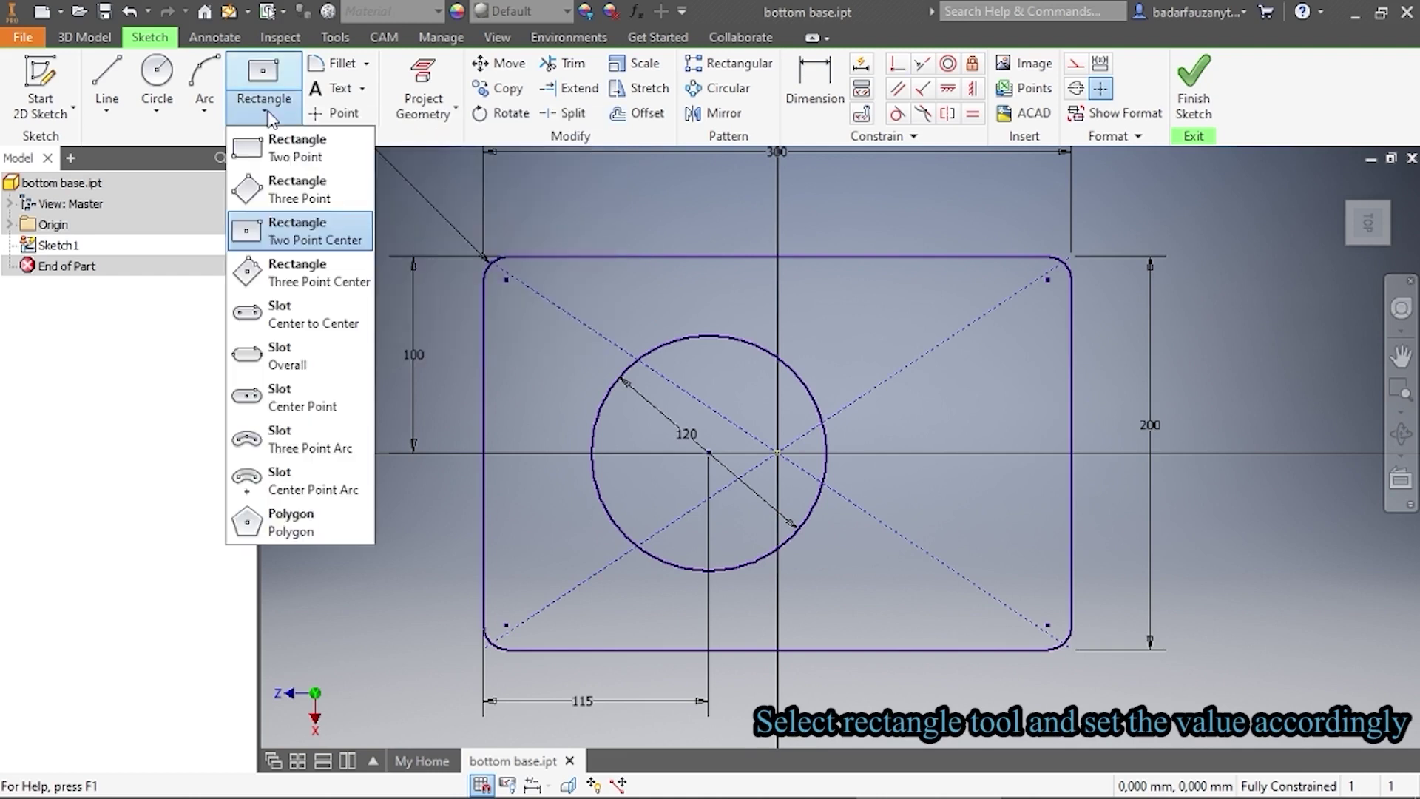
{"action": "left_click", "coordinate": [288, 148]}
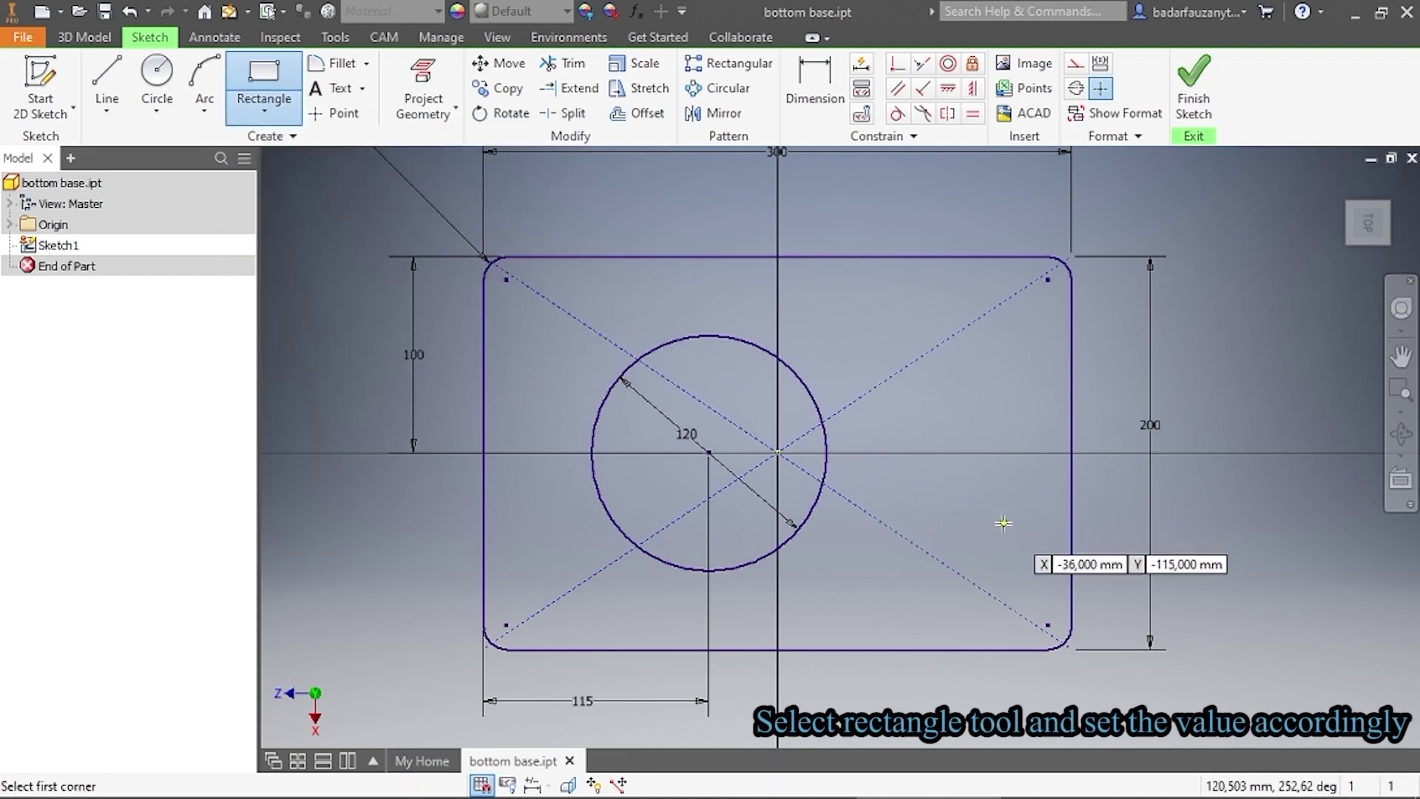
{"action": "left_click", "coordinate": [1021, 584]}
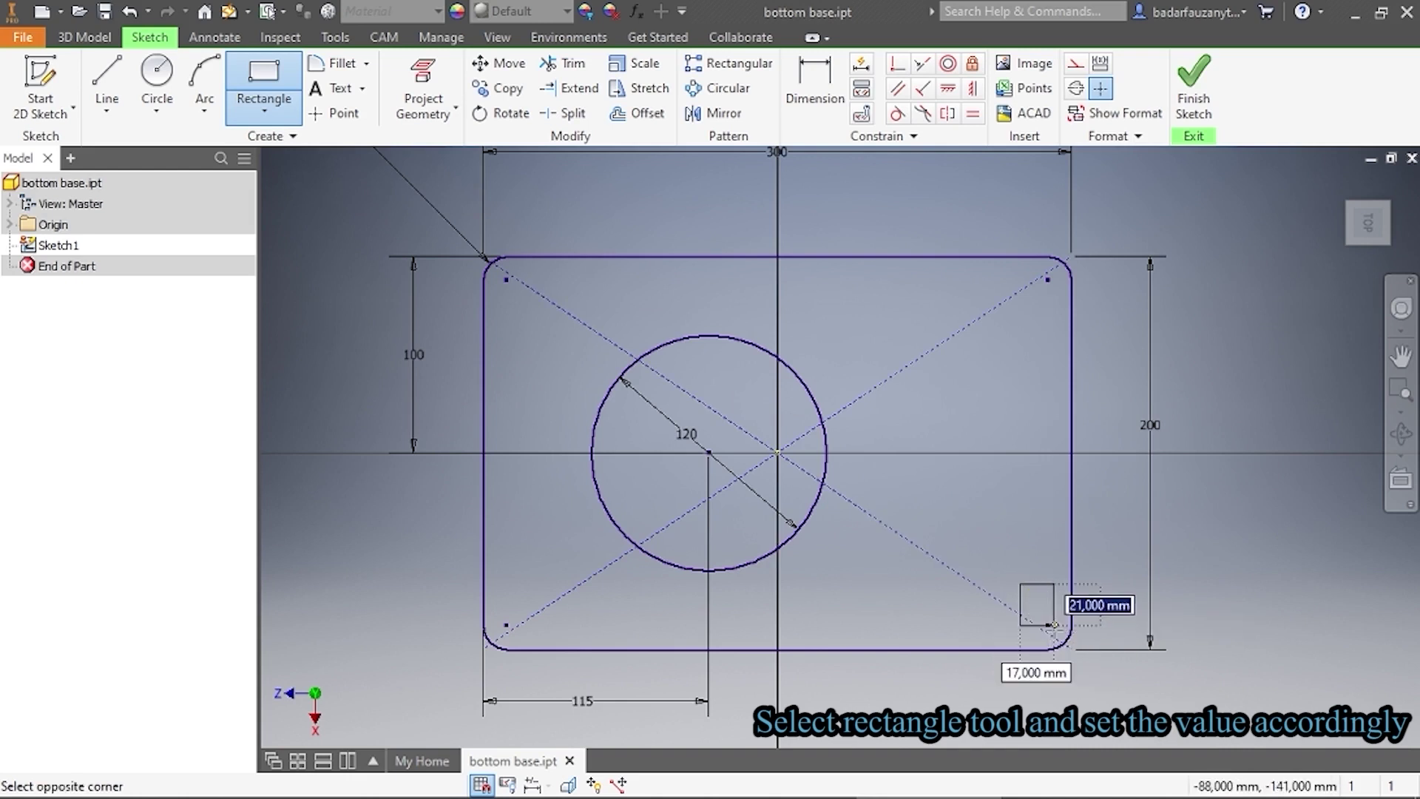
{"action": "left_click", "coordinate": [1058, 626]}
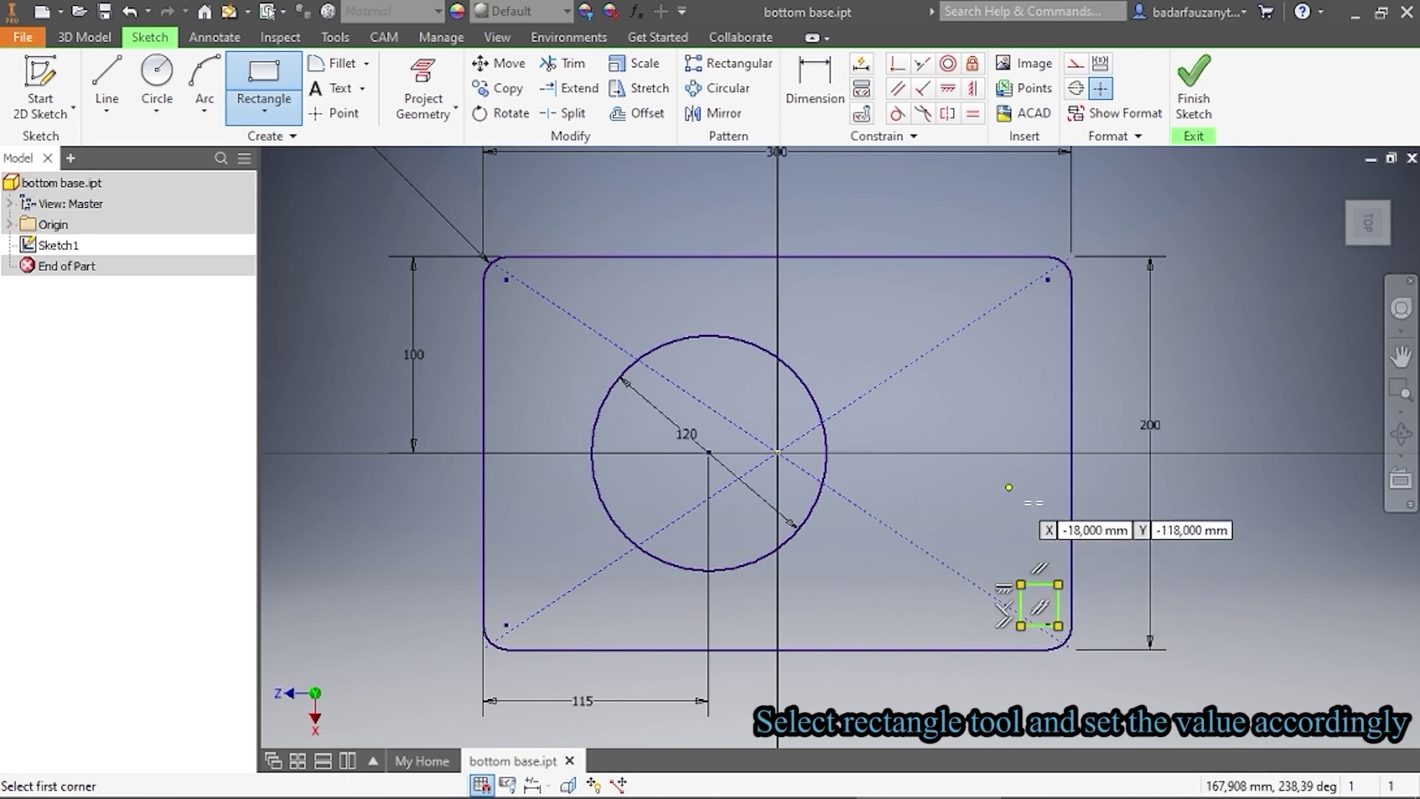
{"action": "right_click", "coordinate": [995, 482]}
{"action": "left_click", "coordinate": [1055, 482]}
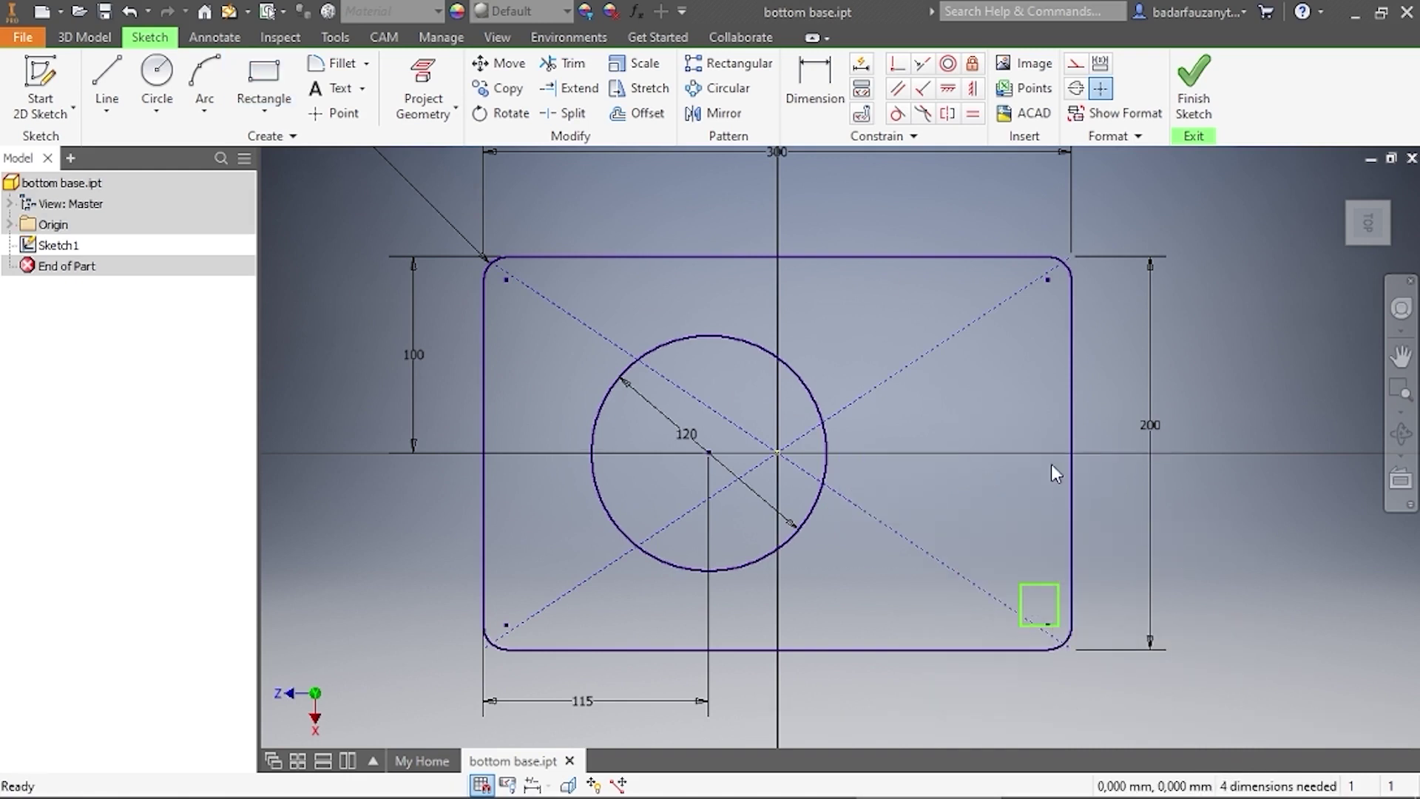
Dimension the small corner rectangle's top edge and set its width to 7,5 mm
{"action": "left_click", "coordinate": [814, 89]}
{"action": "scroll", "coordinate": [1080, 584], "scroll_direction": "up", "scroll_amount": 3}
{"action": "scroll", "coordinate": [1082, 591], "scroll_direction": "up", "scroll_amount": 3}
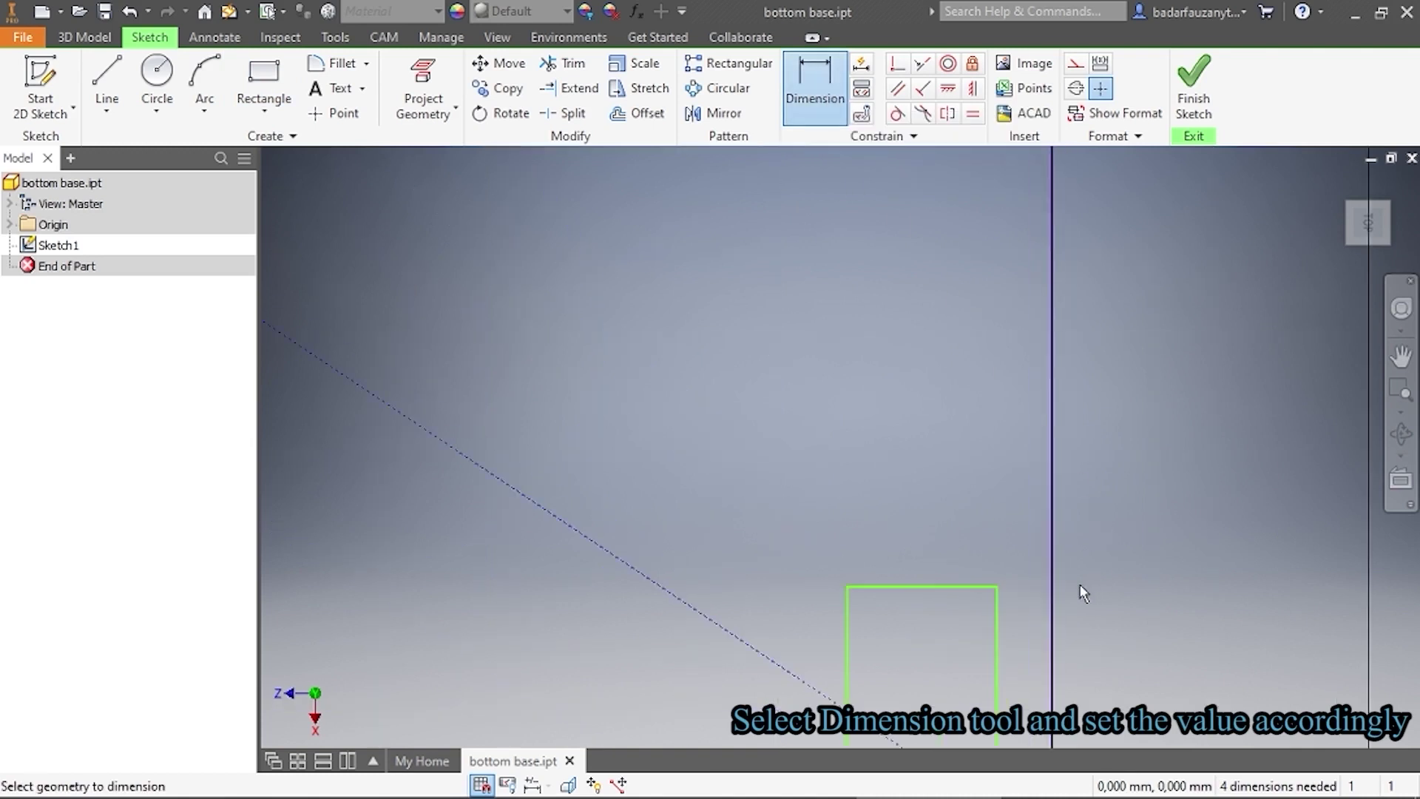
{"action": "scroll", "coordinate": [1081, 589], "scroll_direction": "down", "scroll_amount": 2}
{"action": "mouse_move", "coordinate": [1080, 590]}
{"action": "middle_mouse_down"}
{"action": "mouse_move", "coordinate": [951, 367]}
{"action": "mouse_move", "coordinate": [965, 411]}
{"action": "middle_mouse_up"}
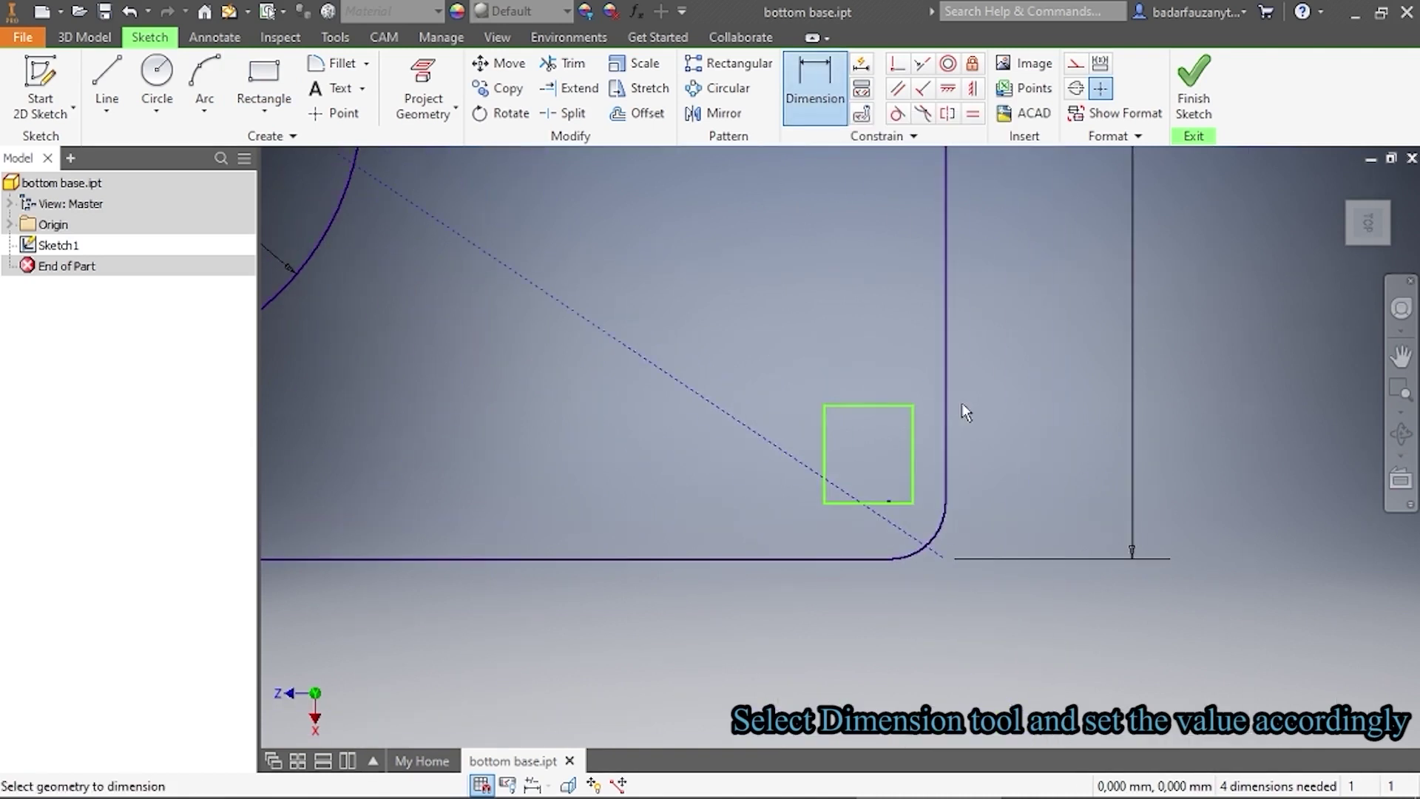
{"action": "left_click", "coordinate": [873, 406]}
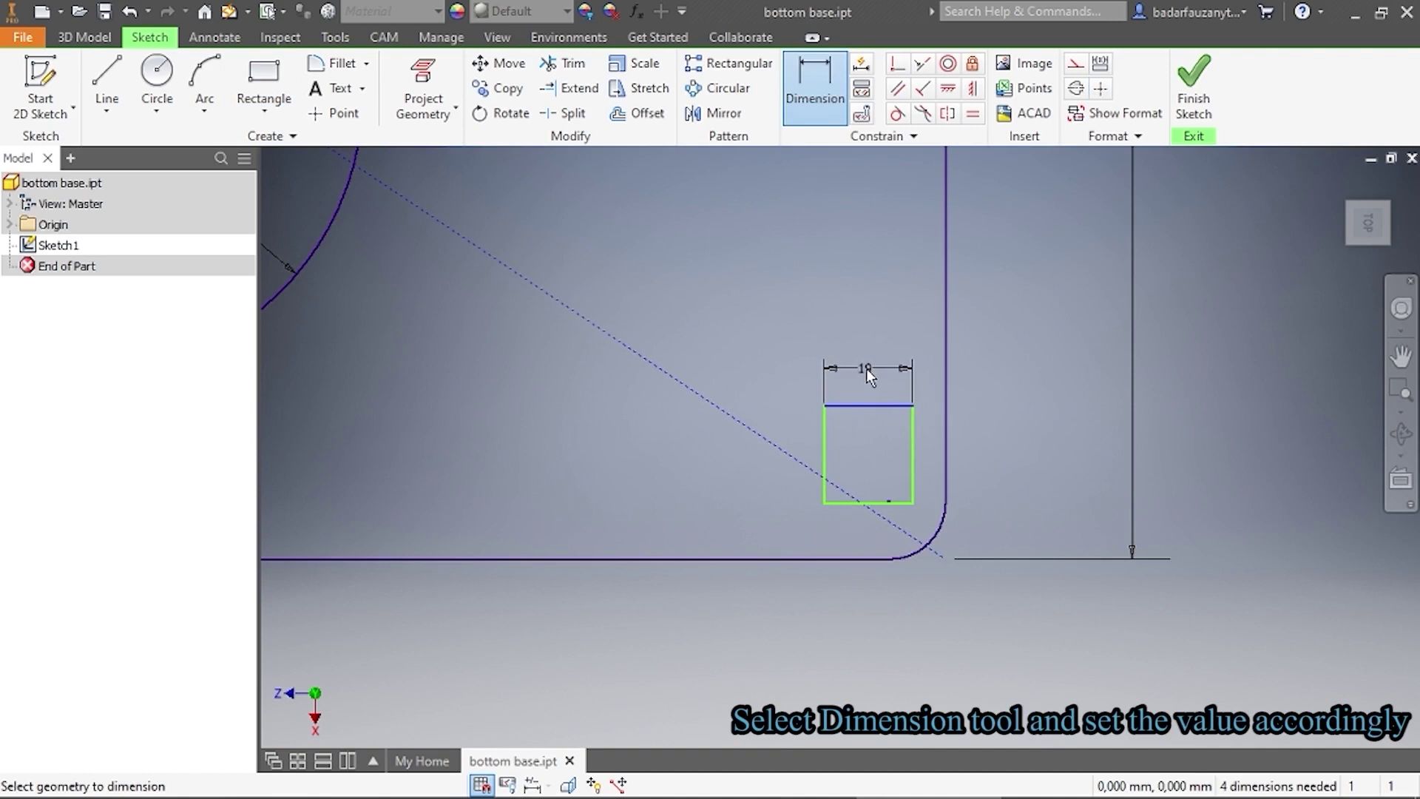
{"action": "left_click", "coordinate": [873, 374]}
{"action": "type", "text": "7,5"}
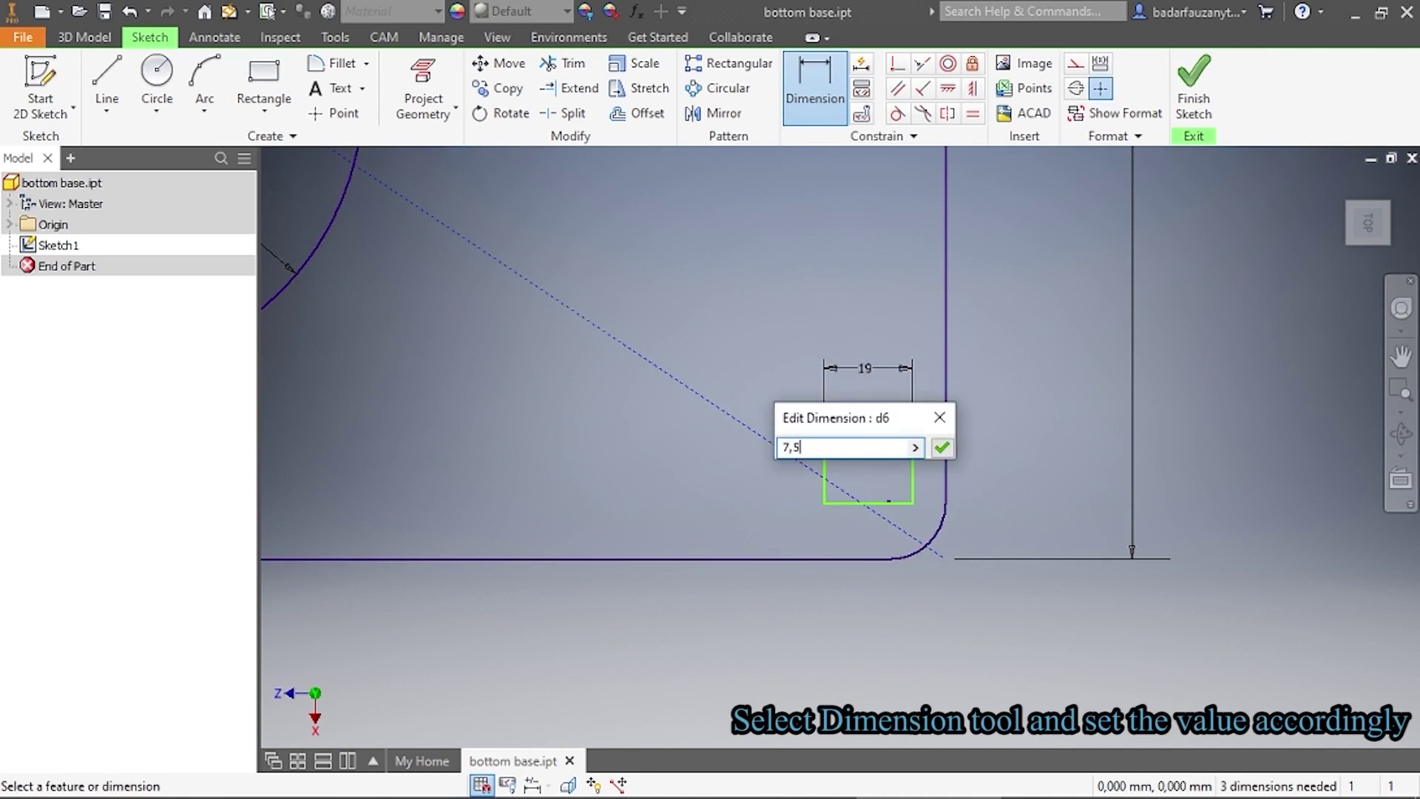
{"action": "key", "text": "Return"}
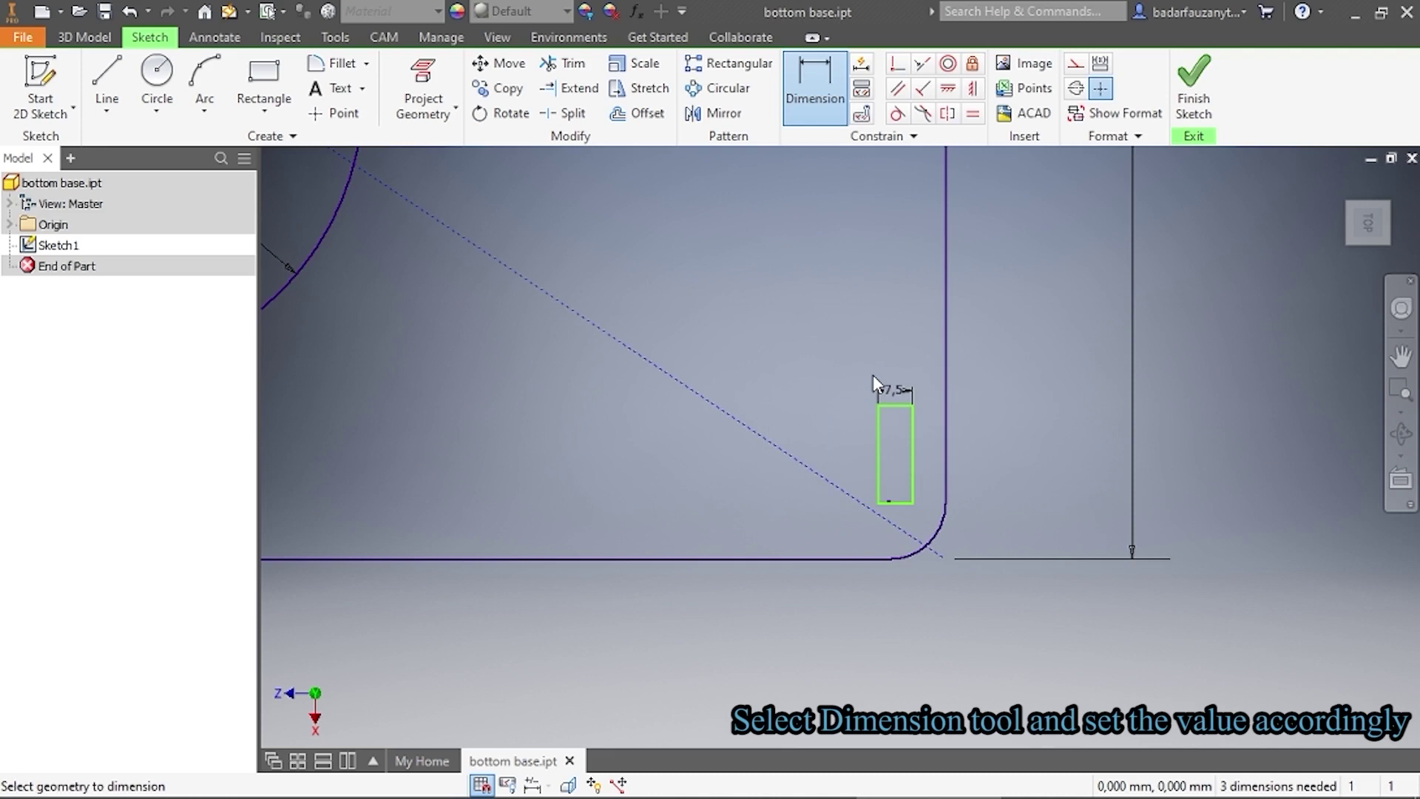
Dimension the small corner rectangle's right edge to 25 mm and end the Dimension command
{"action": "left_click", "coordinate": [914, 447]}
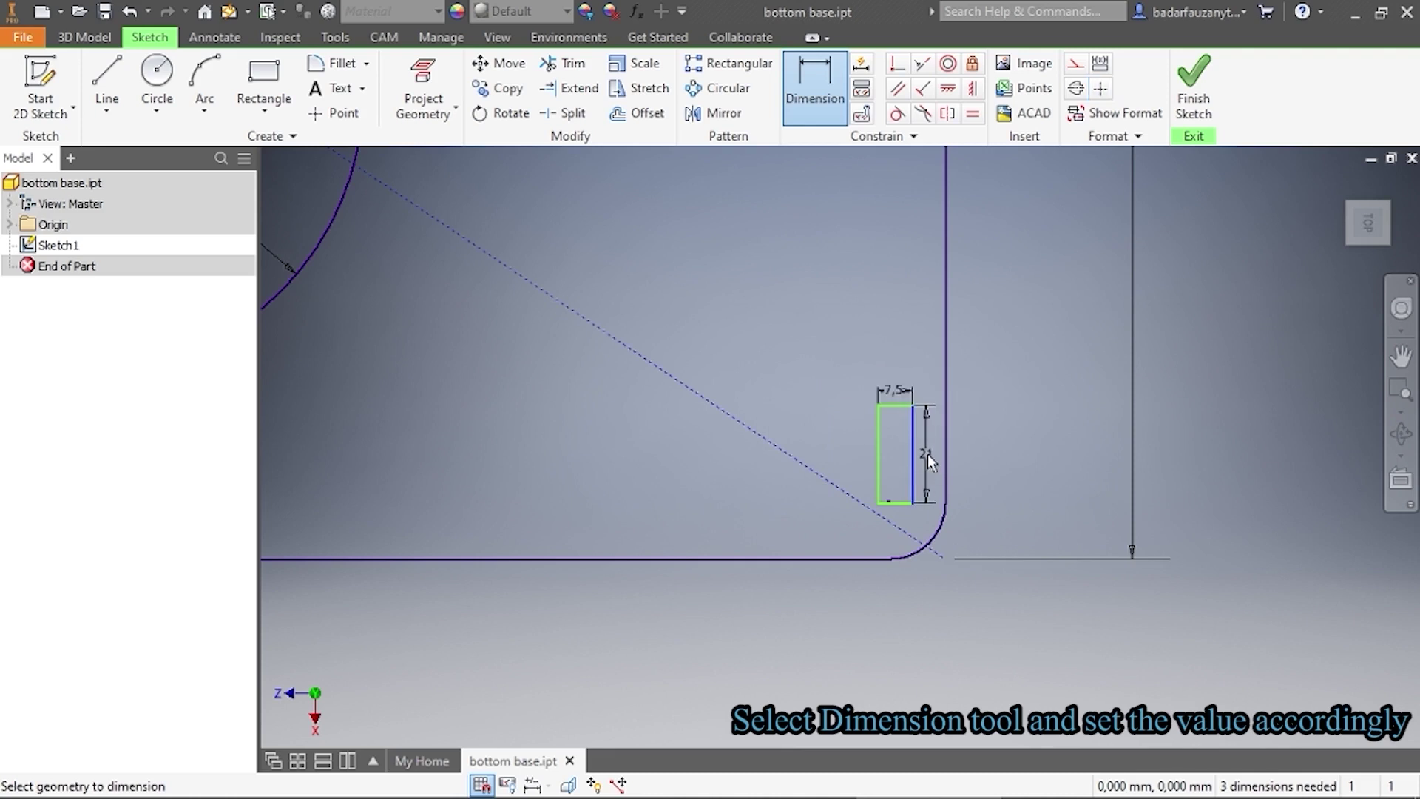
{"action": "left_click", "coordinate": [925, 454]}
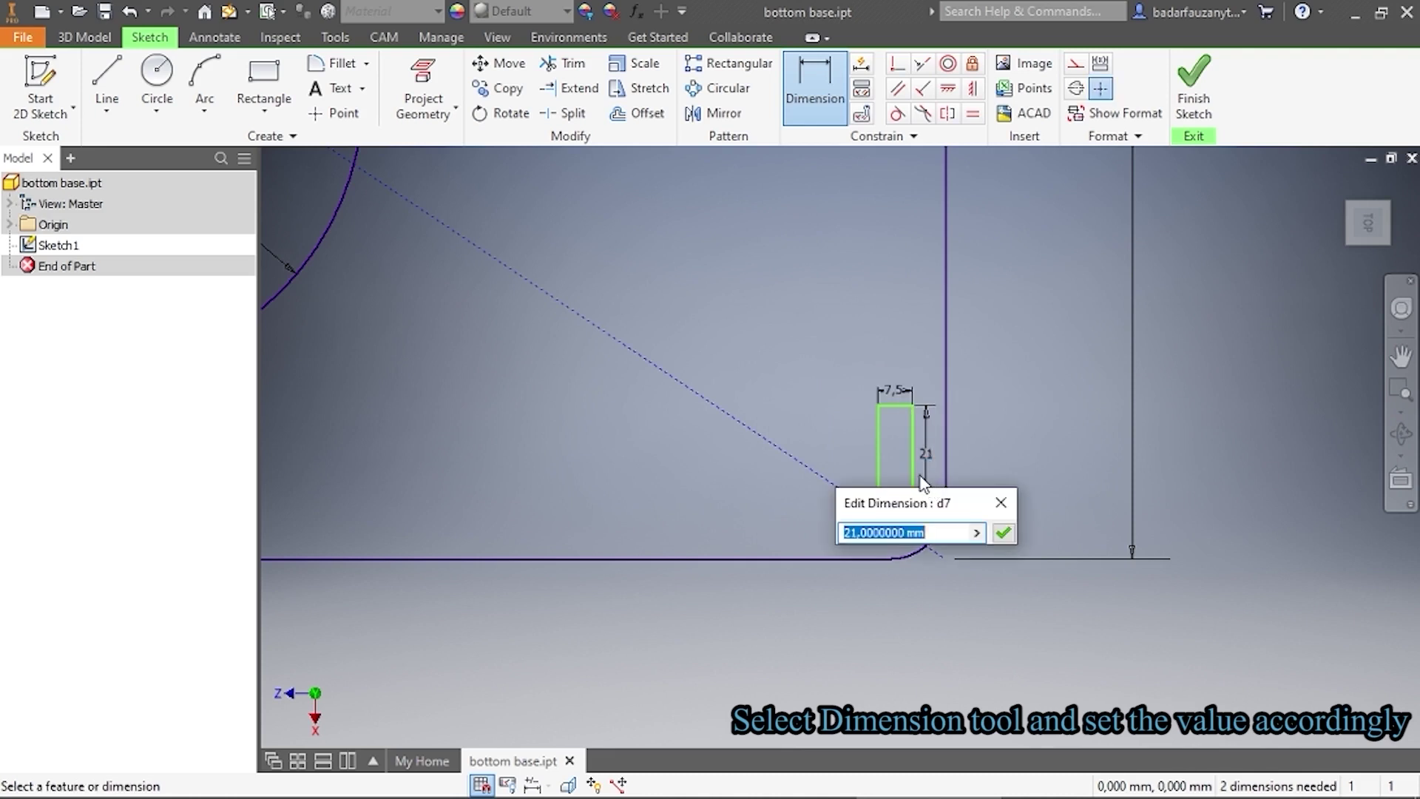
{"action": "type", "text": "2"}
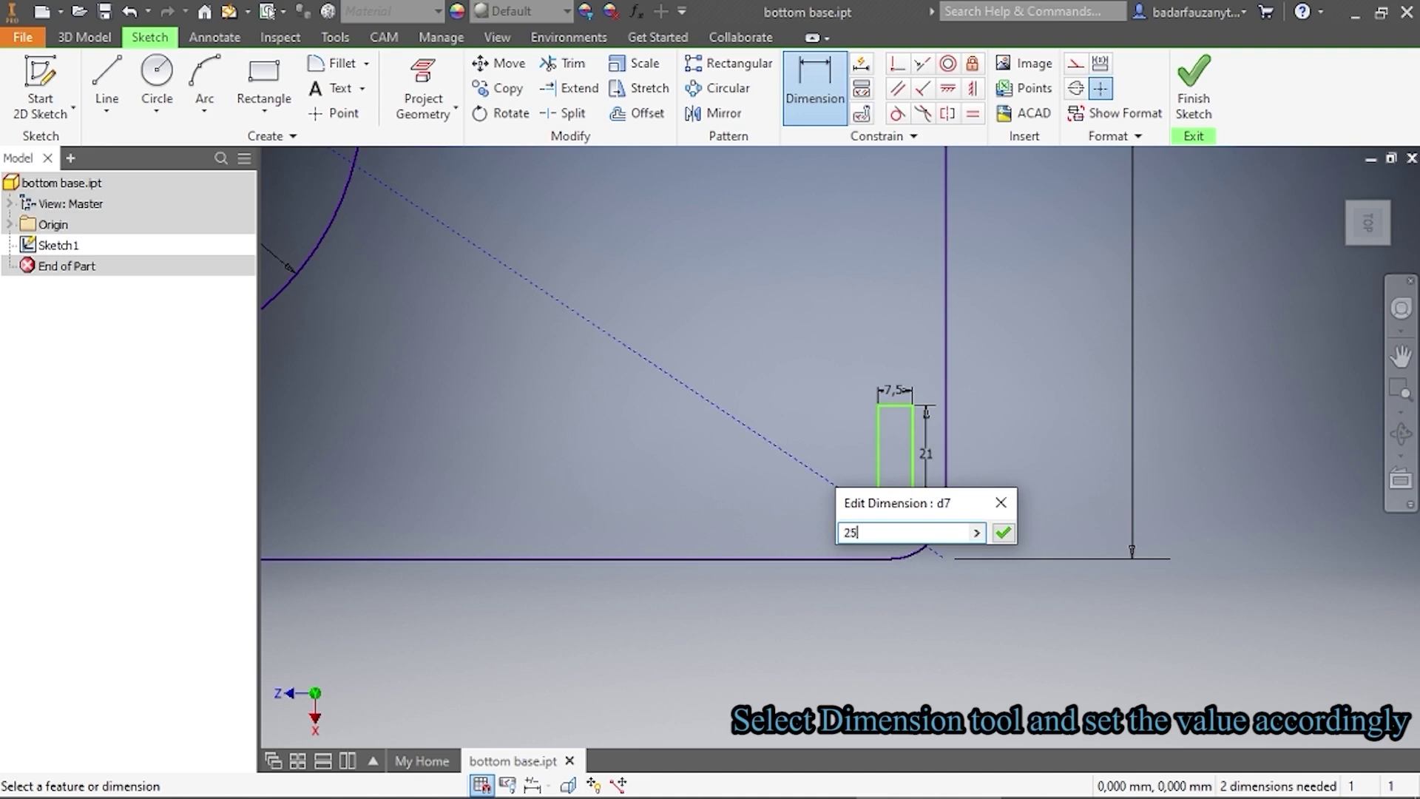
{"action": "type", "text": "5"}
{"action": "key", "text": "Return"}
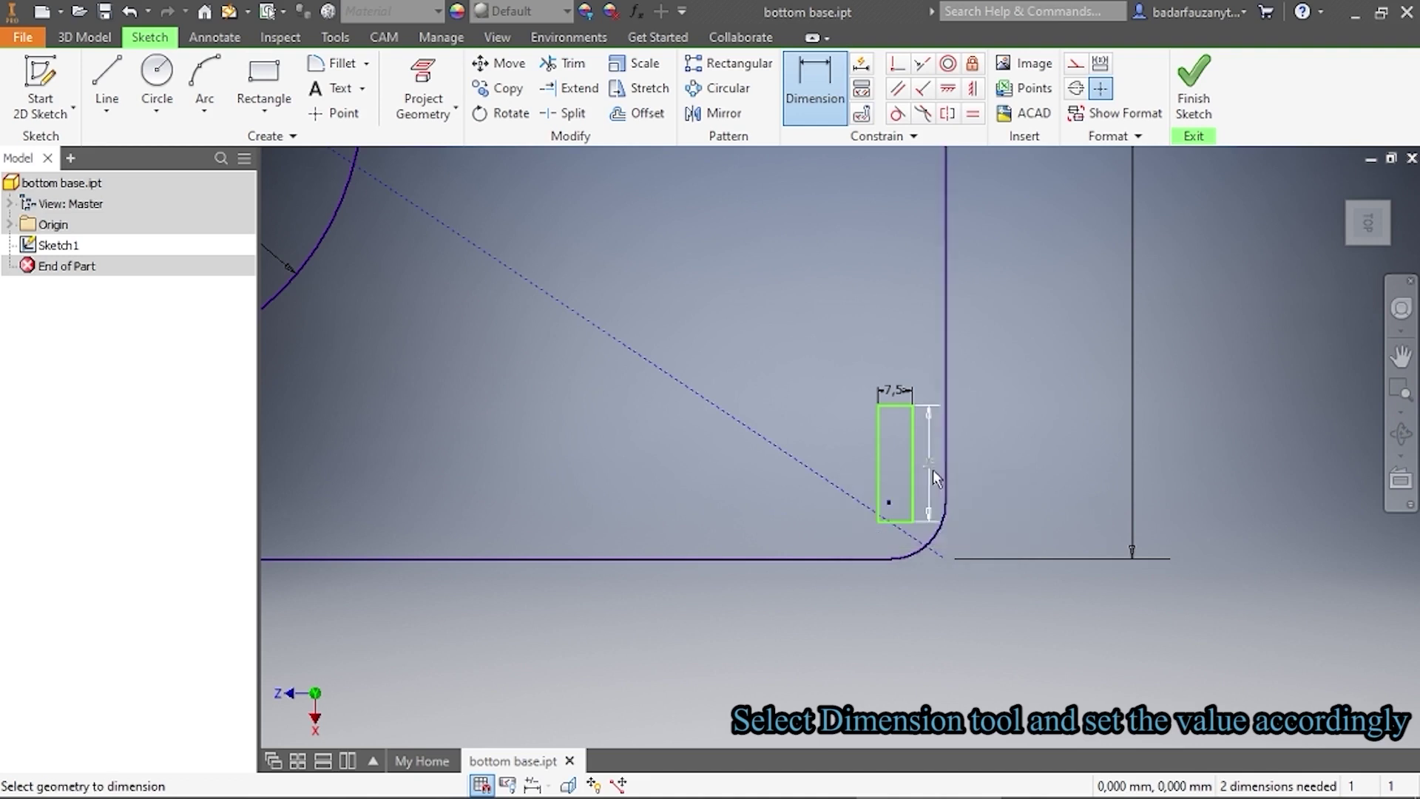
{"action": "right_click", "coordinate": [1027, 440]}
{"action": "left_click", "coordinate": [995, 469]}
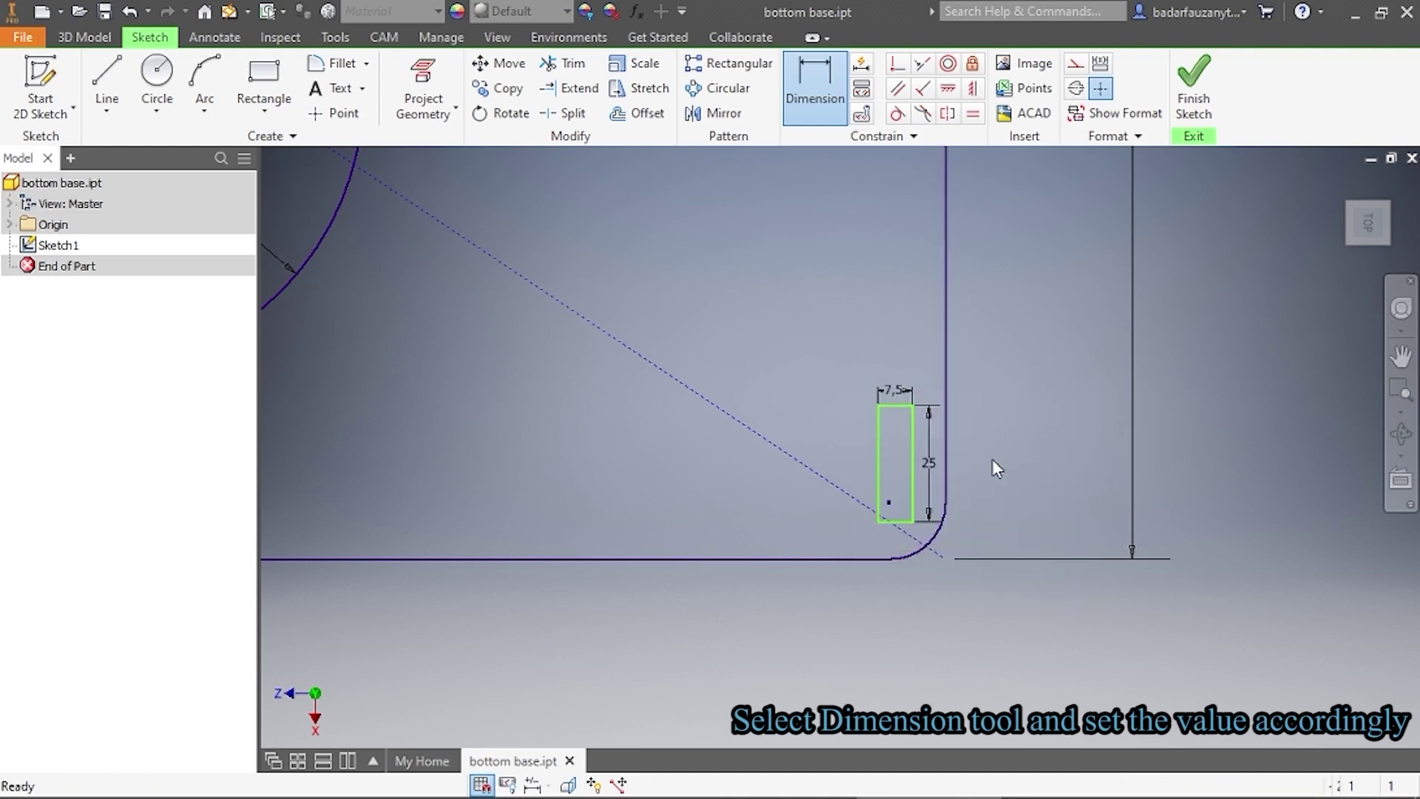
Move the small rectangle's 25 mm dimension outside the base outline and set the gap between their right edges to 12 mm
{"action": "left_click_drag", "start_coordinate": [930, 467], "coordinate": [1025, 473]}
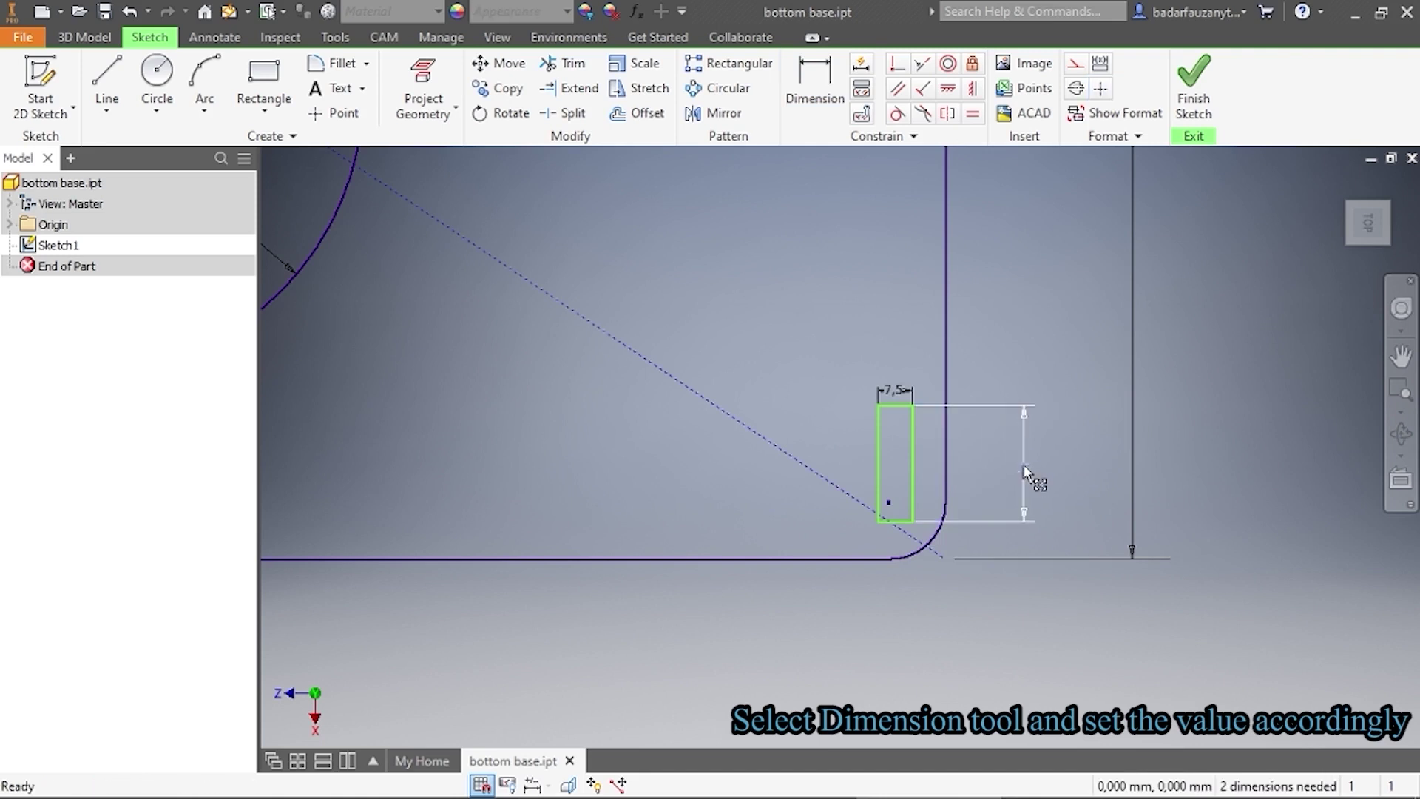
{"action": "left_click", "coordinate": [823, 108]}
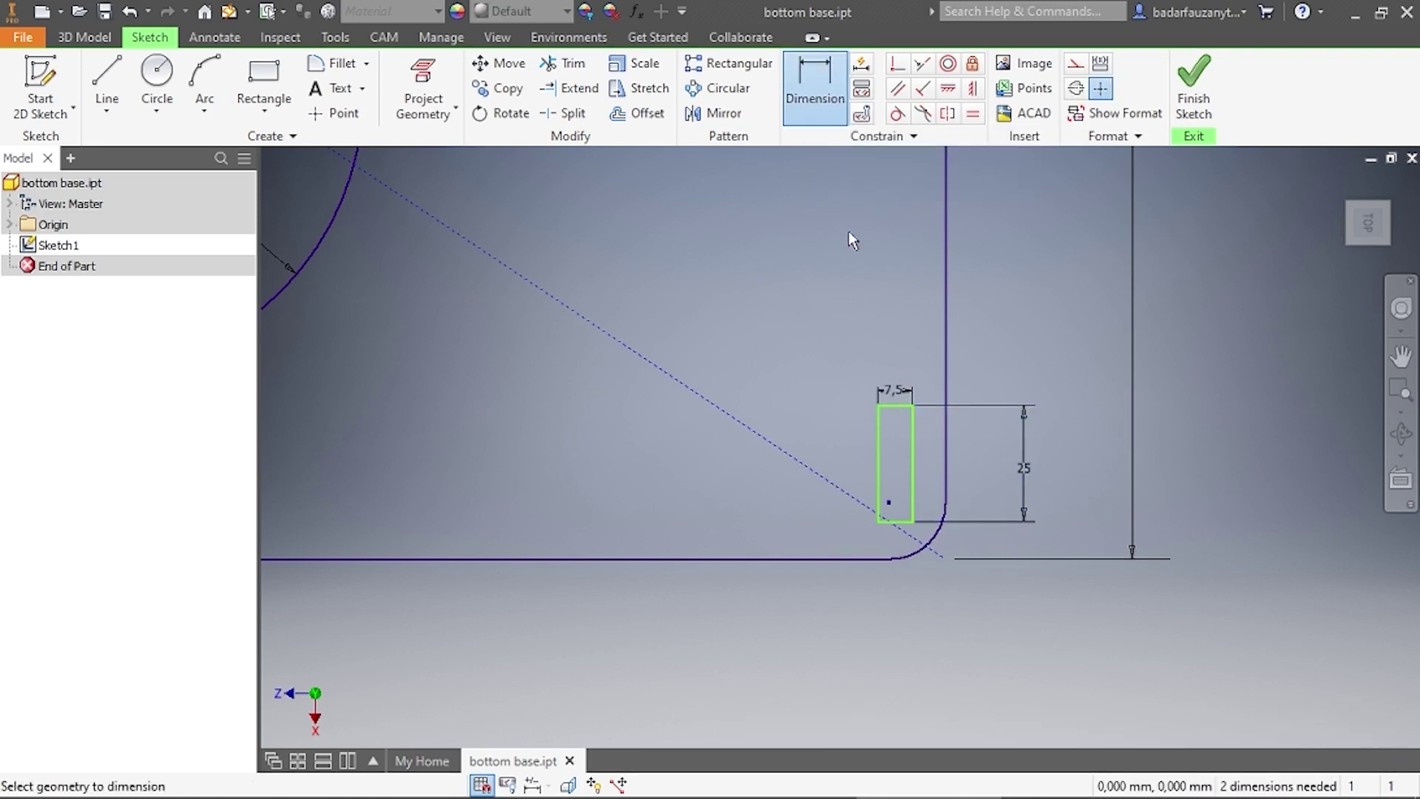
{"action": "left_click", "coordinate": [912, 477]}
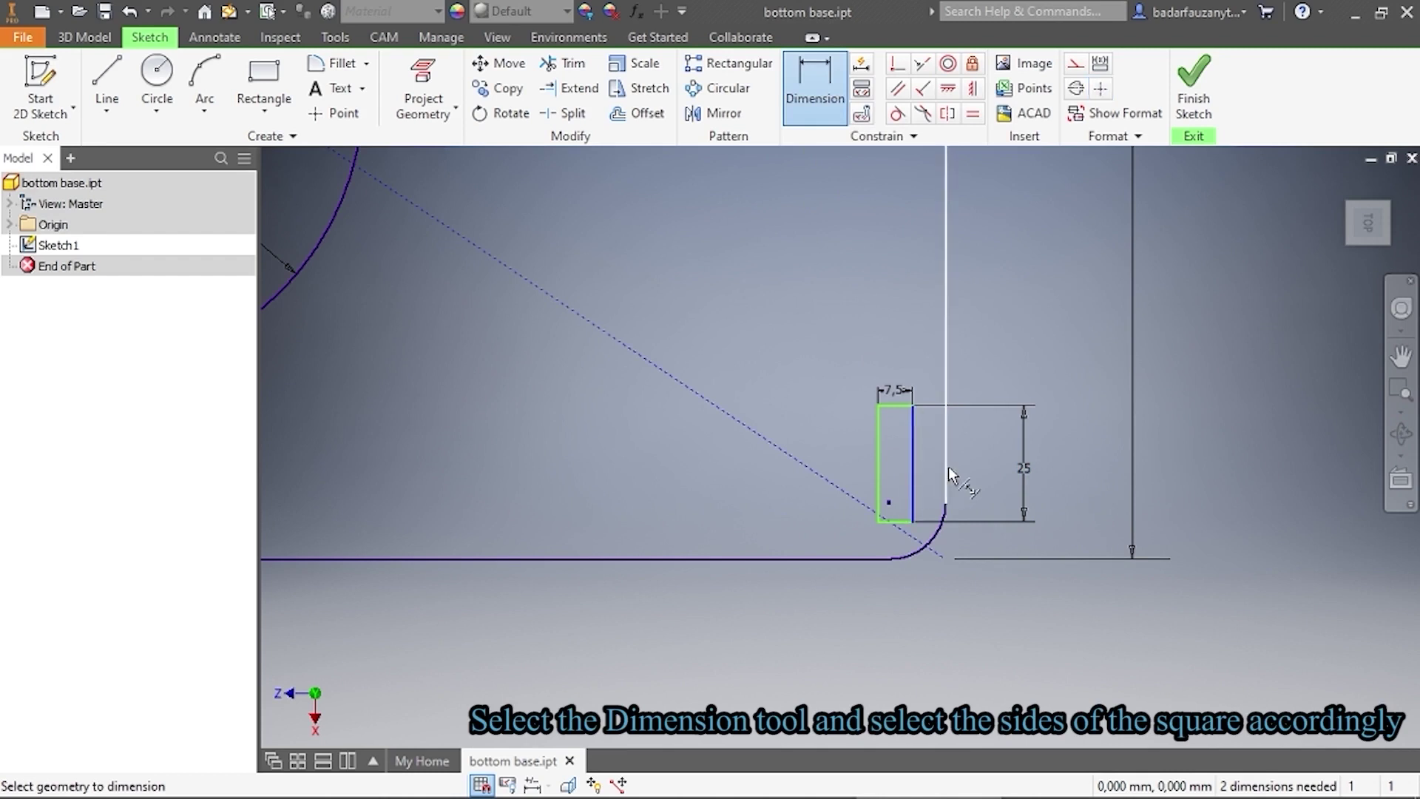
{"action": "left_click", "coordinate": [946, 484]}
{"action": "left_click", "coordinate": [926, 484]}
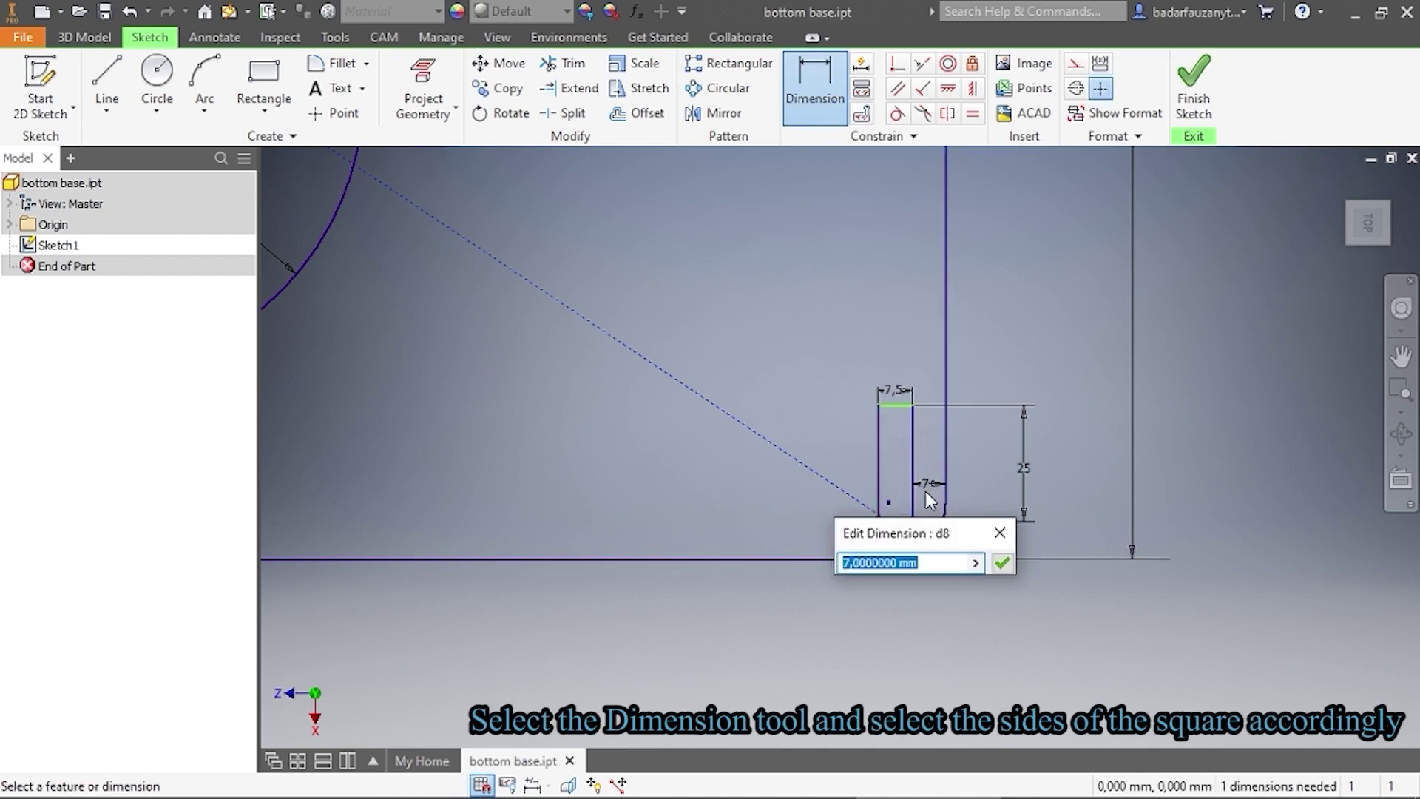
{"action": "type", "text": "12"}
{"action": "key", "text": "Return"}
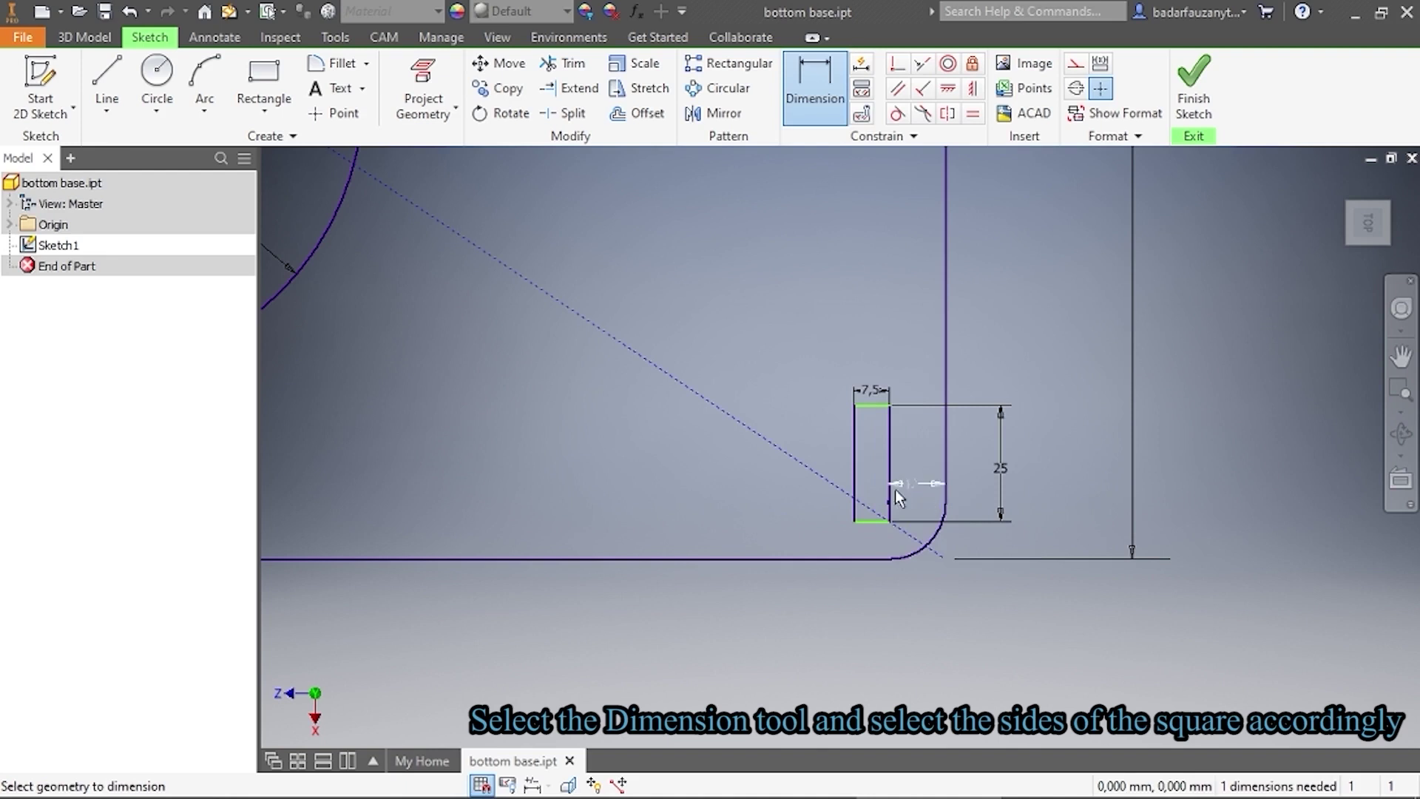
Set the distance between the small rectangle's bottom edge and the base outline's bottom edge to 12 mm and end the Dimension command
{"action": "left_click", "coordinate": [868, 520]}
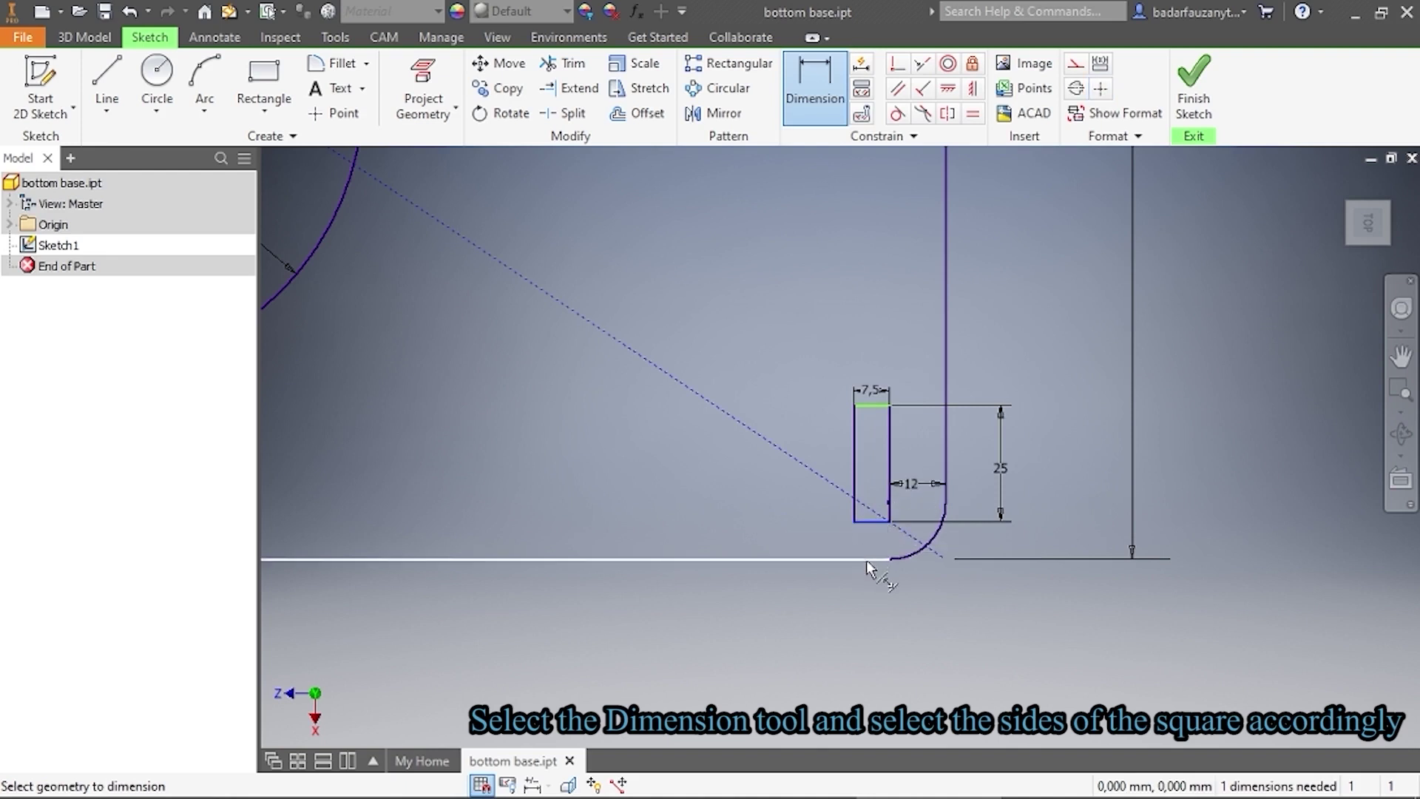
{"action": "left_click", "coordinate": [866, 559]}
{"action": "left_click", "coordinate": [875, 541]}
{"action": "type", "text": "12"}
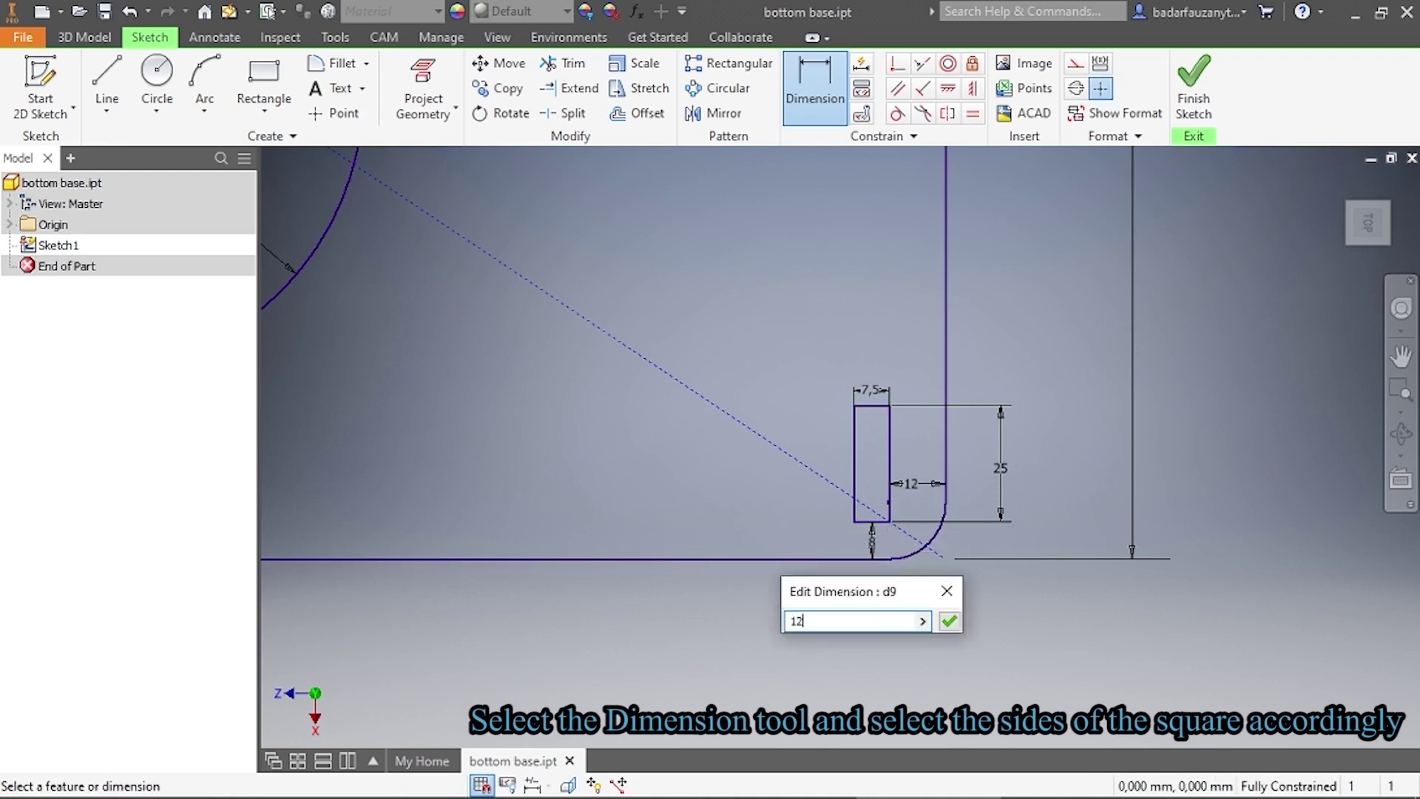
{"action": "key", "text": "Return"}
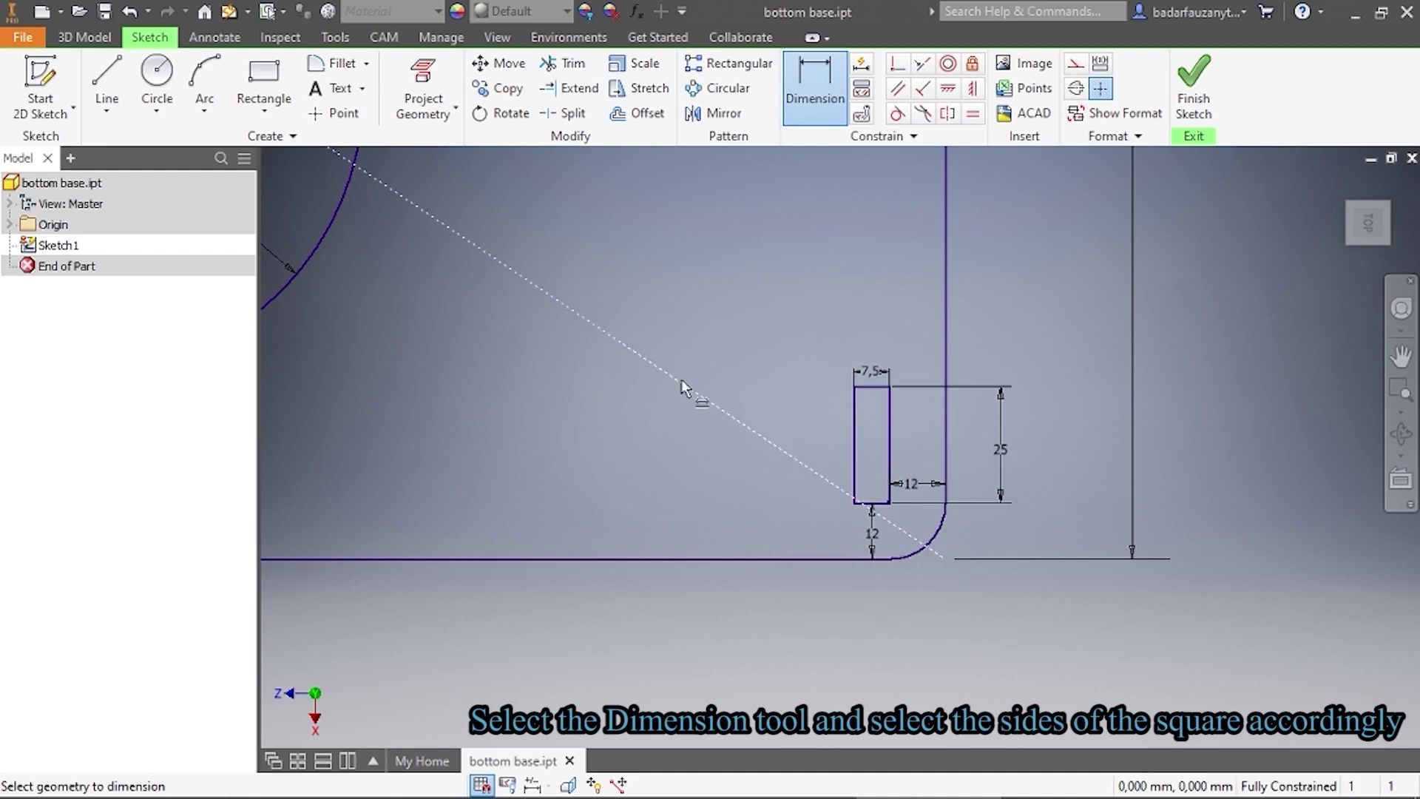
{"action": "right_click", "coordinate": [667, 430]}
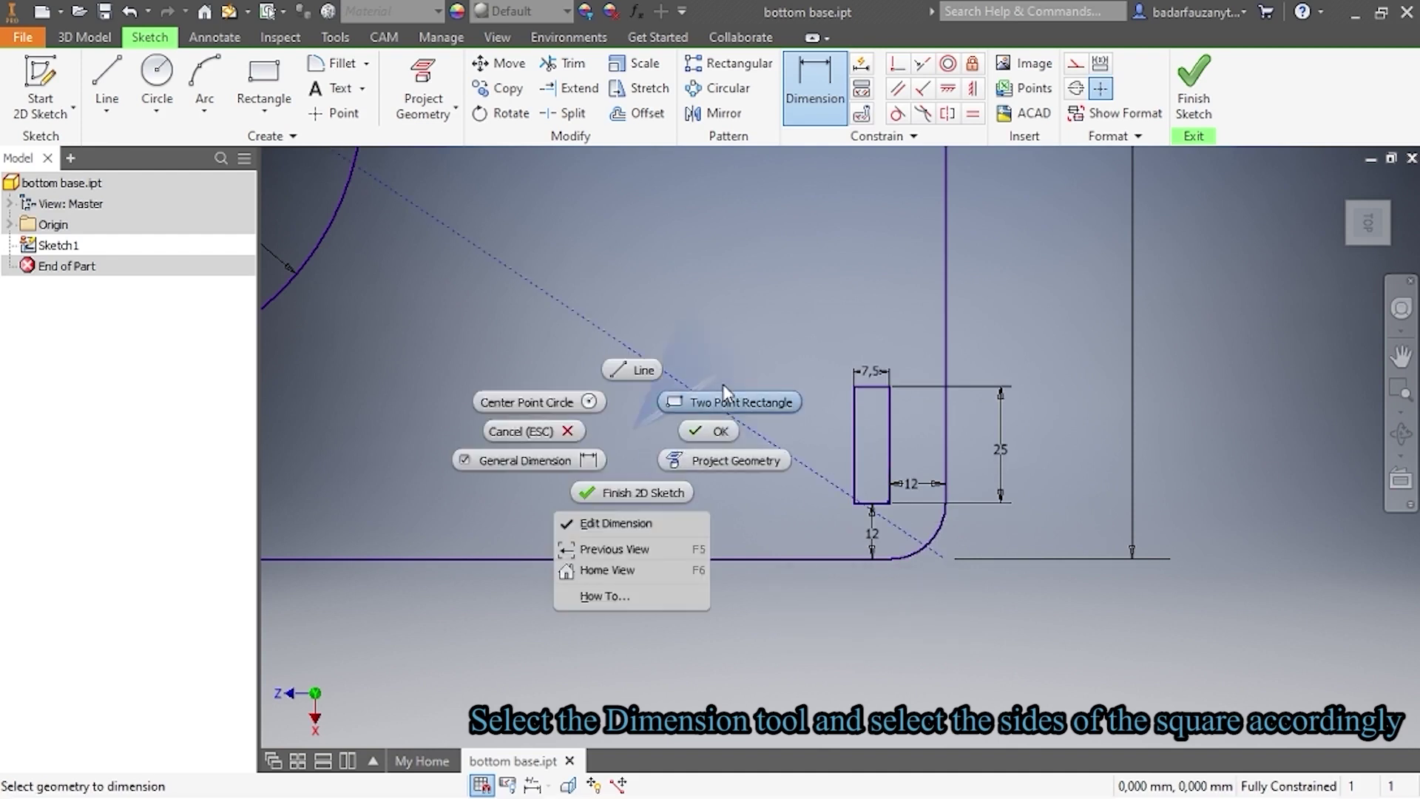
{"action": "left_click", "coordinate": [721, 428]}
Start a rectangular sketch pattern and select all four edges of the small corner rectangle as its geometry
{"action": "scroll", "coordinate": [720, 429], "scroll_direction": "down", "scroll_amount": 3}
{"action": "mouse_move", "coordinate": [843, 425]}
{"action": "middle_mouse_down"}
{"action": "mouse_move", "coordinate": [895, 488]}
{"action": "mouse_move", "coordinate": [874, 493]}
{"action": "middle_mouse_up"}
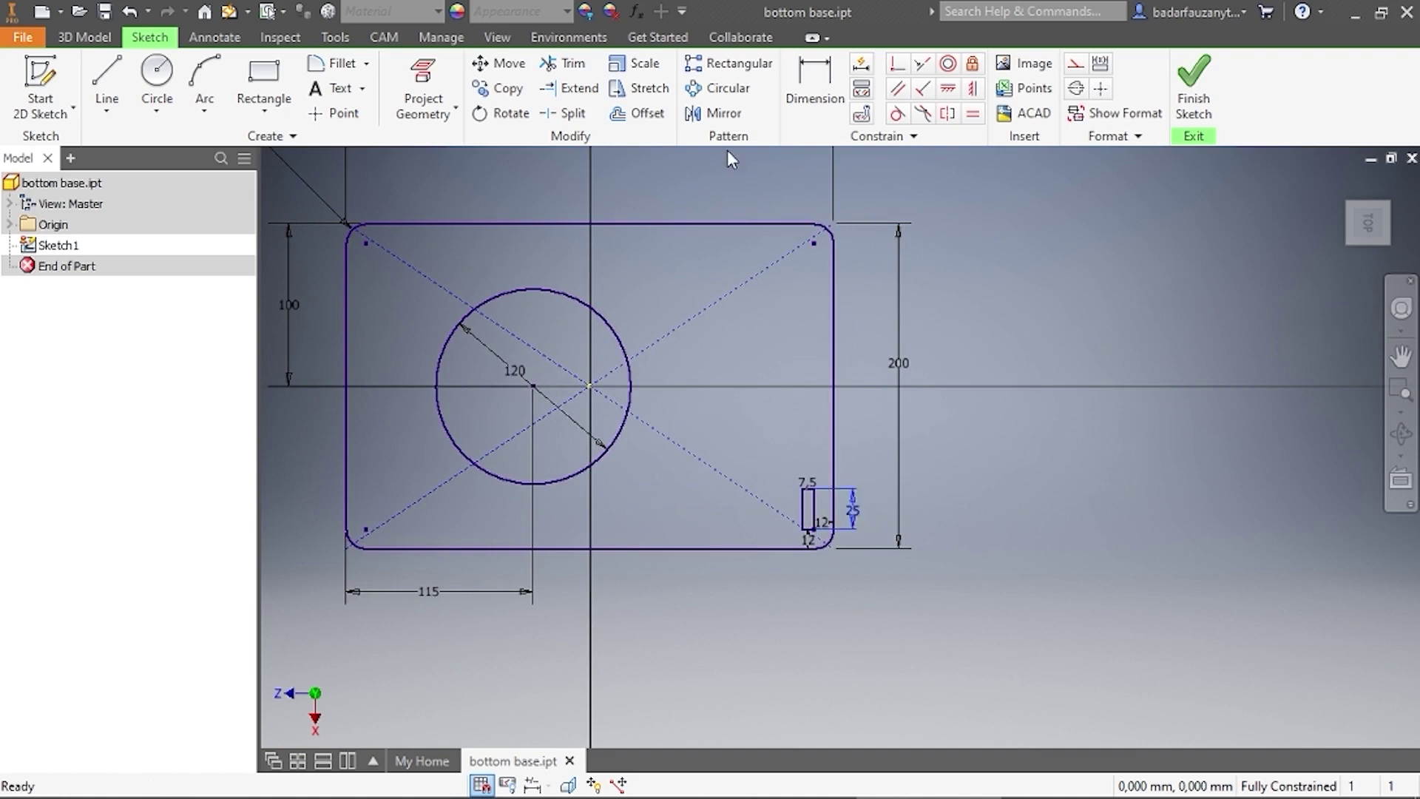
{"action": "left_click", "coordinate": [736, 66]}
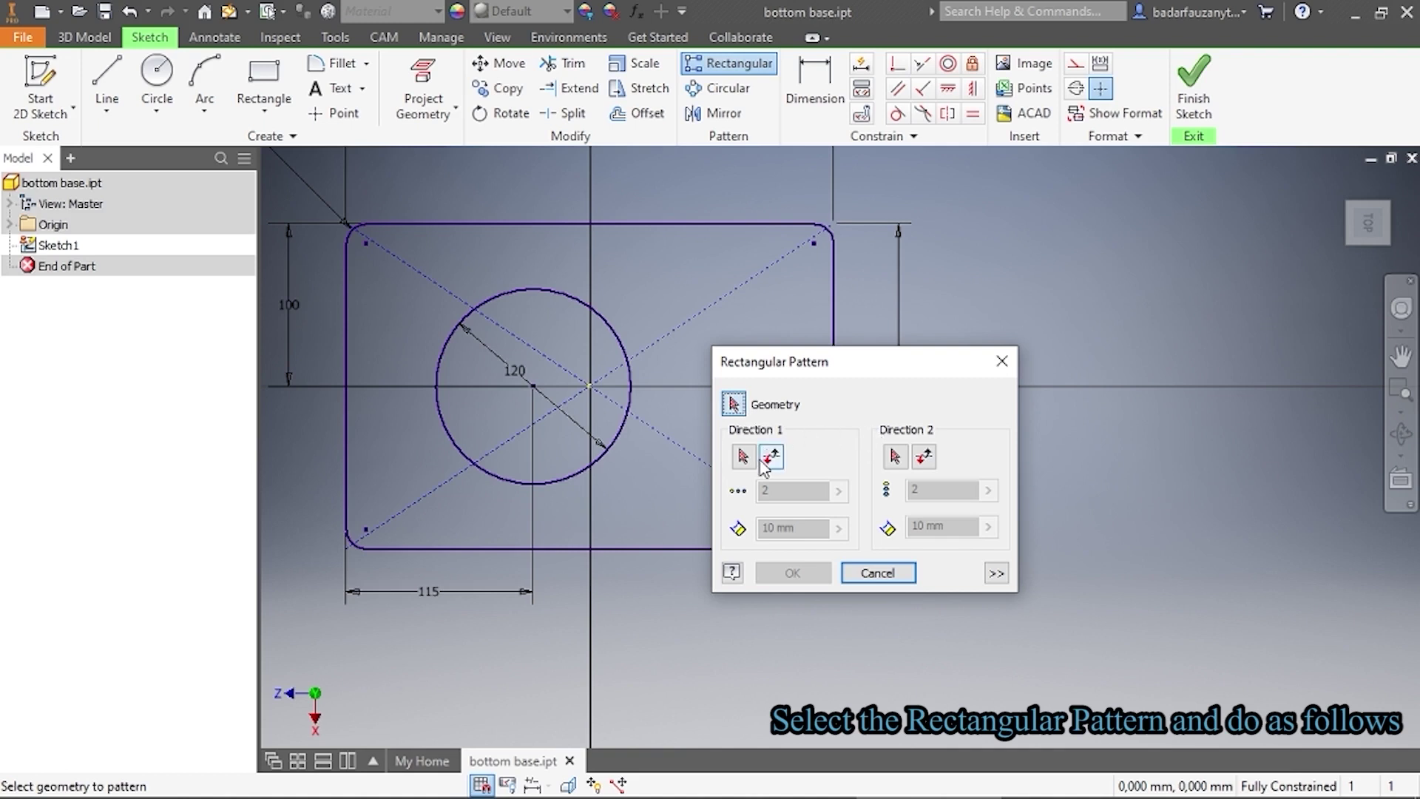
{"action": "left_click_drag", "start_coordinate": [873, 367], "coordinate": [534, 301]}
{"action": "scroll", "coordinate": [808, 500], "scroll_direction": "up", "scroll_amount": 5}
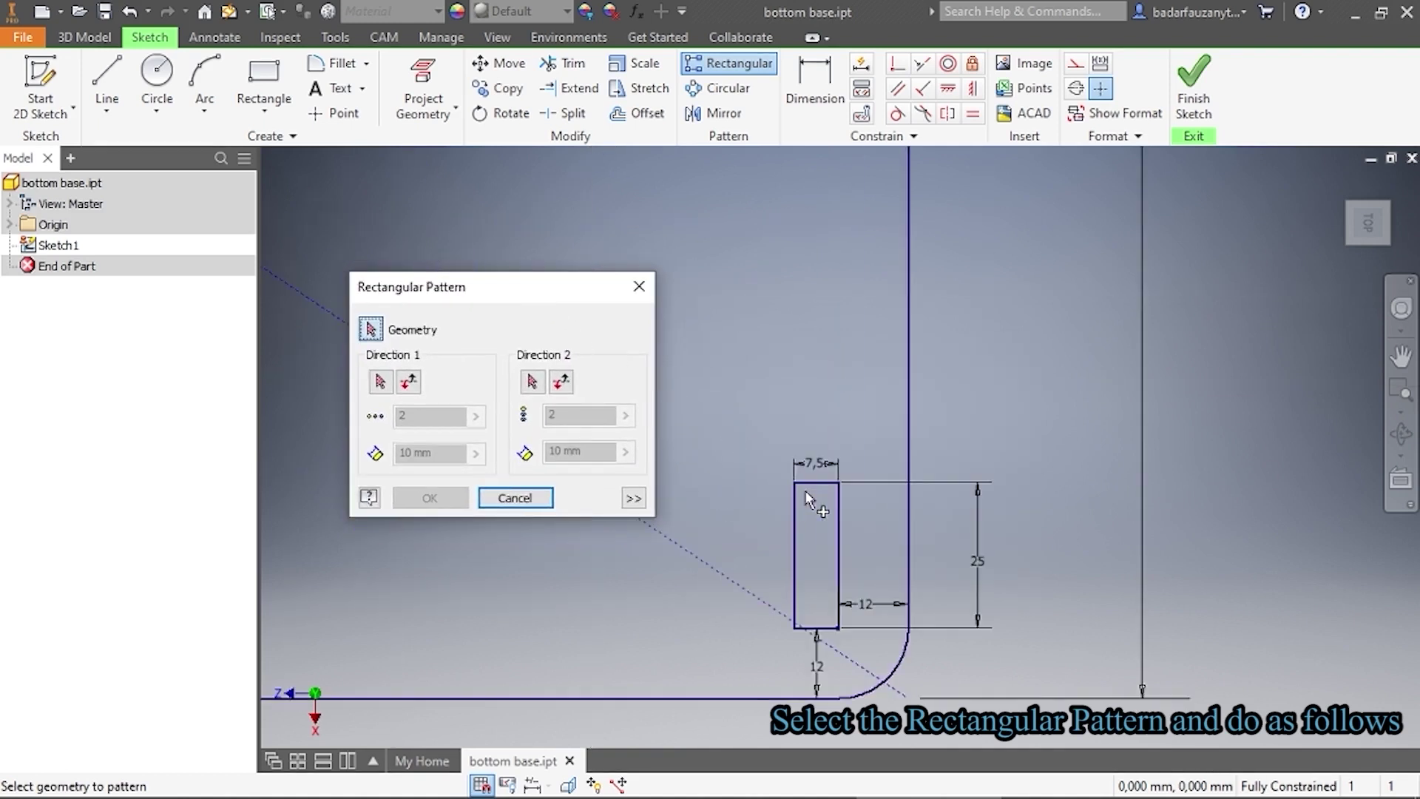
{"action": "middle_click_drag", "start_coordinate": [808, 500], "coordinate": [792, 439]}
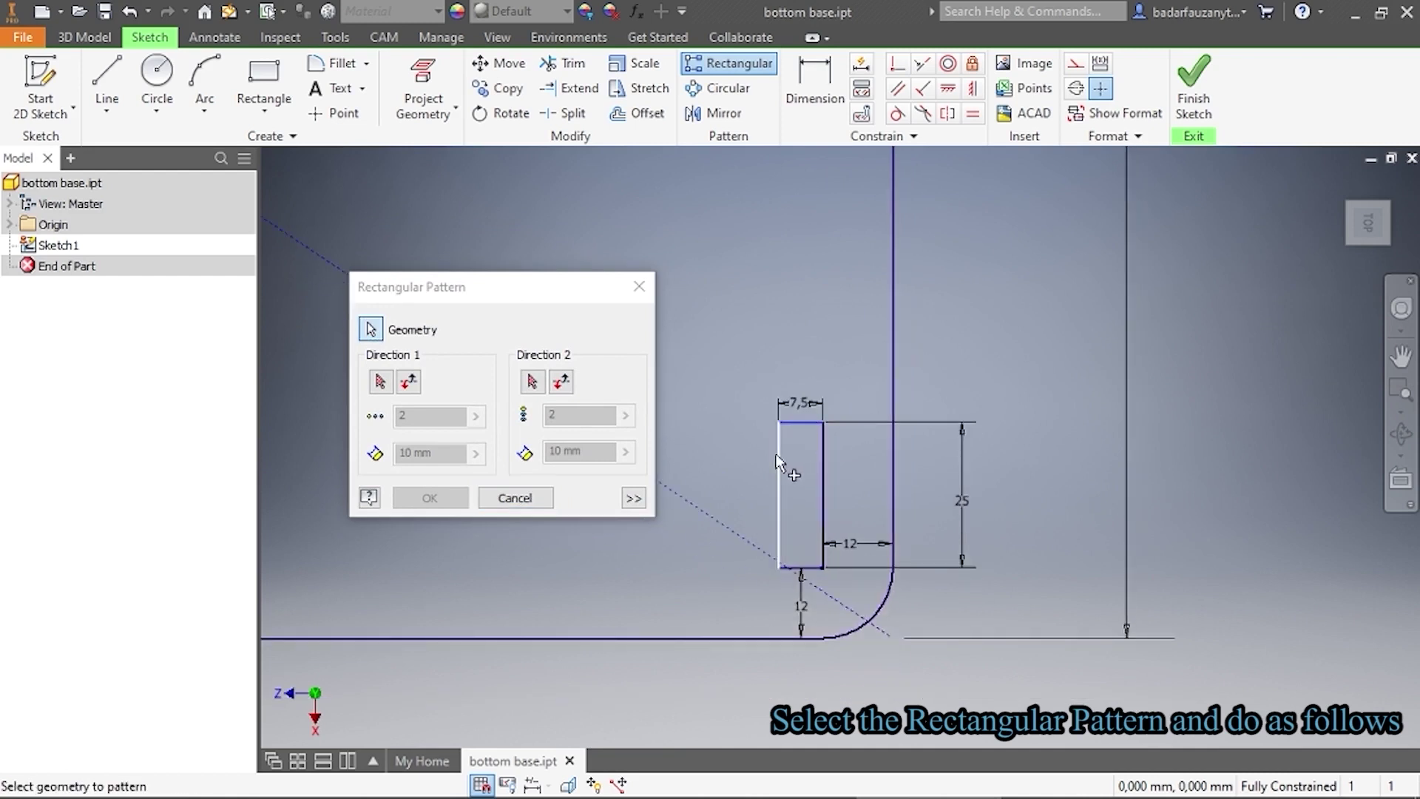
{"action": "left_click", "coordinate": [778, 460]}
{"action": "left_click", "coordinate": [823, 488]}
{"action": "left_click", "coordinate": [806, 568]}
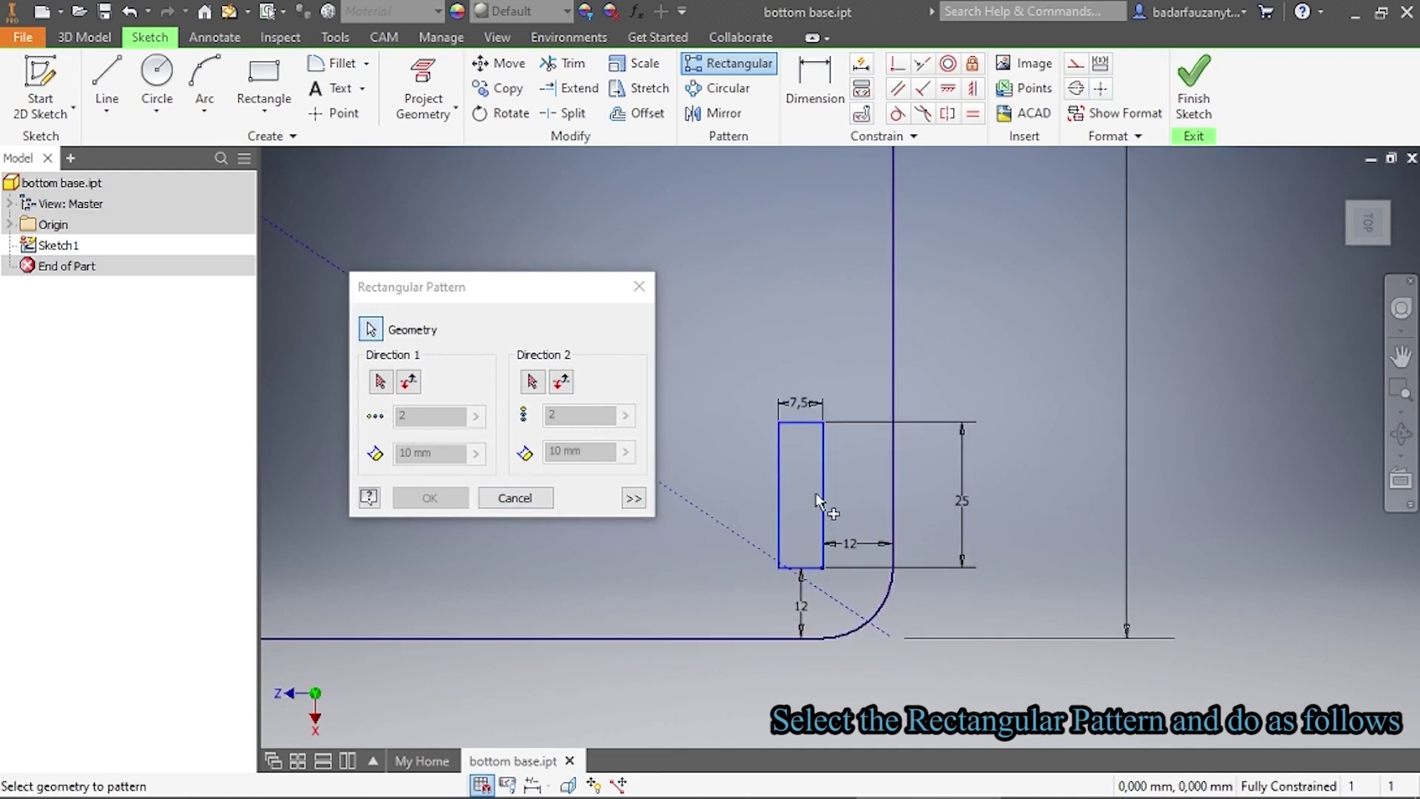
Define the pattern's first direction along the base's bottom edge and the second along its right edge
{"action": "left_click", "coordinate": [381, 382]}
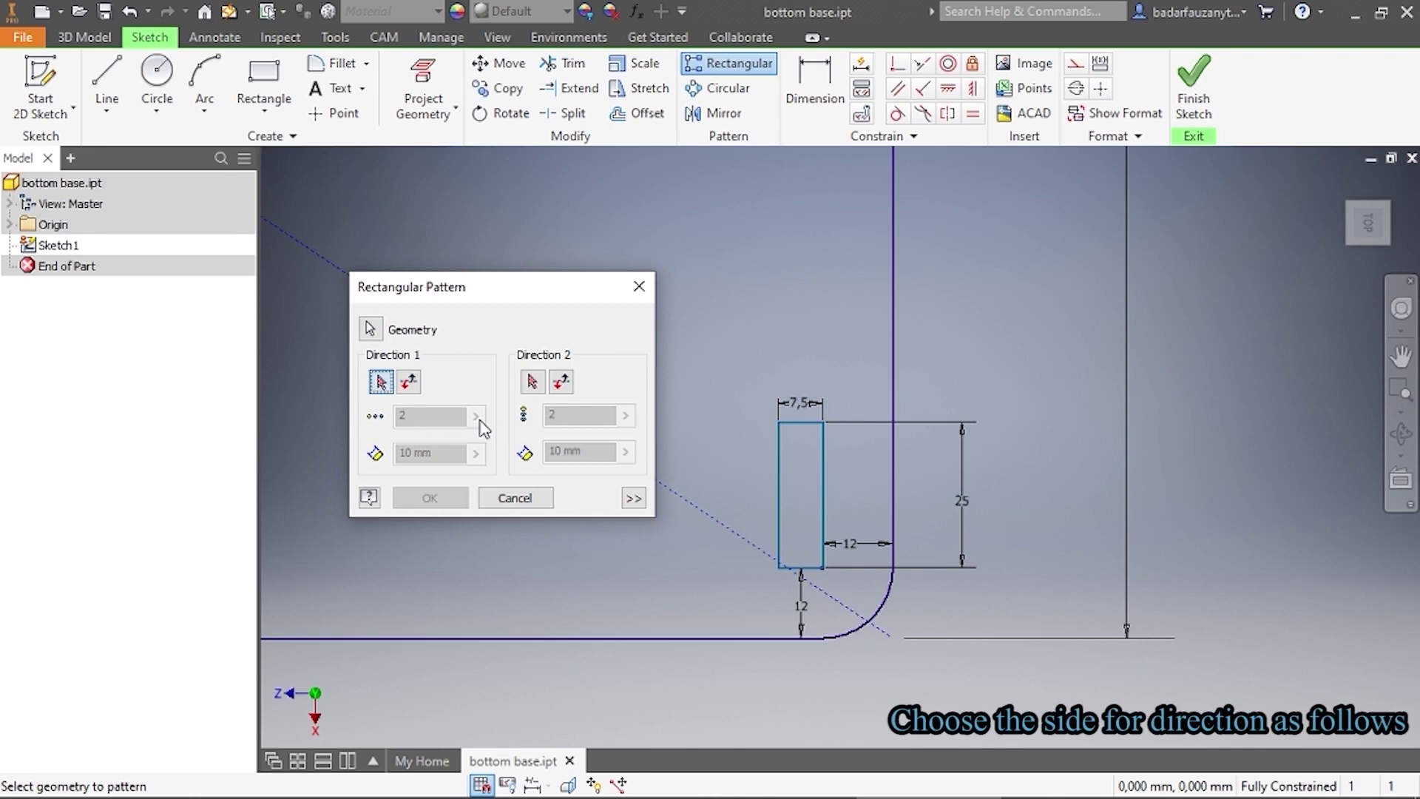
{"action": "left_click", "coordinate": [698, 636]}
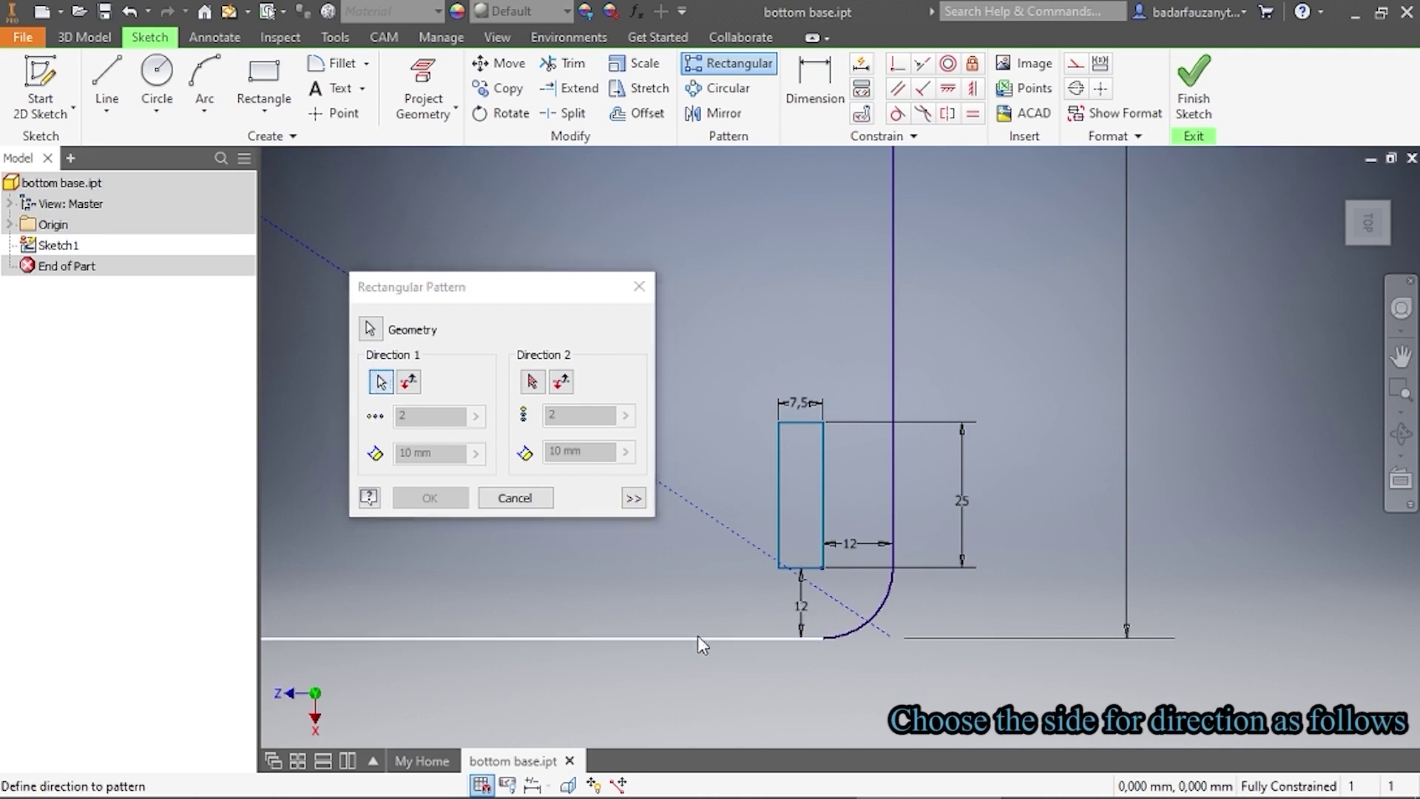
{"action": "left_click", "coordinate": [532, 382]}
{"action": "left_click", "coordinate": [890, 379]}
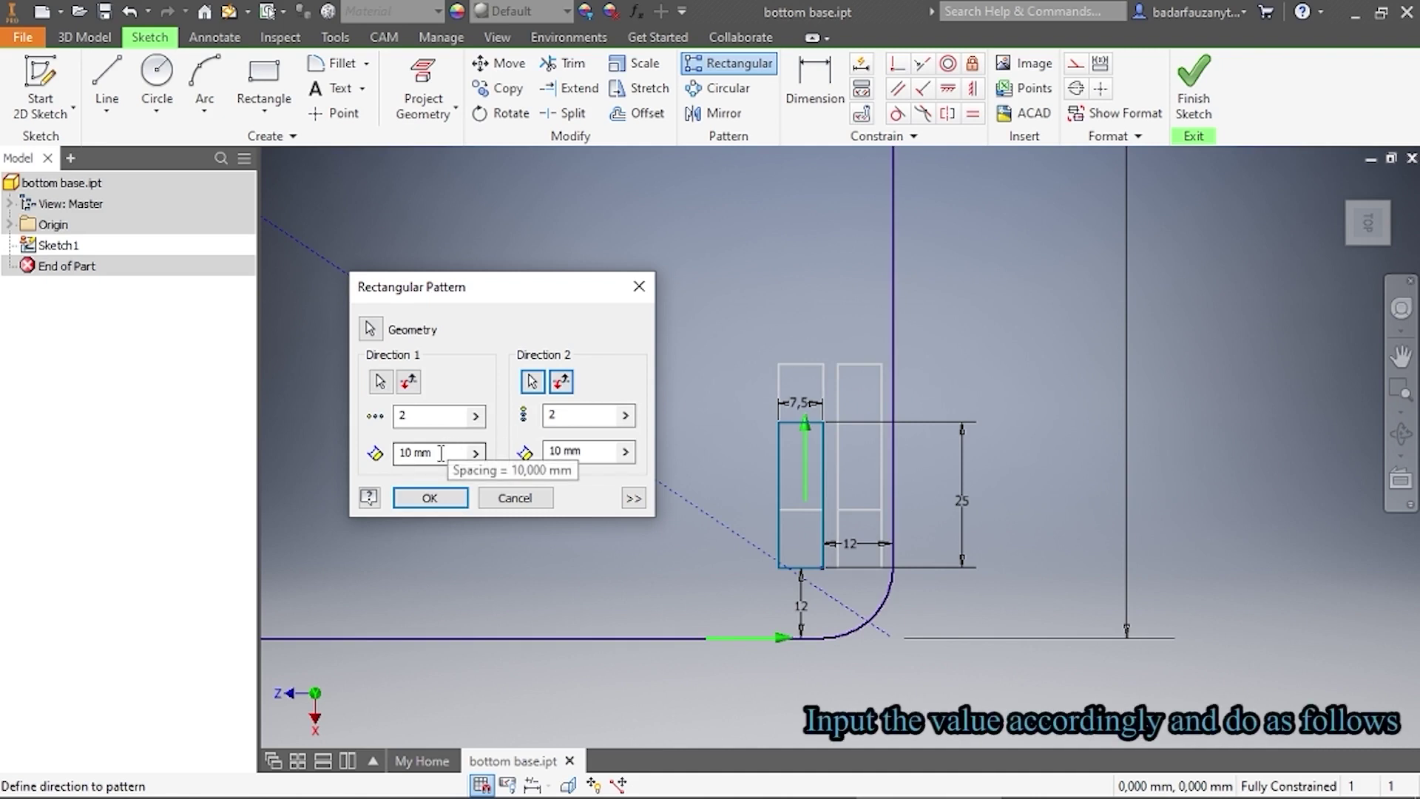
Set the pattern spacing to 268.5 mm in direction 1, and use 3 instances spaced 75.5 mm in direction 2
{"action": "left_click_drag", "start_coordinate": [441, 453], "coordinate": [345, 463]}
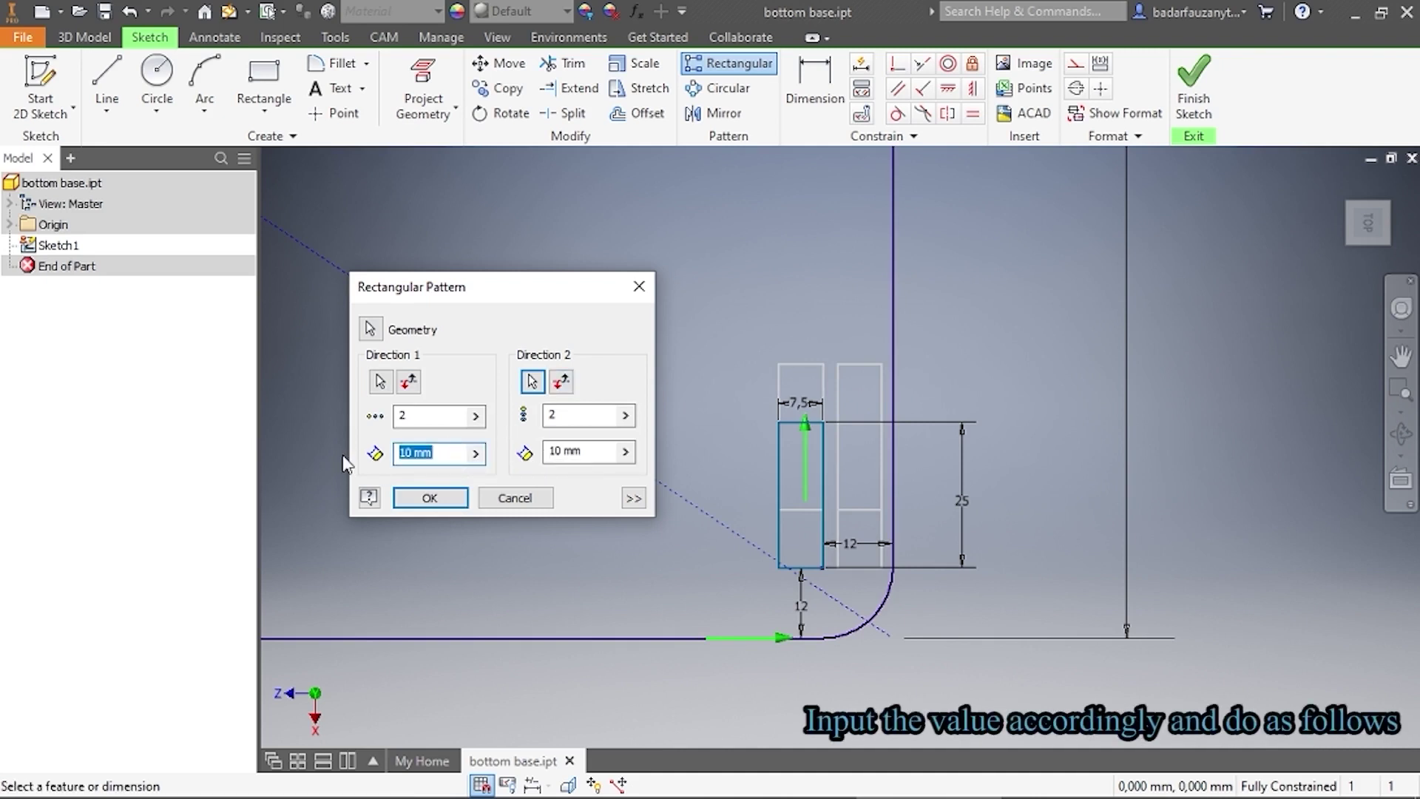
{"action": "type", "text": "268.5"}
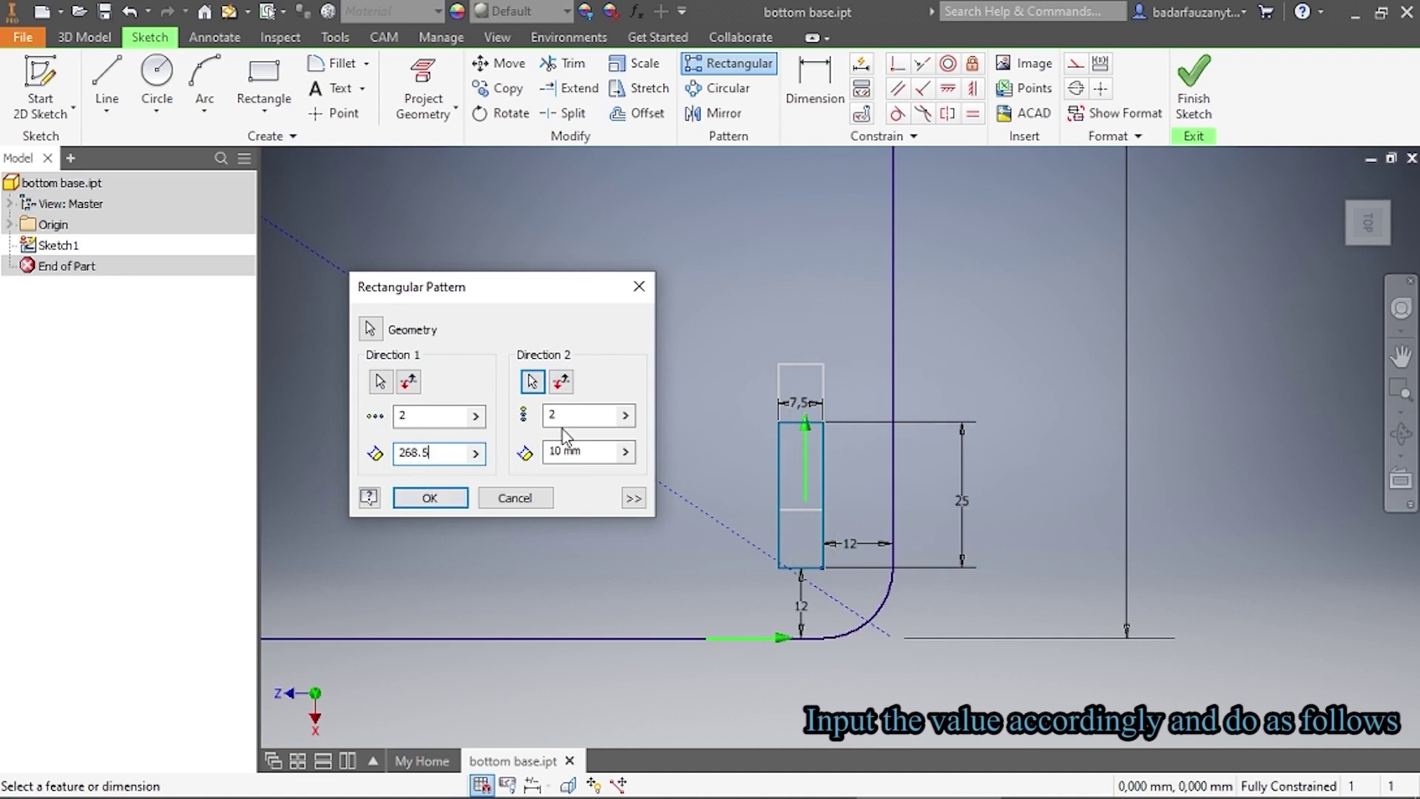
{"action": "left_click", "coordinate": [573, 417]}
{"action": "type", "text": "3"}
{"action": "key", "text": "Tab"}
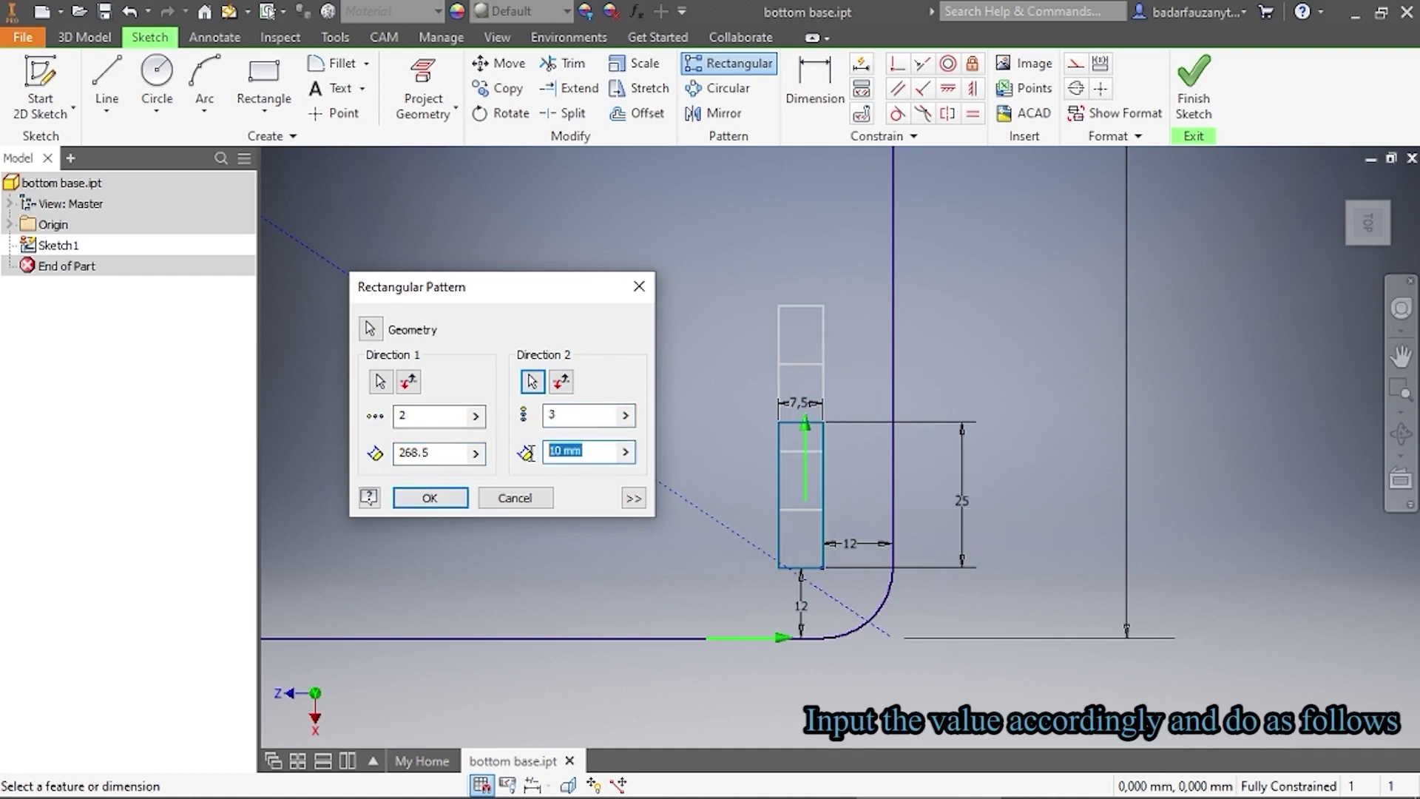
{"action": "type", "text": "75.5"}
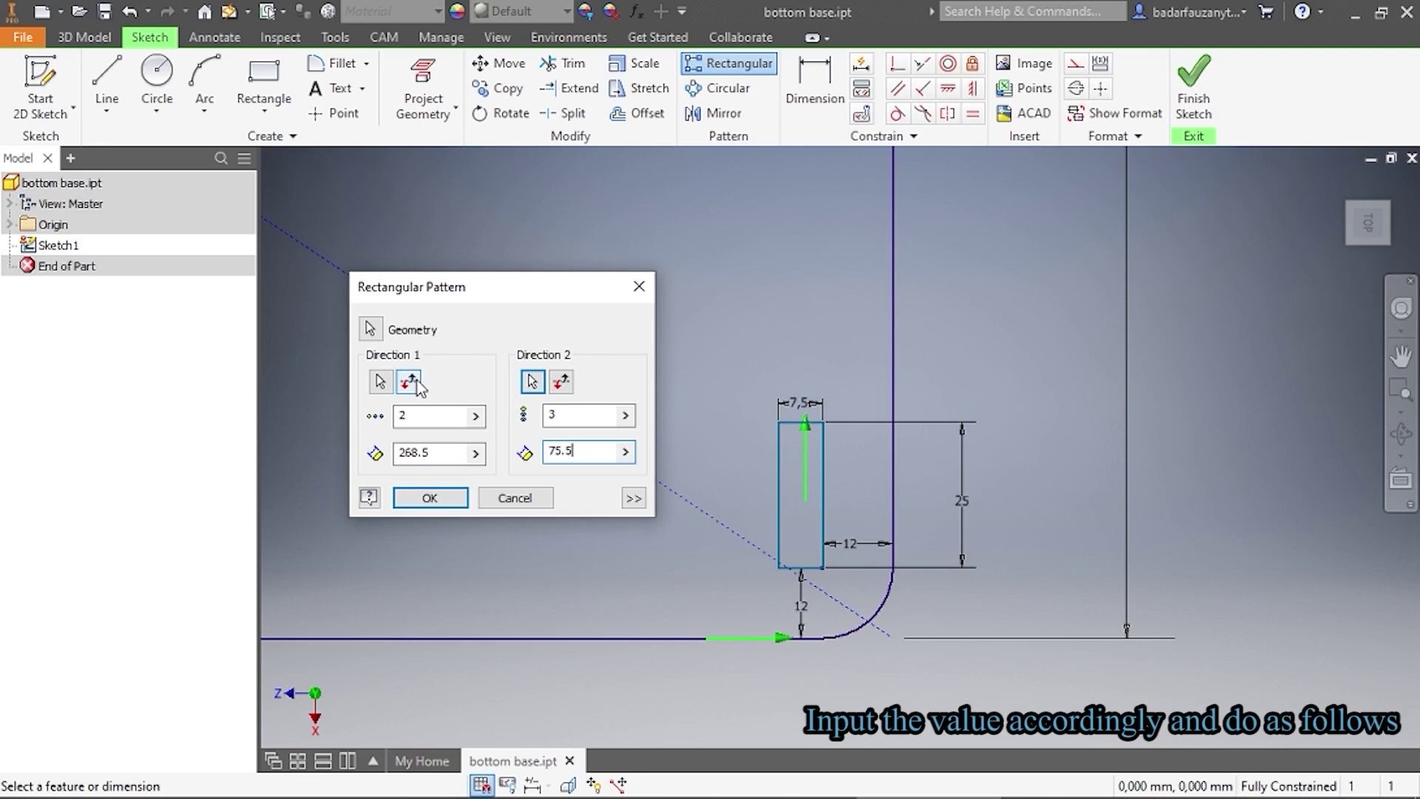
Flip direction 1 so the copies fall inside the base outline along its left side, and create the pattern
{"action": "scroll", "coordinate": [792, 370], "scroll_direction": "down", "scroll_amount": 5}
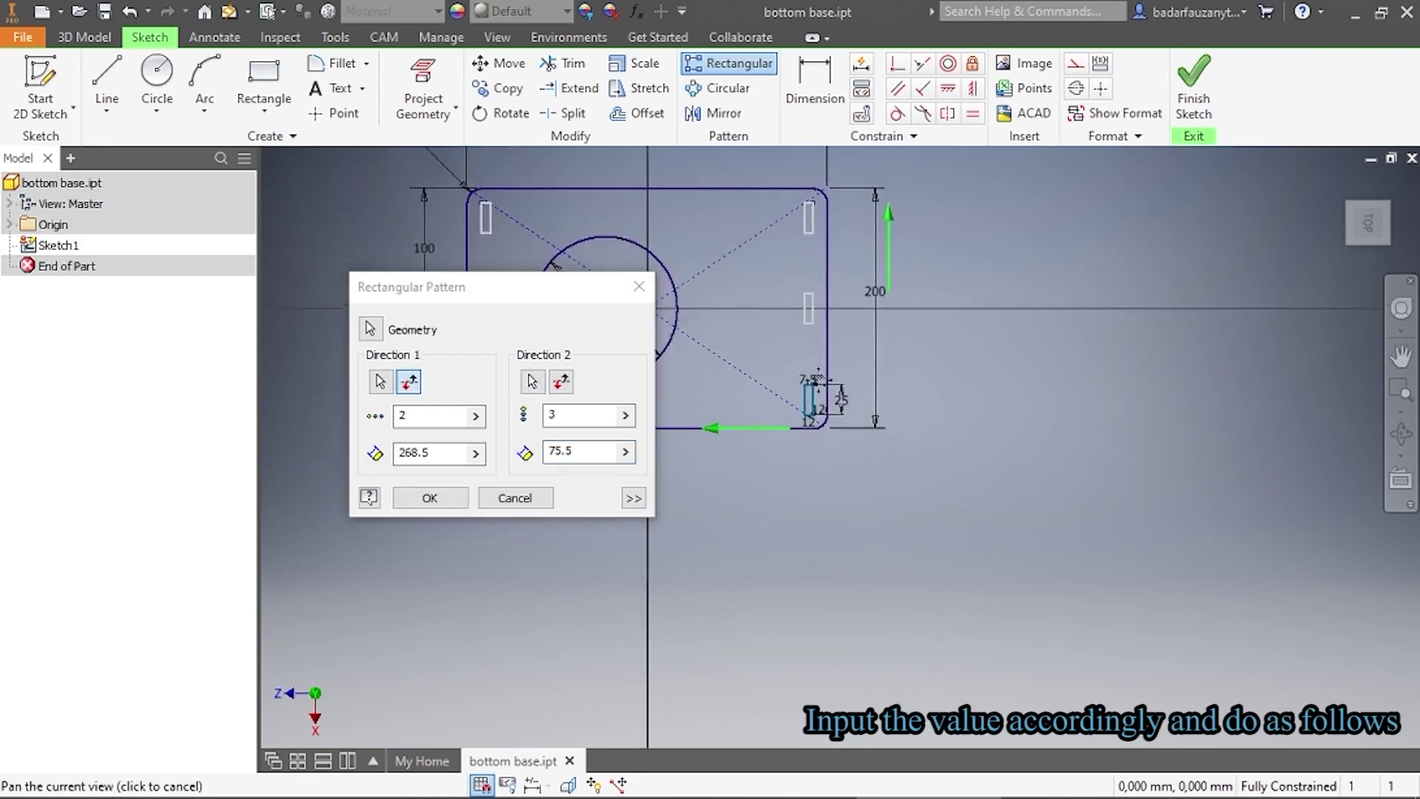
{"action": "mouse_move", "coordinate": [793, 370]}
{"action": "left_mouse_down"}
{"action": "mouse_move", "coordinate": [843, 498]}
{"action": "mouse_move", "coordinate": [1049, 511]}
{"action": "left_mouse_up"}
{"action": "key", "text": "Escape"}
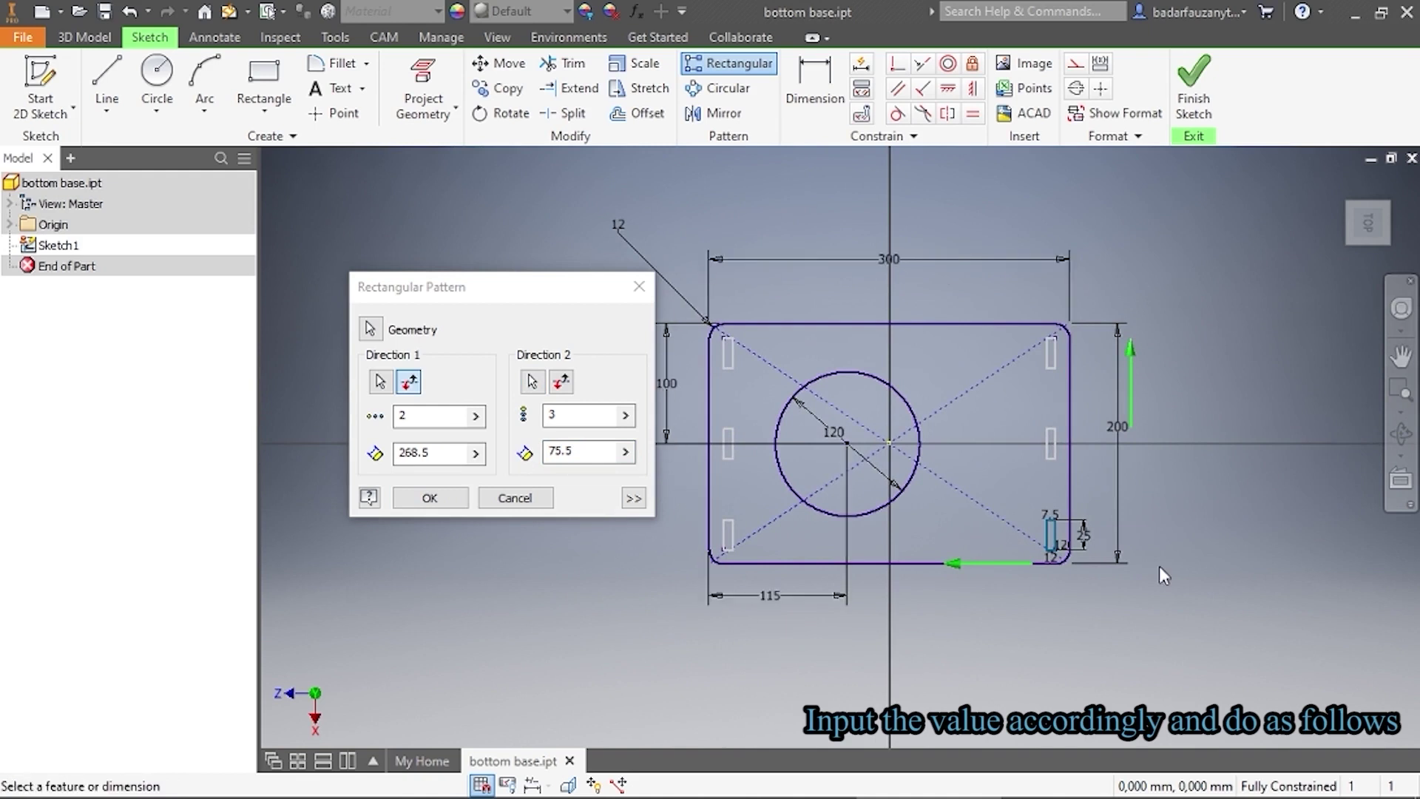
{"action": "left_click", "coordinate": [410, 383]}
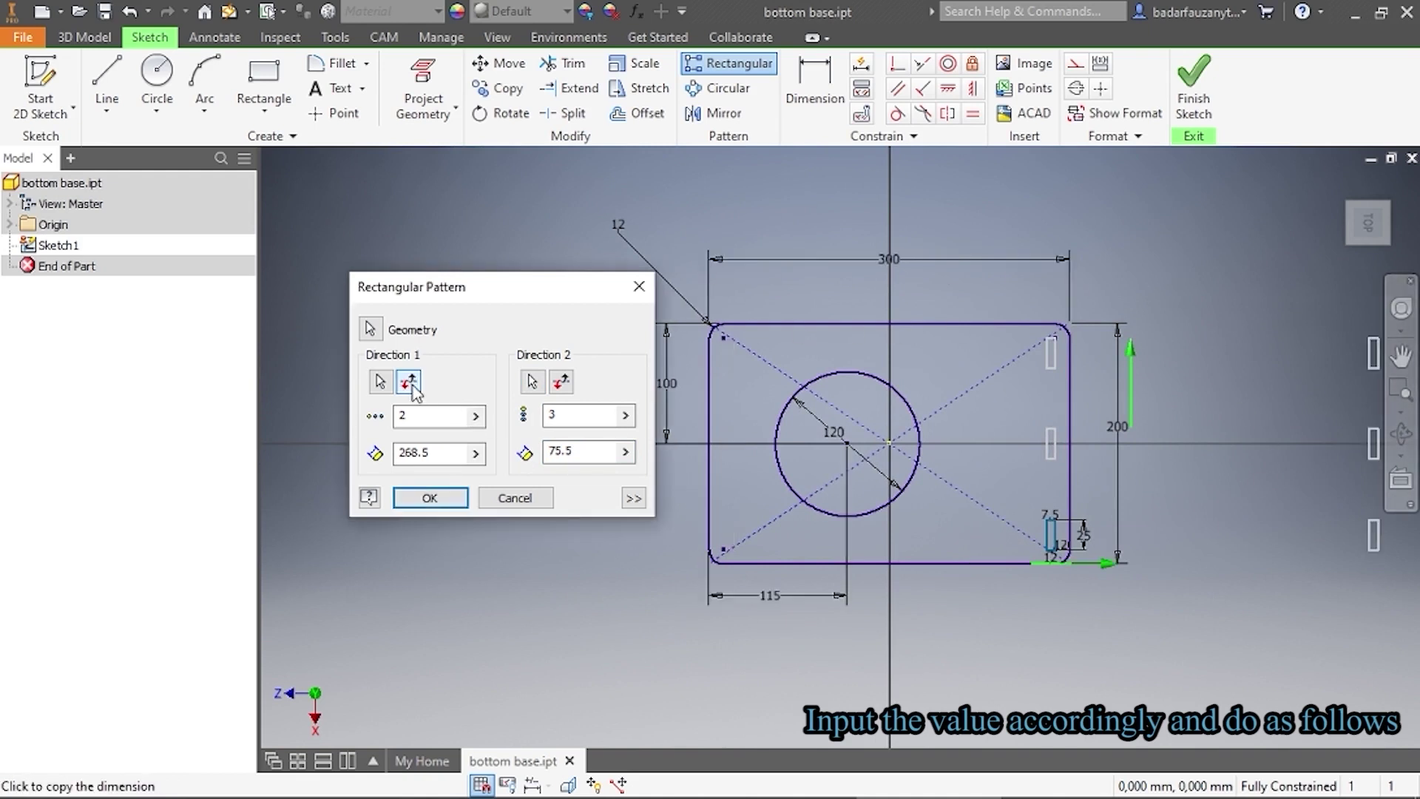
{"action": "left_click", "coordinate": [410, 382]}
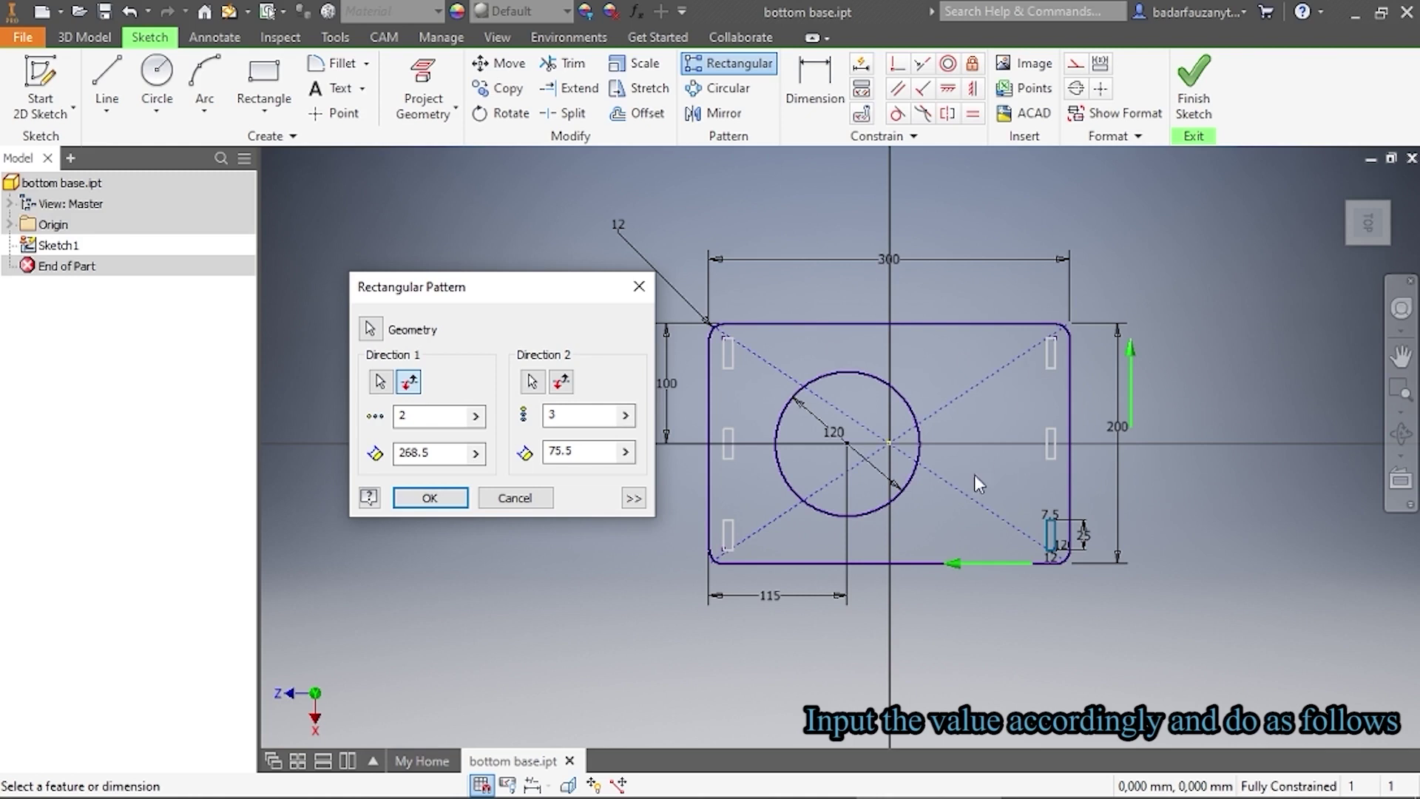
{"action": "left_click", "coordinate": [429, 497]}
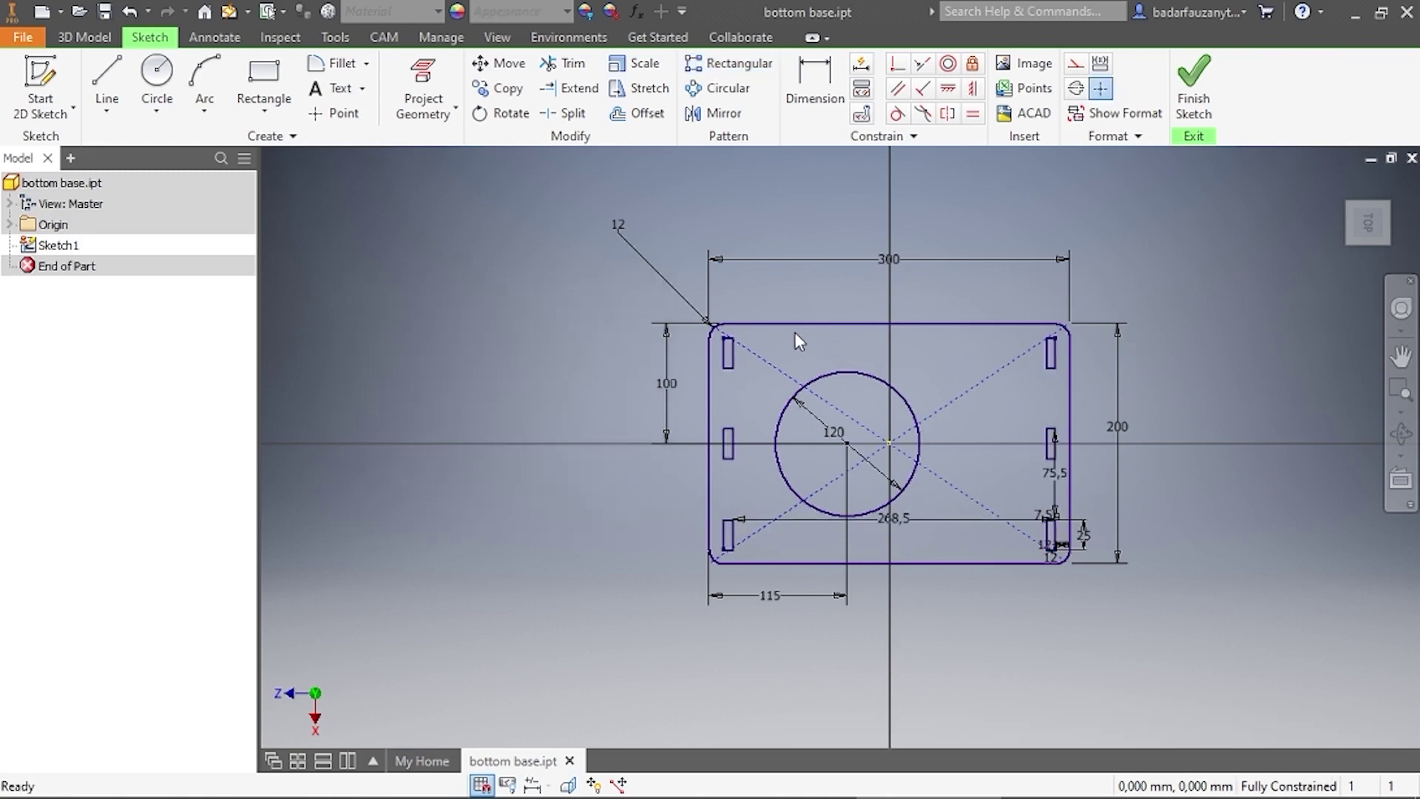
Draw two small center-point circles off the axes, one about 16 mm in diameter upper-left of the 120 mm circle, the other upper-right of it
{"action": "scroll", "coordinate": [792, 333], "scroll_direction": "down", "scroll_amount": 3}
{"action": "scroll", "coordinate": [834, 345], "scroll_direction": "down", "scroll_amount": 3}
{"action": "mouse_move", "coordinate": [834, 345]}
{"action": "middle_mouse_down"}
{"action": "mouse_move", "coordinate": [666, 232]}
{"action": "mouse_move", "coordinate": [661, 256]}
{"action": "middle_mouse_up"}
{"action": "scroll", "coordinate": [680, 237], "scroll_direction": "up", "scroll_amount": 3}
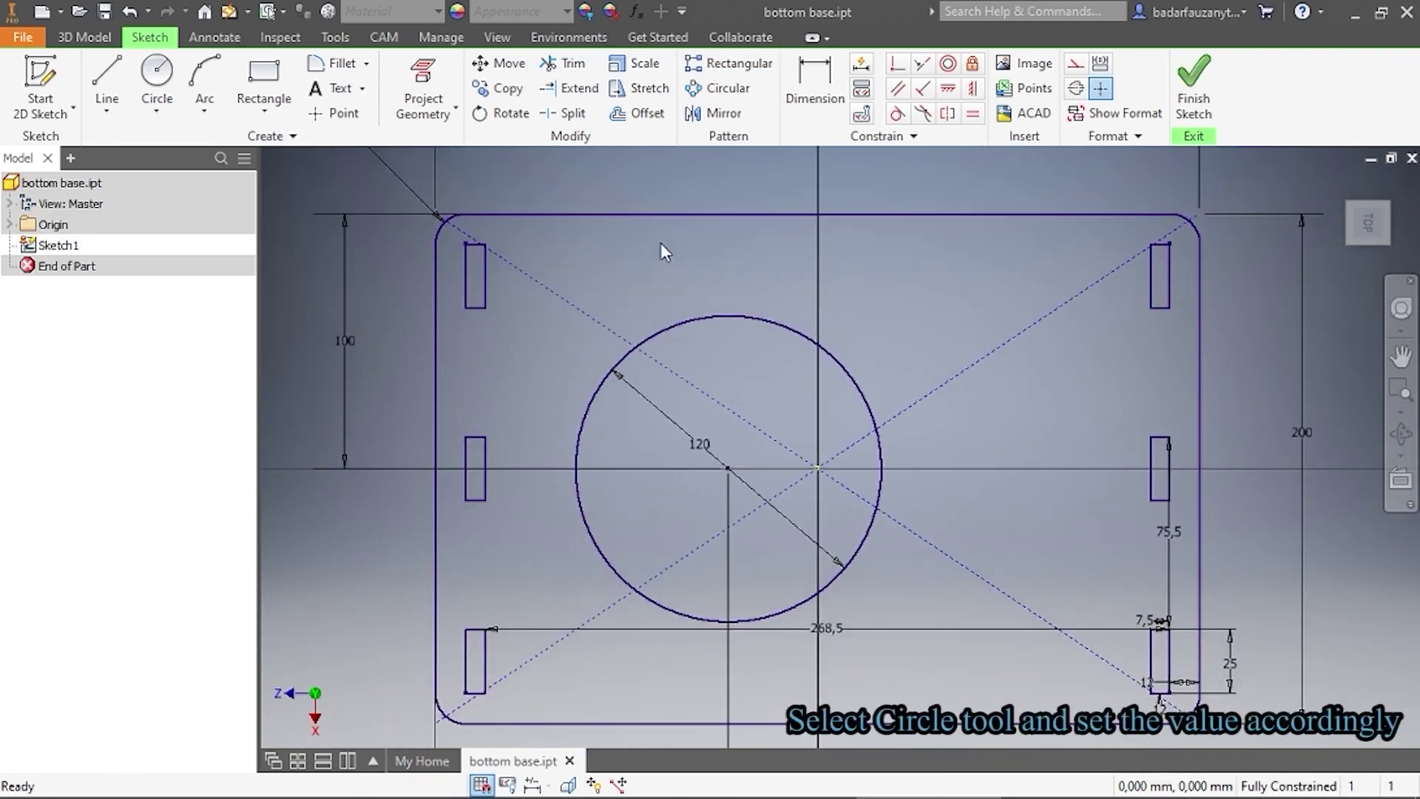
{"action": "left_click", "coordinate": [170, 114]}
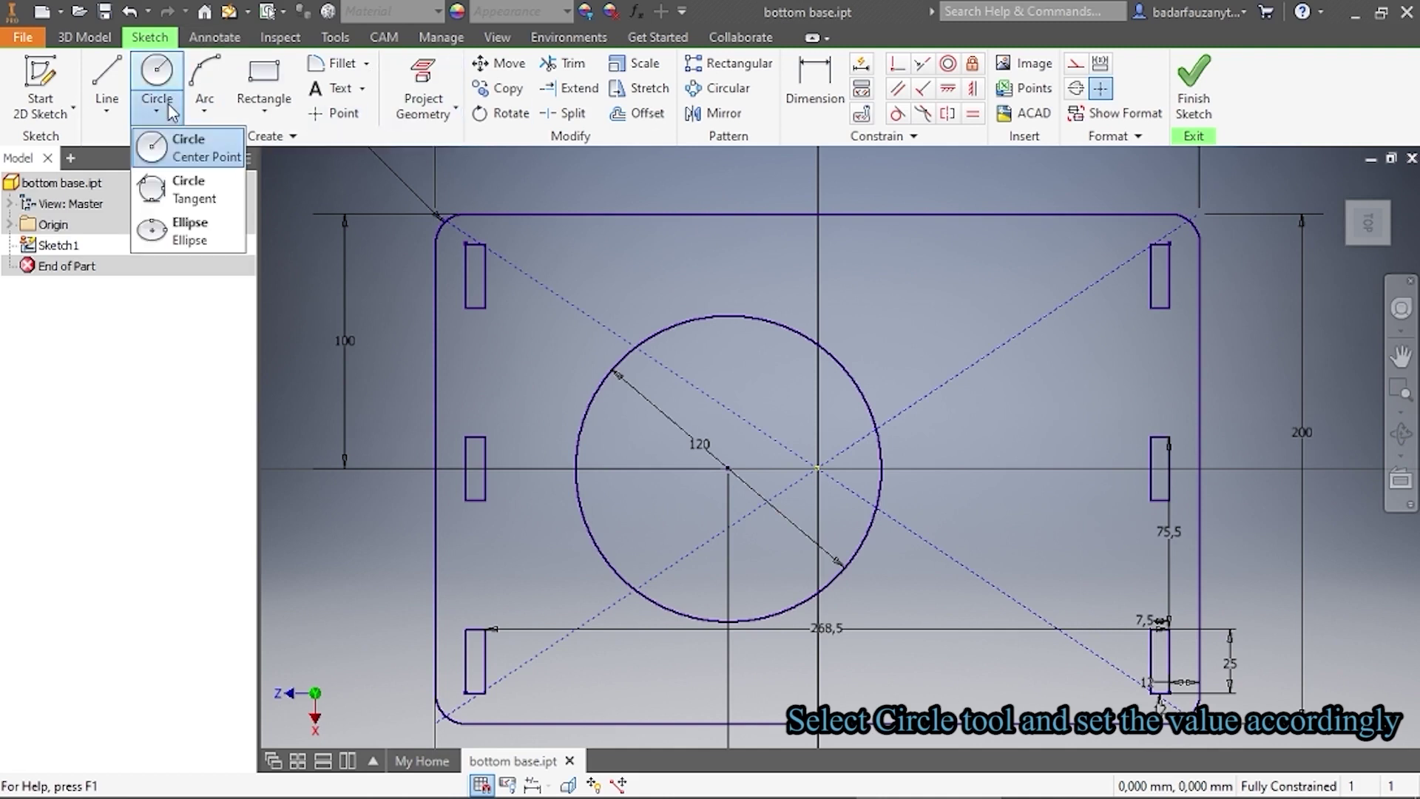
{"action": "left_click", "coordinate": [168, 146]}
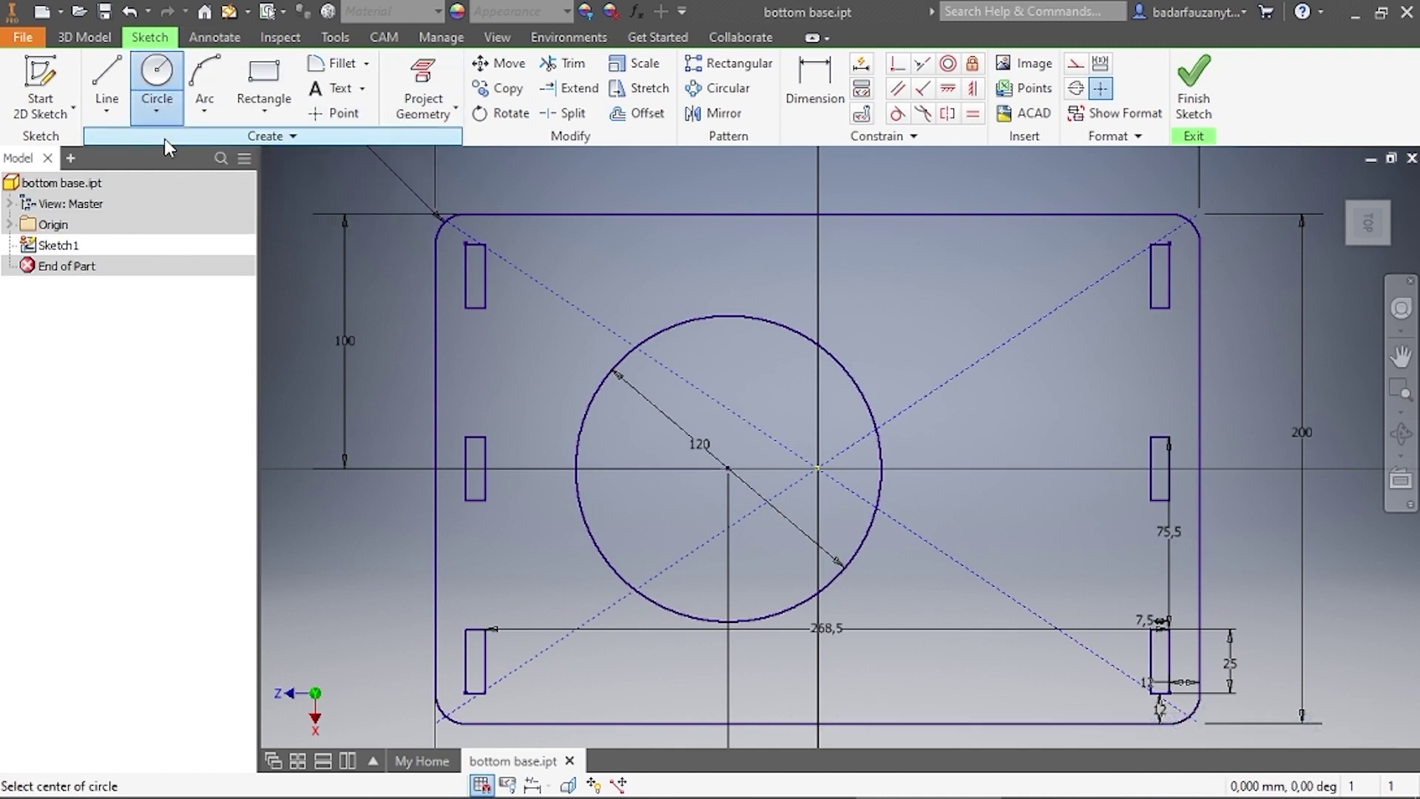
{"action": "left_click", "coordinate": [514, 340]}
{"action": "left_click", "coordinate": [535, 345]}
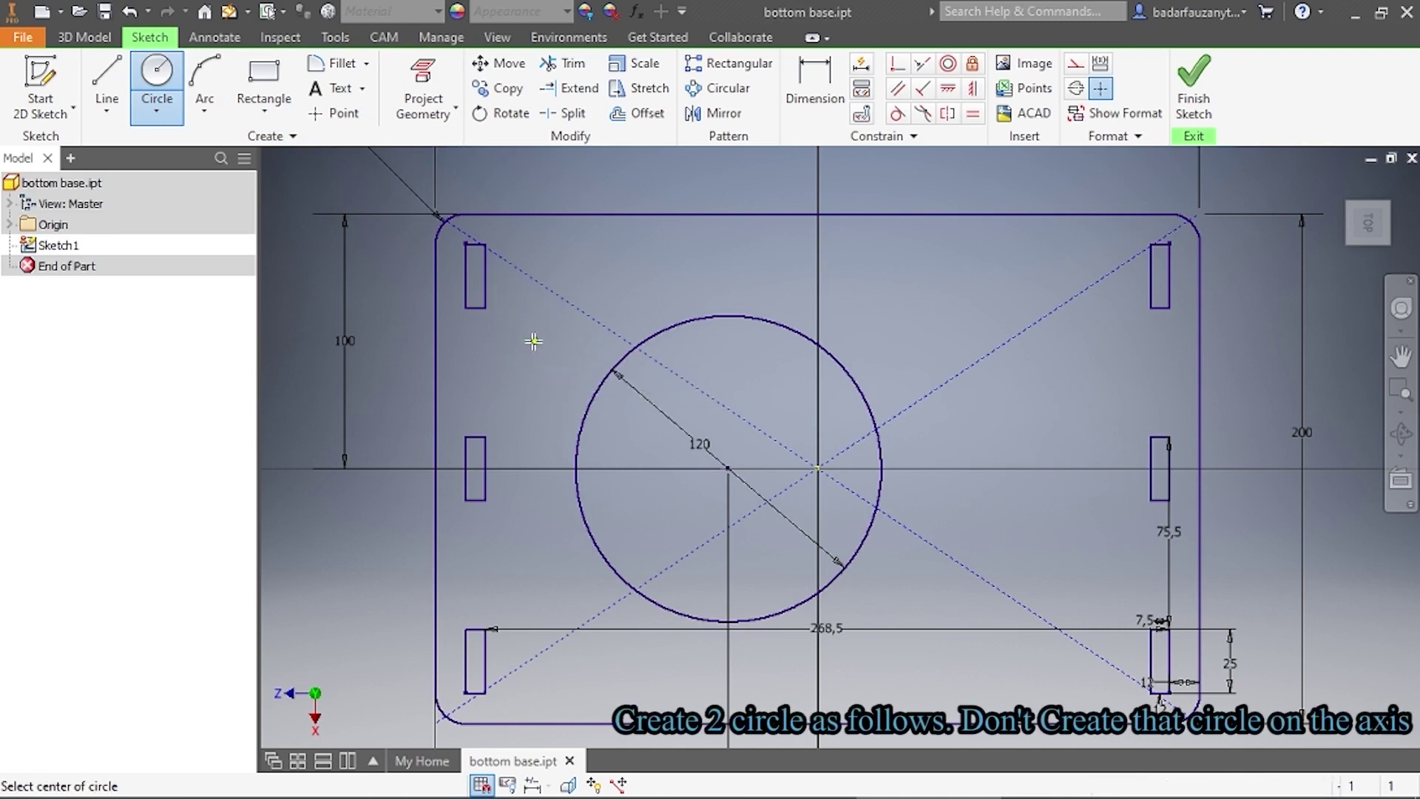
{"action": "left_click", "coordinate": [898, 302]}
{"action": "left_click", "coordinate": [917, 303]}
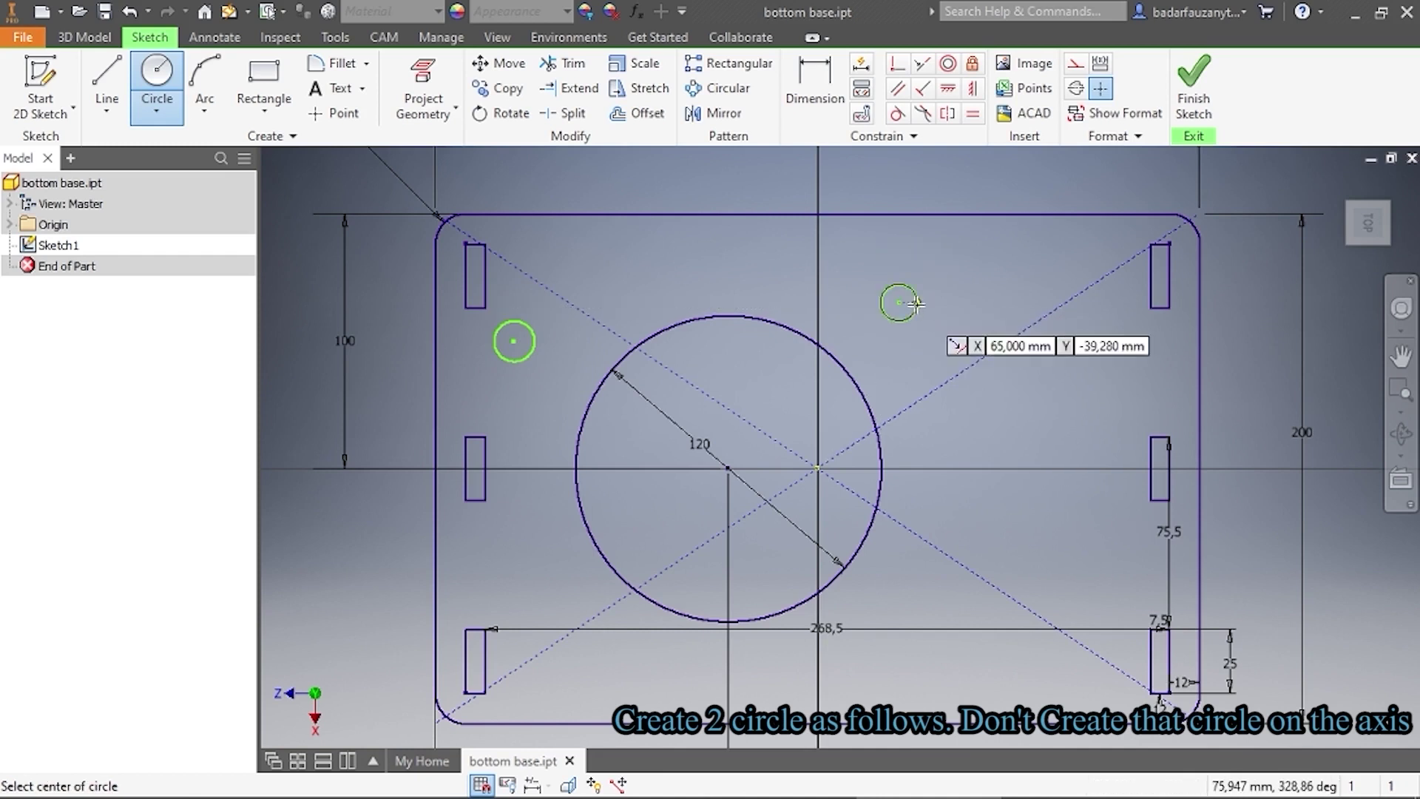
{"action": "right_click", "coordinate": [906, 262]}
{"action": "left_click", "coordinate": [989, 266]}
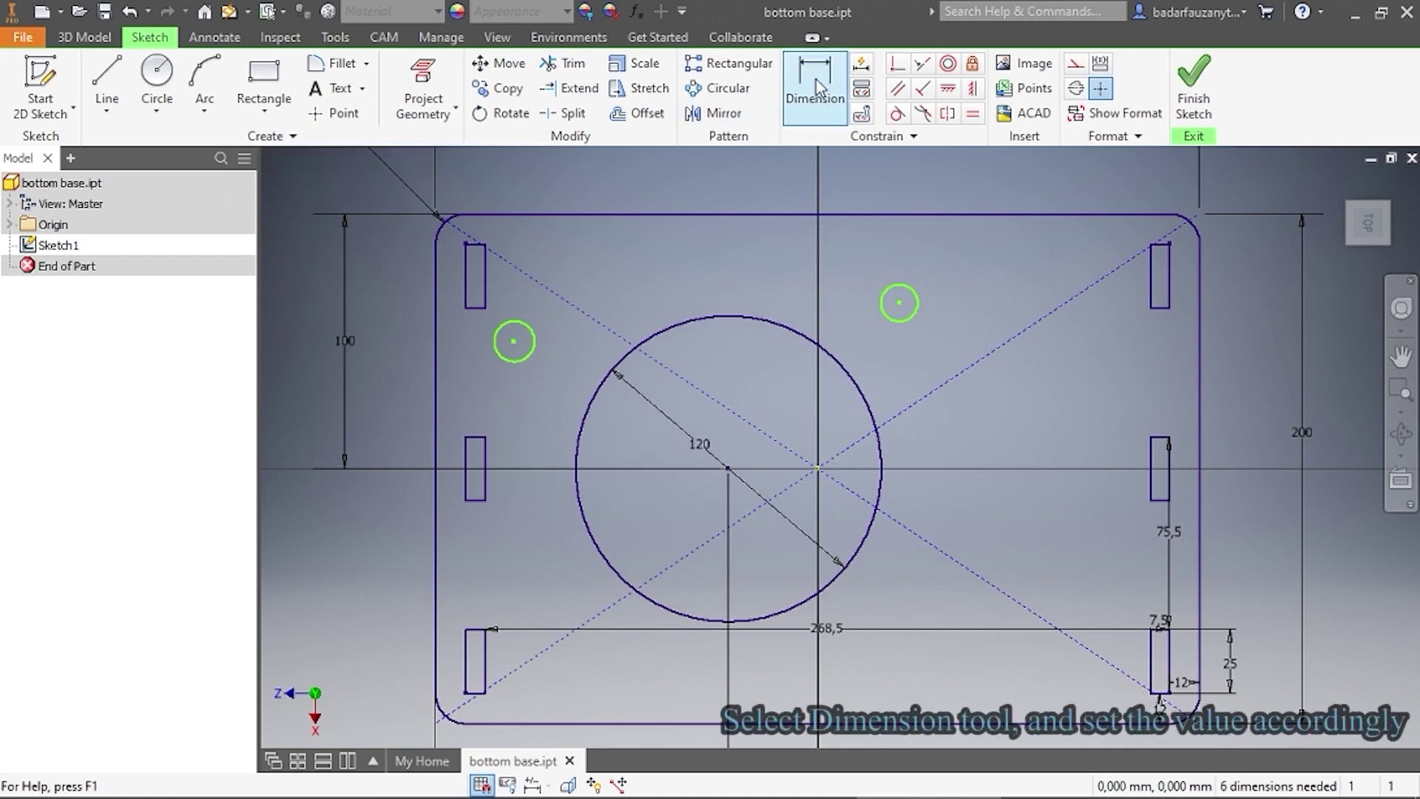
Dimension the diameter of the small circle at the upper-left of the 120 mm circle as 12 mm
{"action": "left_click", "coordinate": [797, 98]}
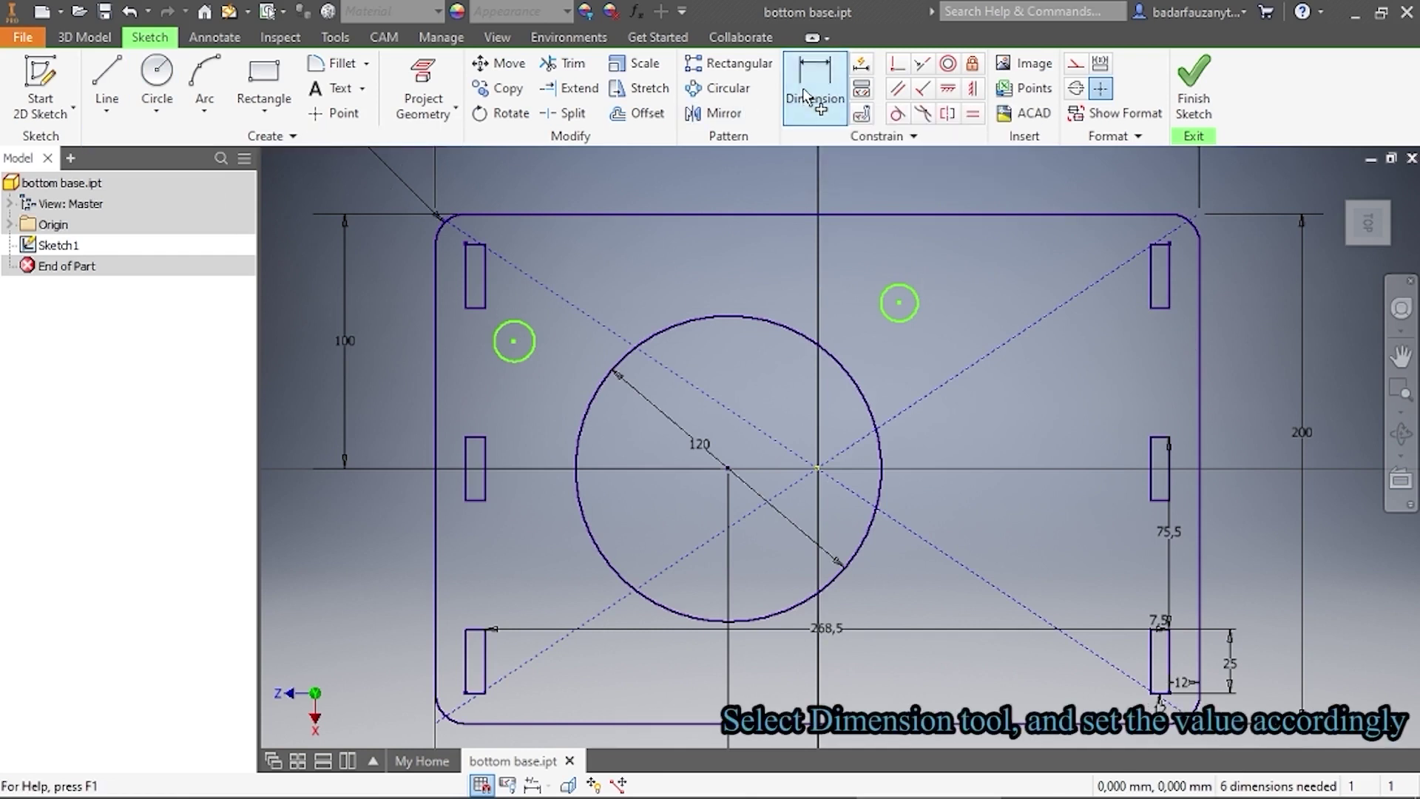
{"action": "left_click", "coordinate": [807, 99]}
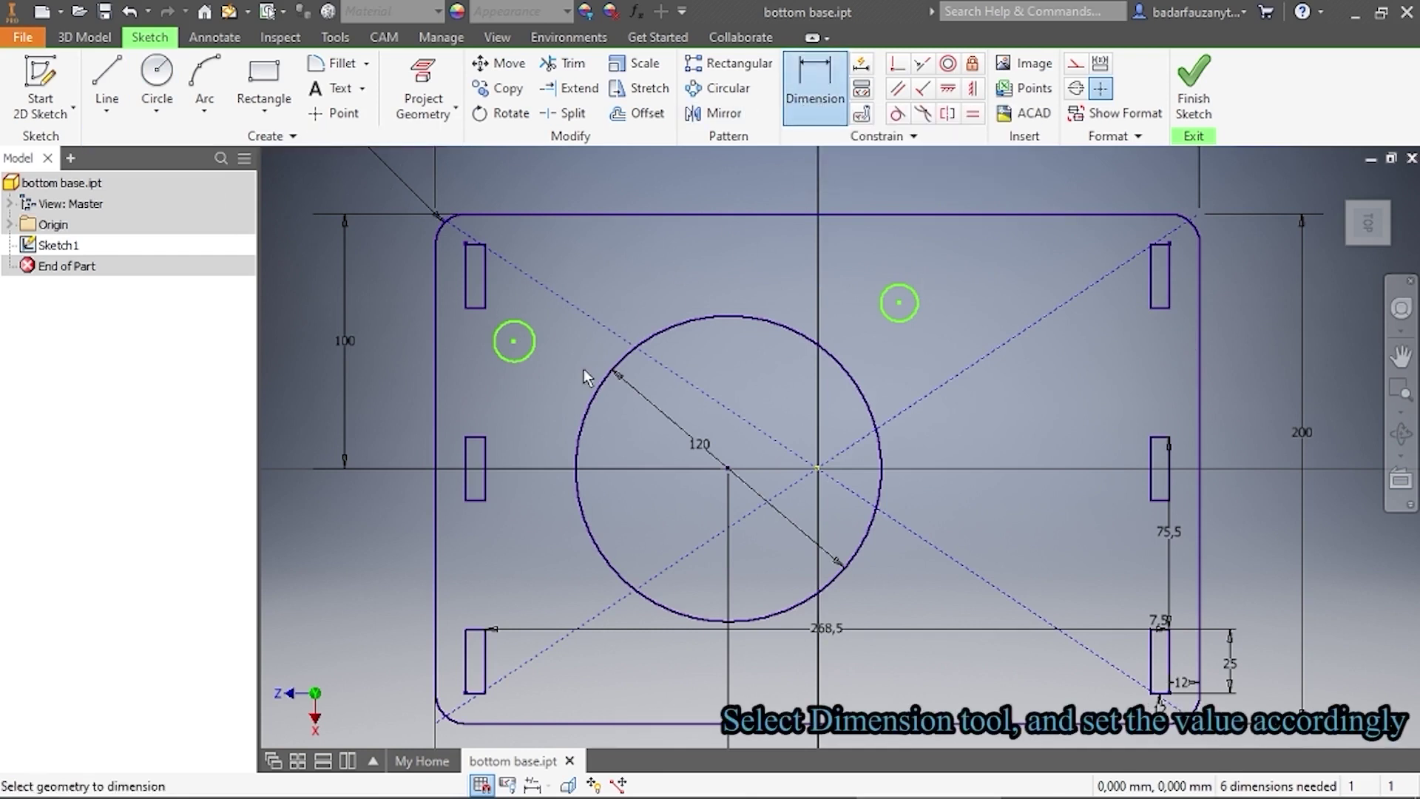
{"action": "left_click", "coordinate": [530, 346]}
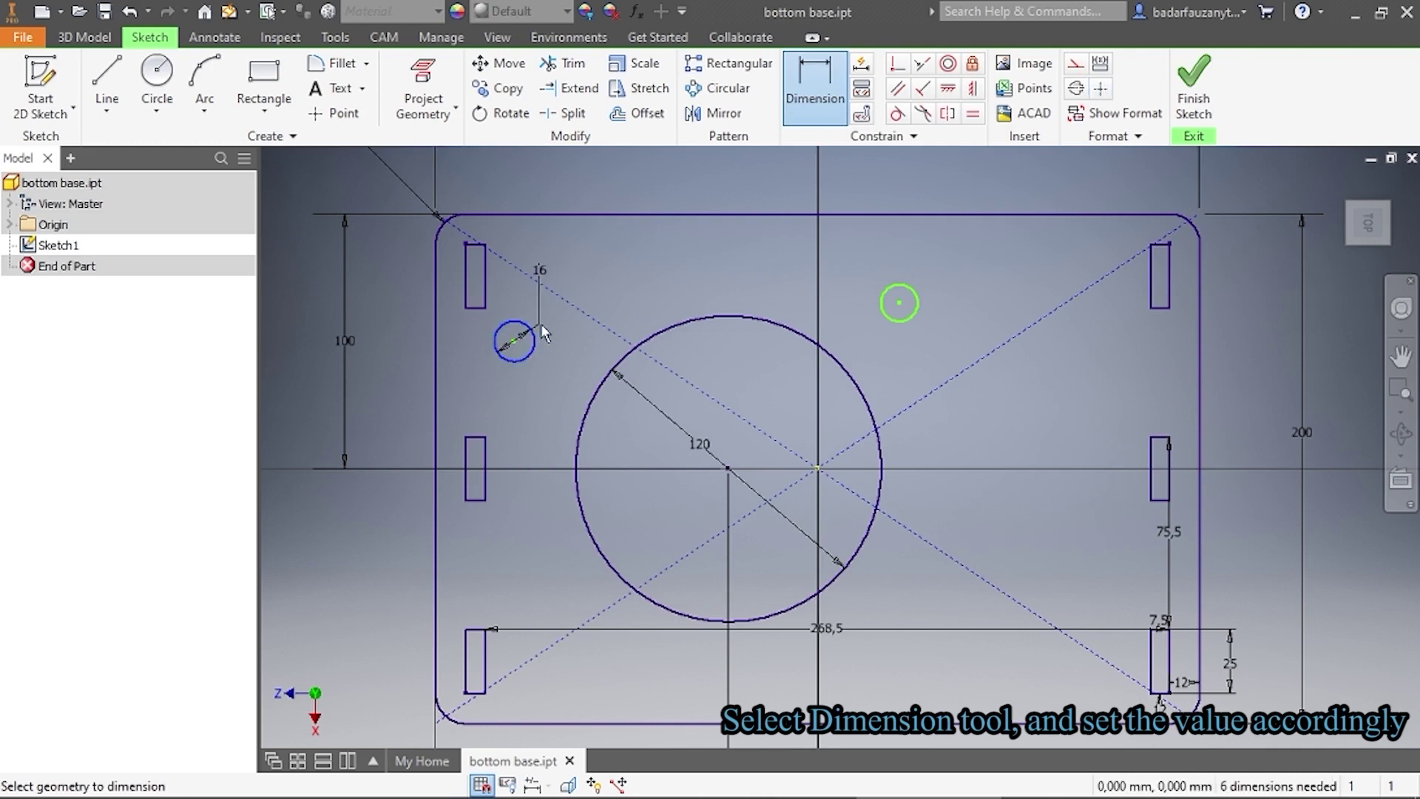
{"action": "left_click", "coordinate": [557, 334]}
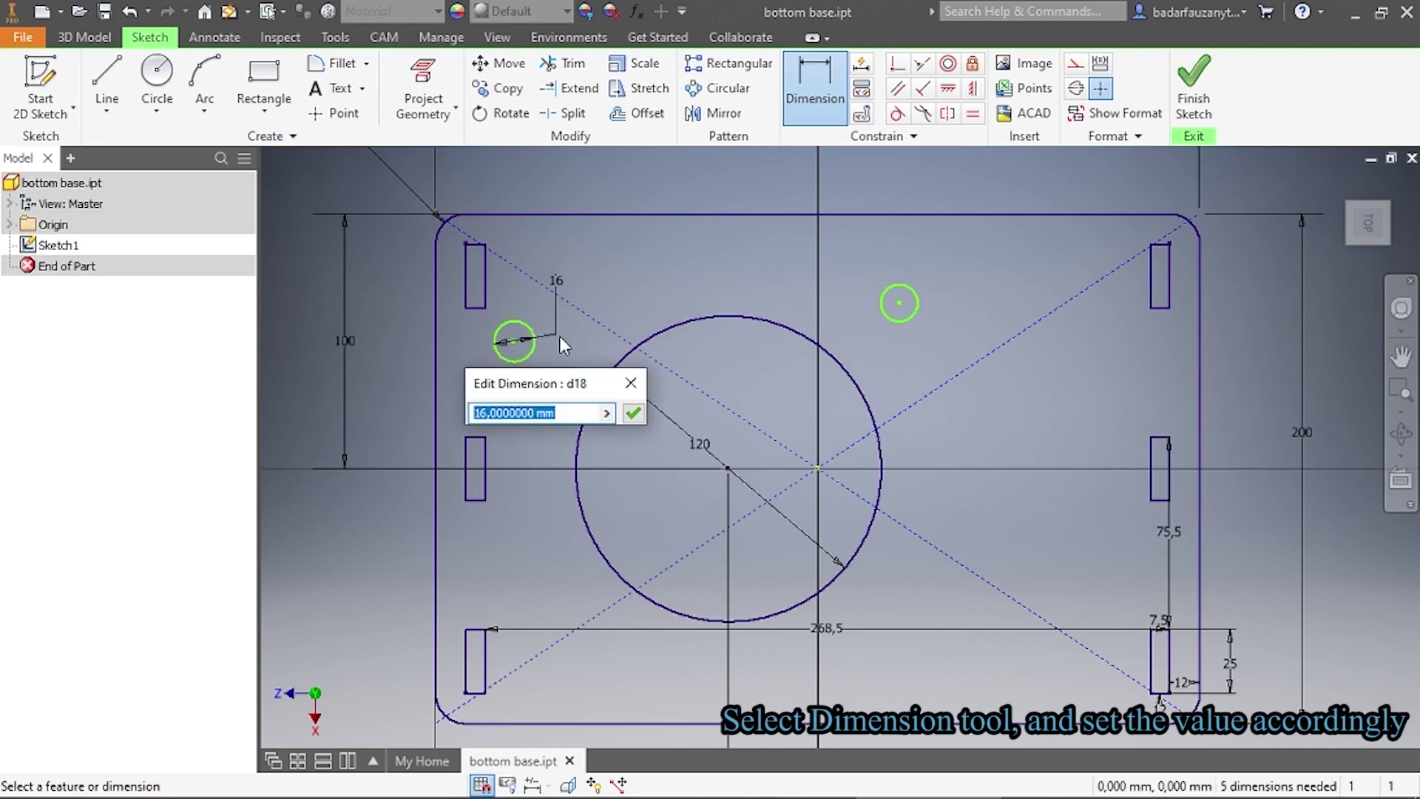
{"action": "type", "text": "12"}
{"action": "left_click", "coordinate": [633, 413]}
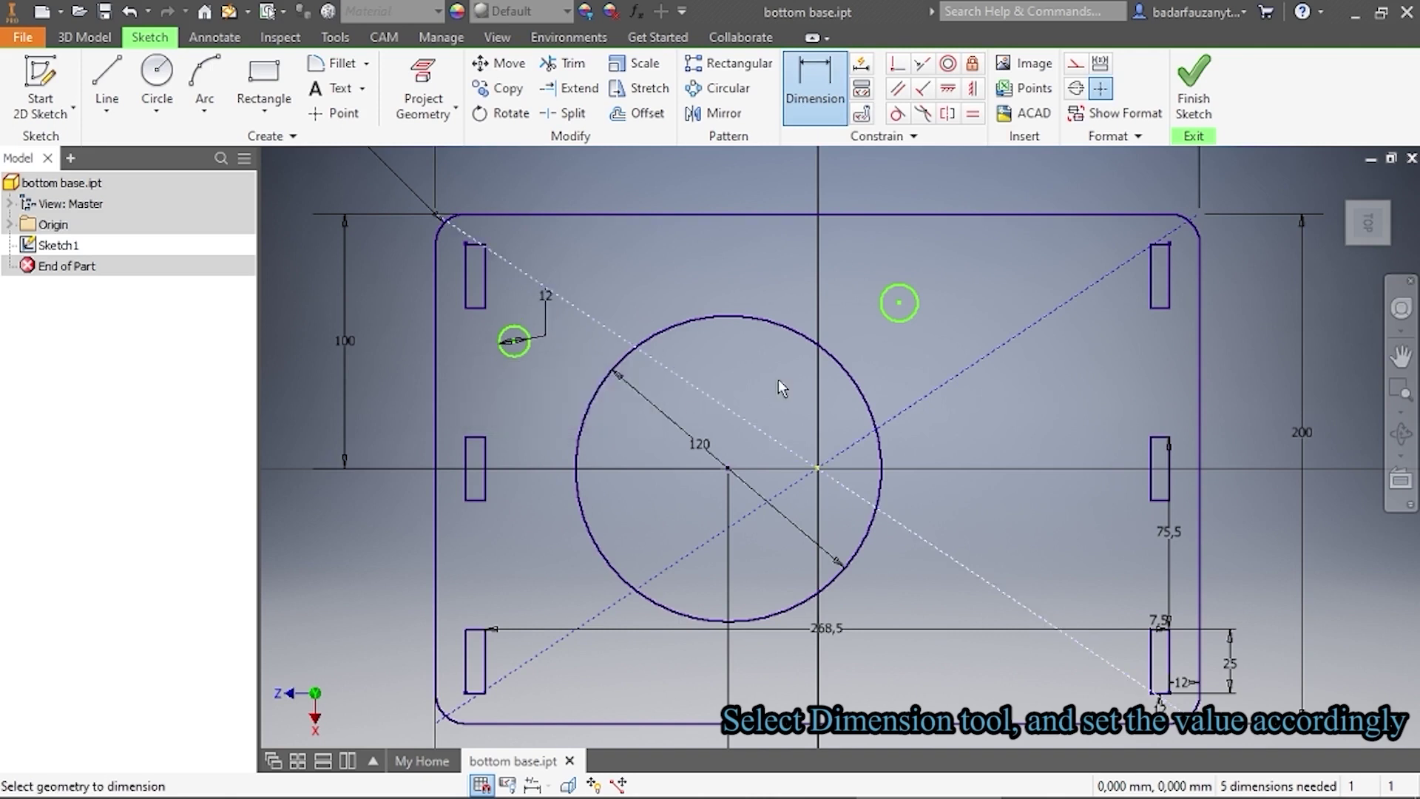
Dimension the diameter of the small circle at the upper-right of the 120 mm circle as 12 mm
{"action": "left_click", "coordinate": [917, 303]}
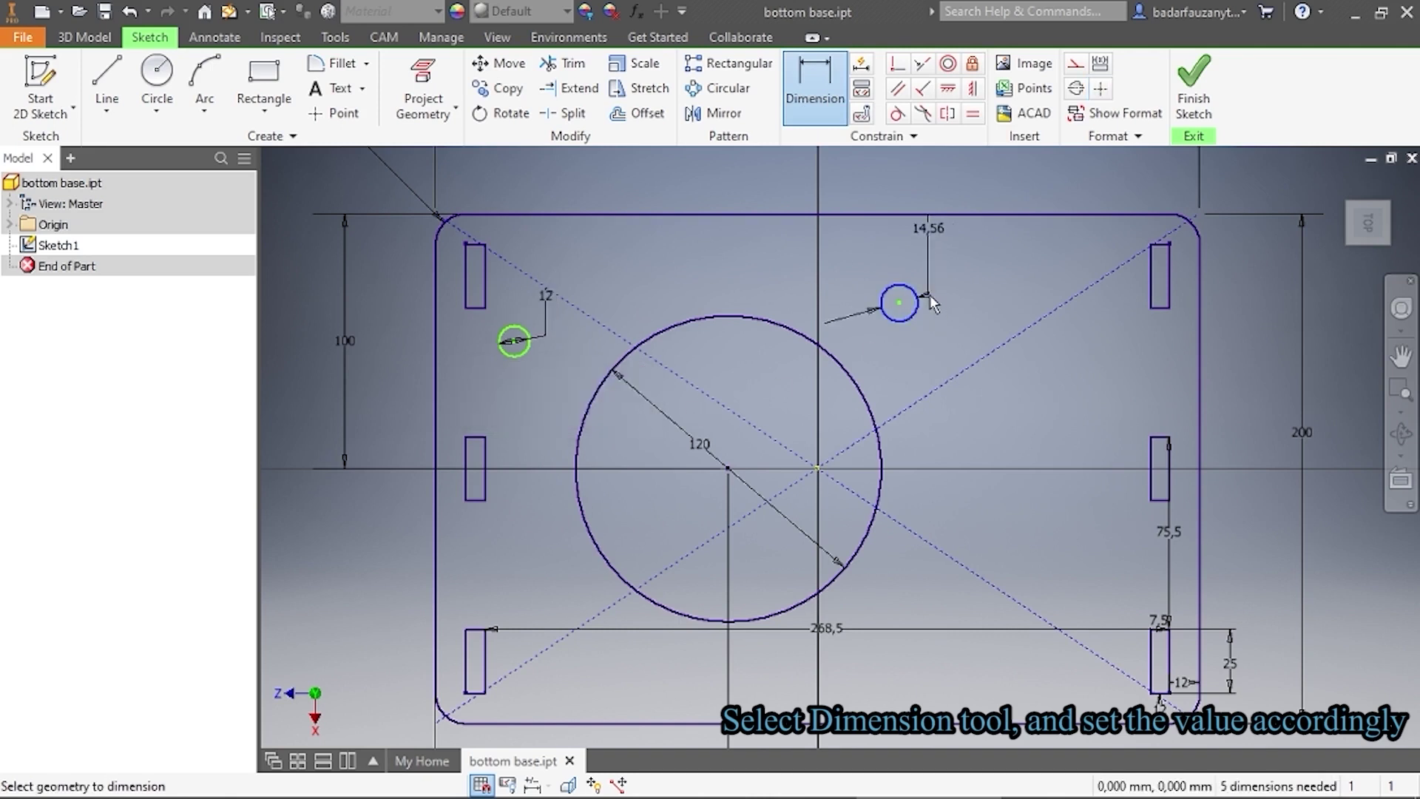
{"action": "left_click", "coordinate": [929, 294]}
{"action": "type", "text": "12"}
{"action": "left_click", "coordinate": [1004, 373]}
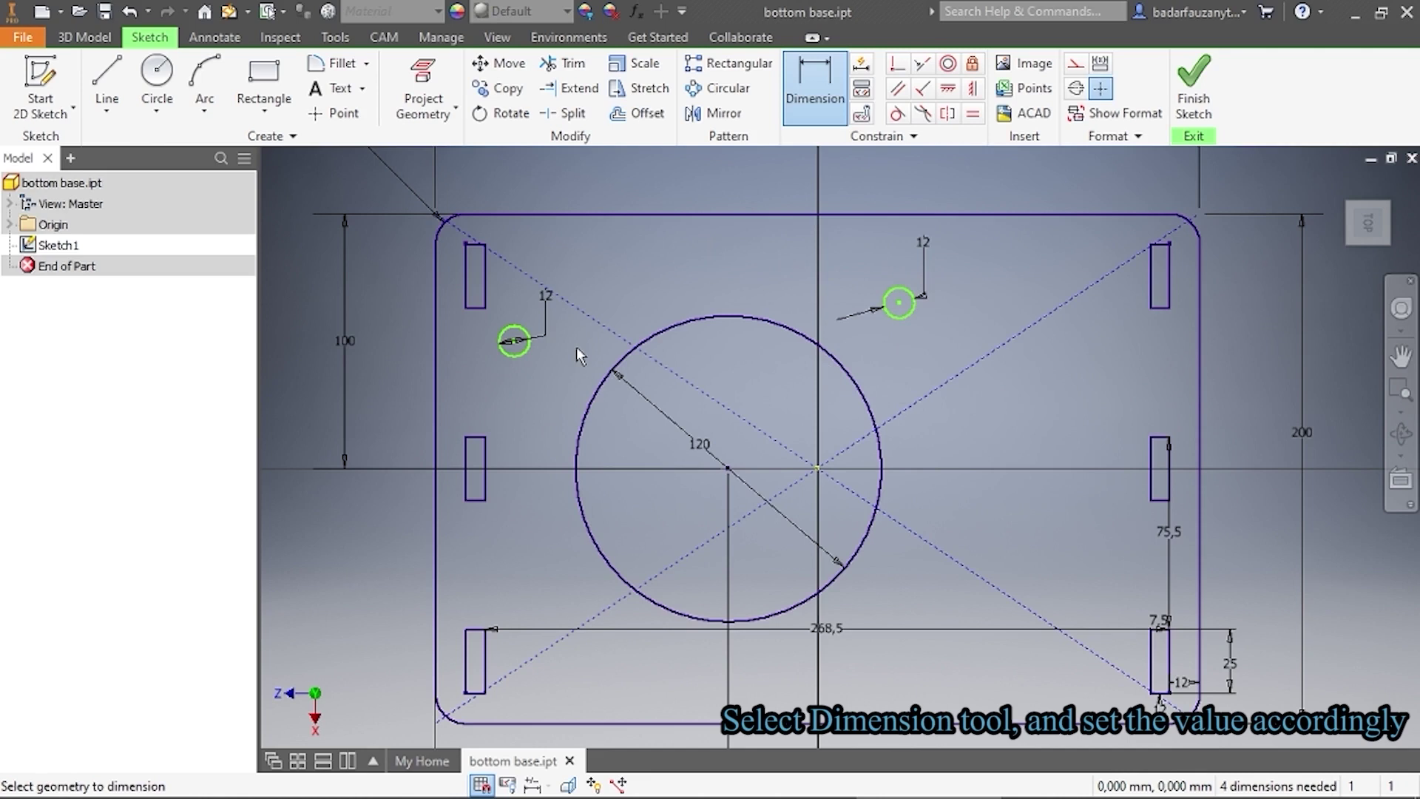
Place a 50 mm vertical dimension between the left small circle's center and the base's top edge
{"action": "left_click", "coordinate": [514, 343]}
{"action": "left_click", "coordinate": [517, 214]}
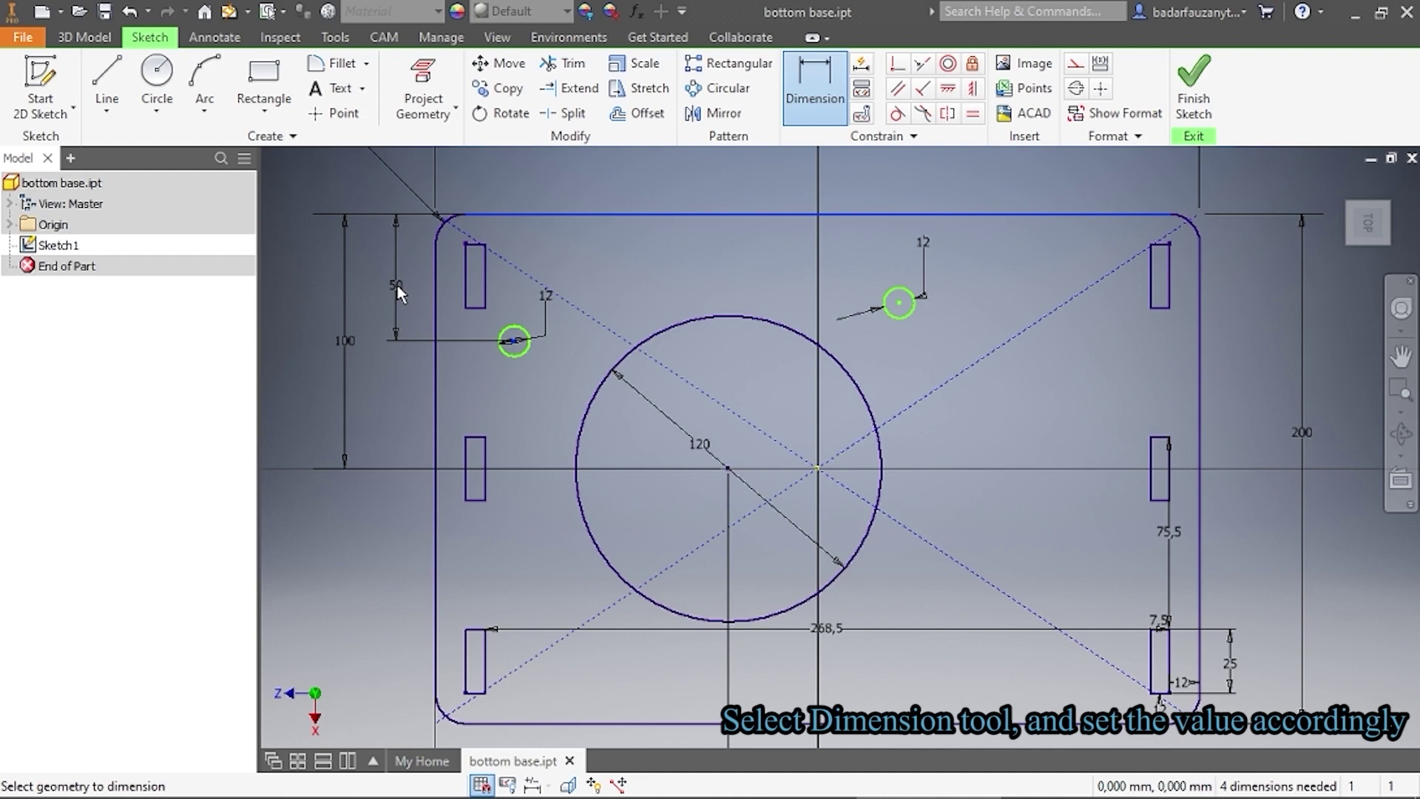
{"action": "left_click", "coordinate": [398, 293]}
{"action": "left_click_drag", "start_coordinate": [399, 364], "coordinate": [295, 351]}
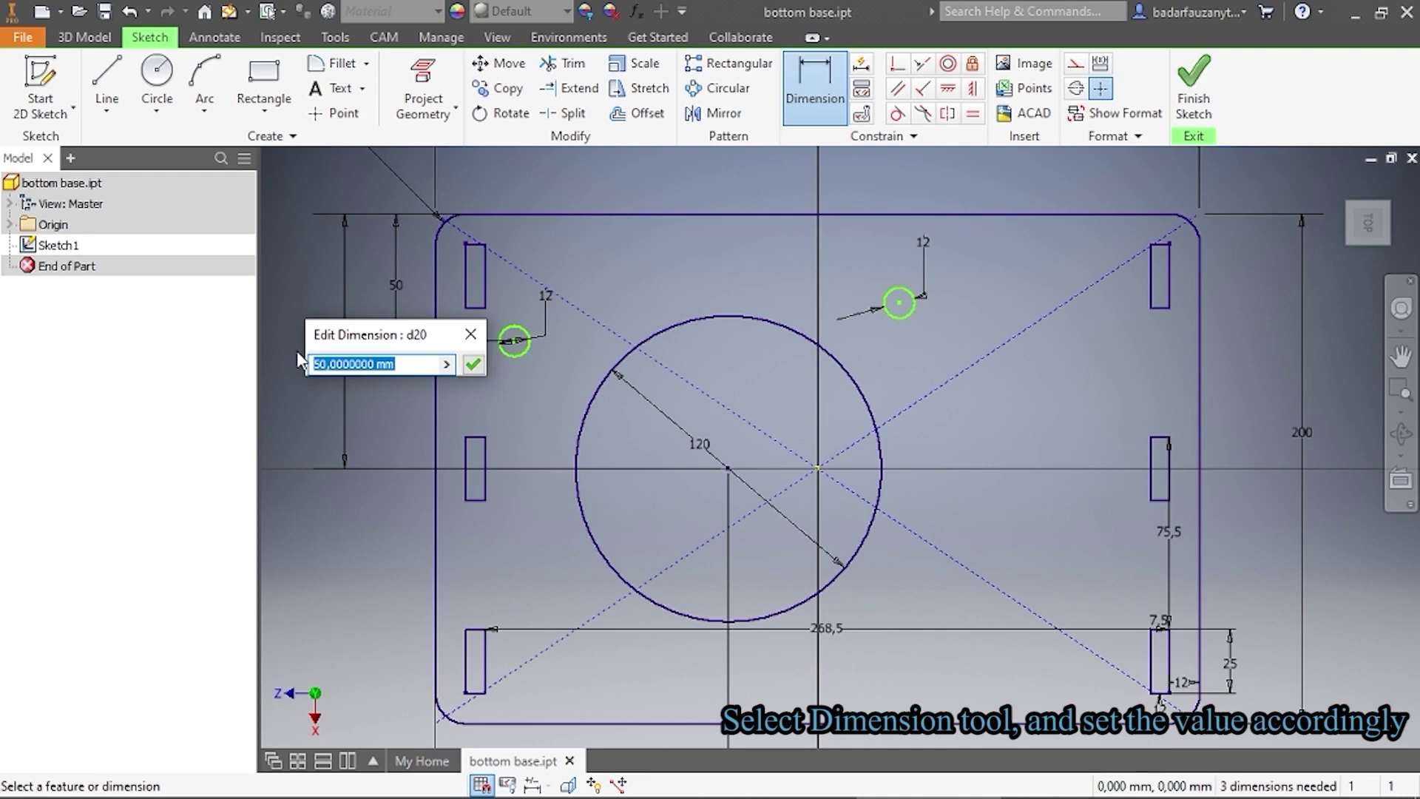
{"action": "key", "text": "BackSpace"}
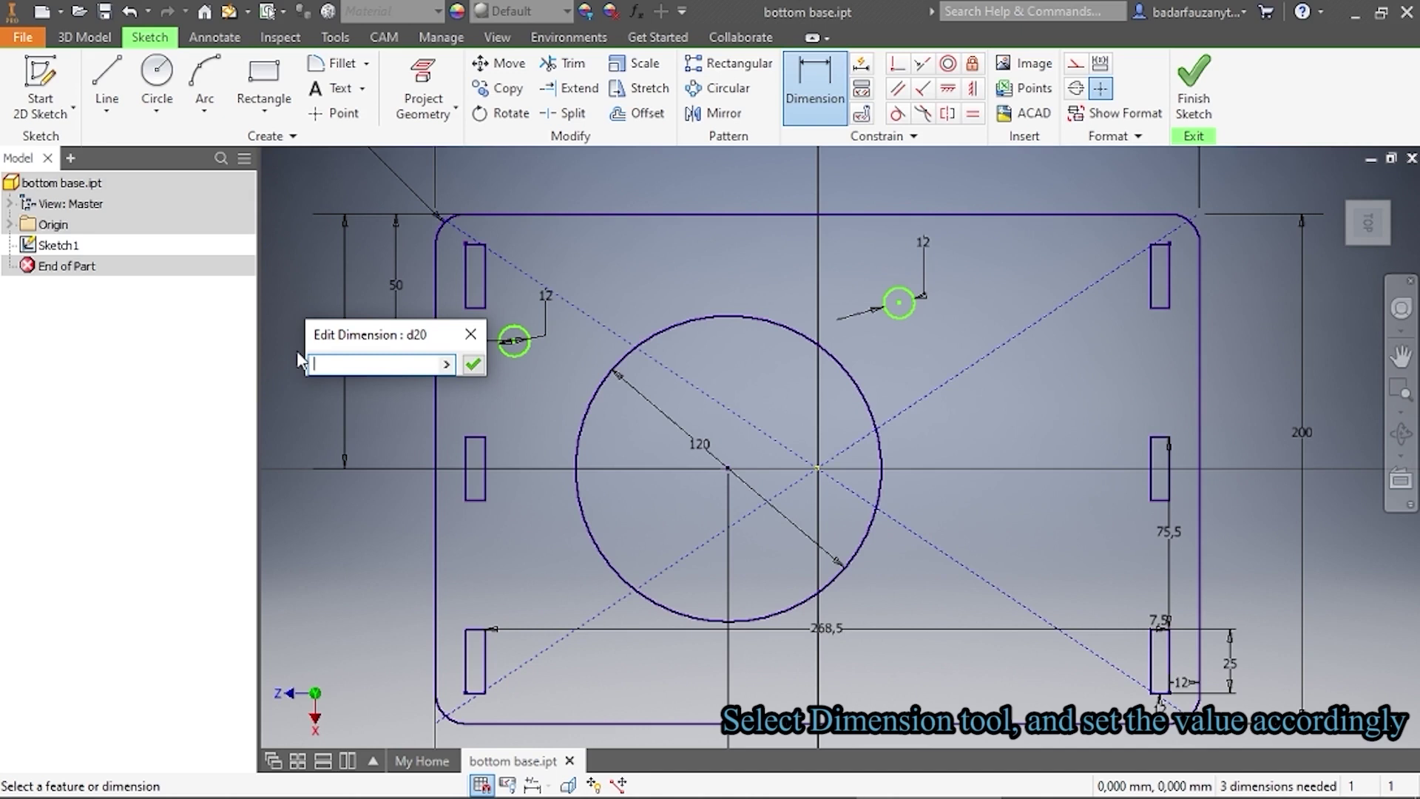
{"action": "type", "text": "50"}
{"action": "key", "text": "Return"}
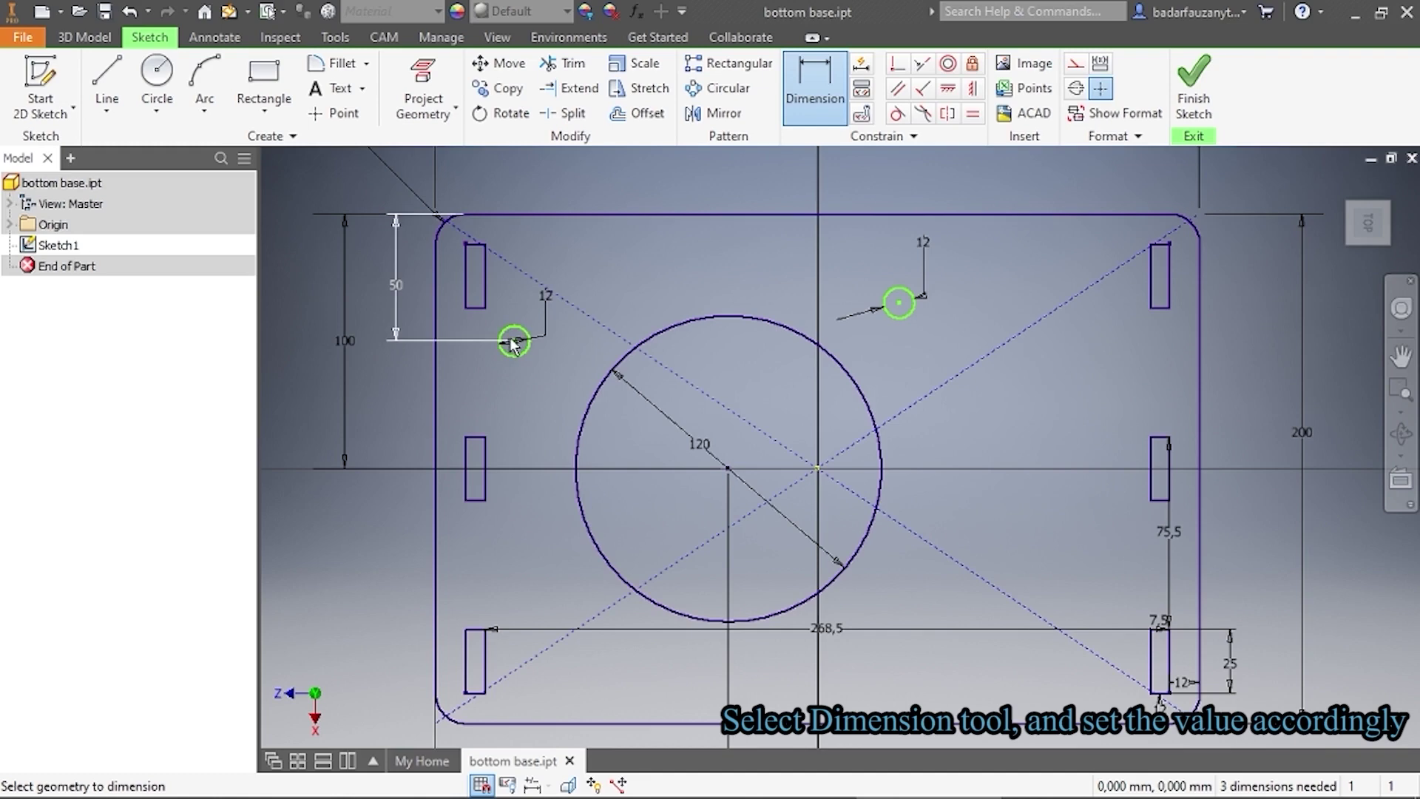
Place a horizontal dimension from the base's left edge to the left small circle's center and set it to 20 mm
{"action": "scroll", "coordinate": [511, 344], "scroll_direction": "up", "scroll_amount": 5}
{"action": "scroll", "coordinate": [525, 348], "scroll_direction": "down", "scroll_amount": 5}
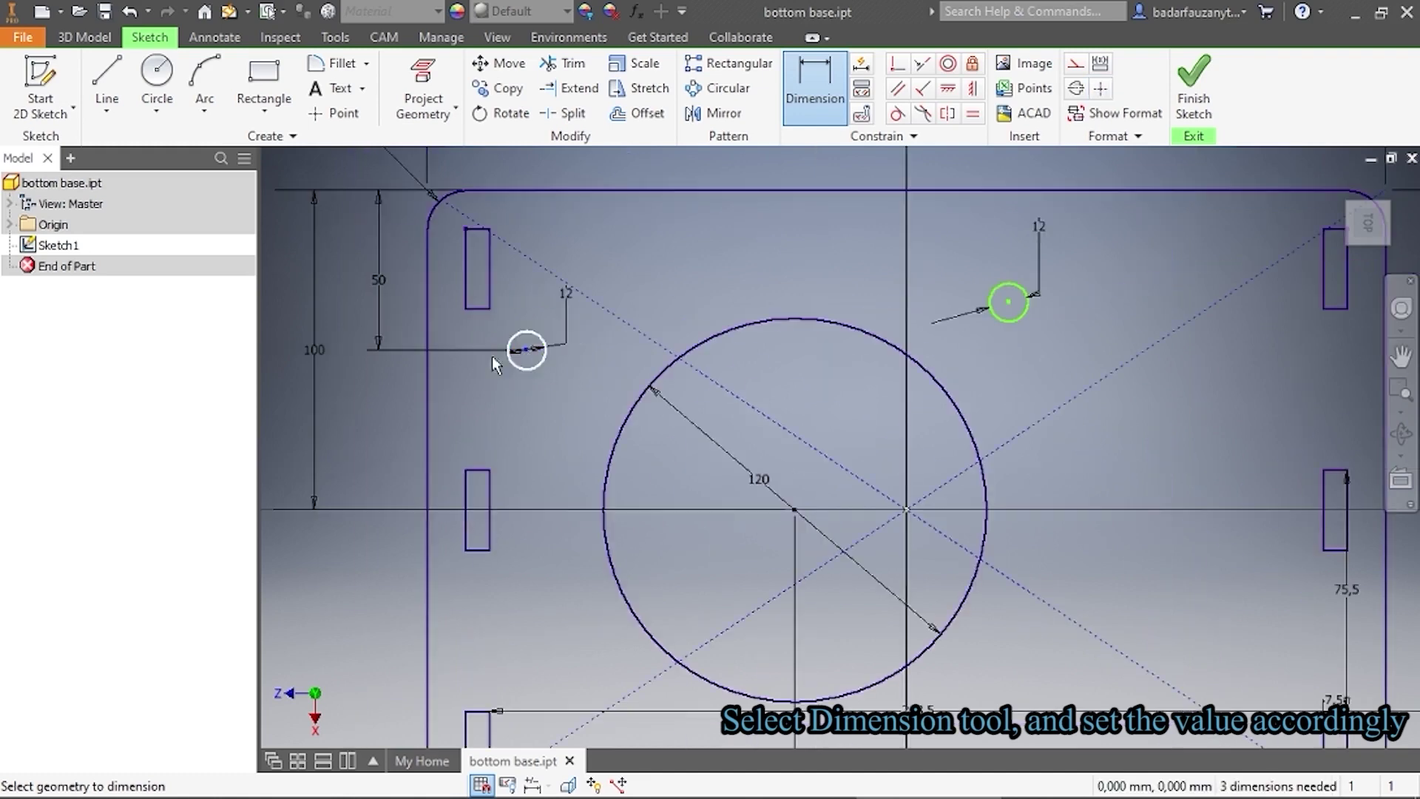
{"action": "left_click", "coordinate": [427, 376]}
{"action": "left_click", "coordinate": [525, 349]}
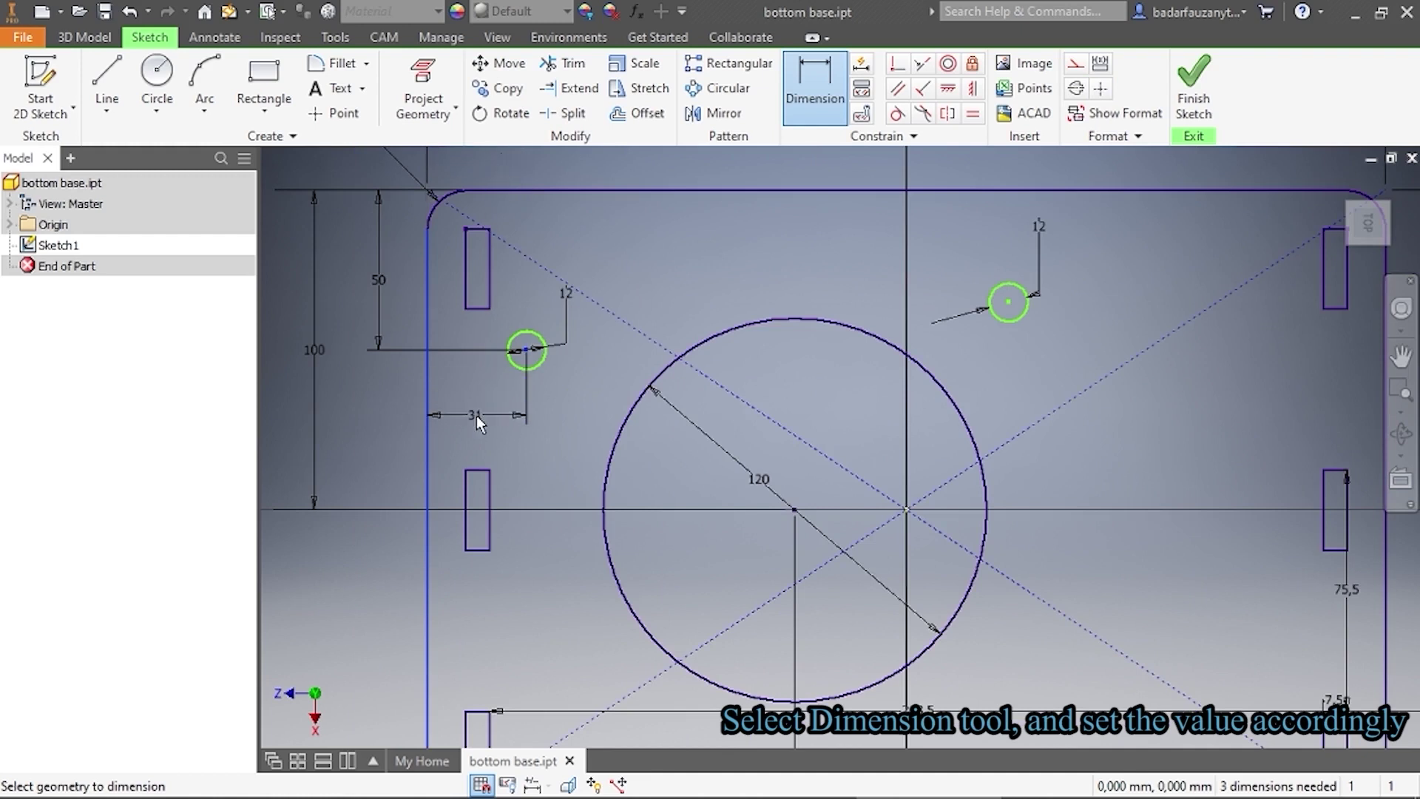
{"action": "left_click", "coordinate": [478, 406]}
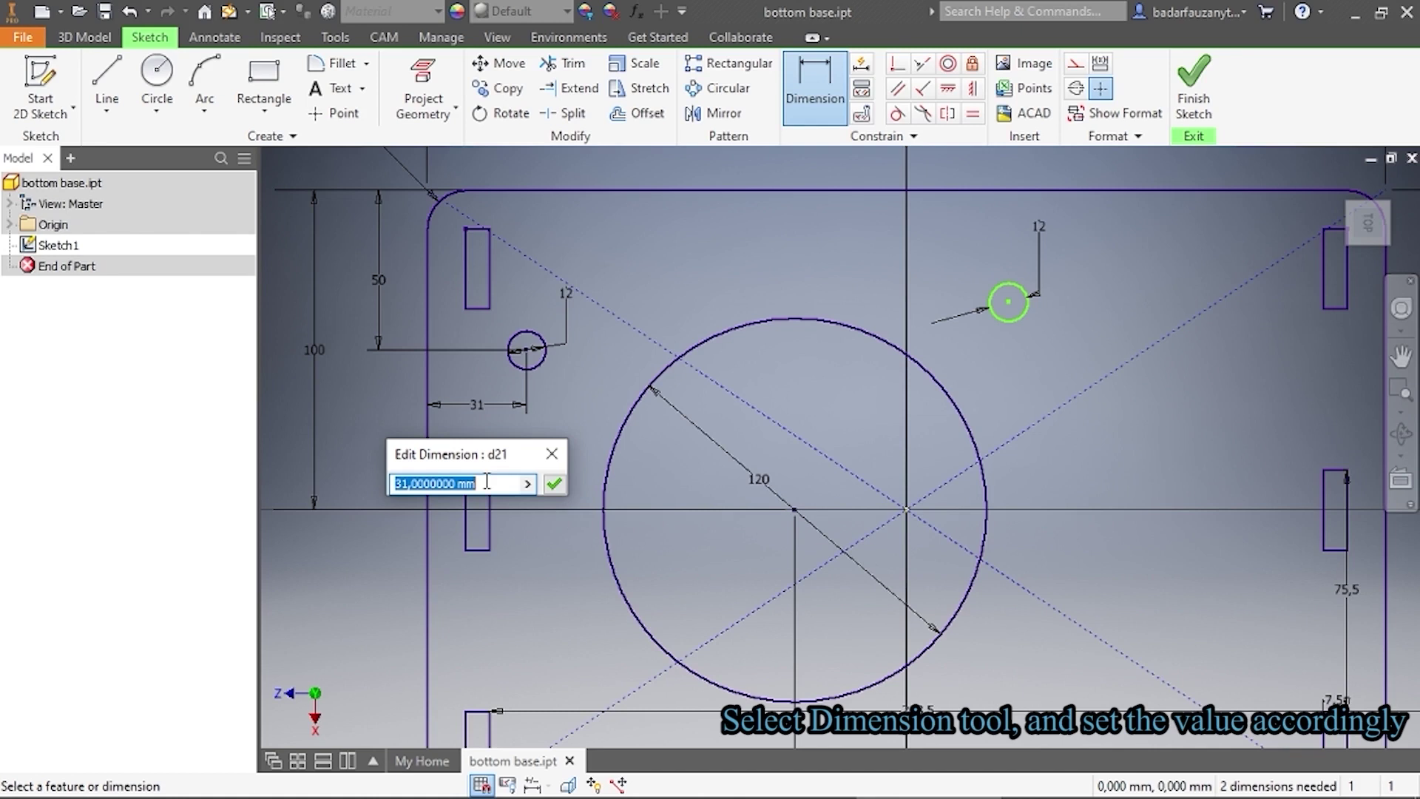
{"action": "type", "text": "20"}
{"action": "key", "text": "Return"}
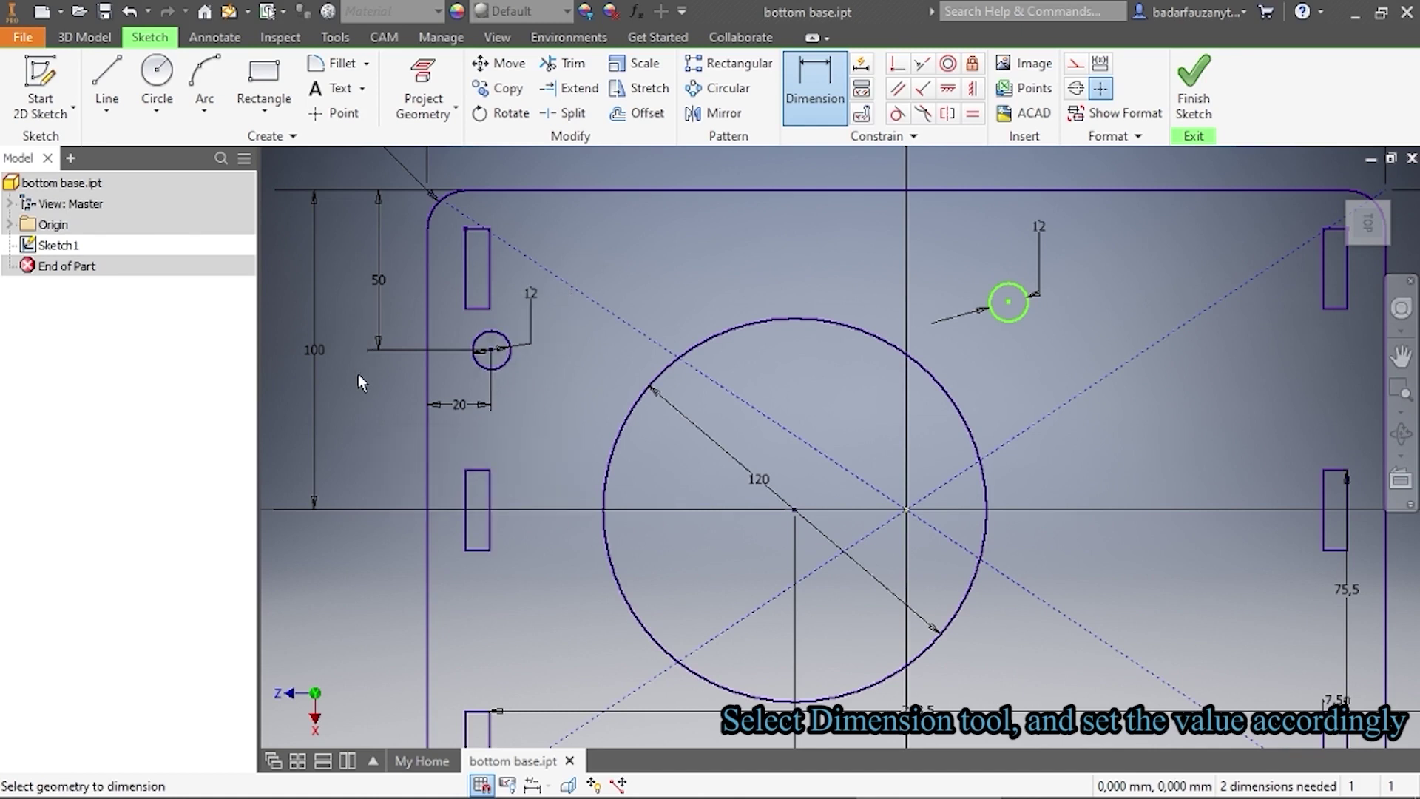
Dimension the horizontal distance from the base's left edge to the right small circle's center as 170 mm
{"action": "scroll", "coordinate": [994, 325], "scroll_direction": "down", "scroll_amount": 3}
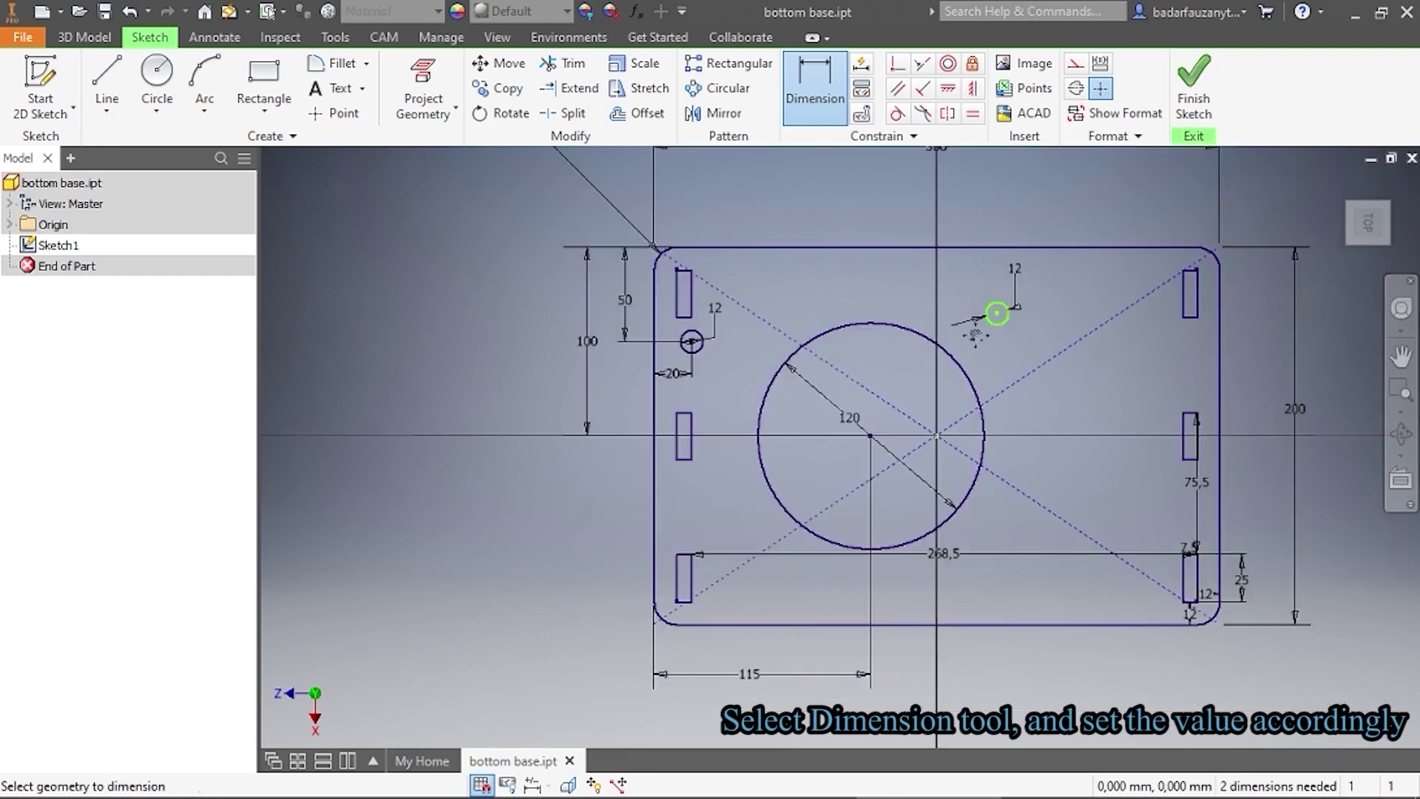
{"action": "scroll", "coordinate": [824, 473], "scroll_direction": "up", "scroll_amount": 2}
{"action": "scroll", "coordinate": [832, 472], "scroll_direction": "up", "scroll_amount": 3}
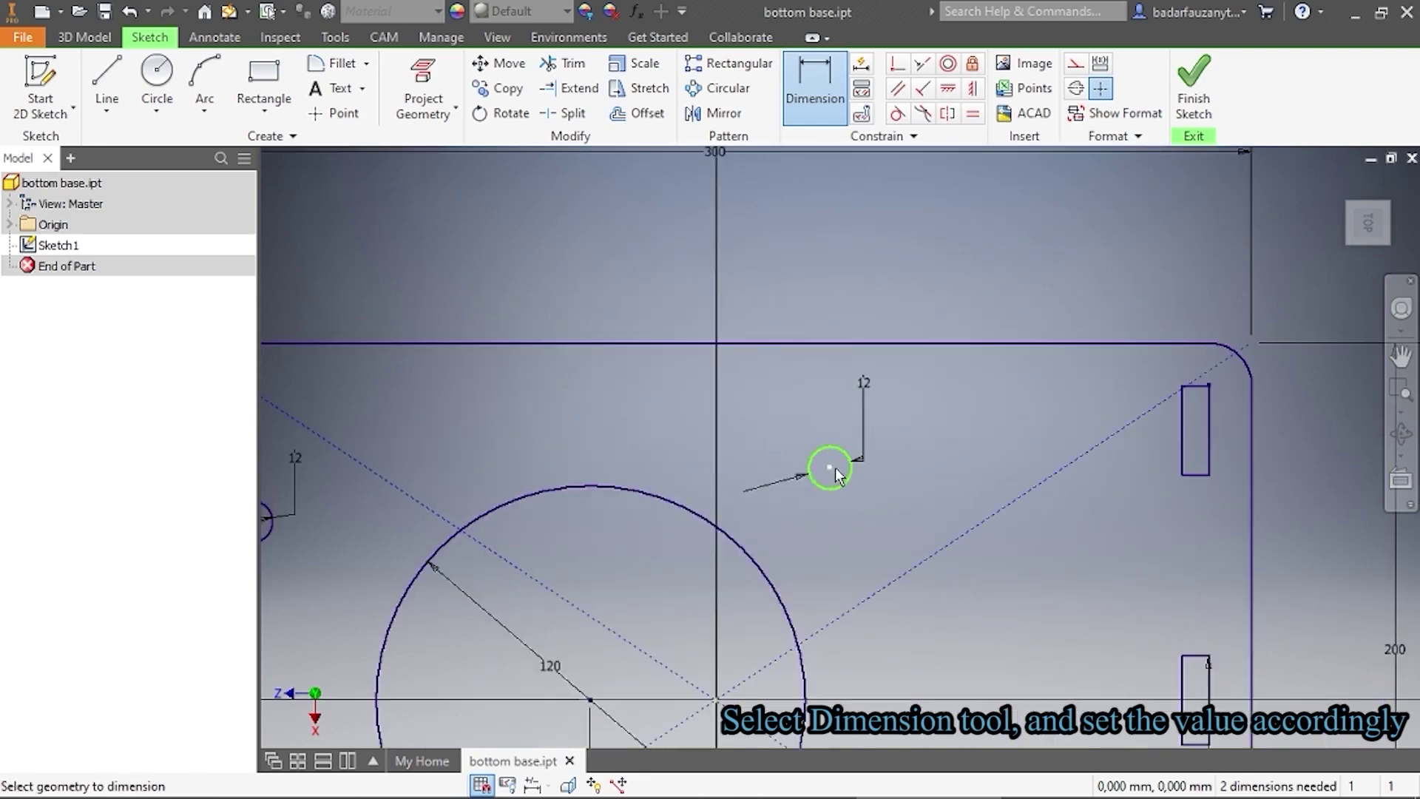
{"action": "scroll", "coordinate": [832, 471], "scroll_direction": "down", "scroll_amount": 3}
{"action": "middle_click_drag", "start_coordinate": [832, 473], "coordinate": [854, 474]}
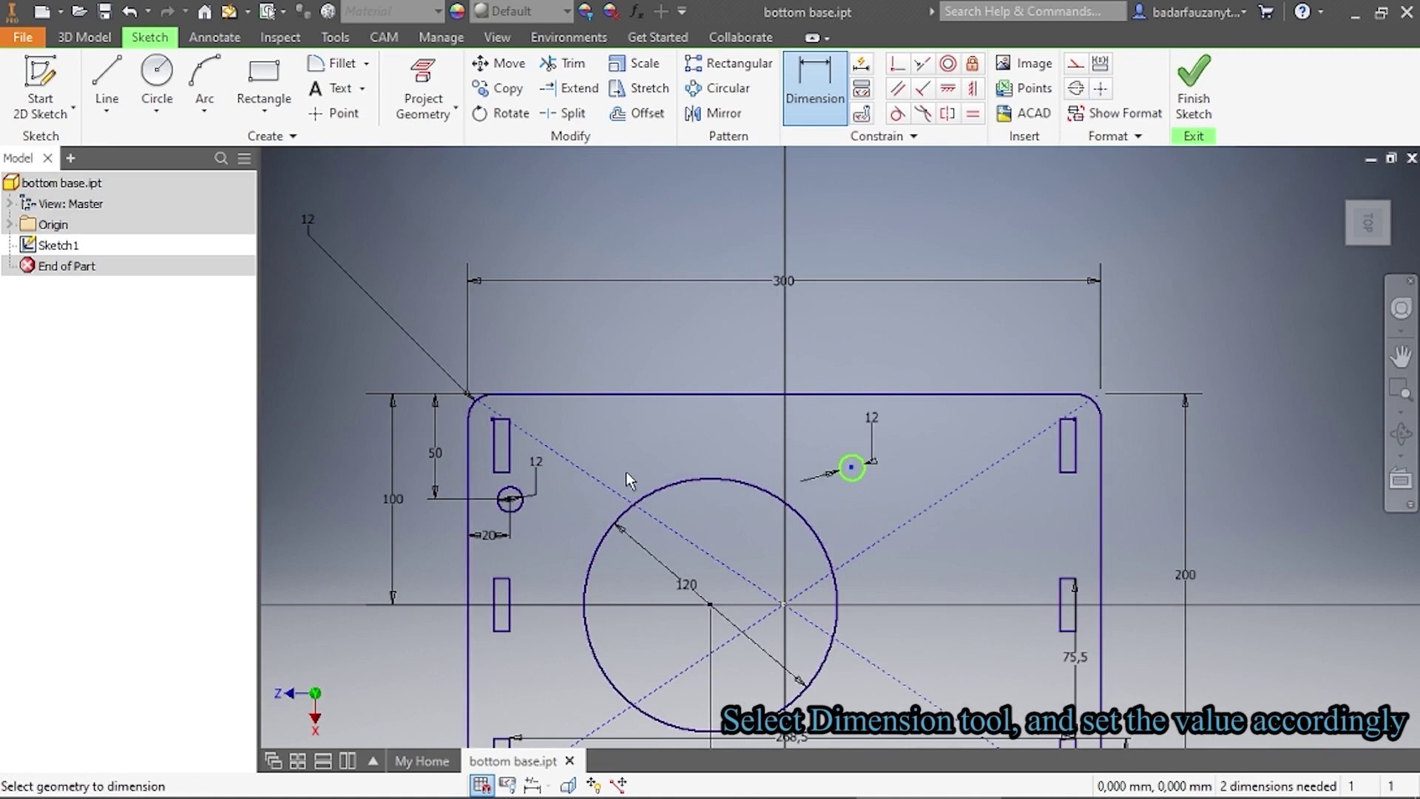
{"action": "left_click", "coordinate": [469, 481]}
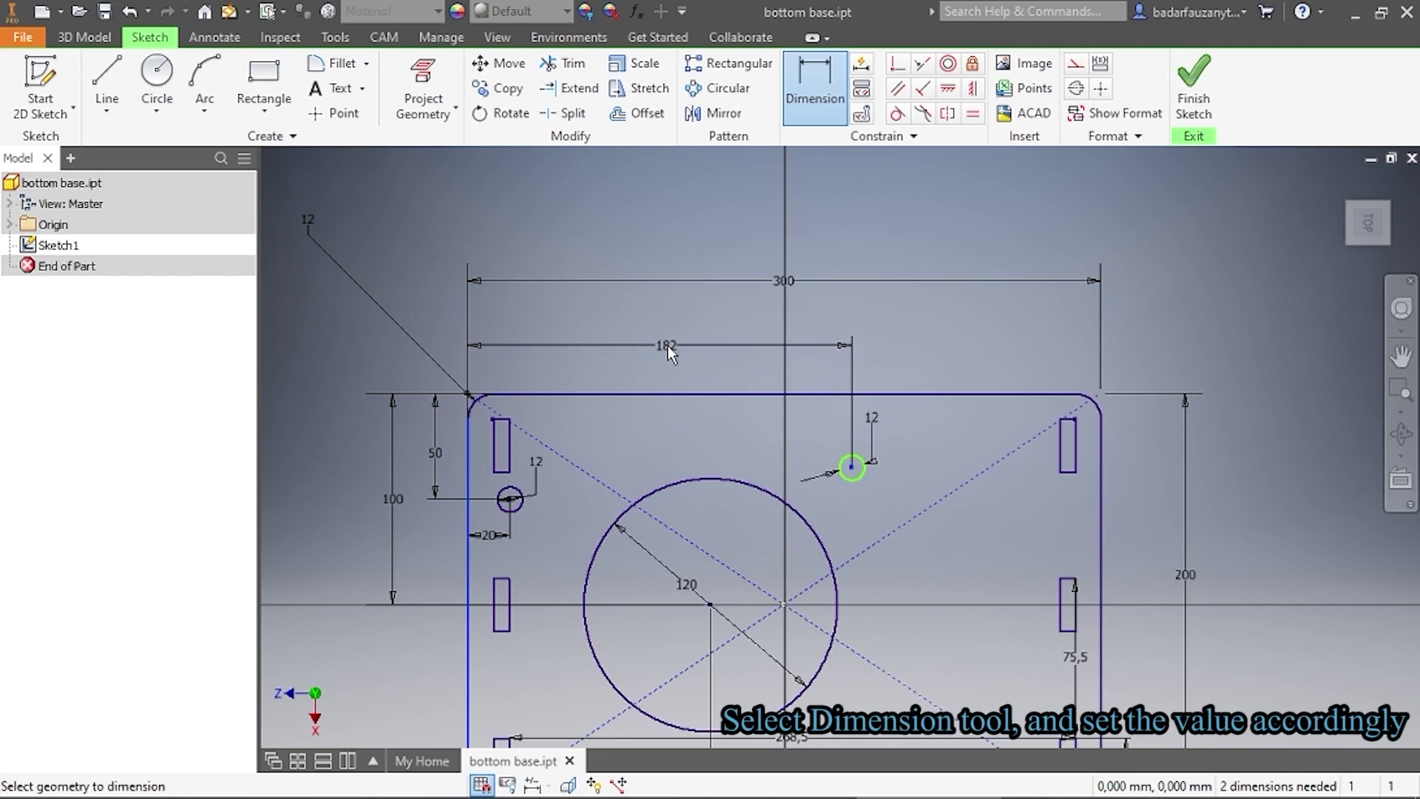
{"action": "left_click", "coordinate": [667, 344]}
{"action": "type", "text": "170"}
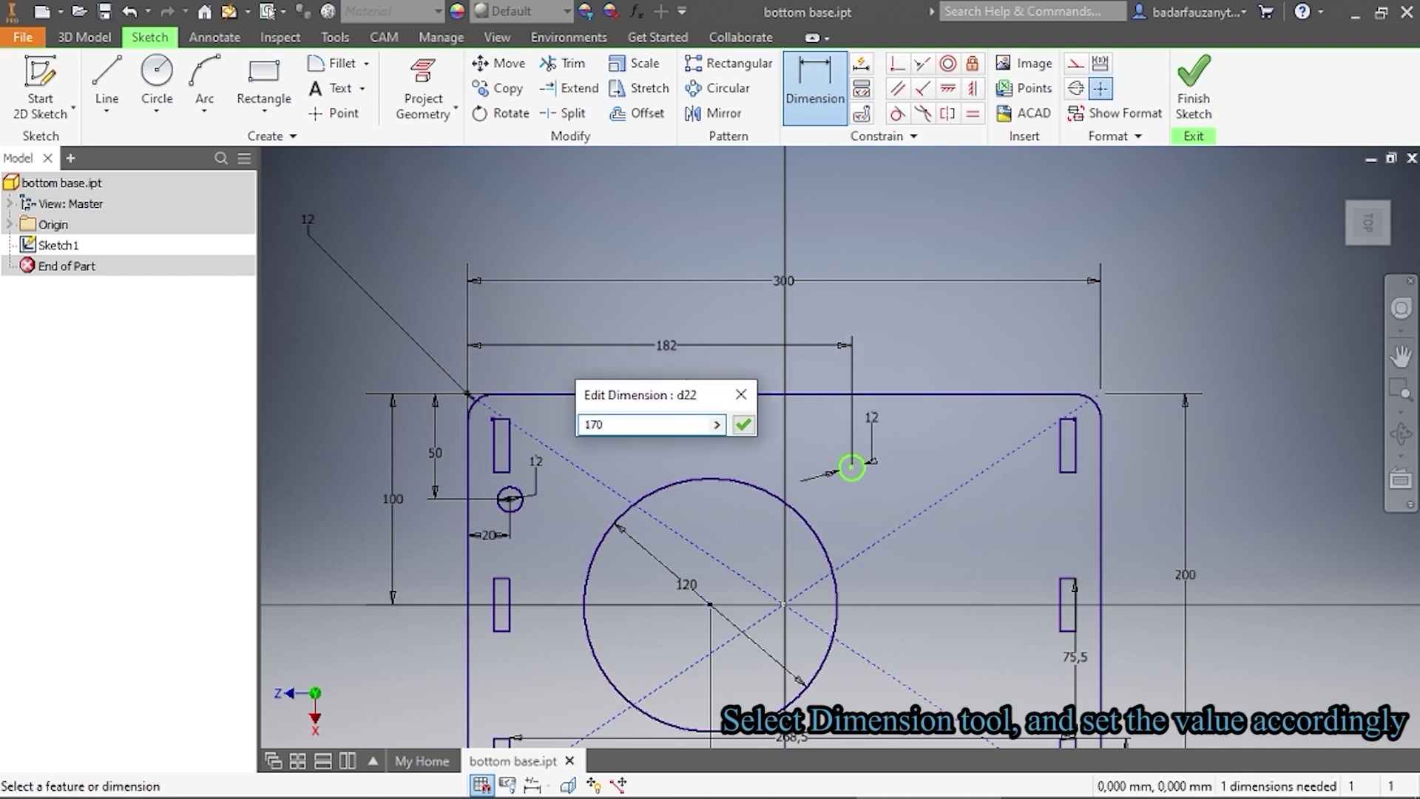
{"action": "left_click", "coordinate": [752, 421]}
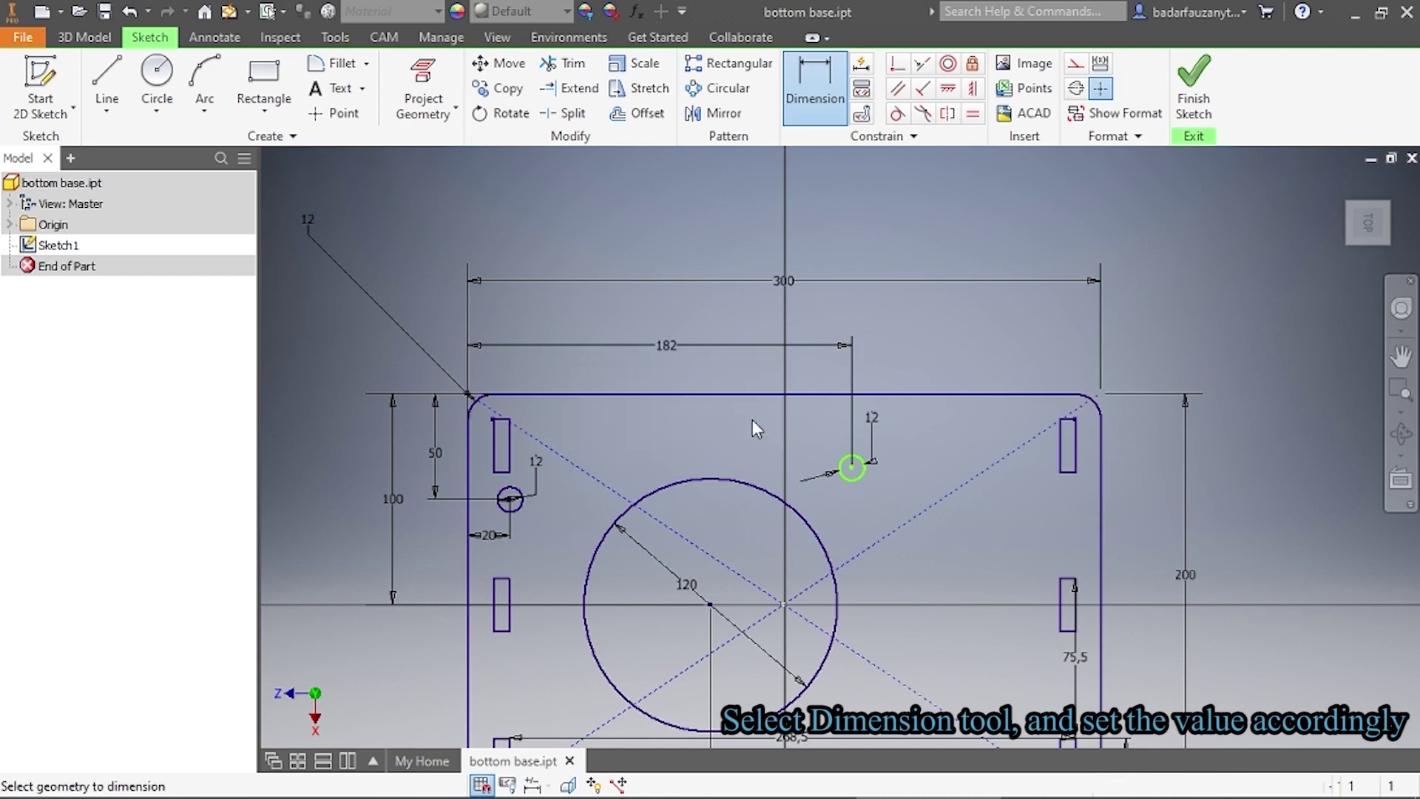
Dimension the vertical distance from the base's top edge to the right small circle's center as 30 mm
{"action": "scroll", "coordinate": [833, 468], "scroll_direction": "up", "scroll_amount": 3}
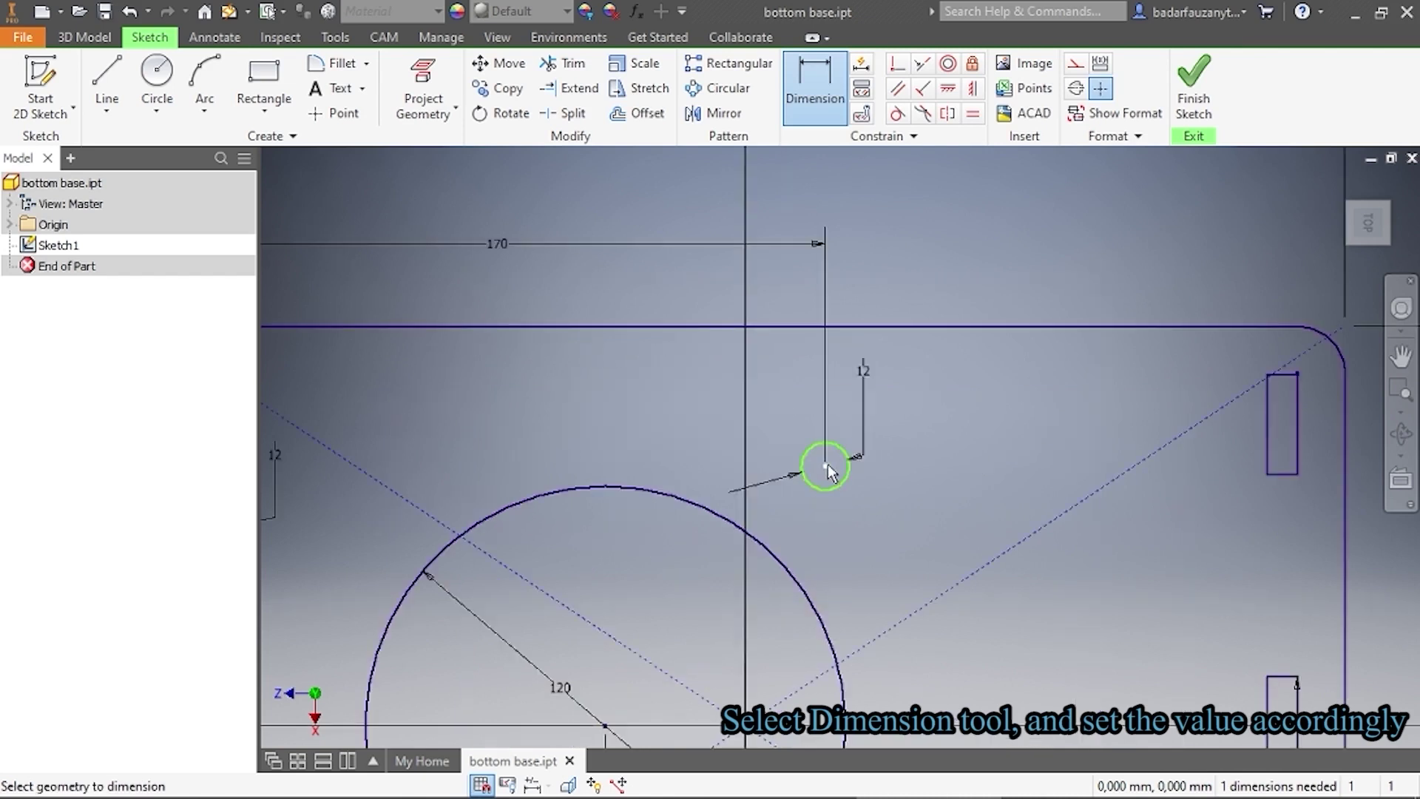
{"action": "left_click", "coordinate": [725, 326]}
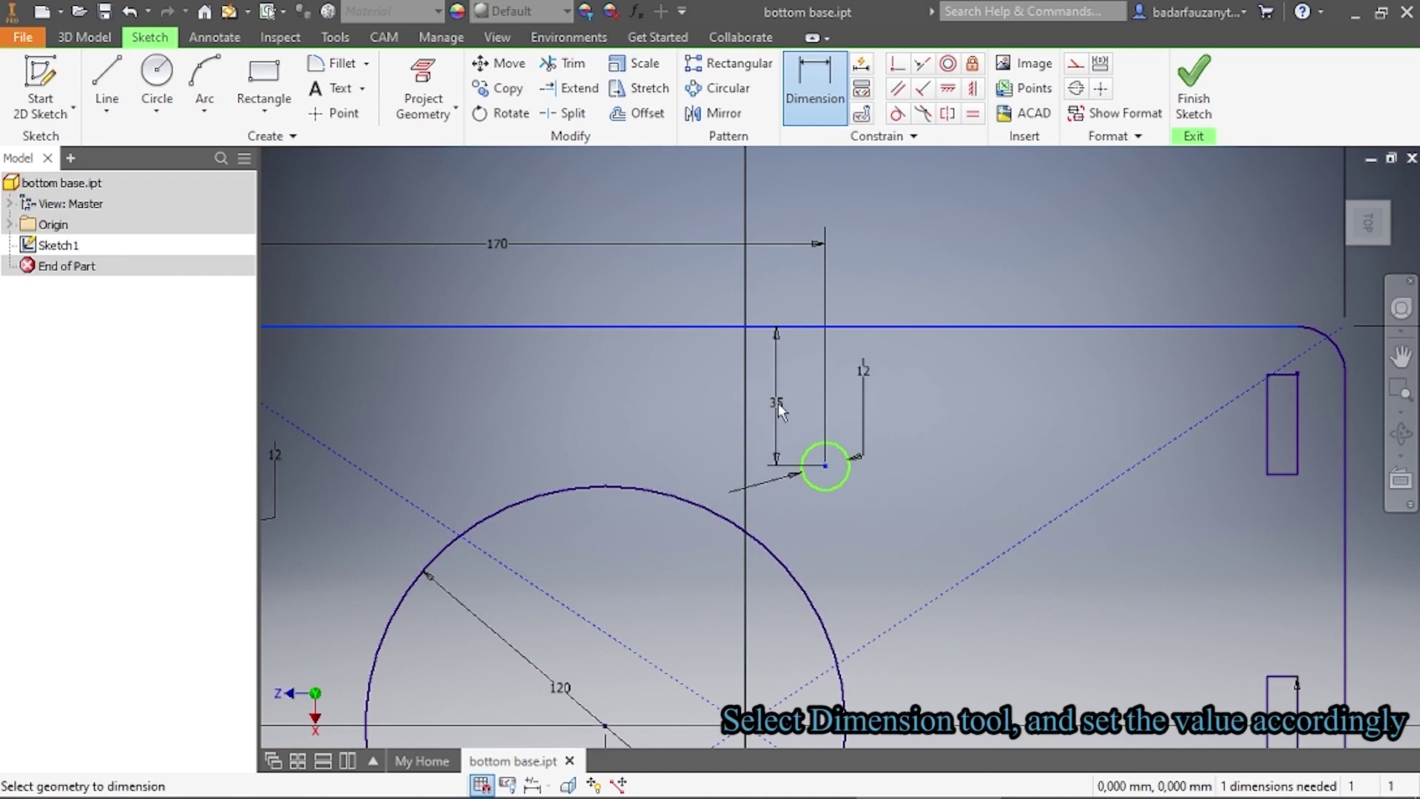
{"action": "left_click", "coordinate": [776, 402]}
{"action": "type", "text": "30"}
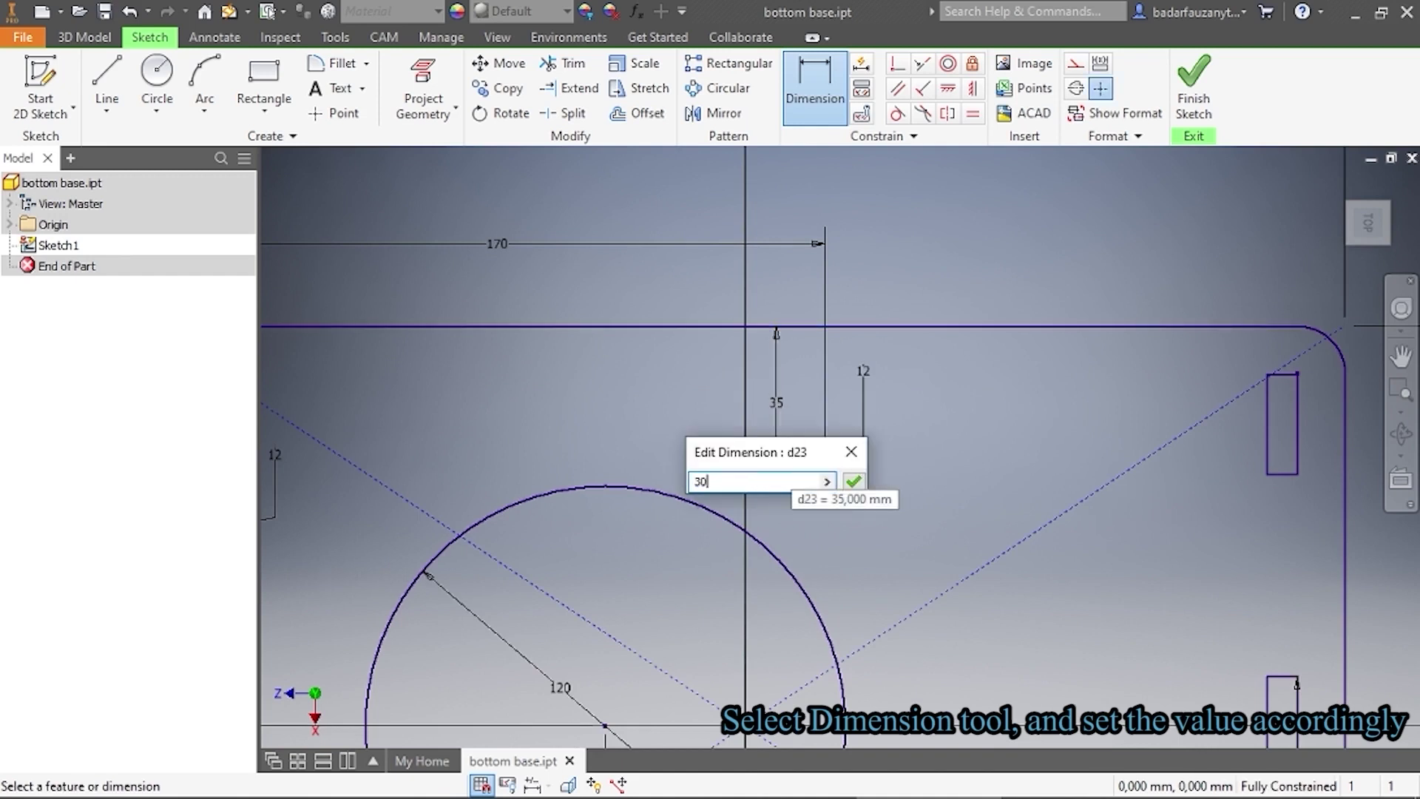
{"action": "left_click", "coordinate": [853, 482]}
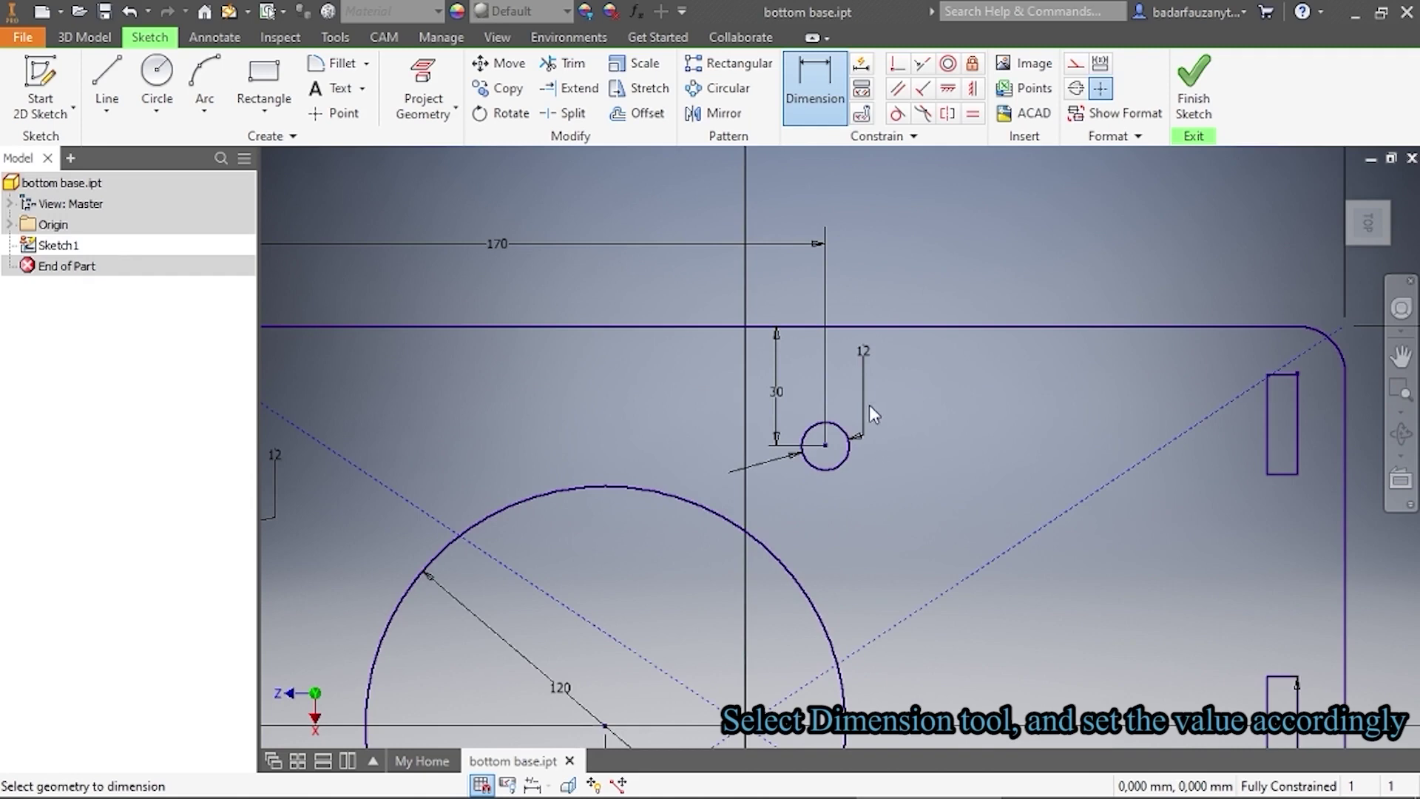
End dimensioning and move the 30 mm vertical dimension to the right side of its small circle
{"action": "scroll", "coordinate": [724, 407], "scroll_direction": "up", "scroll_amount": 3}
{"action": "mouse_move", "coordinate": [729, 417]}
{"action": "middle_mouse_down"}
{"action": "mouse_move", "coordinate": [790, 333]}
{"action": "mouse_move", "coordinate": [786, 306]}
{"action": "middle_mouse_up"}
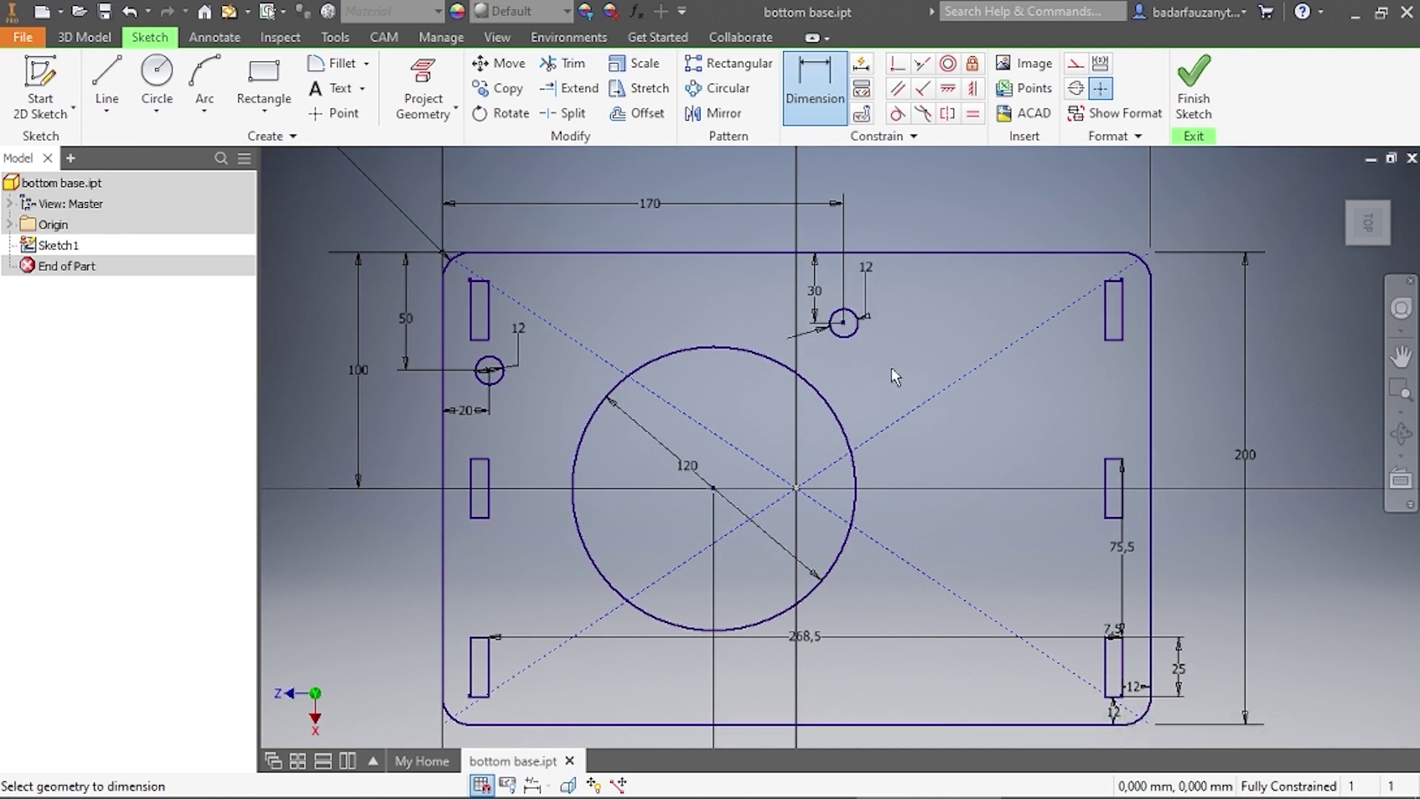
{"action": "key", "text": "Escape"}
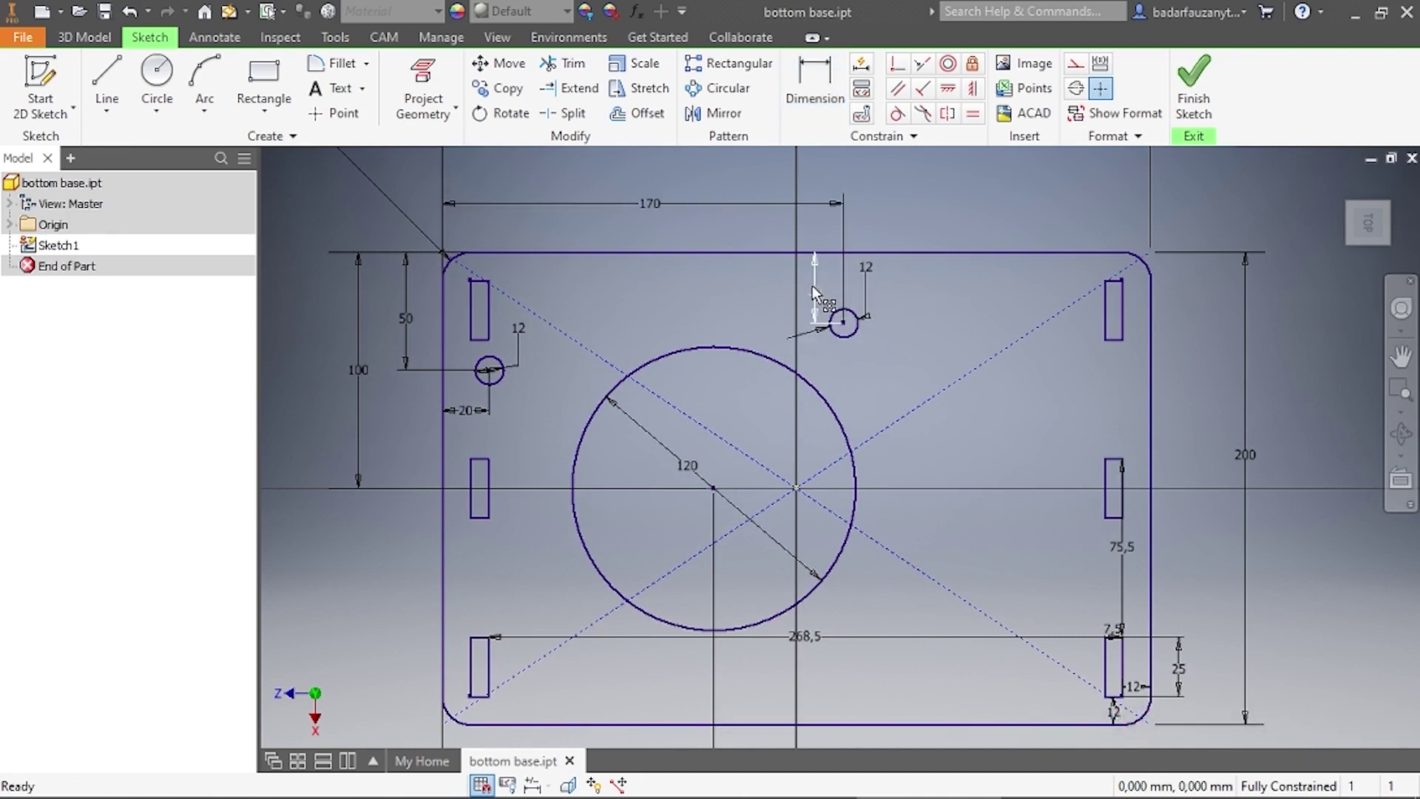
{"action": "left_click_drag", "start_coordinate": [813, 288], "coordinate": [893, 295]}
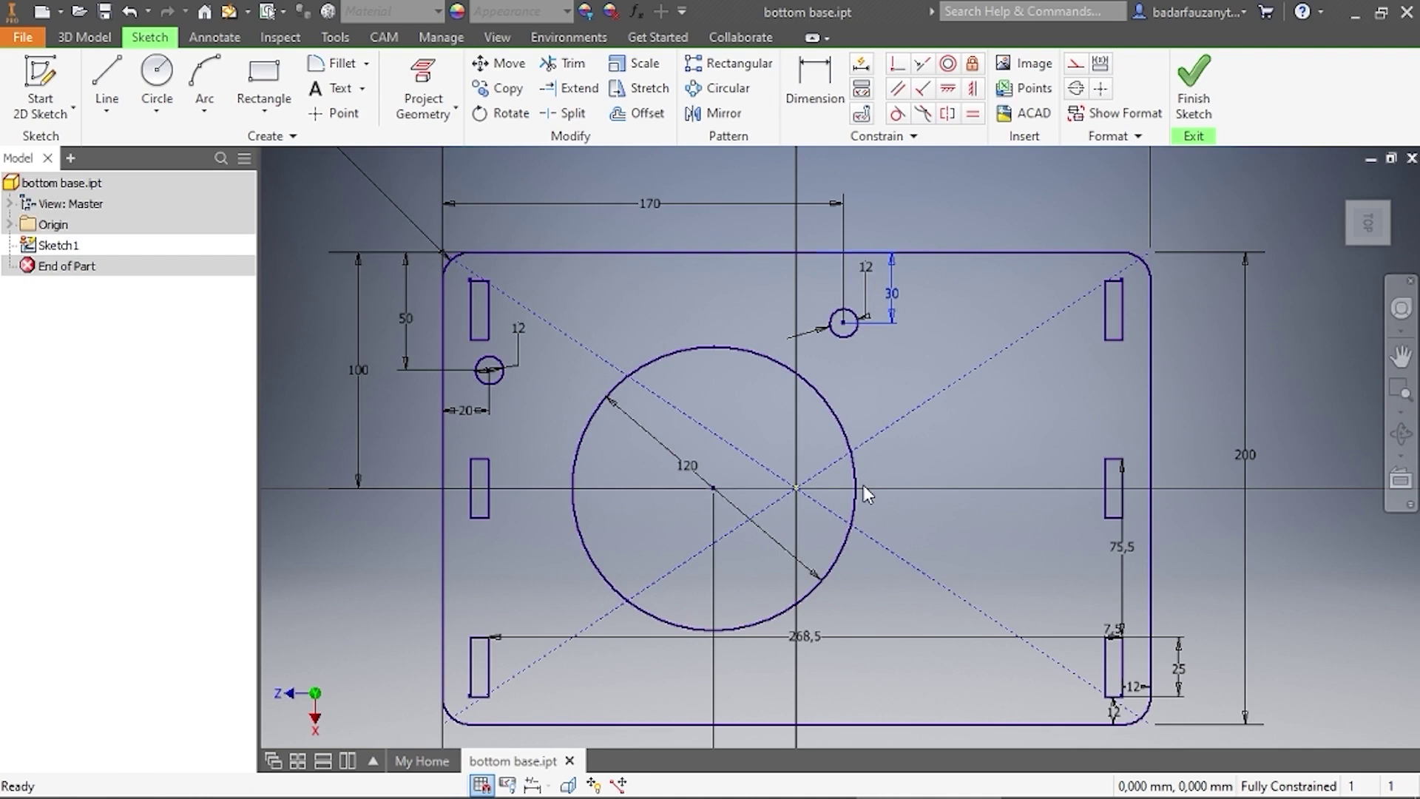
Draw a horizontal line across the base from the midpoint of its left edge to the midpoint of its right edge
{"action": "left_click", "coordinate": [111, 74]}
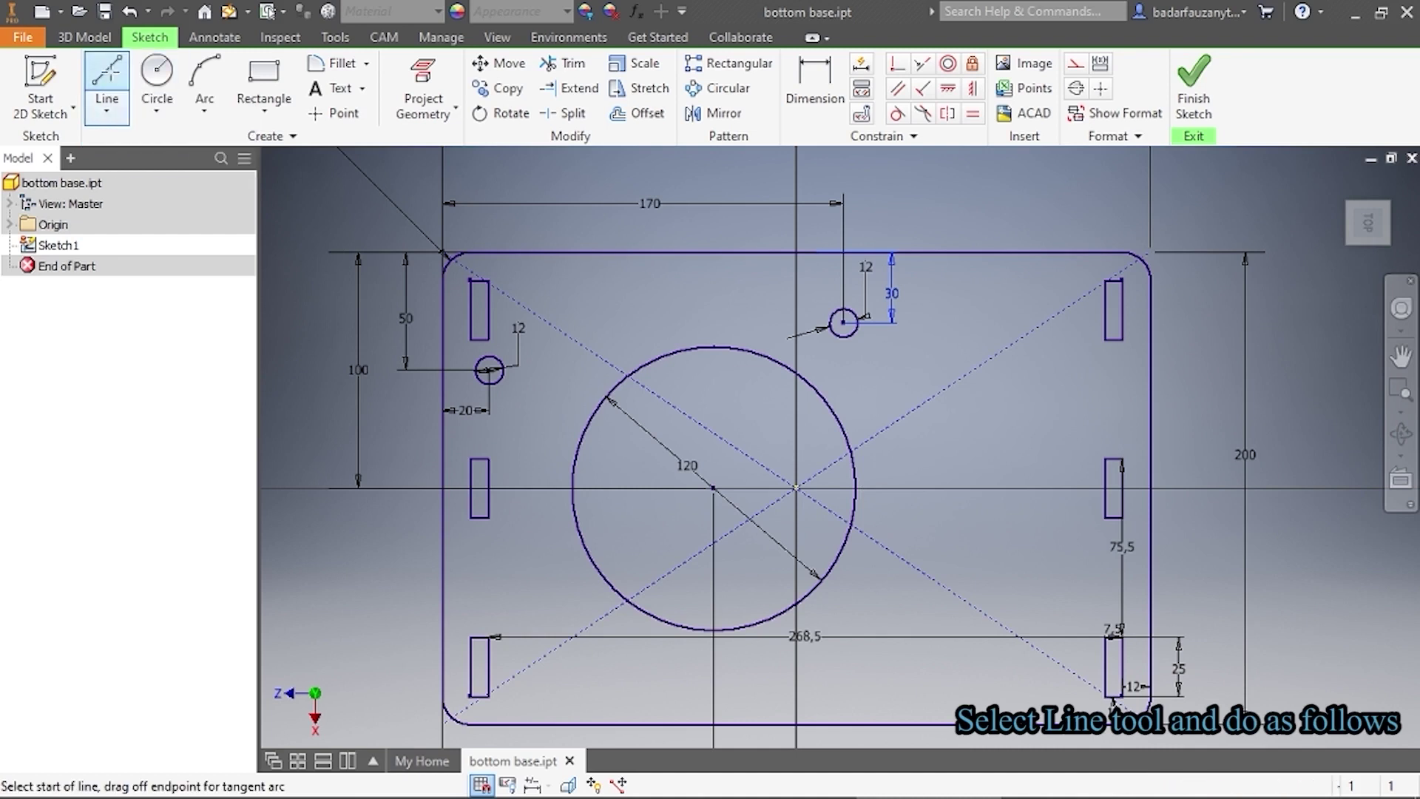
{"action": "left_click", "coordinate": [442, 488]}
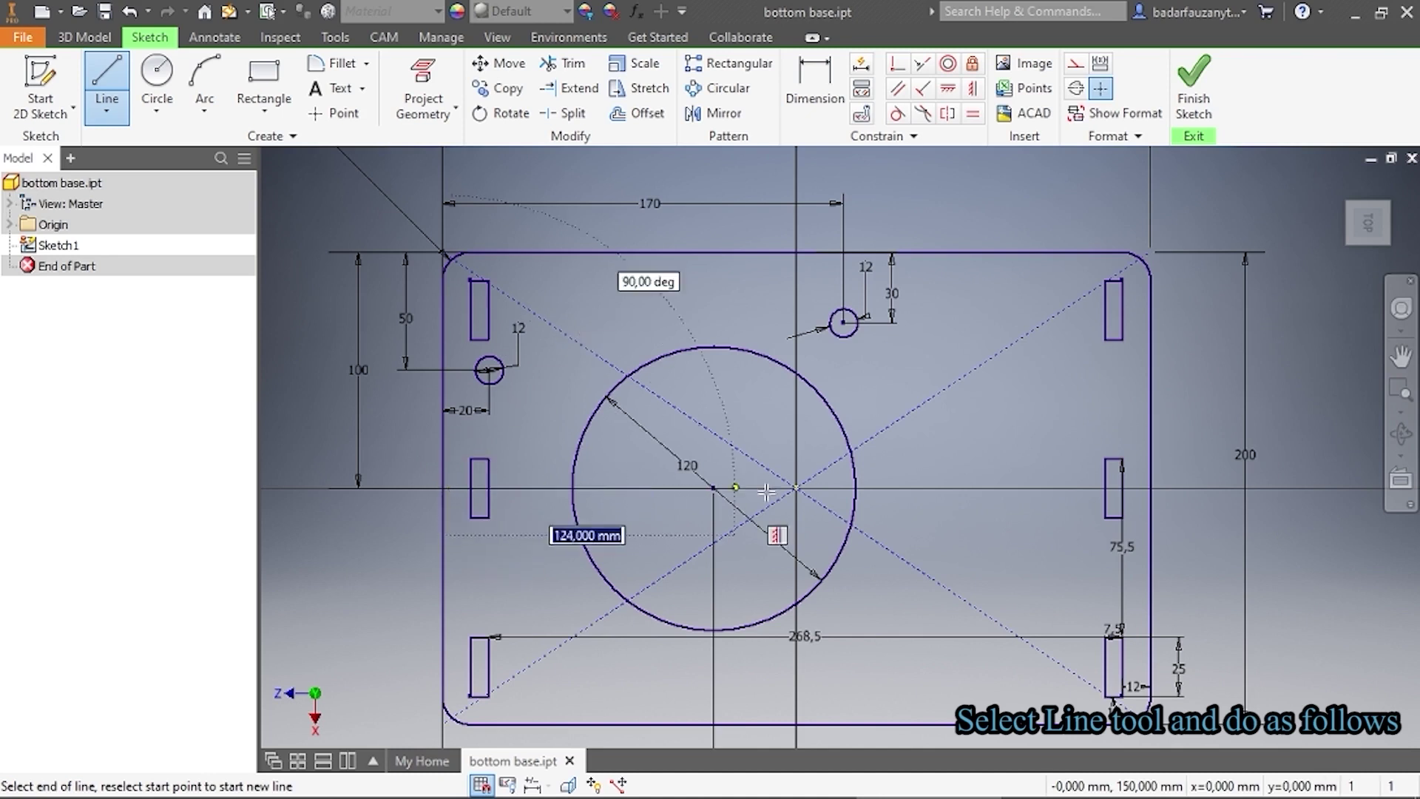
{"action": "double_click", "coordinate": [1149, 488]}
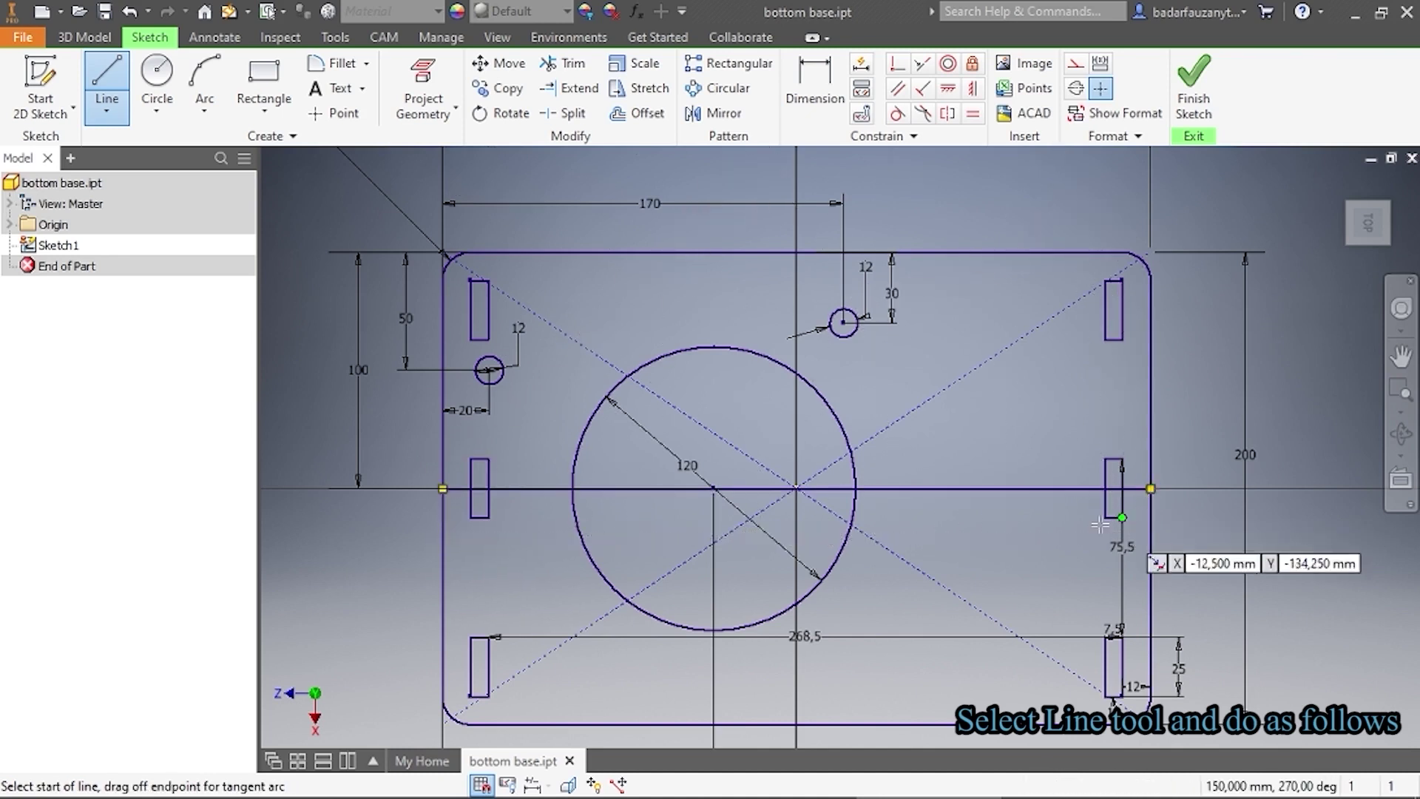
{"action": "right_click", "coordinate": [946, 438]}
{"action": "left_click", "coordinate": [1033, 438]}
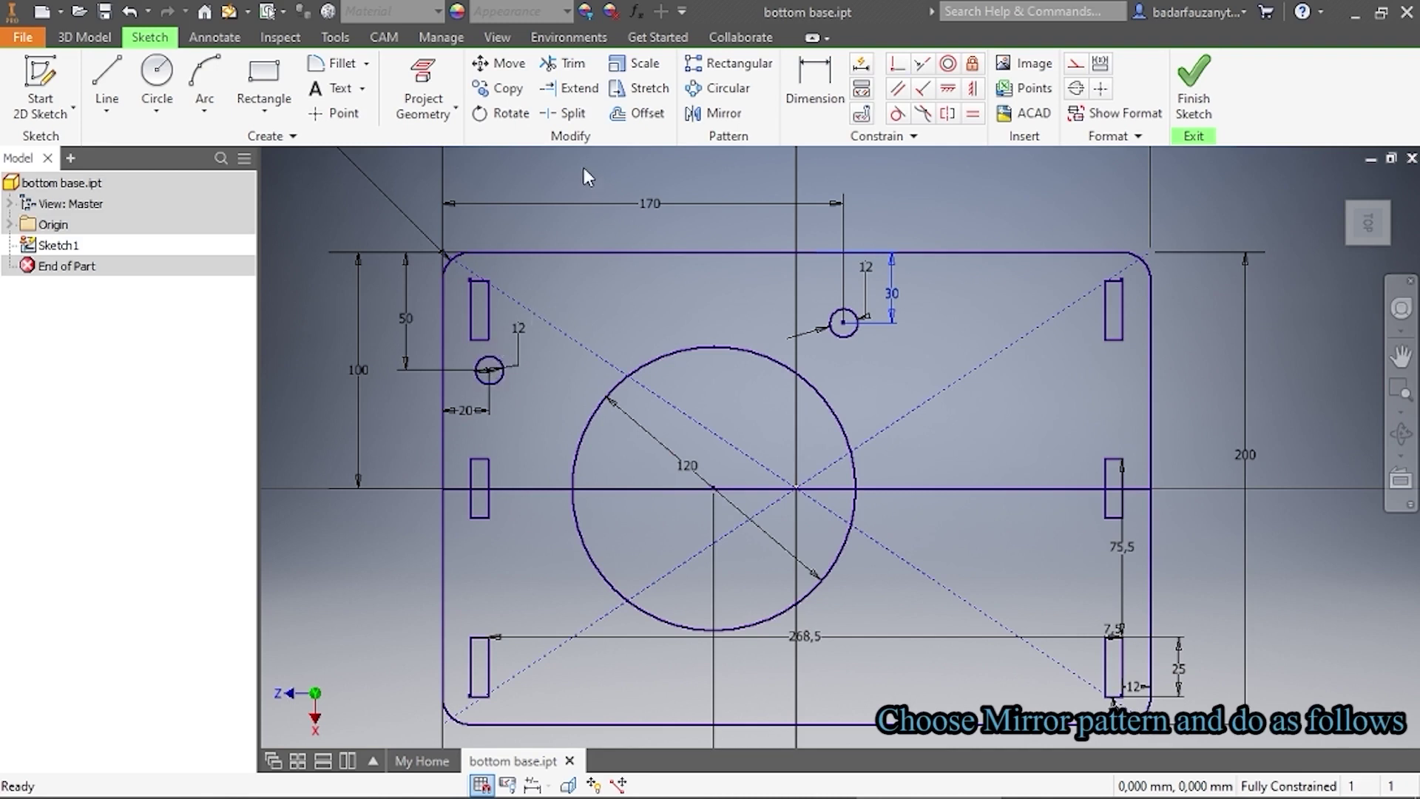
Mirror the two 12 mm circles in the plate's upper half across the horizontal centre line
{"action": "left_click", "coordinate": [723, 116]}
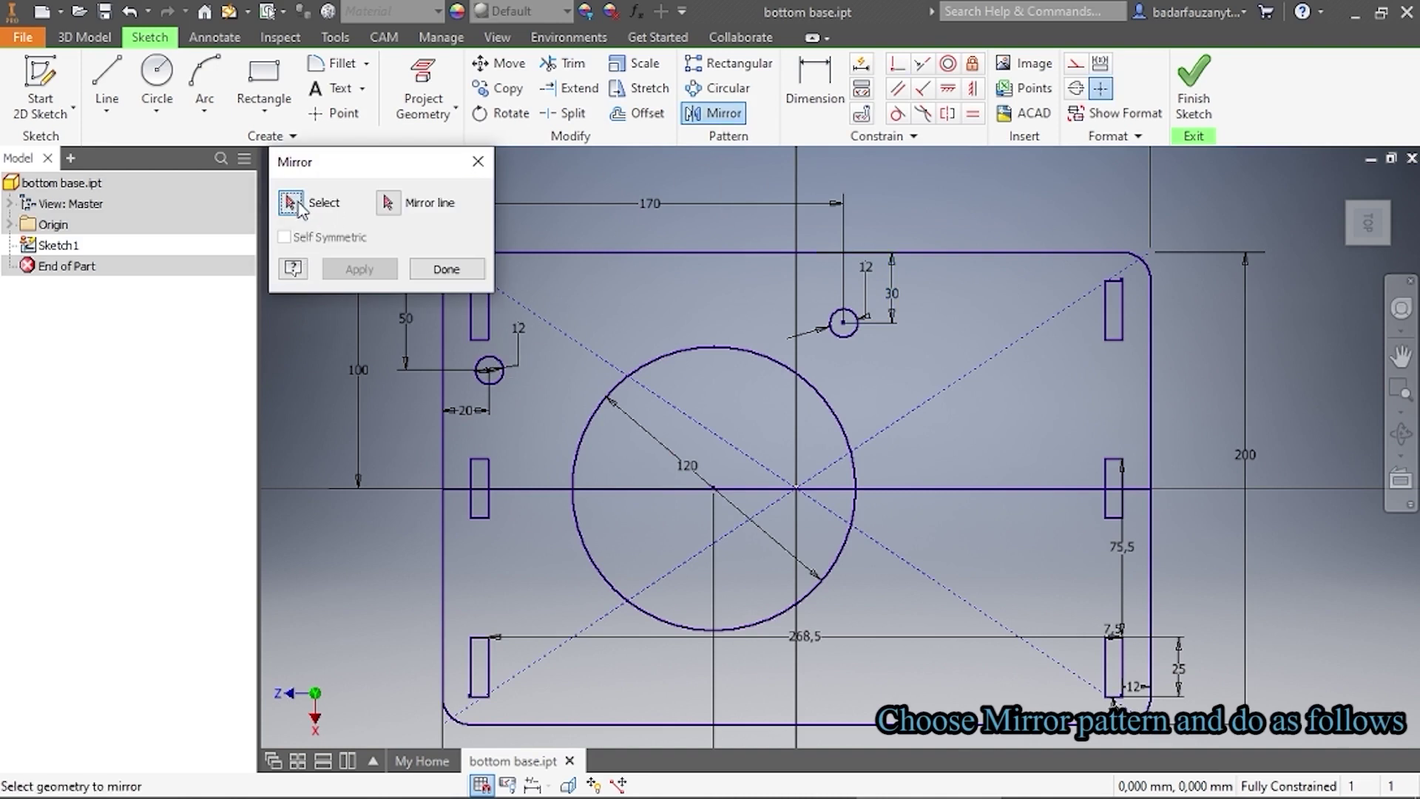
{"action": "left_click", "coordinate": [497, 368]}
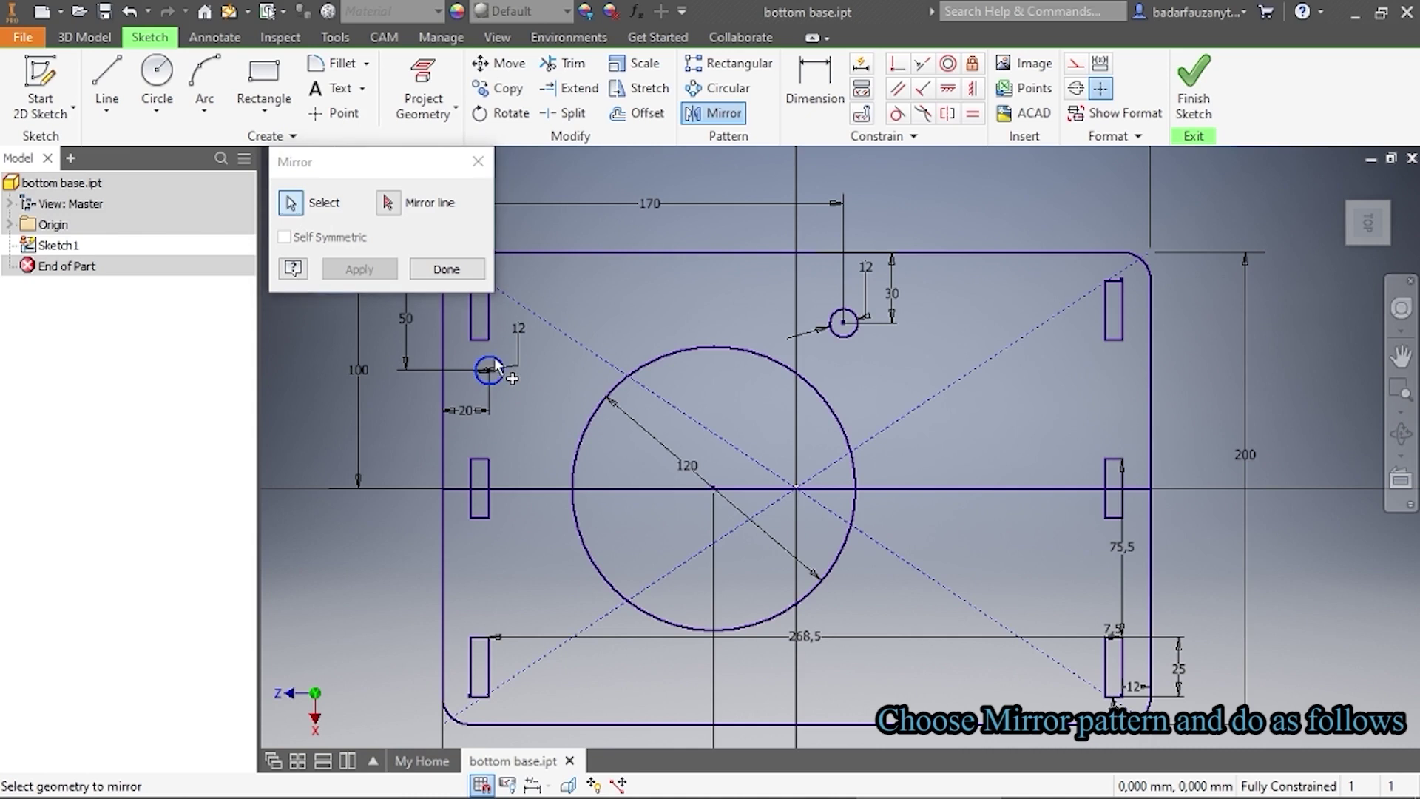
{"action": "left_click", "coordinate": [856, 335]}
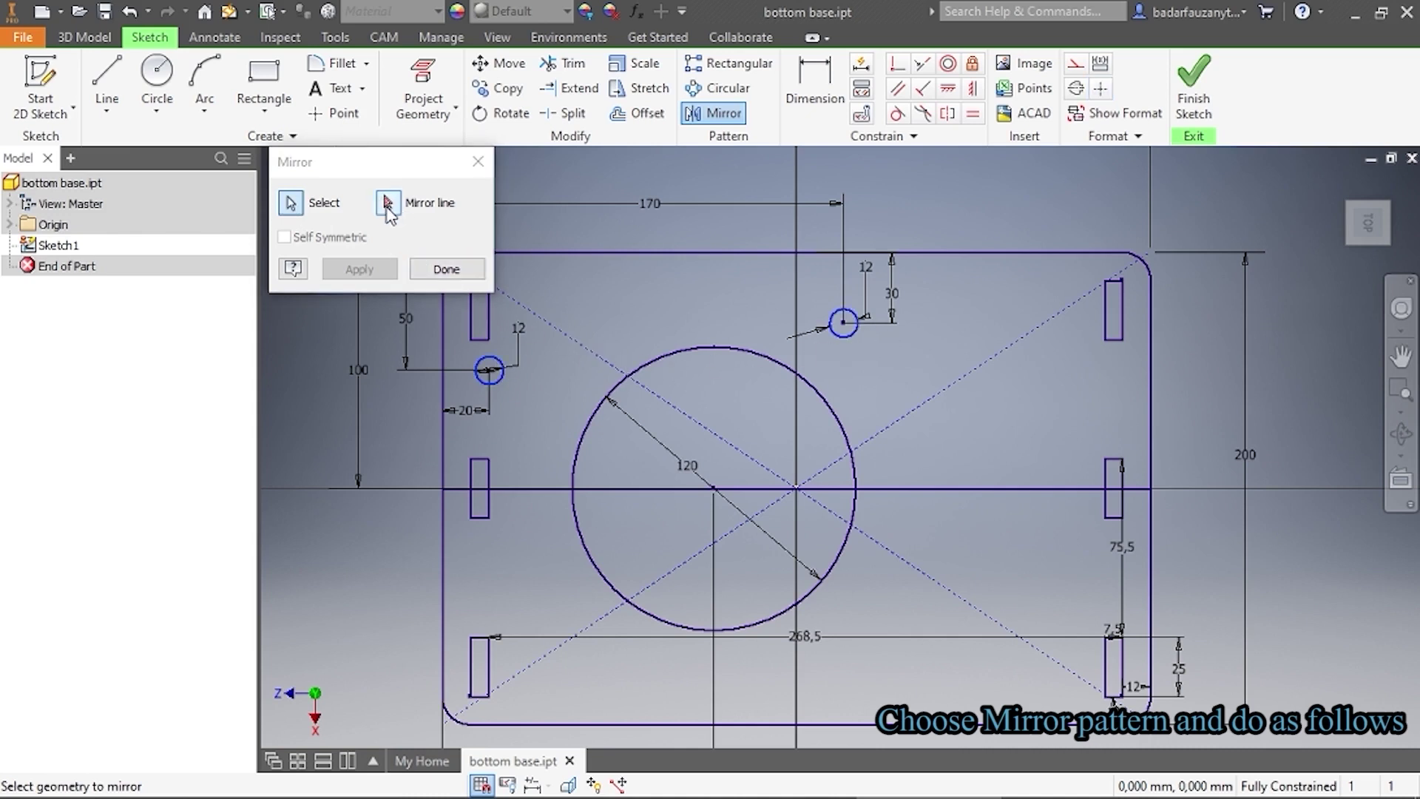
{"action": "left_click", "coordinate": [389, 207]}
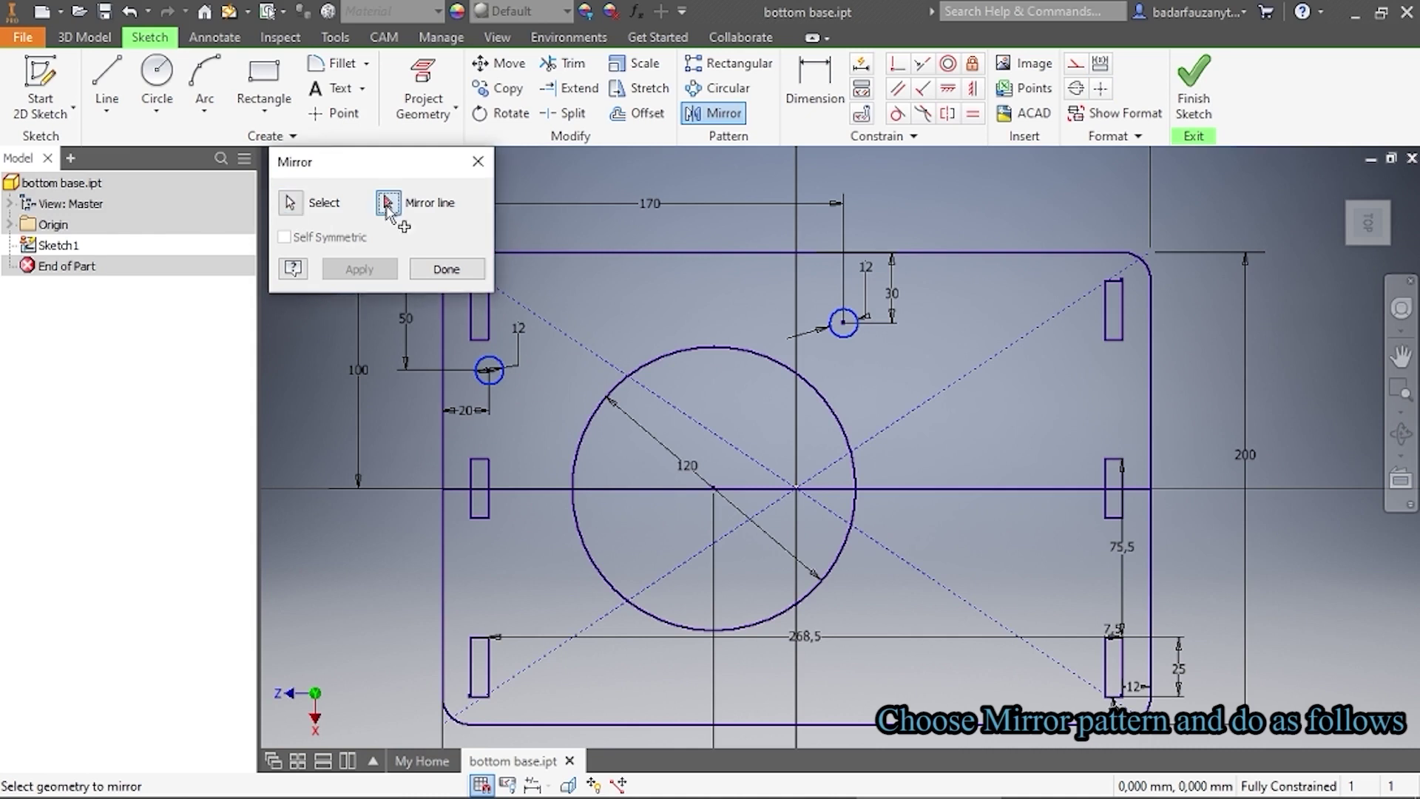
{"action": "left_click", "coordinate": [542, 489]}
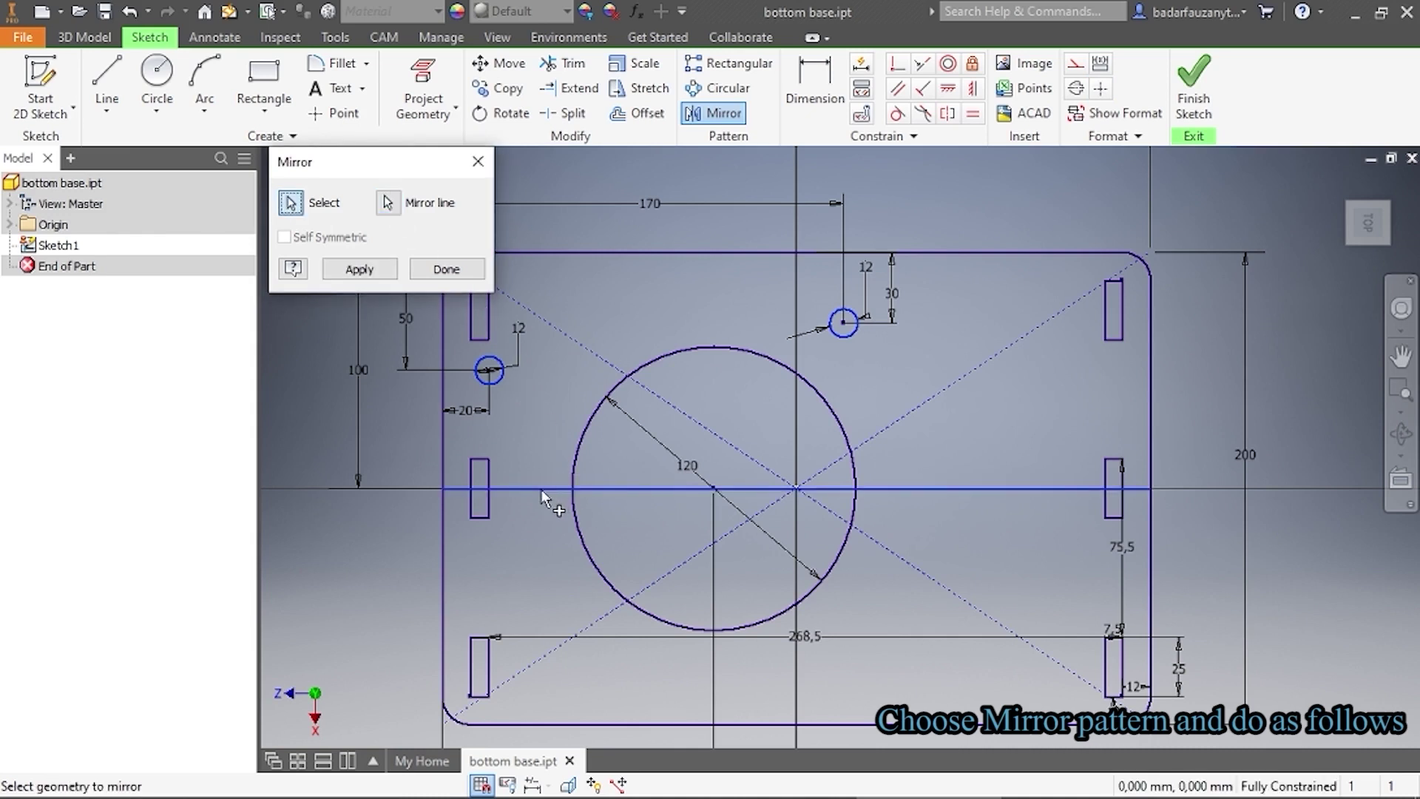
{"action": "left_click", "coordinate": [360, 269]}
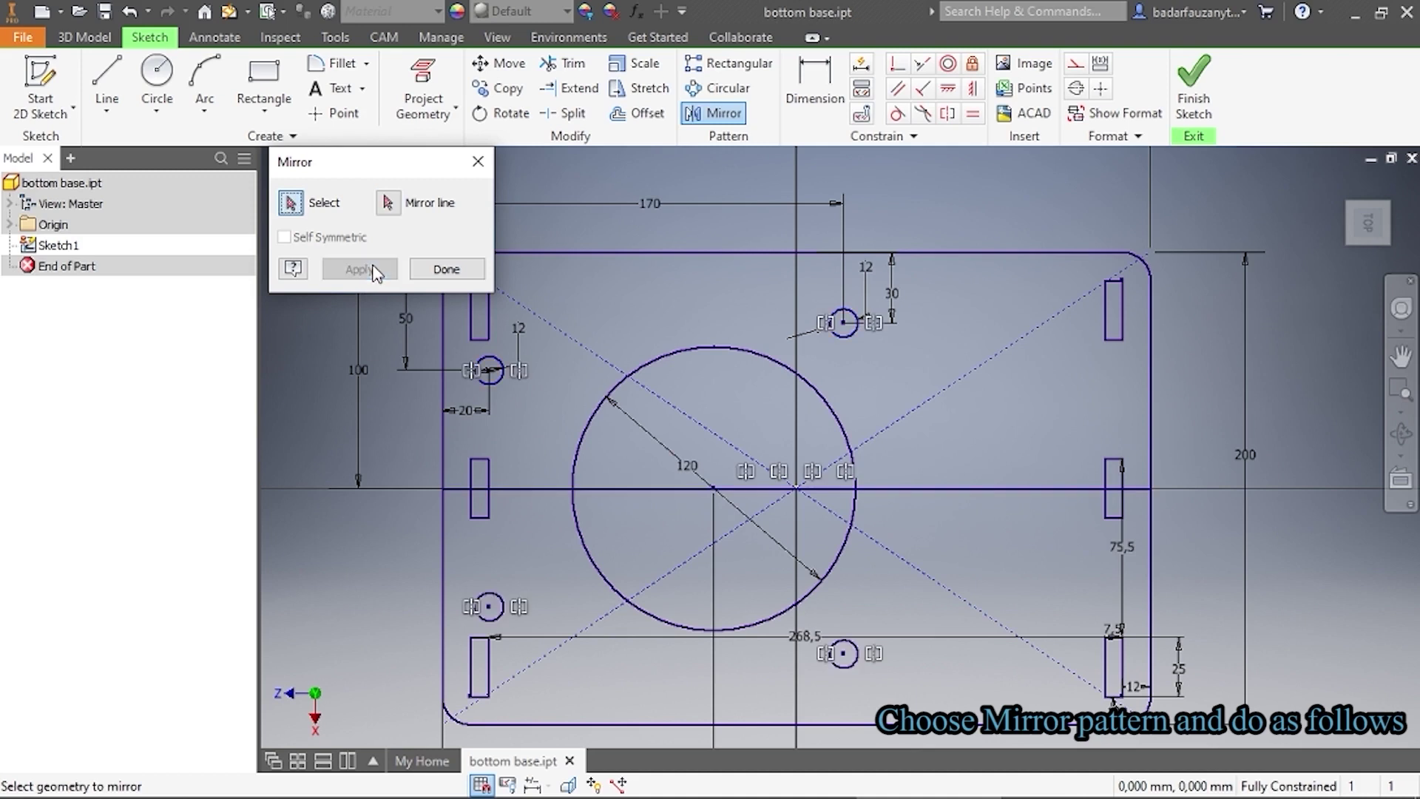
{"action": "left_click", "coordinate": [445, 269]}
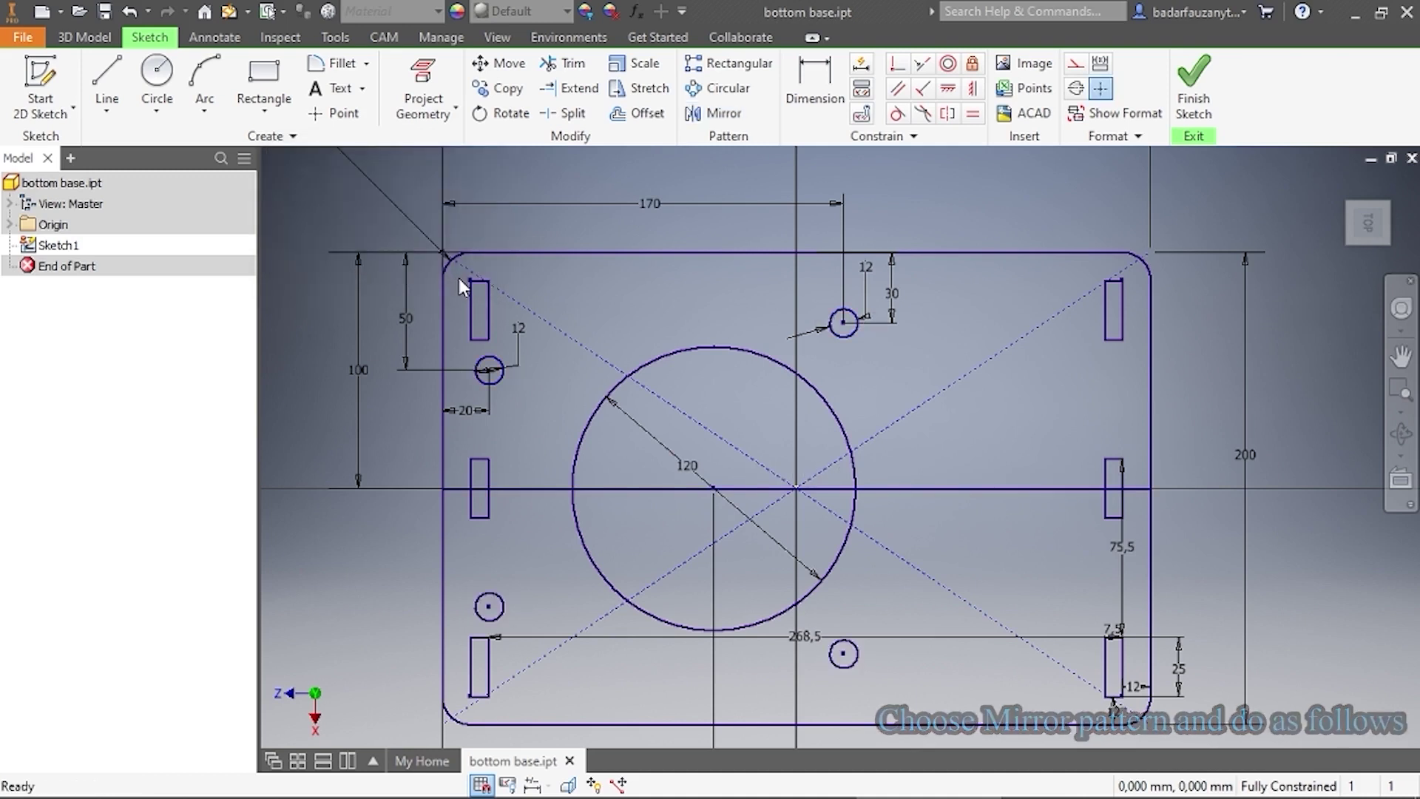
Convert the plate's horizontal centre line to construction geometry
{"action": "left_click", "coordinate": [978, 487]}
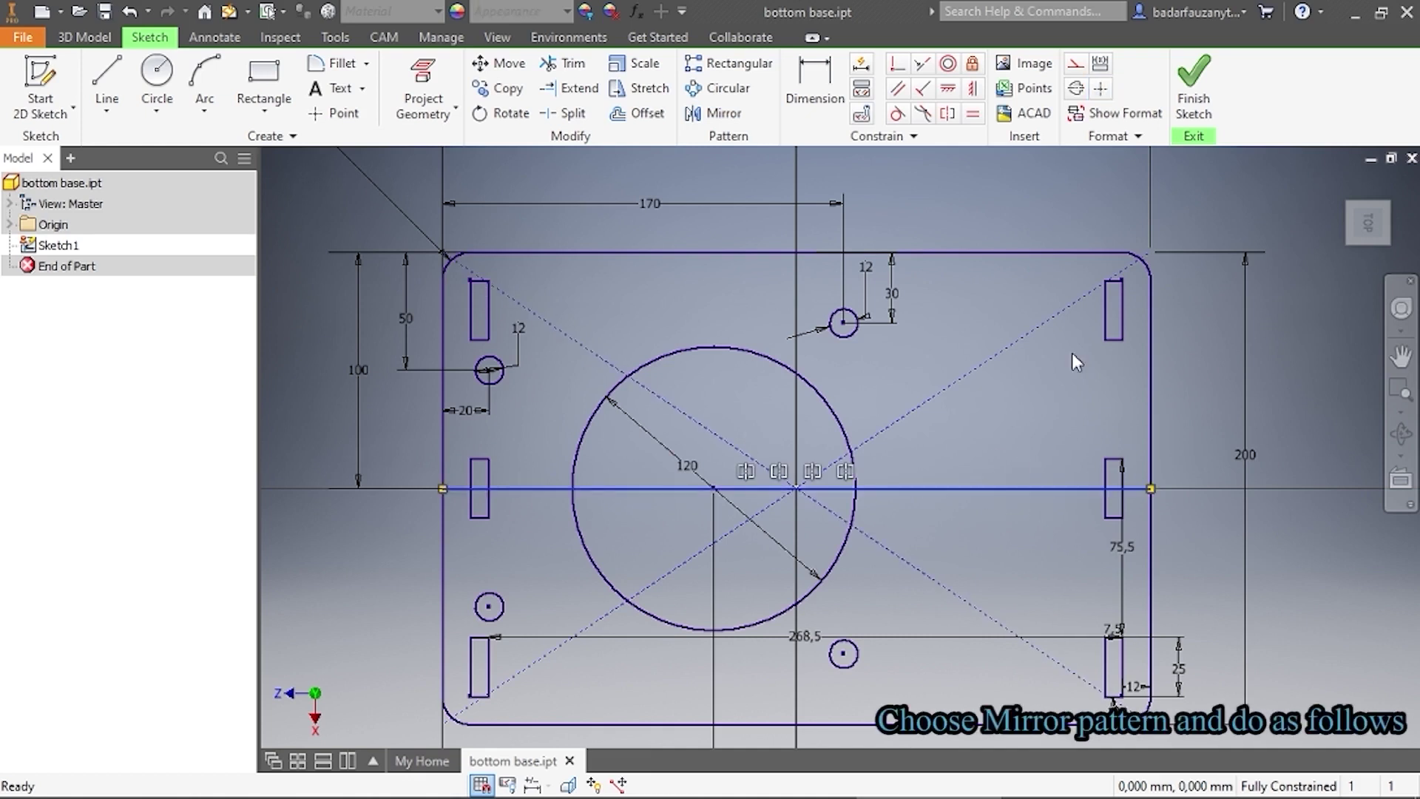
{"action": "left_click", "coordinate": [1075, 67]}
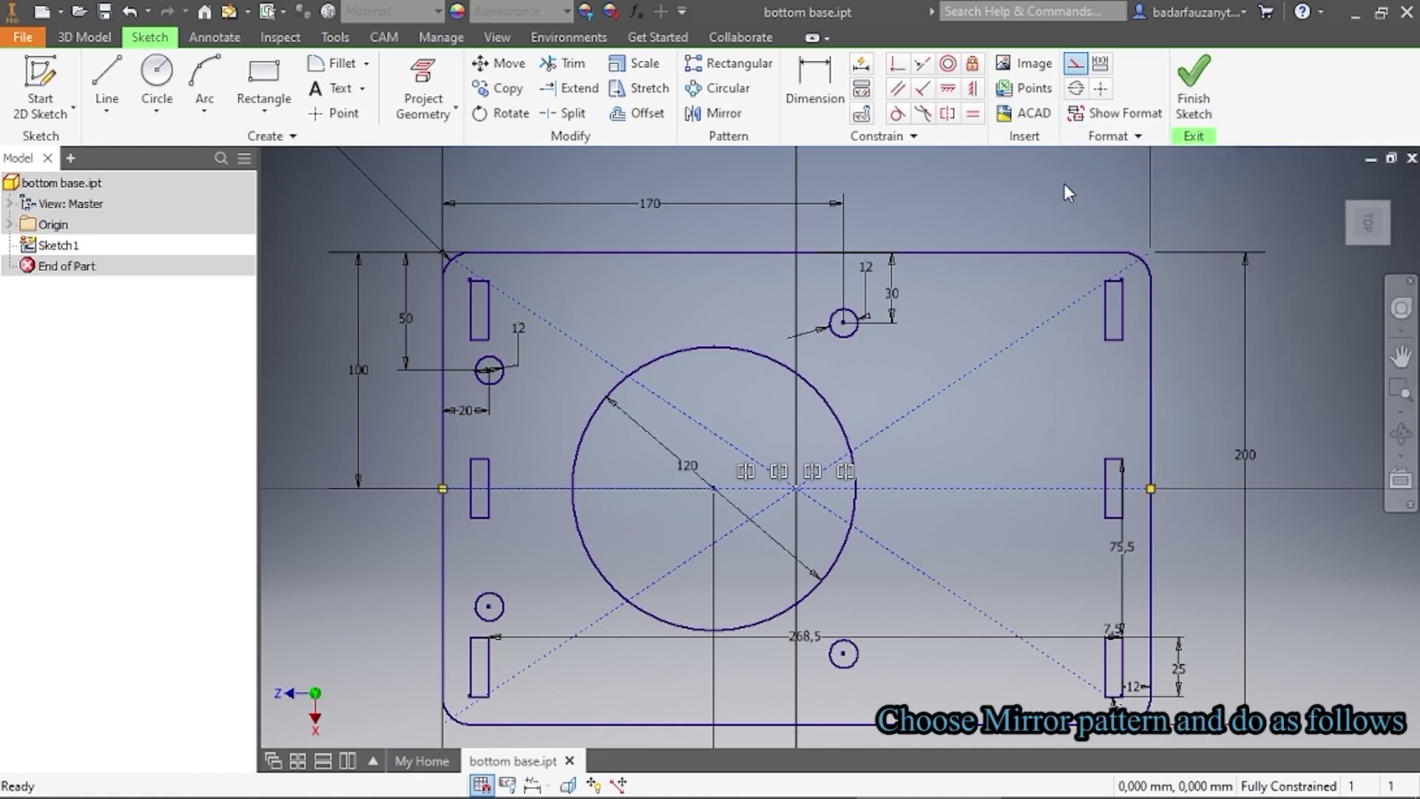
{"action": "right_click", "coordinate": [996, 439]}
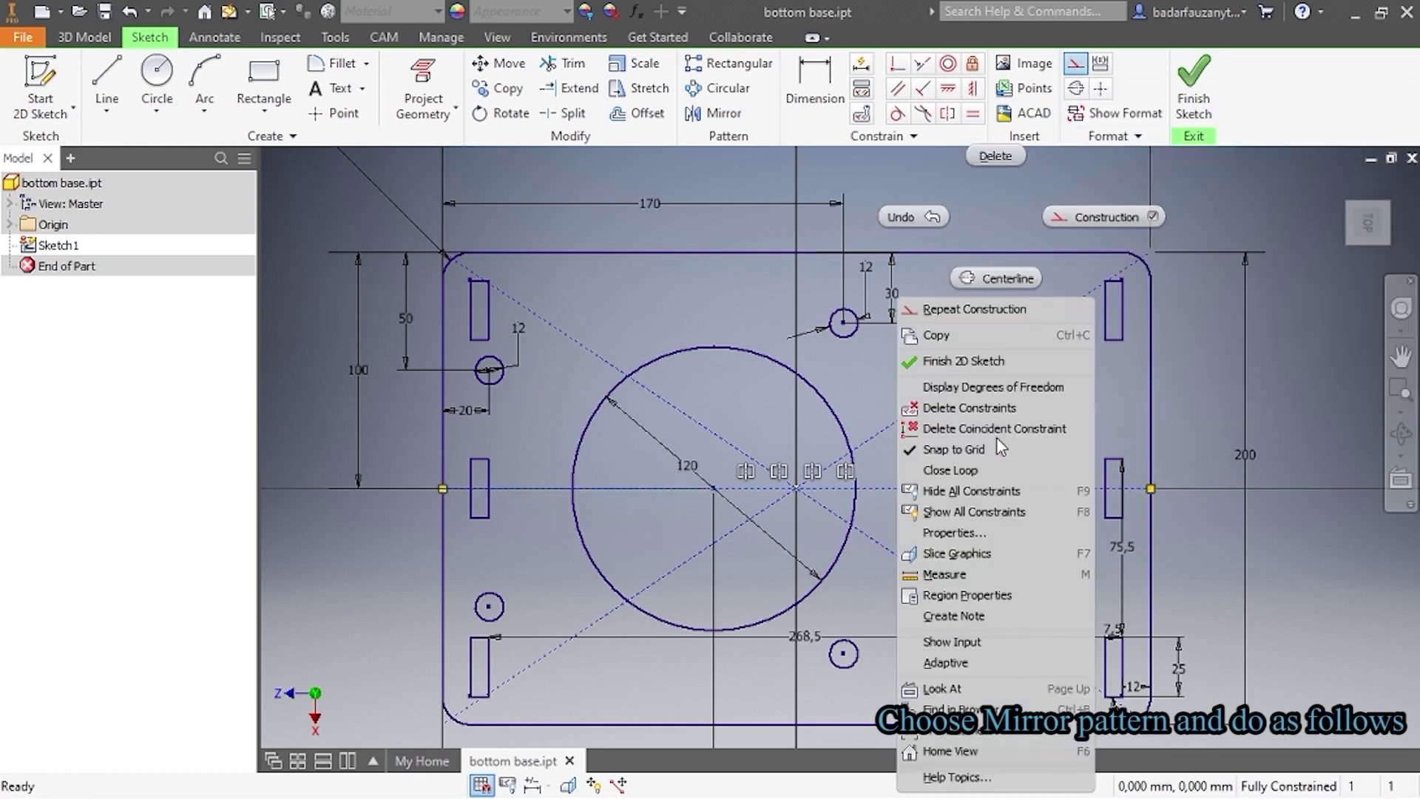
{"action": "left_click", "coordinate": [1214, 361]}
{"action": "scroll", "coordinate": [888, 421], "scroll_direction": "up", "scroll_amount": 3}
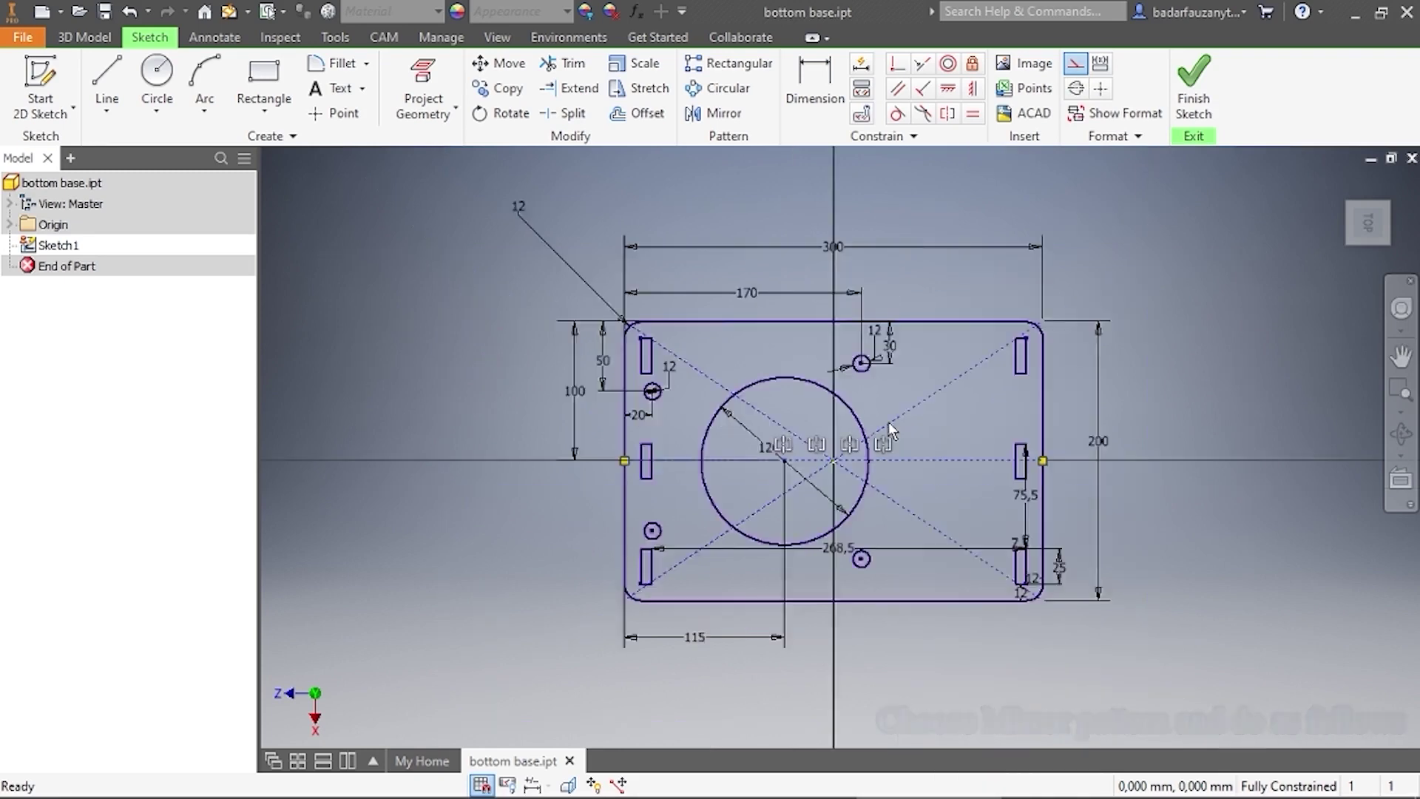
{"action": "middle_click_drag", "start_coordinate": [885, 428], "coordinate": [836, 430]}
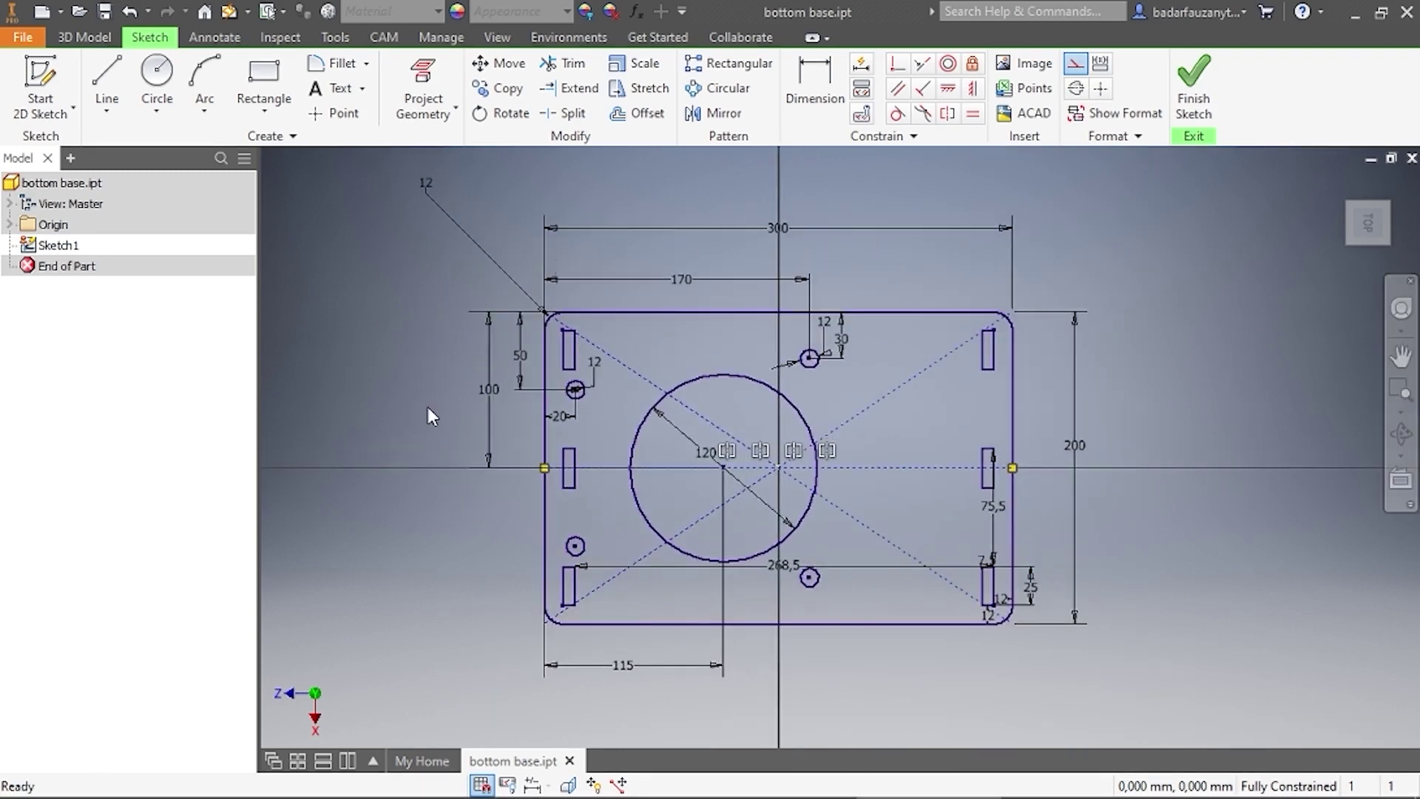
Finish the bottom base sketch, view it from the top and save the file
{"action": "left_click", "coordinate": [1188, 95]}
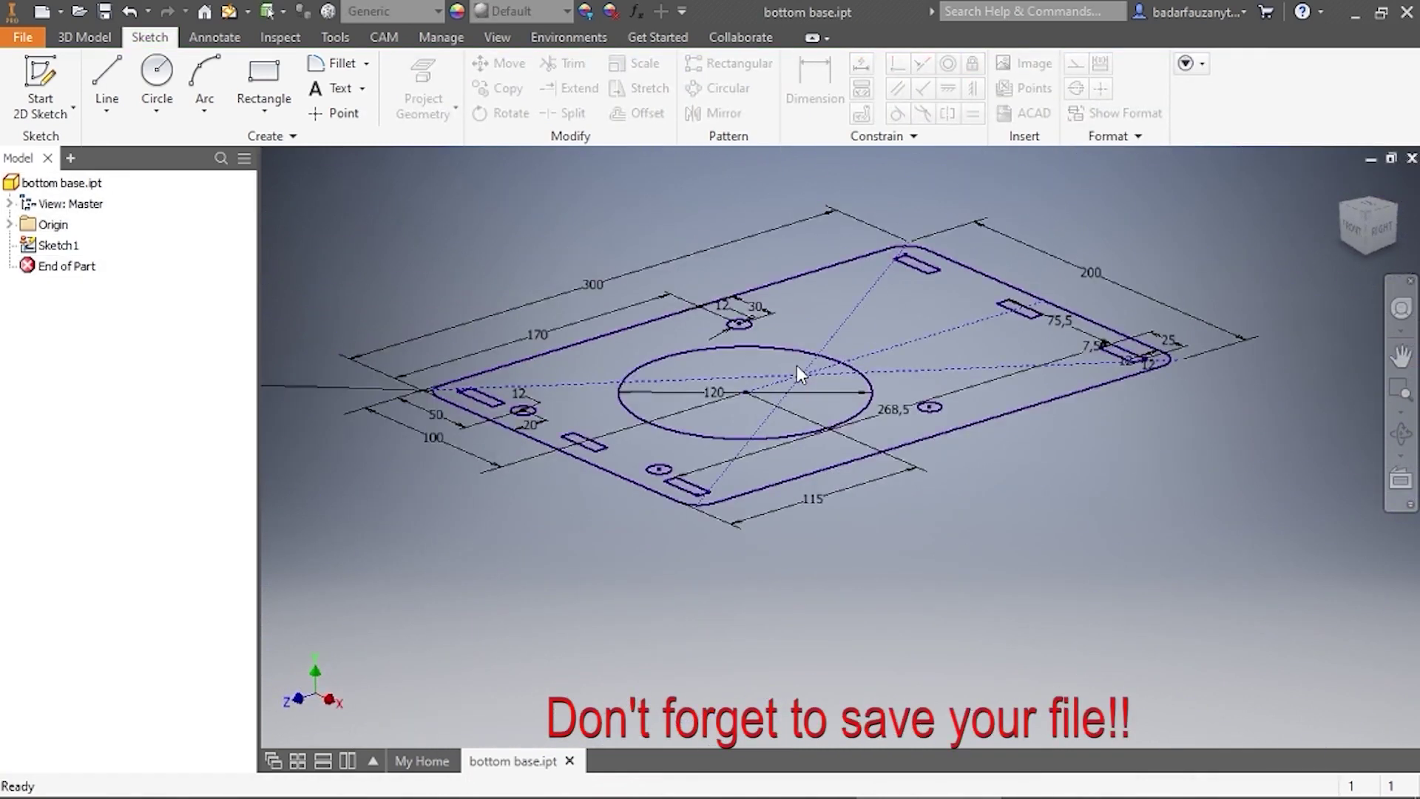
{"action": "left_click", "coordinate": [1371, 213]}
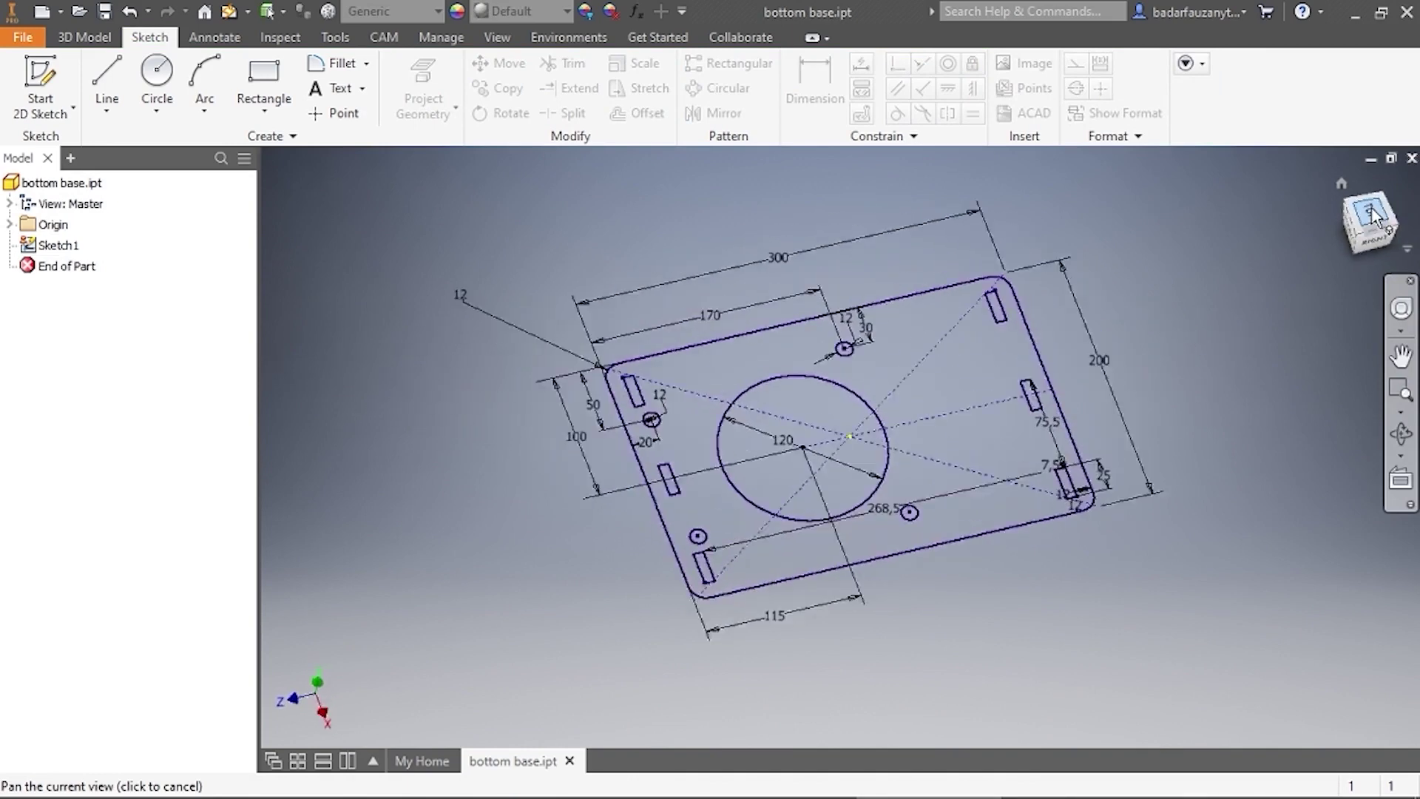
{"action": "scroll", "coordinate": [810, 327], "scroll_direction": "down", "scroll_amount": 3}
{"action": "scroll", "coordinate": [810, 328], "scroll_direction": "up", "scroll_amount": 5}
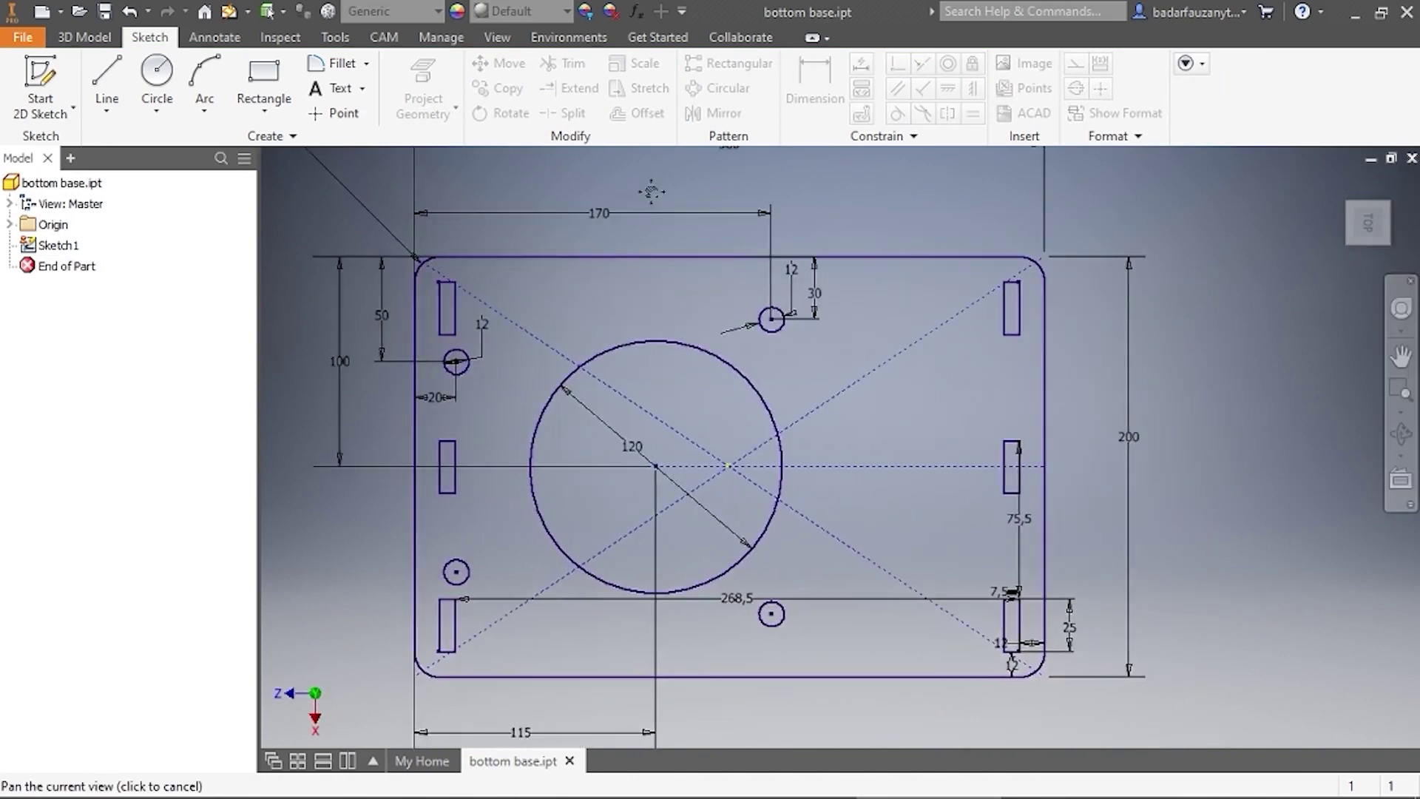
{"action": "middle_click_drag", "start_coordinate": [721, 255], "coordinate": [731, 292]}
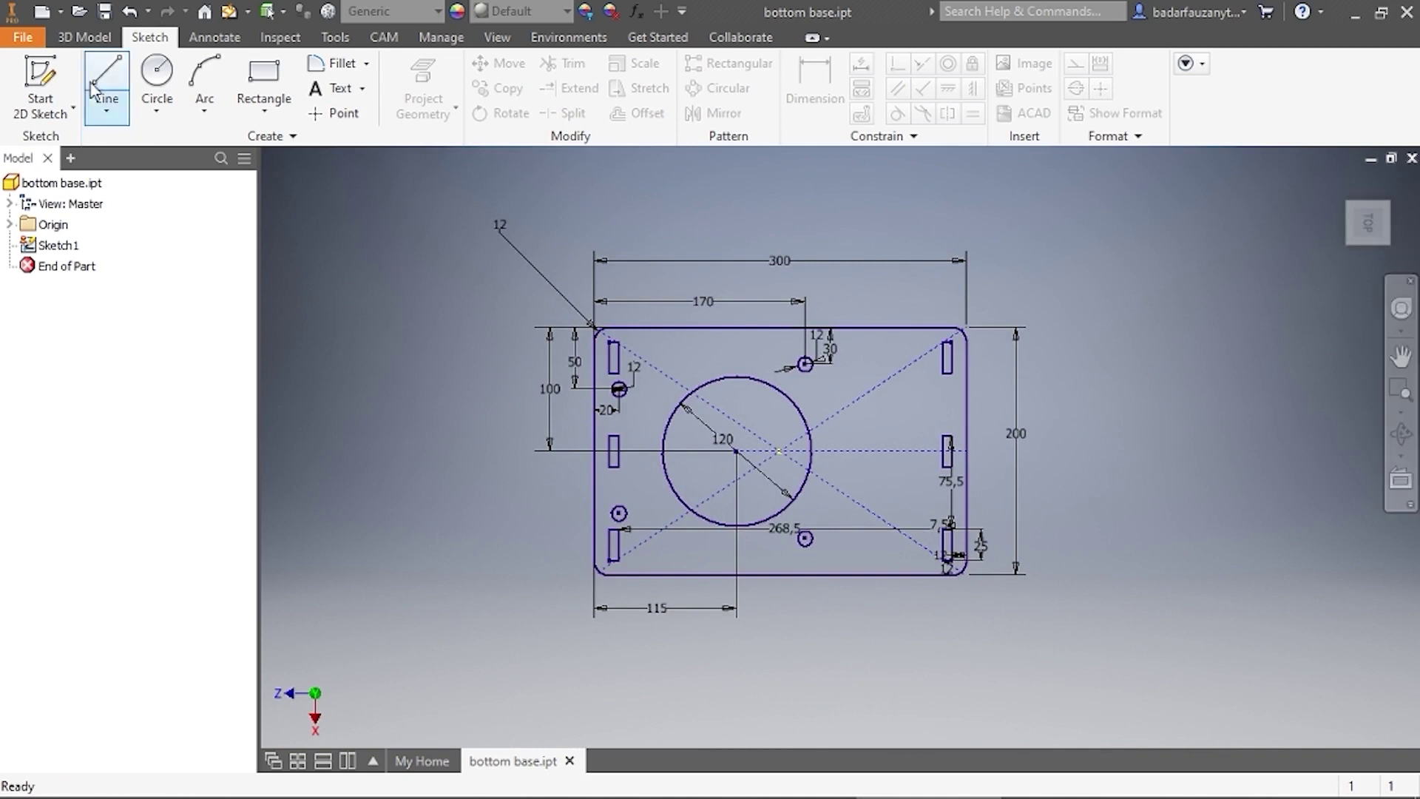
{"action": "left_click", "coordinate": [110, 15]}
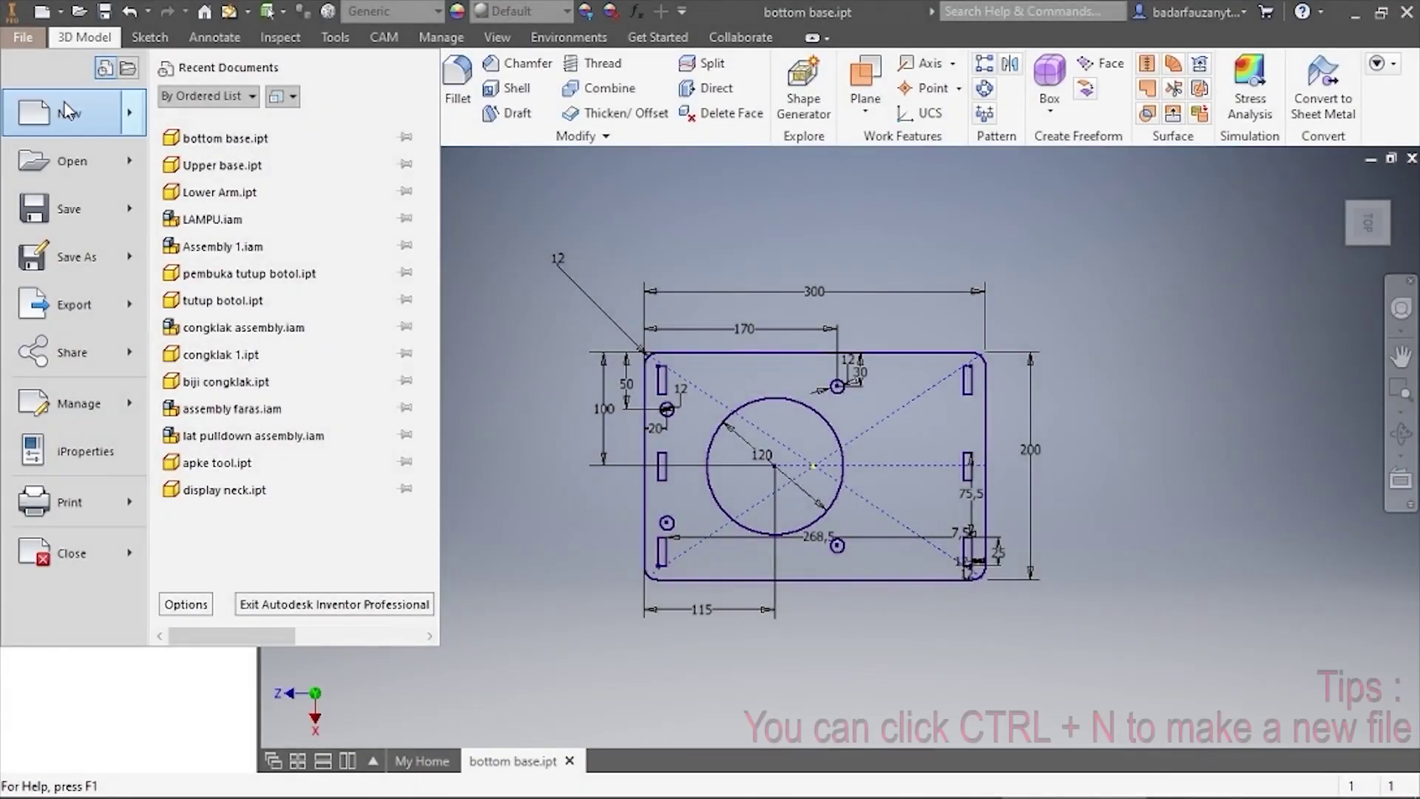
Create a new part from the Metric Standard (mm).ipt template, accepting the style conflict notice
{"action": "left_click", "coordinate": [68, 110]}
{"action": "key", "text": "ctrl+n"}
{"action": "left_click", "coordinate": [843, 222]}
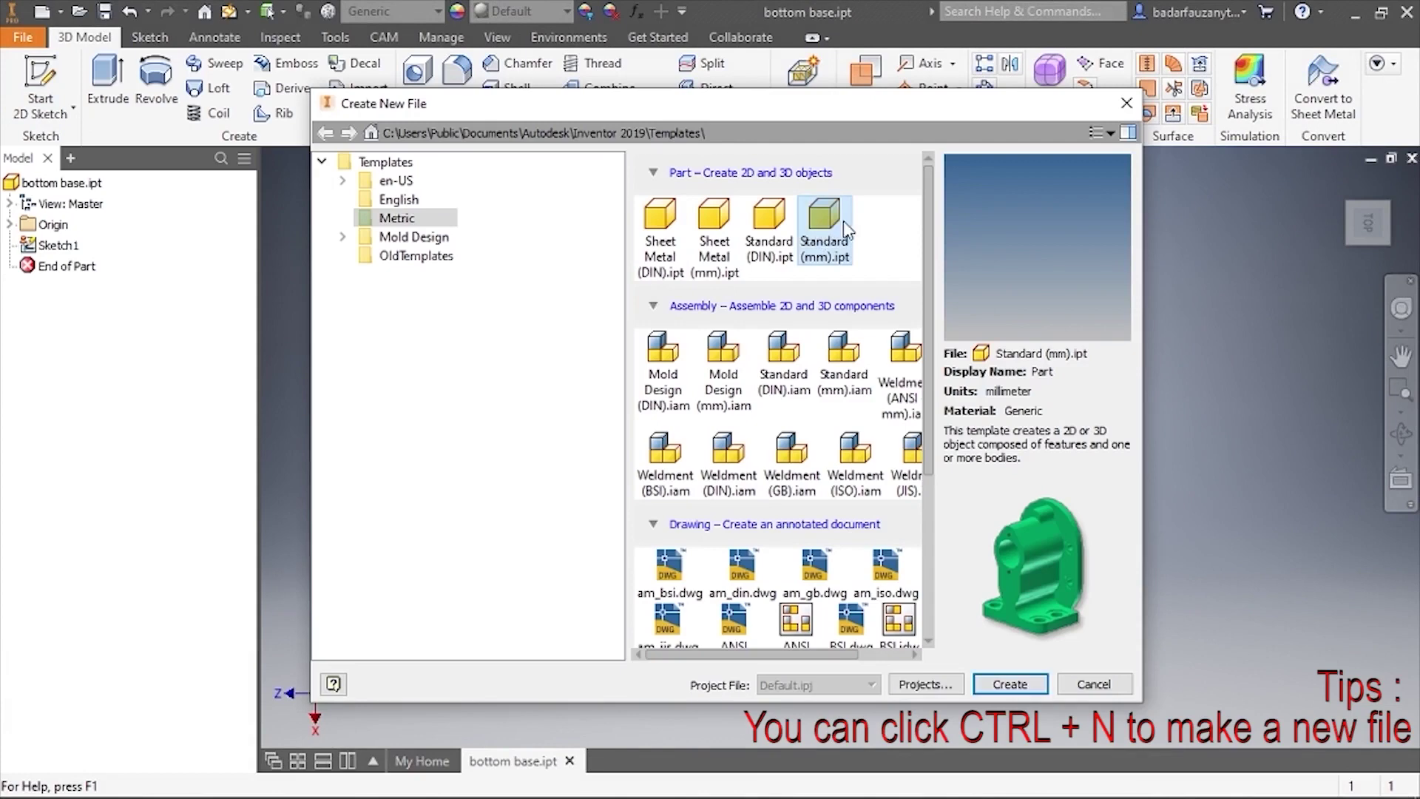
{"action": "left_click", "coordinate": [1007, 684]}
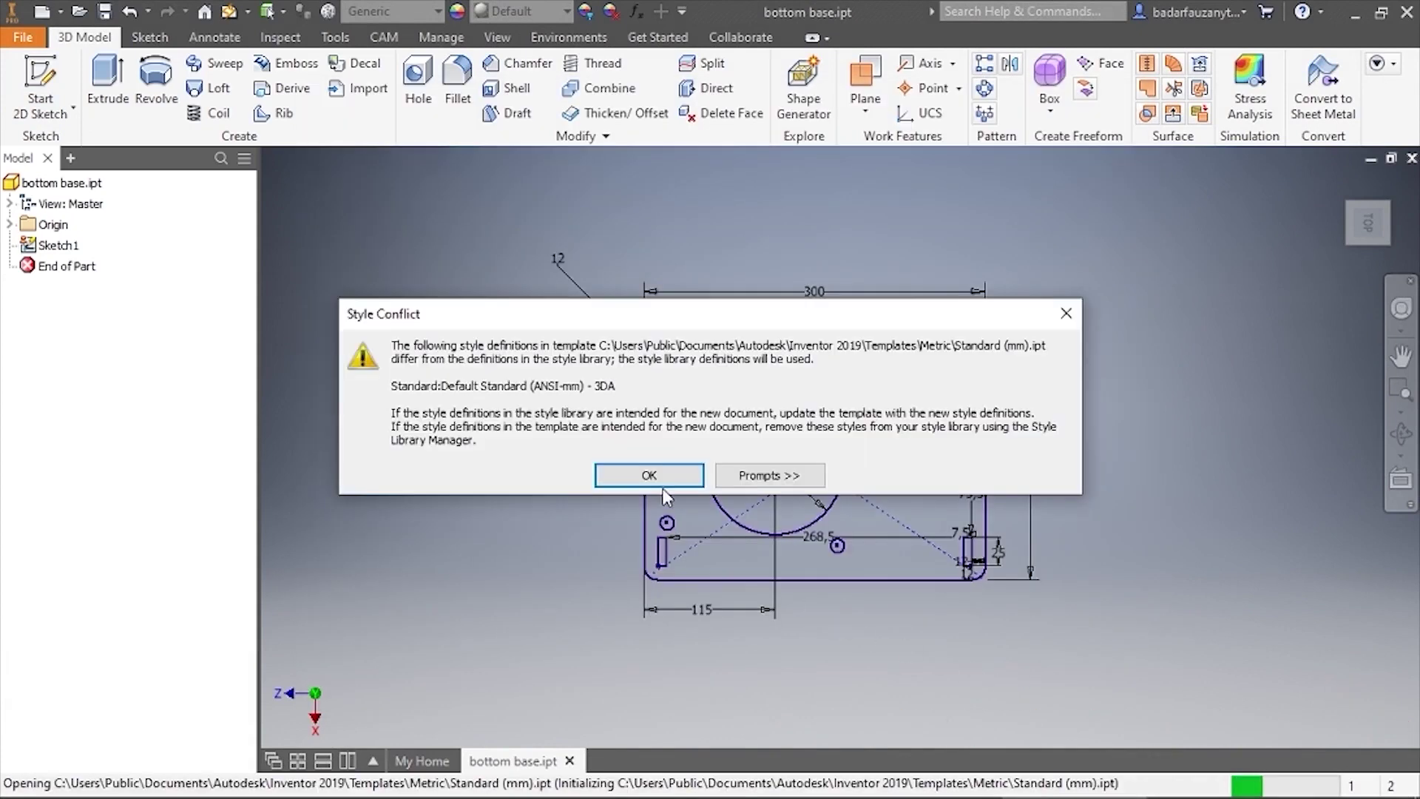
{"action": "left_click", "coordinate": [662, 479]}
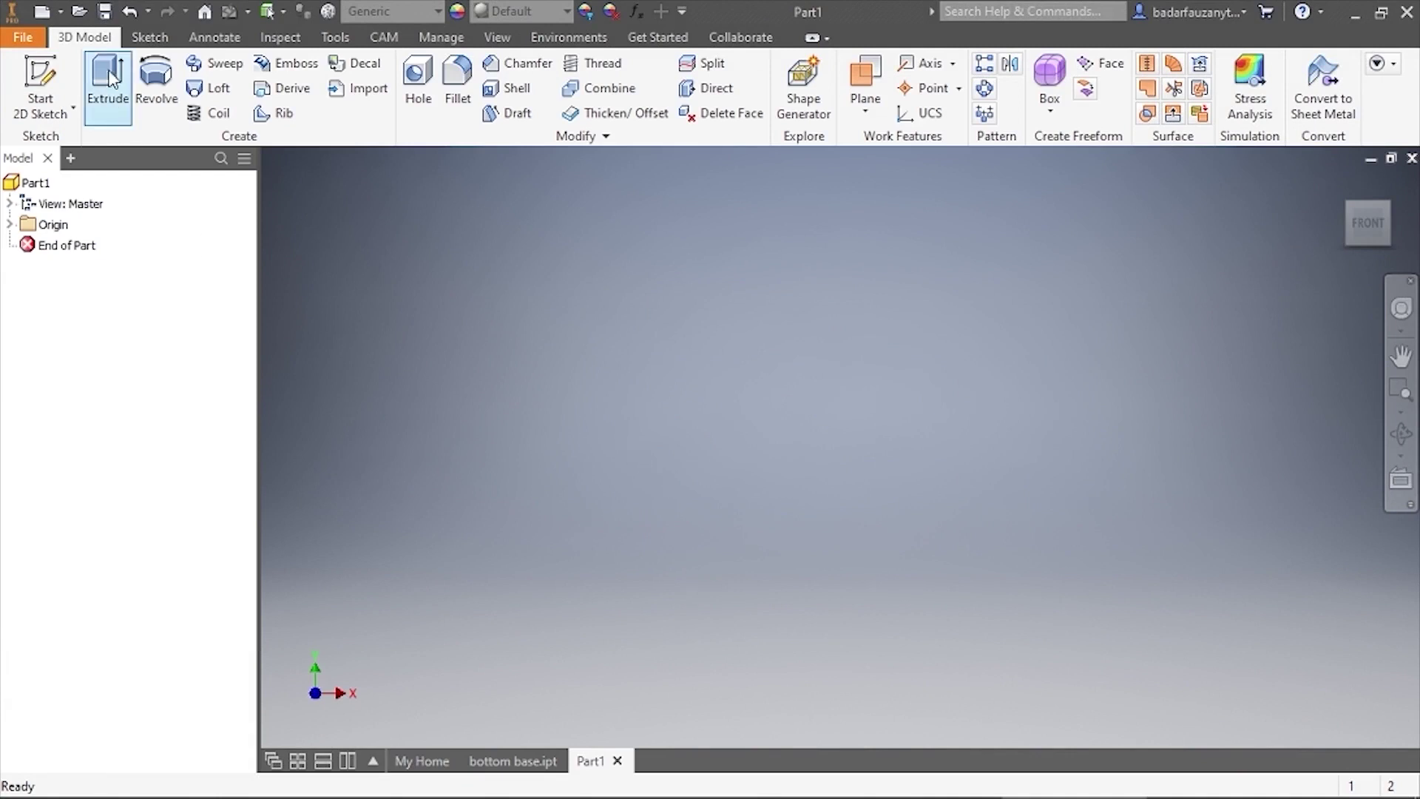
Save the new part as Upper Base in the same folder as bottom base.ipt
{"action": "left_click", "coordinate": [105, 11]}
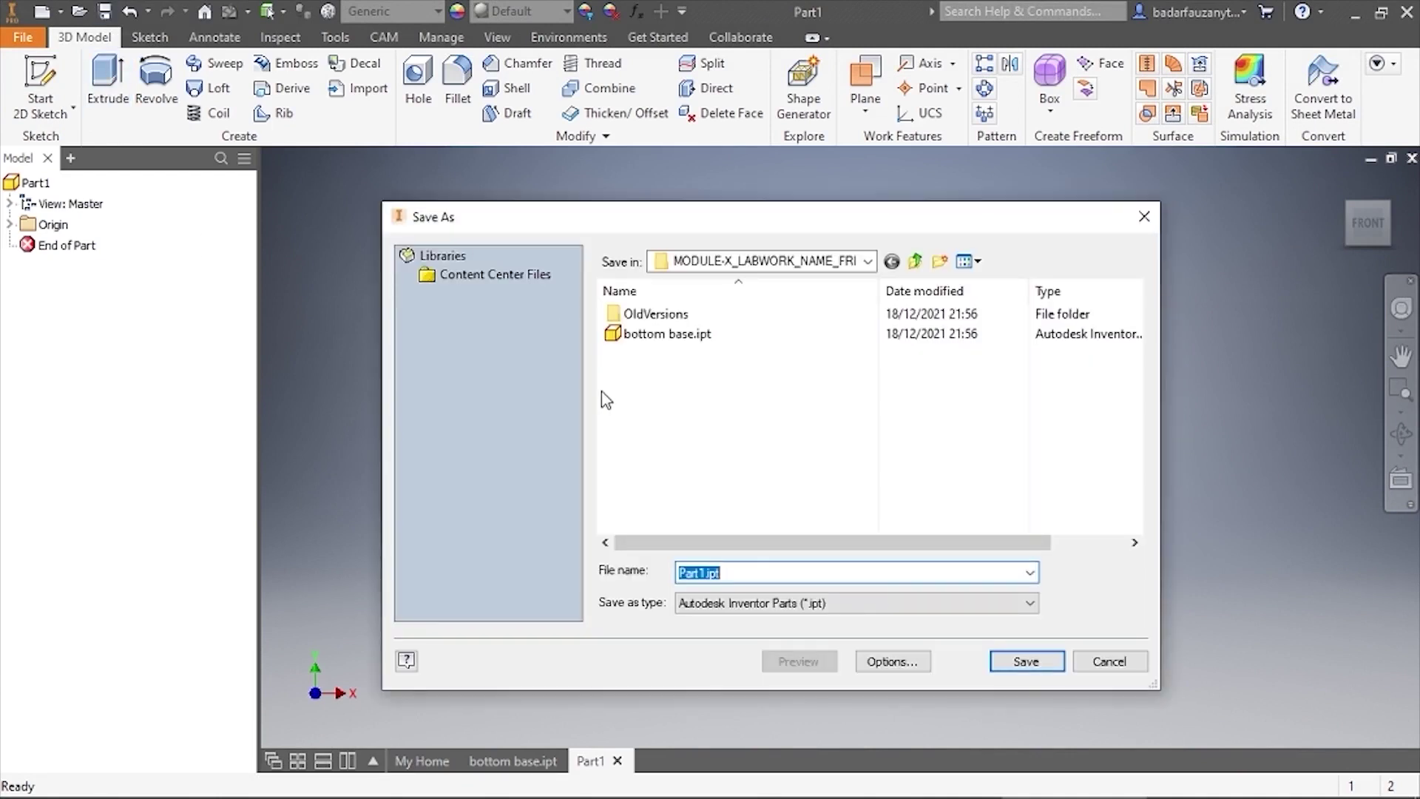
{"action": "type", "text": "Upper Base"}
{"action": "left_click", "coordinate": [1032, 661]}
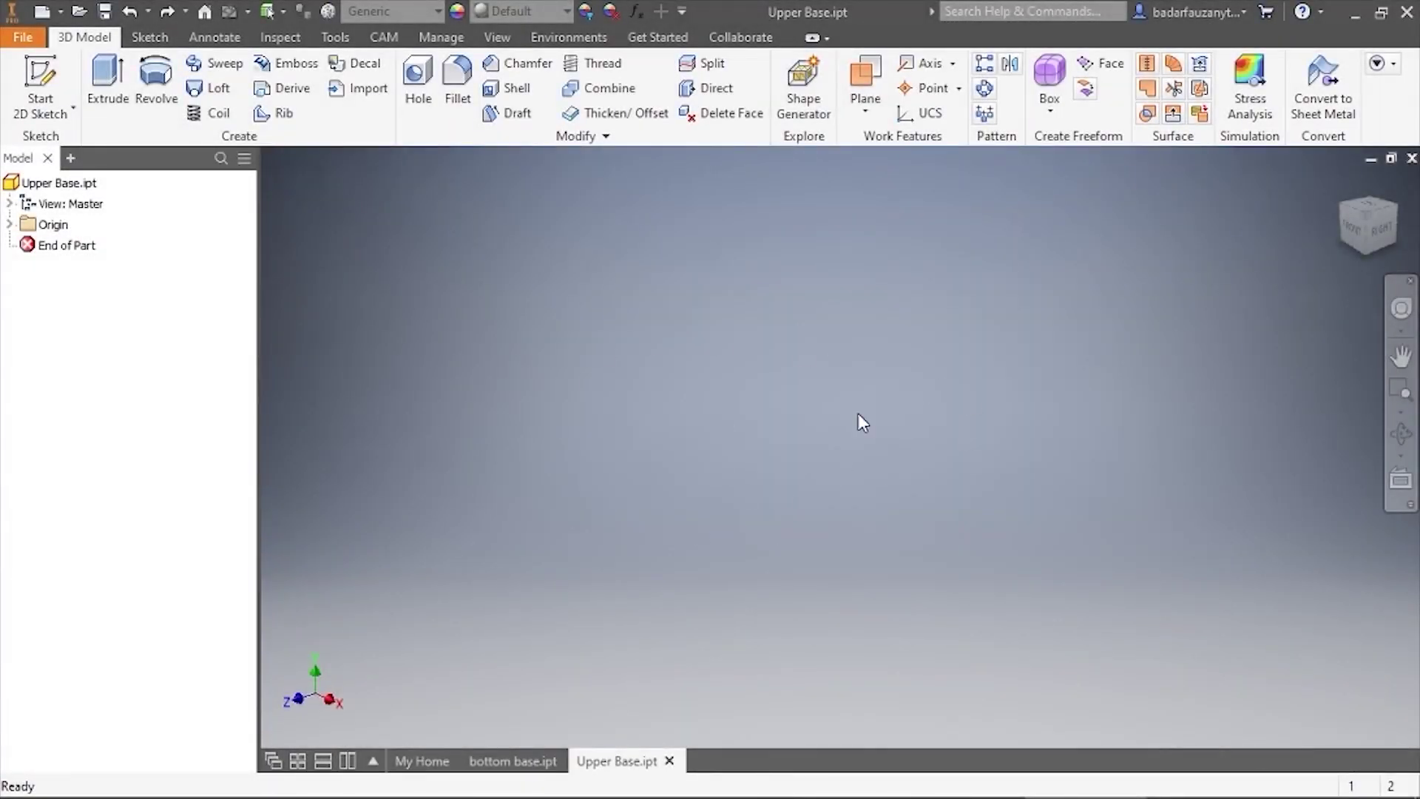
Start a 2D sketch on the XY plane of the Upper Base part
{"action": "left_click", "coordinate": [150, 37]}
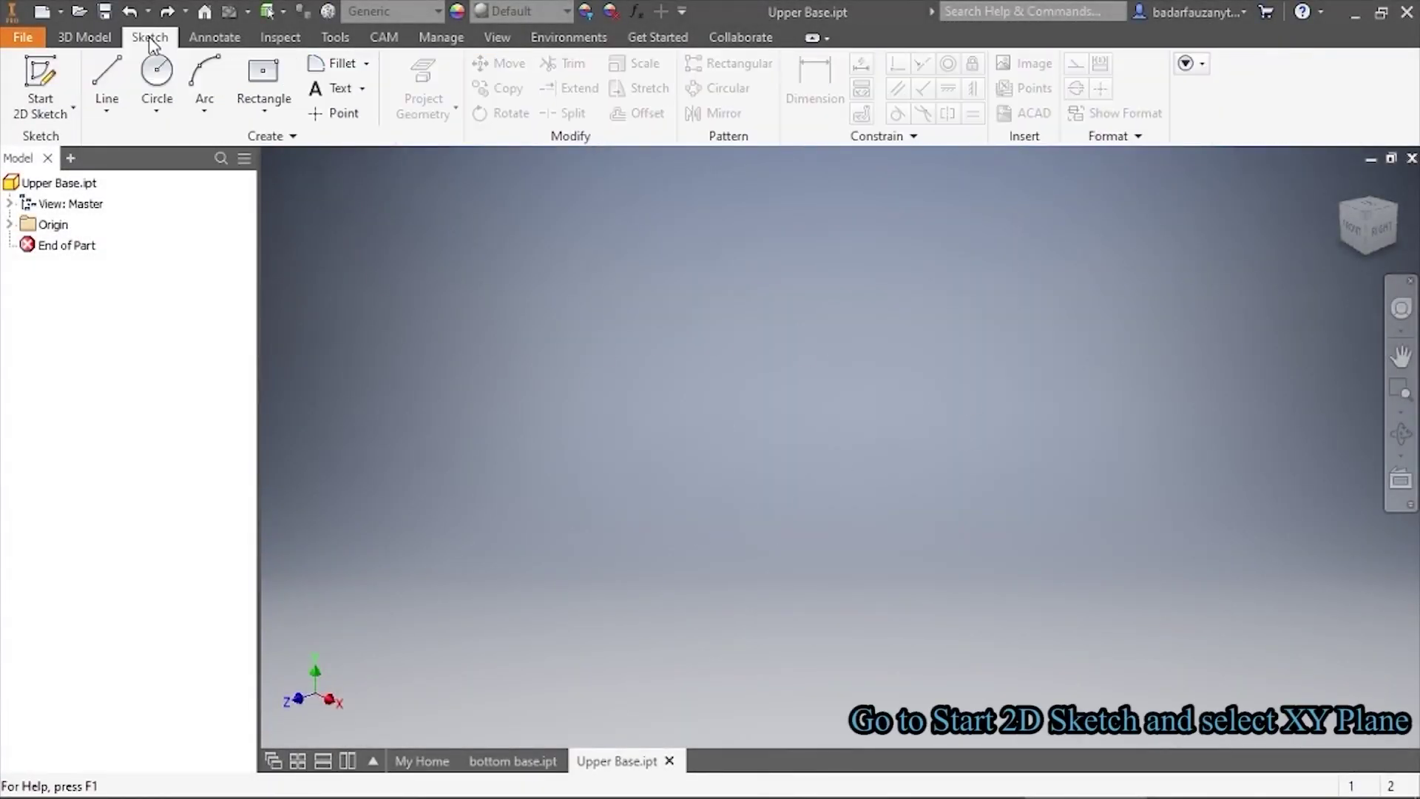
{"action": "left_click", "coordinate": [50, 77]}
{"action": "left_click", "coordinate": [747, 272]}
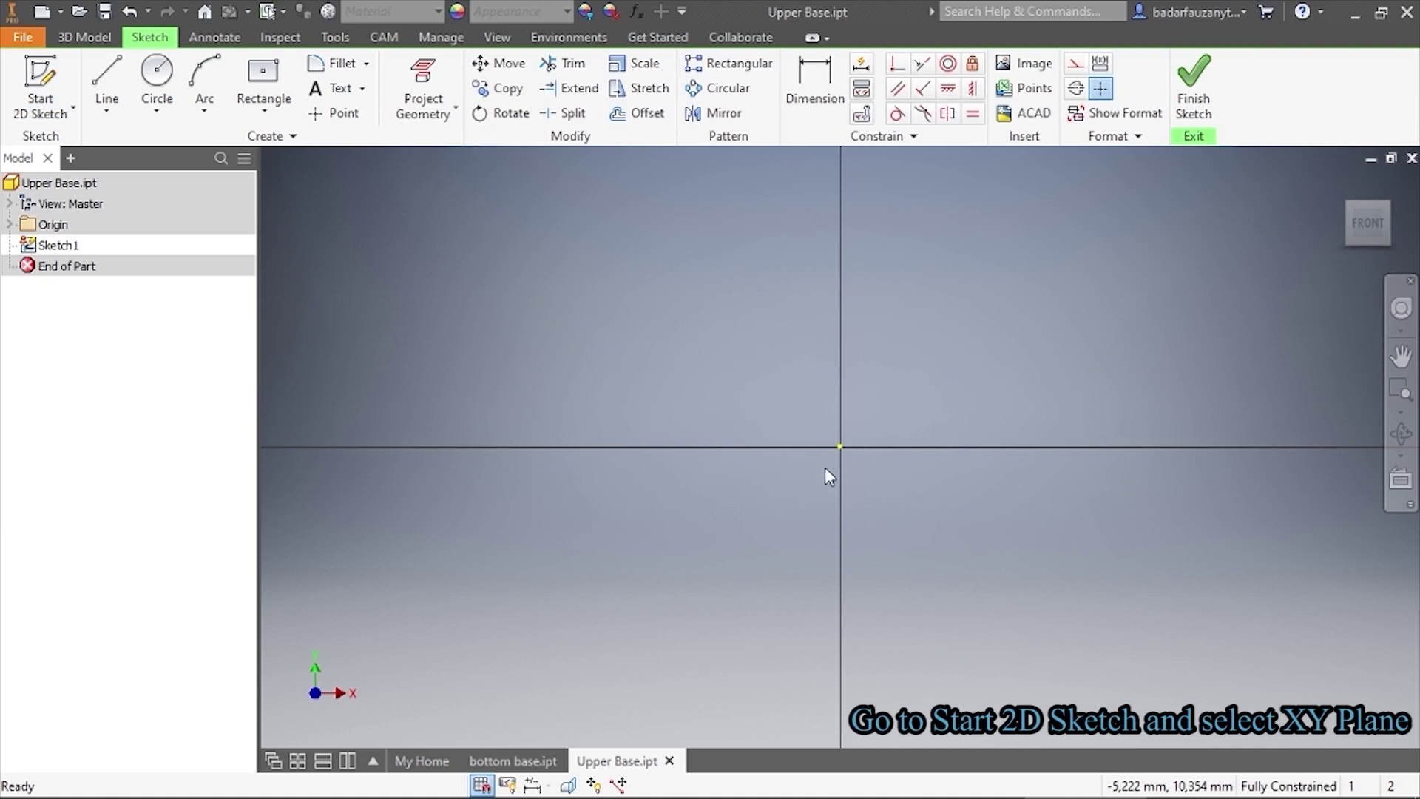
Sketch a two-point center rectangle about 28 by 26 mm centred on the origin
{"action": "left_click", "coordinate": [263, 104]}
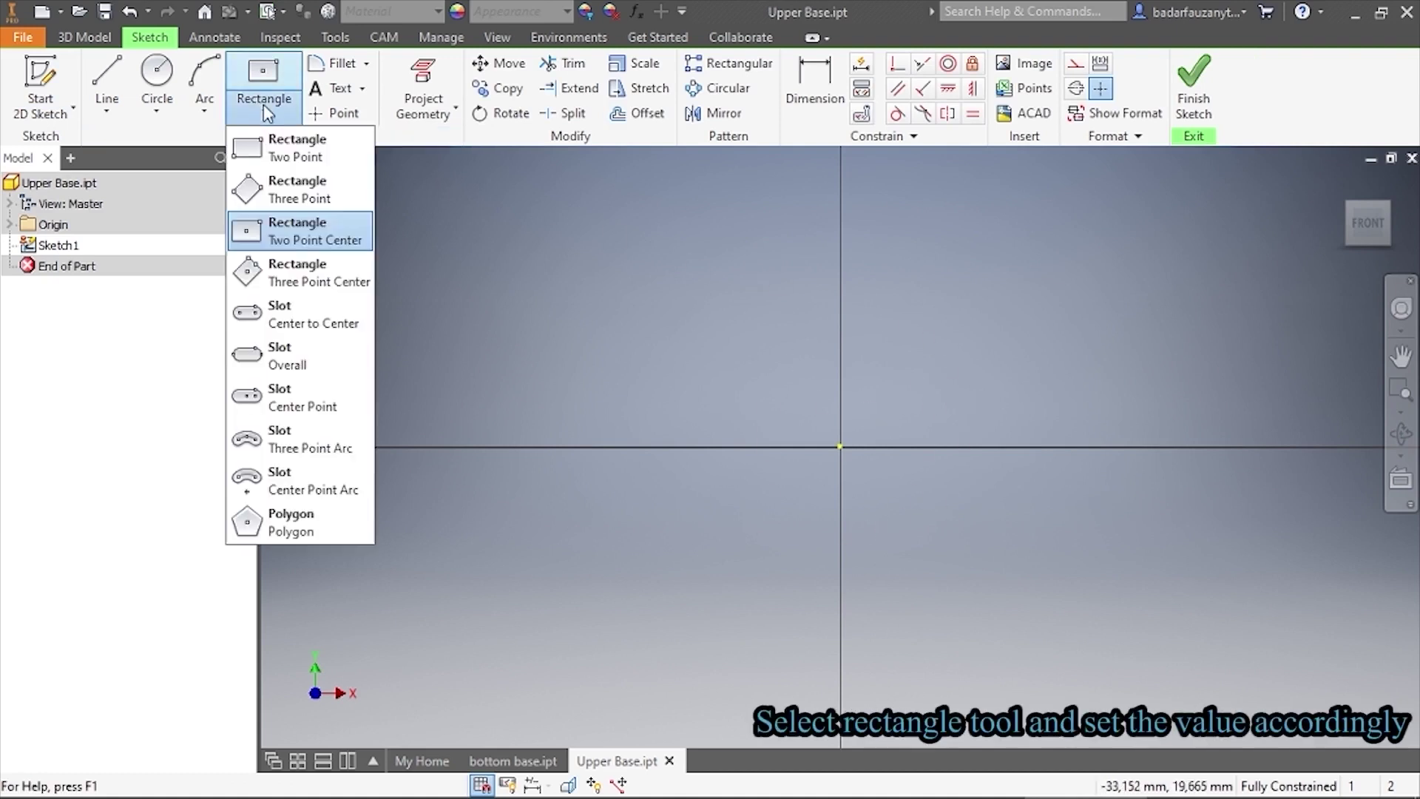
{"action": "left_click", "coordinate": [316, 241]}
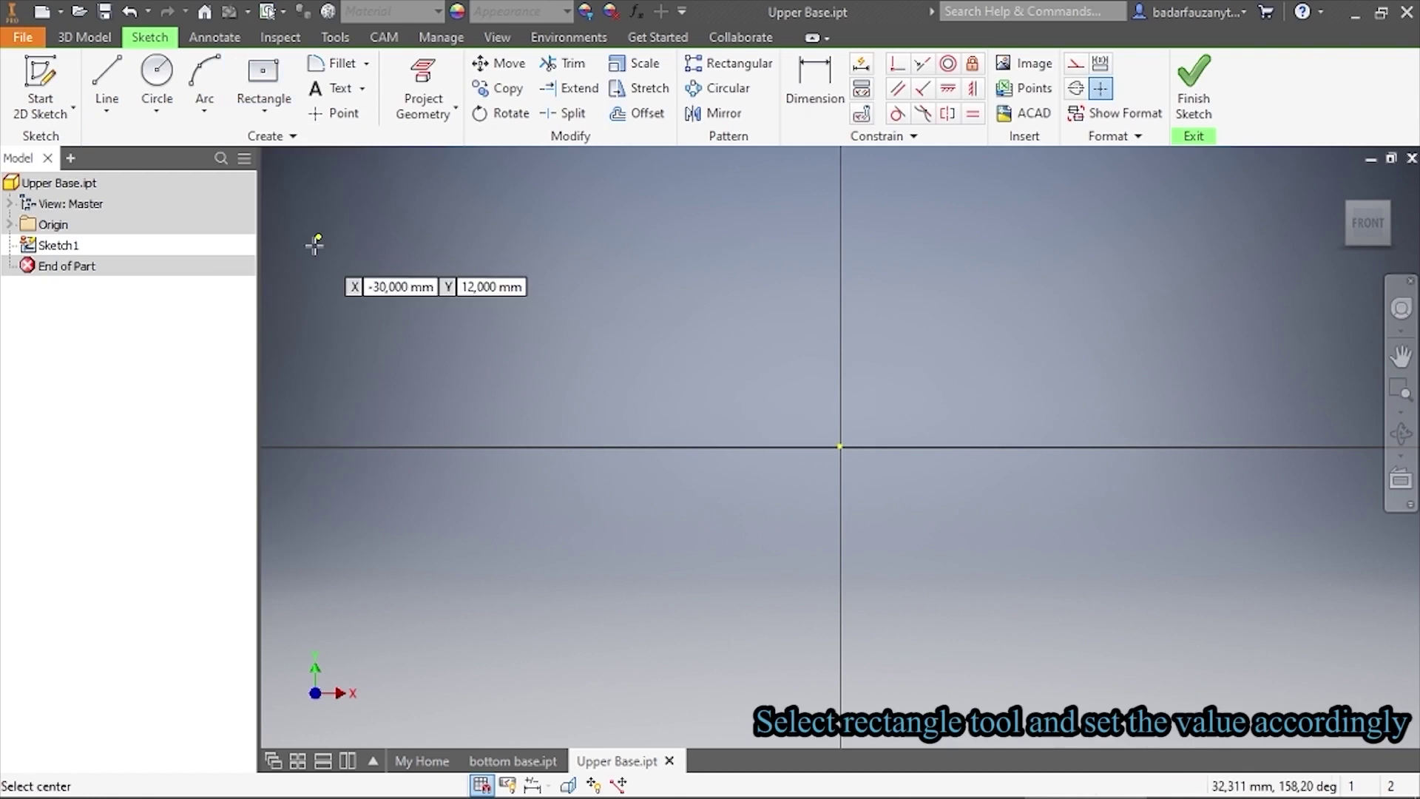
{"action": "left_click", "coordinate": [839, 446]}
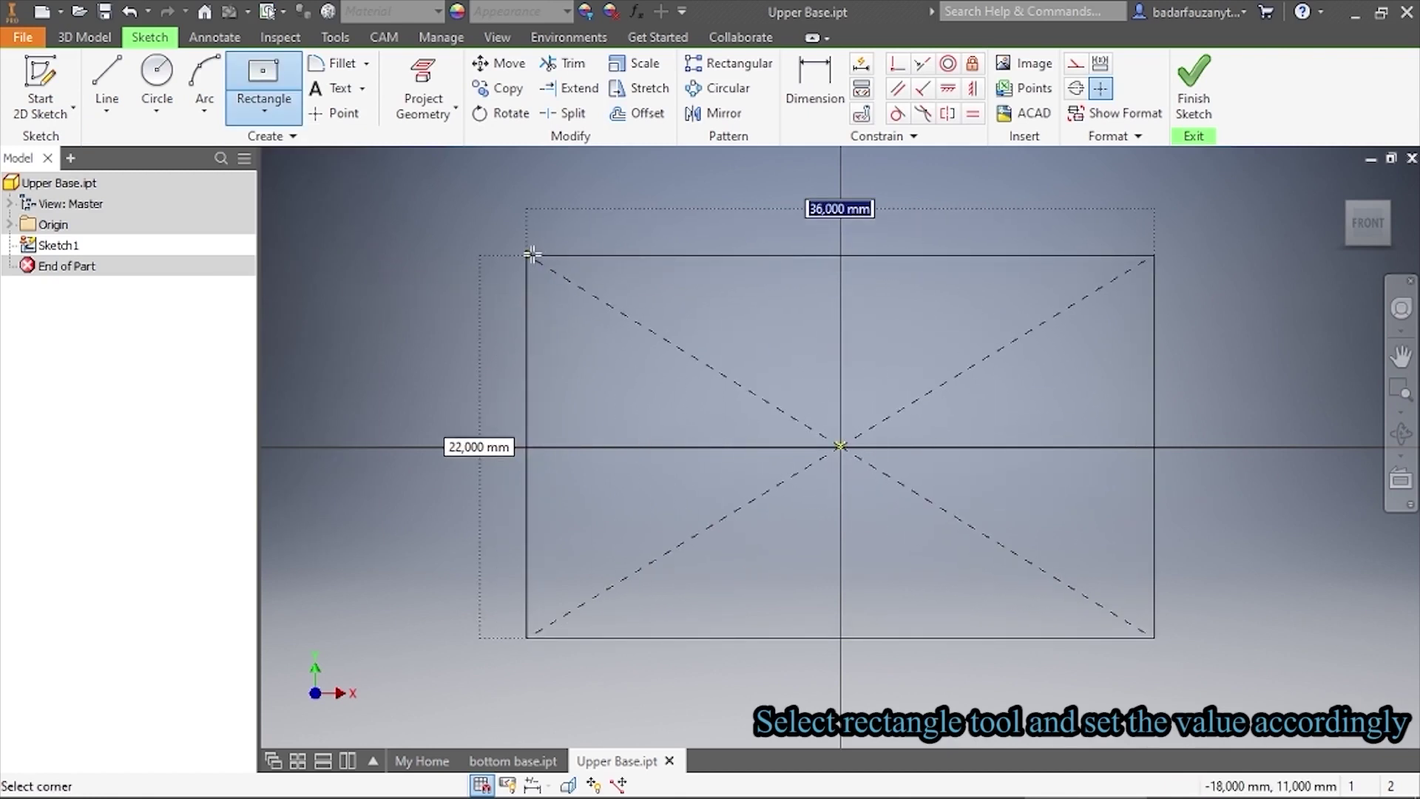
{"action": "left_click", "coordinate": [596, 220]}
{"action": "right_click", "coordinate": [597, 219]}
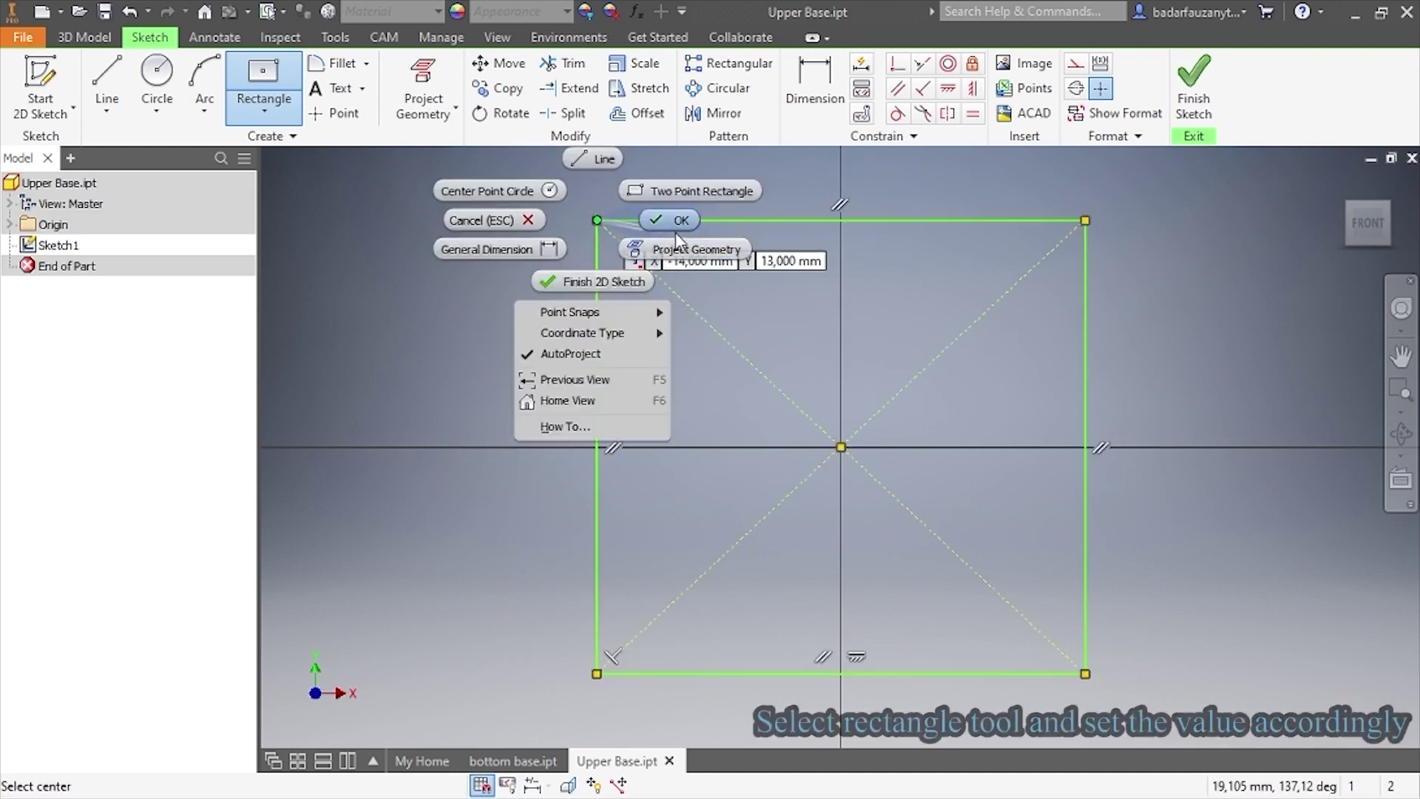
{"action": "left_click", "coordinate": [674, 230]}
Dimension the rectangle's width along its top edge as 200 mm
{"action": "scroll", "coordinate": [889, 340], "scroll_direction": "up", "scroll_amount": 3}
{"action": "middle_click_drag", "start_coordinate": [889, 340], "coordinate": [843, 399]}
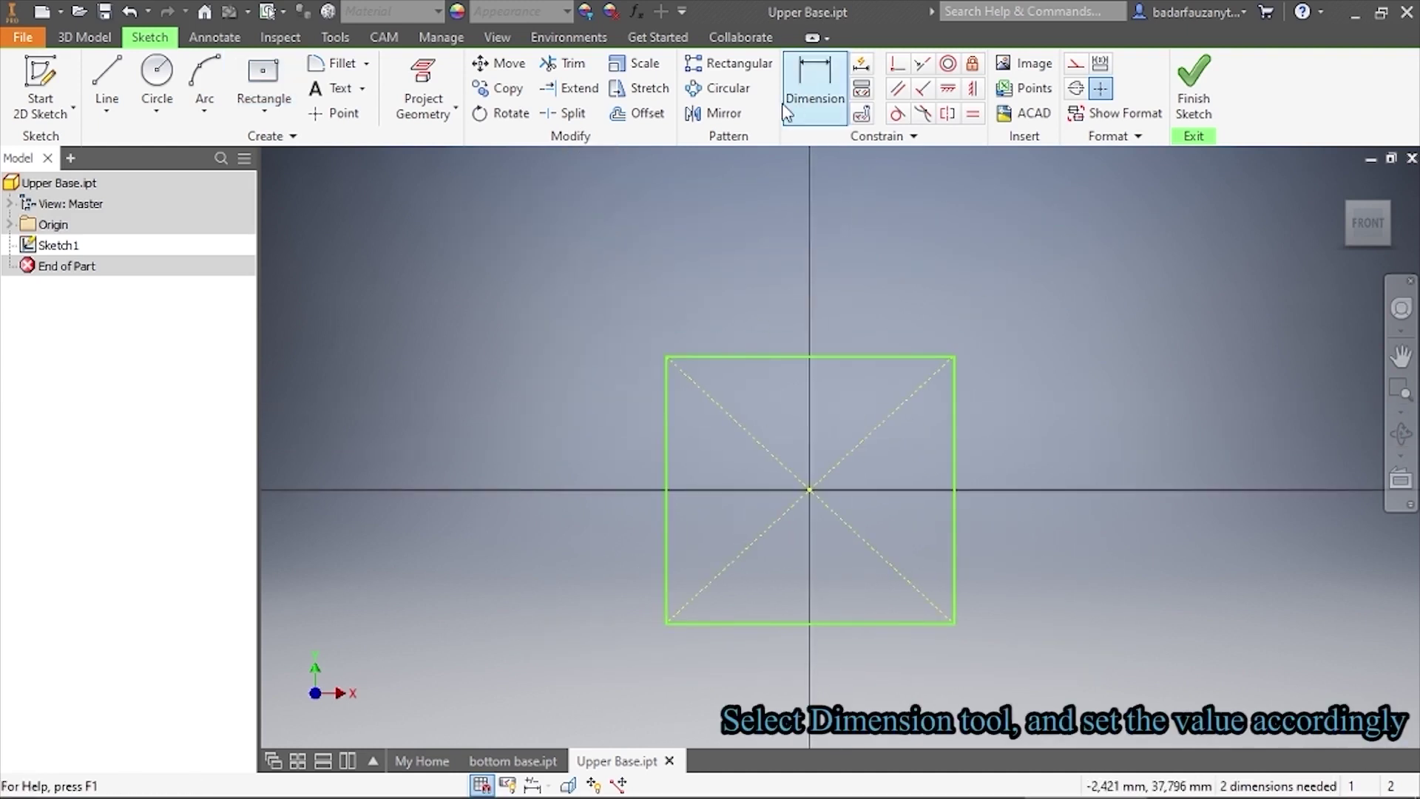
{"action": "left_click", "coordinate": [808, 101]}
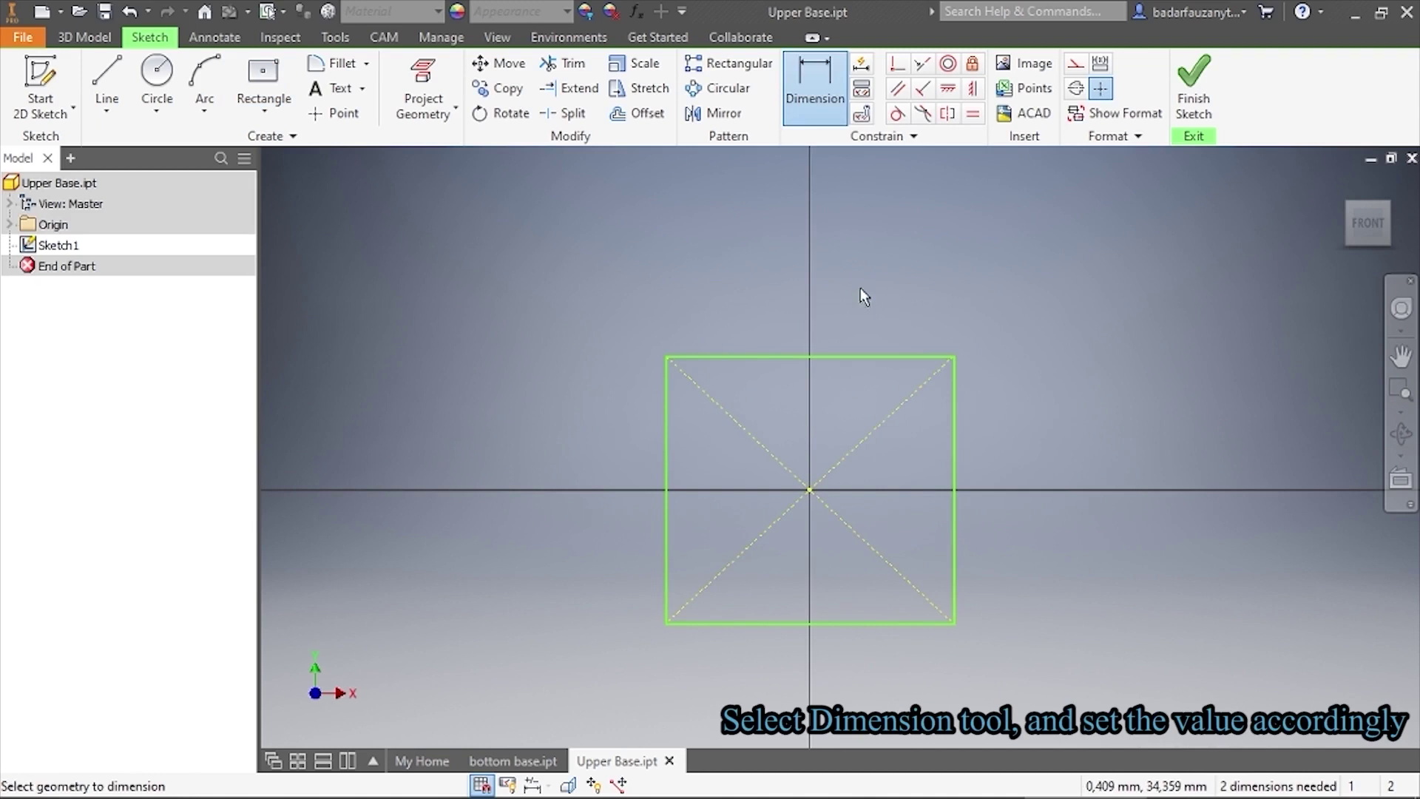
{"action": "left_click", "coordinate": [860, 358]}
{"action": "left_click", "coordinate": [813, 288]}
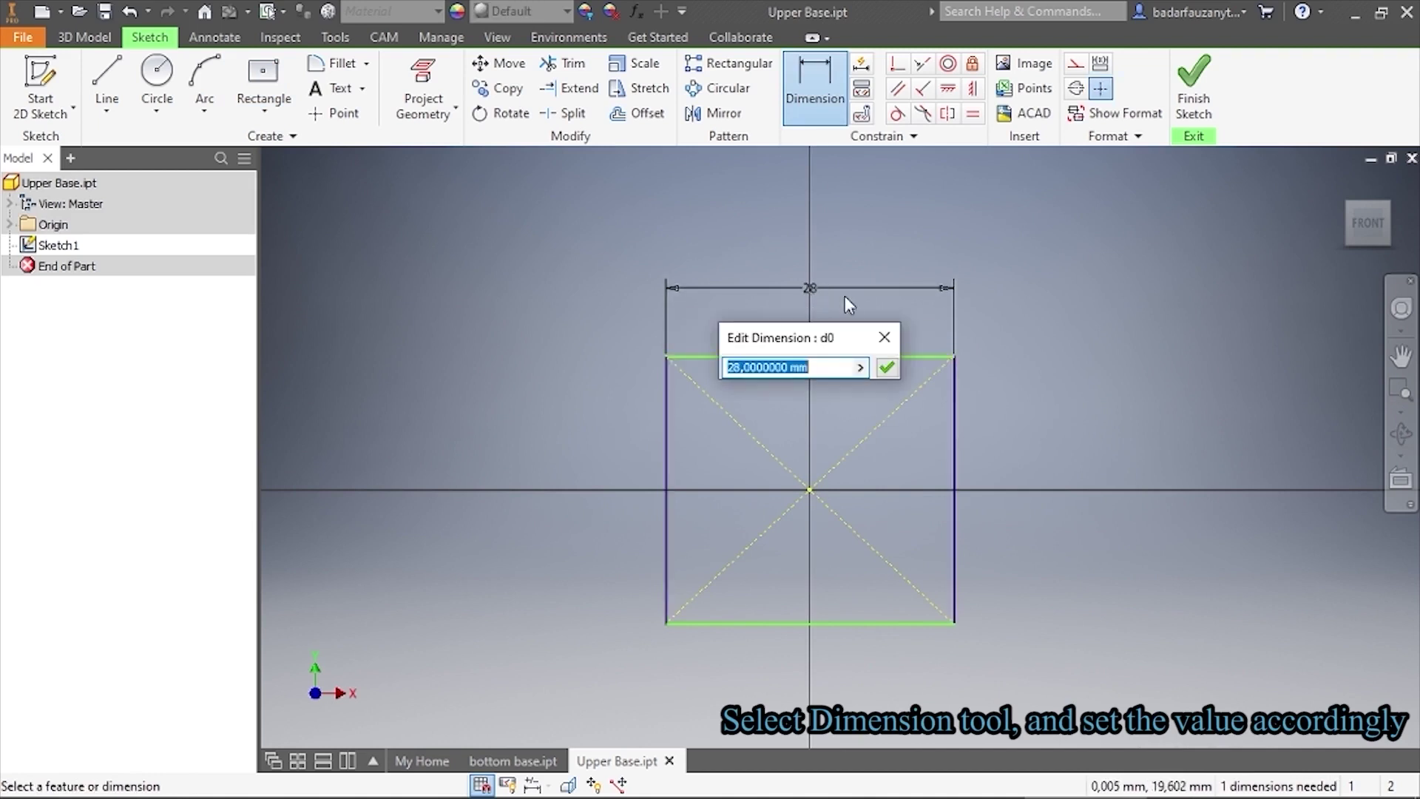
{"action": "type", "text": "40"}
{"action": "key", "text": "Return"}
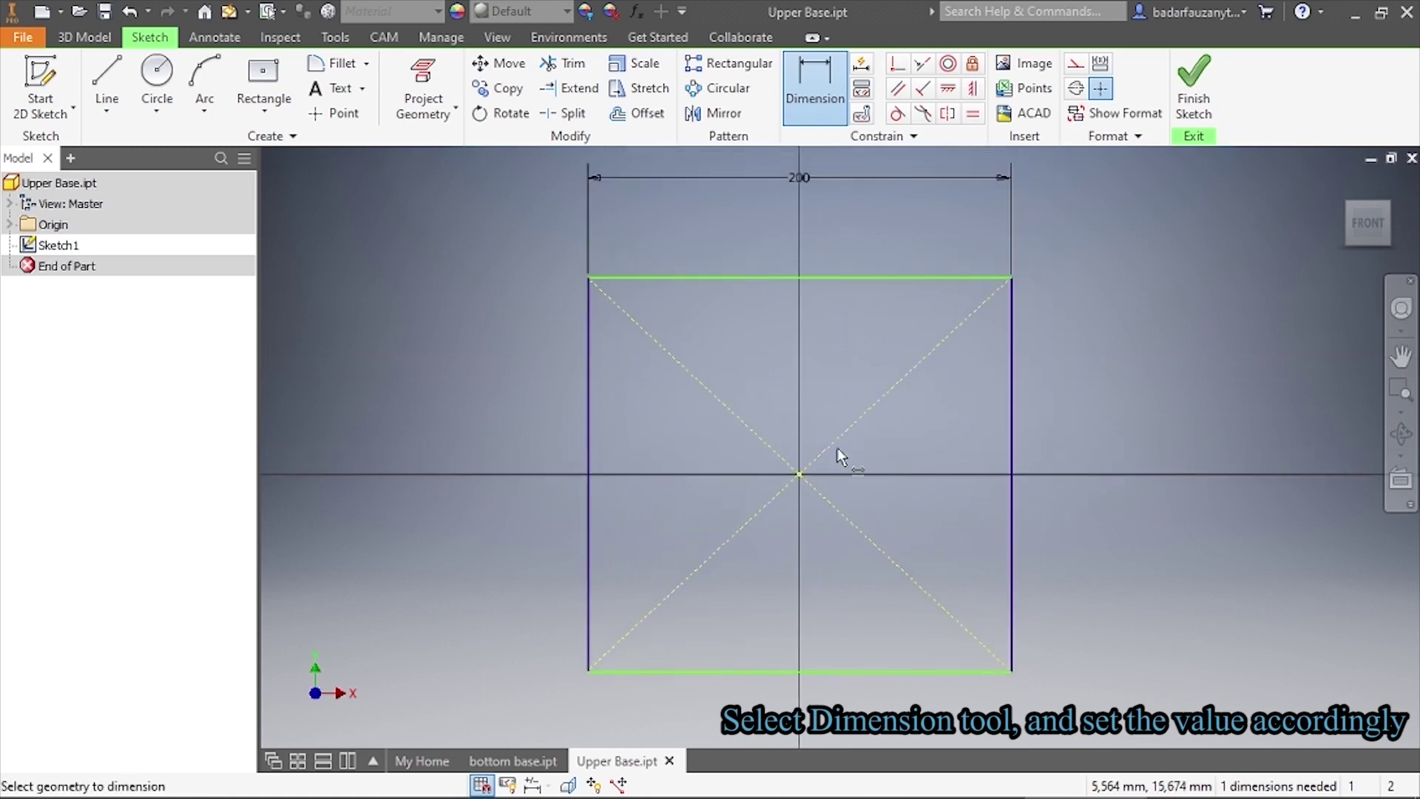
Dimension the rectangle's height along its right edge as 200 mm
{"action": "left_click", "coordinate": [1012, 412]}
{"action": "left_click", "coordinate": [1076, 446]}
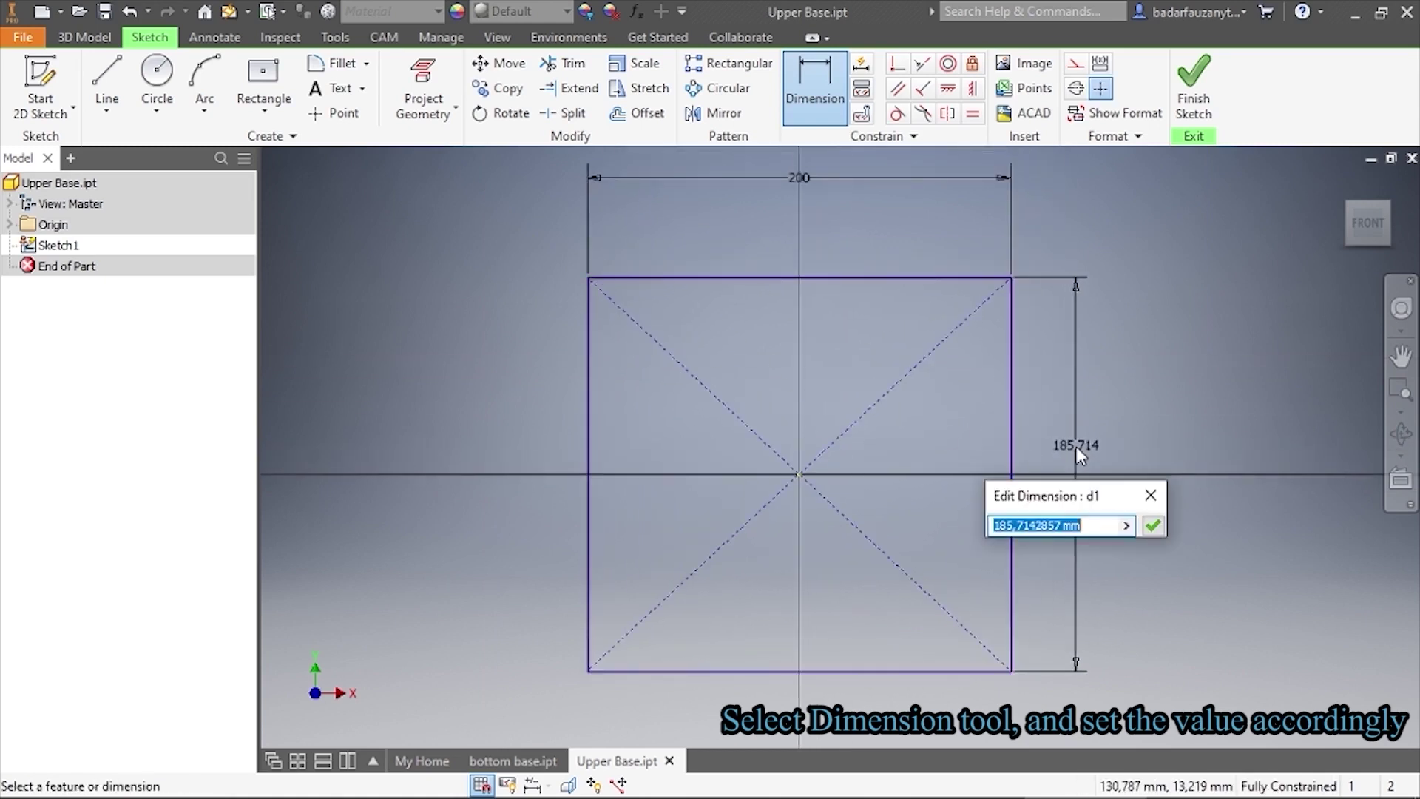
{"action": "type", "text": "200"}
{"action": "key", "text": "Return"}
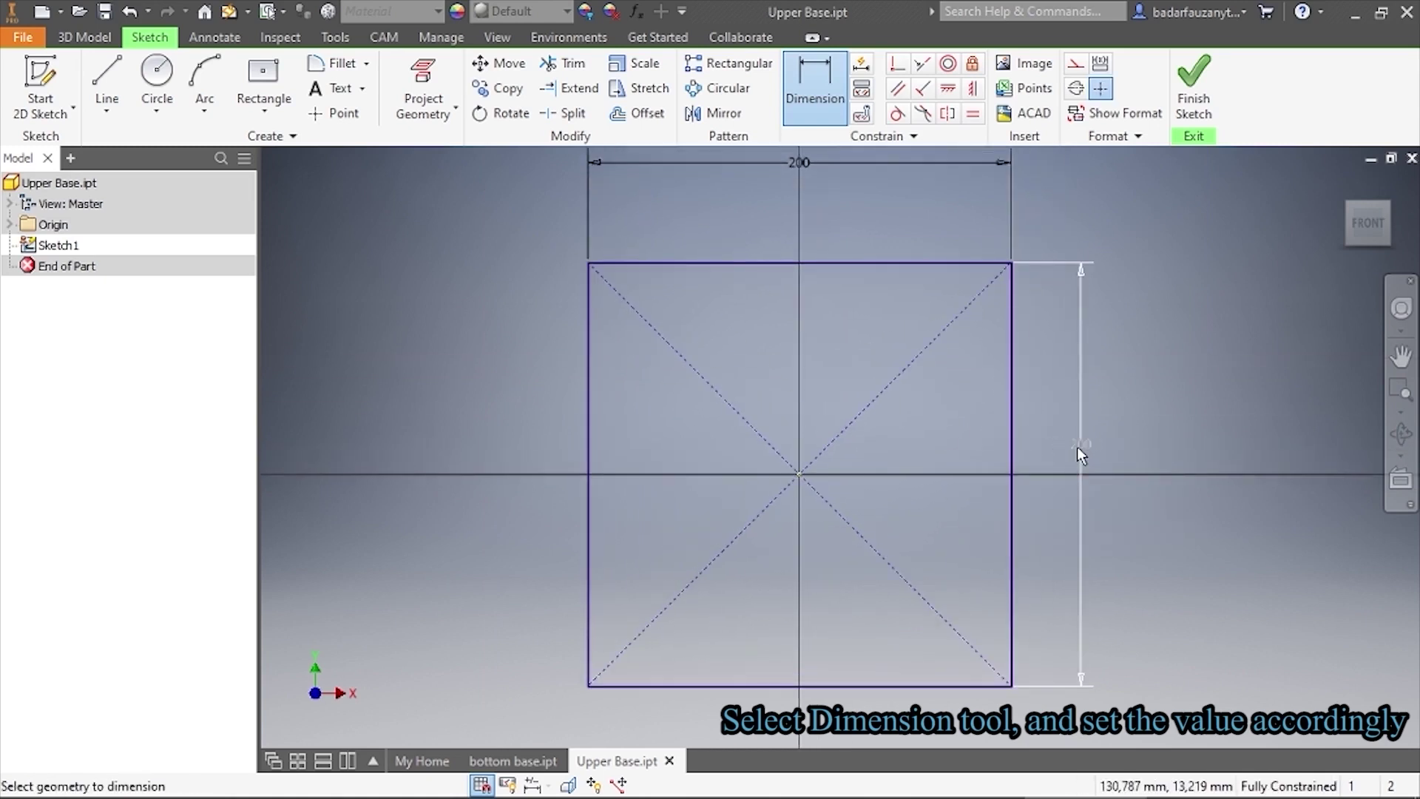
{"action": "right_click", "coordinate": [1137, 413]}
{"action": "left_click", "coordinate": [1218, 406]}
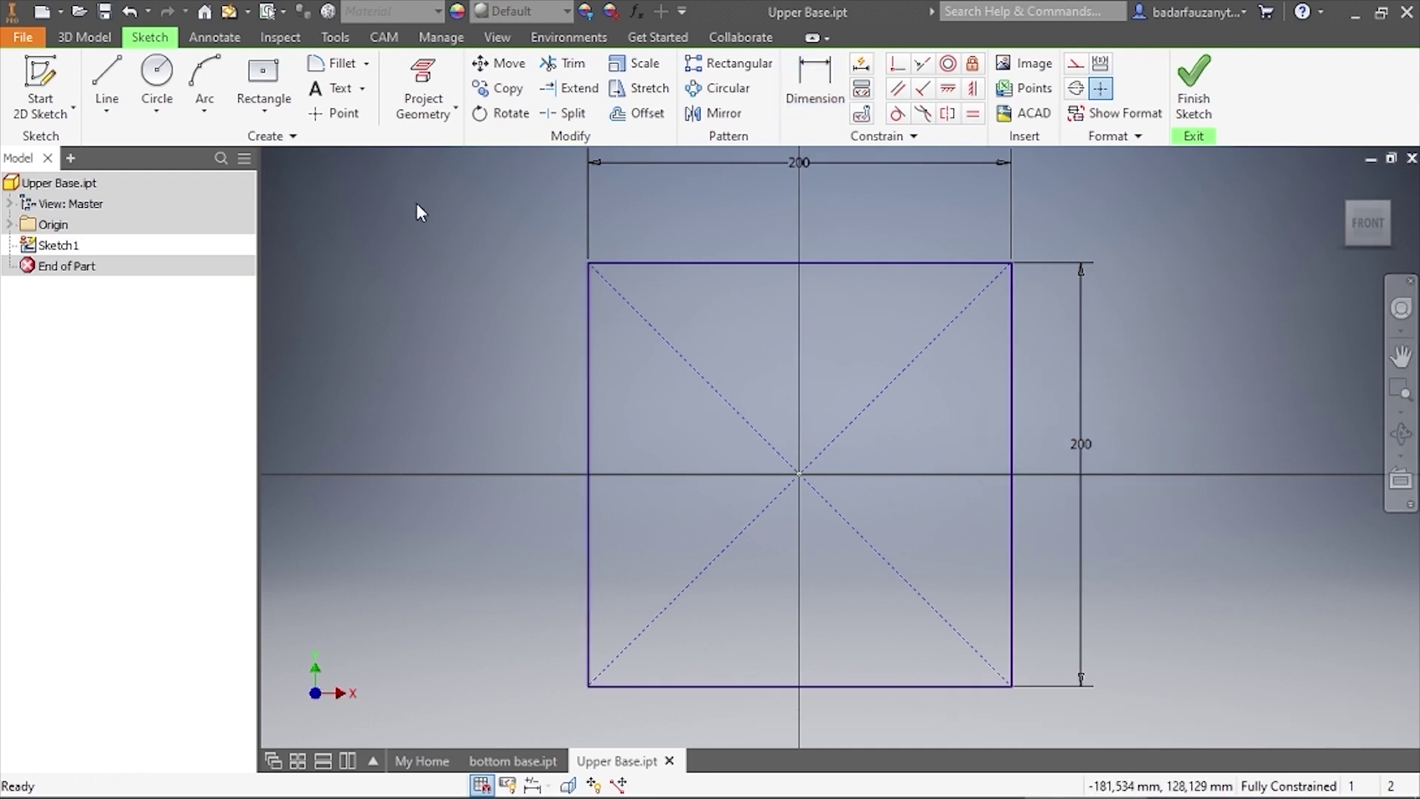
Sketch two inward-leaning lines from the square's bottom corners up to its top edge, at about 77 and 78 degrees to the bottom edge
{"action": "left_click", "coordinate": [105, 85]}
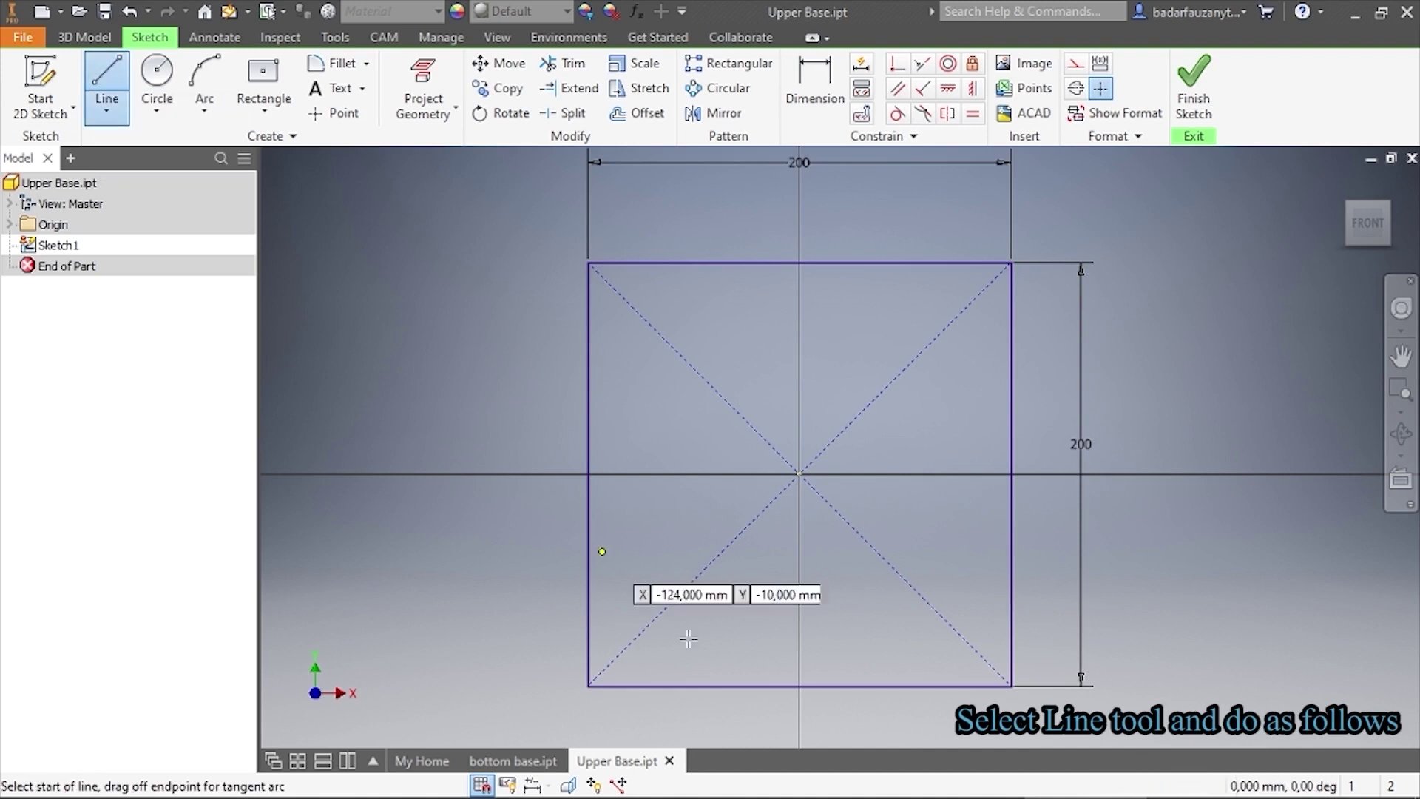
{"action": "left_click", "coordinate": [588, 686]}
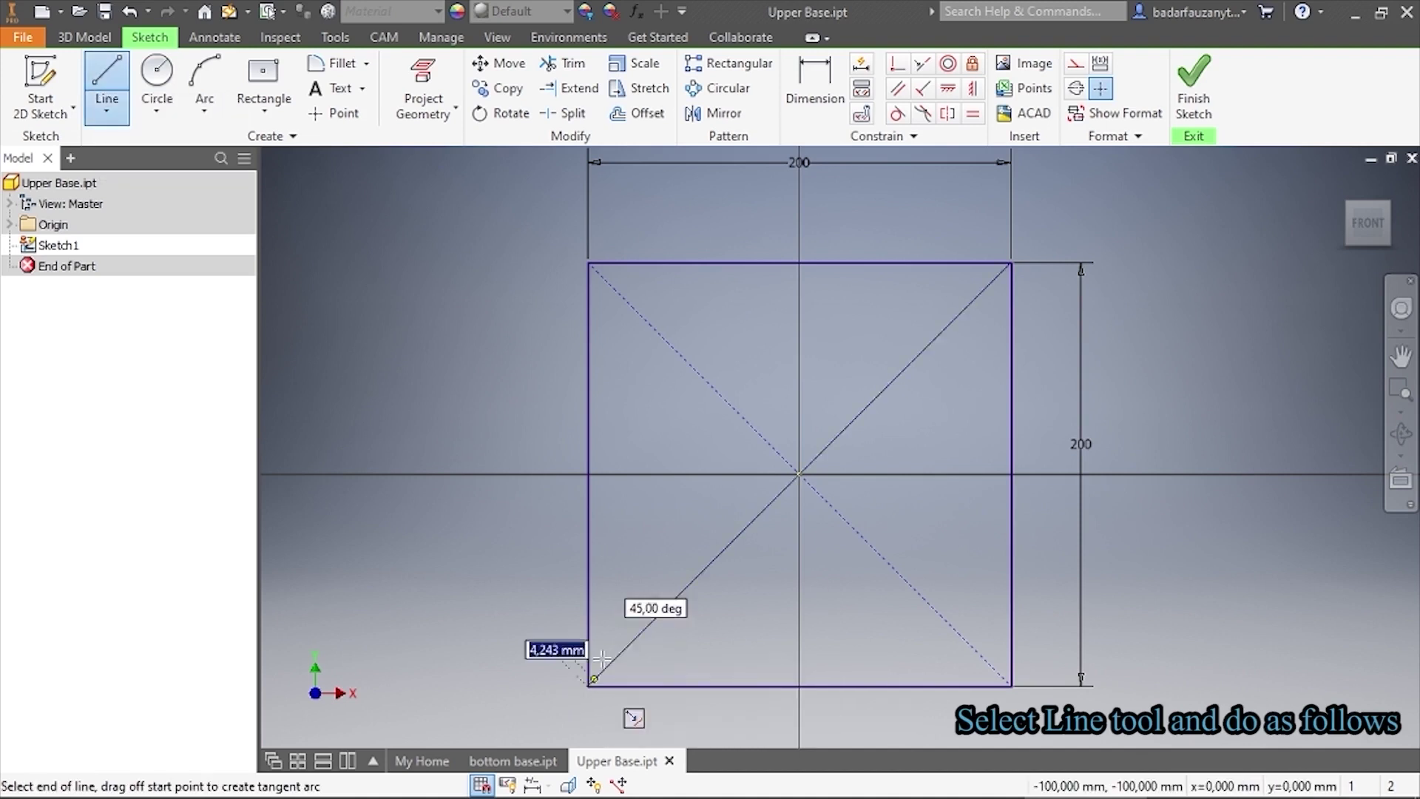
{"action": "left_click", "coordinate": [683, 263]}
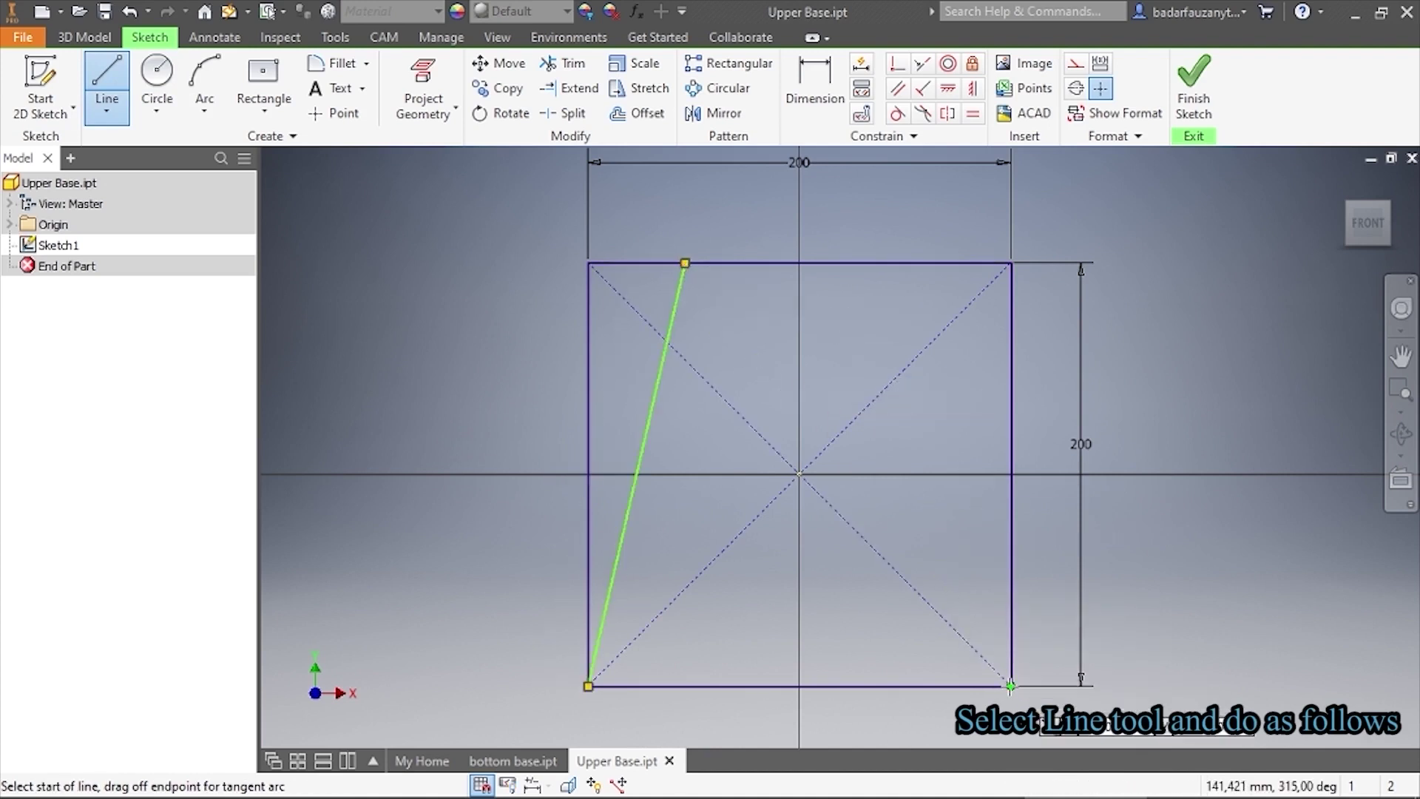
{"action": "left_click", "coordinate": [1010, 685]}
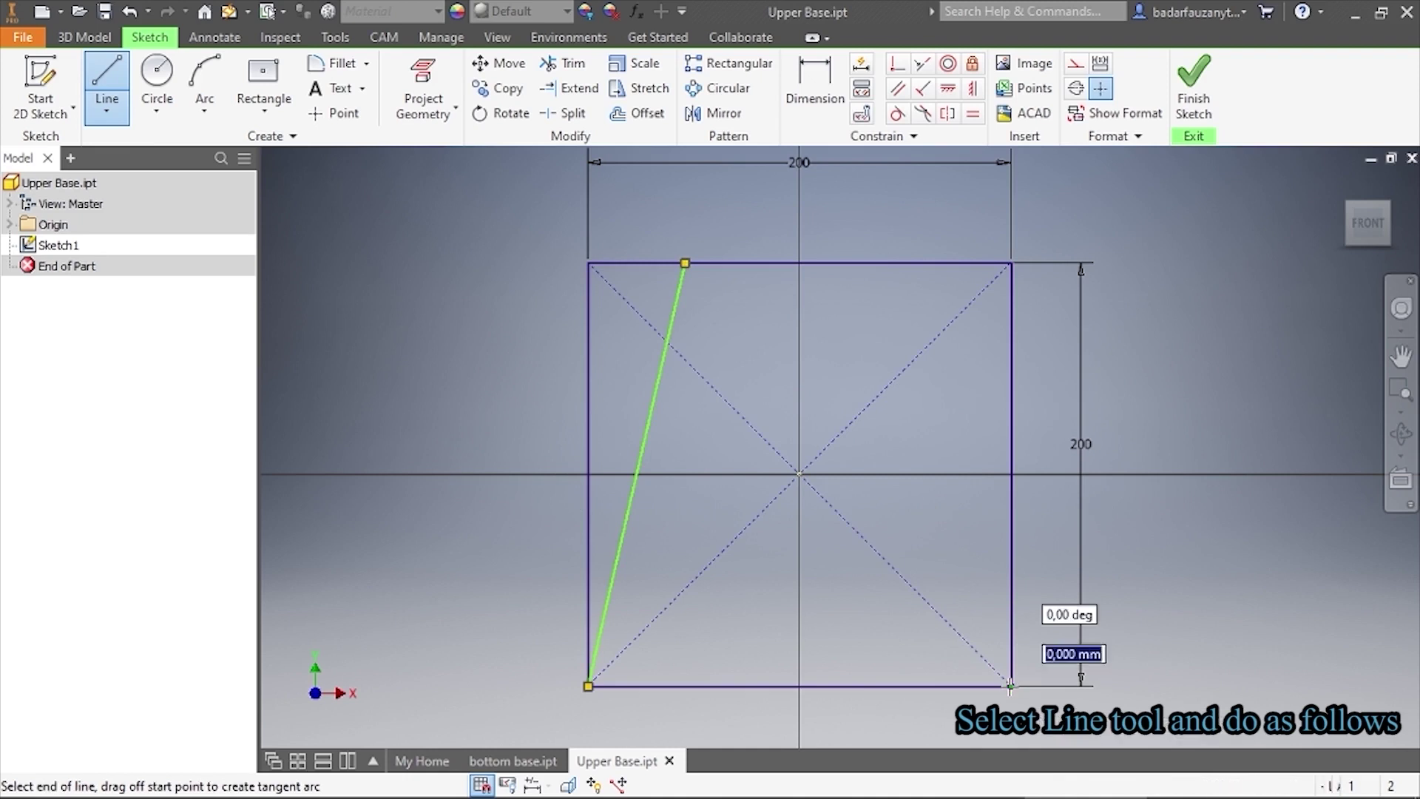
{"action": "left_click", "coordinate": [920, 263]}
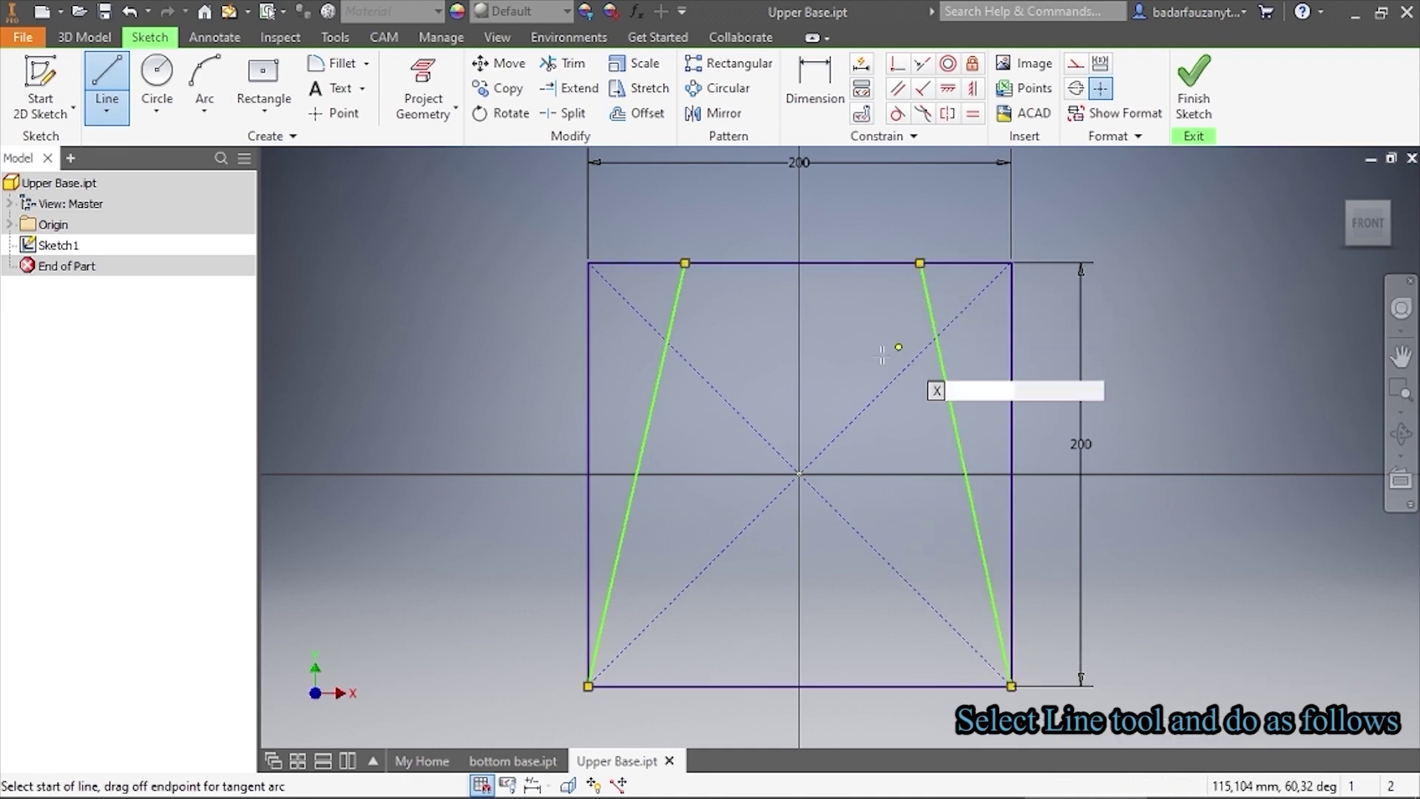
{"action": "right_click", "coordinate": [819, 349]}
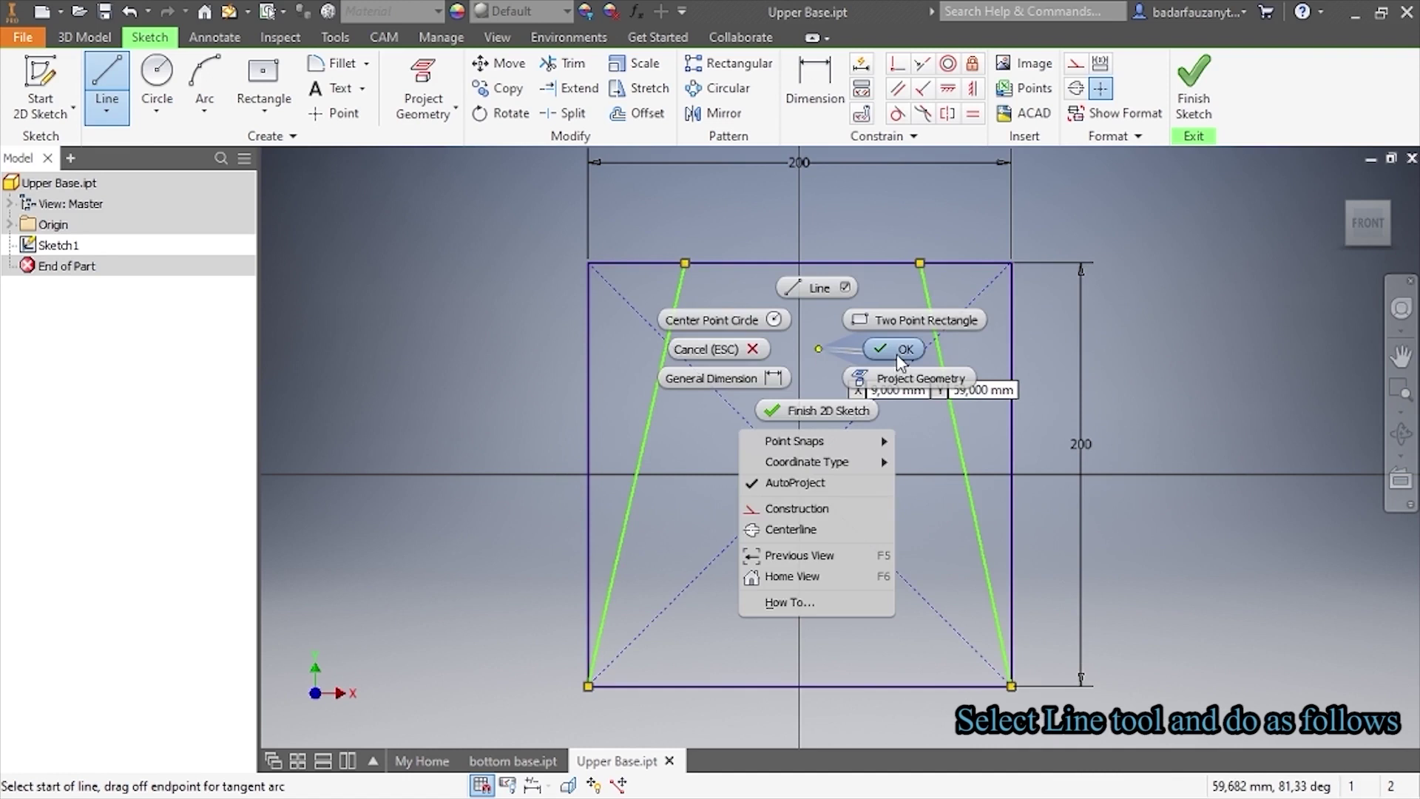
{"action": "left_click", "coordinate": [896, 354]}
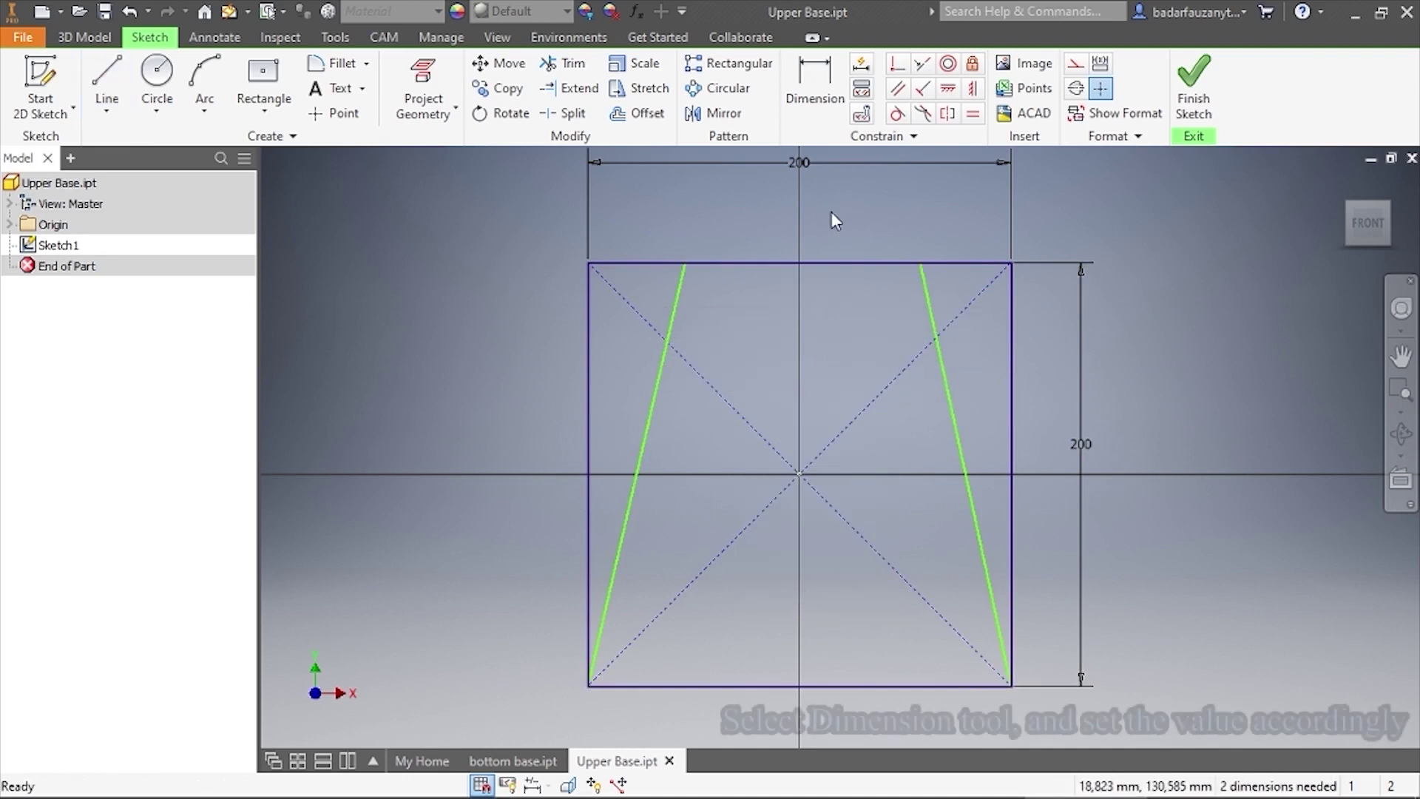
Dimension the angle between the left slanted line and the bottom edge as 80 degrees
{"action": "left_click", "coordinate": [826, 92]}
{"action": "left_click", "coordinate": [612, 589]}
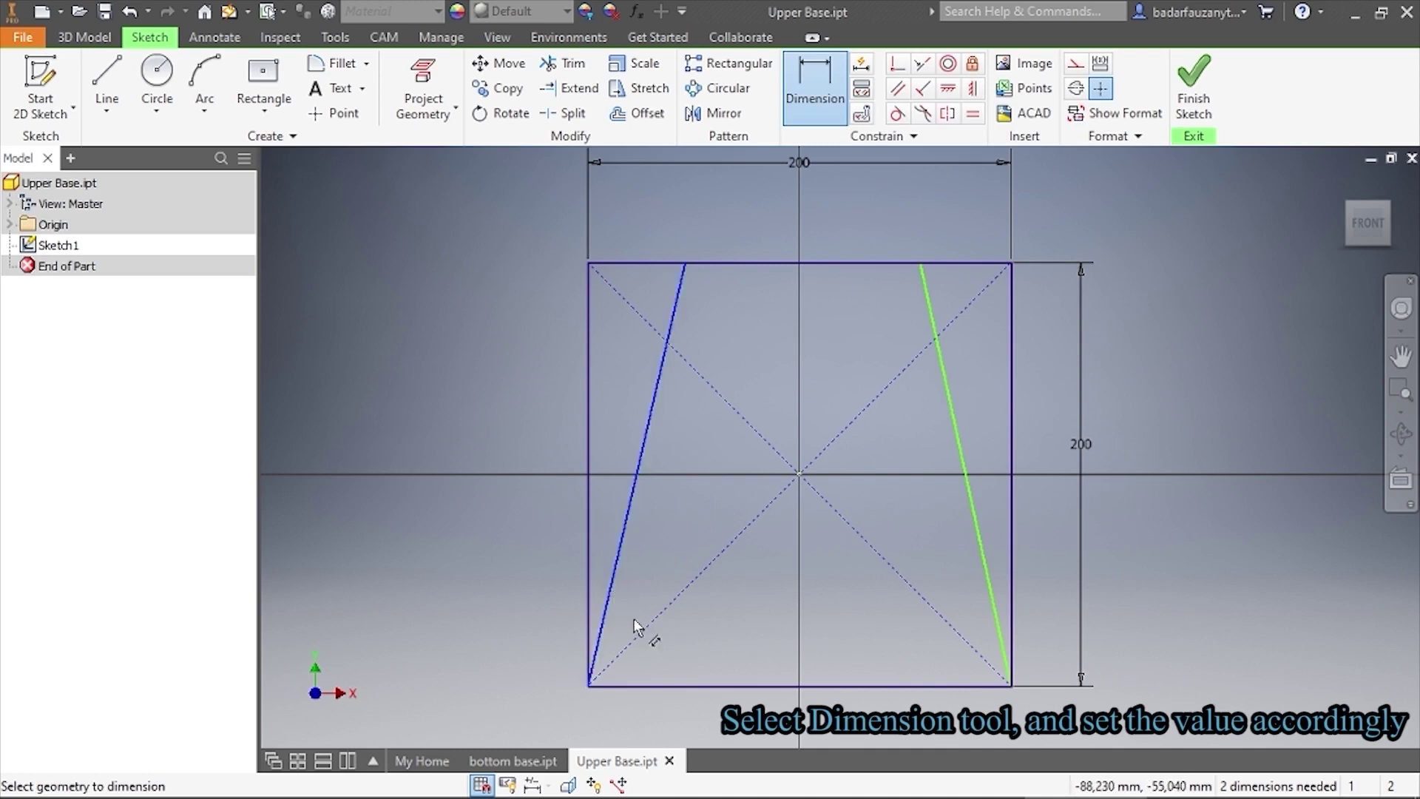
{"action": "left_click", "coordinate": [673, 685]}
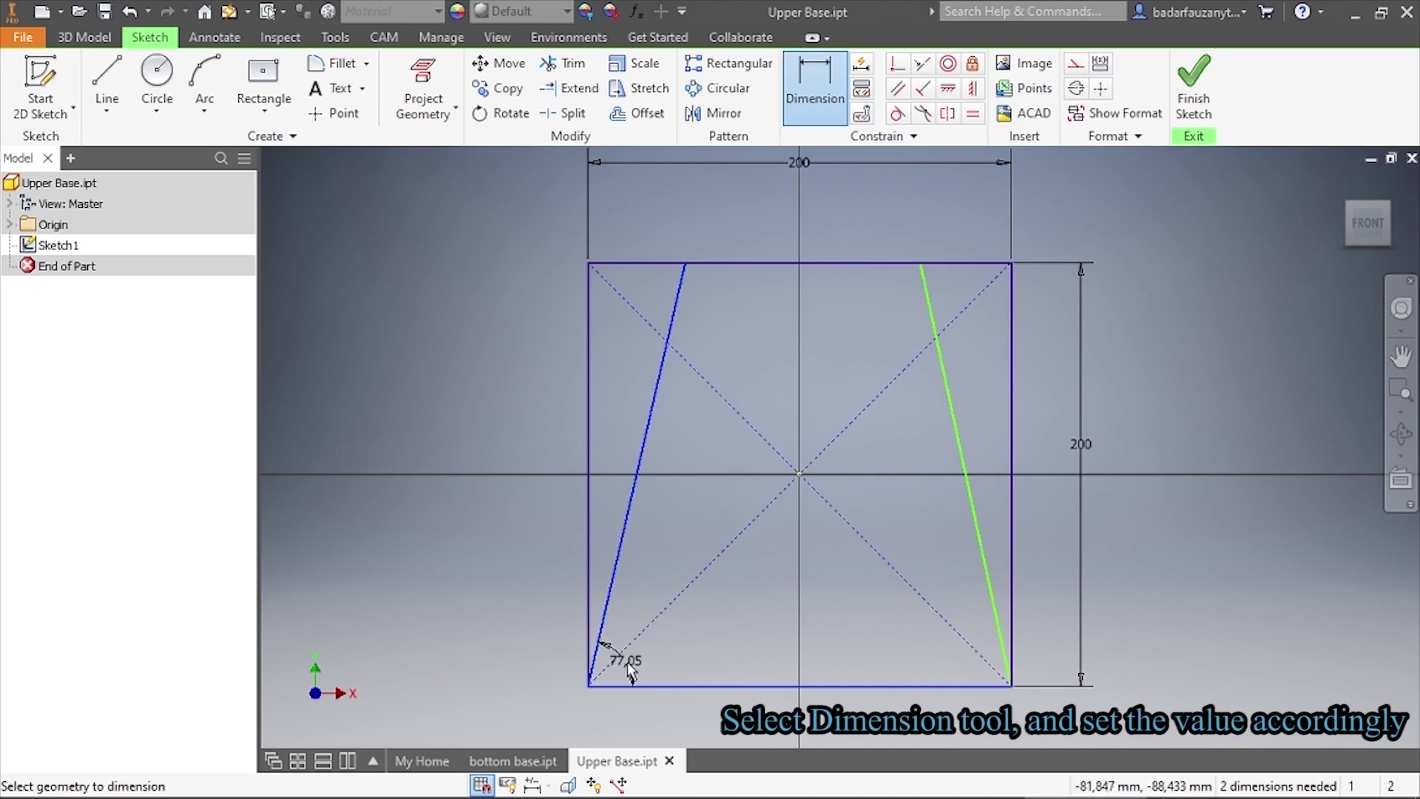
{"action": "left_click", "coordinate": [627, 664]}
{"action": "type", "text": "80"}
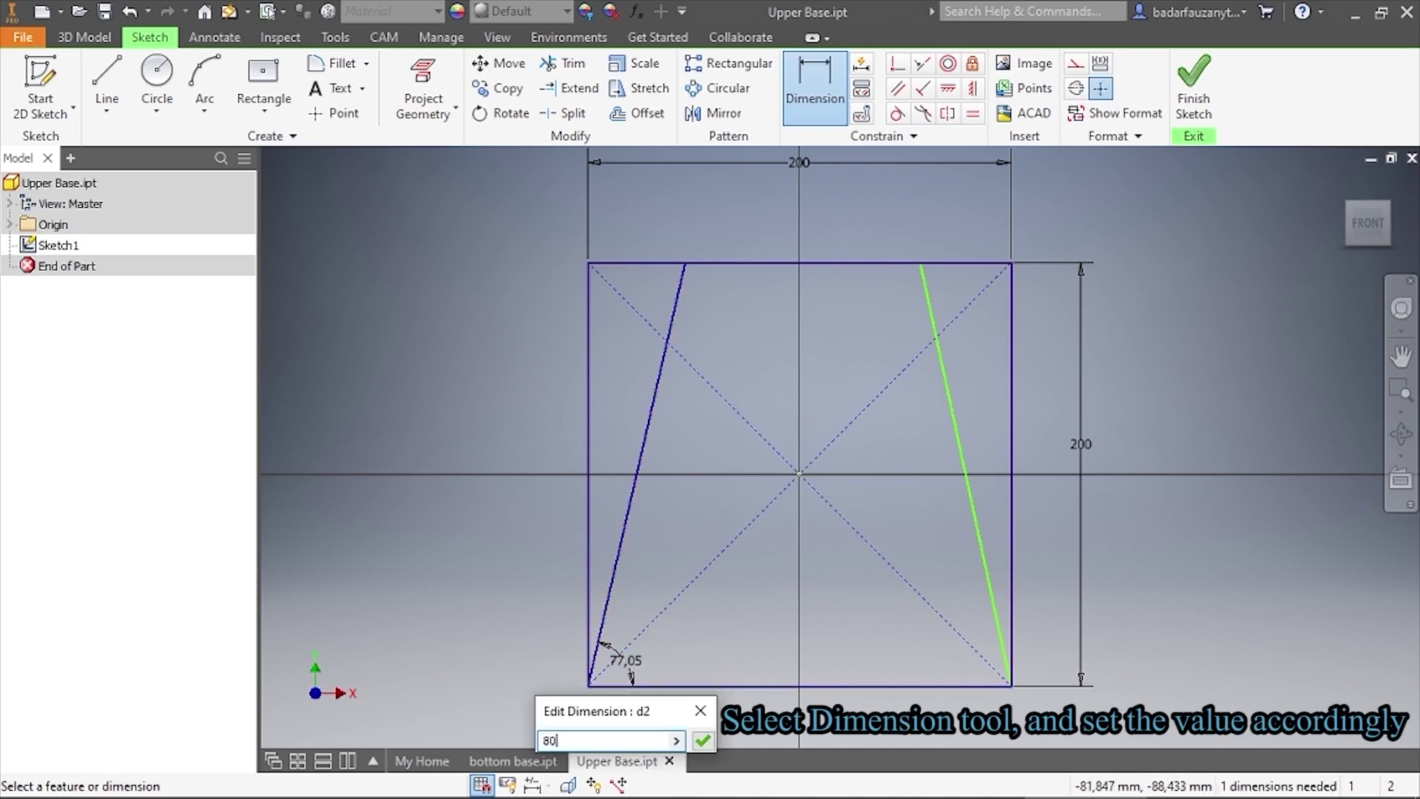
{"action": "key", "text": "Return"}
Dimension the angle between the right slanted line and the bottom edge as 80 degrees, and end dimensioning
{"action": "left_click", "coordinate": [993, 618]}
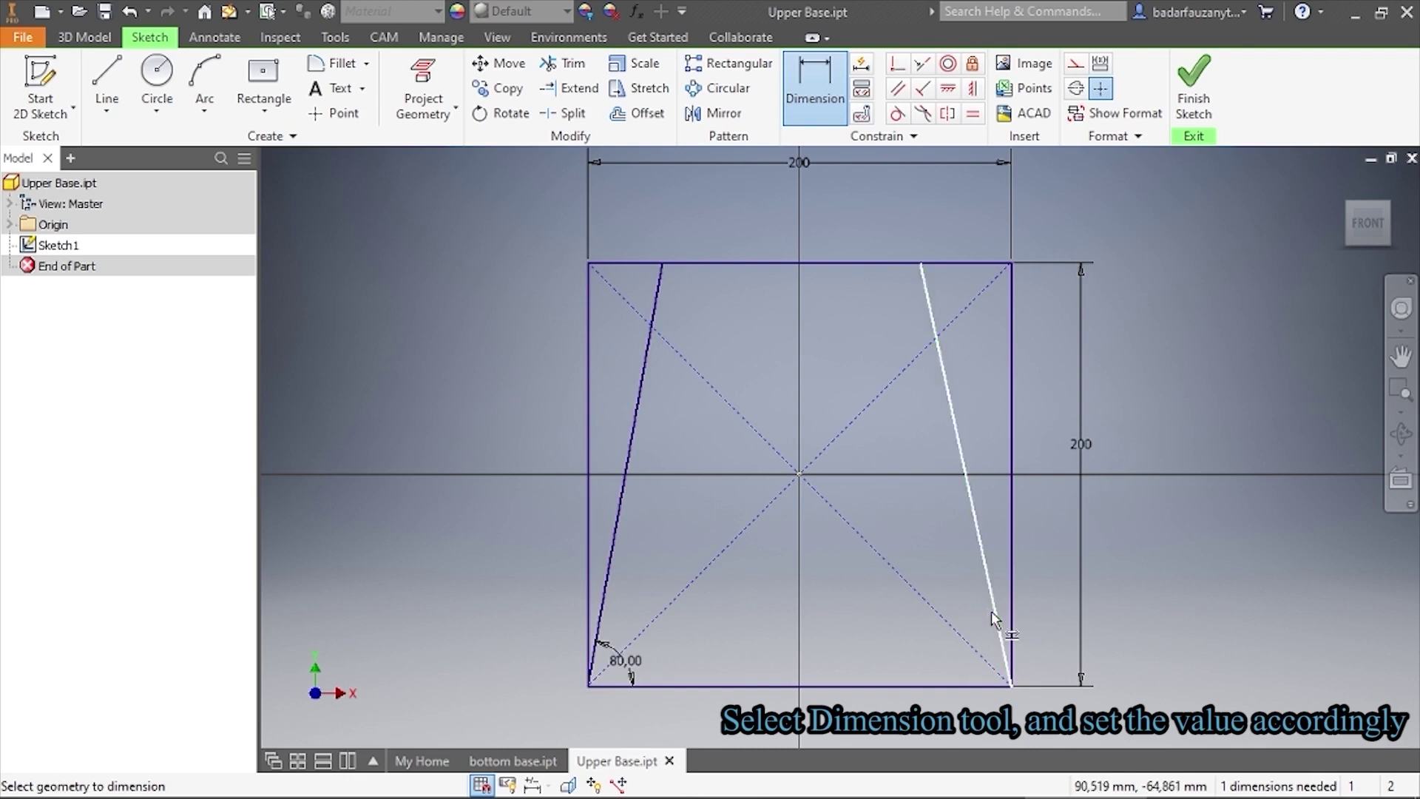
{"action": "left_click", "coordinate": [956, 685]}
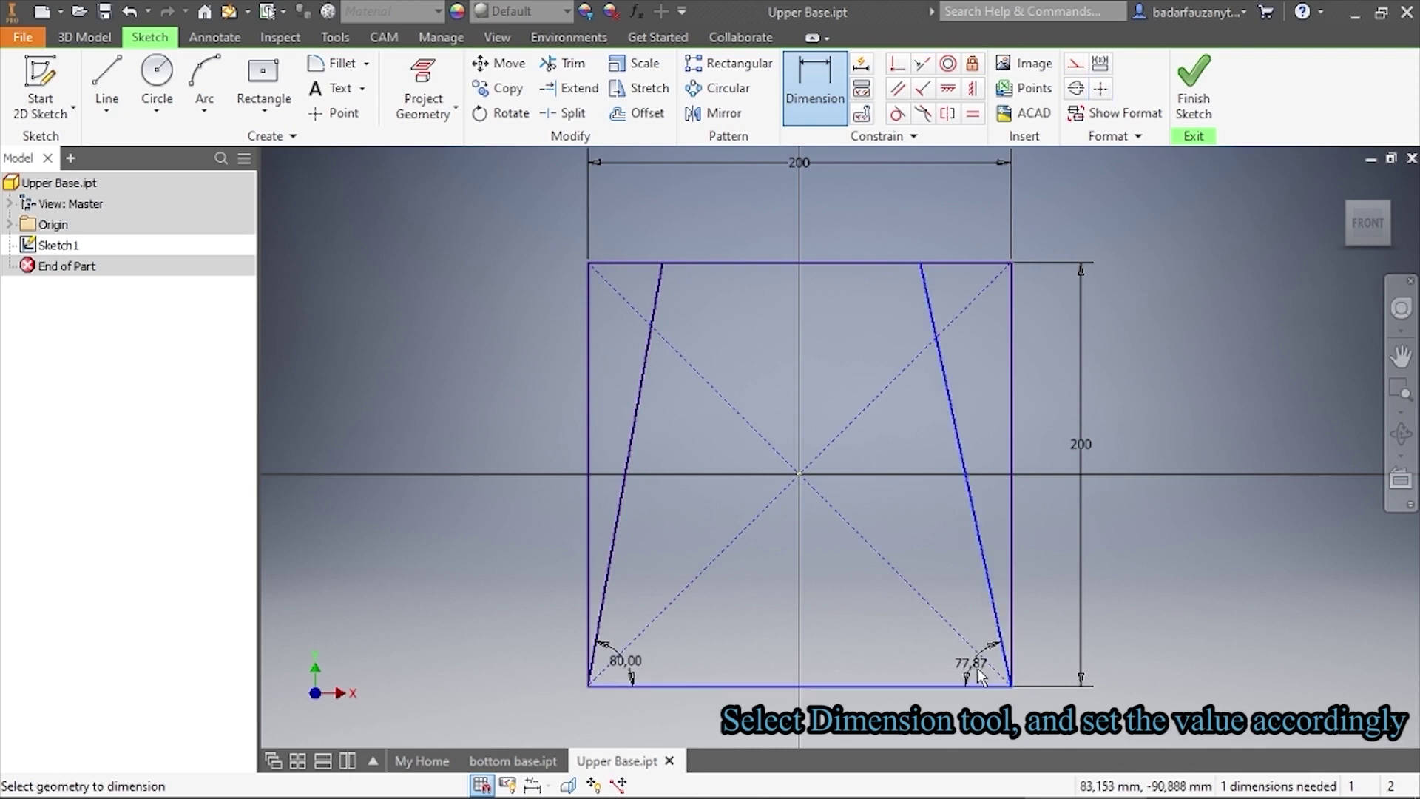
{"action": "left_click", "coordinate": [979, 671]}
{"action": "type", "text": "80"}
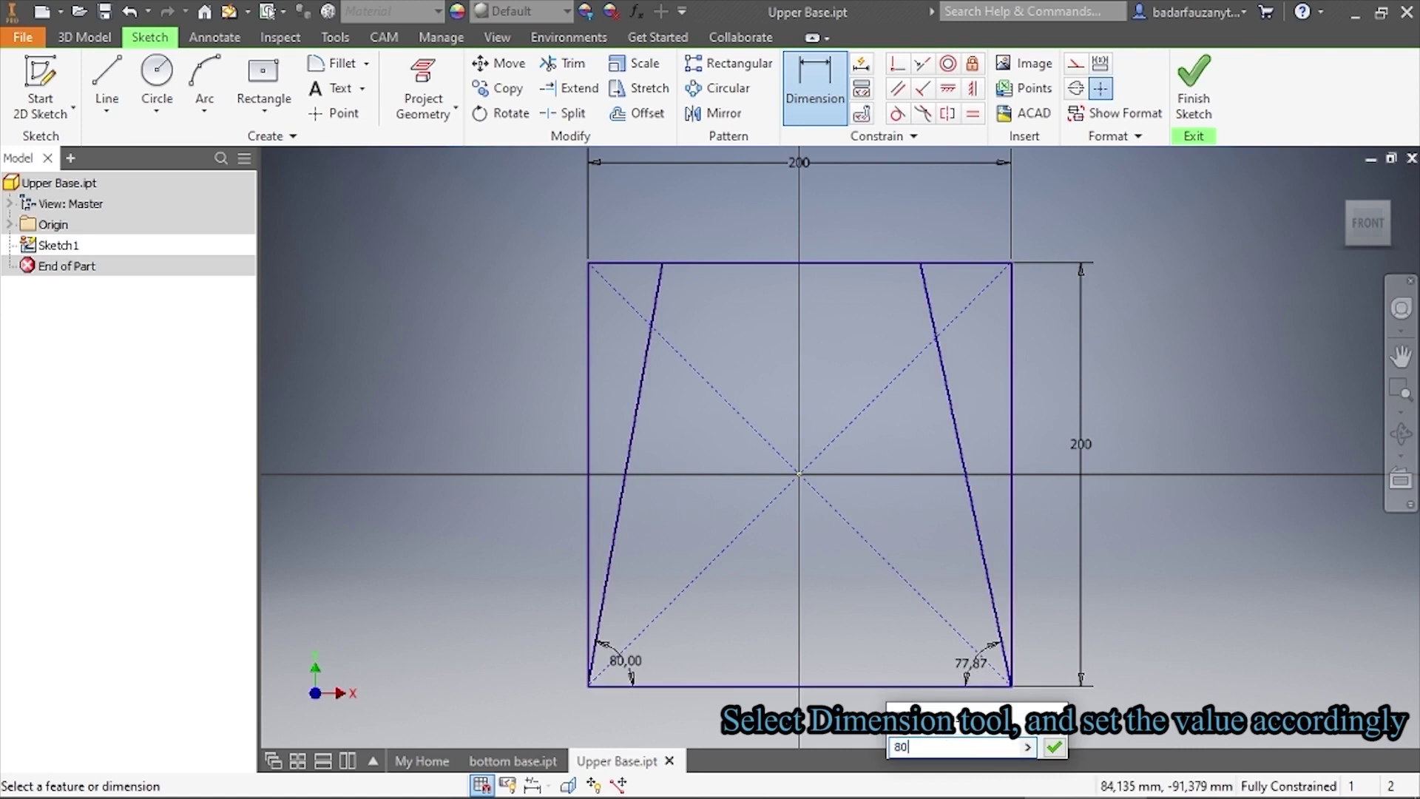
{"action": "key", "text": "Return"}
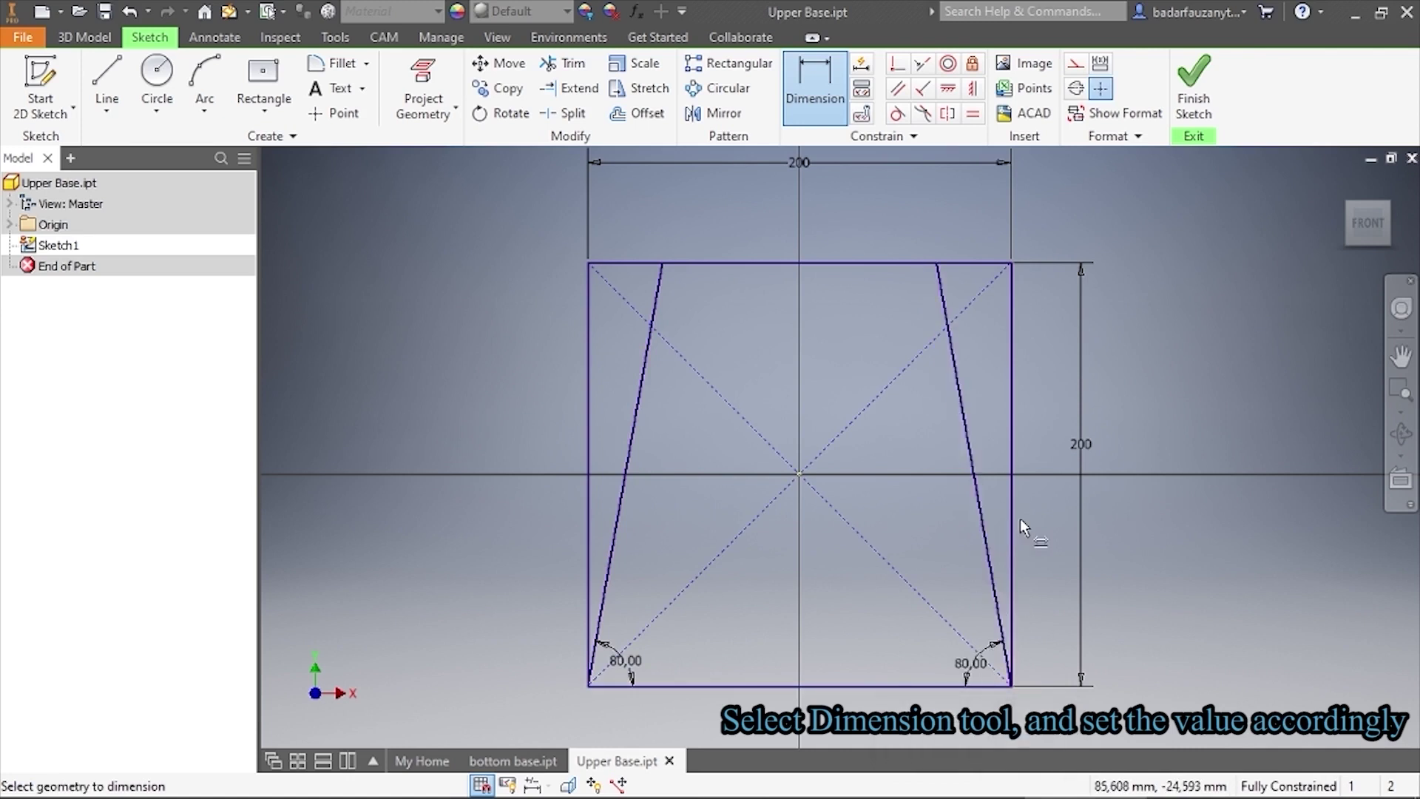
{"action": "right_click", "coordinate": [1147, 402]}
{"action": "left_click", "coordinate": [1190, 401]}
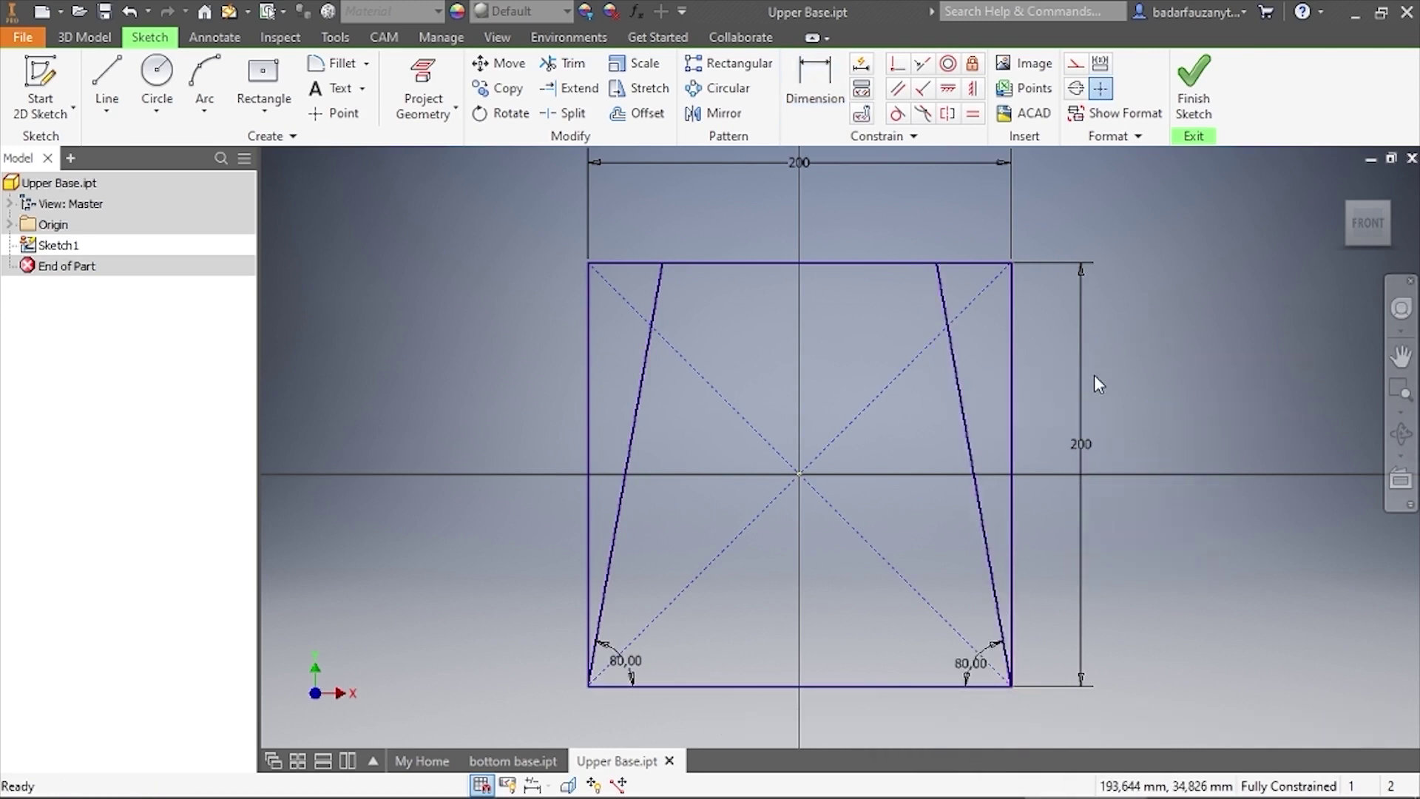
Delete the square's 200 mm width and 200 mm height dimensions
{"action": "right_click", "coordinate": [792, 169]}
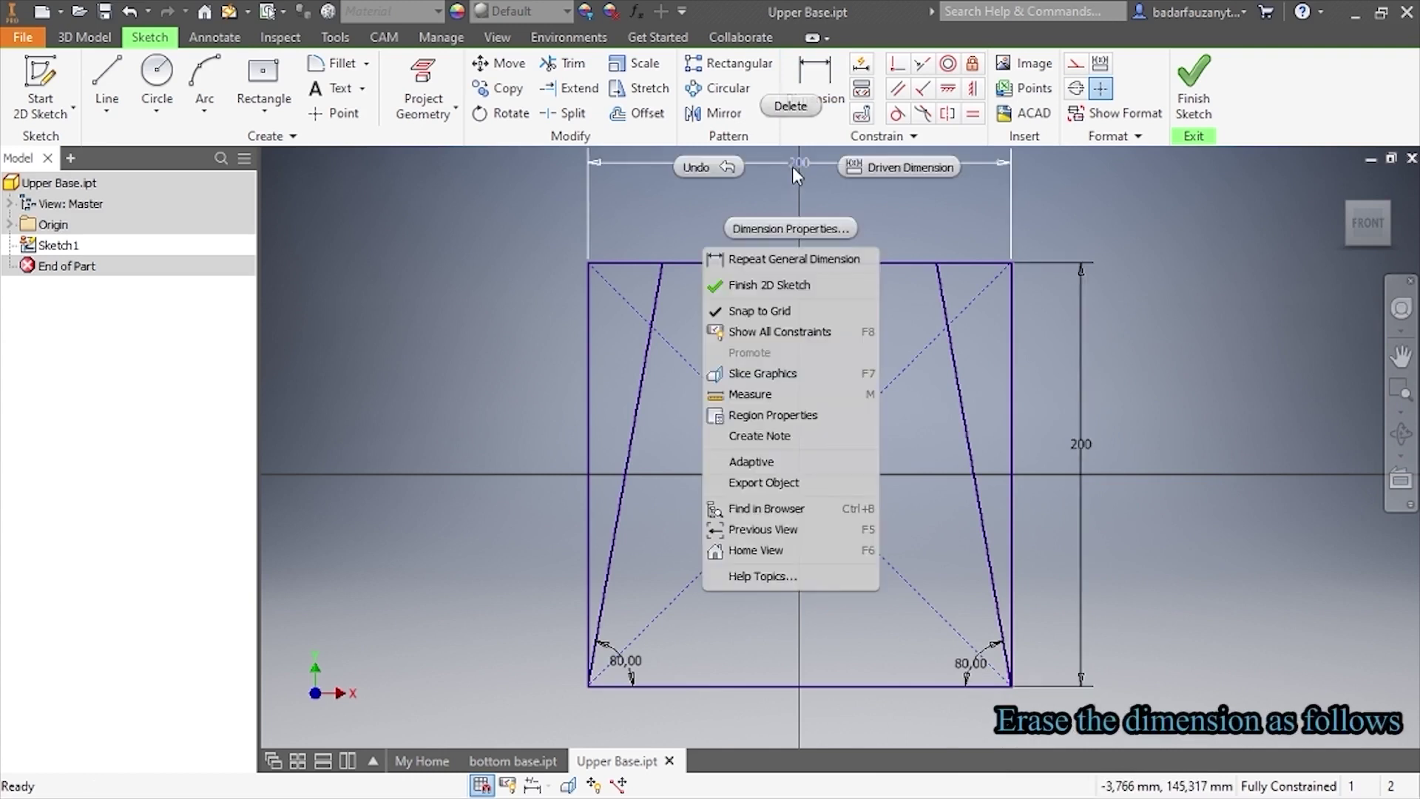
{"action": "left_click", "coordinate": [791, 107]}
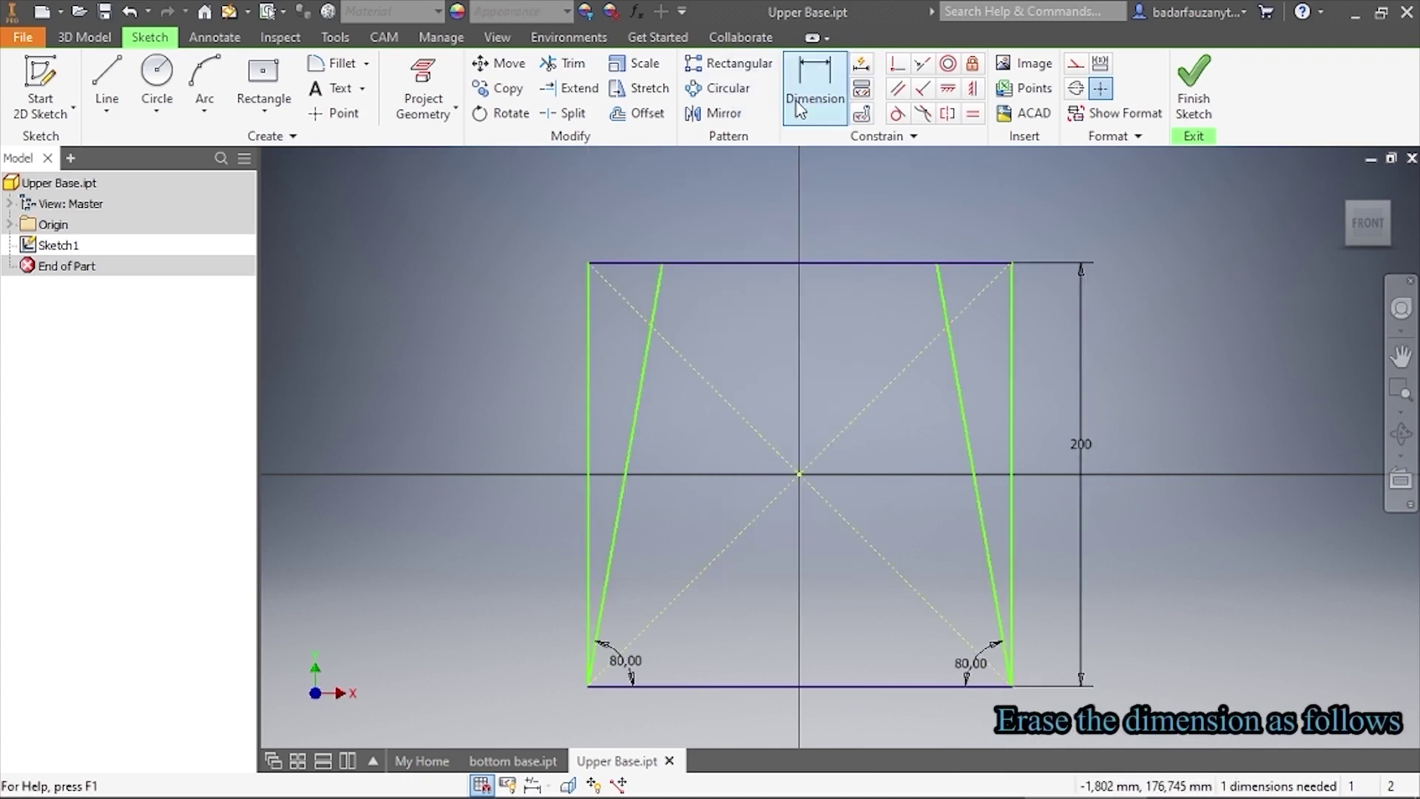
{"action": "right_click", "coordinate": [1081, 419]}
{"action": "left_click", "coordinate": [1081, 304]}
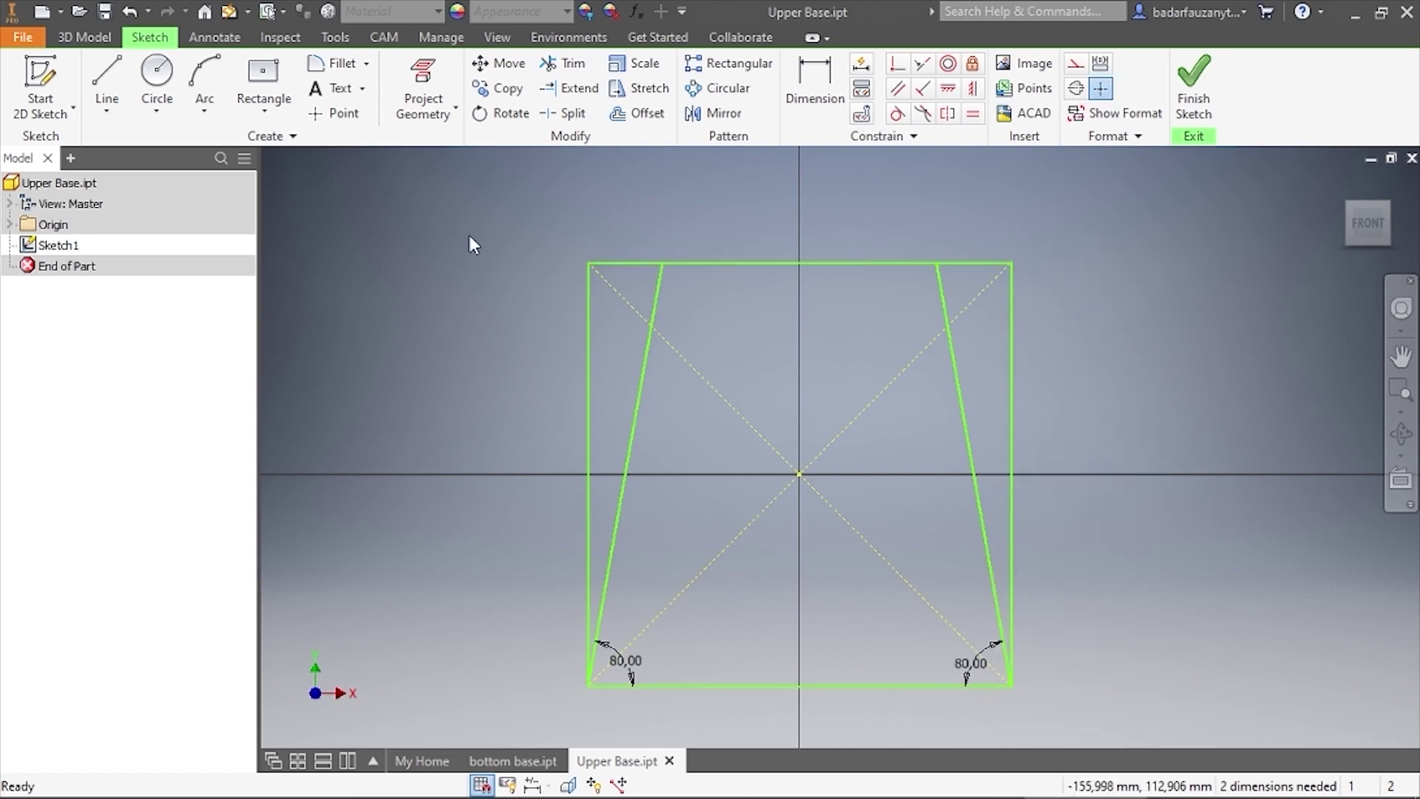
Trim away the square's outer parts beyond both slanted lines to leave a trapezoid outline
{"action": "left_click", "coordinate": [563, 63]}
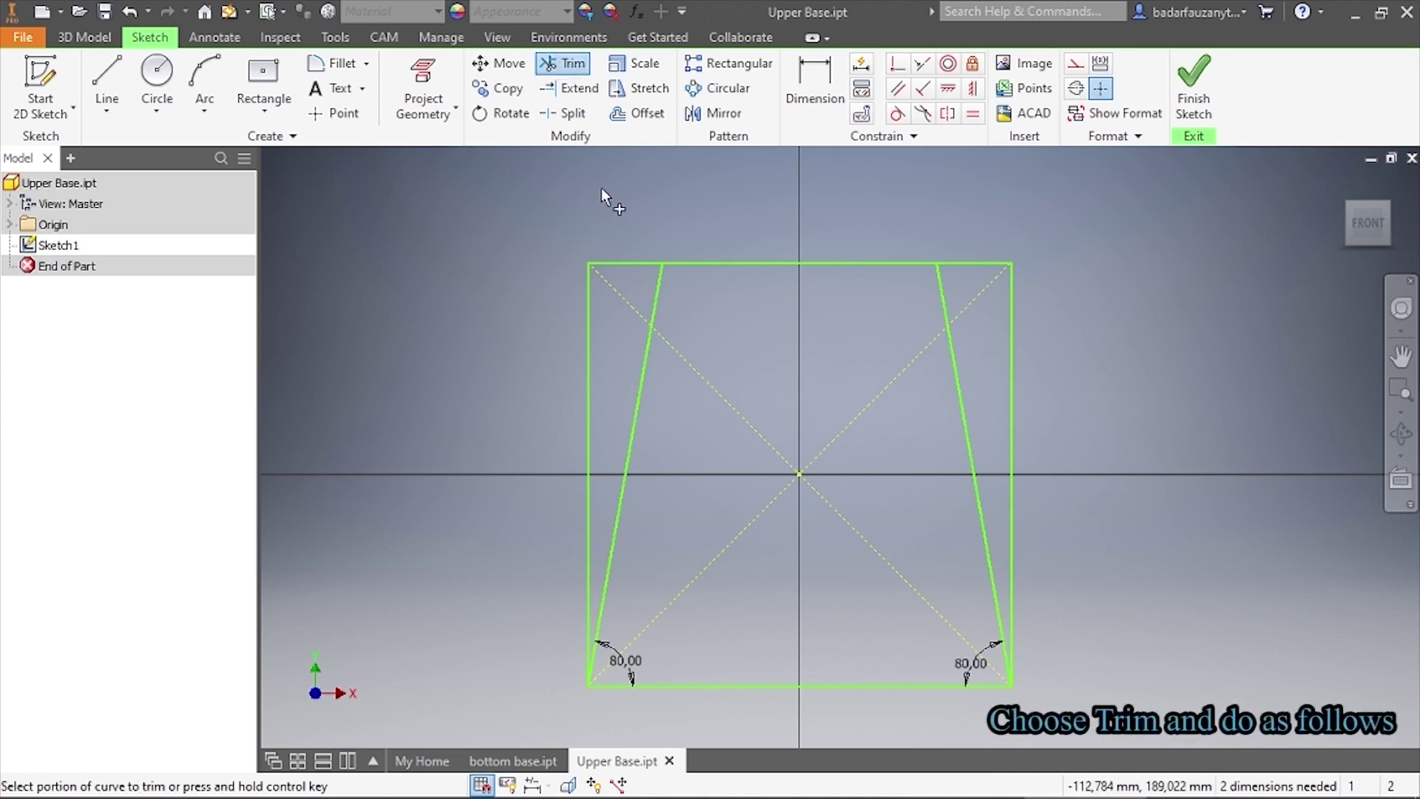
{"action": "left_click", "coordinate": [631, 264]}
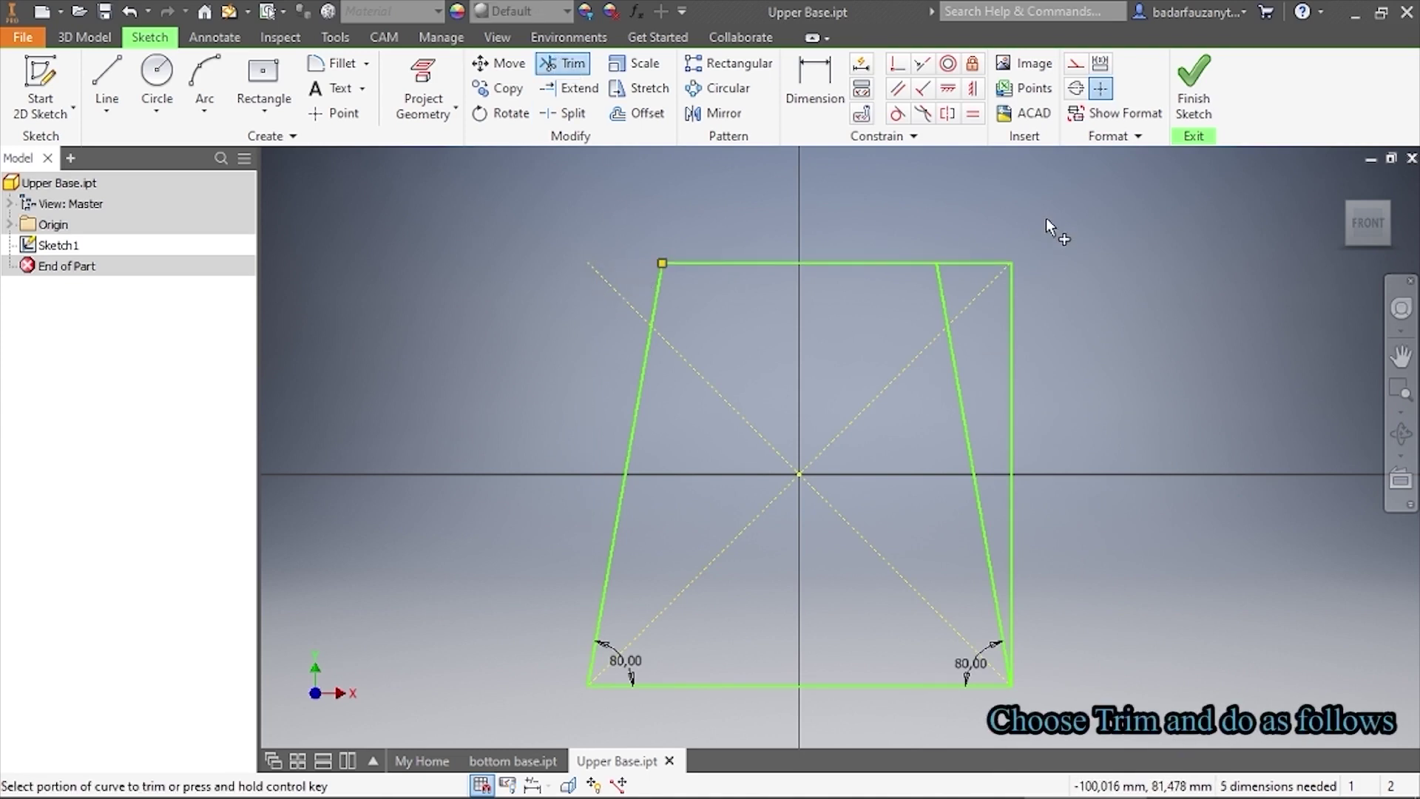
{"action": "left_click", "coordinate": [970, 264]}
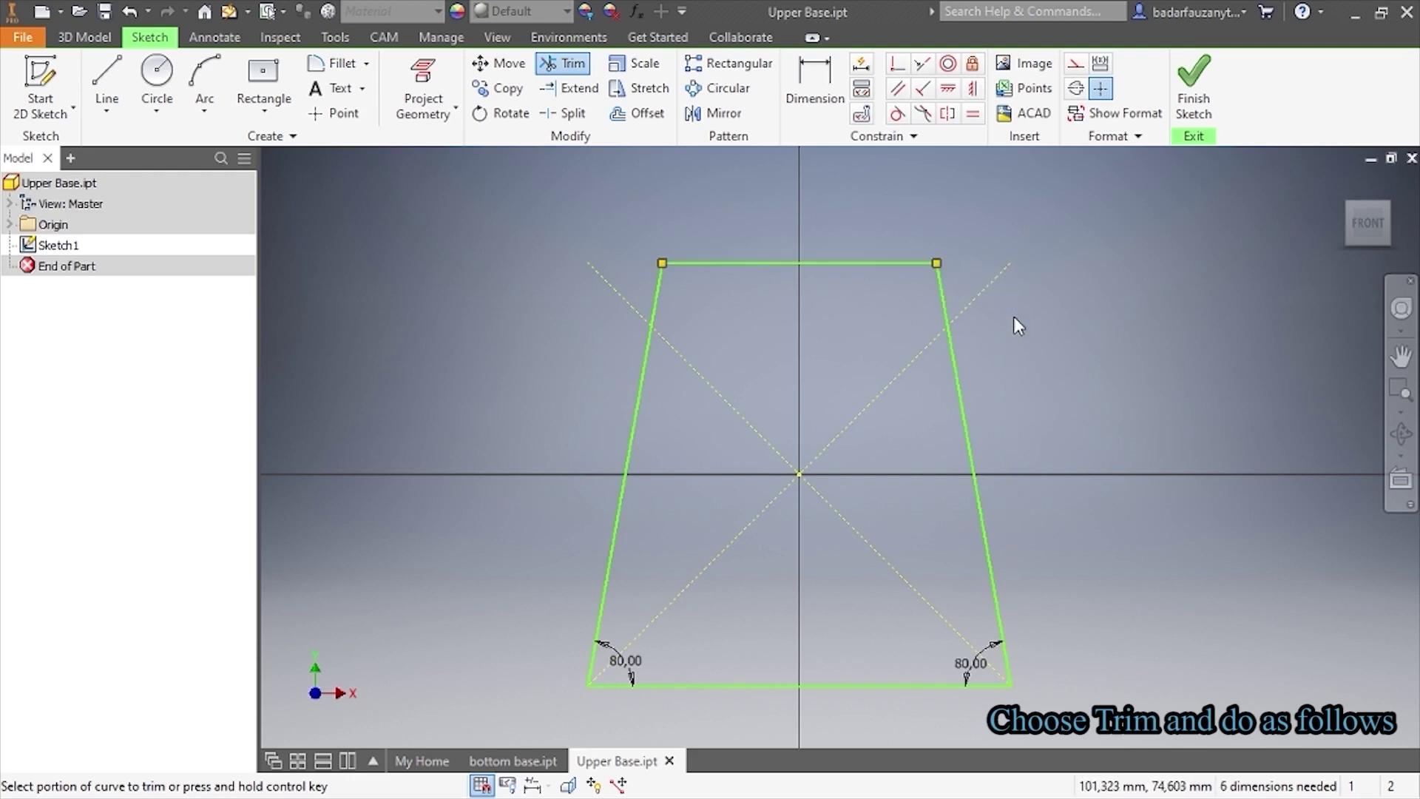
{"action": "right_click", "coordinate": [1013, 317]}
{"action": "left_click", "coordinate": [1073, 316]}
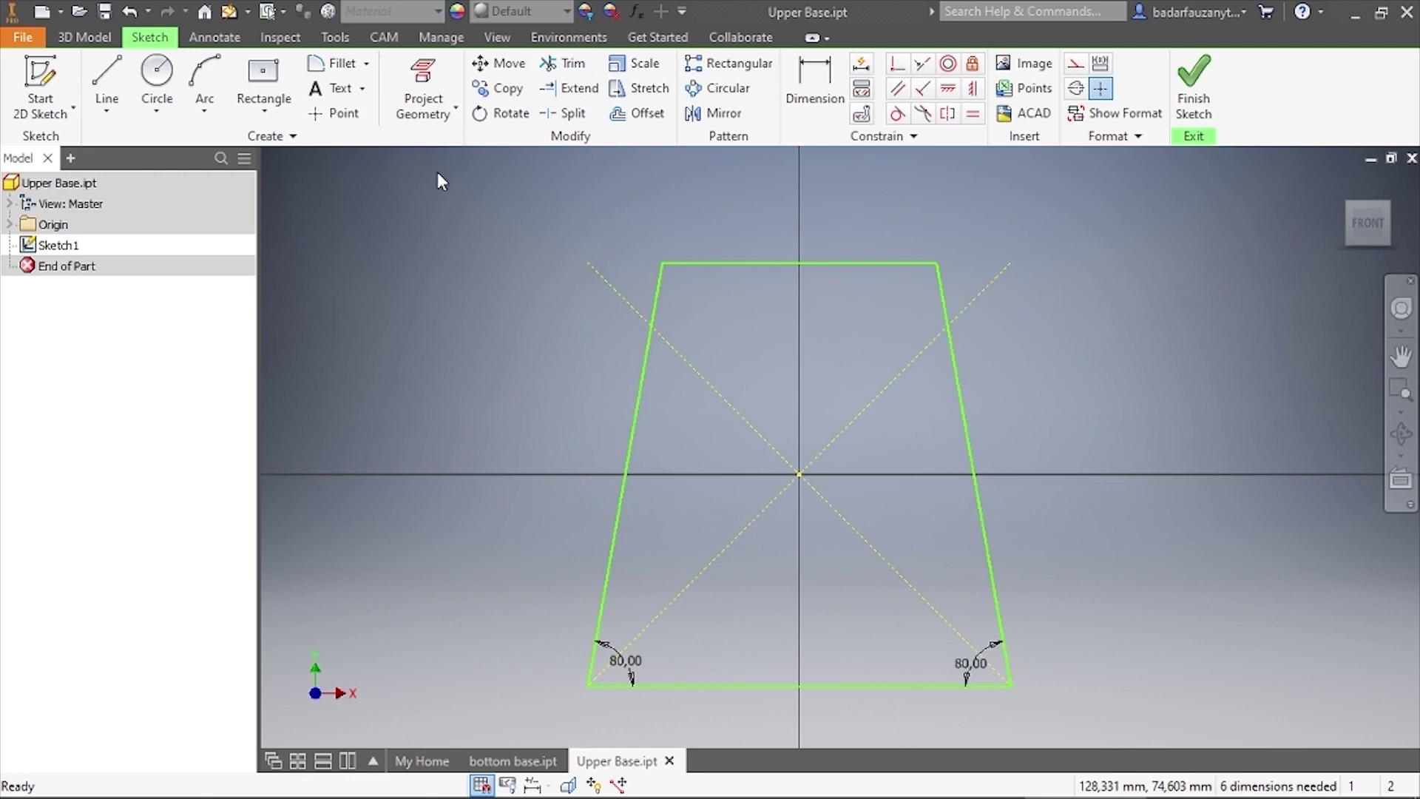
Fillet all four corners of the trapezoid outline with a 12 mm radius
{"action": "left_click", "coordinate": [336, 62]}
{"action": "left_click", "coordinate": [172, 210]}
{"action": "key", "text": "ctrl+a"}
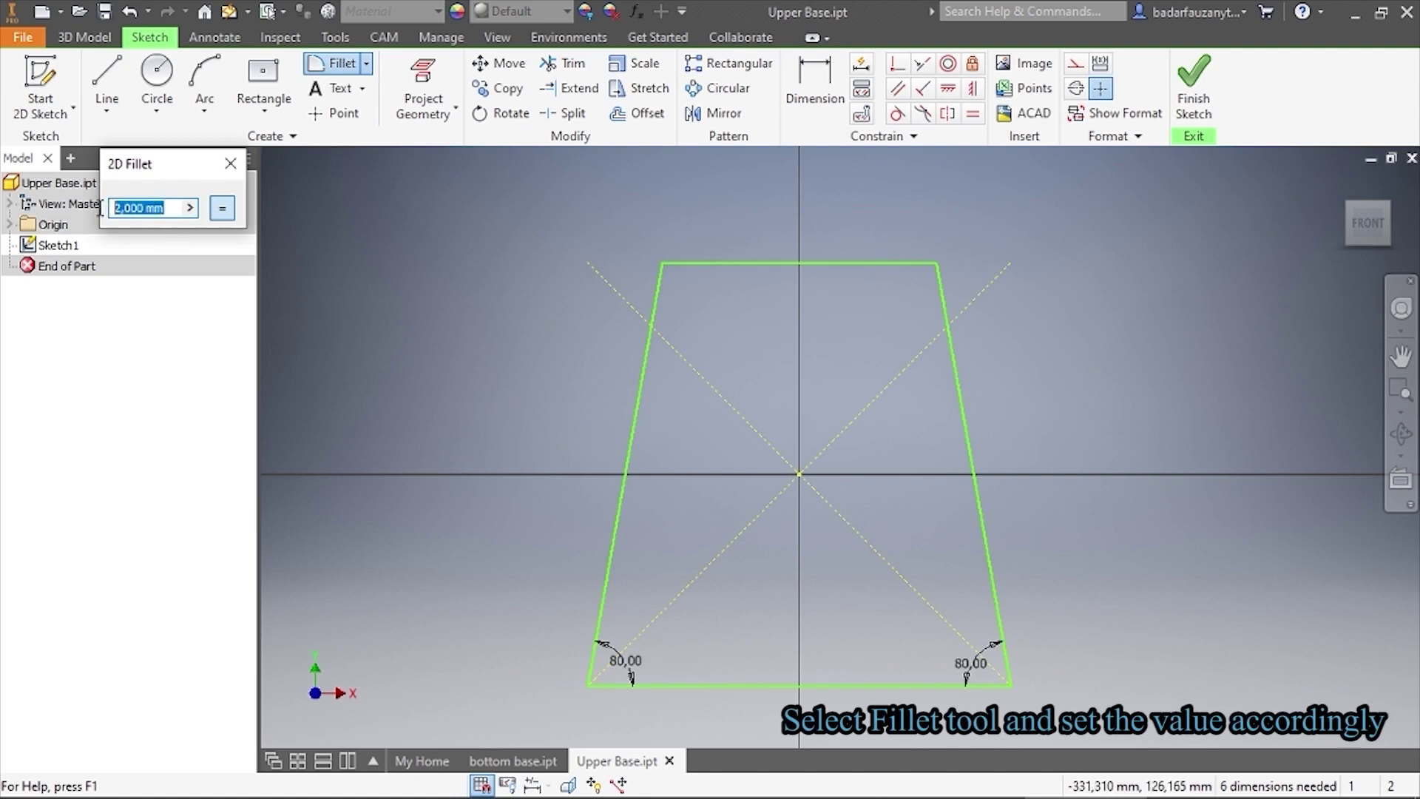
{"action": "type", "text": "12"}
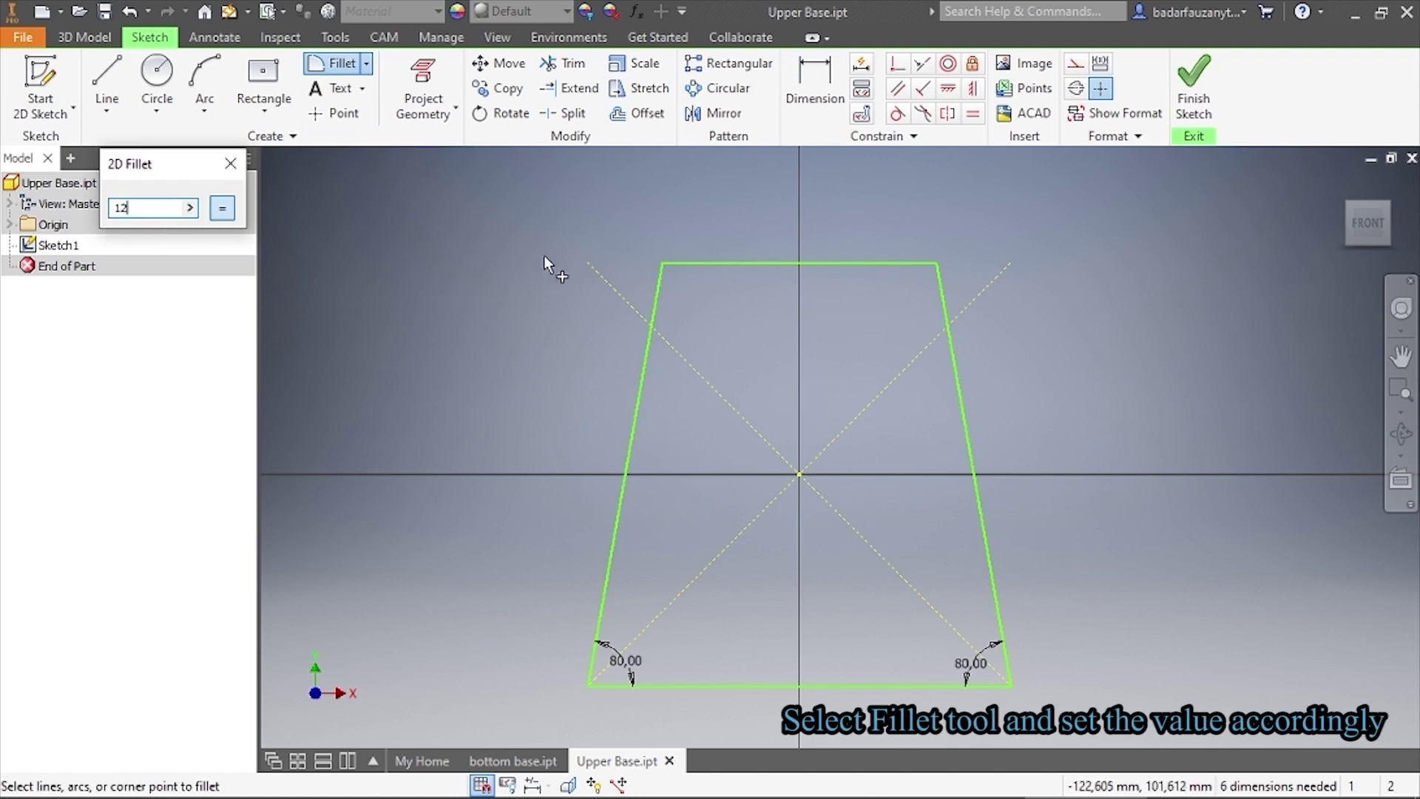
{"action": "left_click", "coordinate": [715, 263]}
{"action": "left_click", "coordinate": [660, 293]}
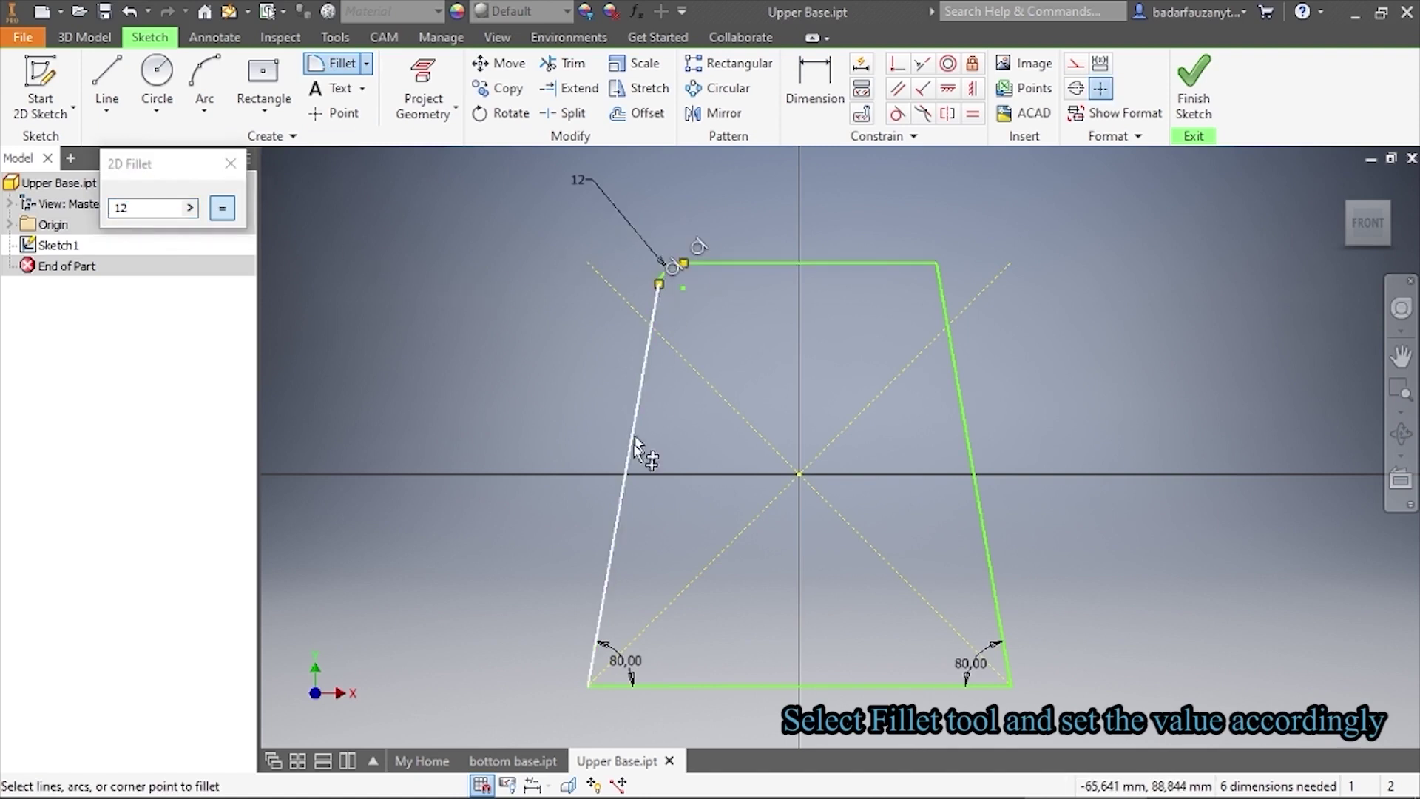
{"action": "left_click", "coordinate": [694, 685]}
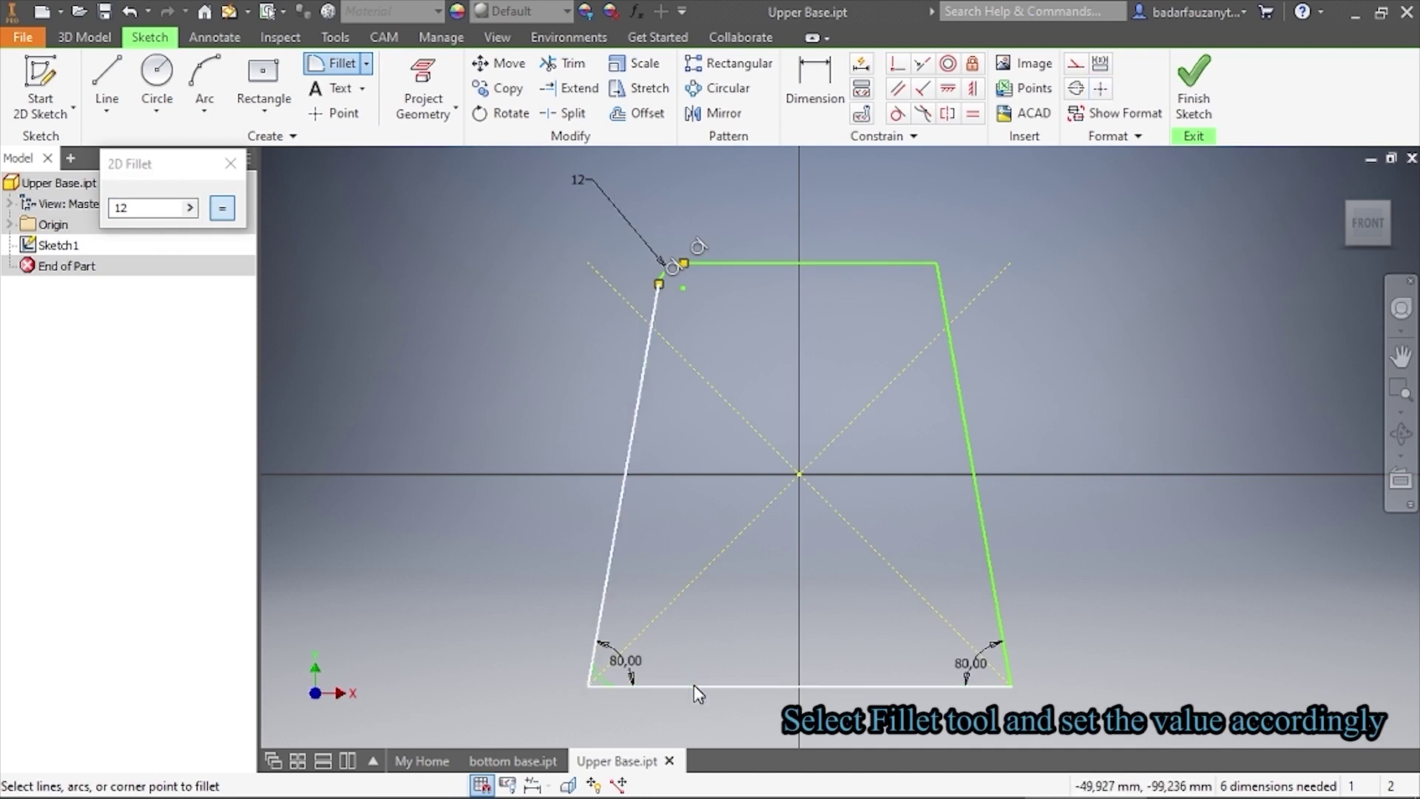
{"action": "left_click", "coordinate": [852, 688]}
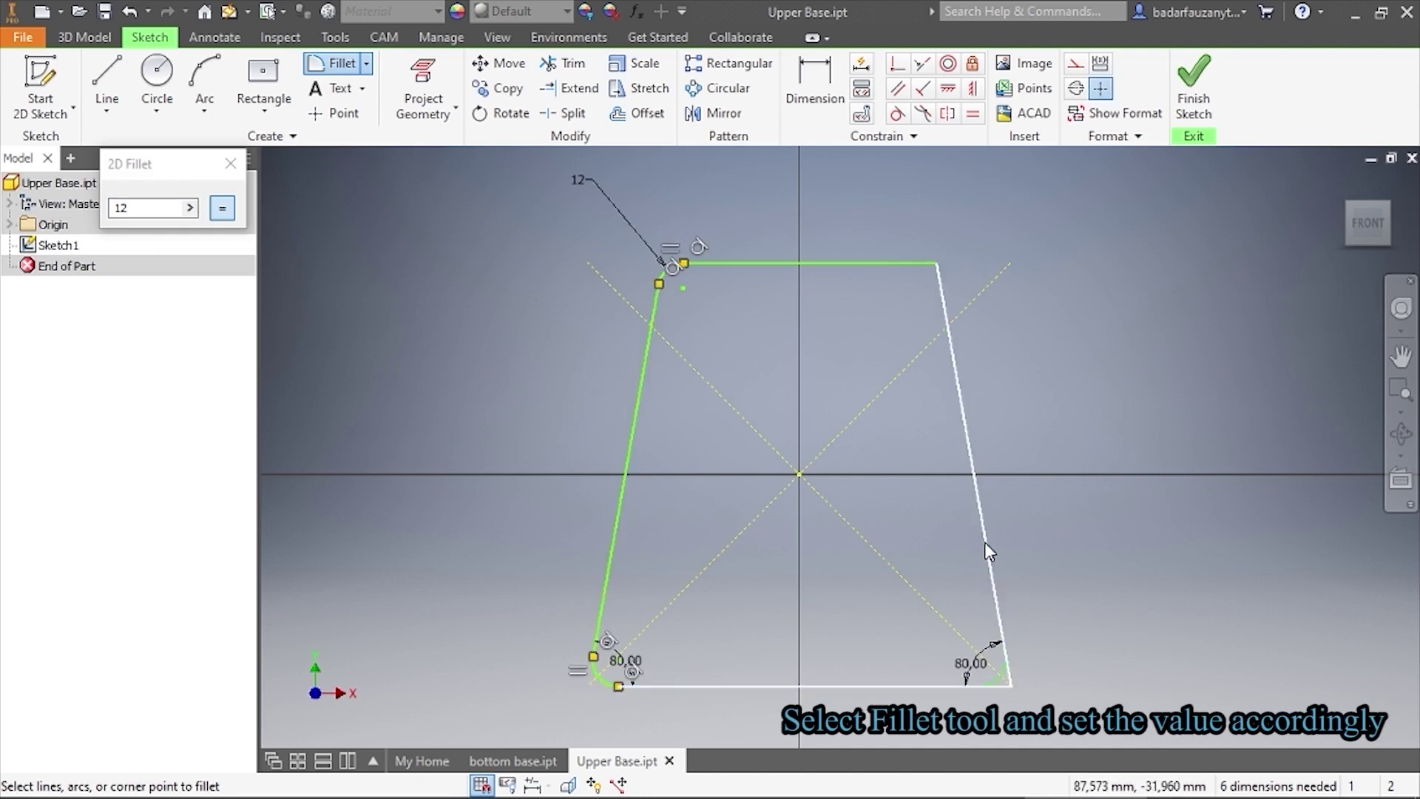
{"action": "left_click", "coordinate": [983, 541]}
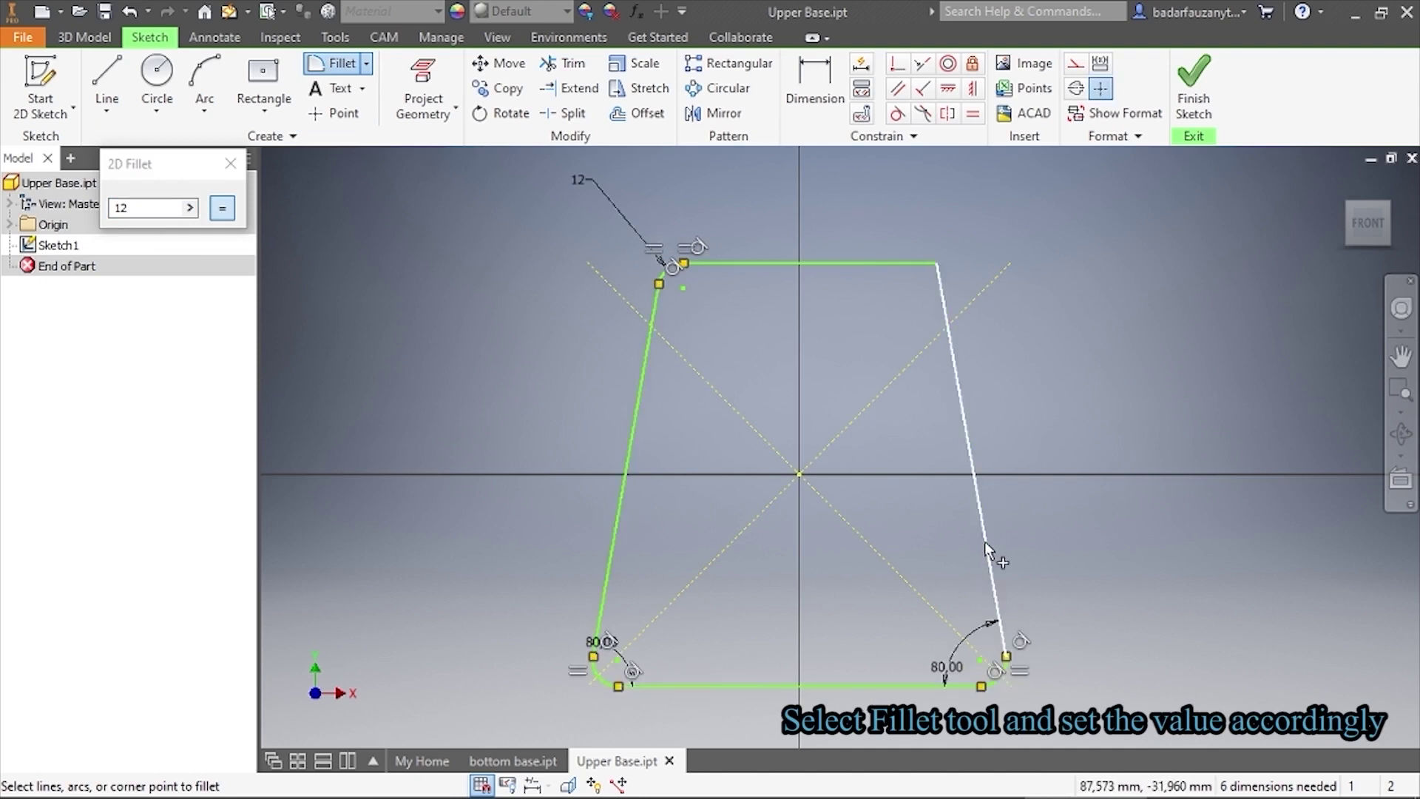
{"action": "left_click", "coordinate": [871, 262]}
{"action": "right_click", "coordinate": [983, 332]}
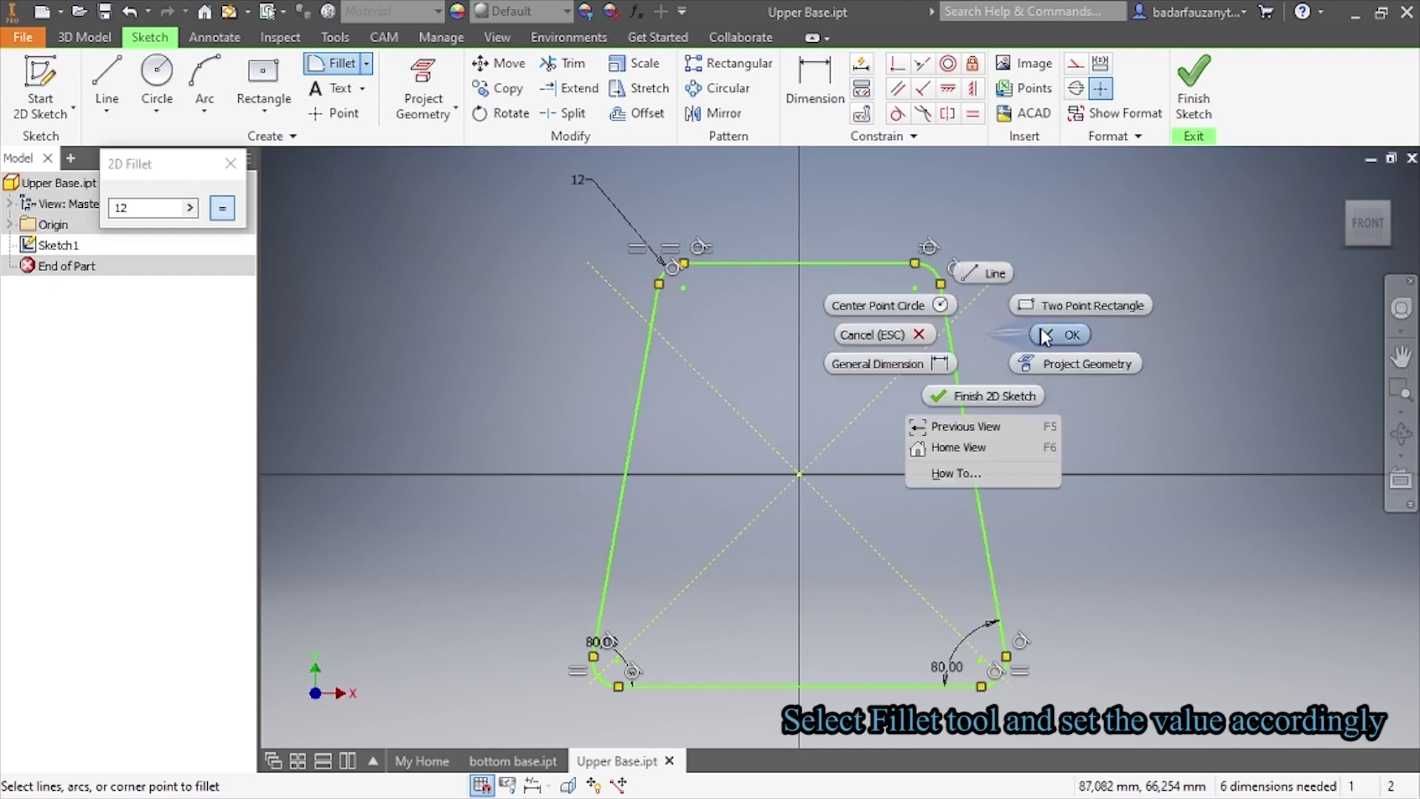
{"action": "left_click", "coordinate": [1048, 329]}
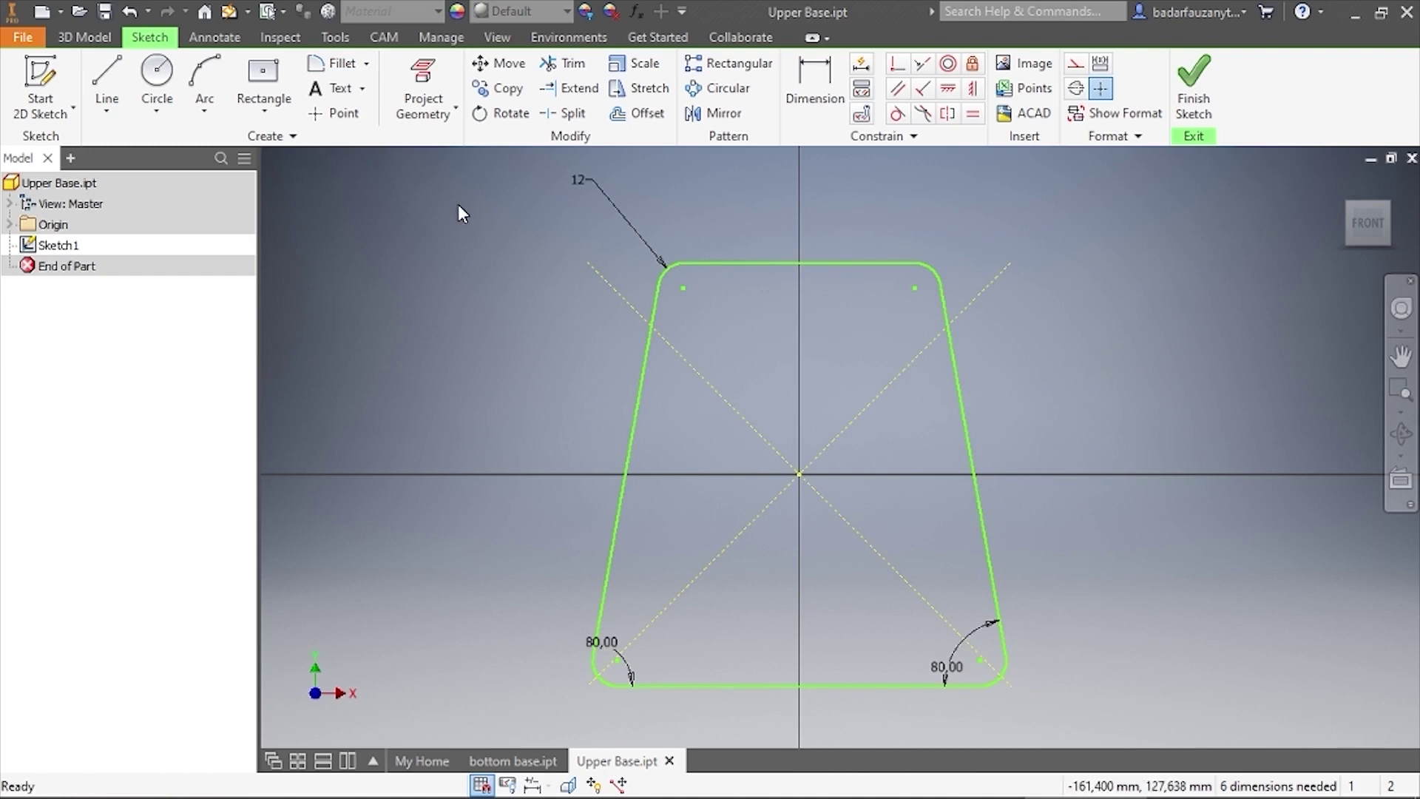
Sketch two circles inside the trapezoid, a smaller one near the upper-left corner and a larger one near the lower-left corner
{"action": "left_click", "coordinate": [157, 88]}
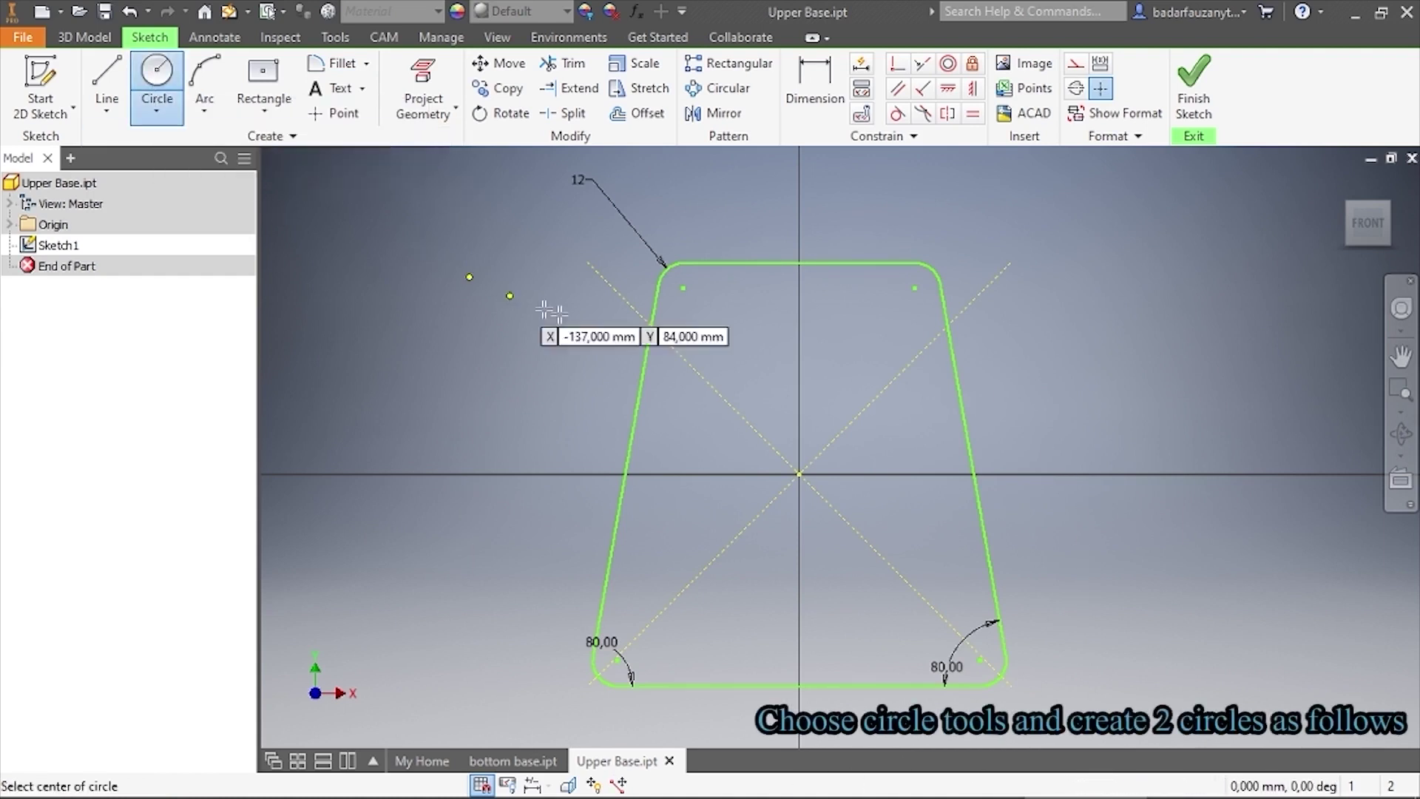
{"action": "left_click", "coordinate": [710, 313]}
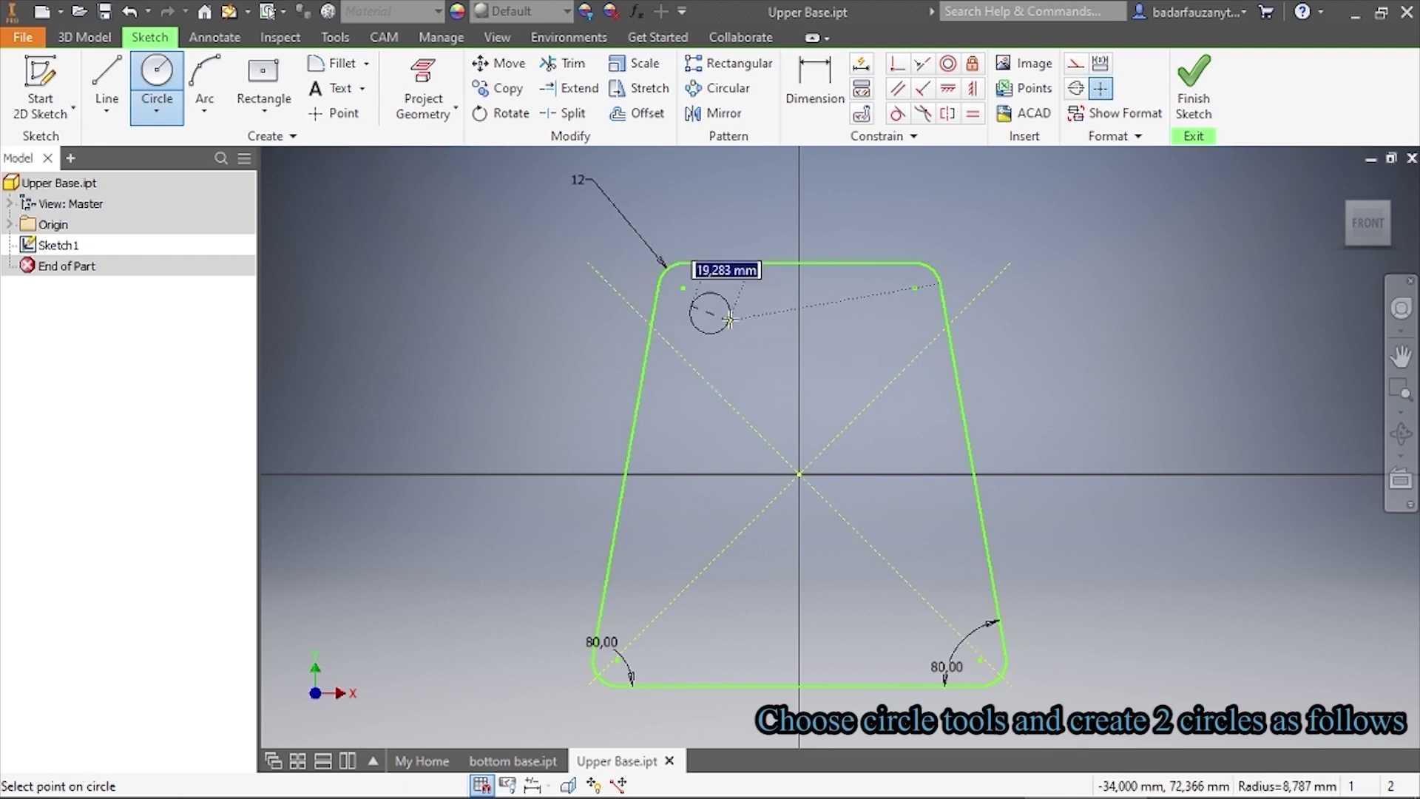
{"action": "left_click", "coordinate": [732, 321]}
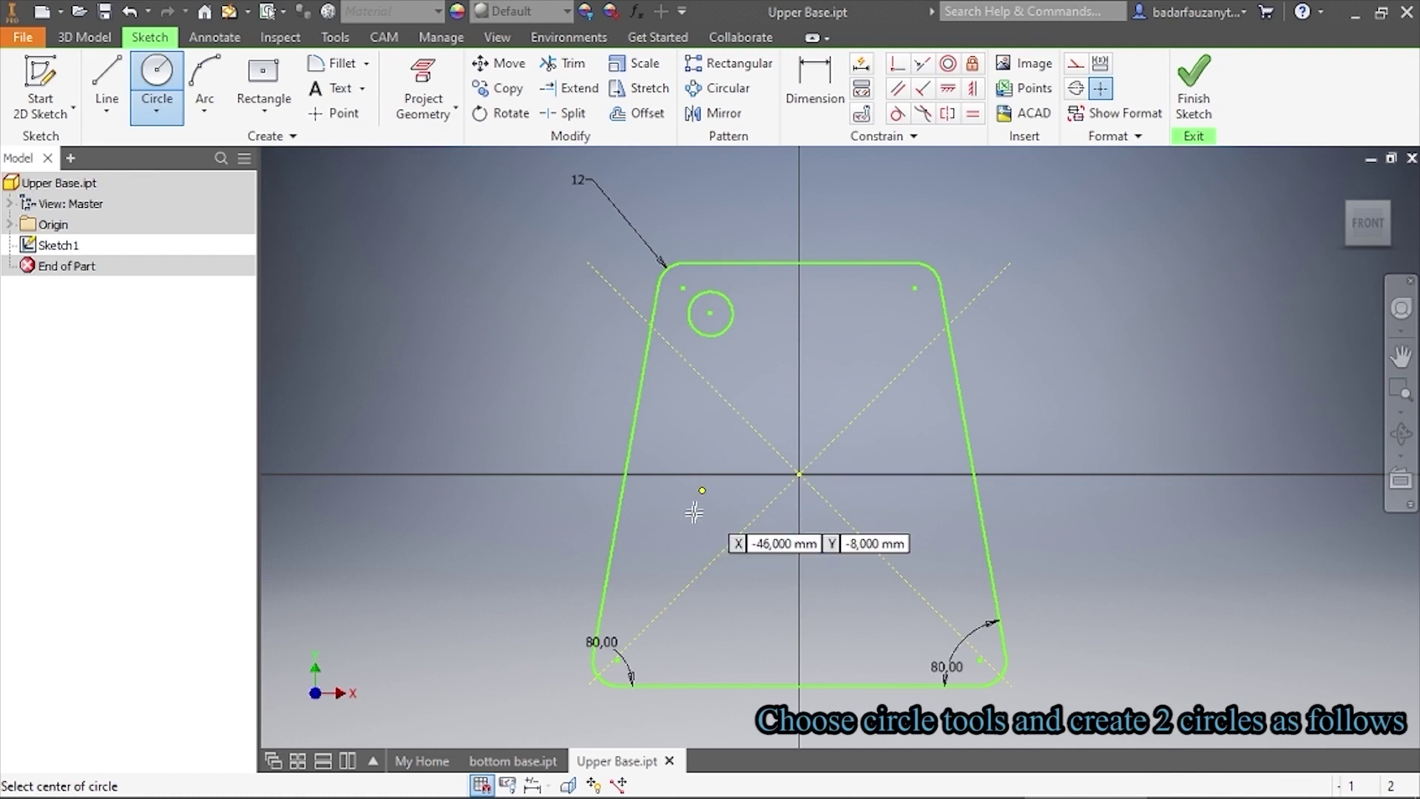
{"action": "left_click", "coordinate": [666, 639]}
{"action": "left_click", "coordinate": [699, 635]}
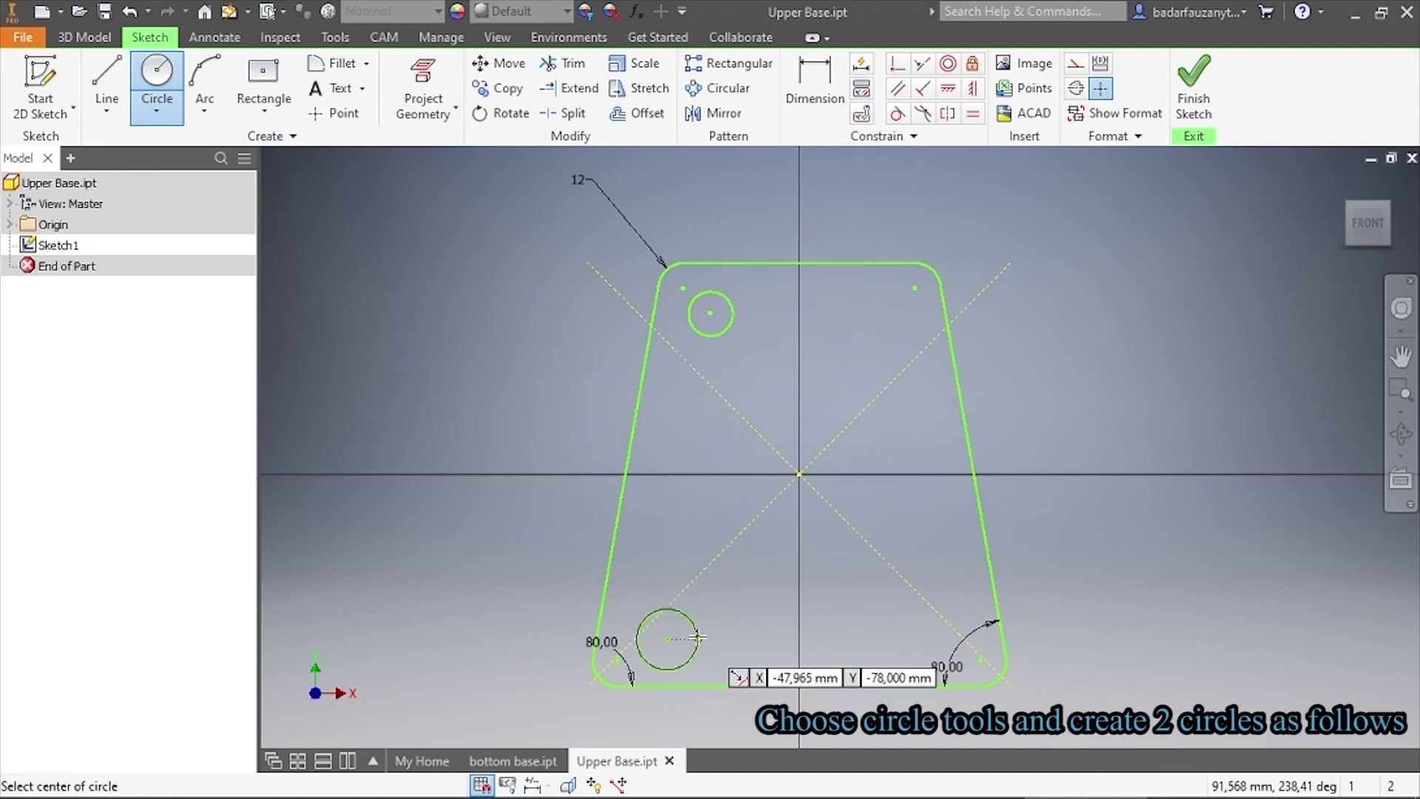
{"action": "right_click", "coordinate": [733, 607]}
{"action": "left_click", "coordinate": [795, 601]}
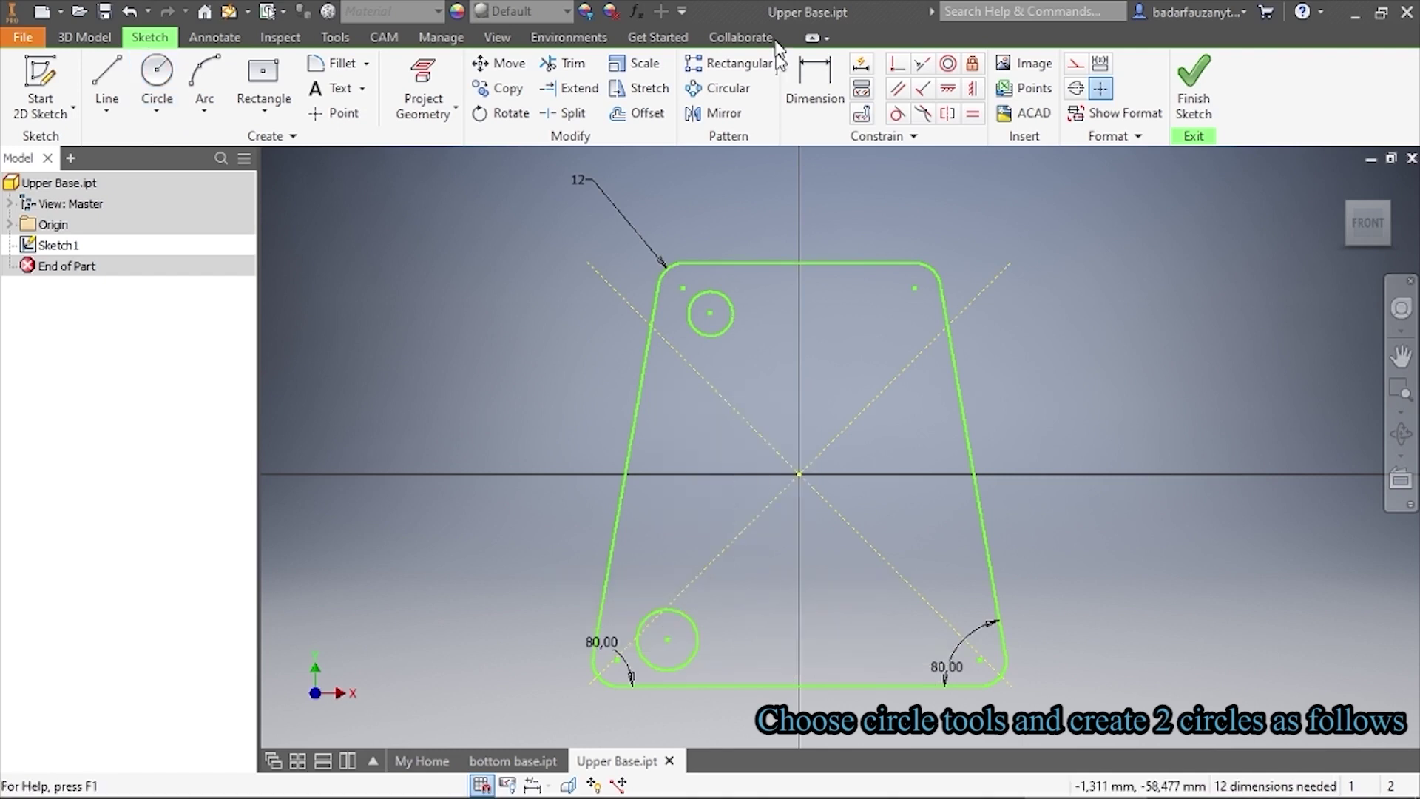
Dimension both the upper and lower circles inside the trapezoid to a 22 mm diameter
{"action": "left_click", "coordinate": [814, 82]}
{"action": "left_click", "coordinate": [733, 316]}
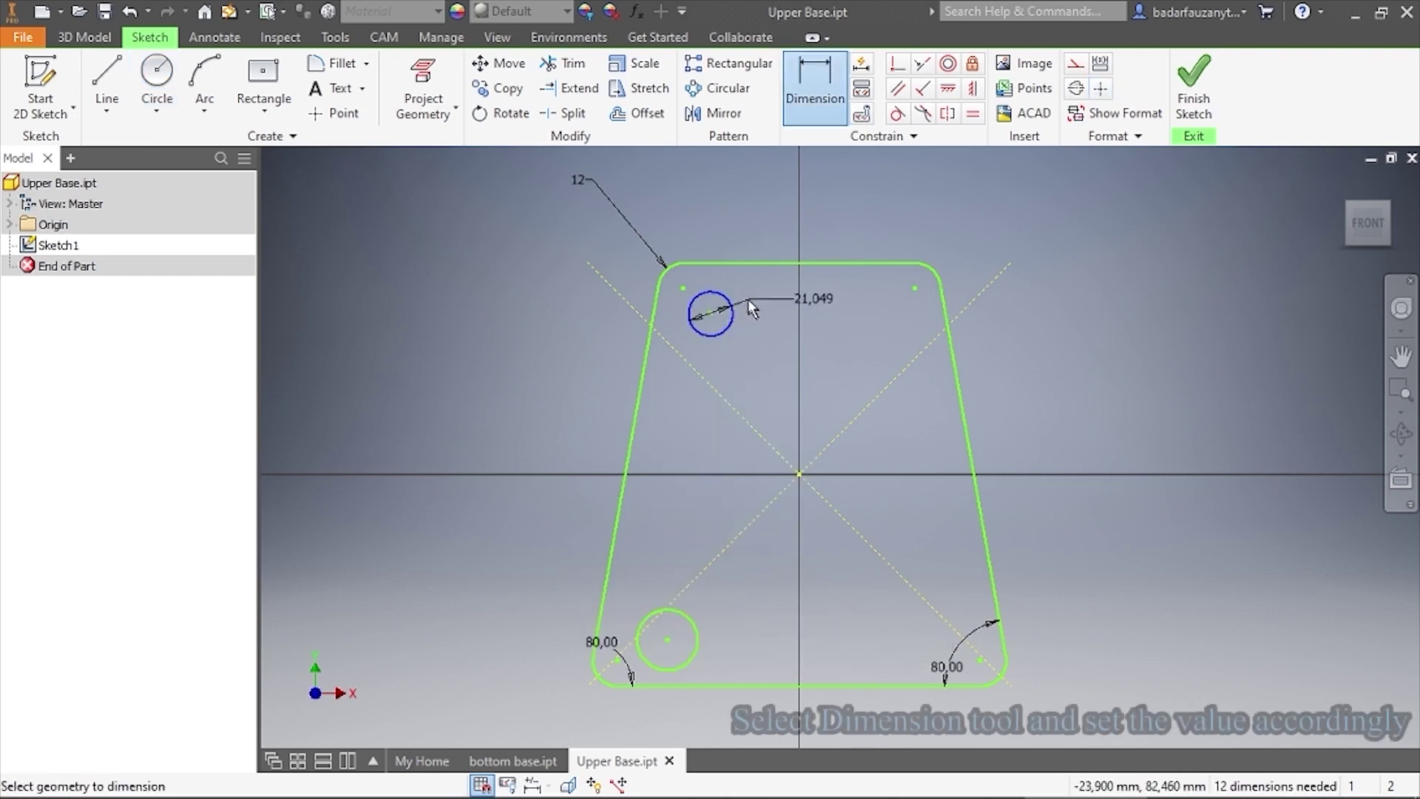
{"action": "left_click", "coordinate": [716, 277]}
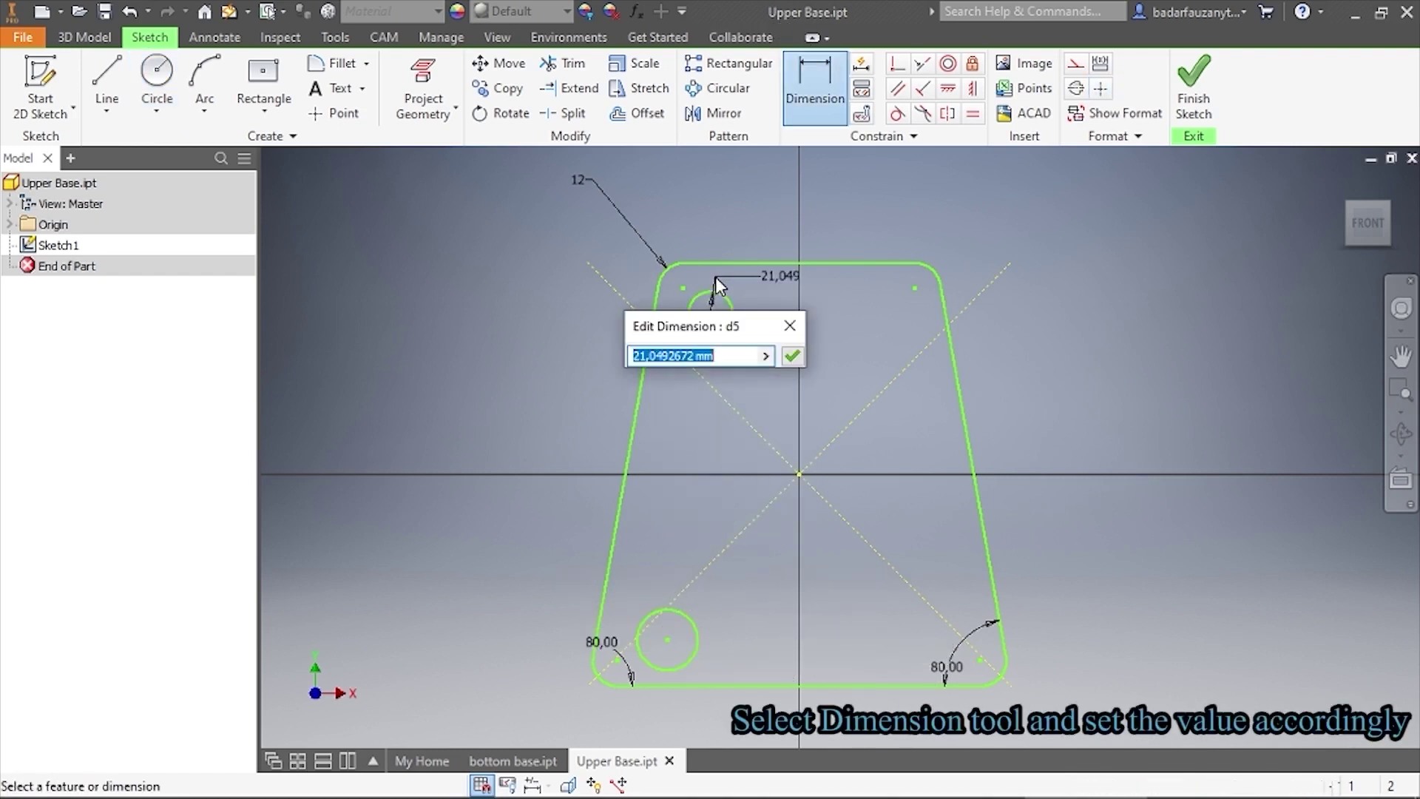
{"action": "type", "text": "22"}
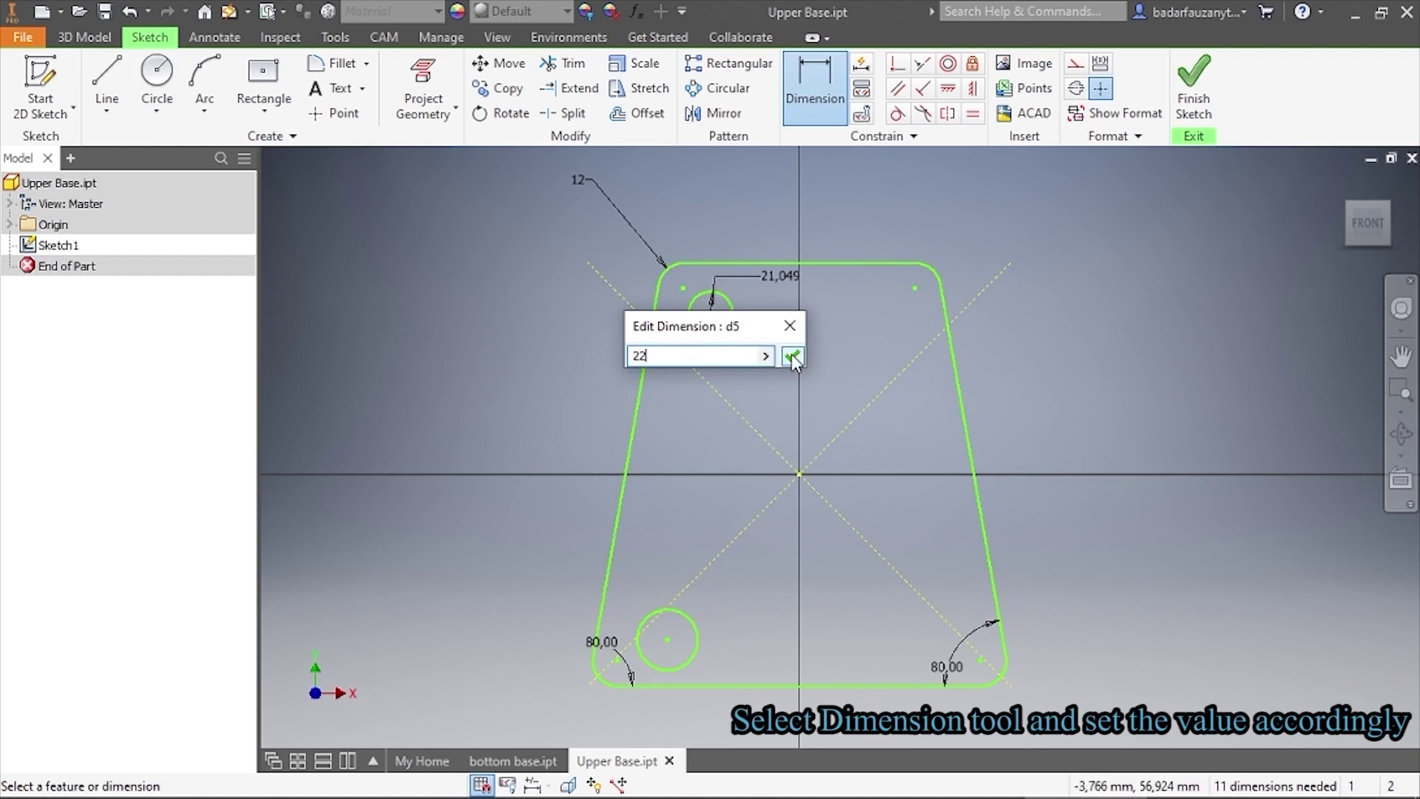
{"action": "left_click", "coordinate": [792, 357]}
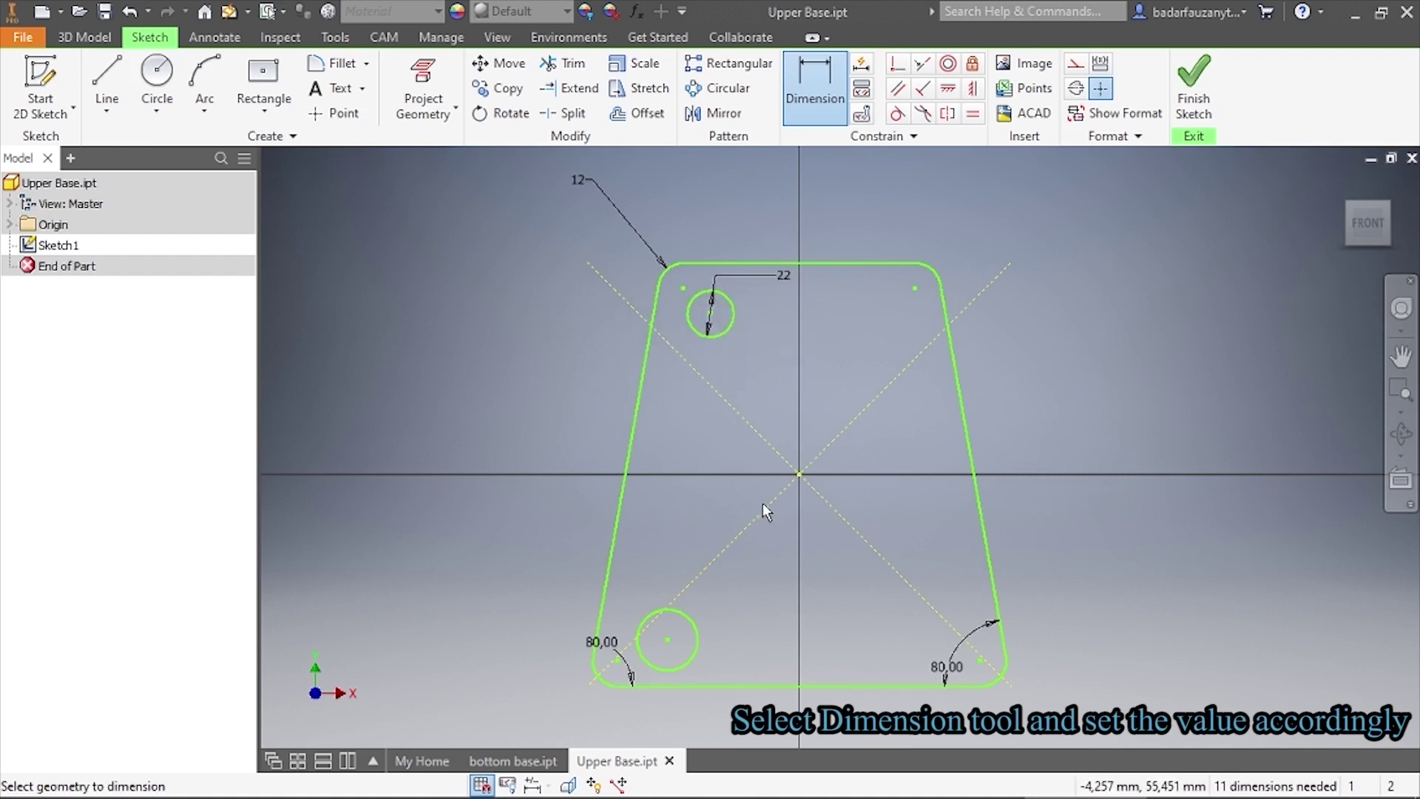
{"action": "left_click", "coordinate": [695, 632]}
{"action": "left_click", "coordinate": [689, 602]}
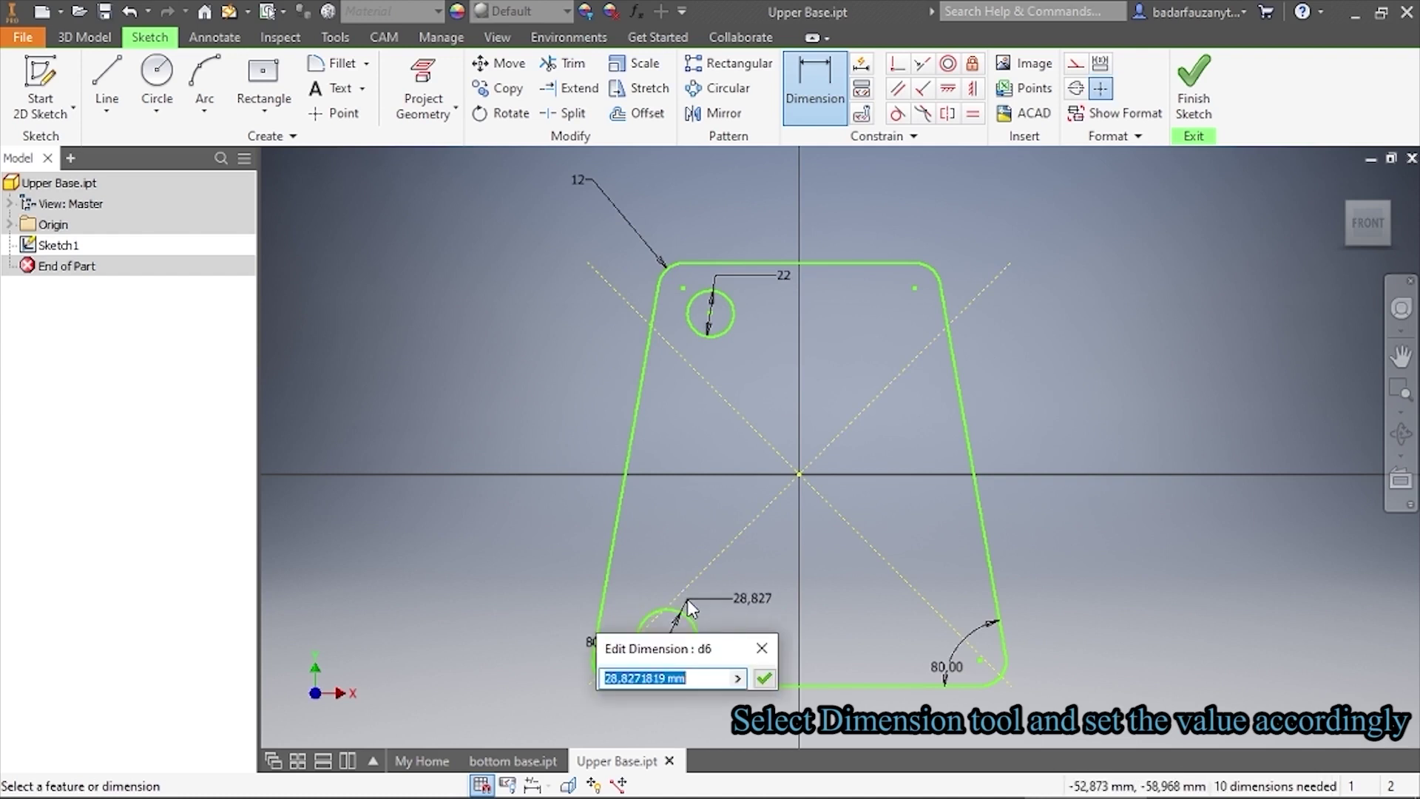
{"action": "type", "text": "22"}
{"action": "left_click", "coordinate": [763, 678]}
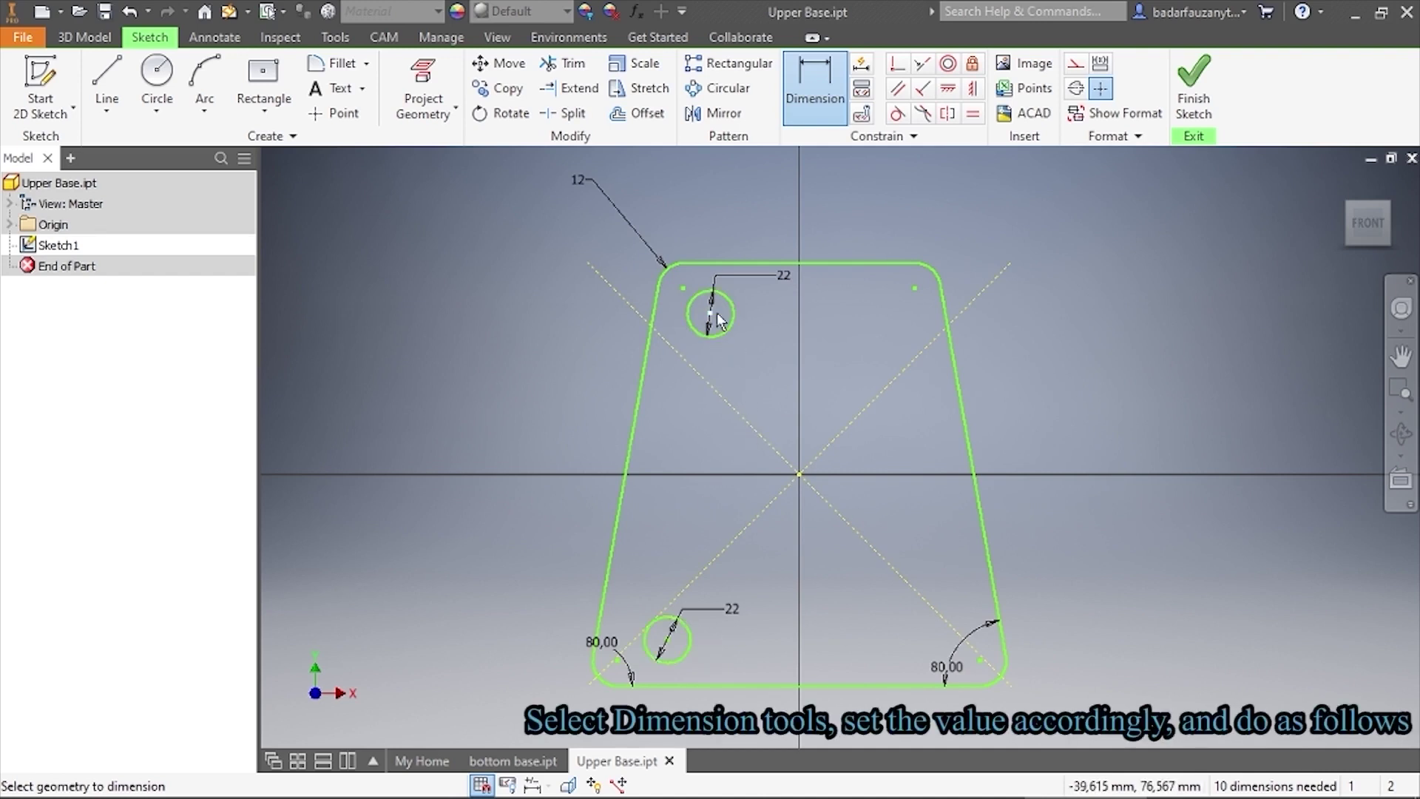
Dimension the horizontal distance from the upper circle's center to the sketch origin as 50 mm
{"action": "scroll", "coordinate": [720, 318], "scroll_direction": "up", "scroll_amount": 5}
{"action": "scroll", "coordinate": [721, 317], "scroll_direction": "down", "scroll_amount": 2}
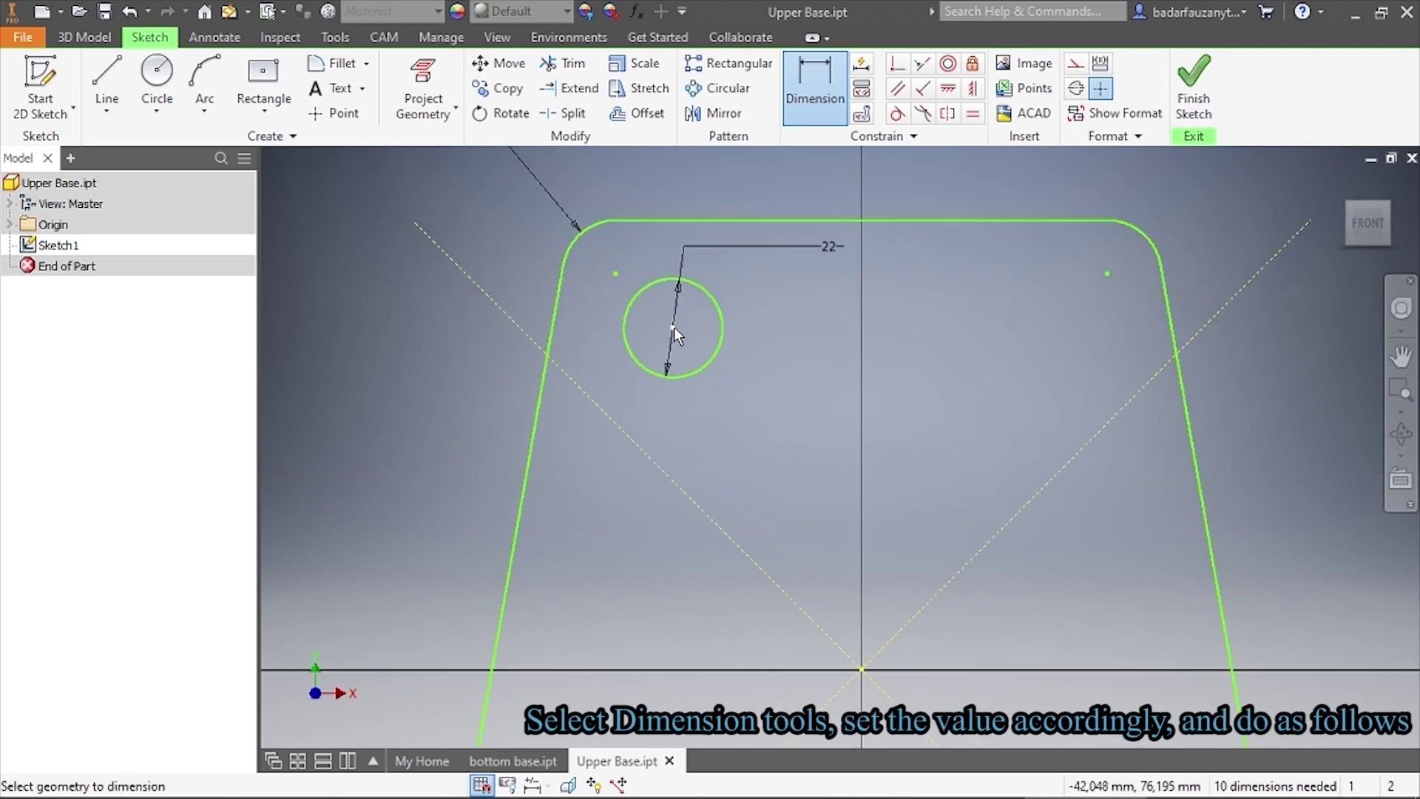
{"action": "left_click", "coordinate": [673, 327]}
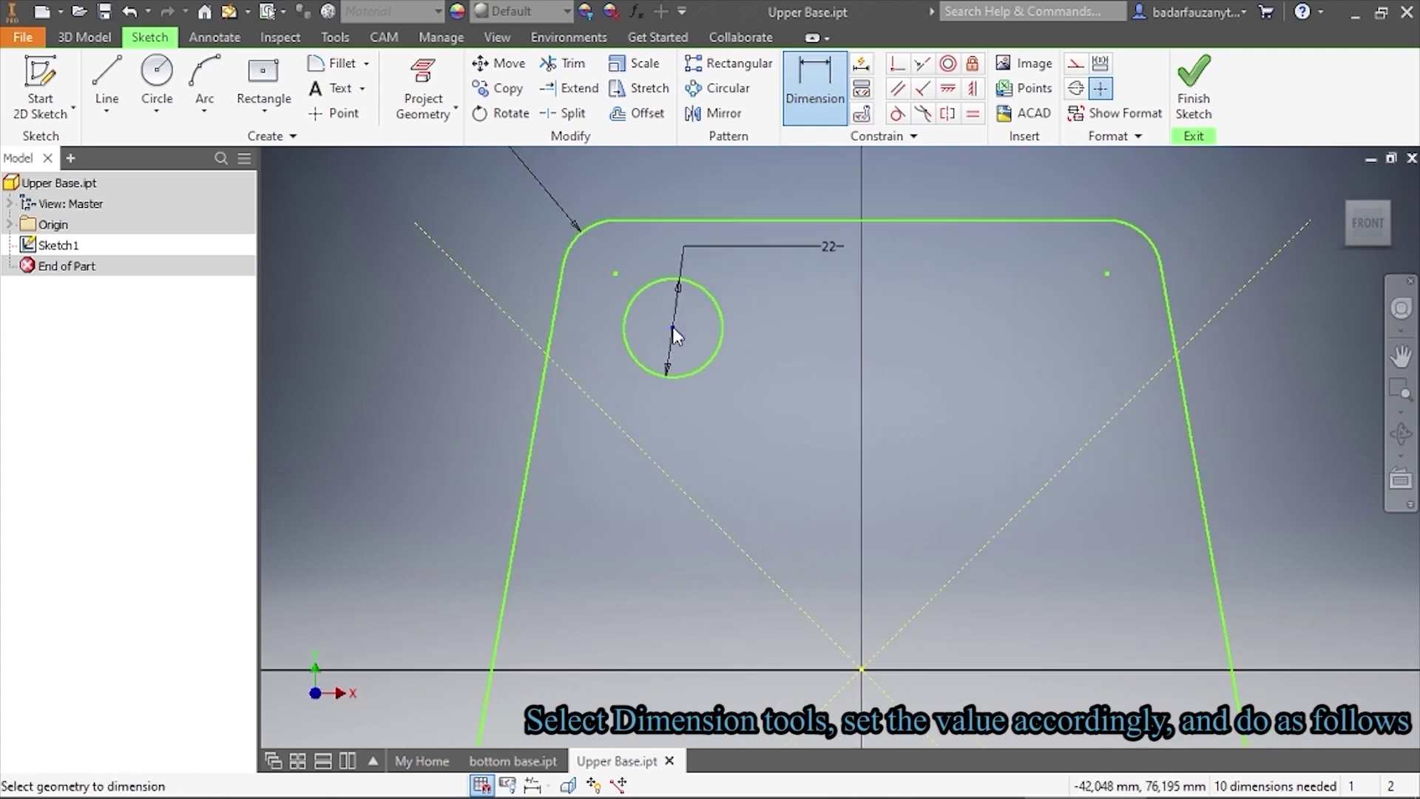
{"action": "left_click", "coordinate": [860, 669]}
{"action": "left_click", "coordinate": [783, 171]}
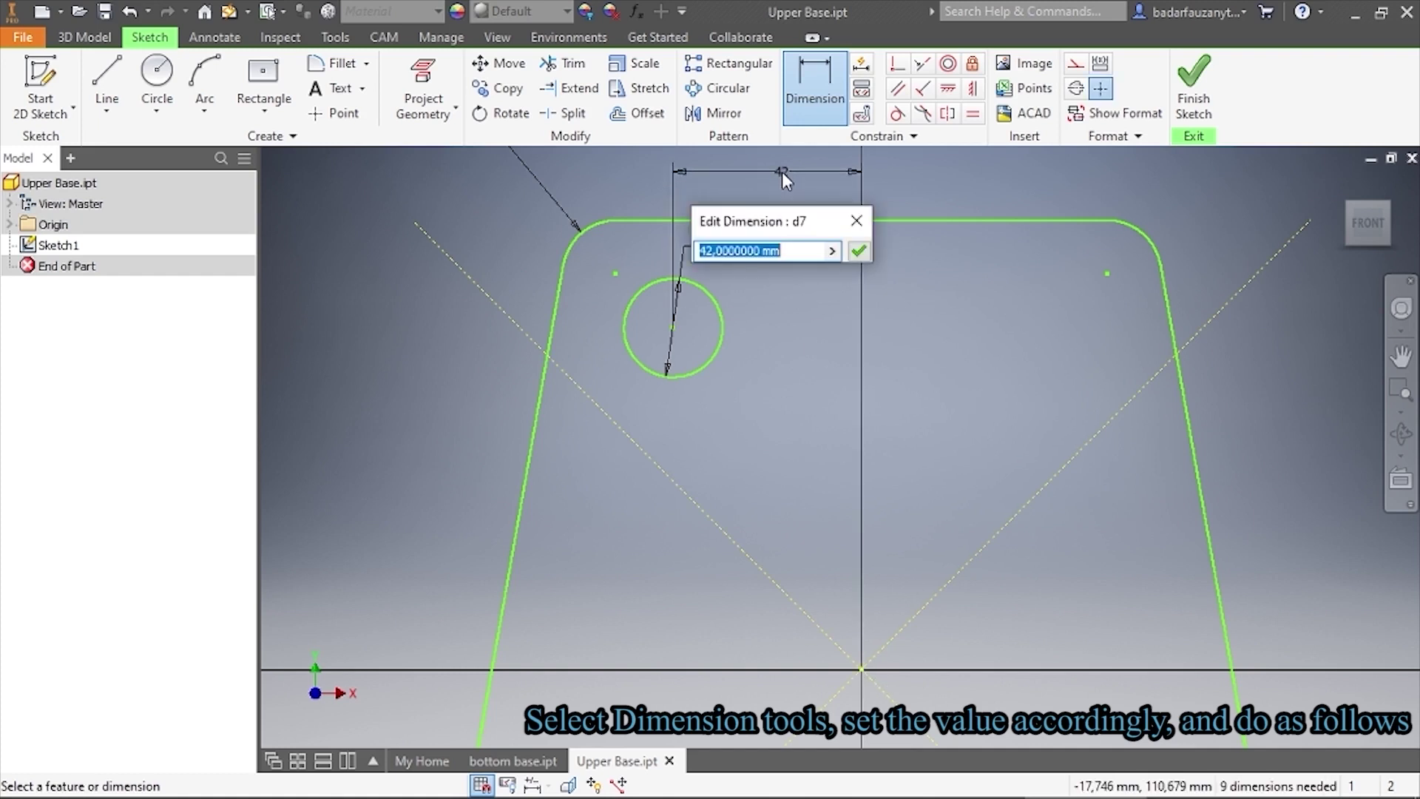
{"action": "type", "text": "50"}
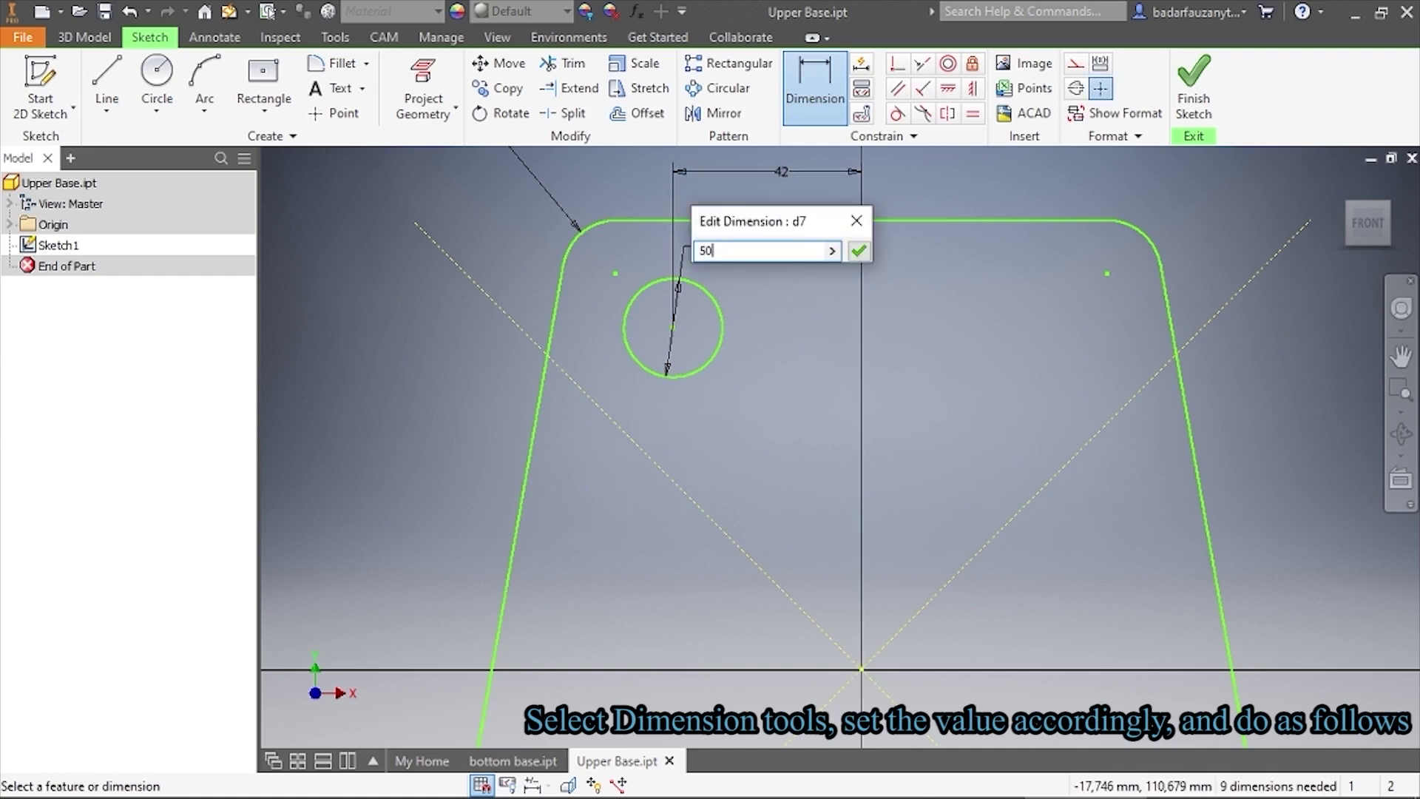
{"action": "key", "text": "Return"}
Dimension the vertical distance from the upper circle's center to the sketch origin as 80 mm
{"action": "scroll", "coordinate": [773, 308], "scroll_direction": "up", "scroll_amount": 3}
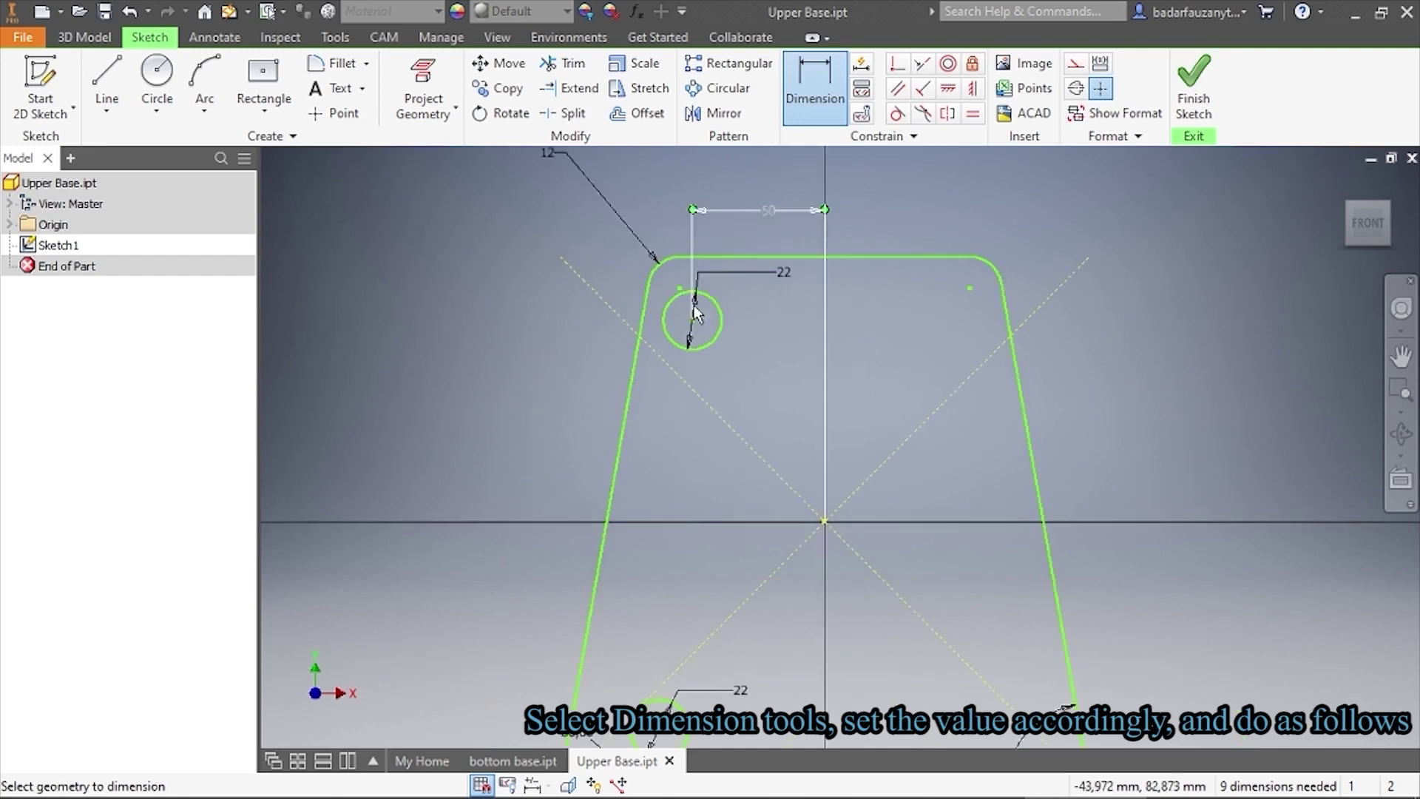
{"action": "scroll", "coordinate": [693, 318], "scroll_direction": "up", "scroll_amount": 2}
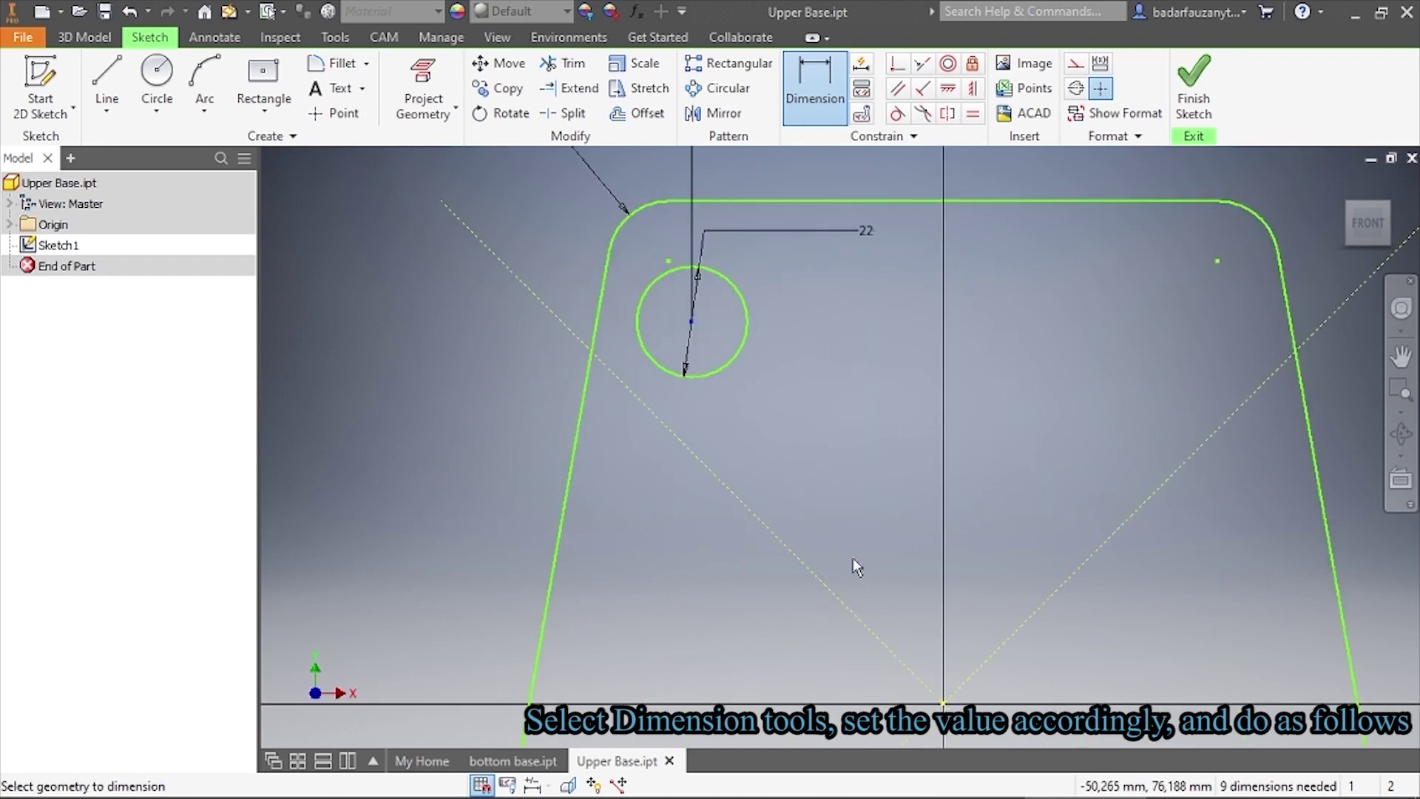
{"action": "left_click", "coordinate": [942, 702]}
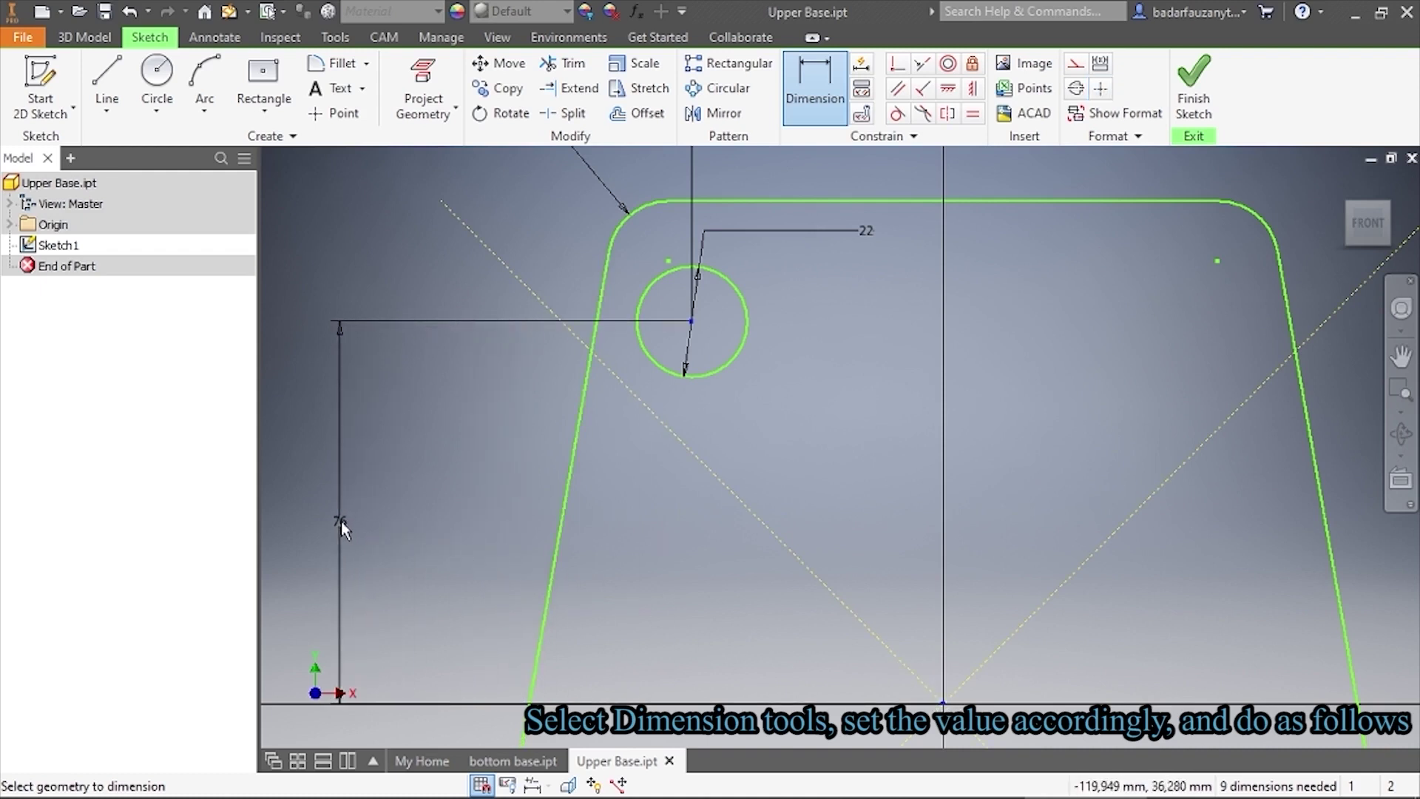
{"action": "left_click", "coordinate": [340, 521]}
{"action": "type", "text": "80"}
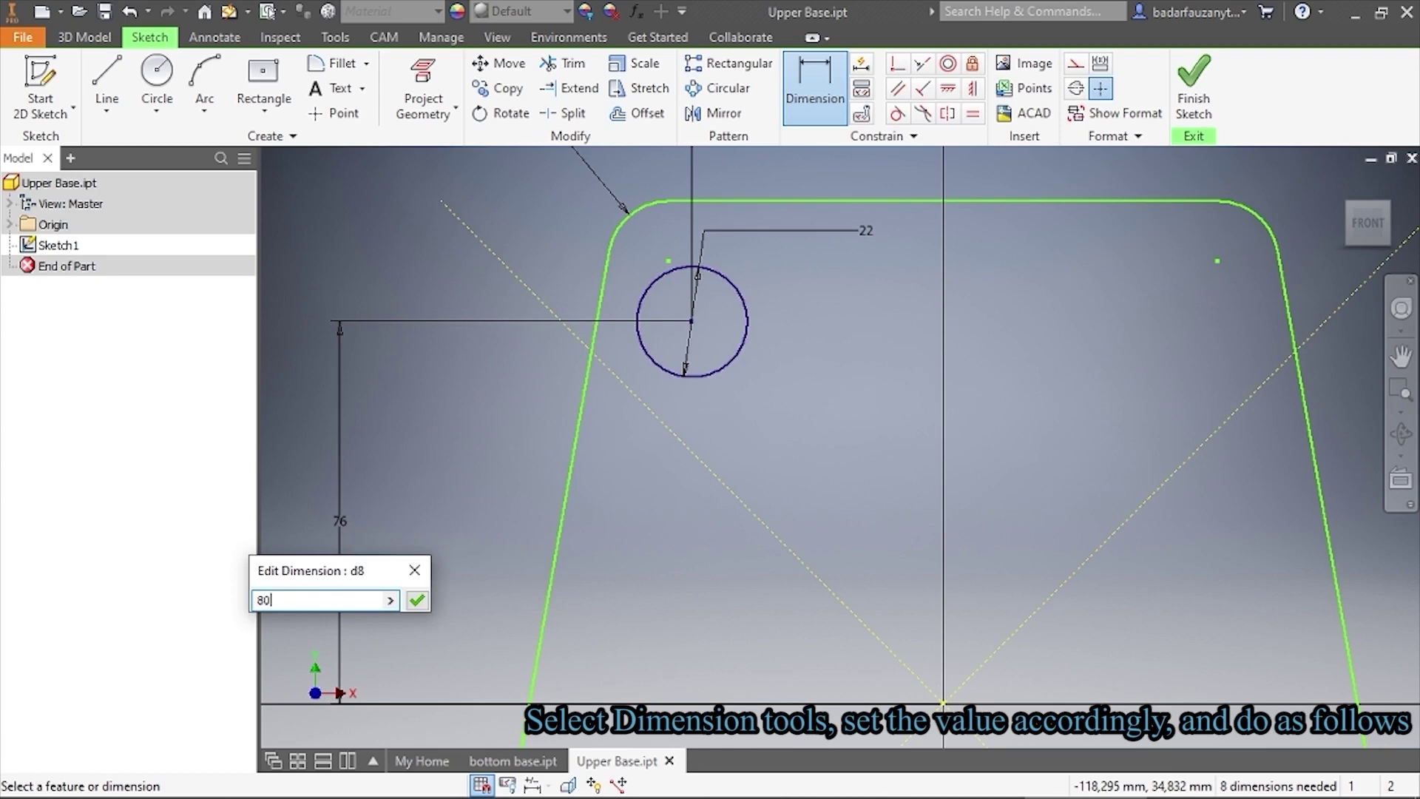
{"action": "key", "text": "Return"}
Dimension the horizontal distance from the lower circle's center to the sketch origin as 70 mm
{"action": "scroll", "coordinate": [813, 579], "scroll_direction": "down", "scroll_amount": 3}
{"action": "mouse_move", "coordinate": [814, 579]}
{"action": "middle_mouse_down"}
{"action": "mouse_move", "coordinate": [798, 507]}
{"action": "mouse_move", "coordinate": [770, 466]}
{"action": "mouse_move", "coordinate": [756, 227]}
{"action": "middle_mouse_up"}
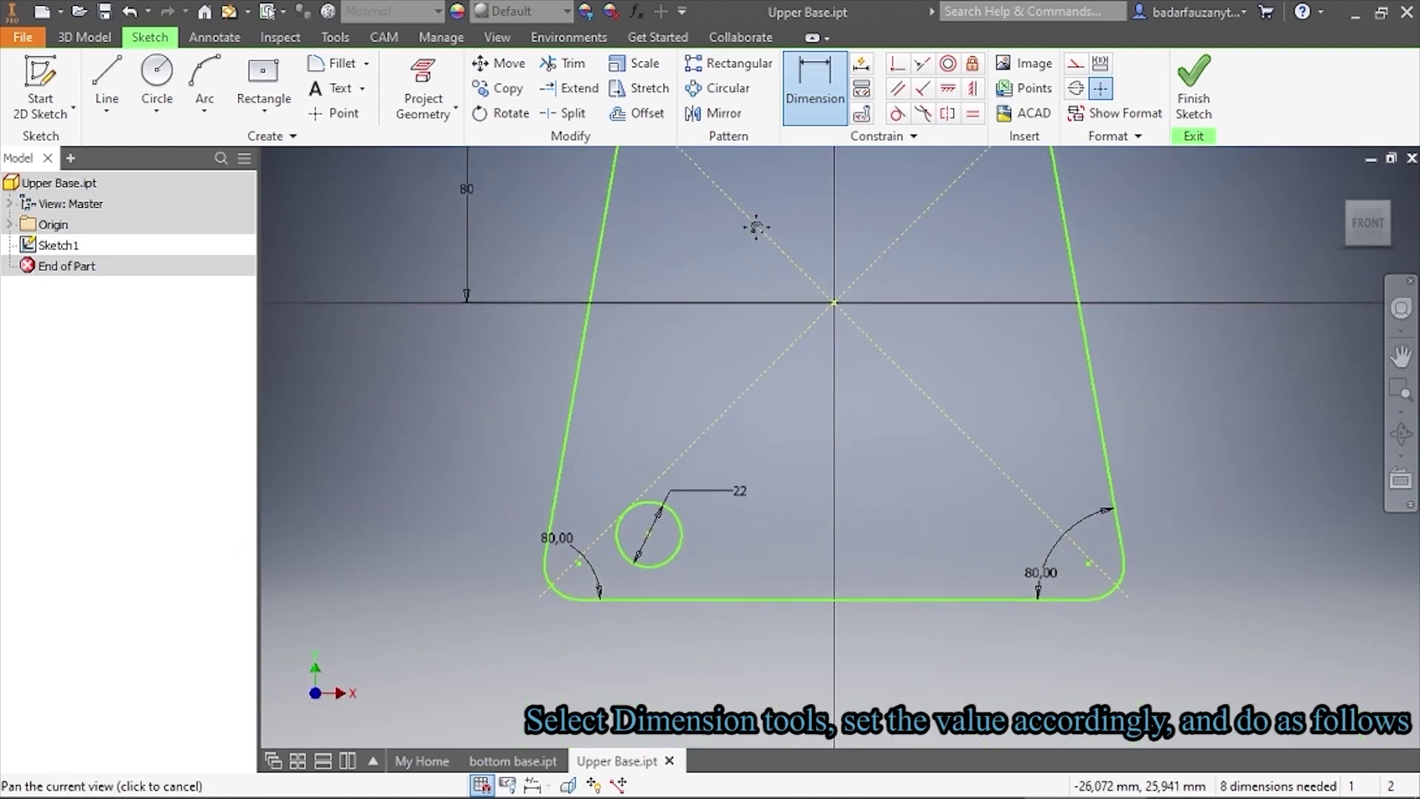
{"action": "left_click", "coordinate": [649, 534]}
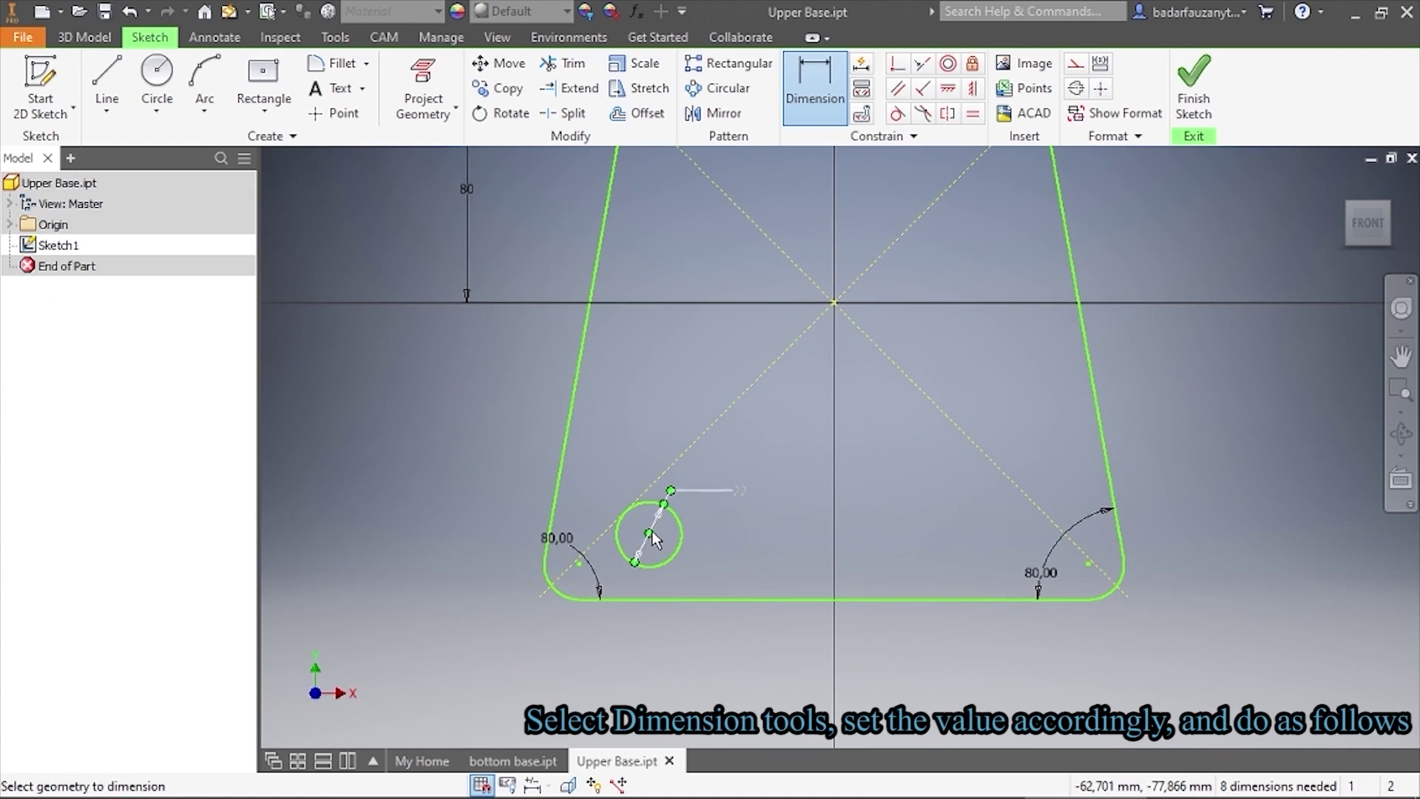
{"action": "left_click", "coordinate": [833, 302]}
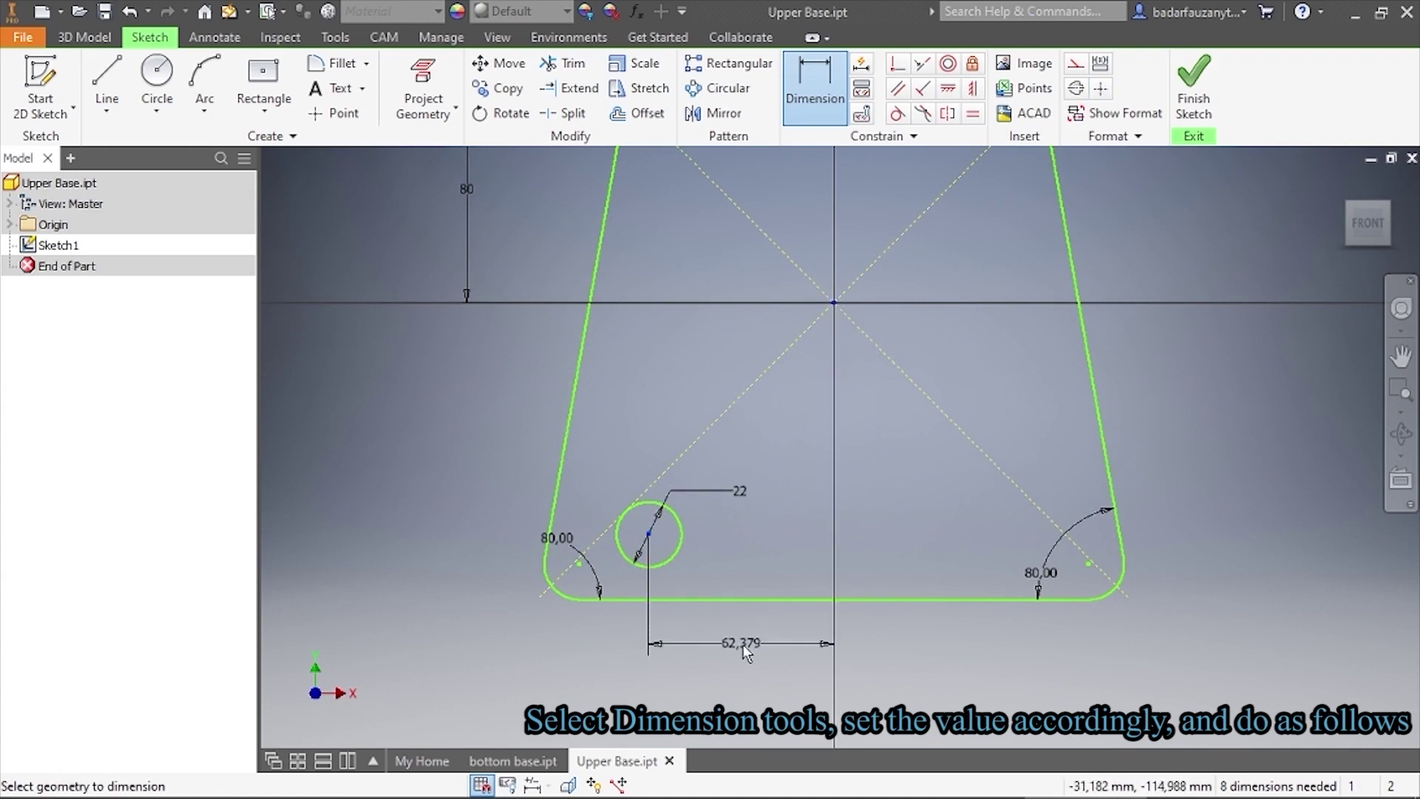
{"action": "left_click", "coordinate": [742, 644]}
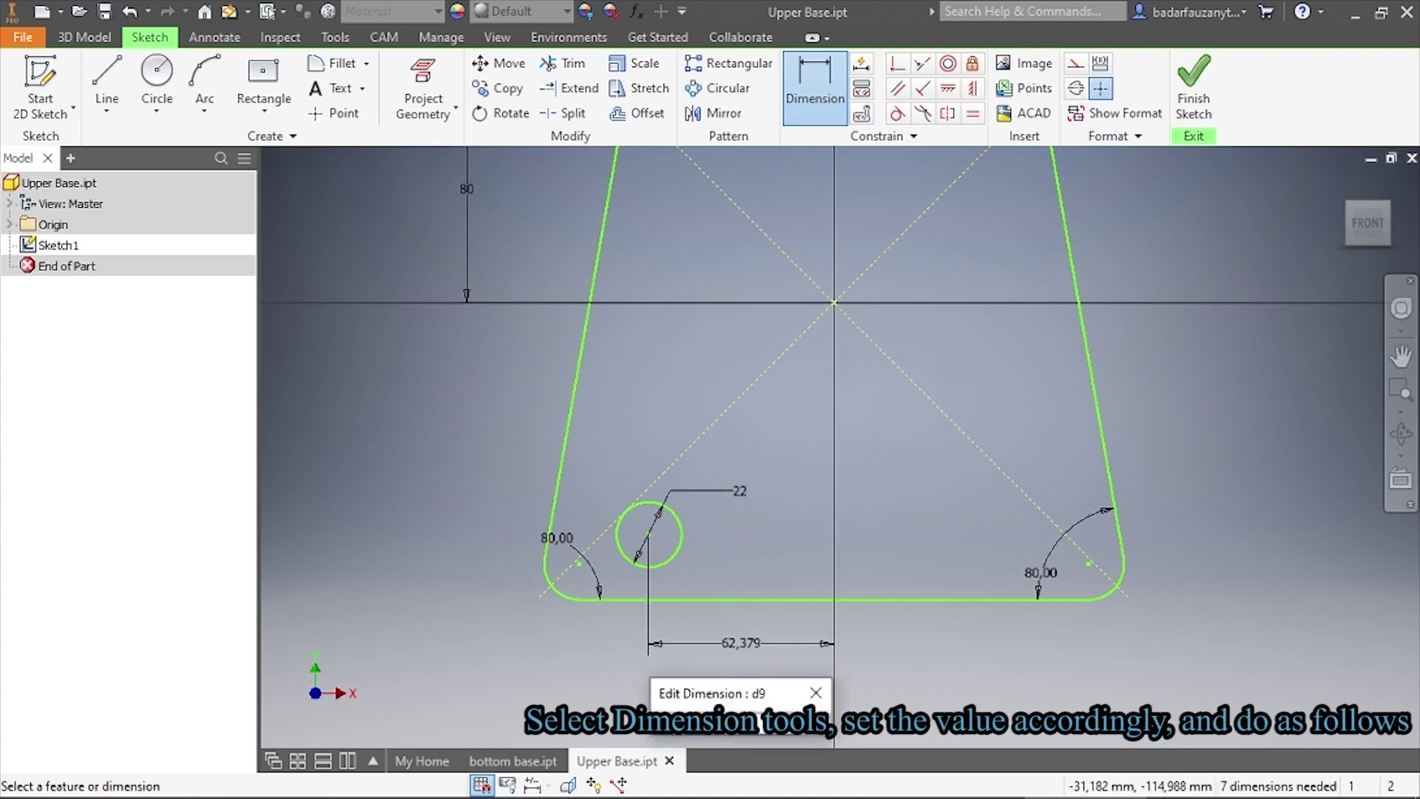
{"action": "type", "text": "70"}
{"action": "key", "text": "Return"}
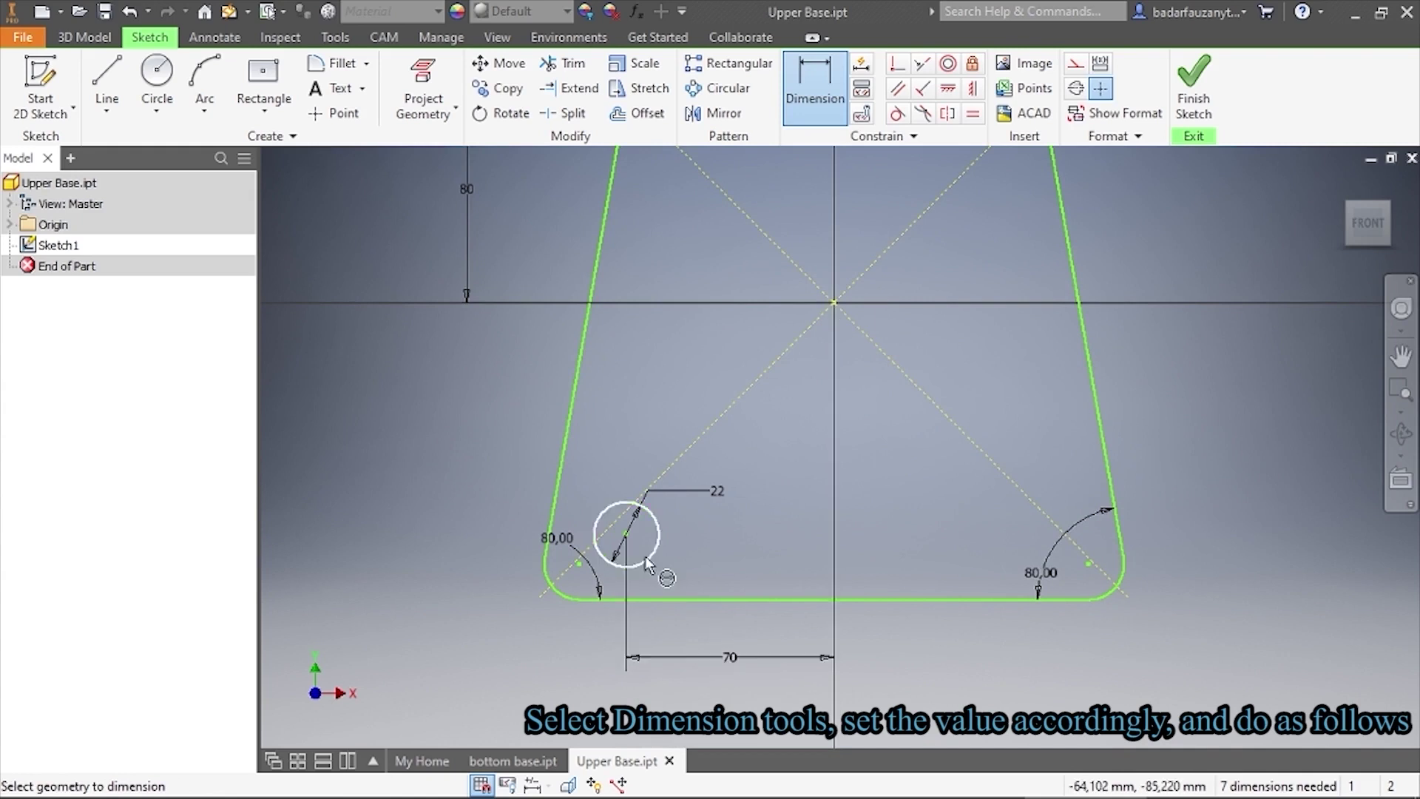
Dimension the vertical distance from the lower circle's center to the sketch origin as 70 mm, and end dimensioning
{"action": "left_click", "coordinate": [627, 535]}
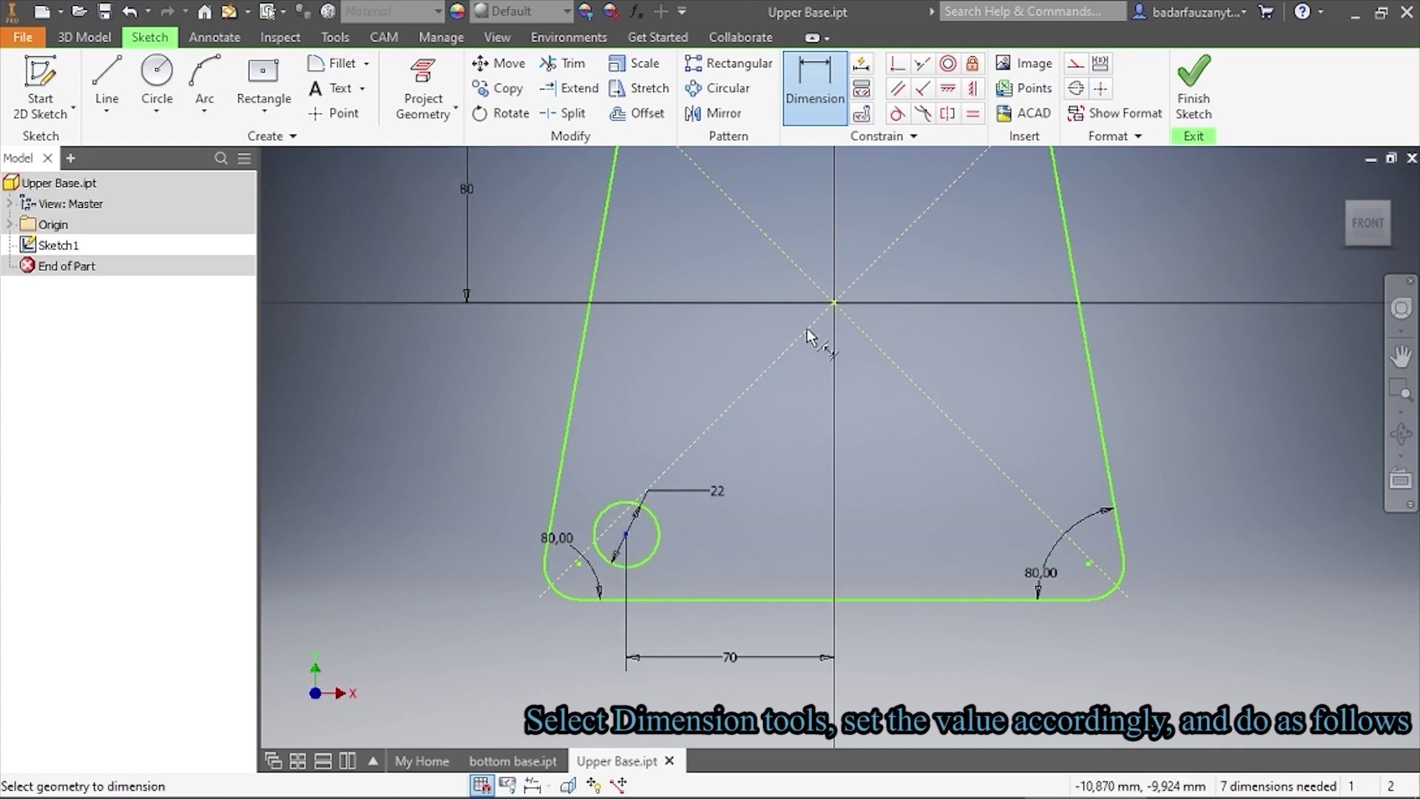
{"action": "left_click", "coordinate": [834, 303]}
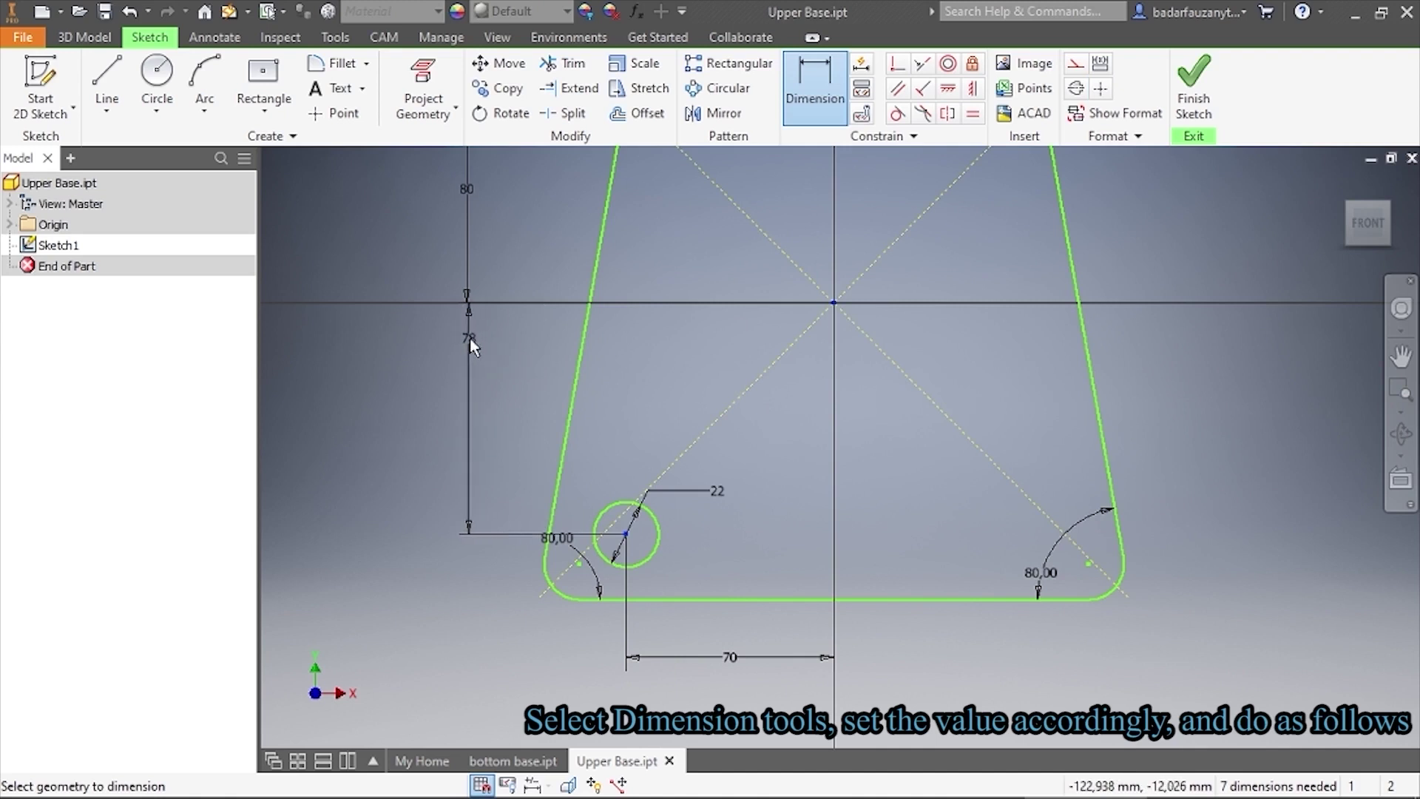
{"action": "left_click", "coordinate": [466, 338]}
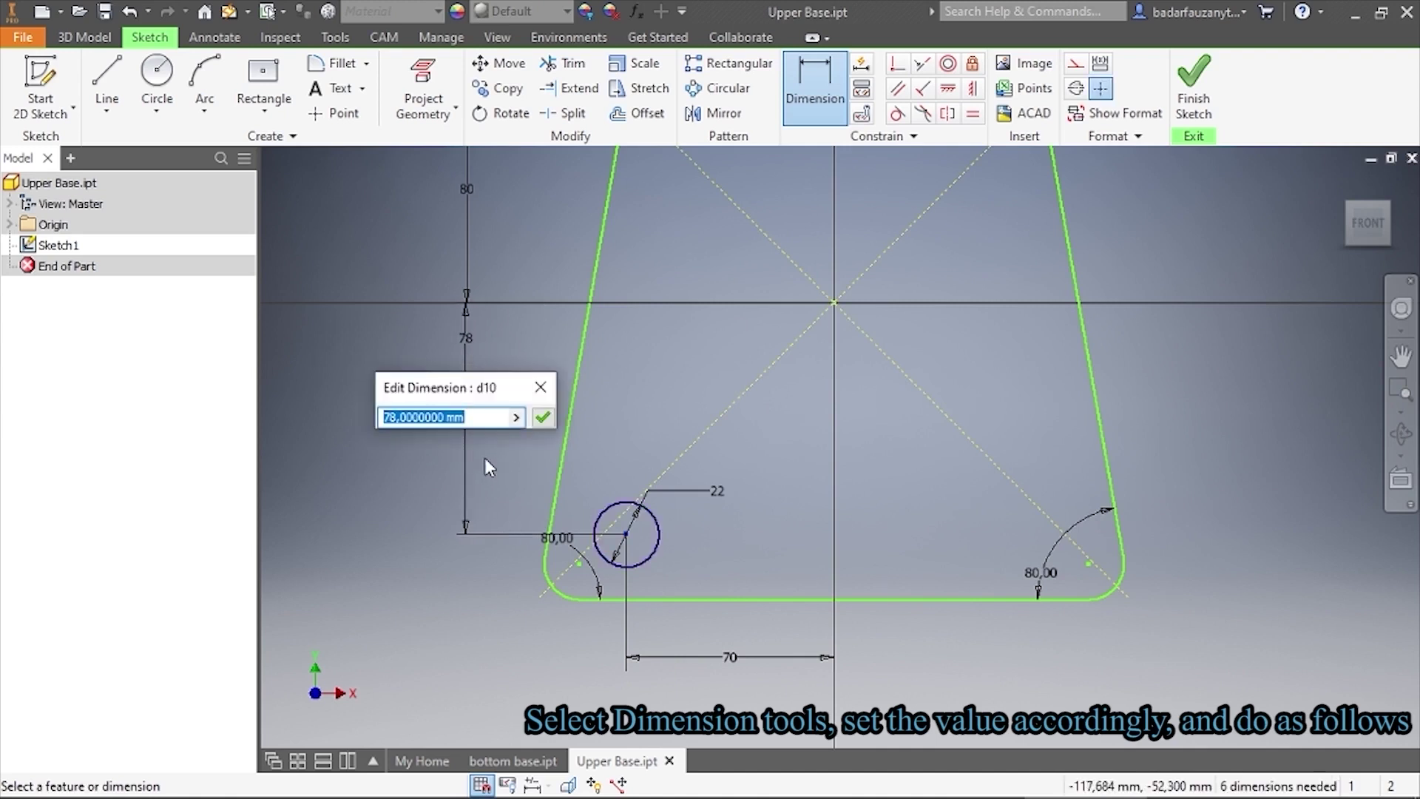
{"action": "type", "text": "8"}
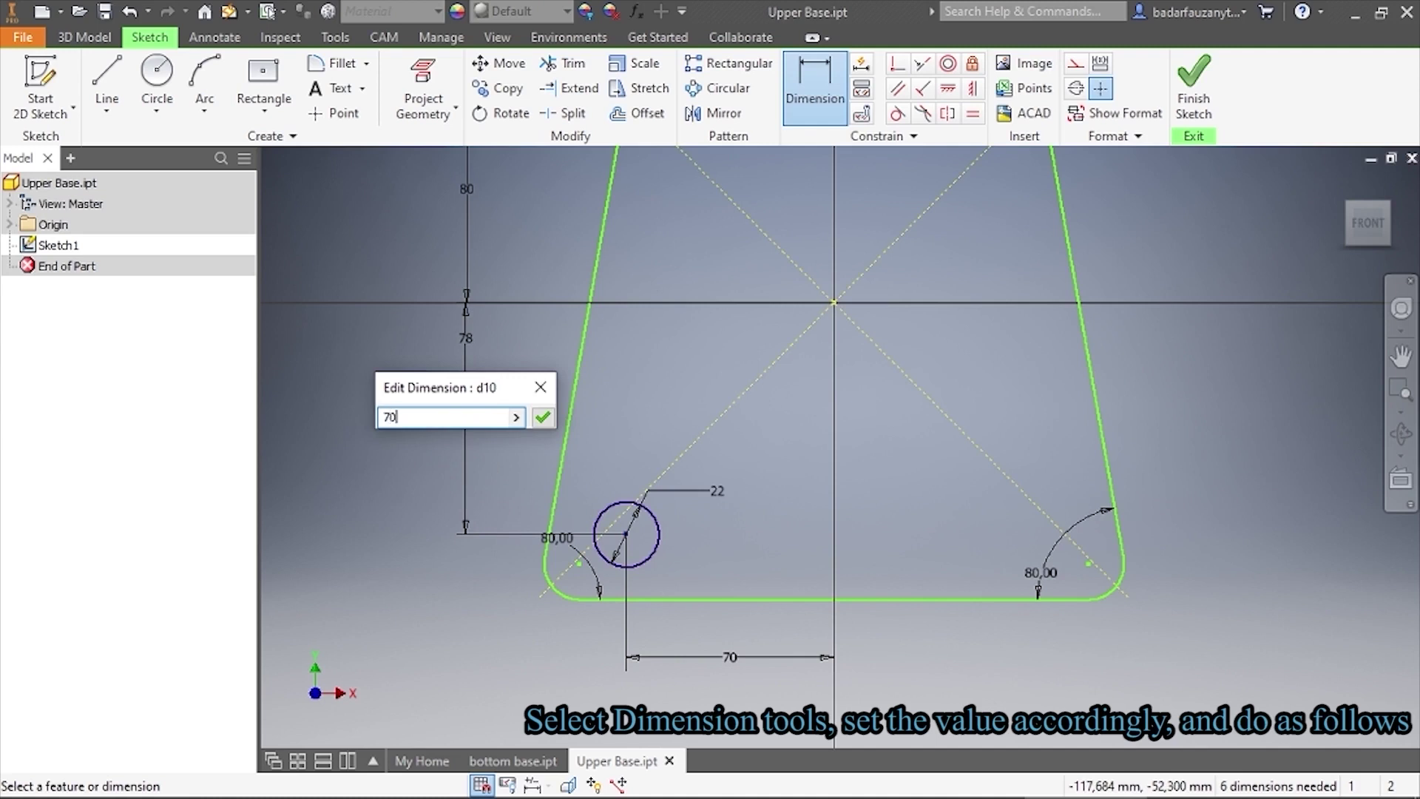
{"action": "type", "text": "0"}
{"action": "key", "text": "Return"}
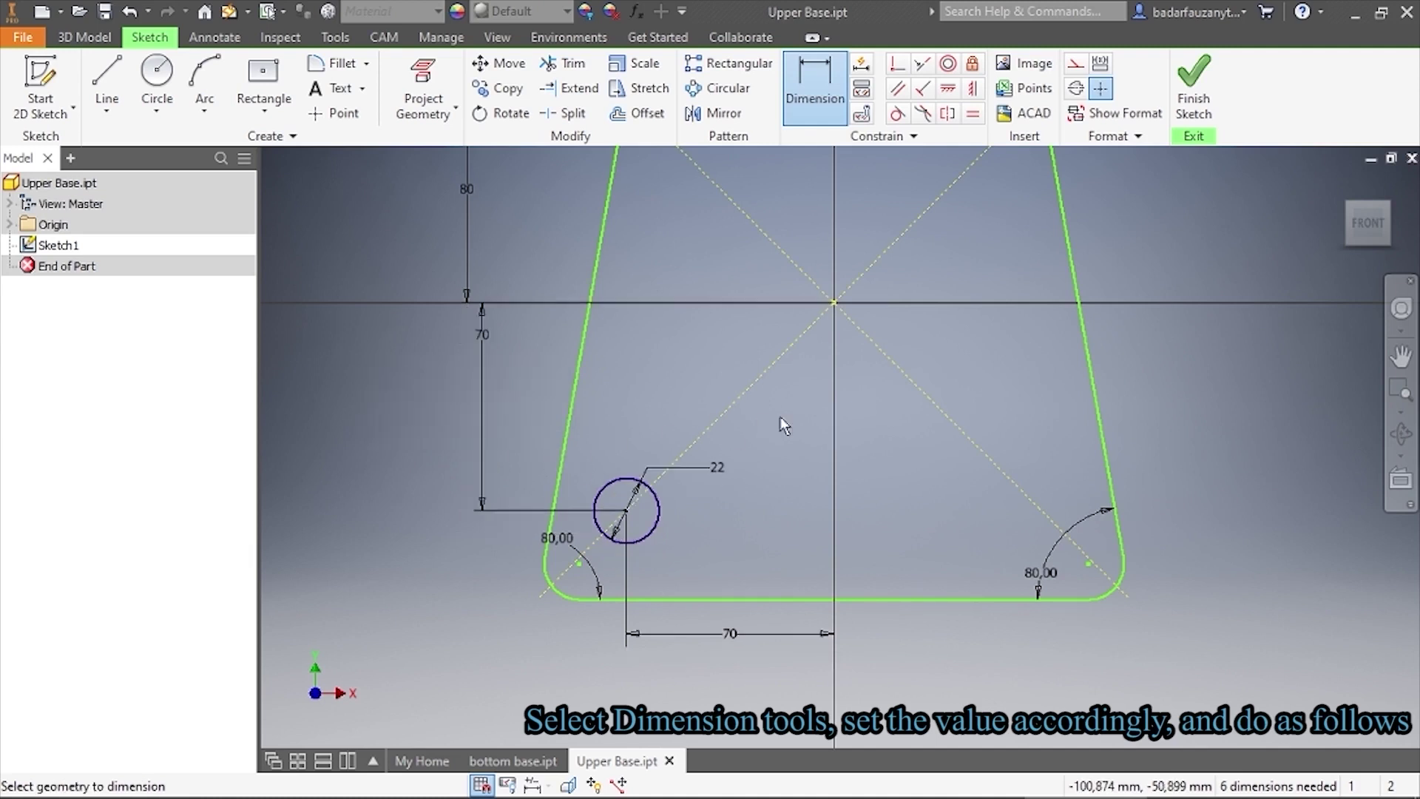
{"action": "right_click", "coordinate": [620, 367]}
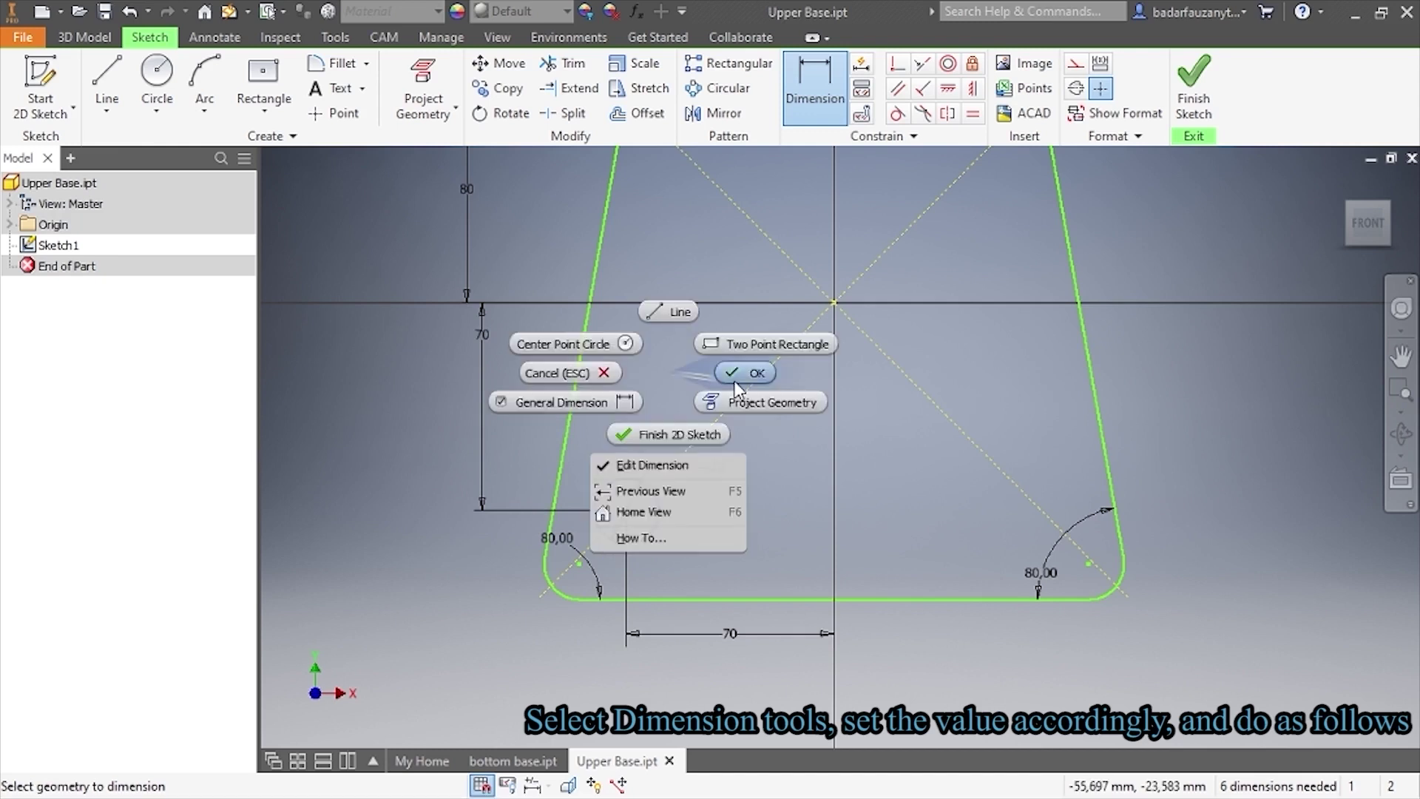
{"action": "left_click", "coordinate": [742, 370]}
Align the vertical 70 mm dimension with the 80 mm one, and move the 50 mm dimension inside the trapezoid below the upper circle
{"action": "left_click", "coordinate": [481, 348]}
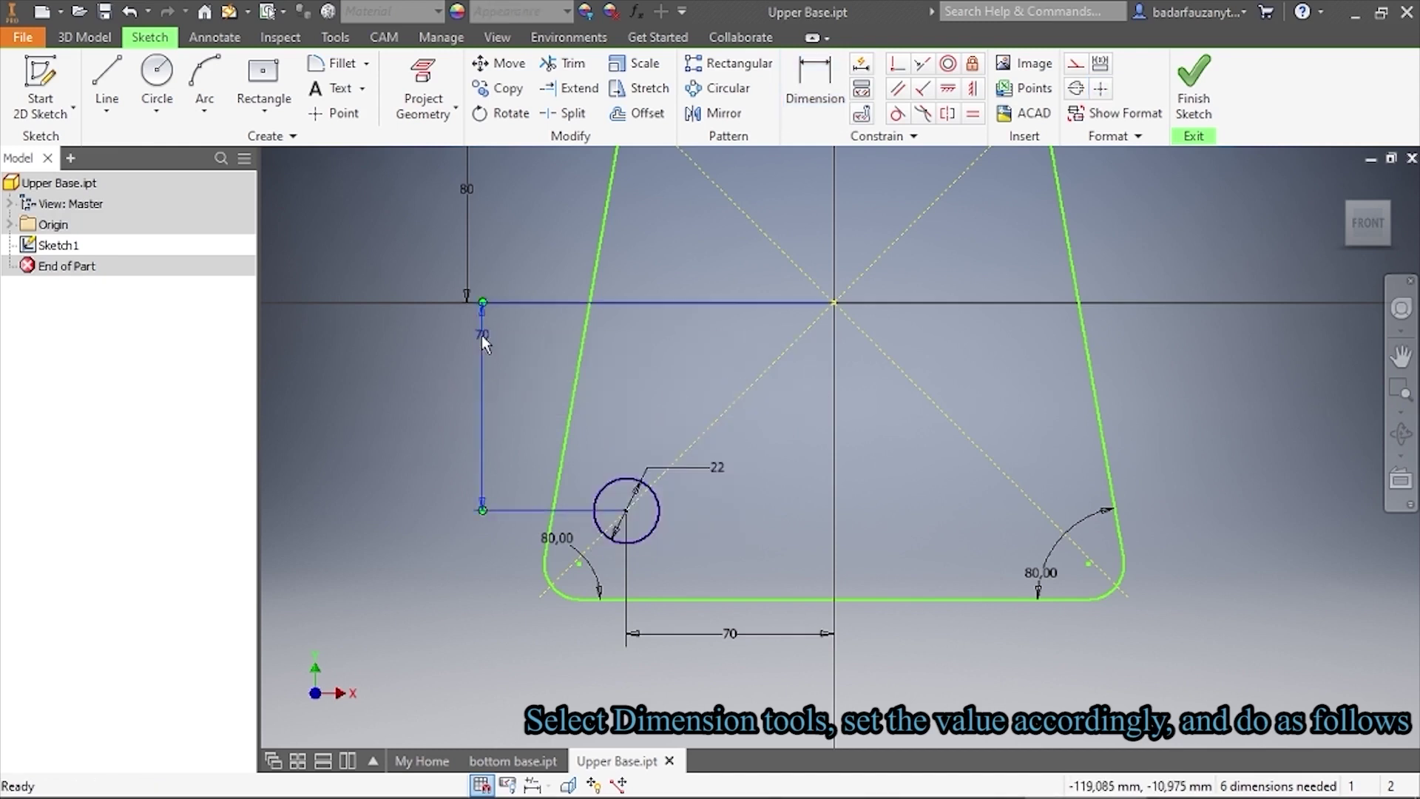
{"action": "left_click_drag", "start_coordinate": [486, 336], "coordinate": [473, 335]}
{"action": "left_click", "coordinate": [510, 362]}
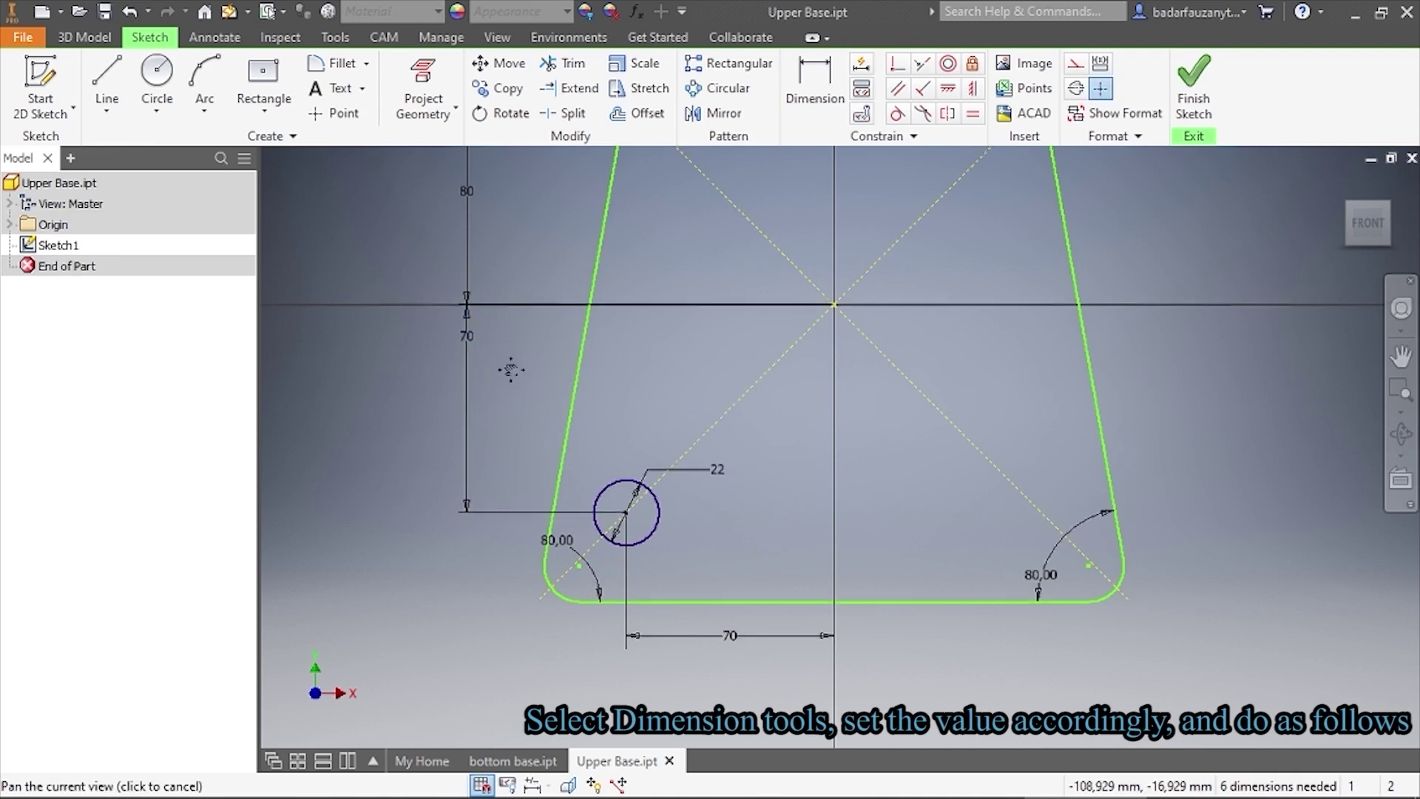
{"action": "scroll", "coordinate": [473, 438], "scroll_direction": "down", "scroll_amount": 3}
{"action": "middle_click_drag", "start_coordinate": [473, 438], "coordinate": [527, 487]}
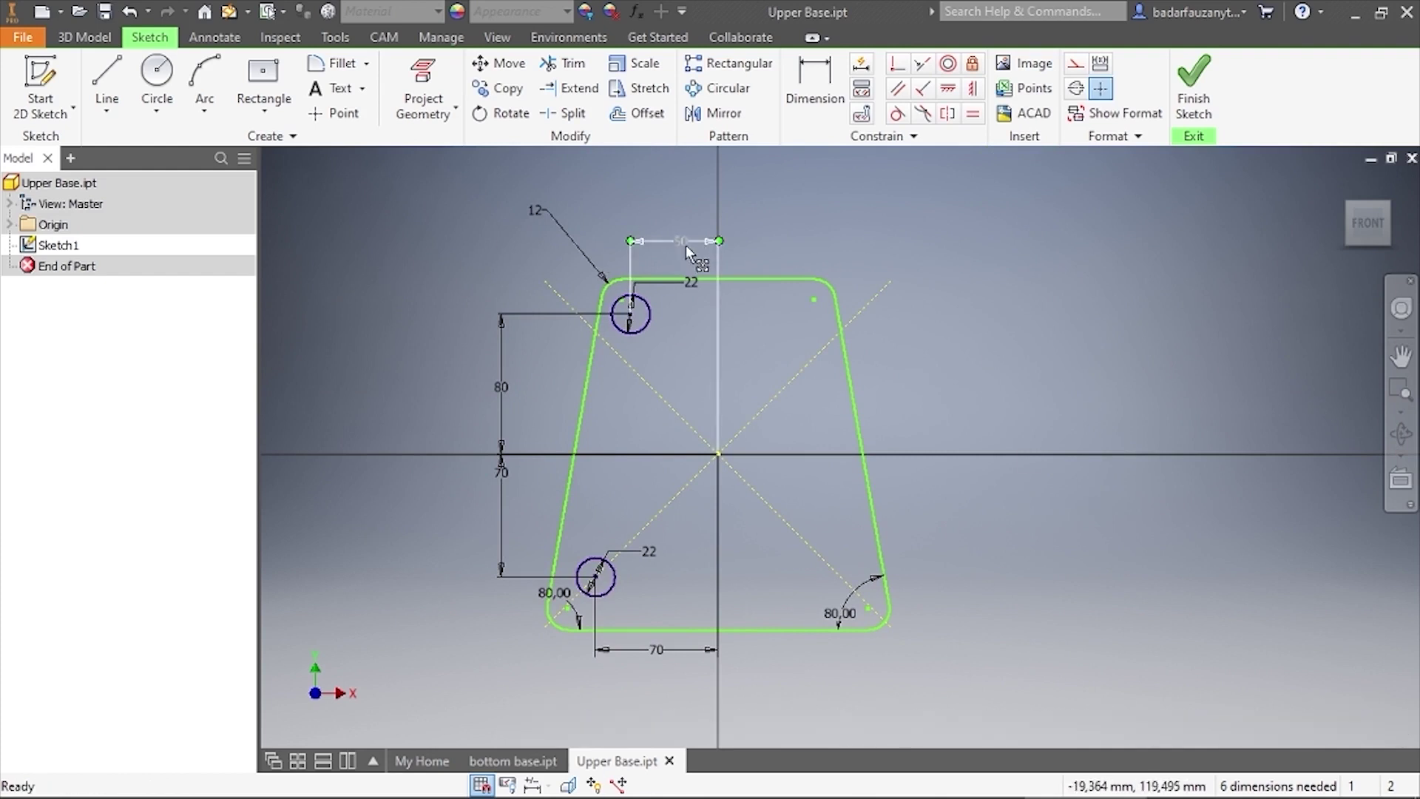
{"action": "left_click_drag", "start_coordinate": [681, 241], "coordinate": [685, 349]}
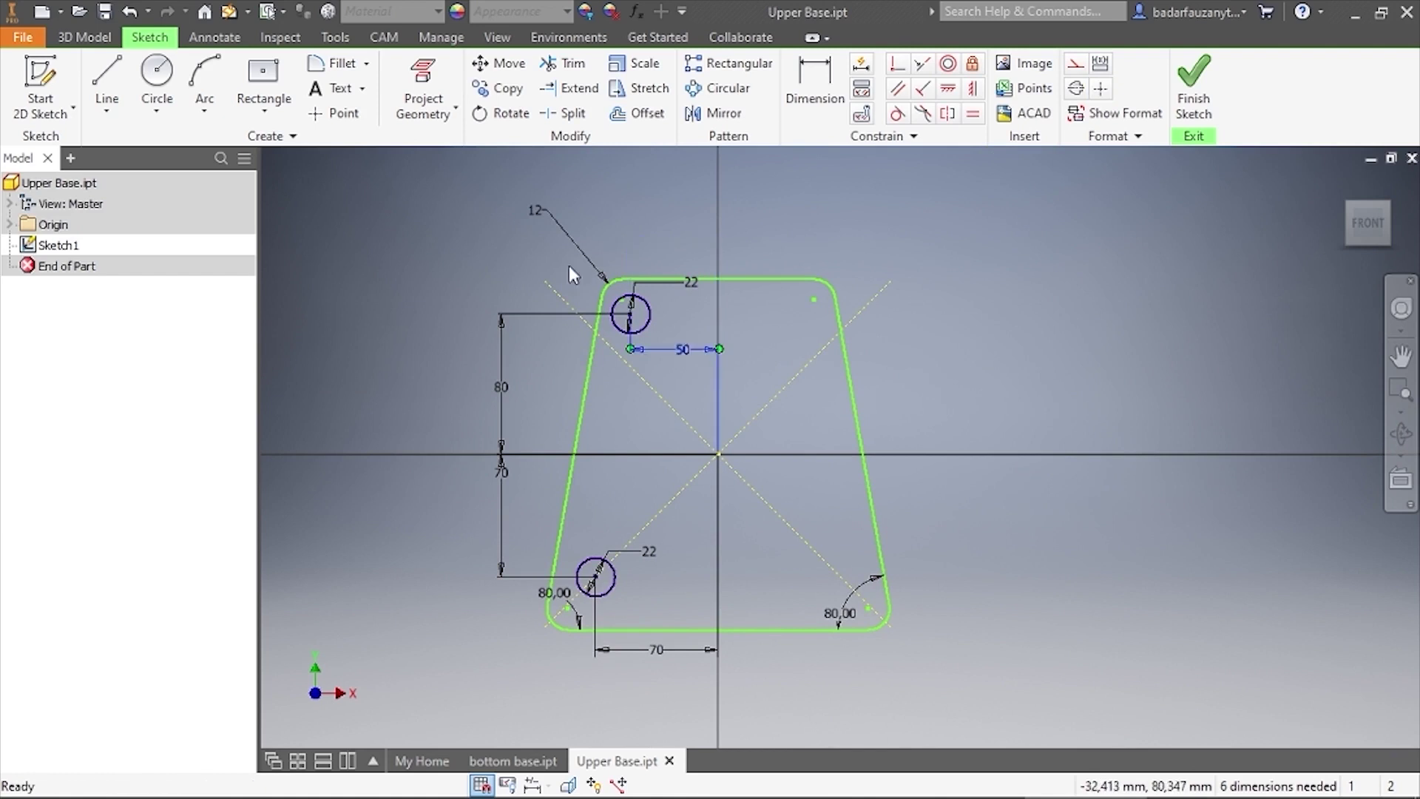
Draw a vertical centerline through the origin from the trapezoid's top edge to its bottom edge
{"action": "left_click", "coordinate": [109, 77]}
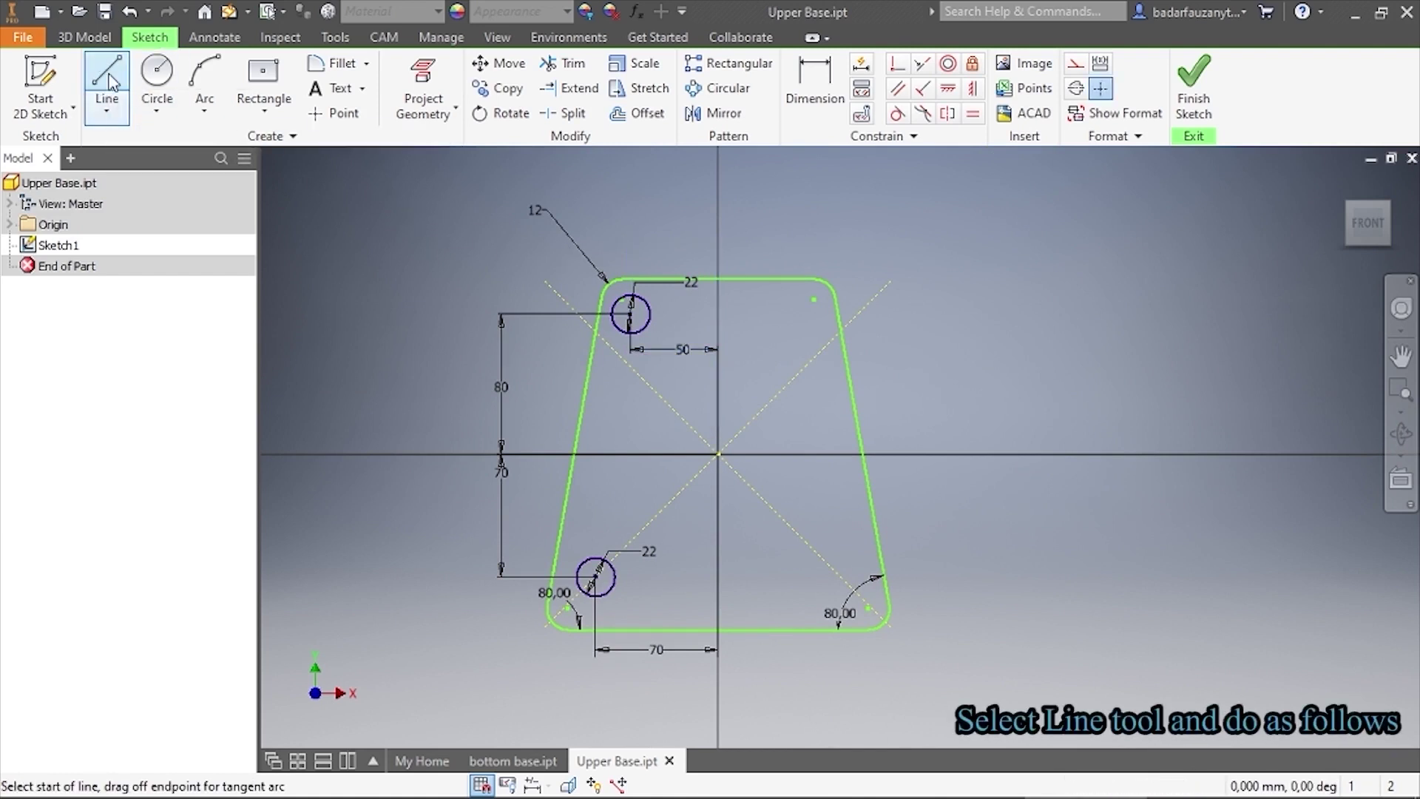
{"action": "left_click", "coordinate": [717, 281]}
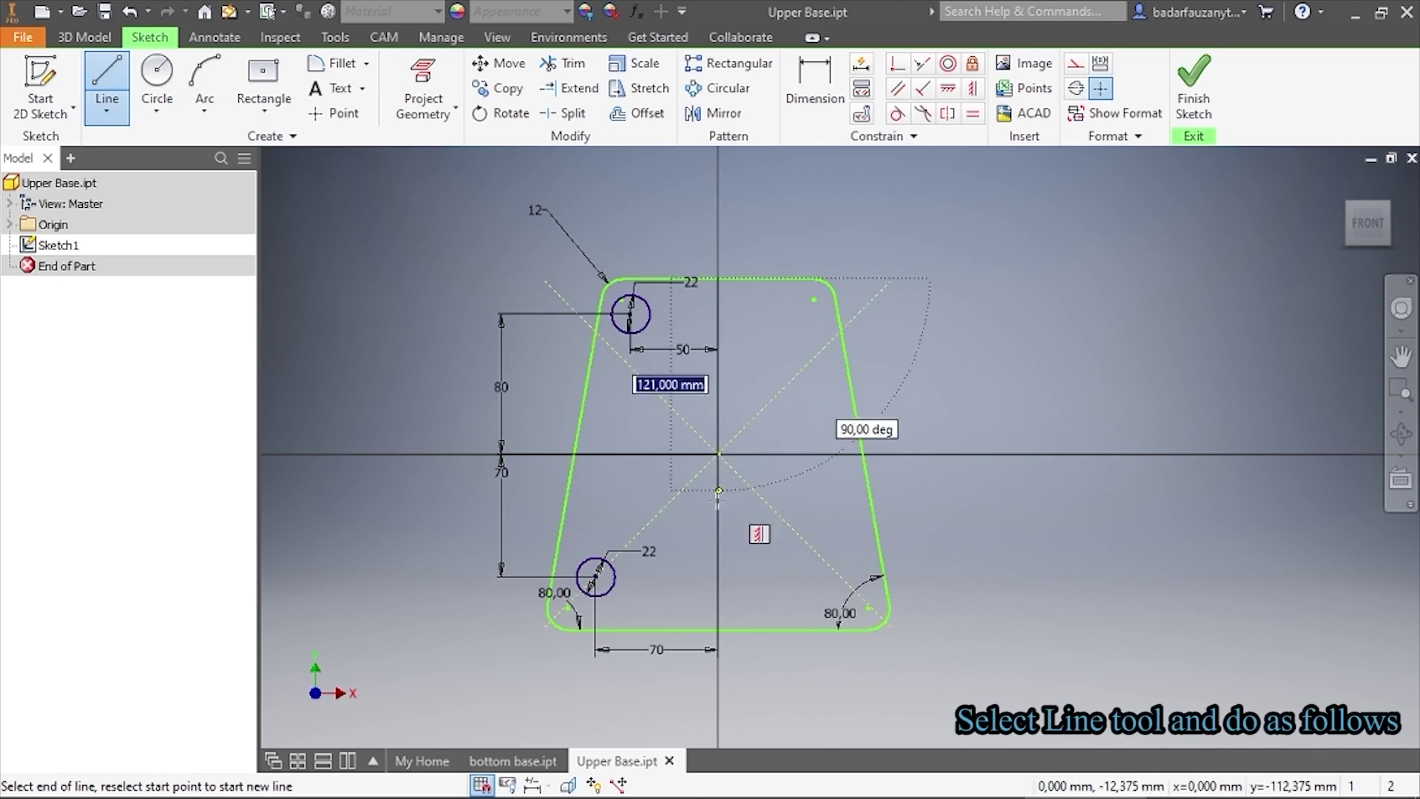
{"action": "double_click", "coordinate": [717, 630]}
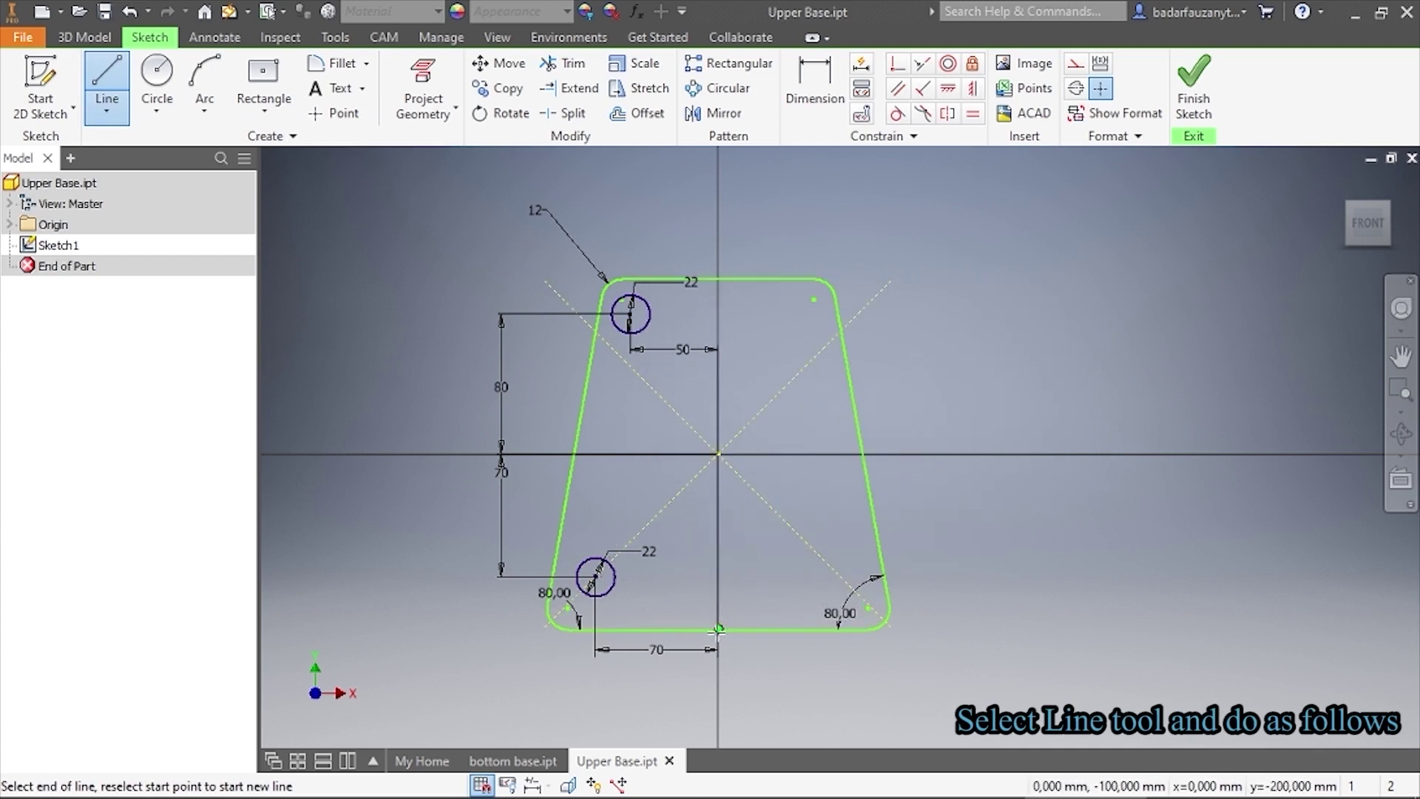
{"action": "right_click", "coordinate": [921, 390]}
{"action": "left_click", "coordinate": [984, 400]}
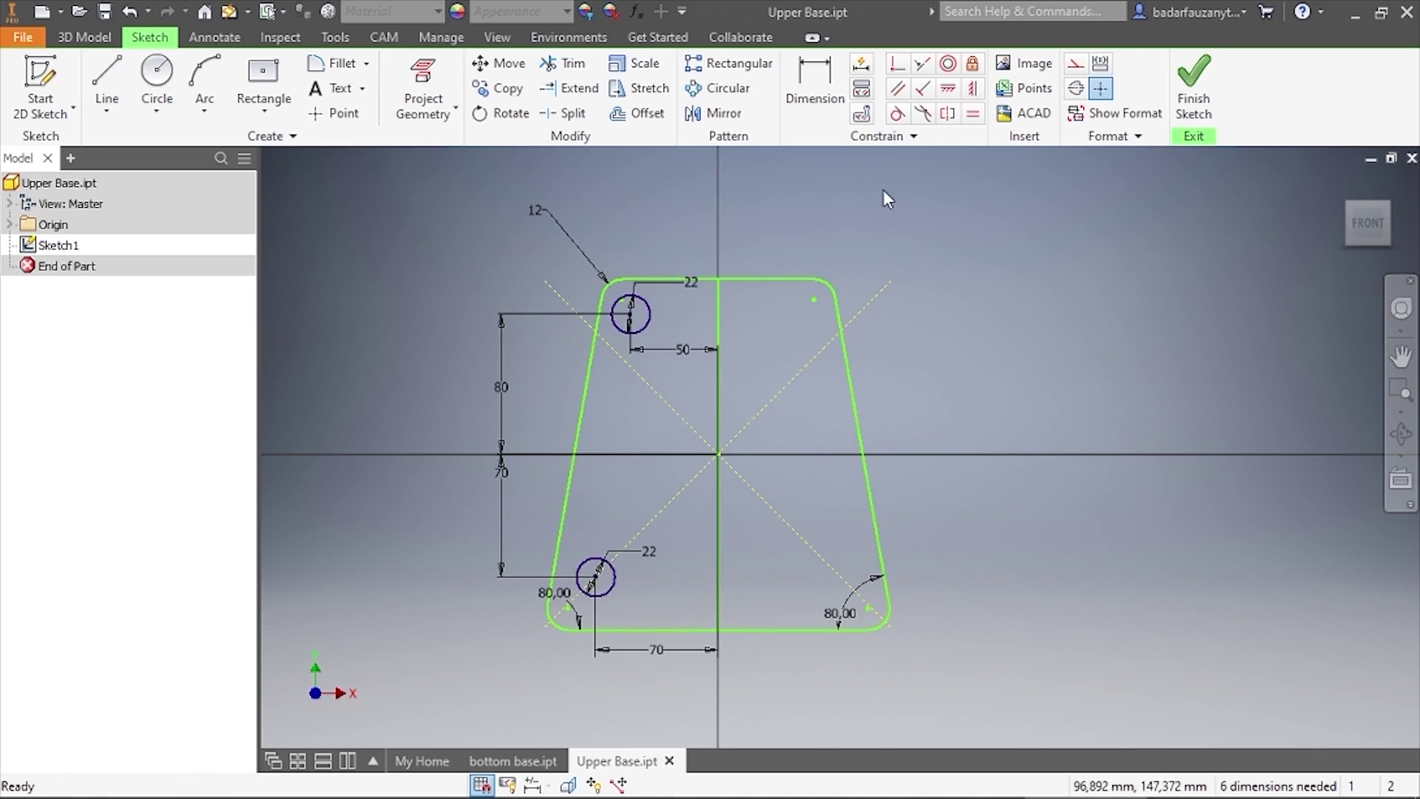
Mirror the two dimensioned 22 mm circles across the trapezoid's vertical centerline
{"action": "left_click", "coordinate": [711, 115]}
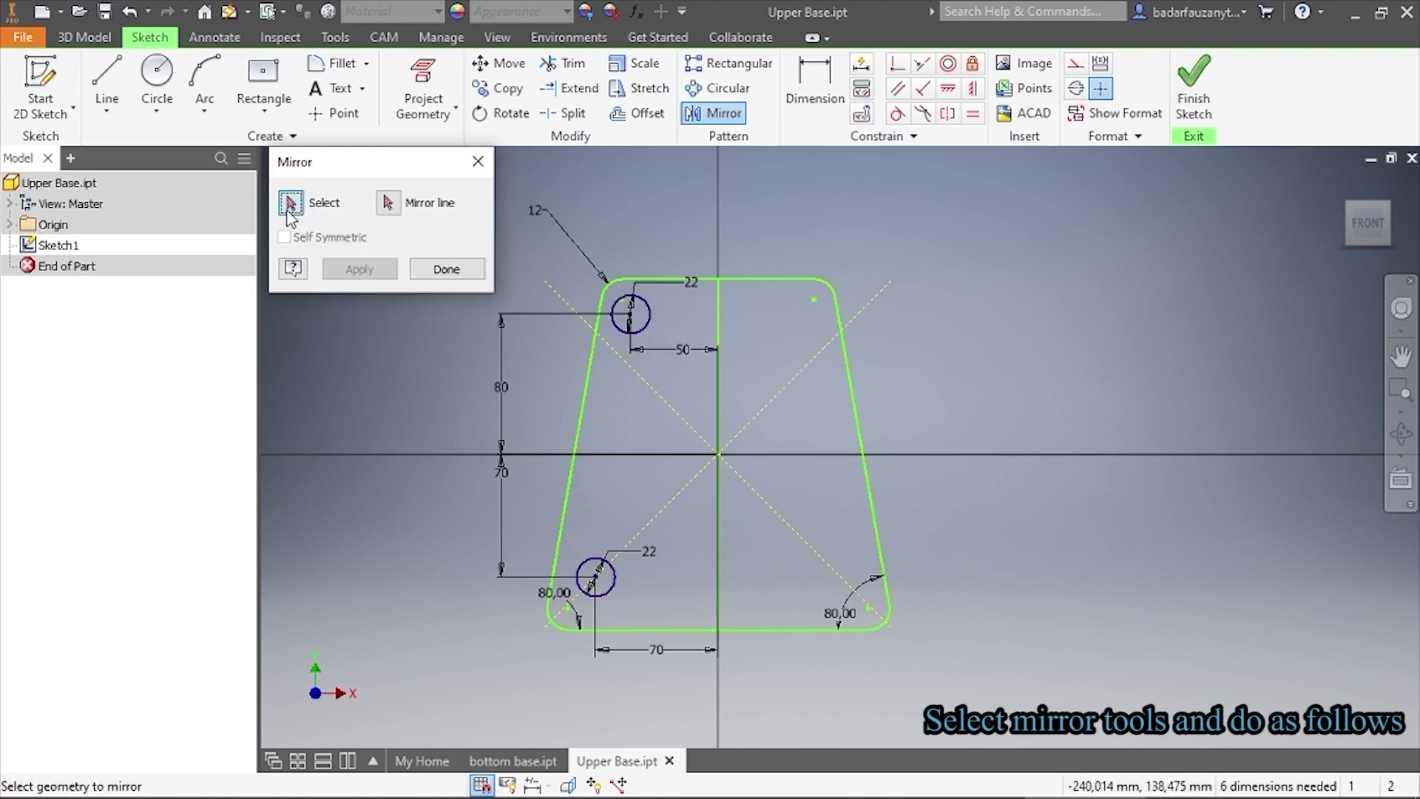
{"action": "left_click", "coordinate": [651, 318]}
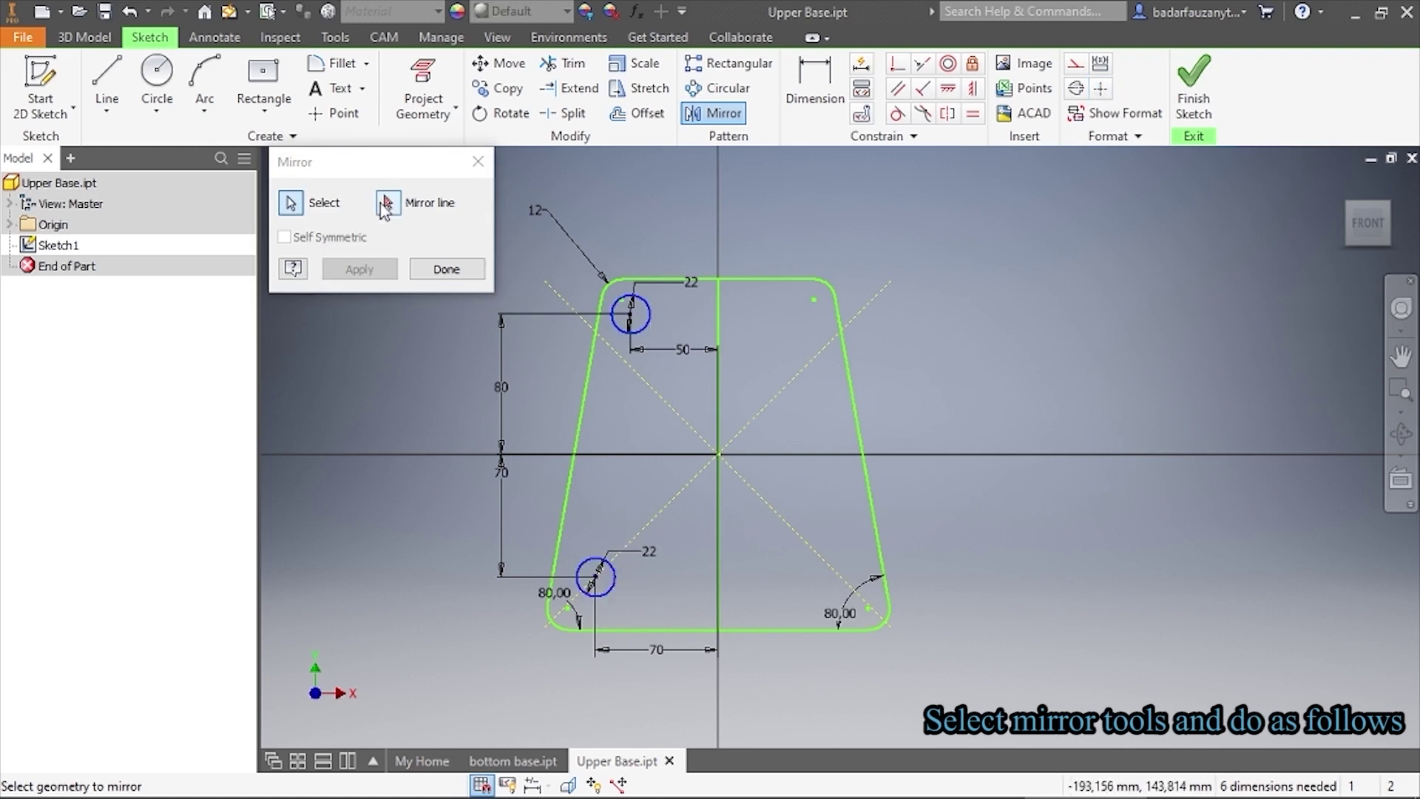
{"action": "left_click", "coordinate": [392, 204]}
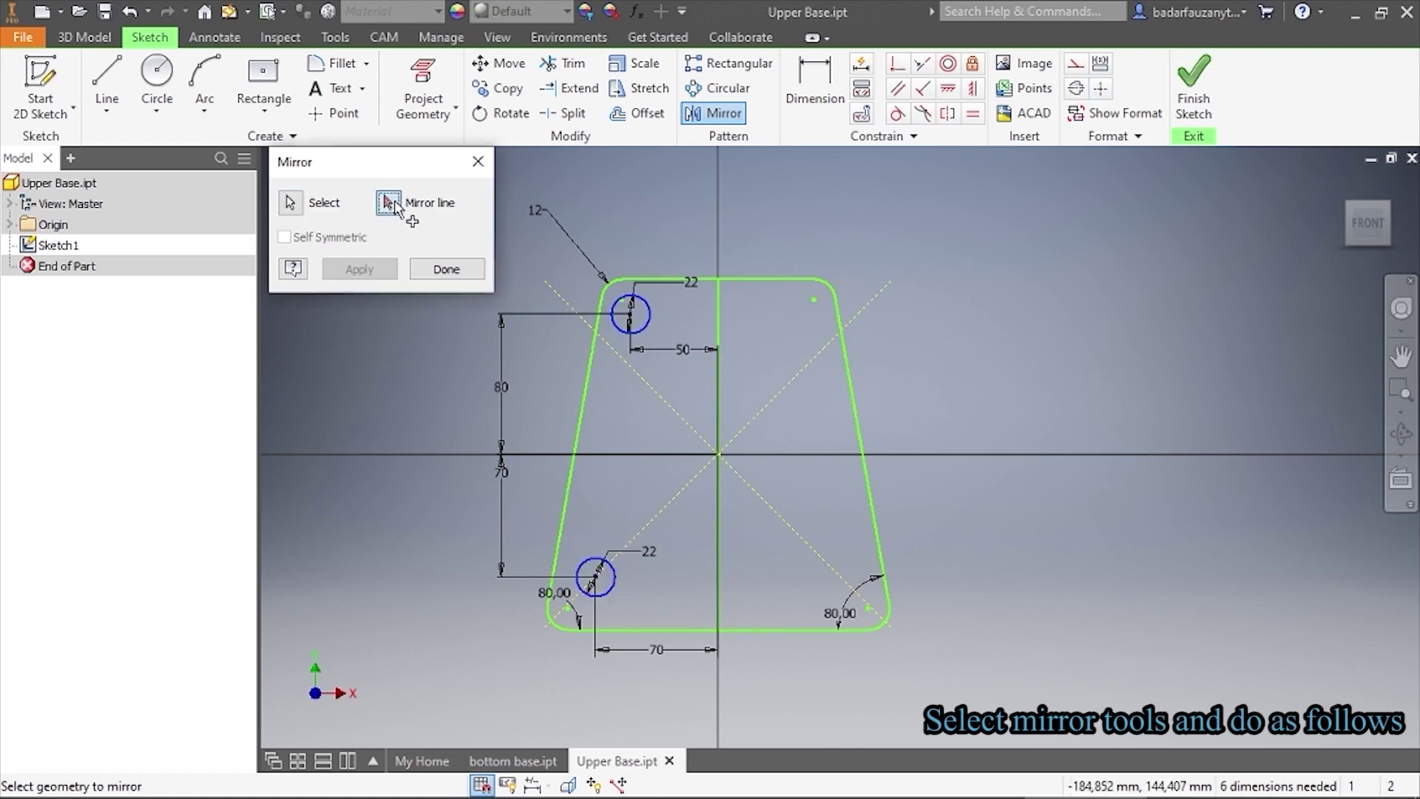
{"action": "left_click", "coordinate": [720, 314]}
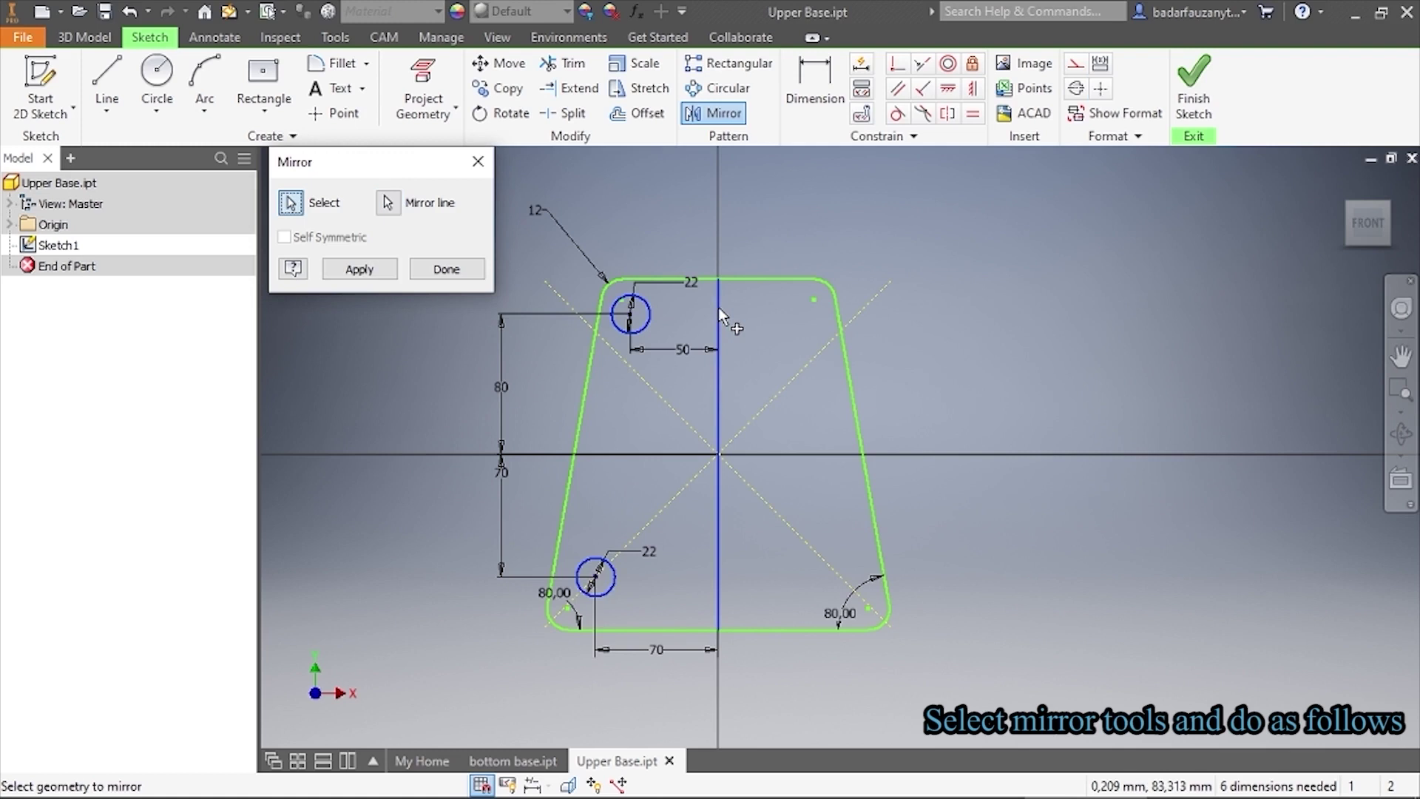
{"action": "left_click", "coordinate": [361, 275]}
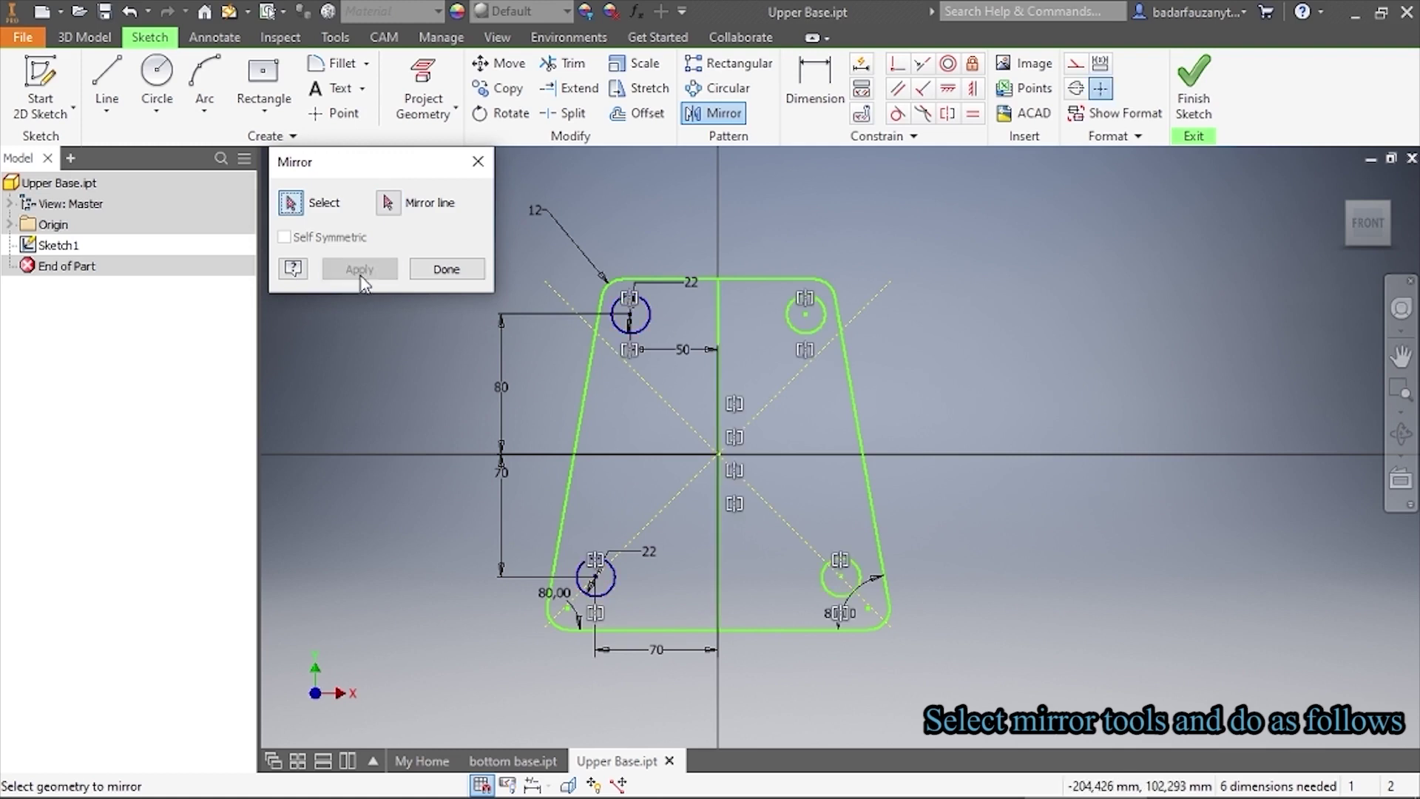
{"action": "left_click", "coordinate": [447, 270]}
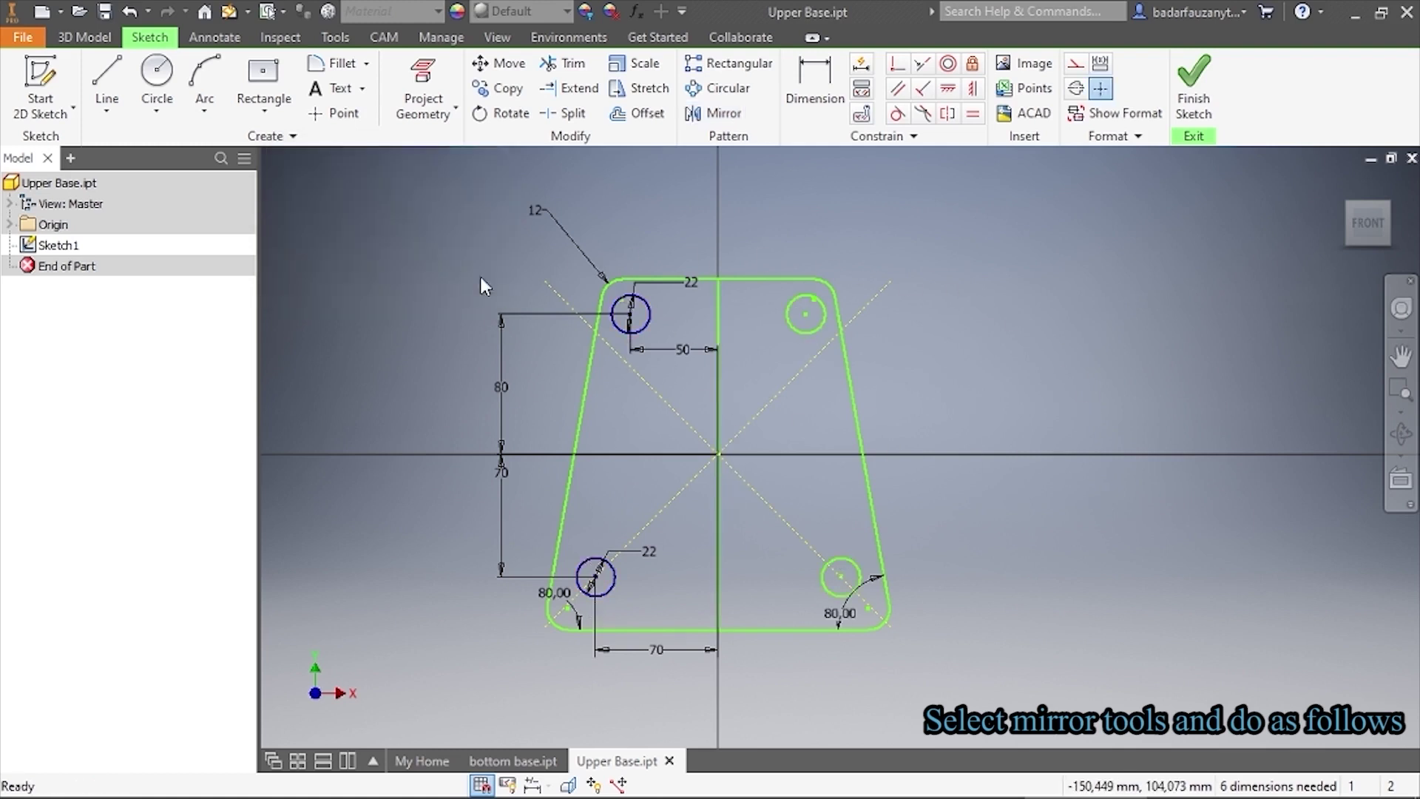
{"action": "right_click", "coordinate": [375, 403]}
{"action": "left_click", "coordinate": [730, 418]}
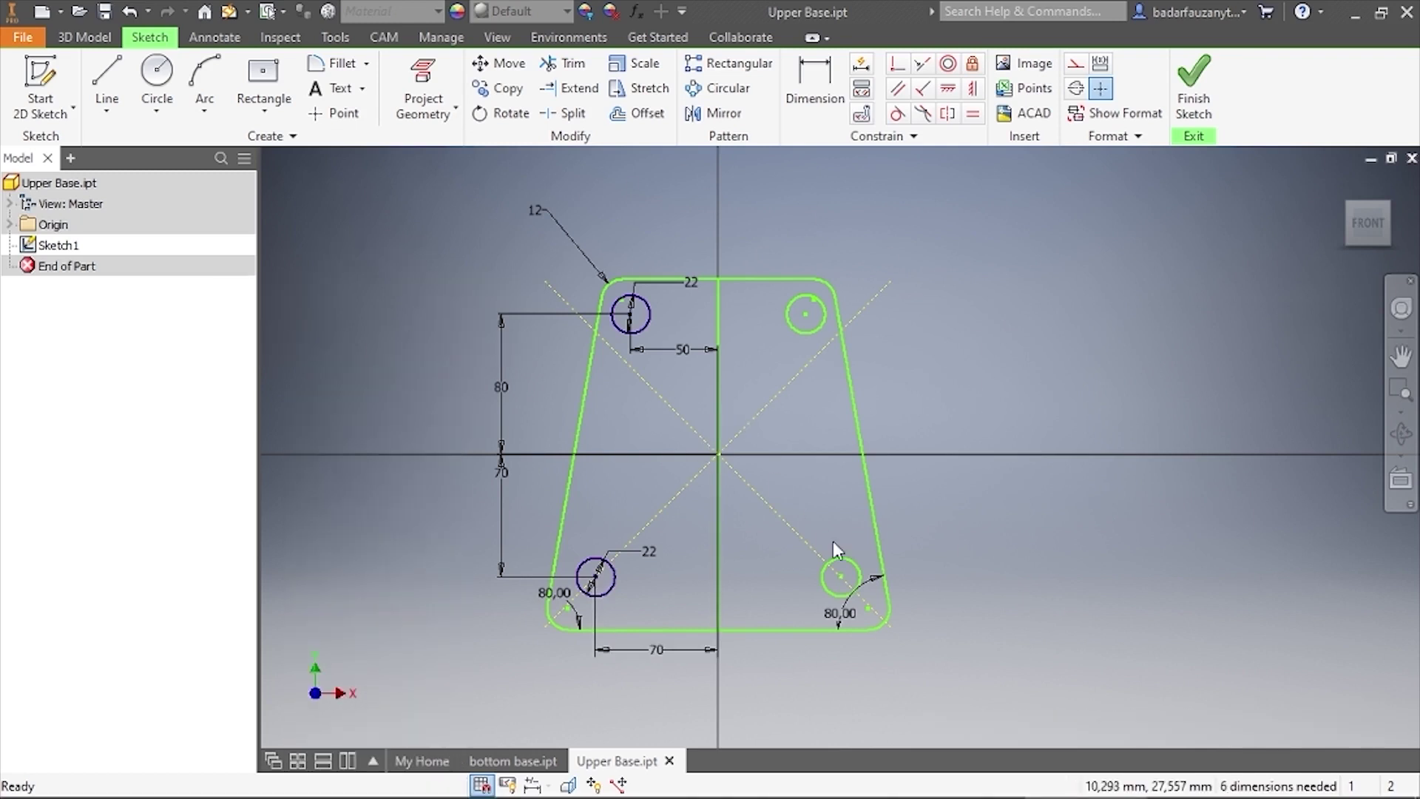
Move the 80° angle dimension at the trapezoid's lower-right corner closer to the corner, and delete the vertical centerline
{"action": "left_click_drag", "start_coordinate": [863, 620], "coordinate": [880, 616]}
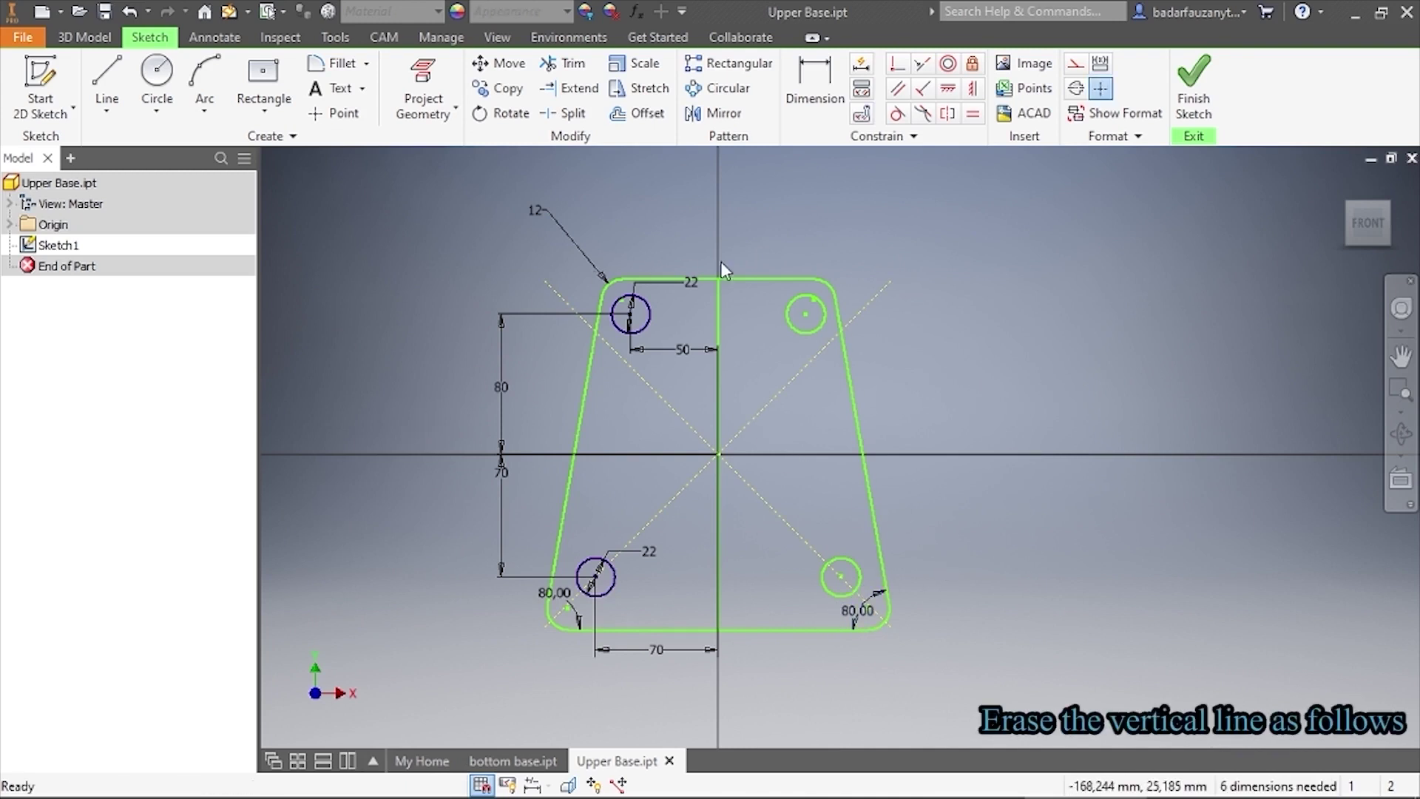
{"action": "right_click", "coordinate": [720, 316]}
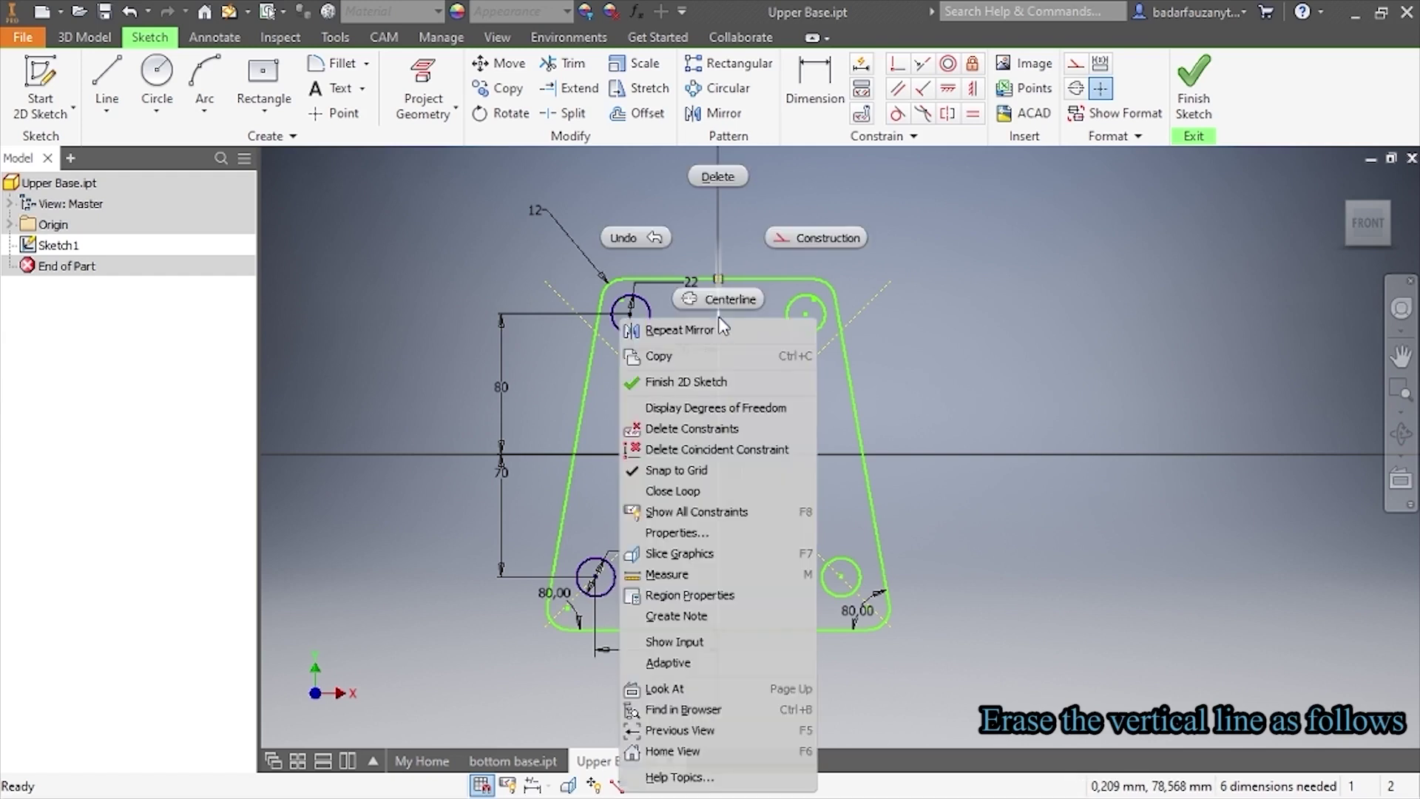
{"action": "left_click", "coordinate": [718, 176]}
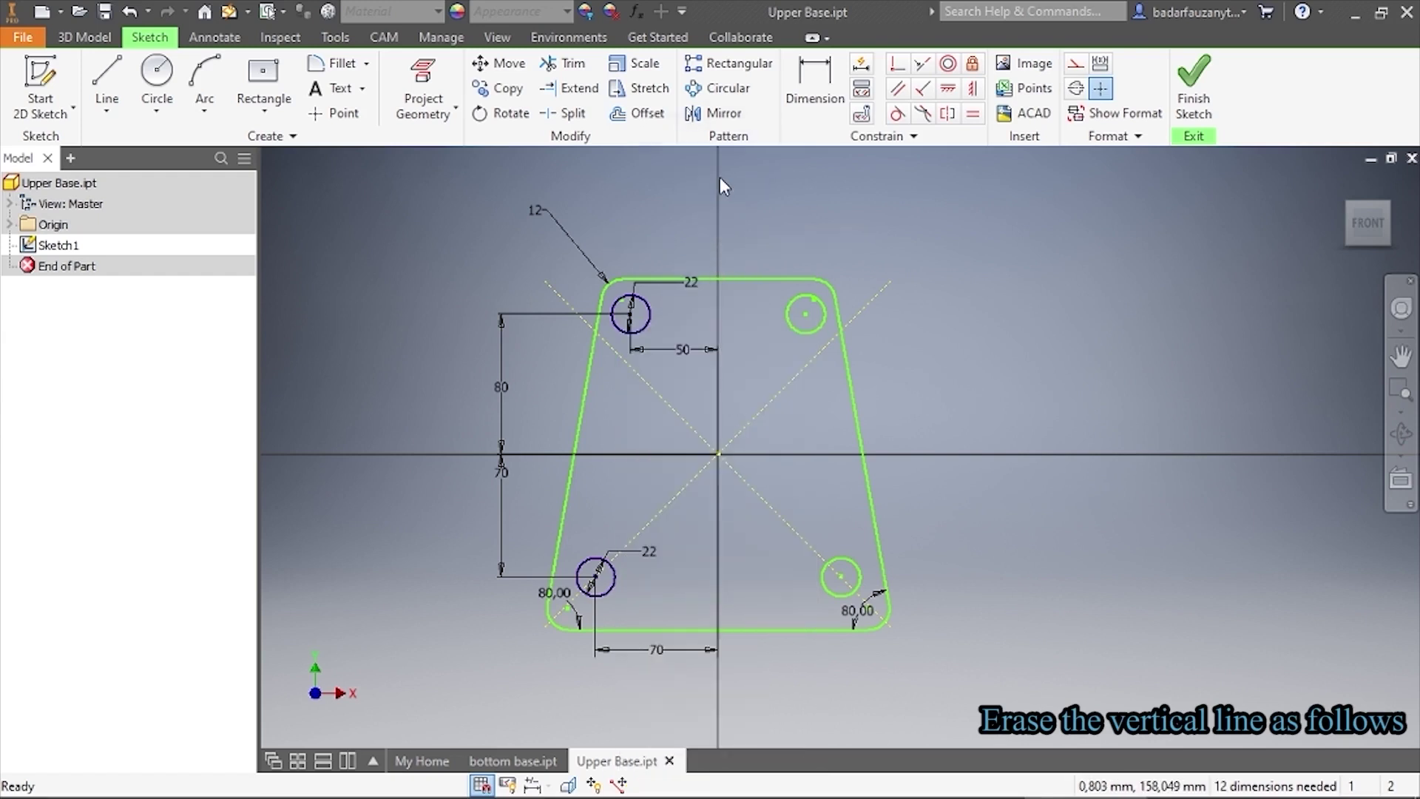
Draw a circle about 58 mm in diameter, centered on the vertical axis about 48 mm below the origin
{"action": "left_click", "coordinate": [157, 74]}
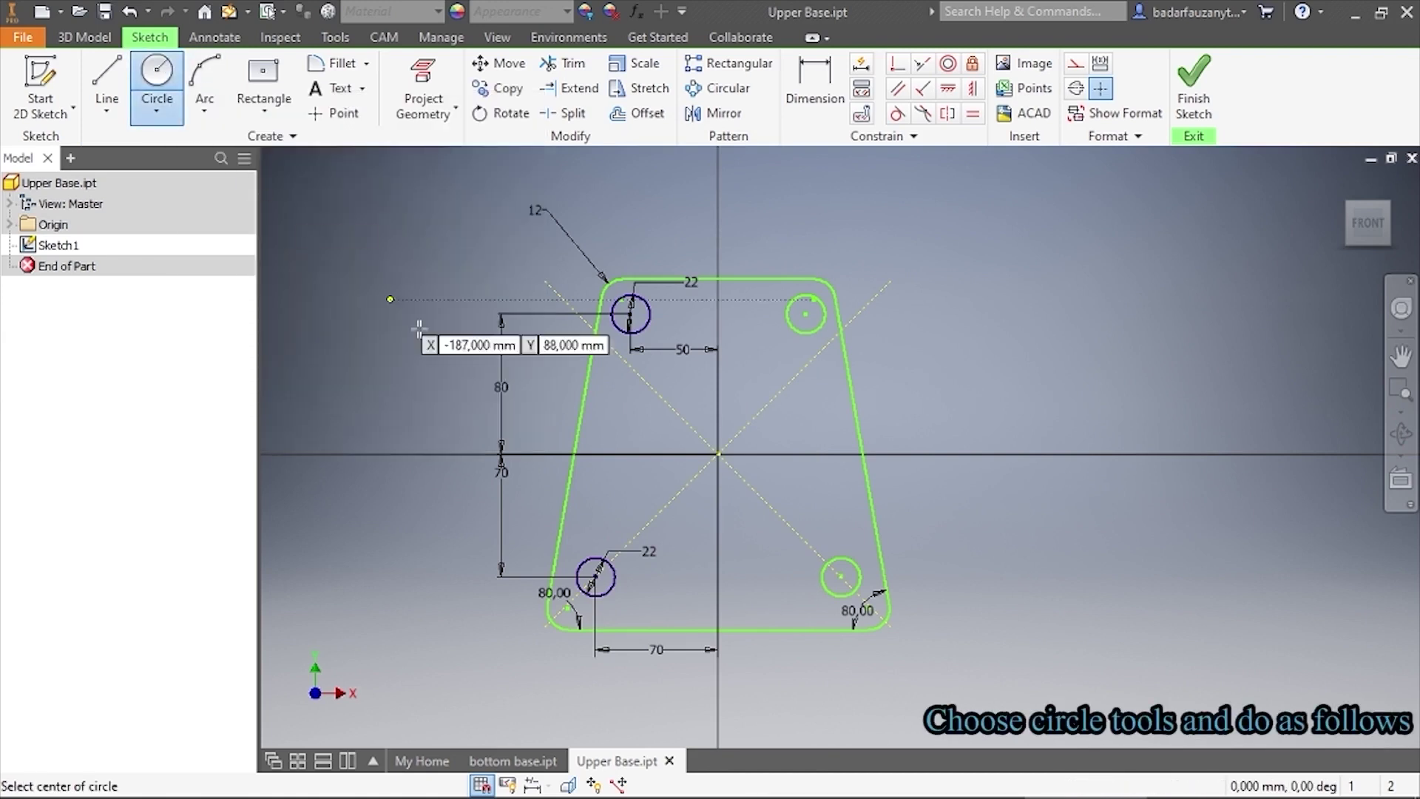
{"action": "scroll", "coordinate": [709, 538], "scroll_direction": "up", "scroll_amount": 3}
{"action": "middle_click_drag", "start_coordinate": [708, 538], "coordinate": [688, 511]}
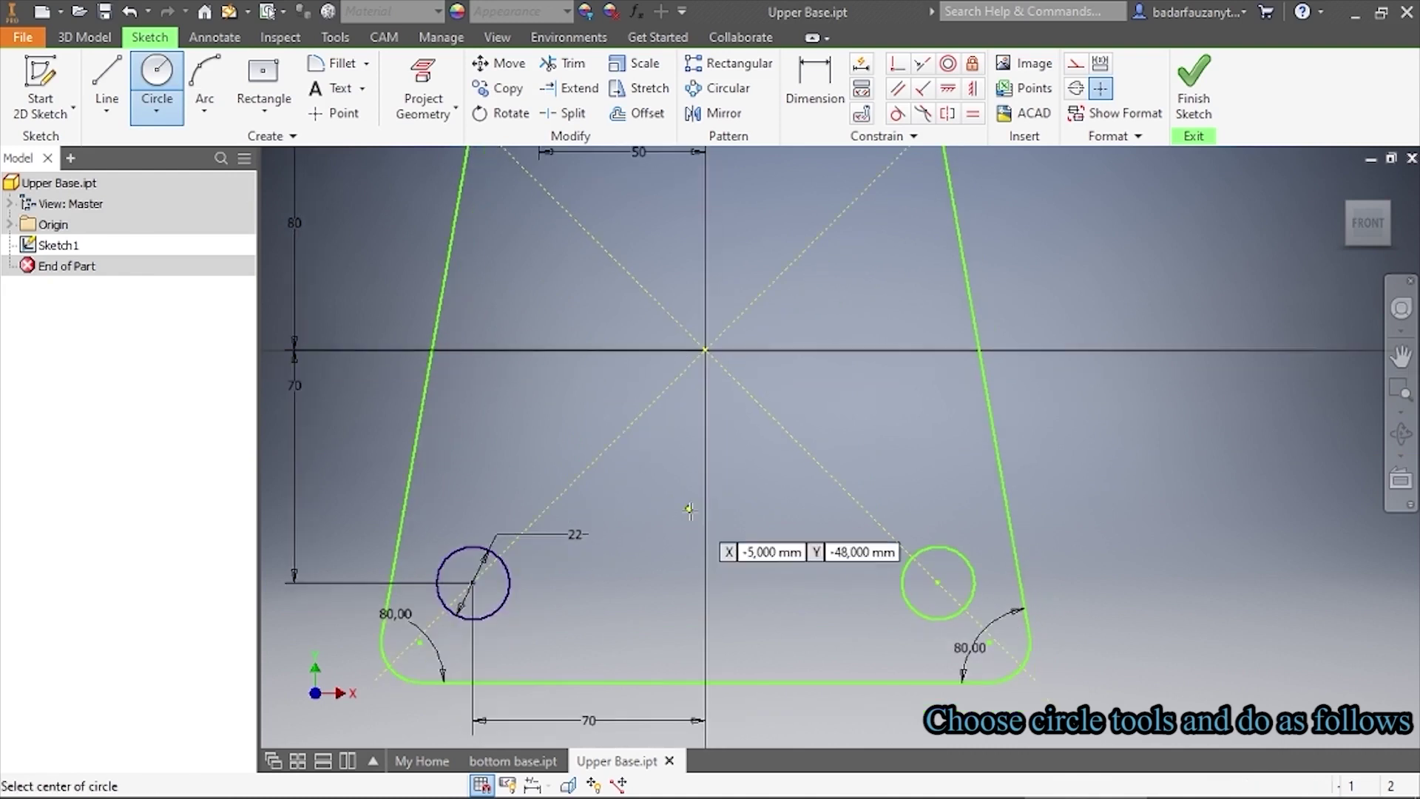
{"action": "left_click", "coordinate": [705, 507]}
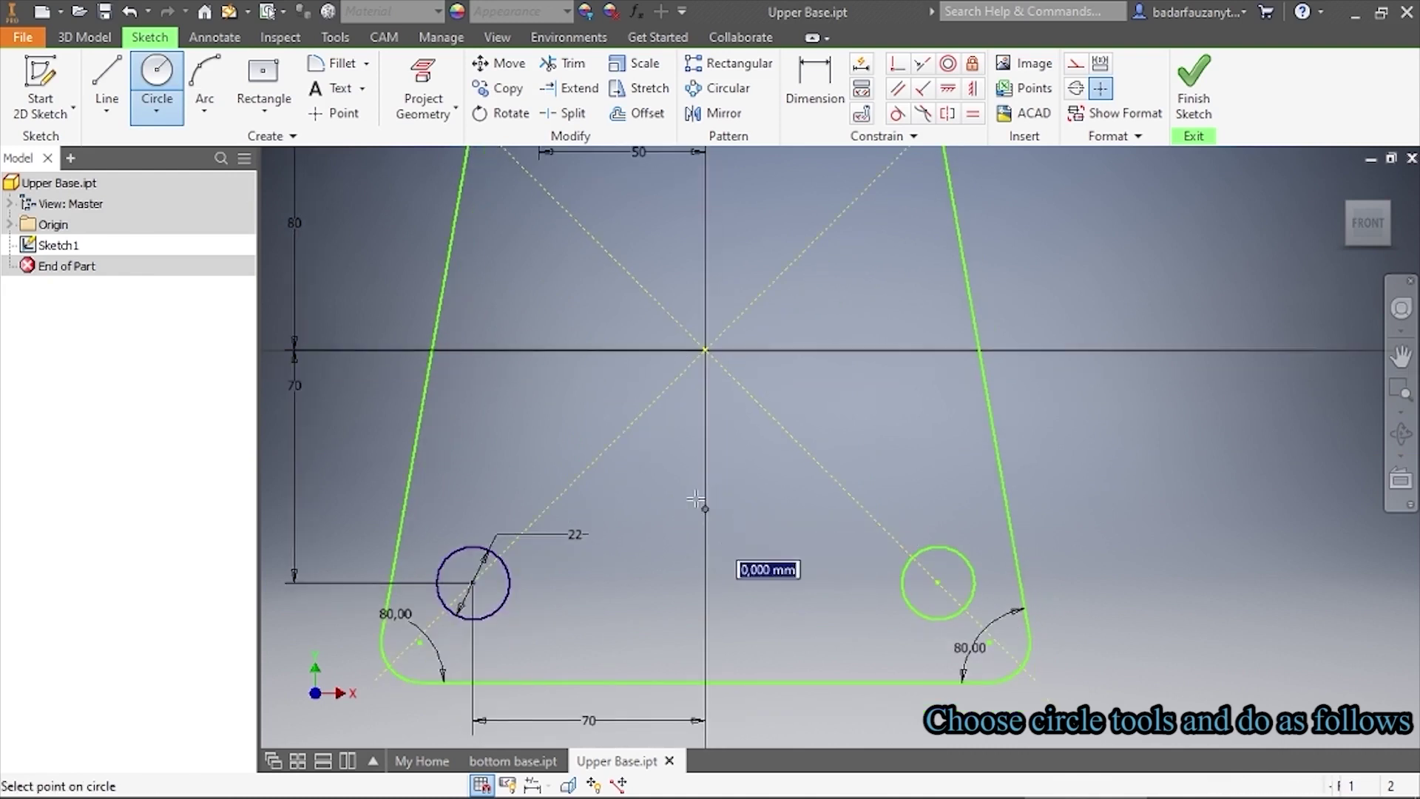
{"action": "left_click", "coordinate": [614, 469]}
{"action": "right_click", "coordinate": [725, 473]}
{"action": "key", "text": "Escape"}
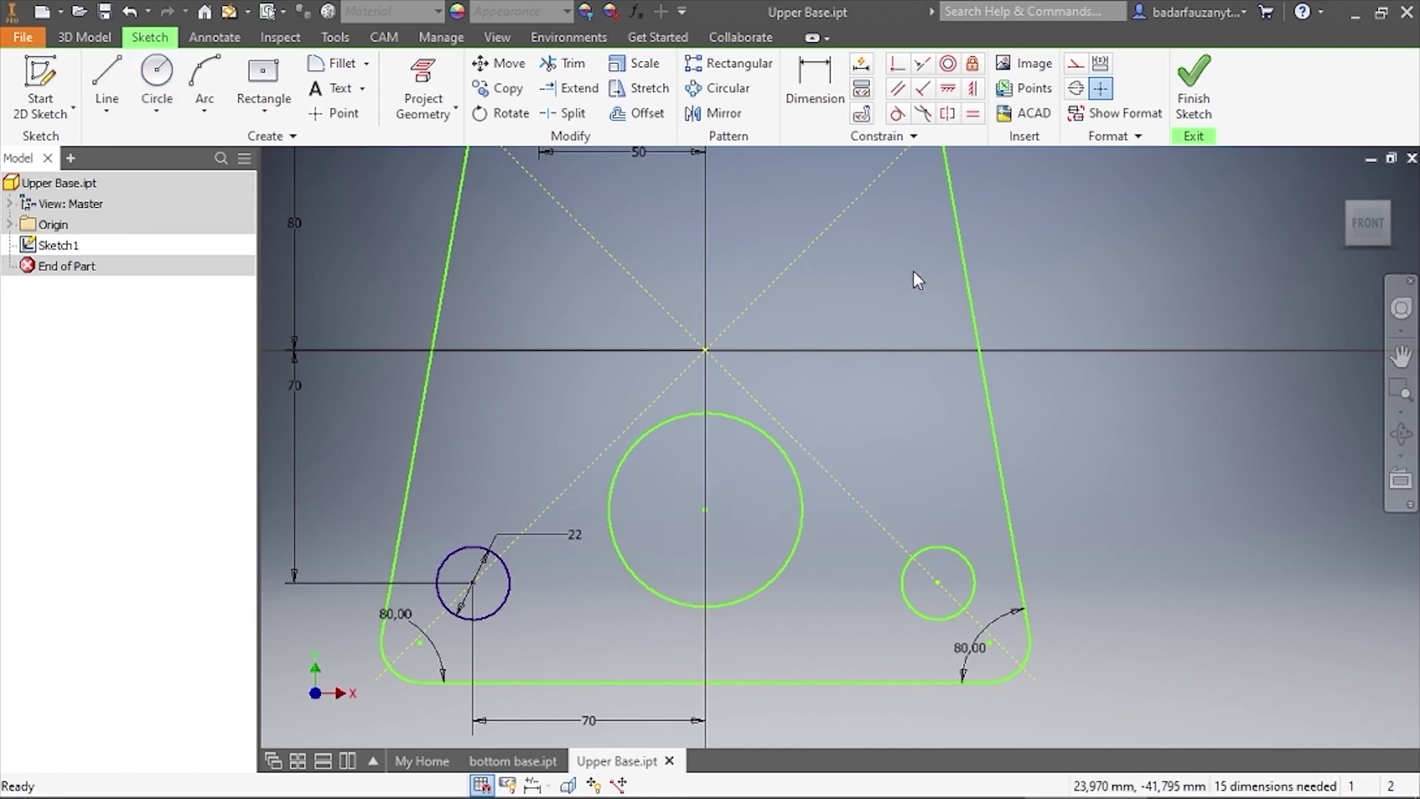
Dimension the diameter of the large central circle as 60 mm
{"action": "left_click", "coordinate": [814, 82]}
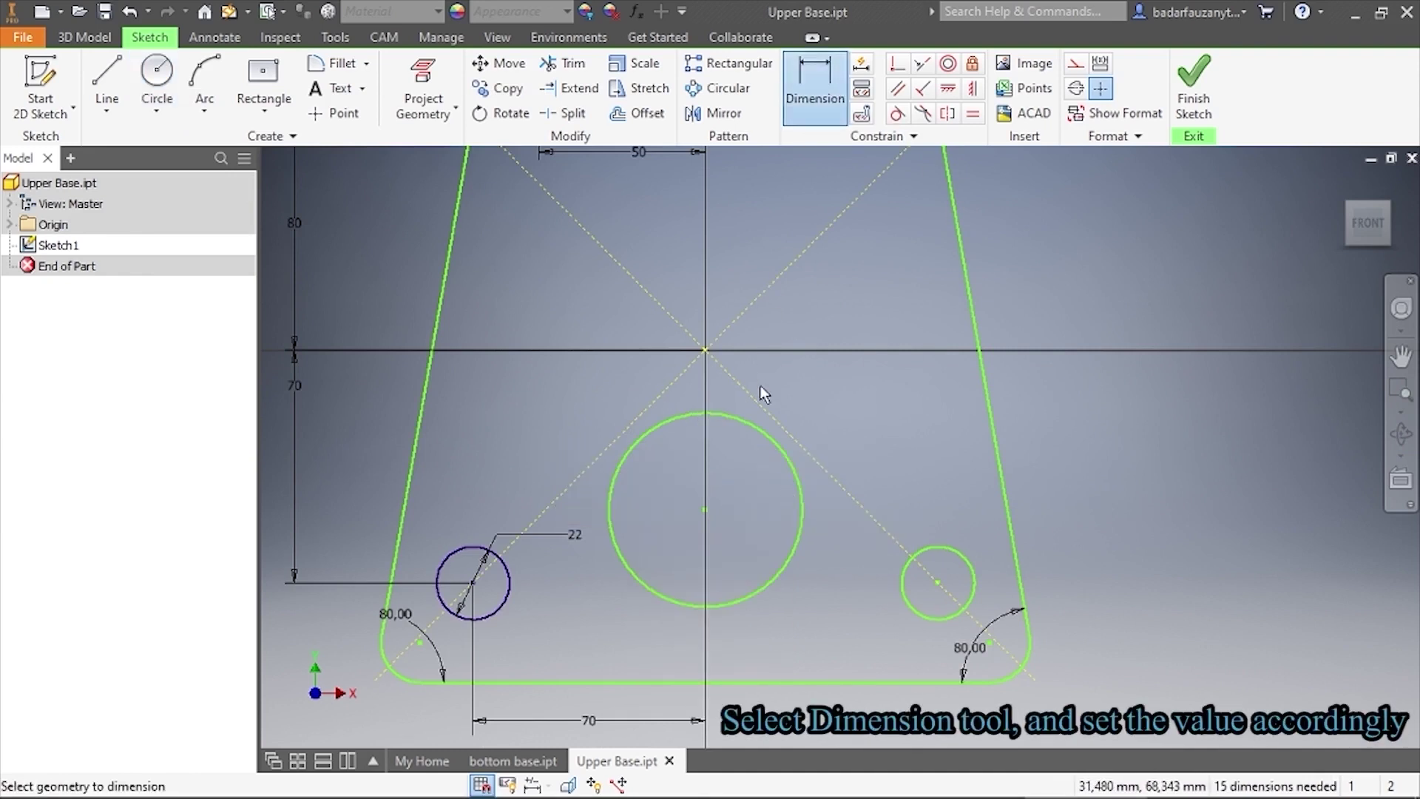
{"action": "left_click", "coordinate": [770, 442]}
{"action": "left_click", "coordinate": [718, 496]}
{"action": "type", "text": "6"}
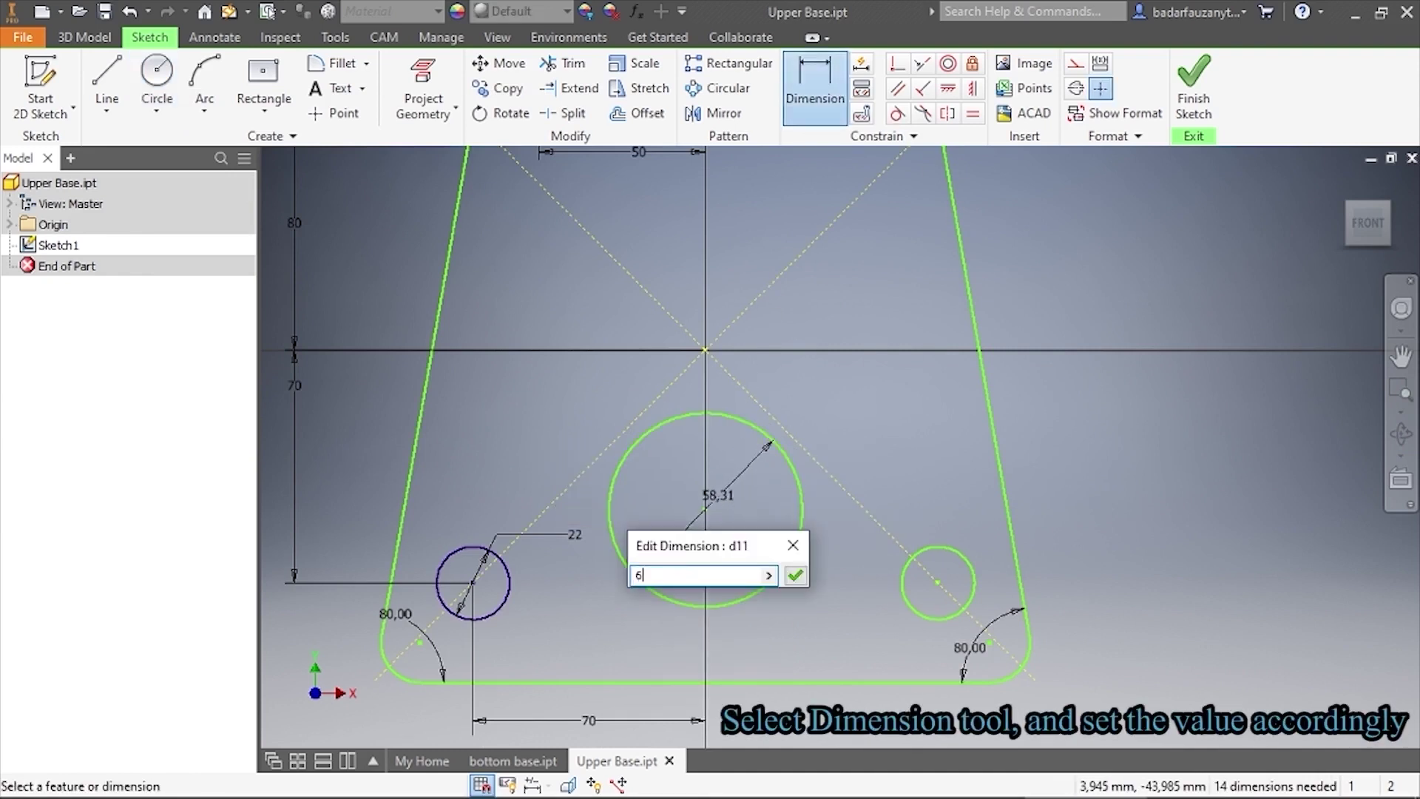
{"action": "type", "text": "0"}
{"action": "key", "text": "Return"}
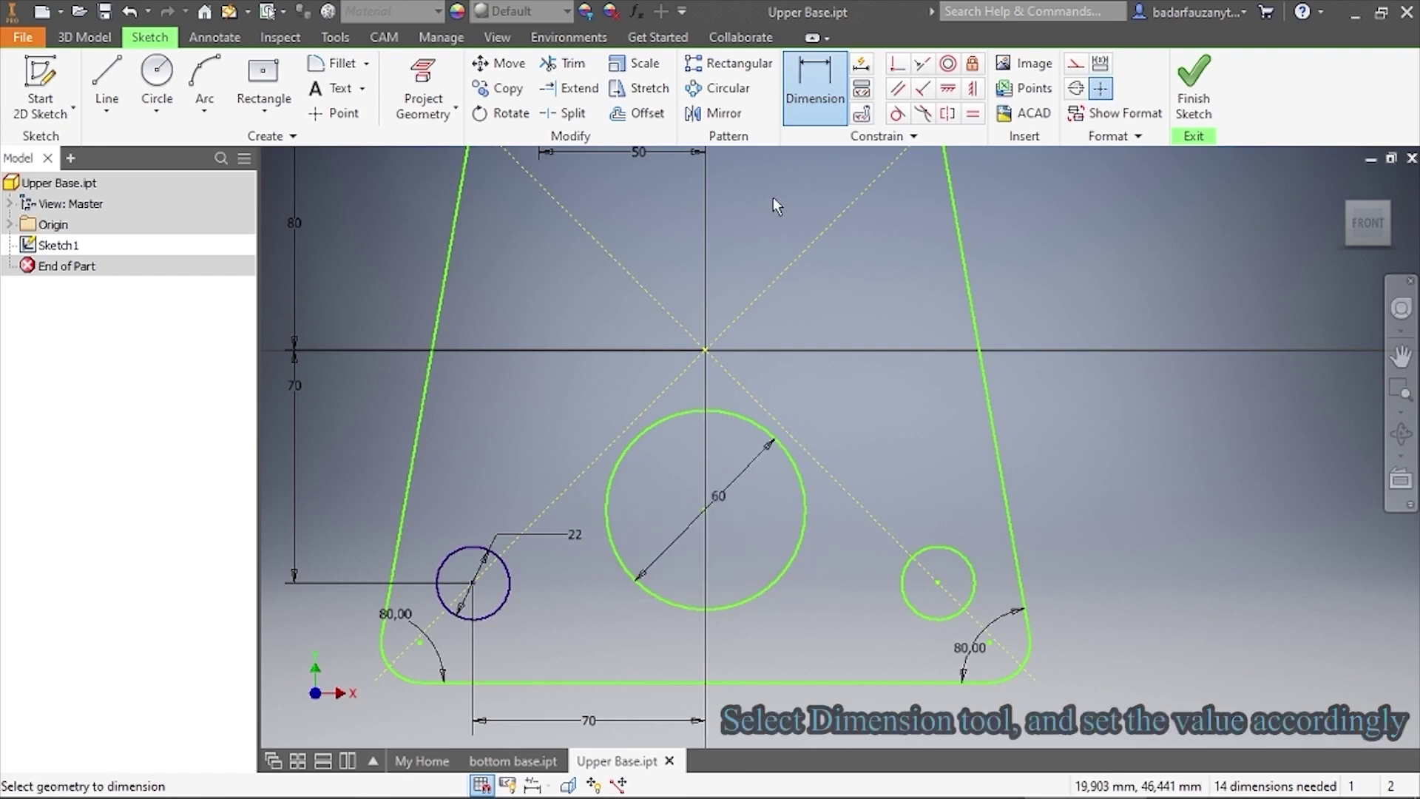
Place the large circle's center 85 mm above the trapezoid's bottom edge with a vertical dimension, and delete that dimension
{"action": "left_click", "coordinate": [704, 509]}
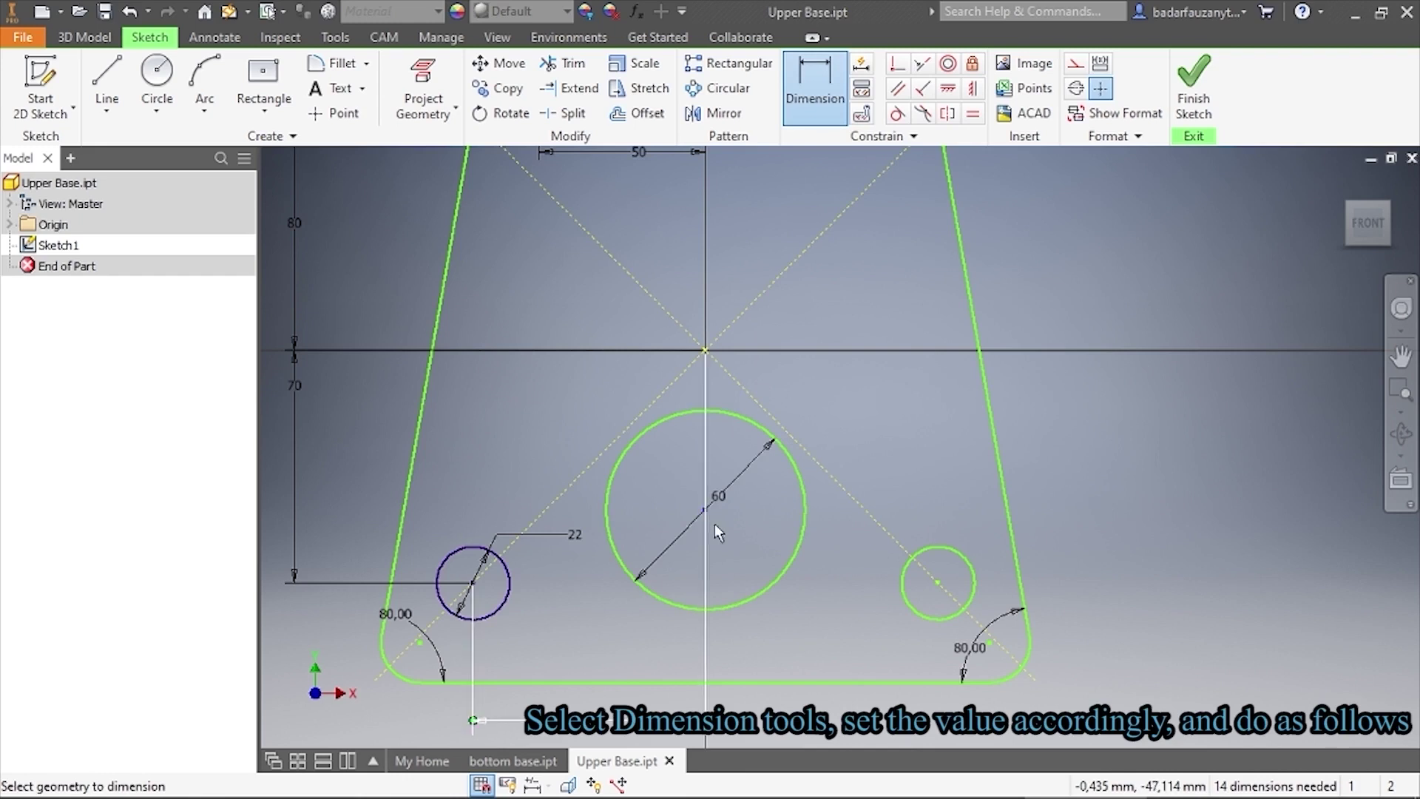
{"action": "left_click", "coordinate": [818, 679]}
{"action": "left_click", "coordinate": [844, 597]}
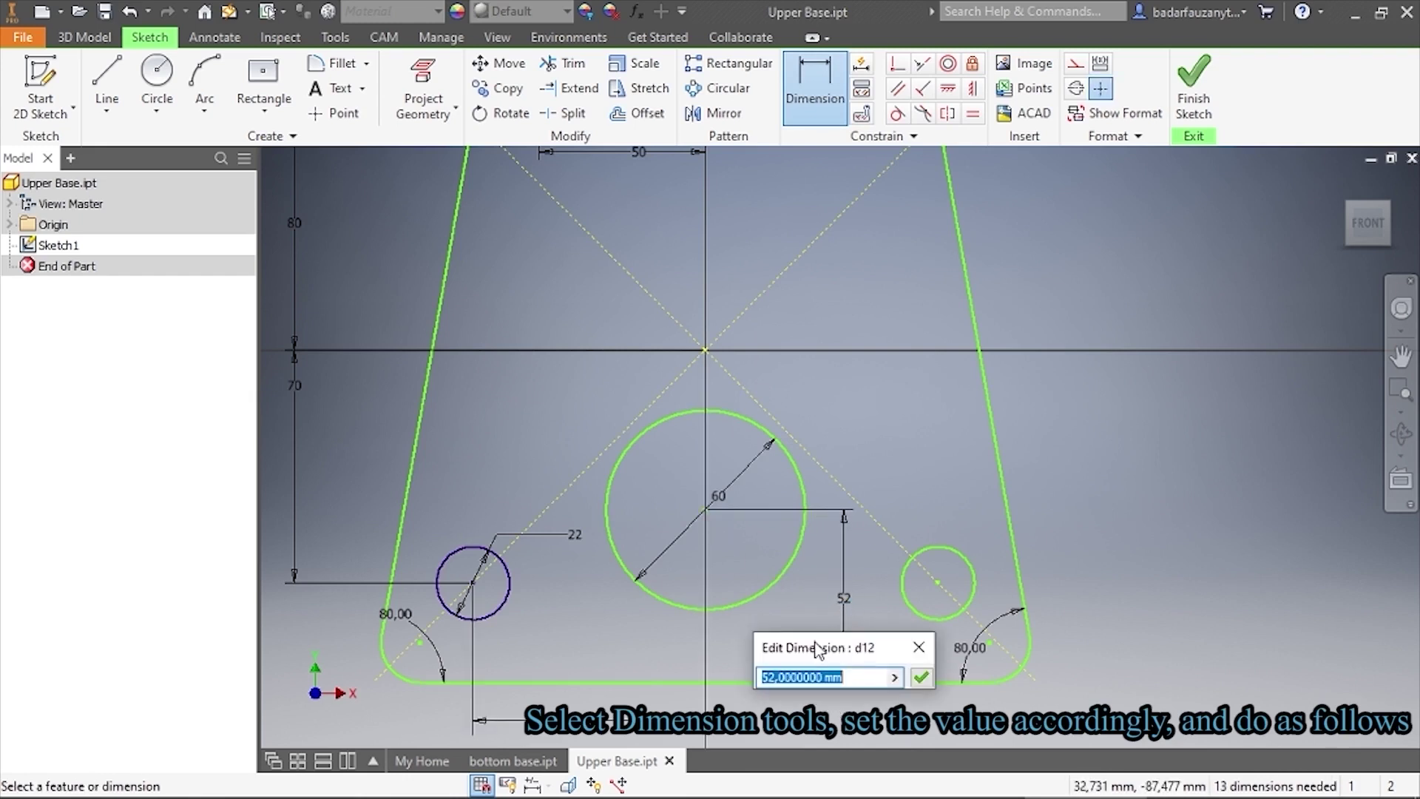
{"action": "type", "text": "85"}
{"action": "key", "text": "Return"}
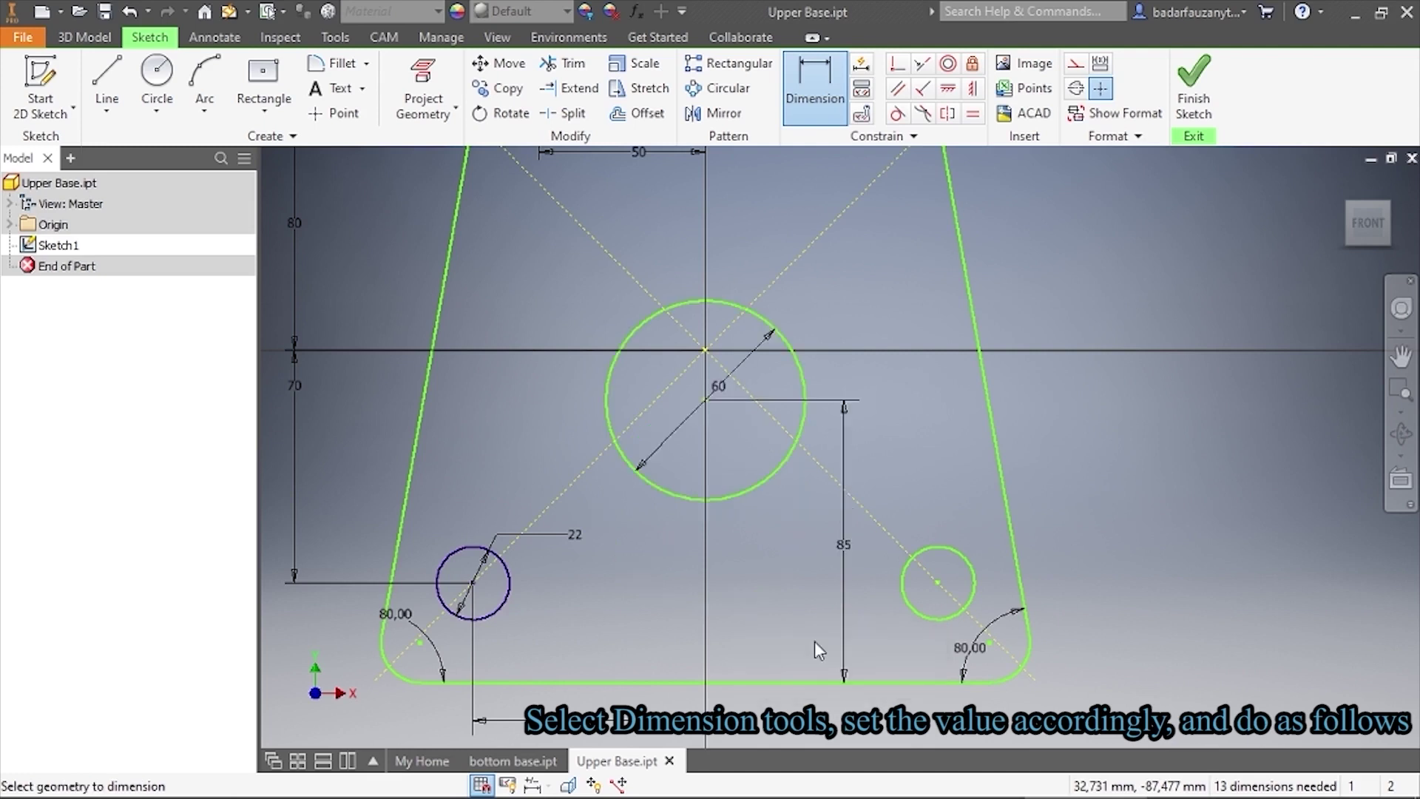
{"action": "right_click", "coordinate": [919, 411]}
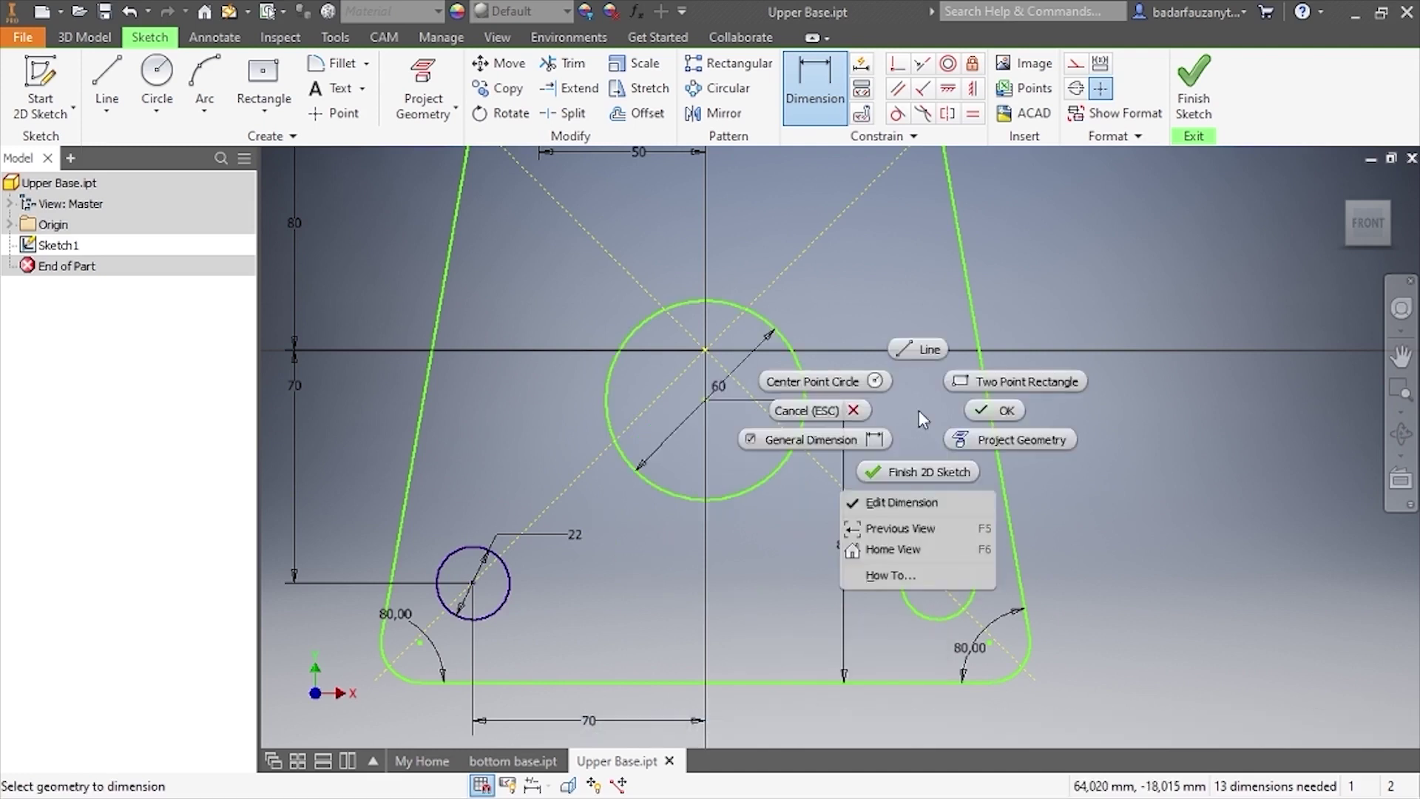
{"action": "left_click", "coordinate": [991, 411]}
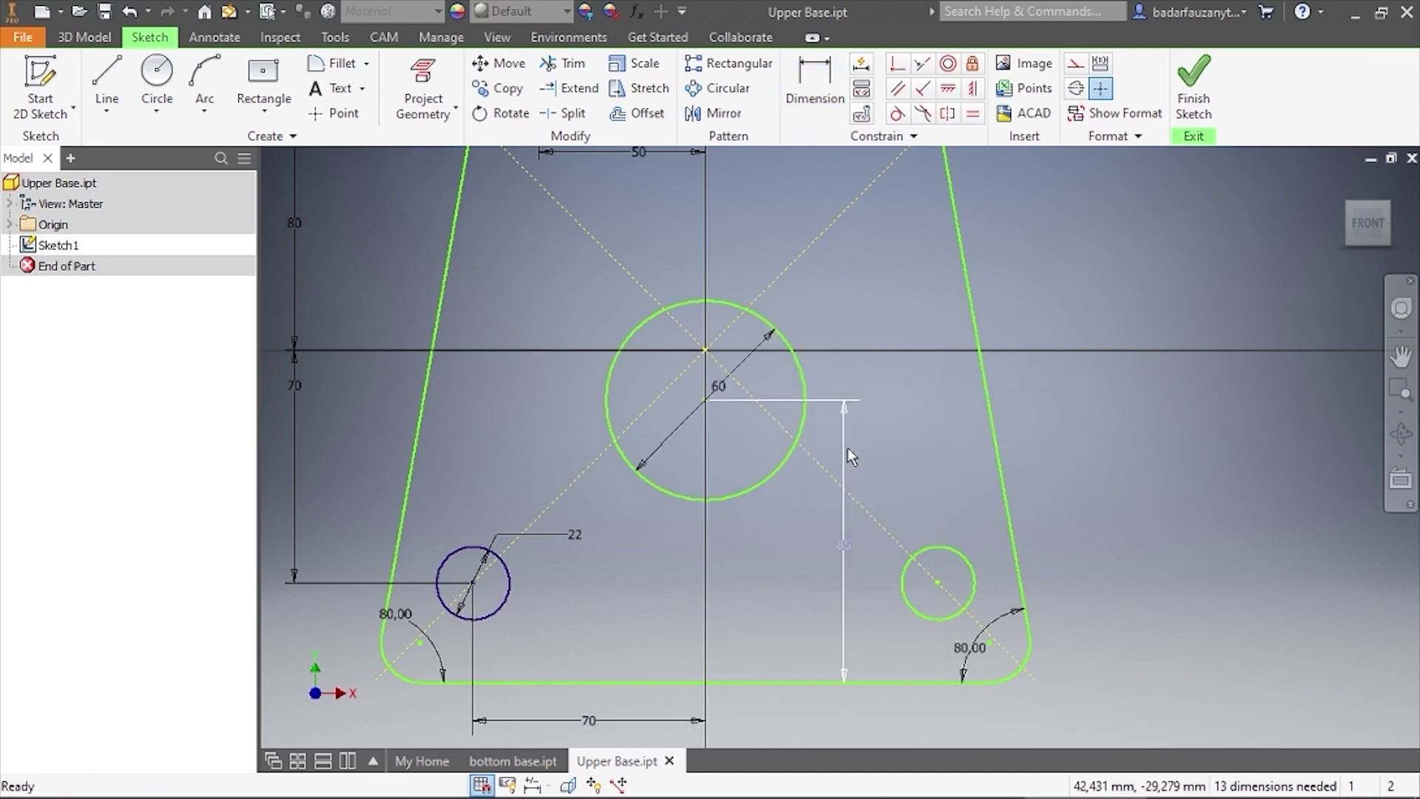
{"action": "right_click", "coordinate": [847, 443]}
{"action": "left_click", "coordinate": [847, 389]}
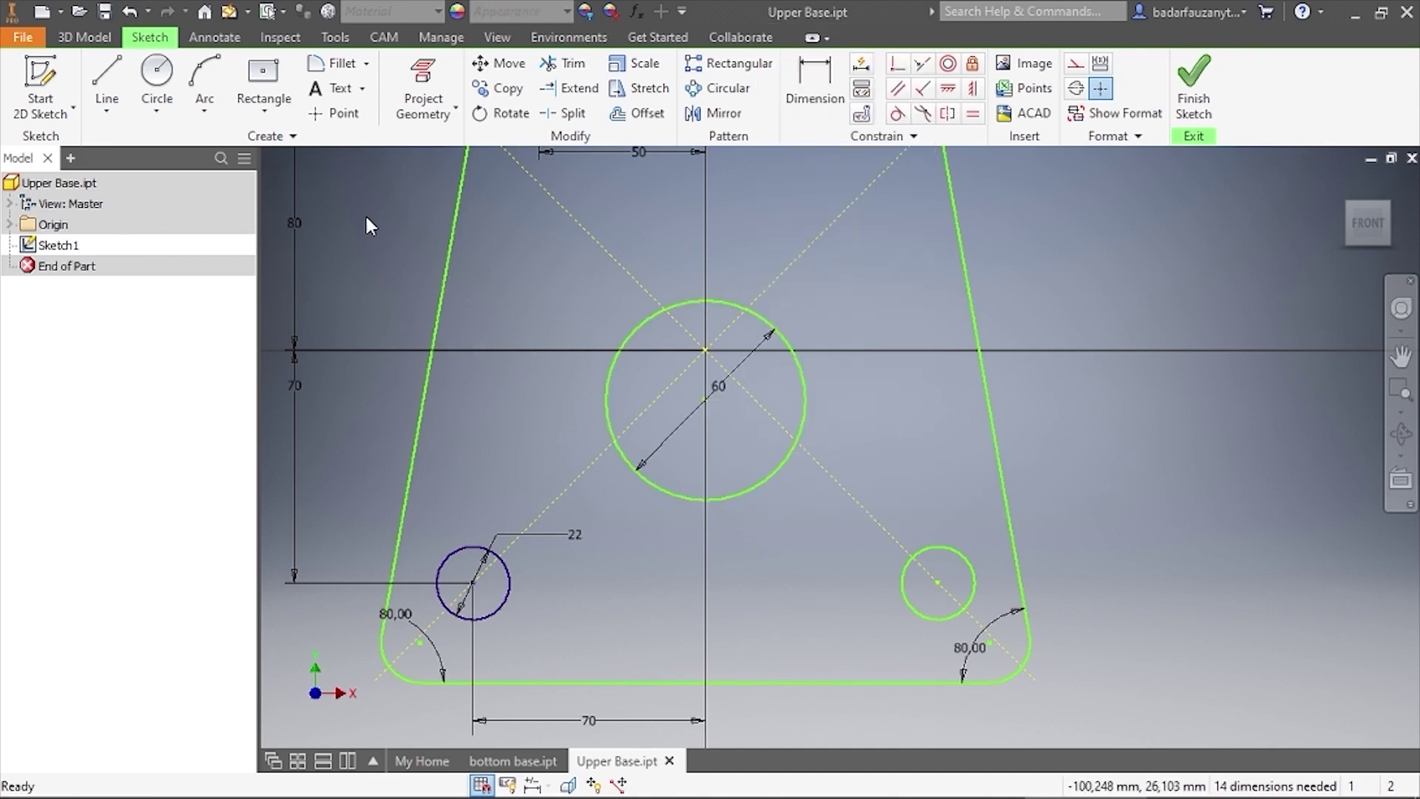
Start a center point arc slot at the 60 mm circle's center, with its arc starting at 50 mm radius and 90°
{"action": "left_click", "coordinate": [252, 105]}
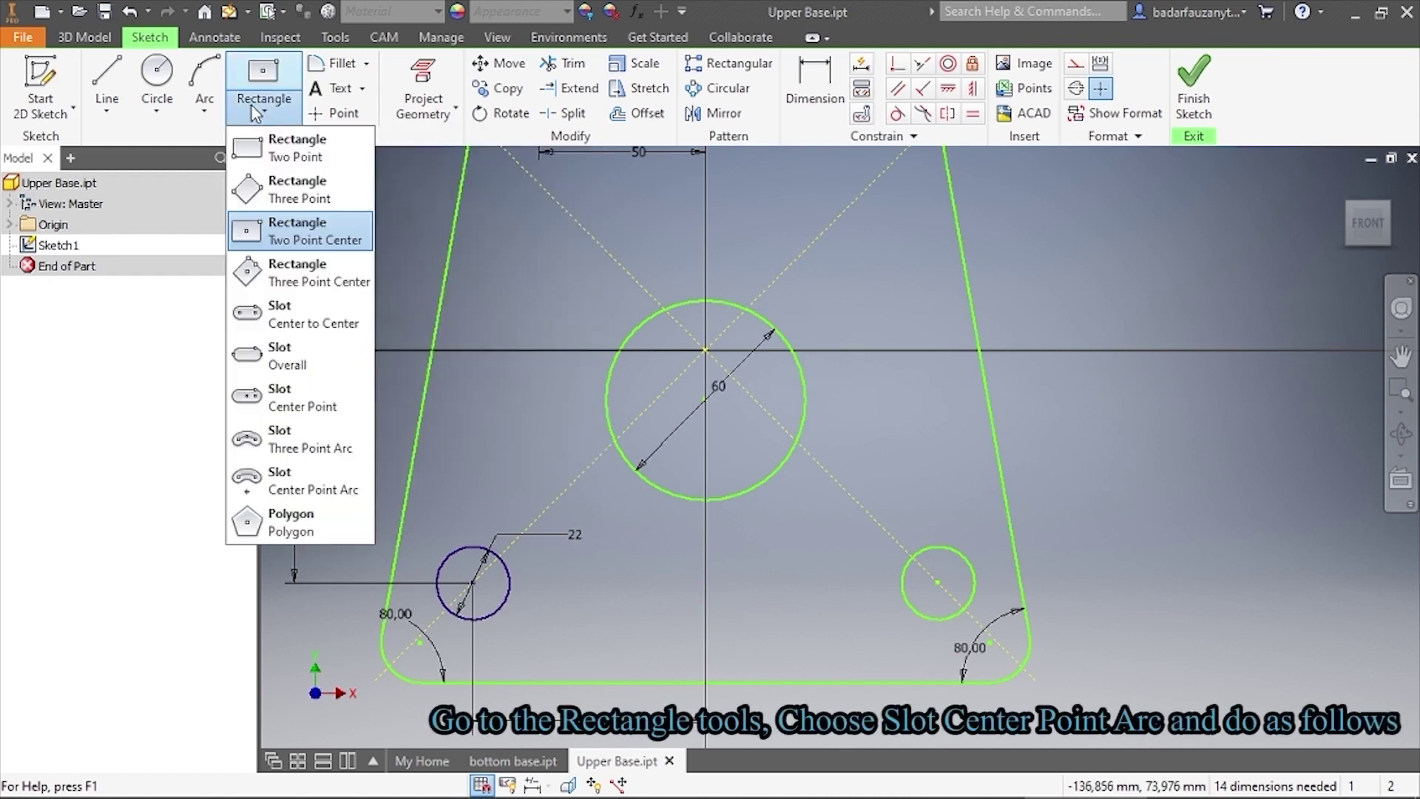
{"action": "left_click", "coordinate": [325, 492]}
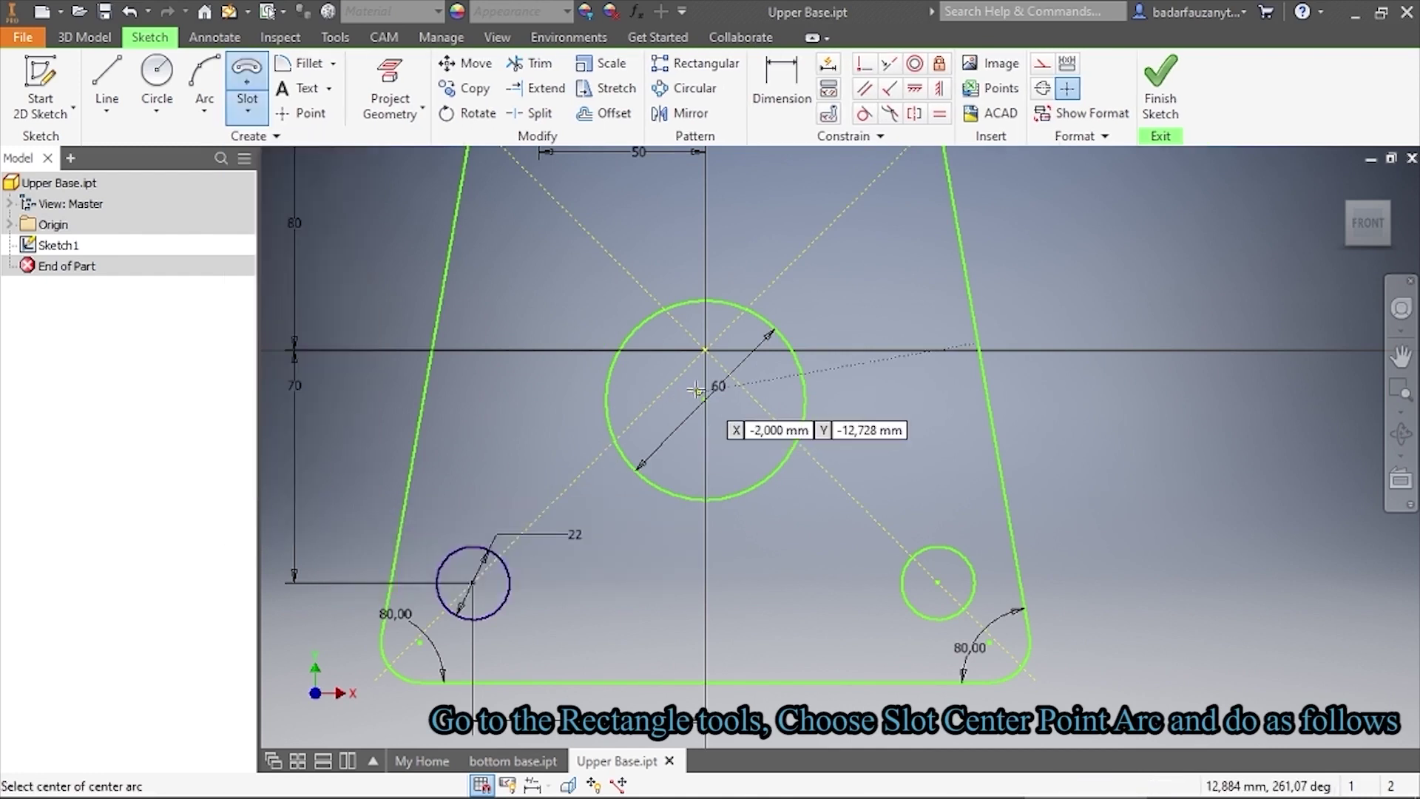
{"action": "scroll", "coordinate": [696, 390], "scroll_direction": "up", "scroll_amount": 3}
{"action": "middle_click_drag", "start_coordinate": [714, 411], "coordinate": [693, 532]}
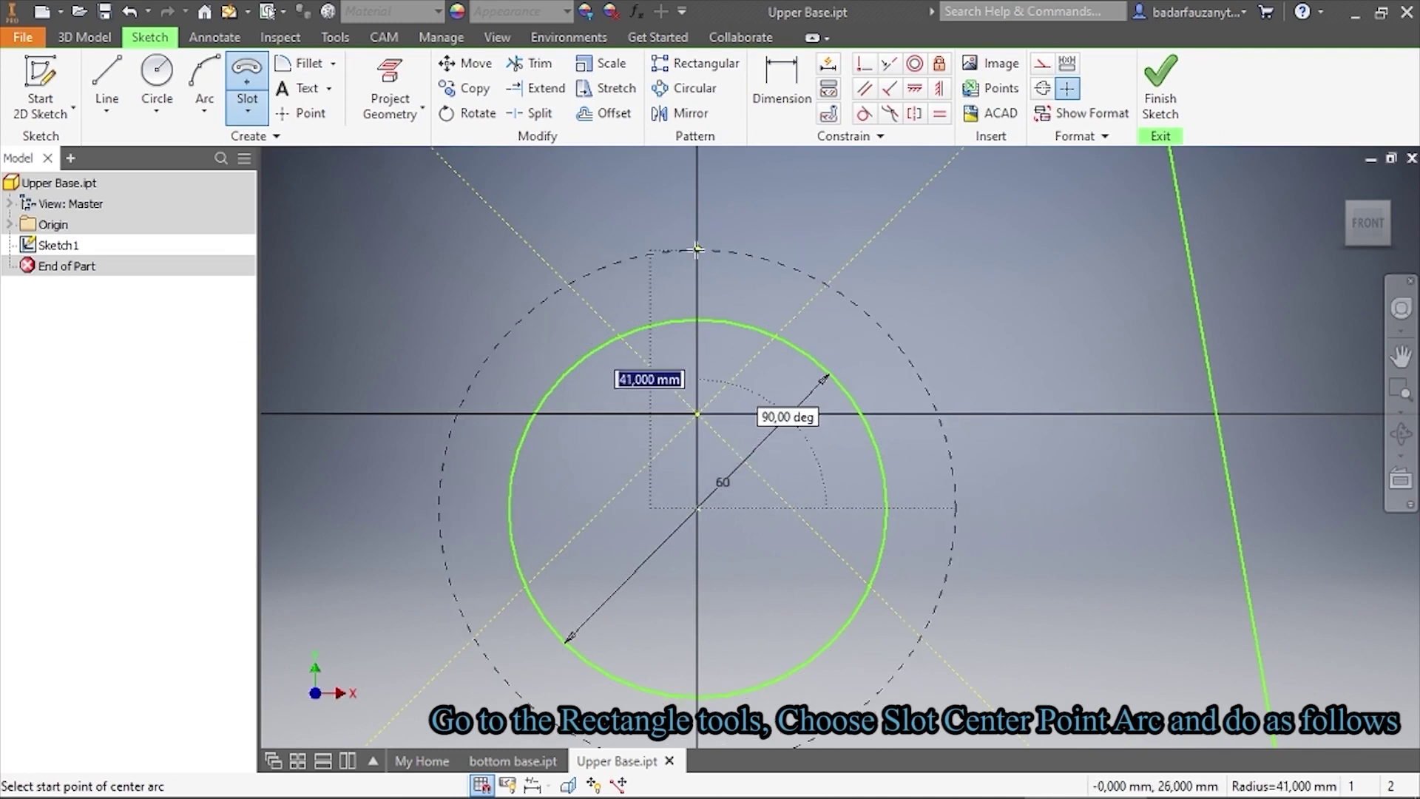
{"action": "type", "text": "50"}
{"action": "key", "text": "Tab"}
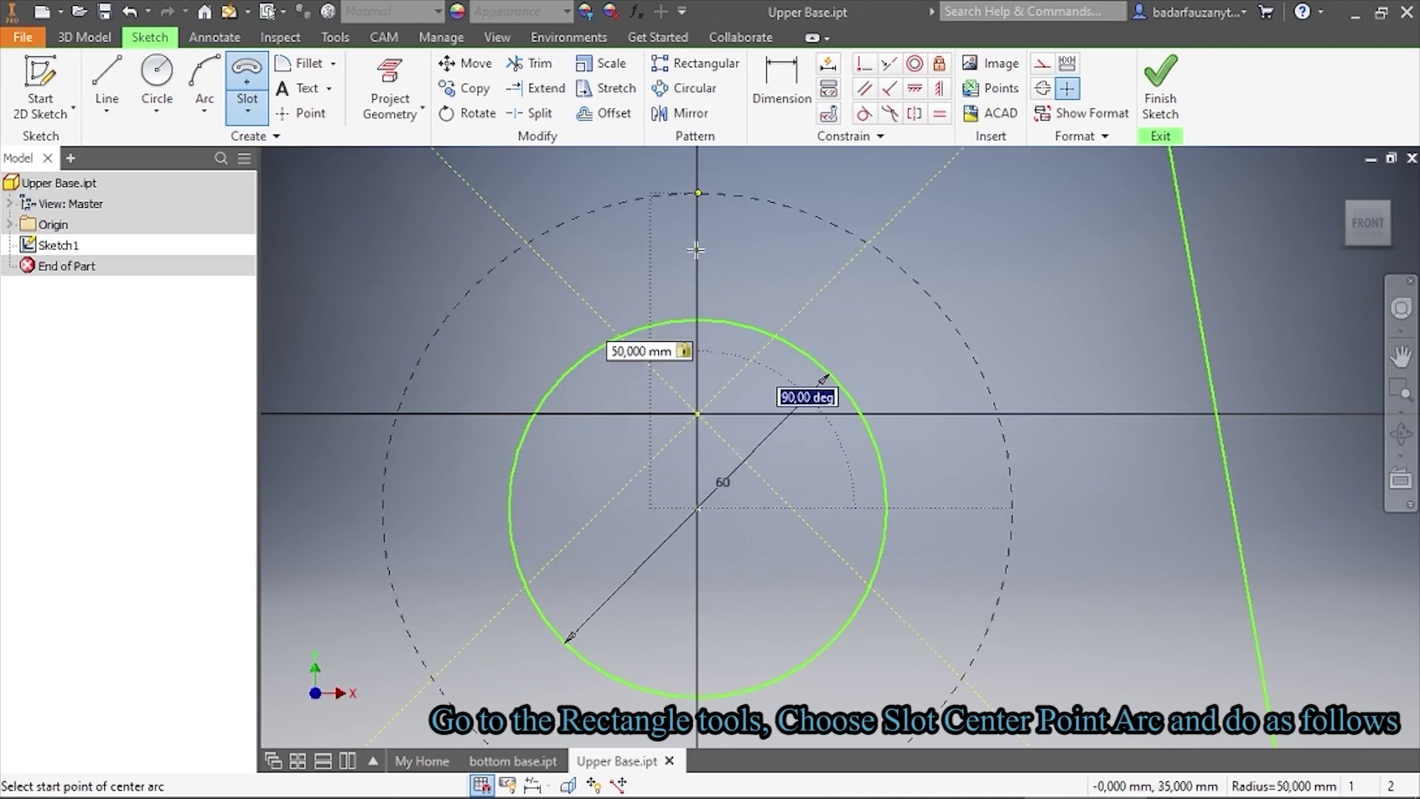
{"action": "type", "text": "90"}
{"action": "key", "text": "Return"}
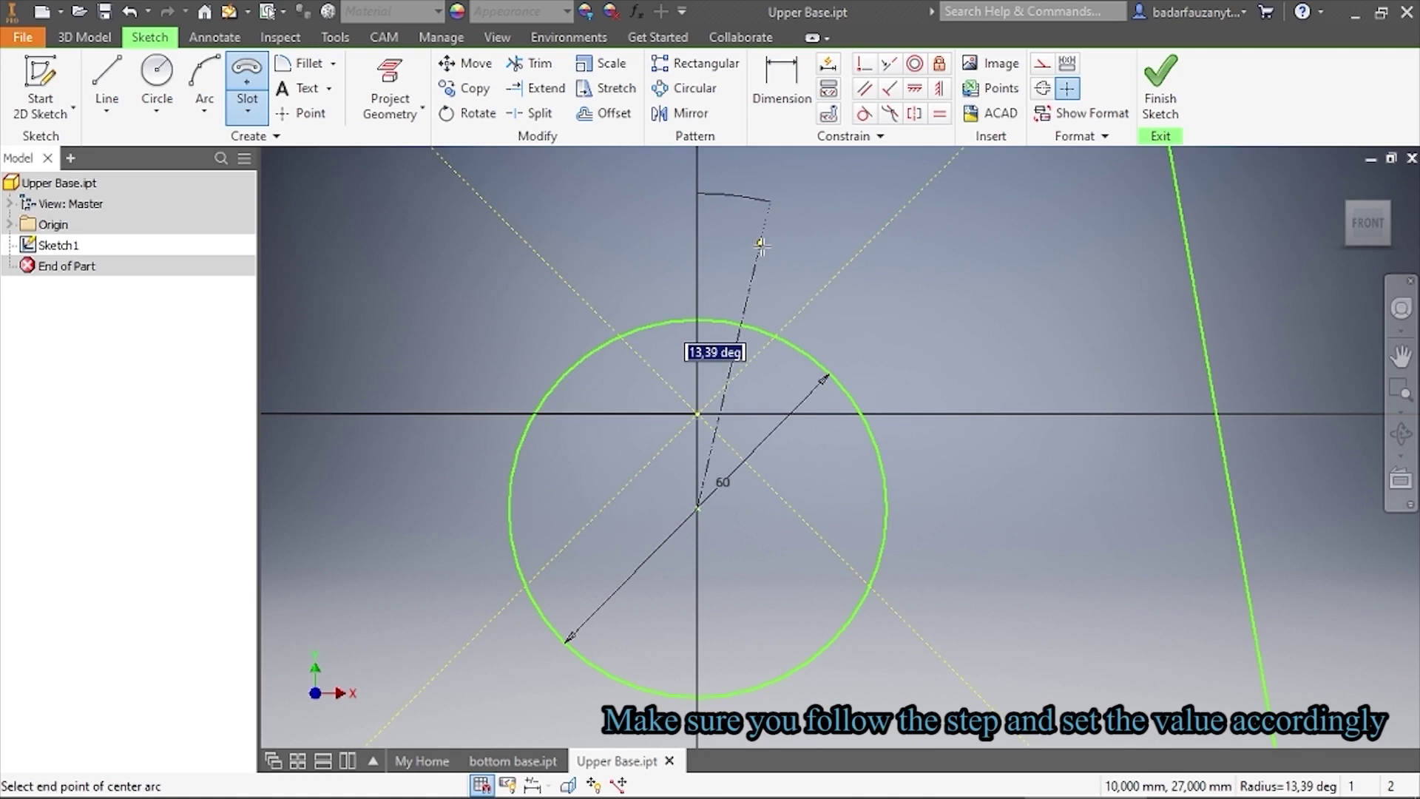
Complete the arc slot with a 22.5° clockwise sweep and a 15 mm width, and end the slot command
{"action": "type", "text": "22"}
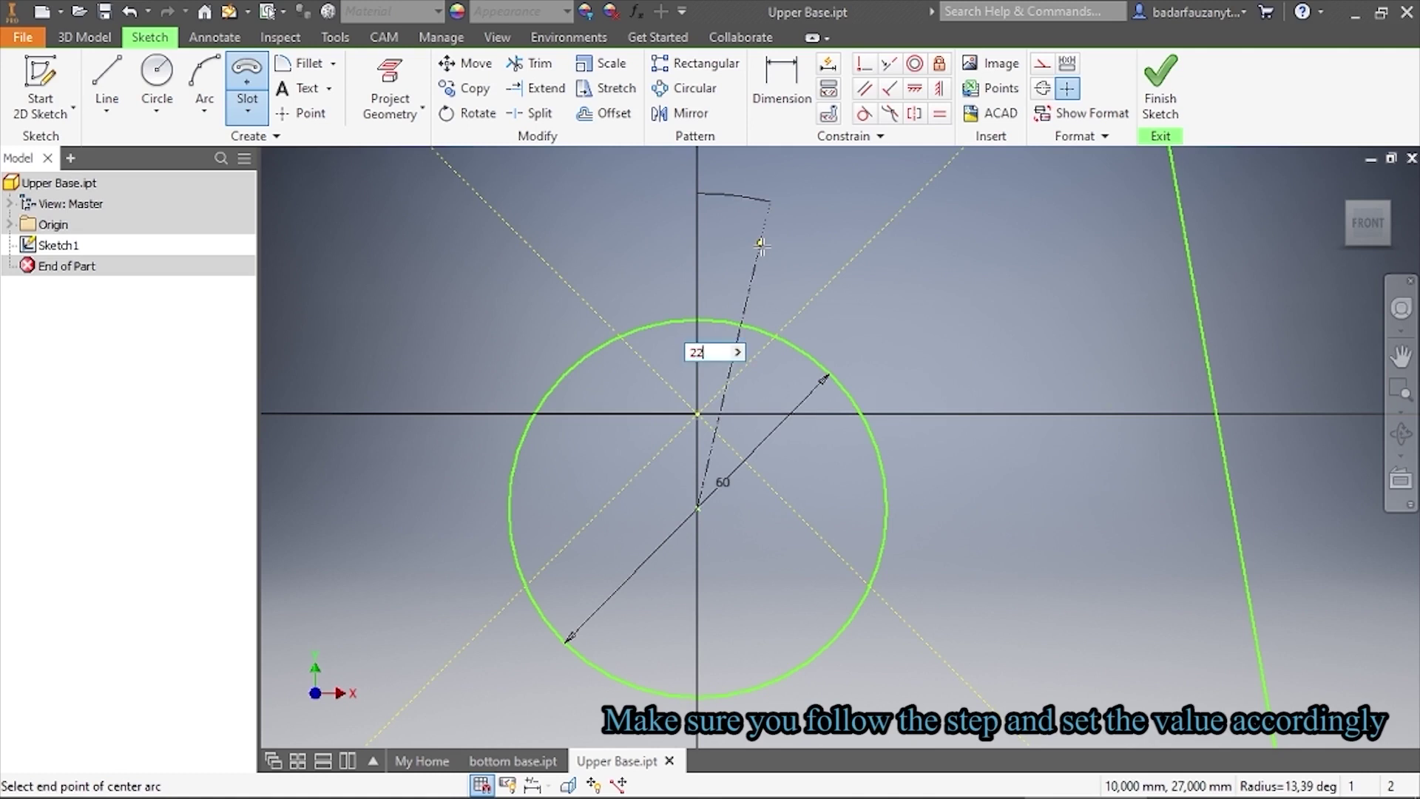
{"action": "type", "text": ".5"}
{"action": "key", "text": "Return"}
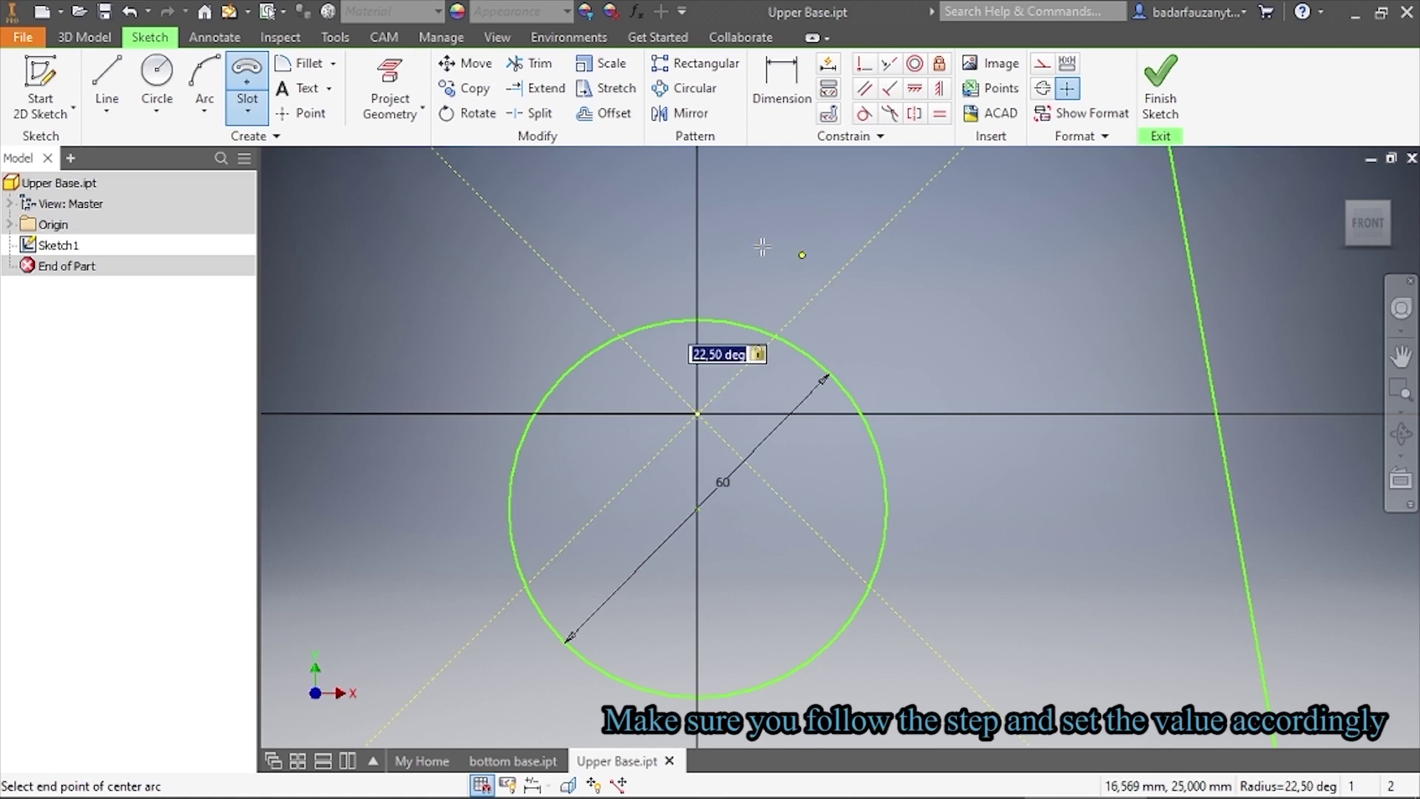
{"action": "type", "text": "15"}
{"action": "key", "text": "Tab"}
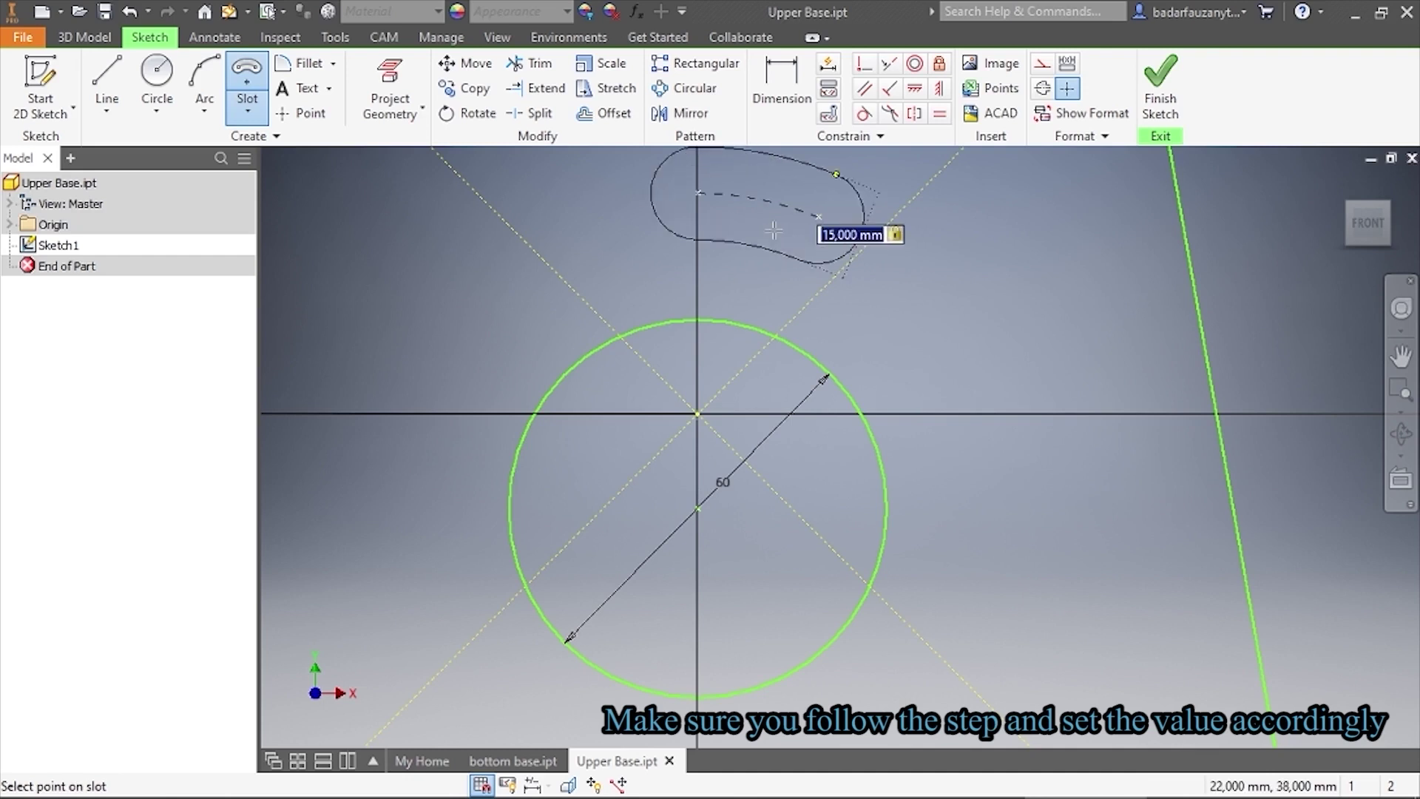
{"action": "key", "text": "Return"}
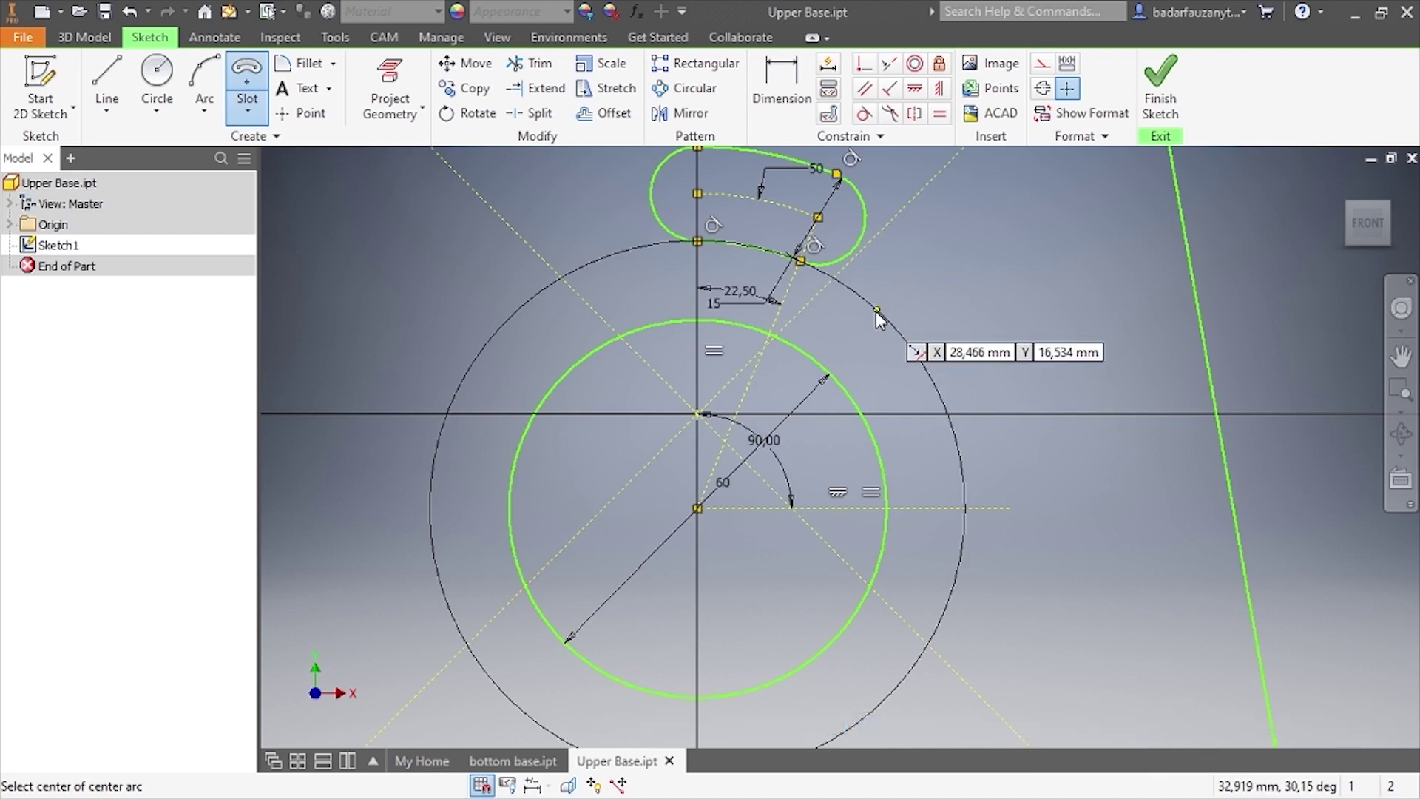
{"action": "right_click", "coordinate": [877, 318]}
{"action": "left_click", "coordinate": [954, 352]}
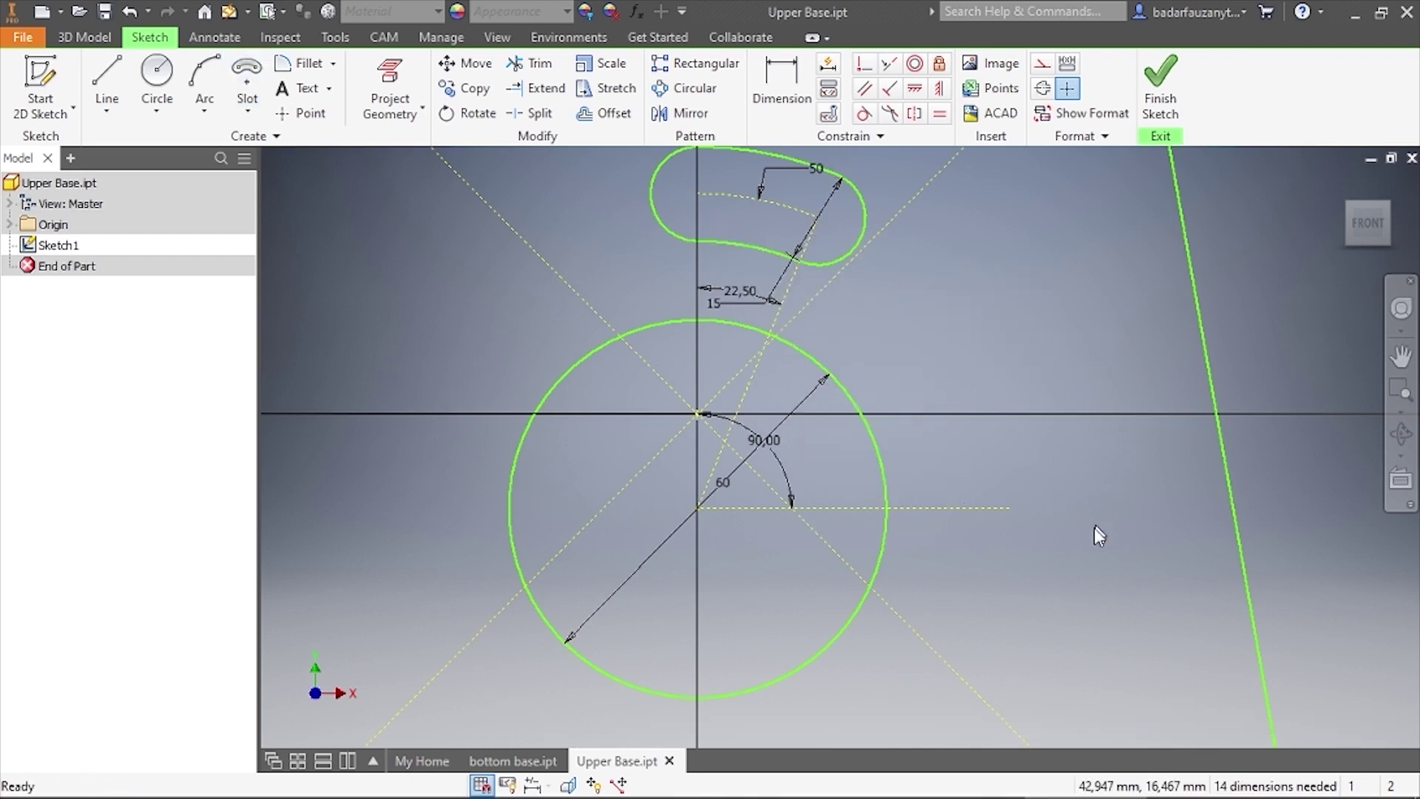
Delete the horizontal construction line extending from the 60 mm circle's center
{"action": "left_click", "coordinate": [977, 508]}
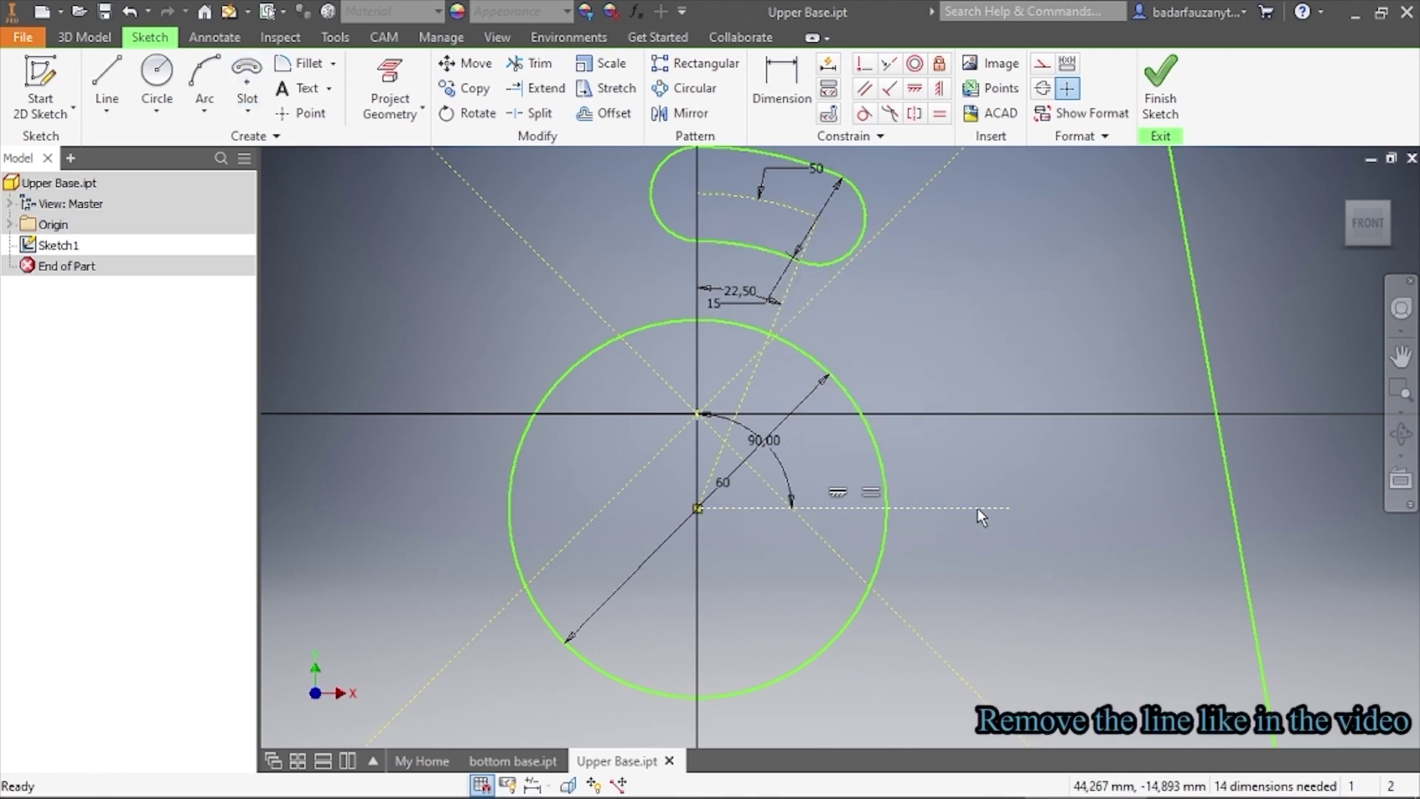
{"action": "right_click", "coordinate": [939, 509]}
{"action": "left_click", "coordinate": [930, 174]}
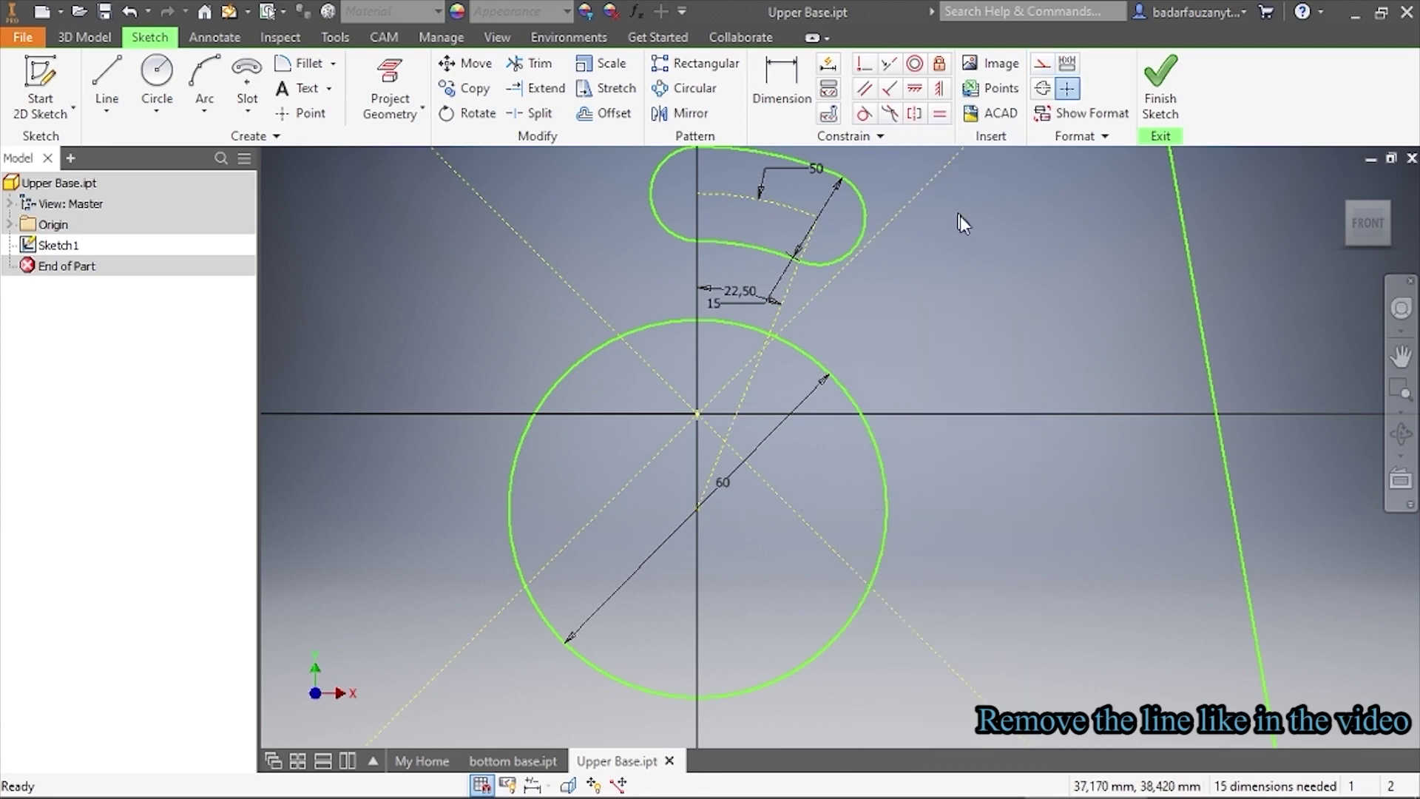
Set the arc slot's sweep angle to 45°
{"action": "double_click", "coordinate": [730, 290]}
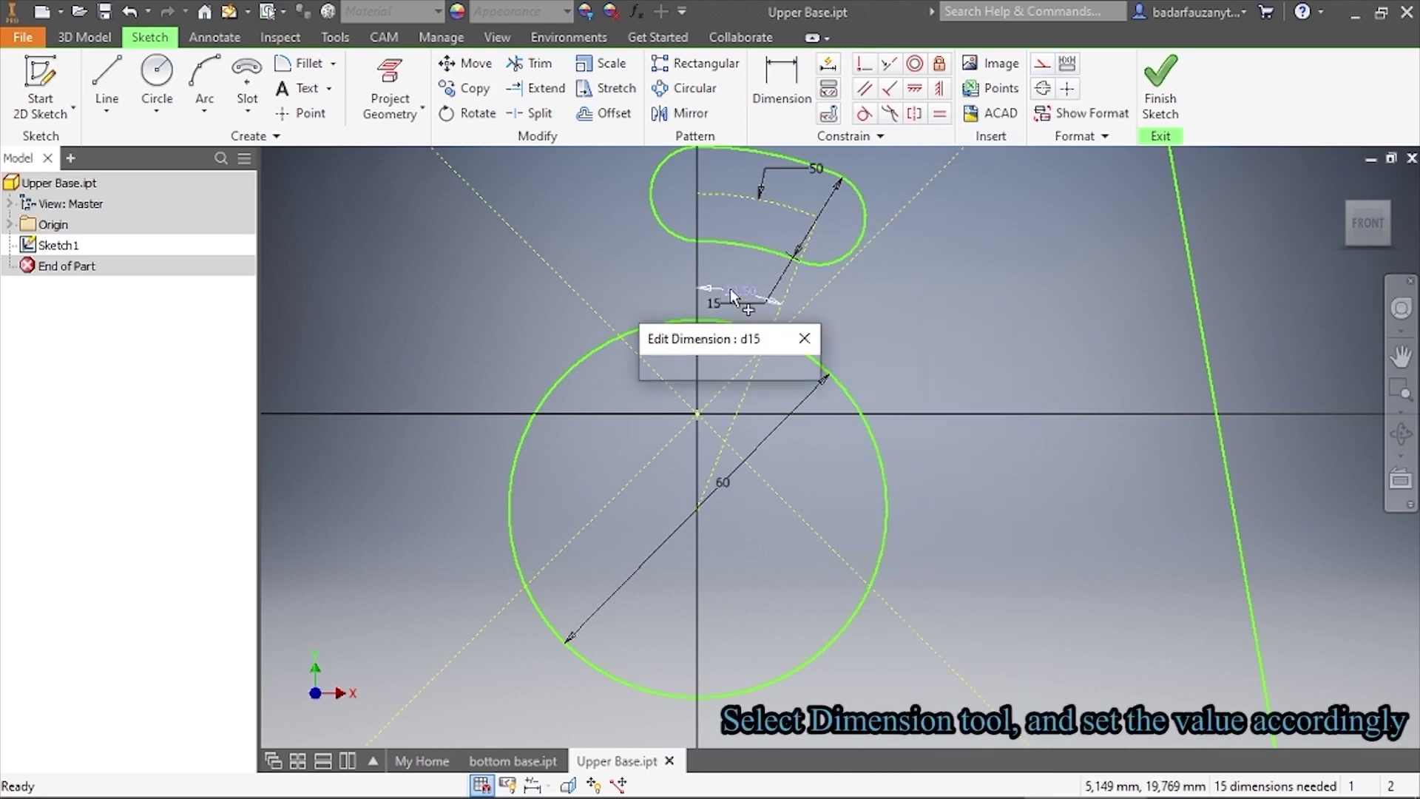
{"action": "type", "text": "45"}
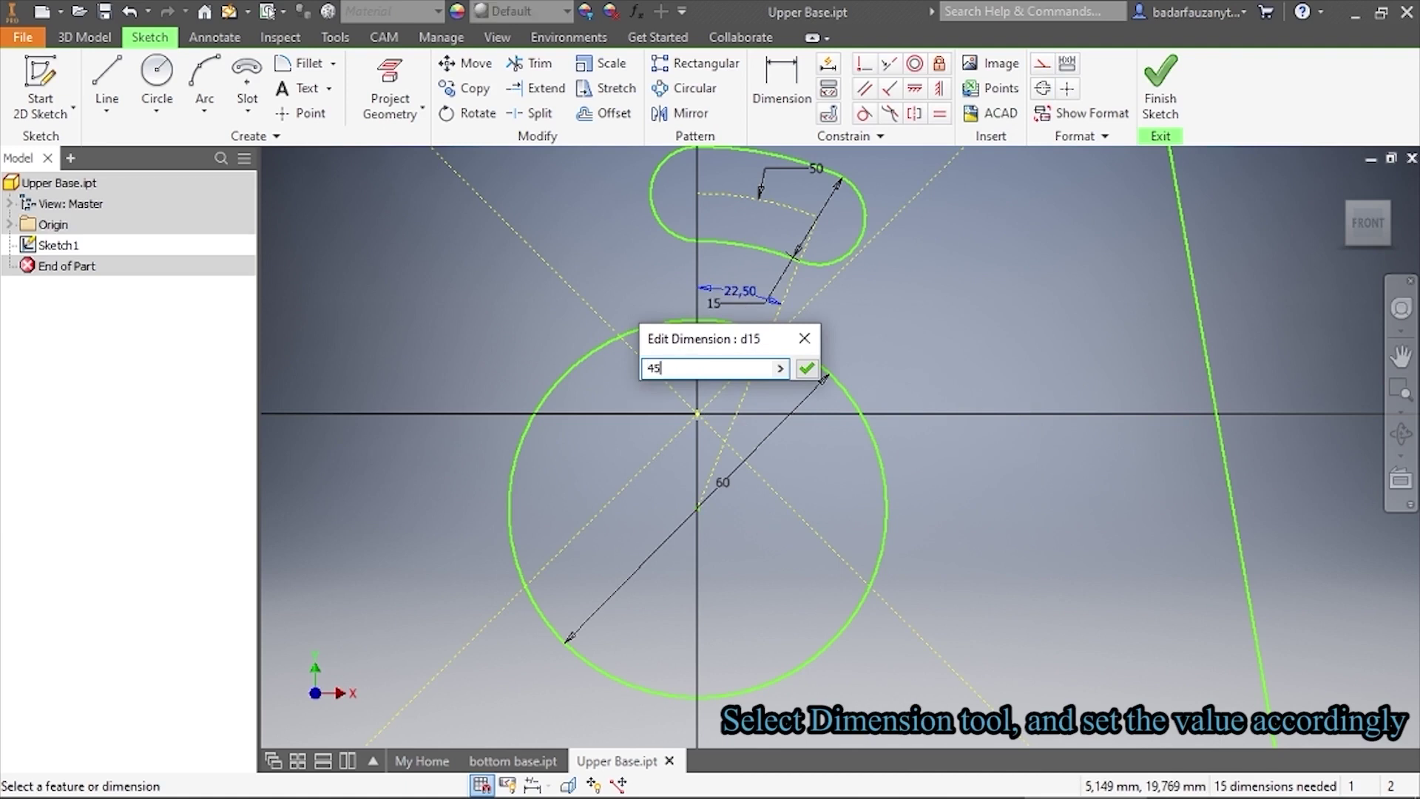
{"action": "key", "text": "Return"}
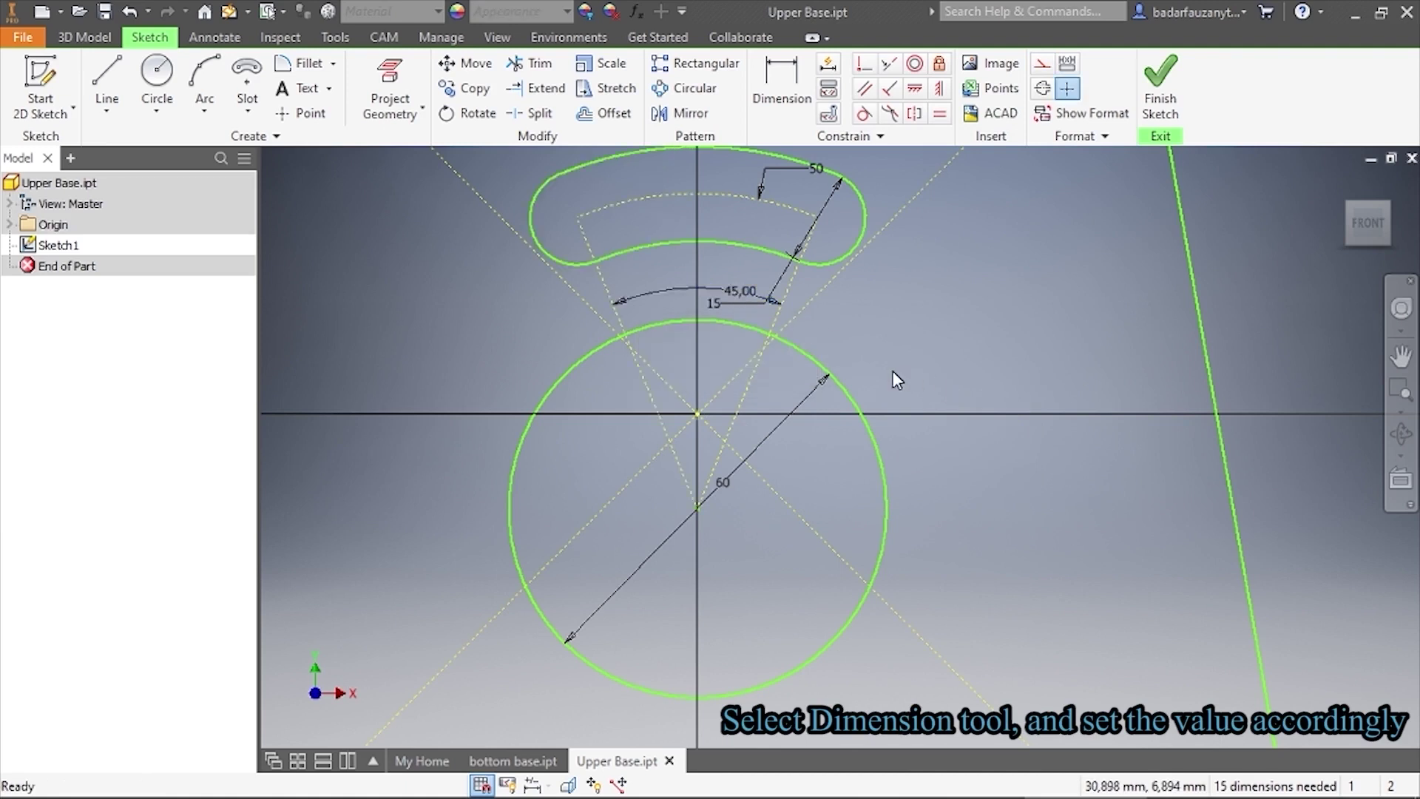
Create a circular pattern of the arc slot's outline around the 60 mm circle's center with 3 instances over 360°
{"action": "scroll", "coordinate": [894, 377], "scroll_direction": "down", "scroll_amount": 2}
{"action": "middle_click_drag", "start_coordinate": [891, 390], "coordinate": [891, 373]}
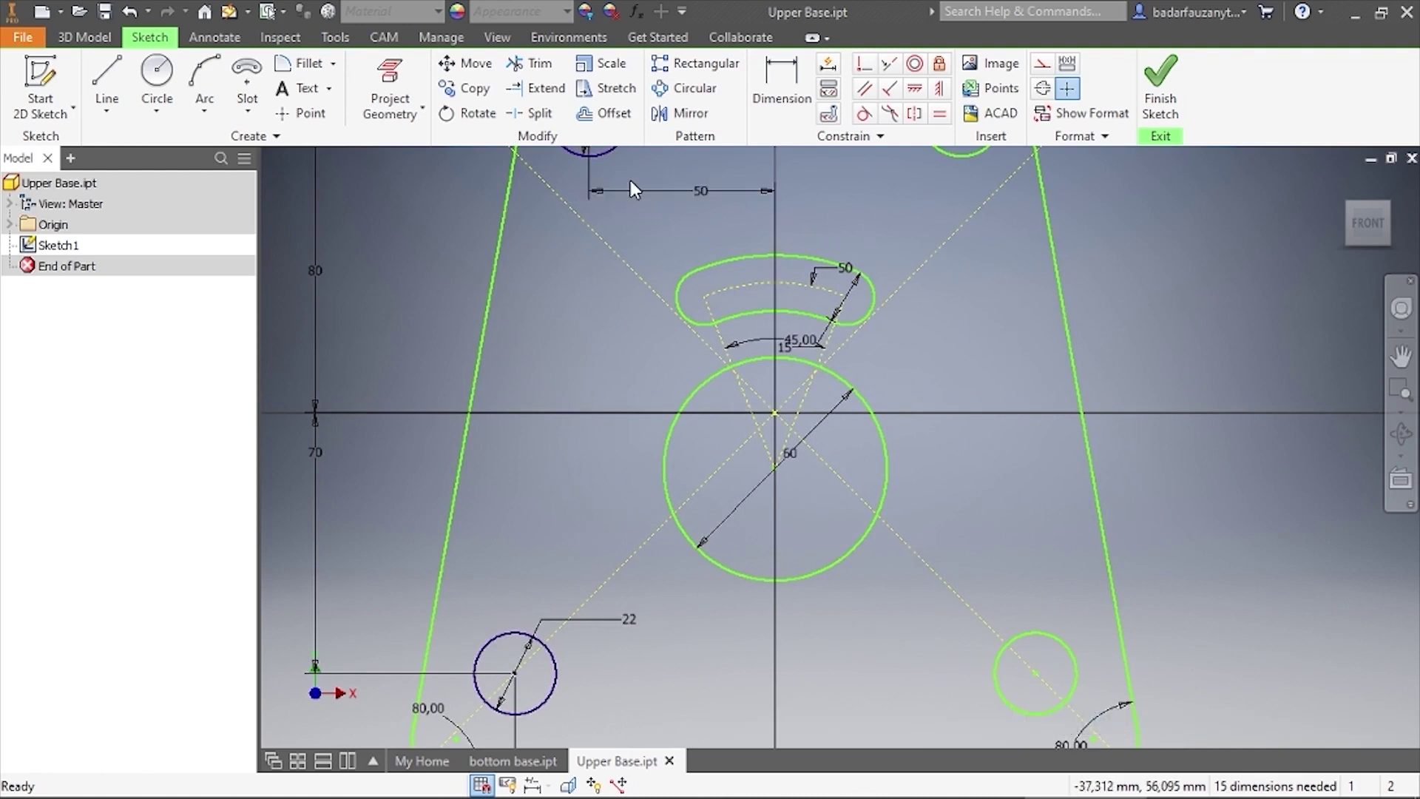
{"action": "left_click", "coordinate": [693, 93]}
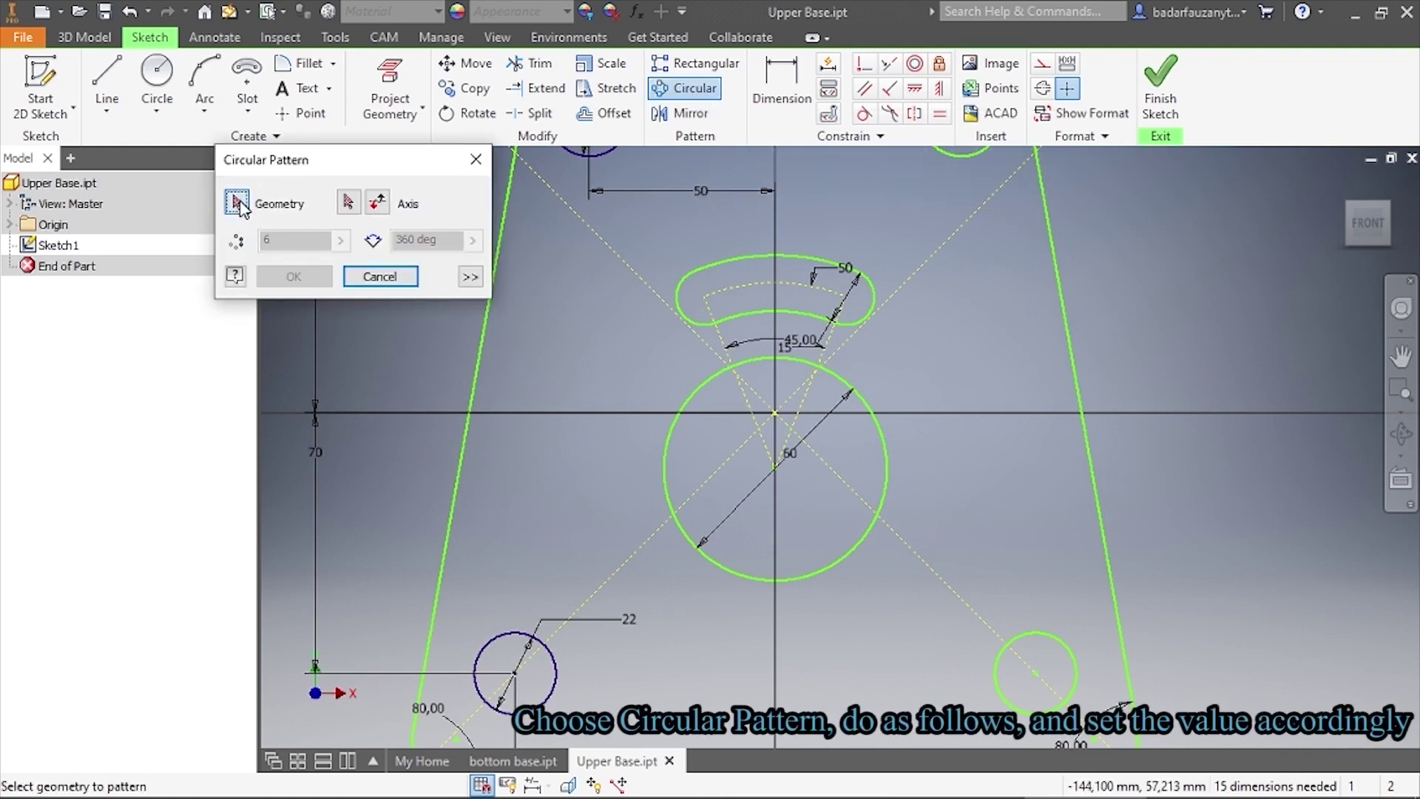
{"action": "left_click", "coordinate": [773, 255]}
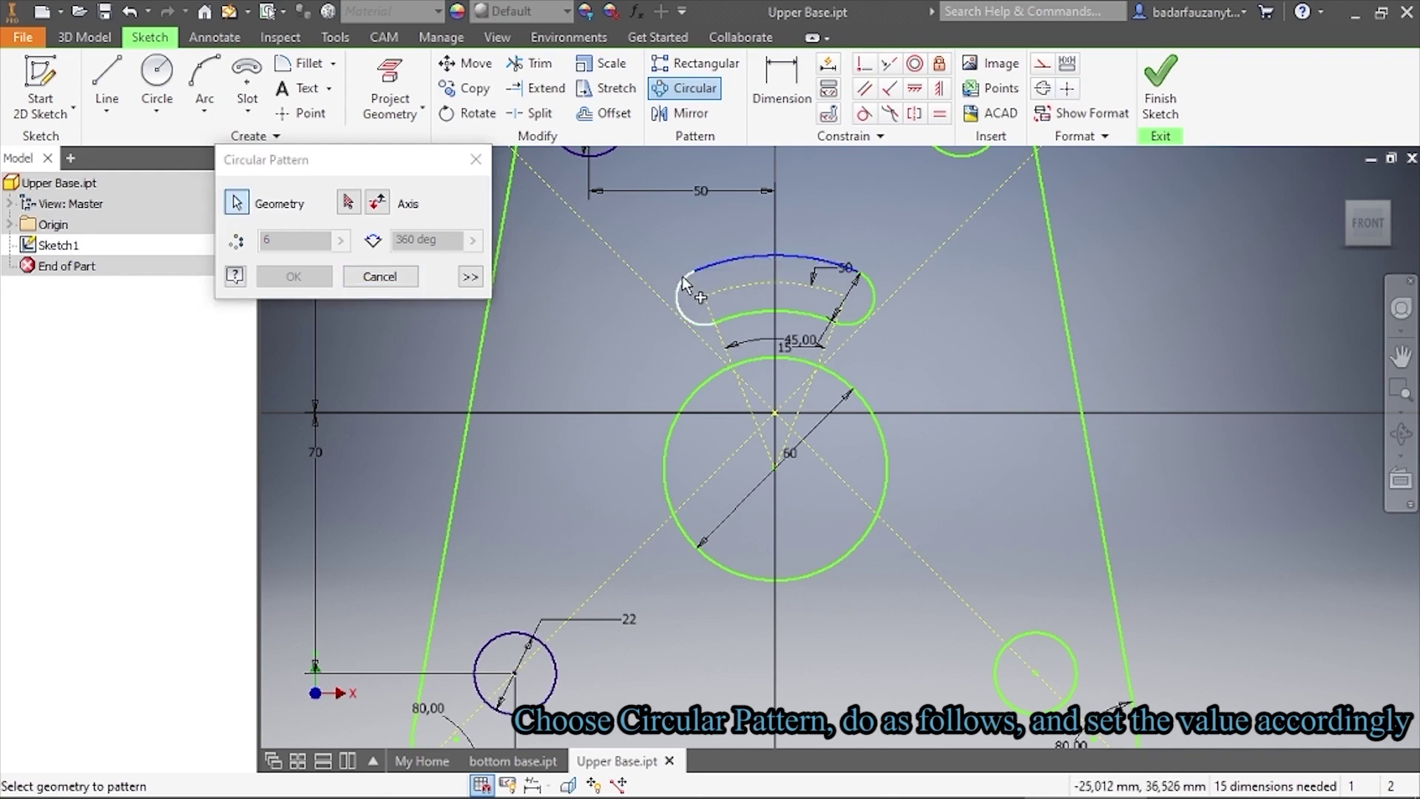
{"action": "left_click", "coordinate": [750, 323]}
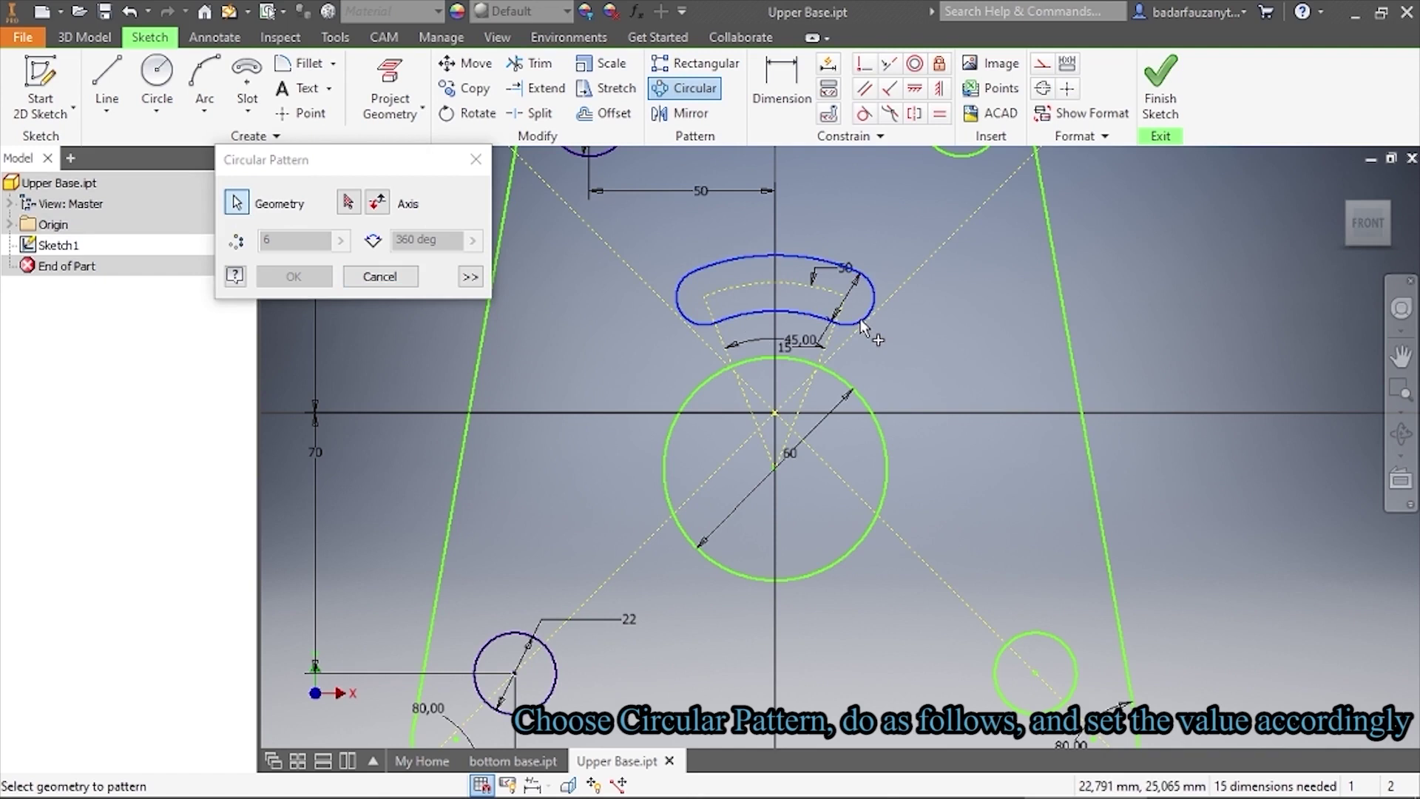
{"action": "left_click", "coordinate": [348, 204]}
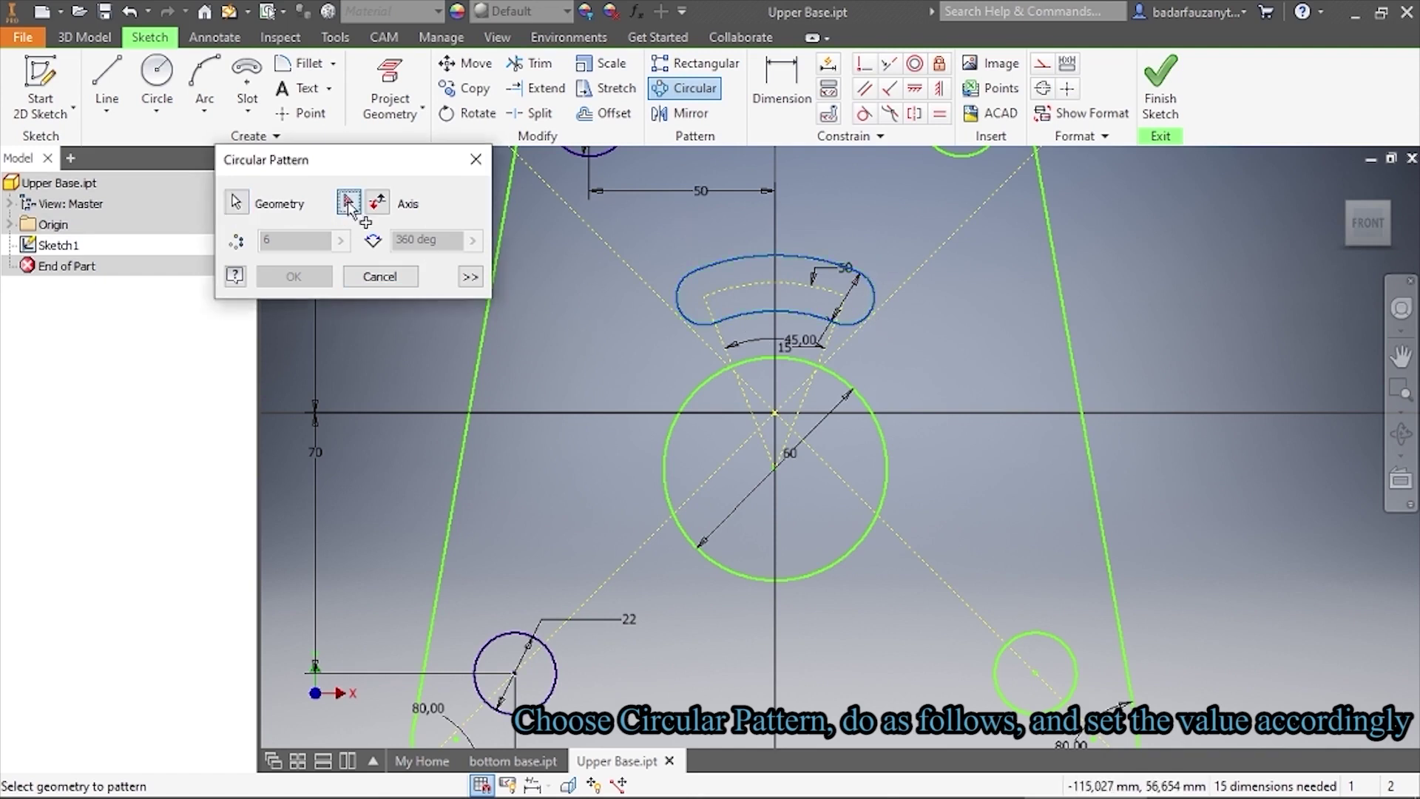
{"action": "left_click", "coordinate": [691, 397]}
{"action": "double_click", "coordinate": [279, 239]}
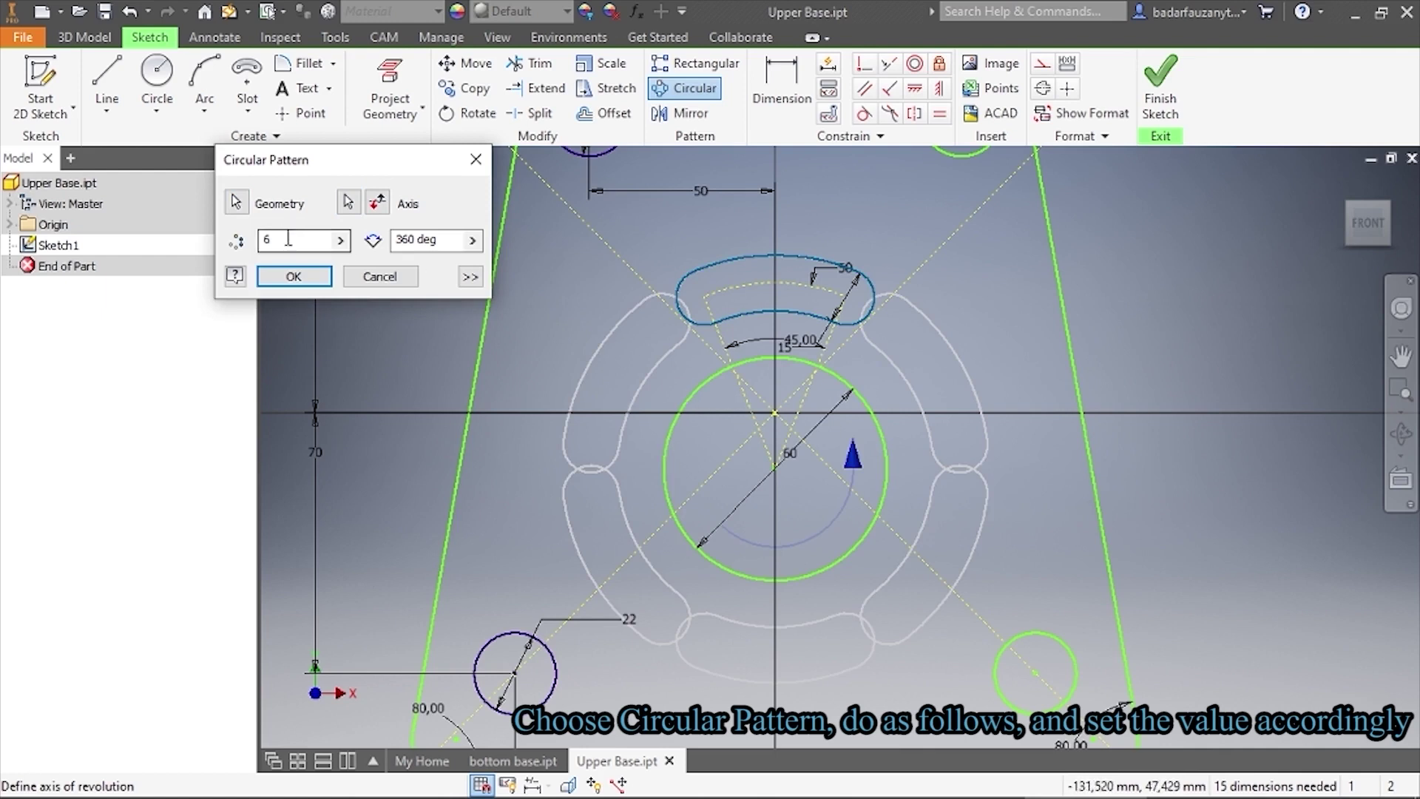
{"action": "type", "text": "3"}
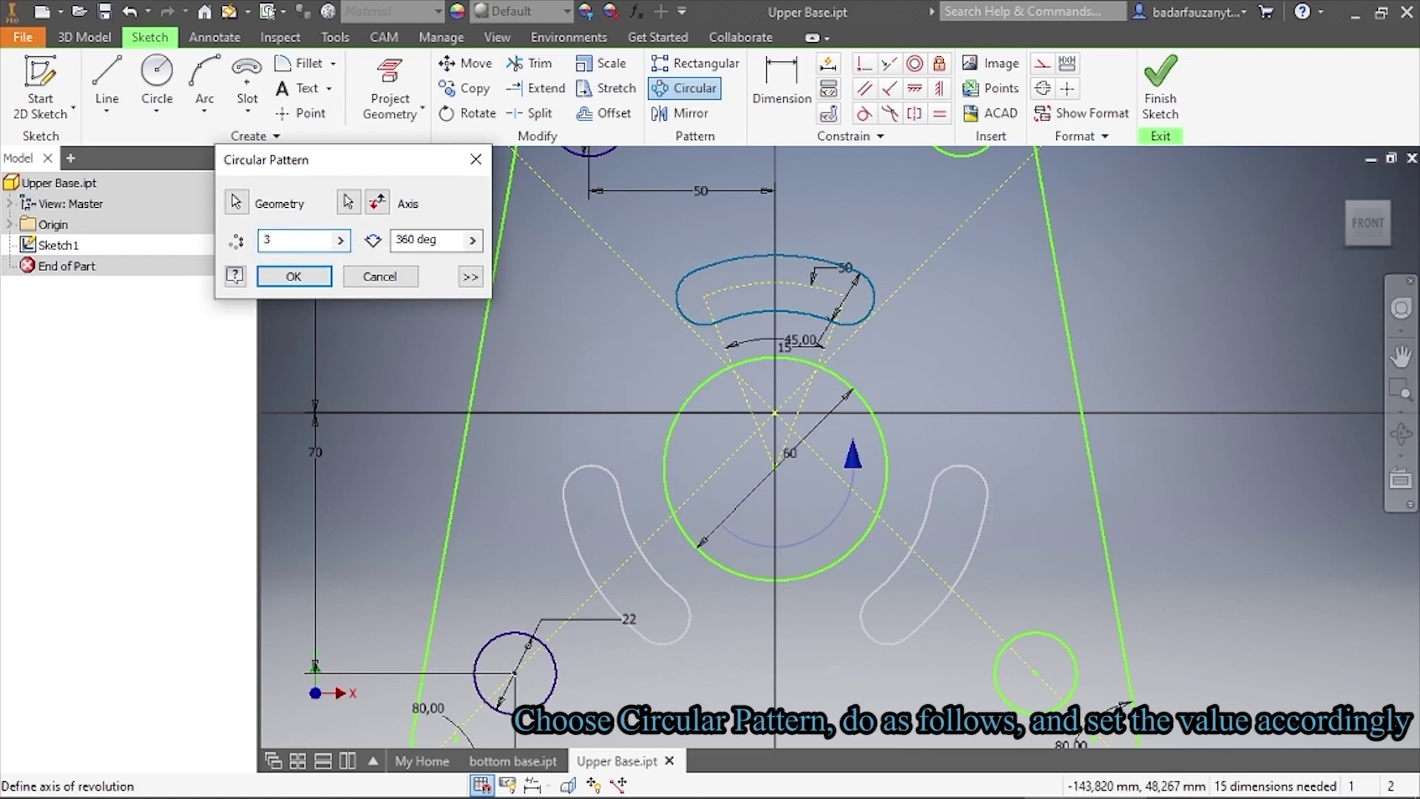
{"action": "left_click", "coordinate": [309, 284]}
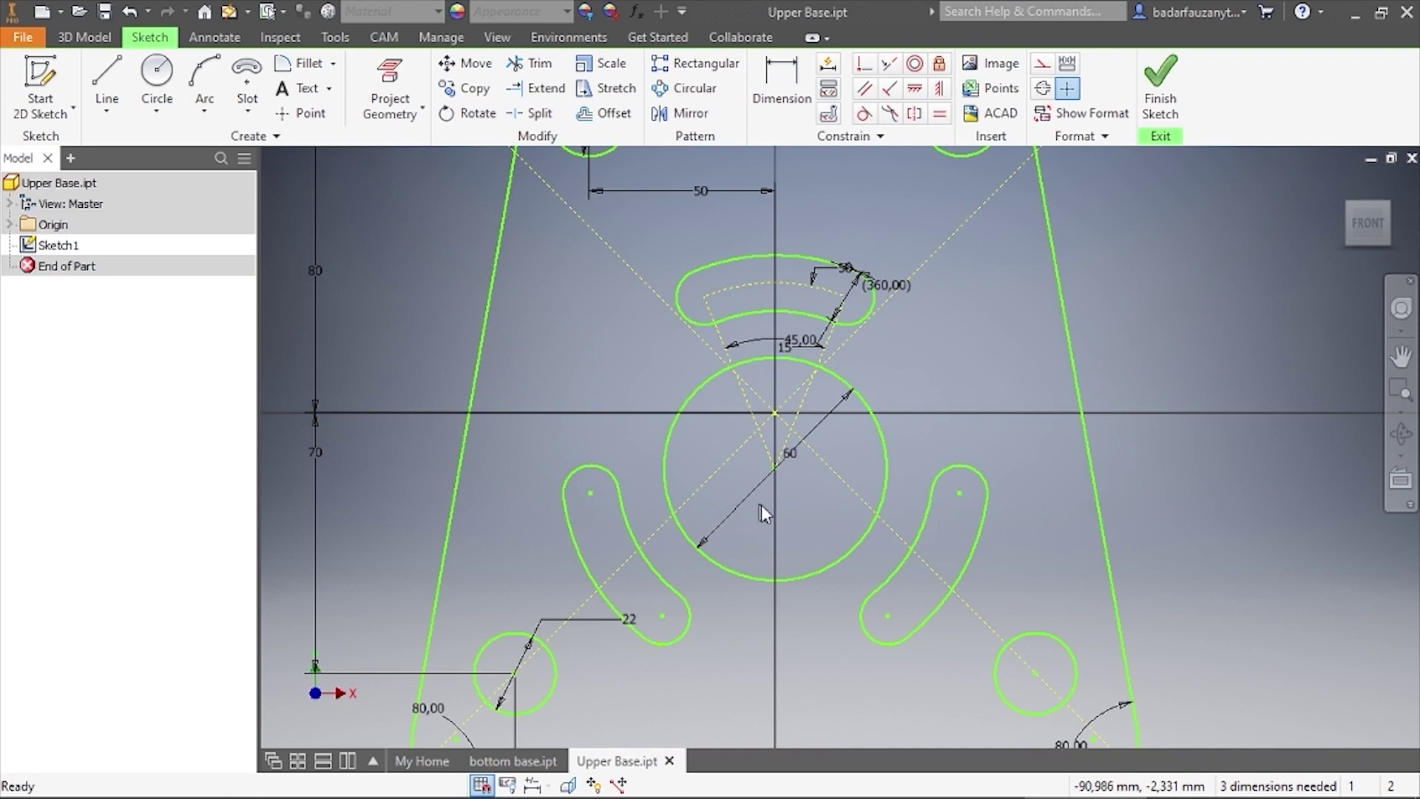
Move the lower-left hole's 22 mm diameter dimension below the neighbouring patterned slot so that they do not overlap
{"action": "right_click", "coordinate": [970, 346]}
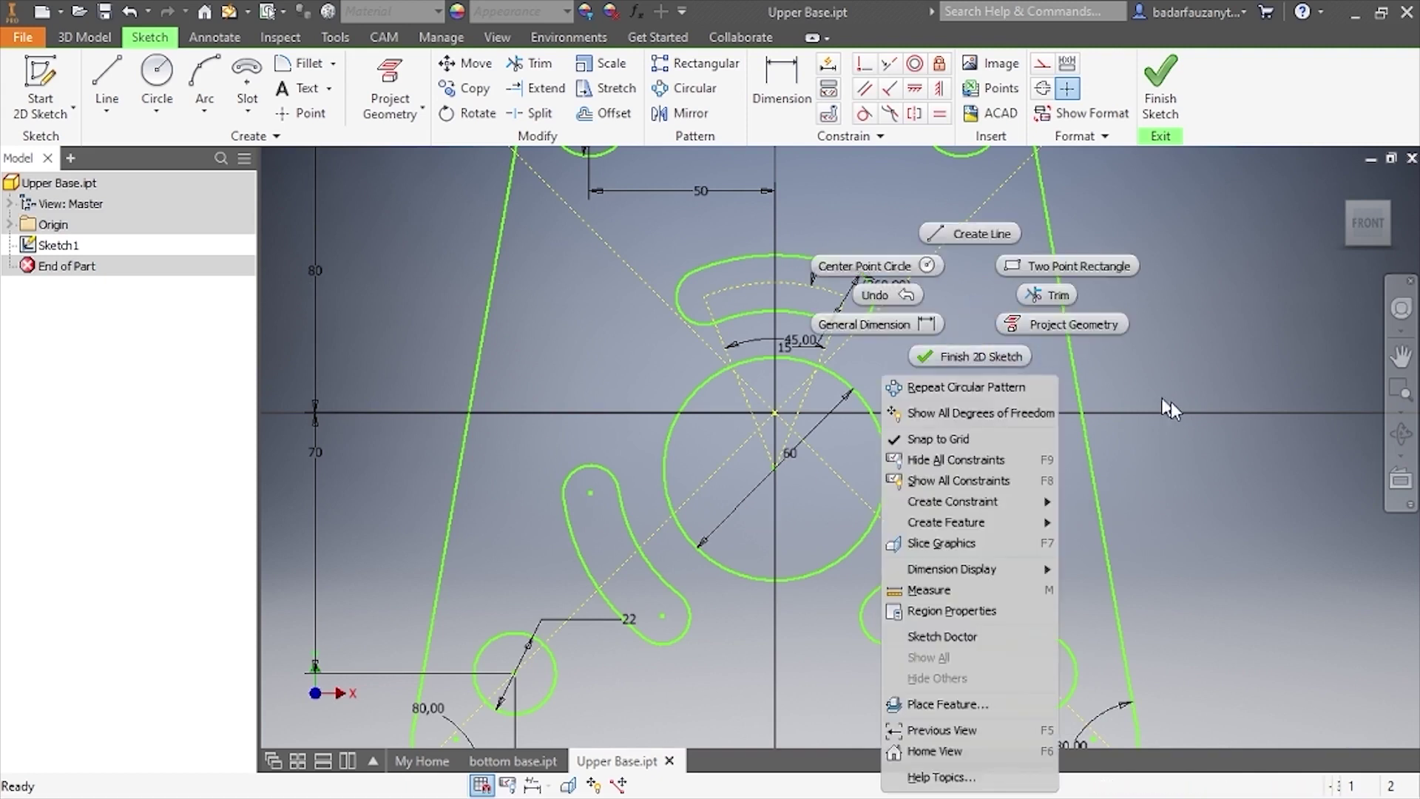
{"action": "key", "text": "Escape"}
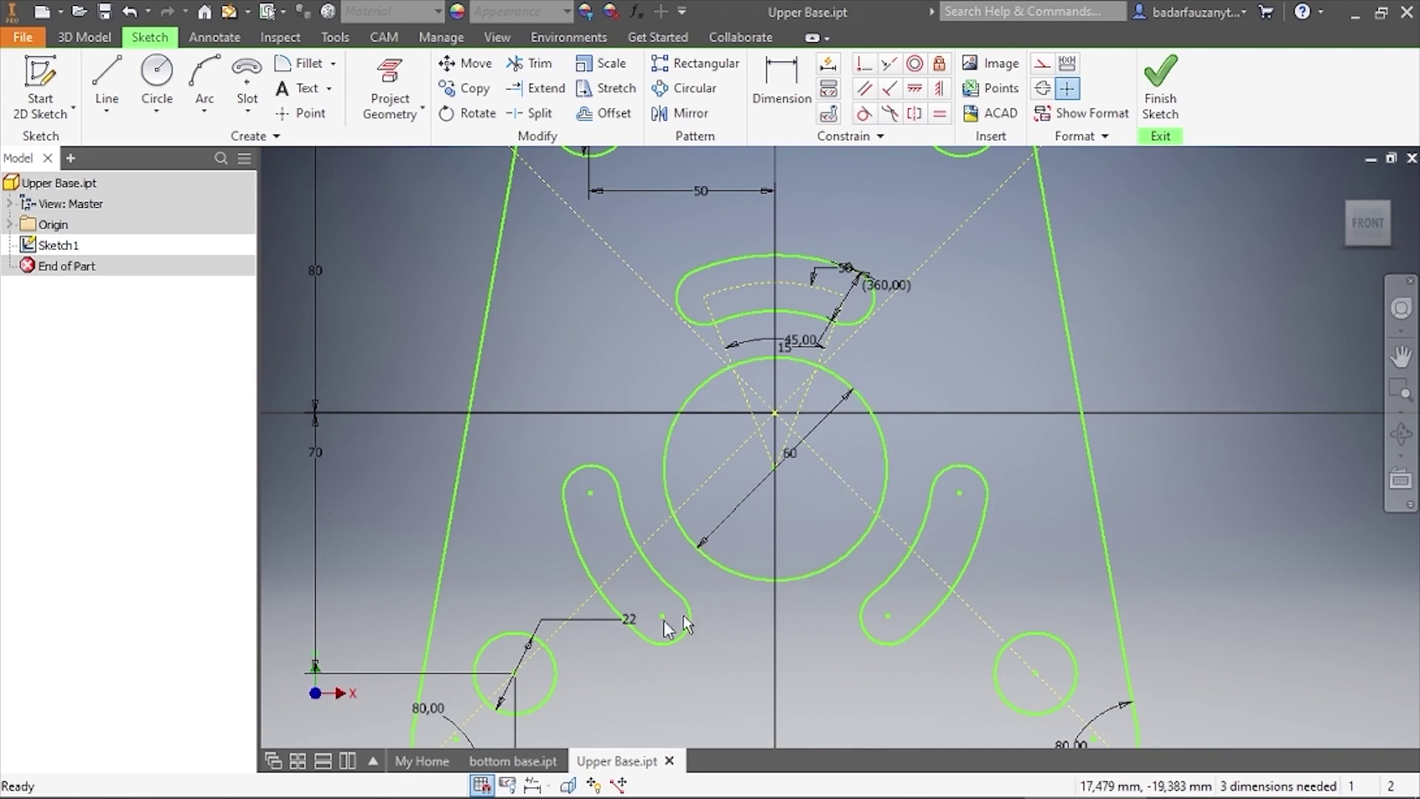
{"action": "left_click", "coordinate": [587, 619]}
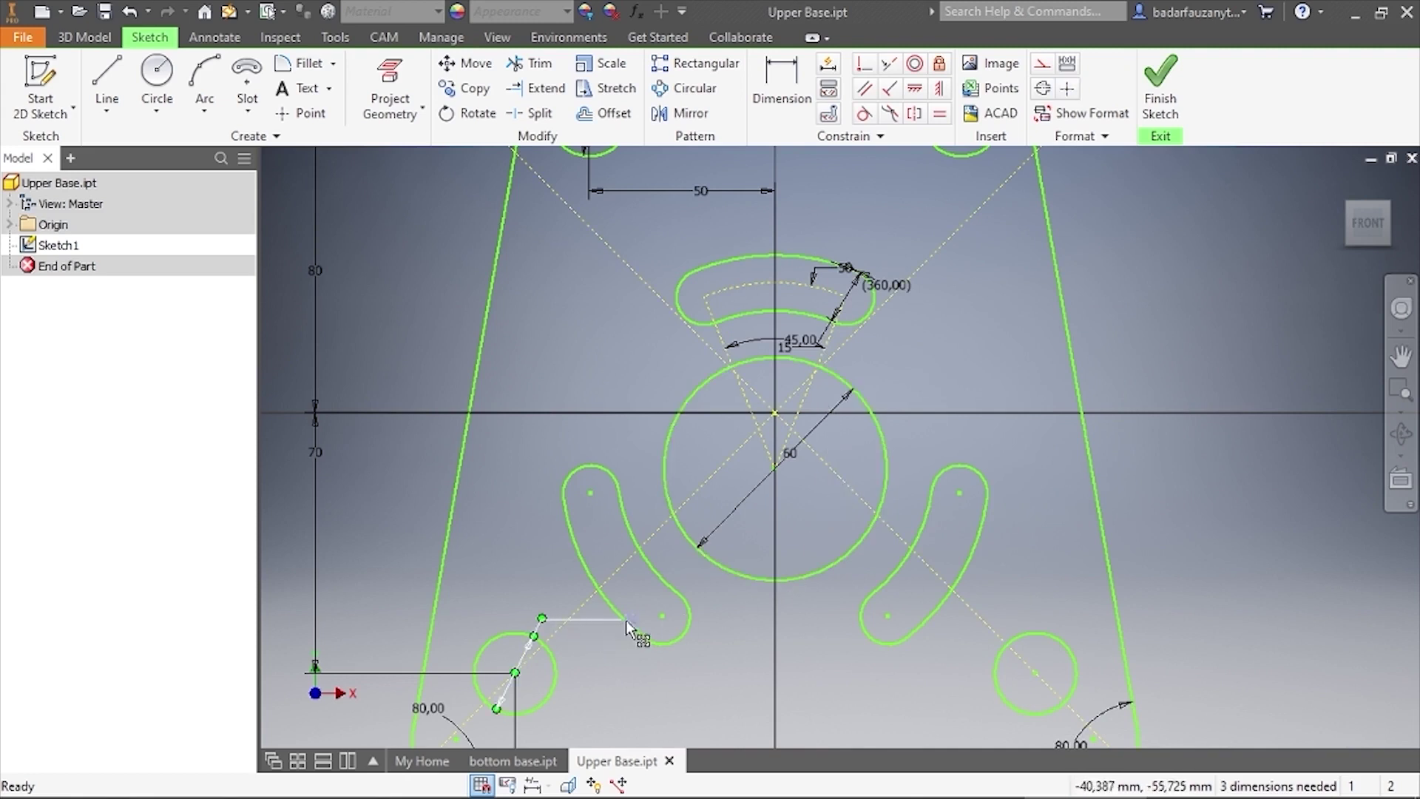
{"action": "left_click_drag", "start_coordinate": [626, 619], "coordinate": [571, 713]}
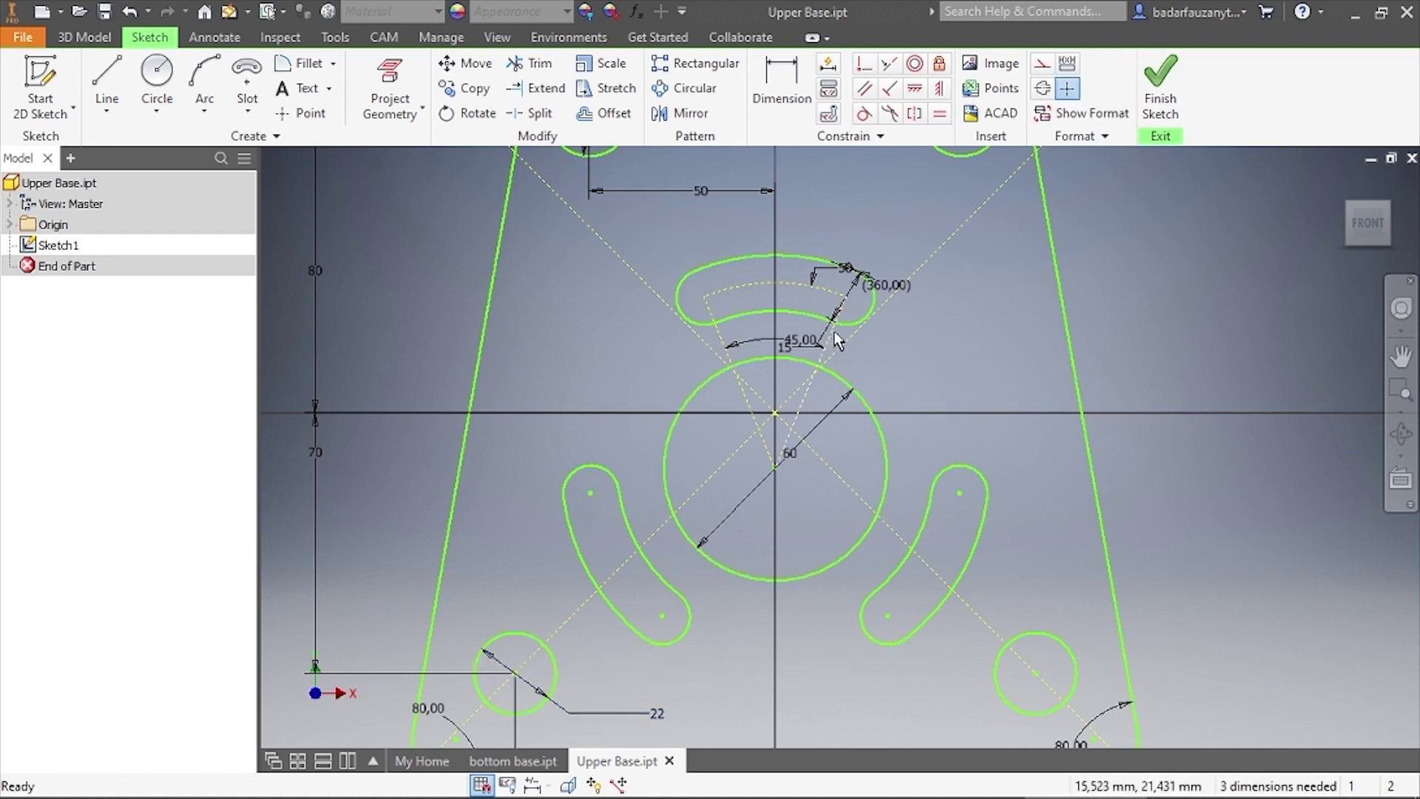
{"action": "mouse_move", "coordinate": [901, 296]}
{"action": "left_mouse_down"}
{"action": "mouse_move", "coordinate": [914, 266]}
{"action": "mouse_move", "coordinate": [920, 296]}
{"action": "left_mouse_up"}
{"action": "left_click", "coordinate": [932, 313]}
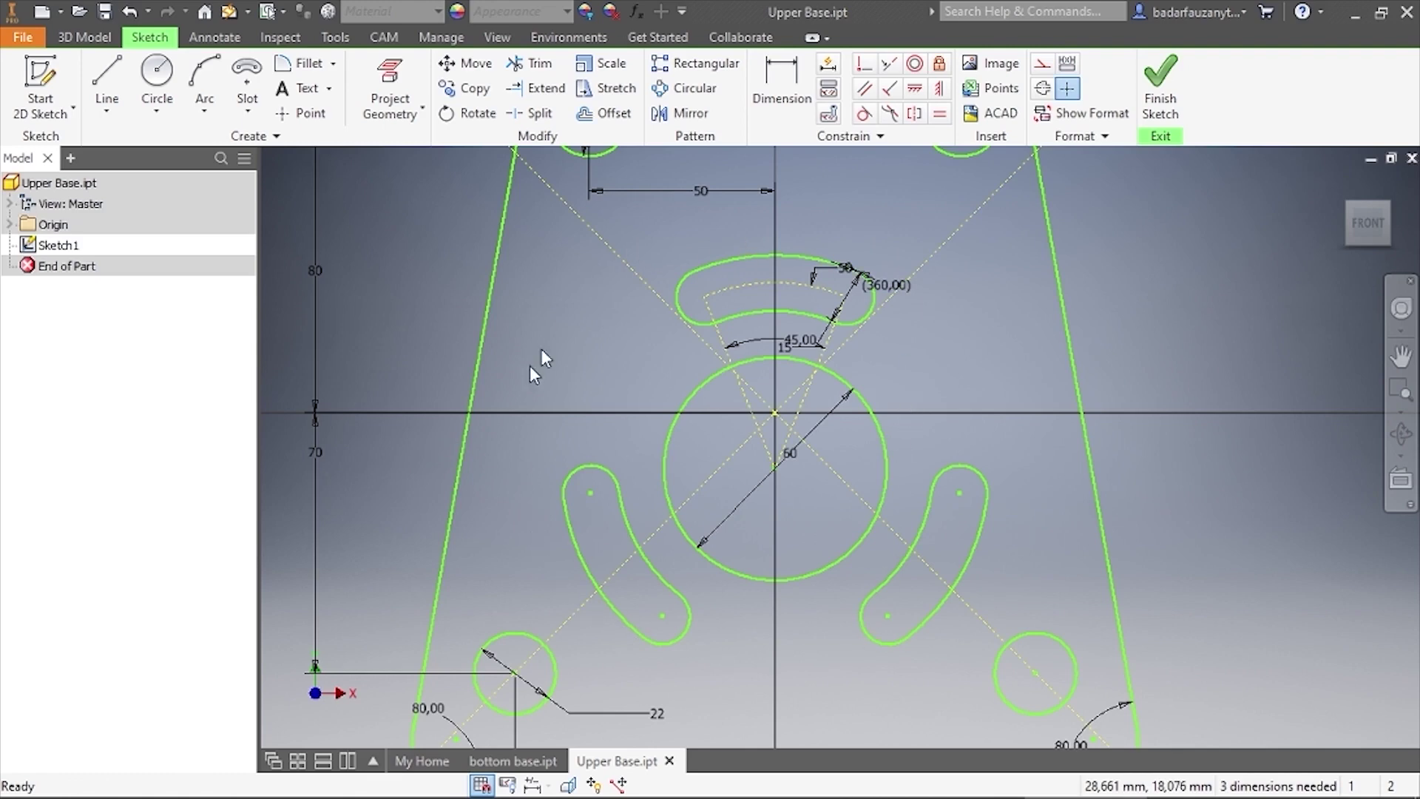
Reposition the arc slot's 50 mm radius dimension to the slot's left and its 45° angle dimension lower, toward the circle
{"action": "scroll", "coordinate": [522, 414], "scroll_direction": "down", "scroll_amount": 3}
{"action": "middle_click_drag", "start_coordinate": [513, 464], "coordinate": [631, 450]}
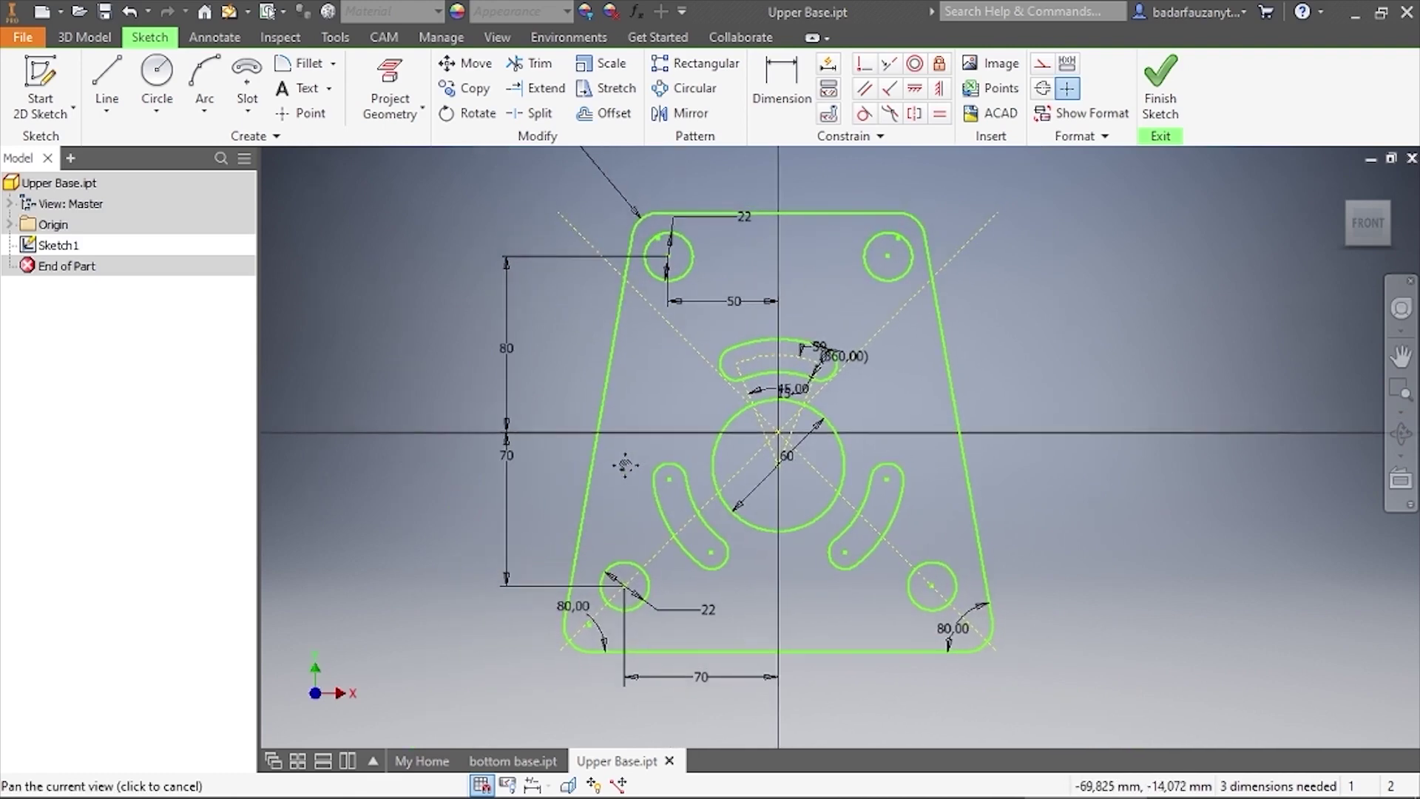
{"action": "scroll", "coordinate": [836, 314], "scroll_direction": "up", "scroll_amount": 5}
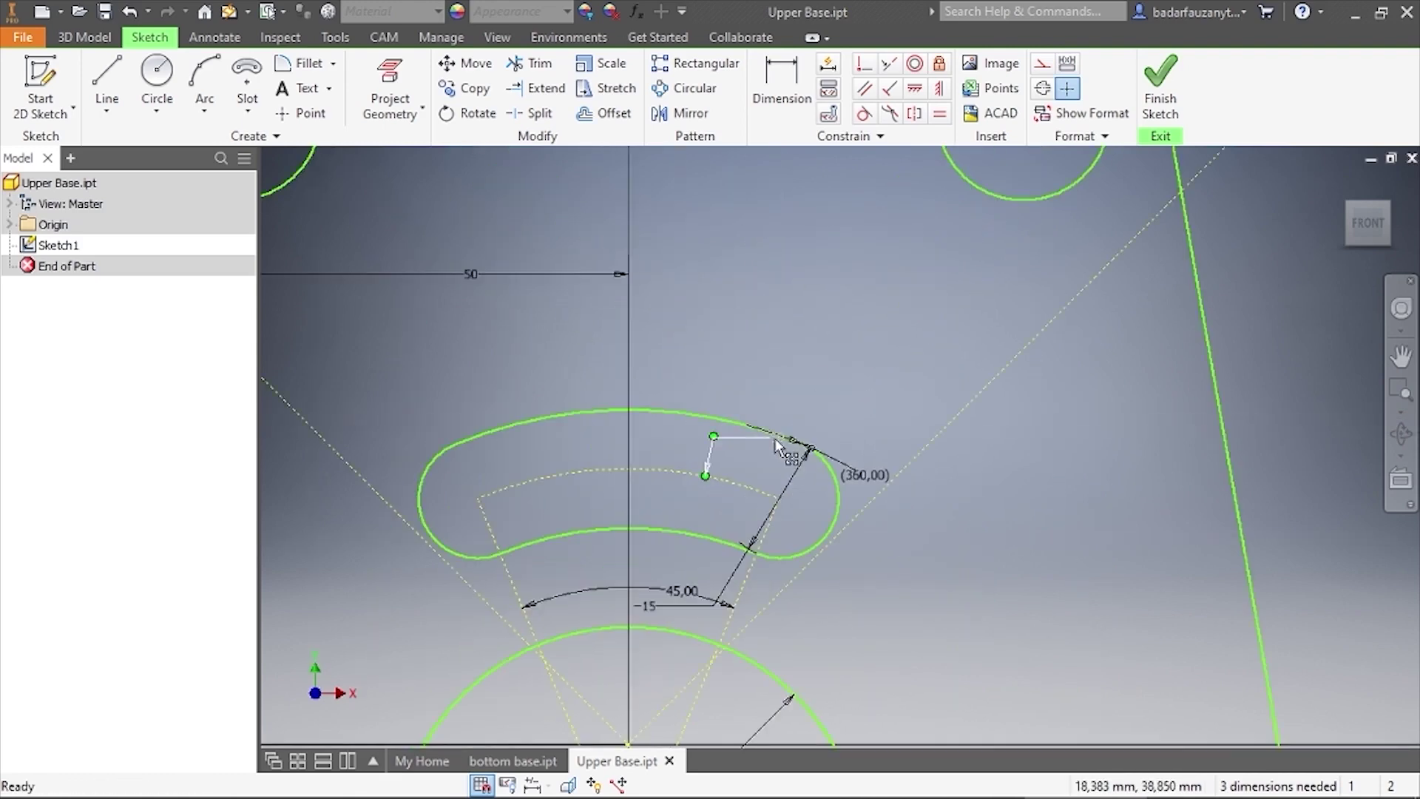
{"action": "left_click_drag", "start_coordinate": [775, 438], "coordinate": [556, 394]}
{"action": "middle_click_drag", "start_coordinate": [783, 364], "coordinate": [799, 216]}
{"action": "mouse_move", "coordinate": [703, 445]}
{"action": "left_mouse_down"}
{"action": "mouse_move", "coordinate": [760, 344]}
{"action": "mouse_move", "coordinate": [691, 448]}
{"action": "mouse_move", "coordinate": [679, 534]}
{"action": "mouse_move", "coordinate": [672, 516]}
{"action": "left_mouse_up"}
{"action": "scroll", "coordinate": [854, 486], "scroll_direction": "up", "scroll_amount": 2}
{"action": "scroll", "coordinate": [854, 485], "scroll_direction": "up", "scroll_amount": 3}
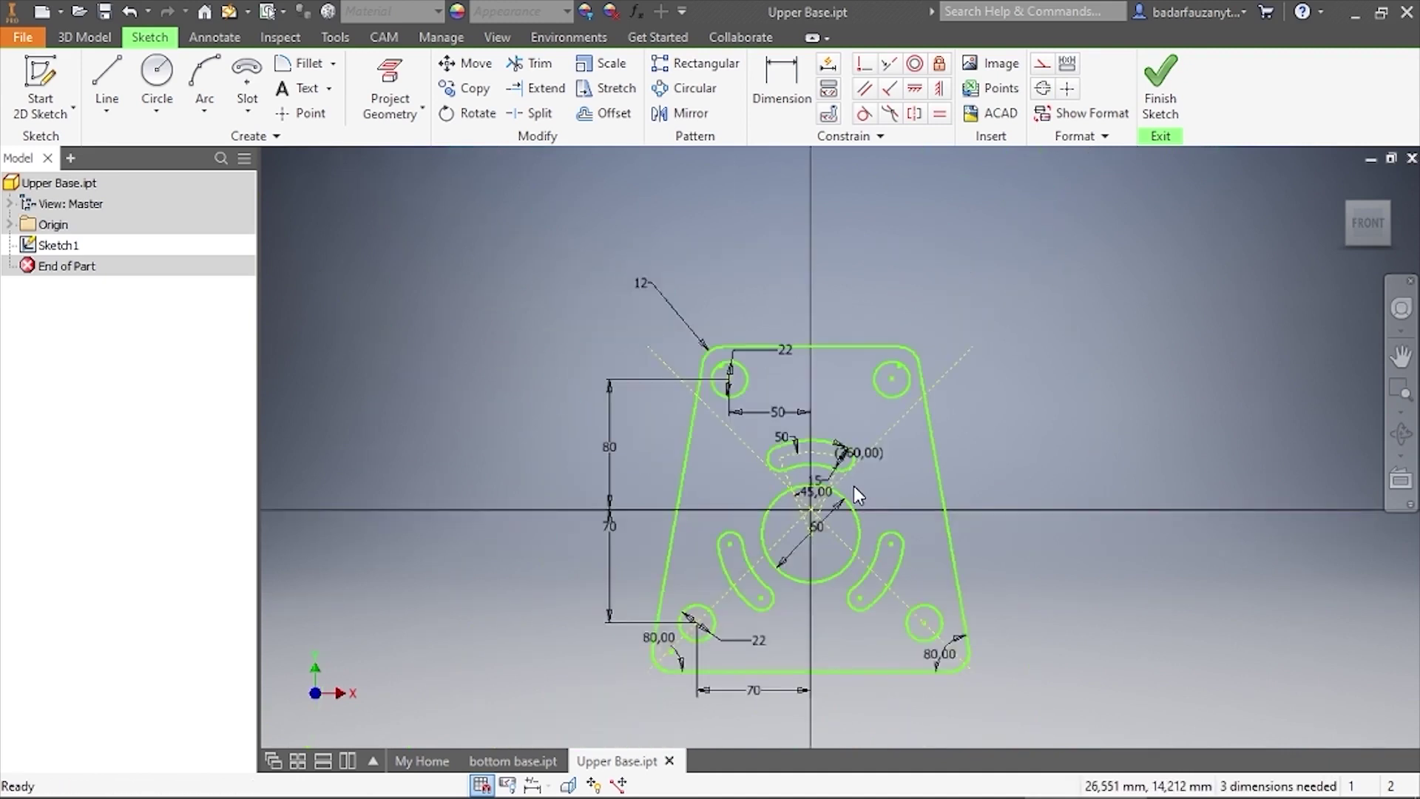
{"action": "middle_click_drag", "start_coordinate": [853, 486], "coordinate": [824, 424]}
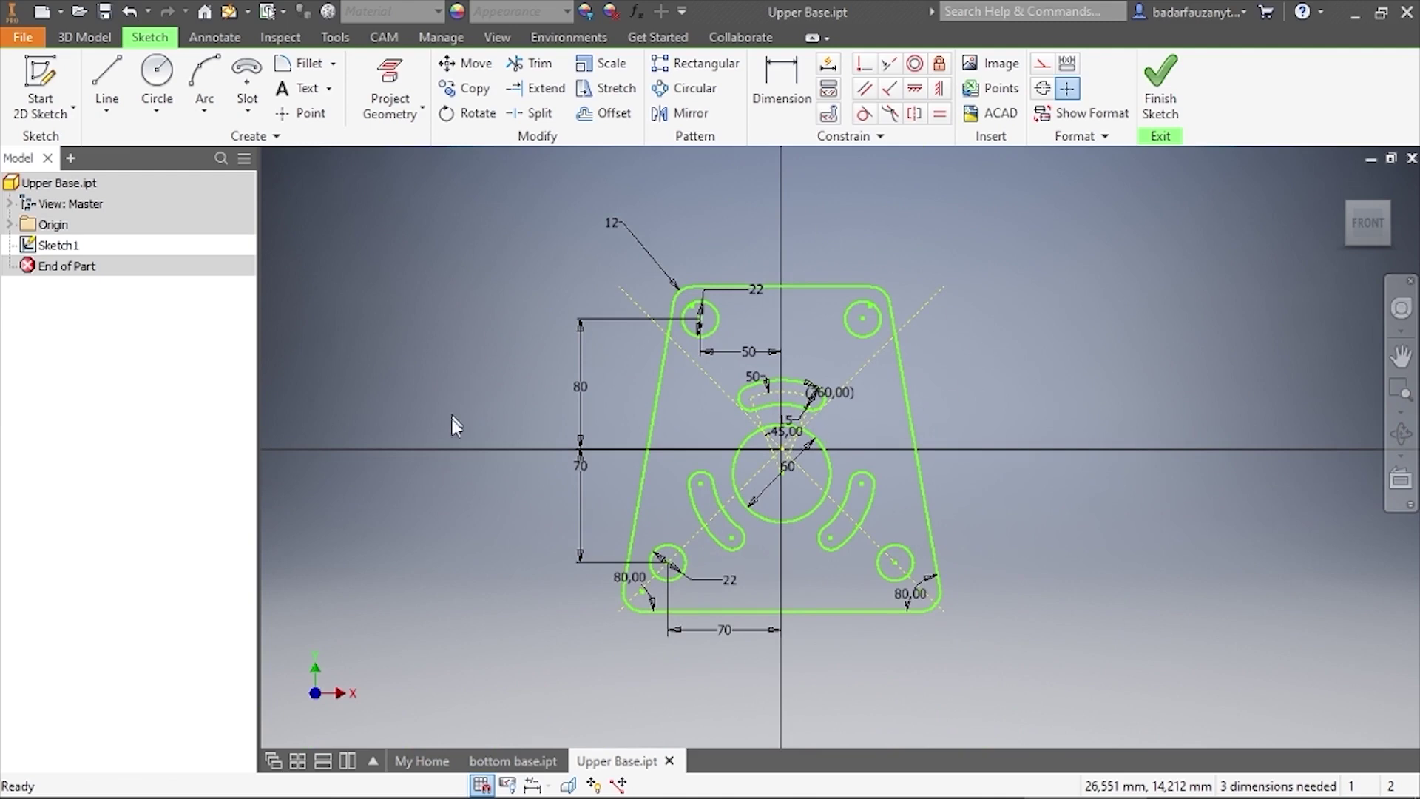
Finish the Upper Base sketch, return to the front view and save the part
{"action": "left_click", "coordinate": [1161, 88]}
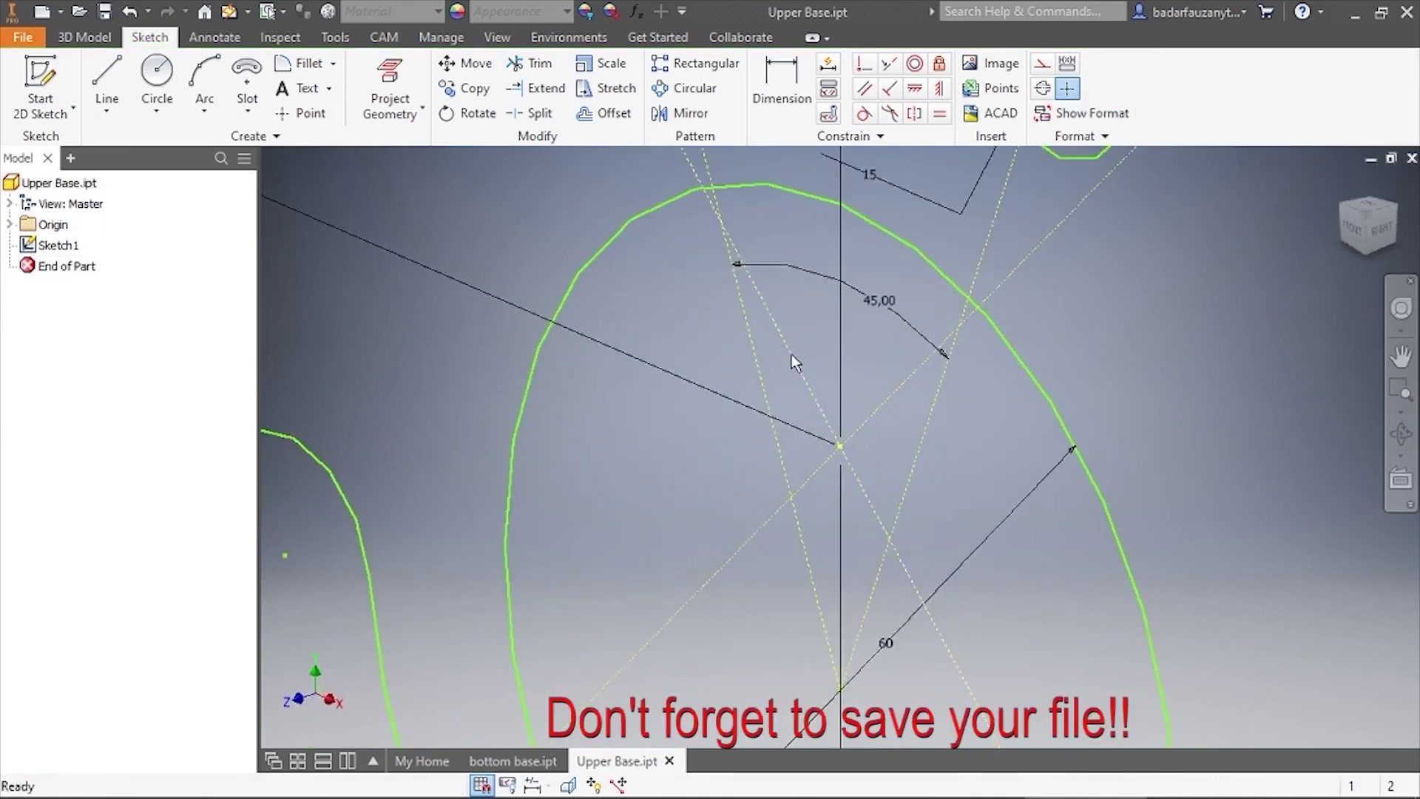
{"action": "left_click", "coordinate": [1356, 232]}
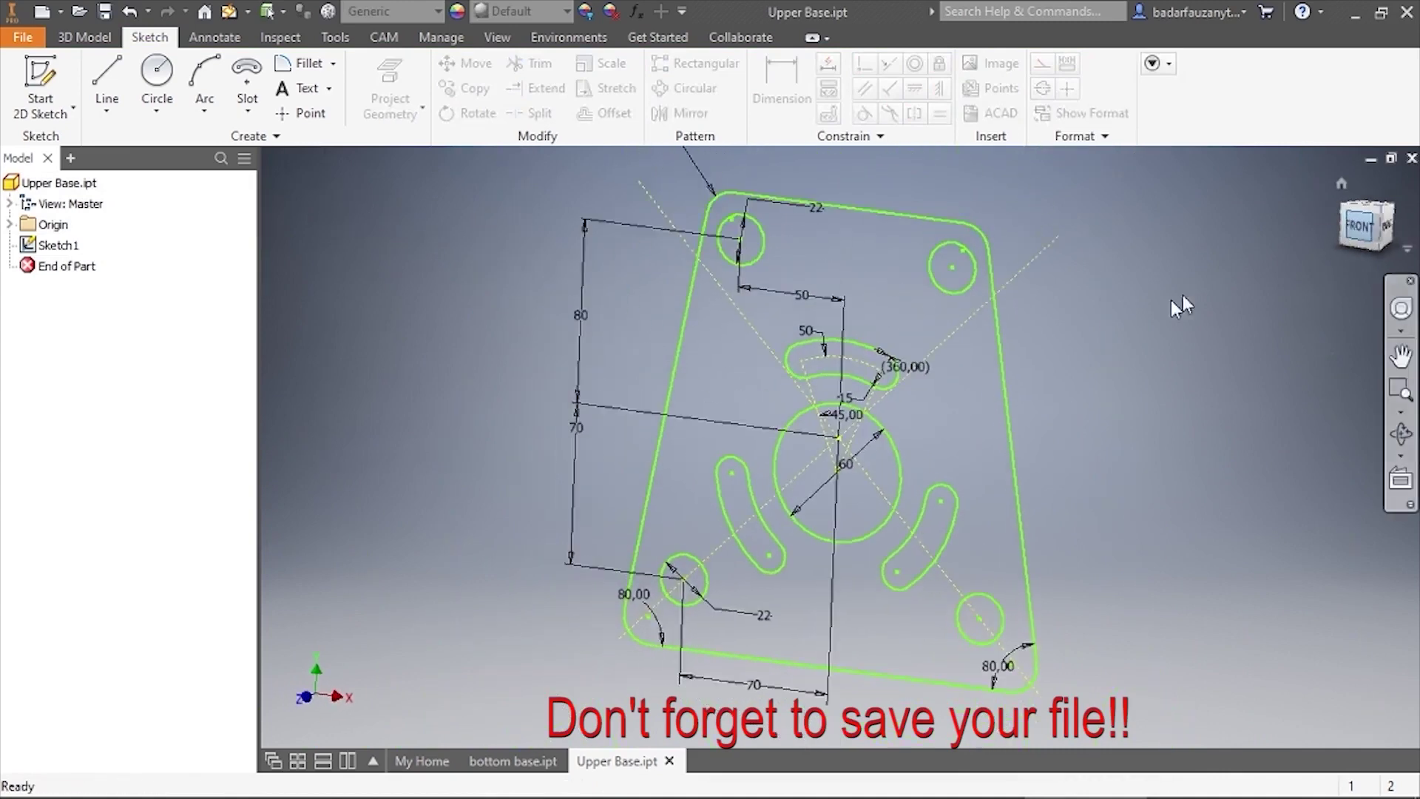
{"action": "left_click", "coordinate": [104, 11]}
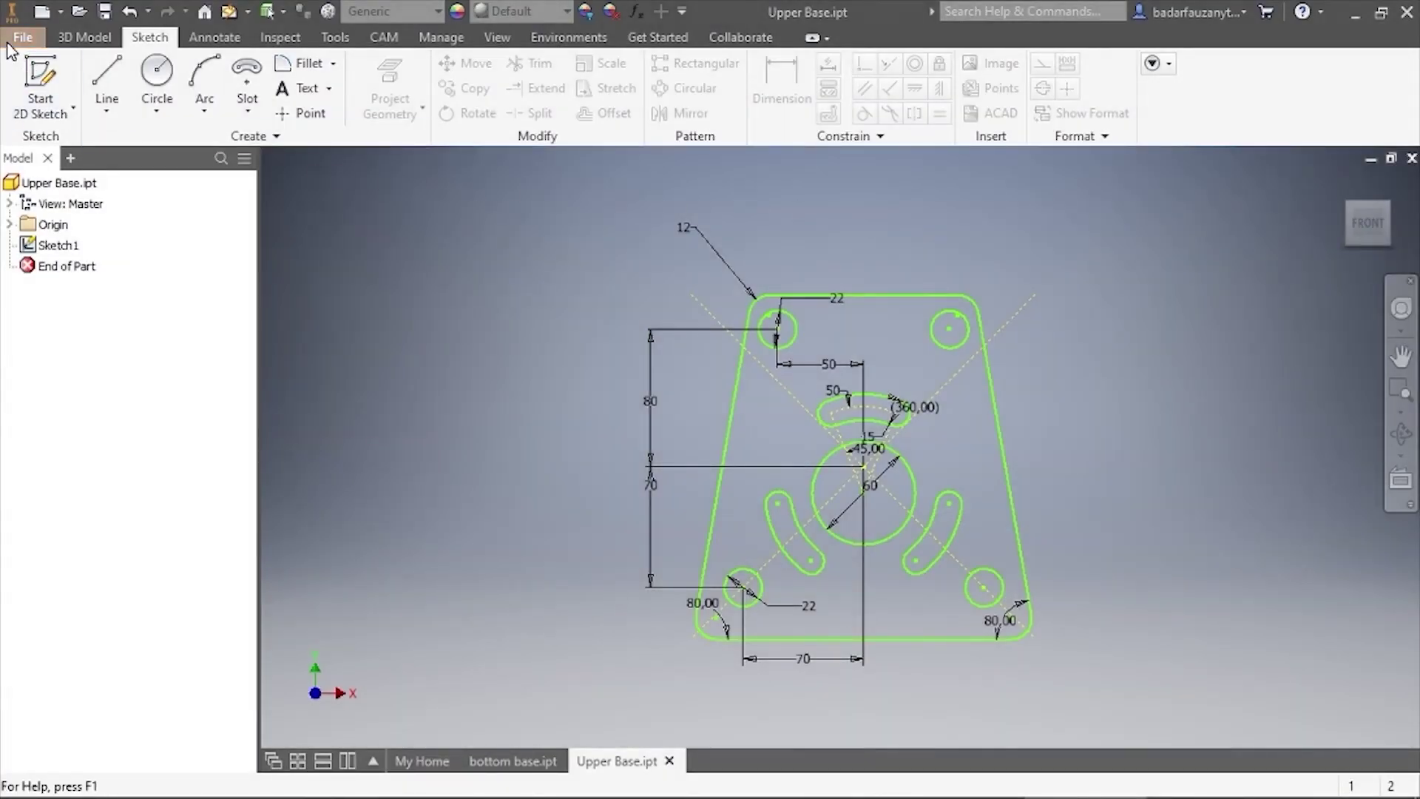
Create a new part from the metric Standard (mm).ipt template, accepting the style library definitions
{"action": "left_click", "coordinate": [23, 37]}
{"action": "key", "text": "Escape"}
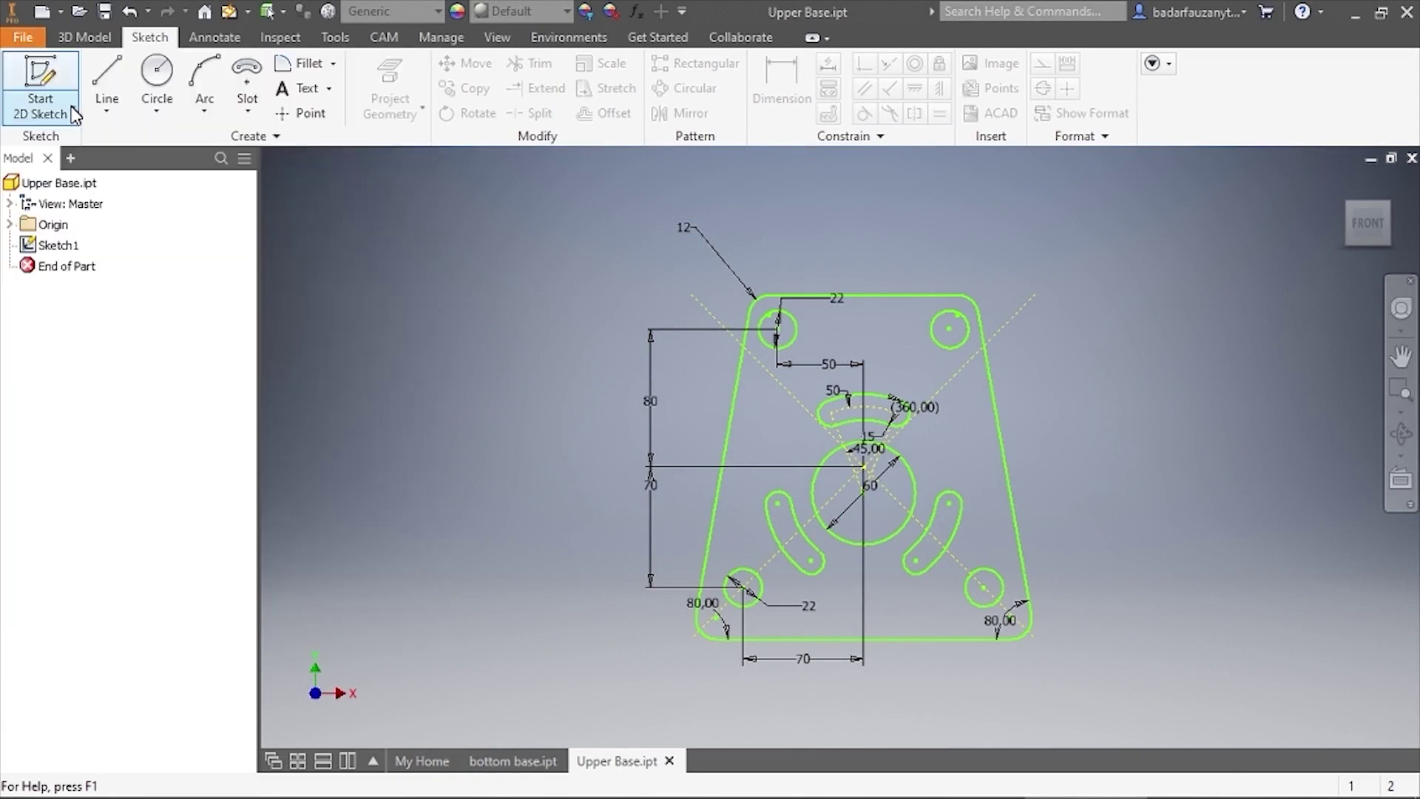
{"action": "key", "text": "ctrl+n"}
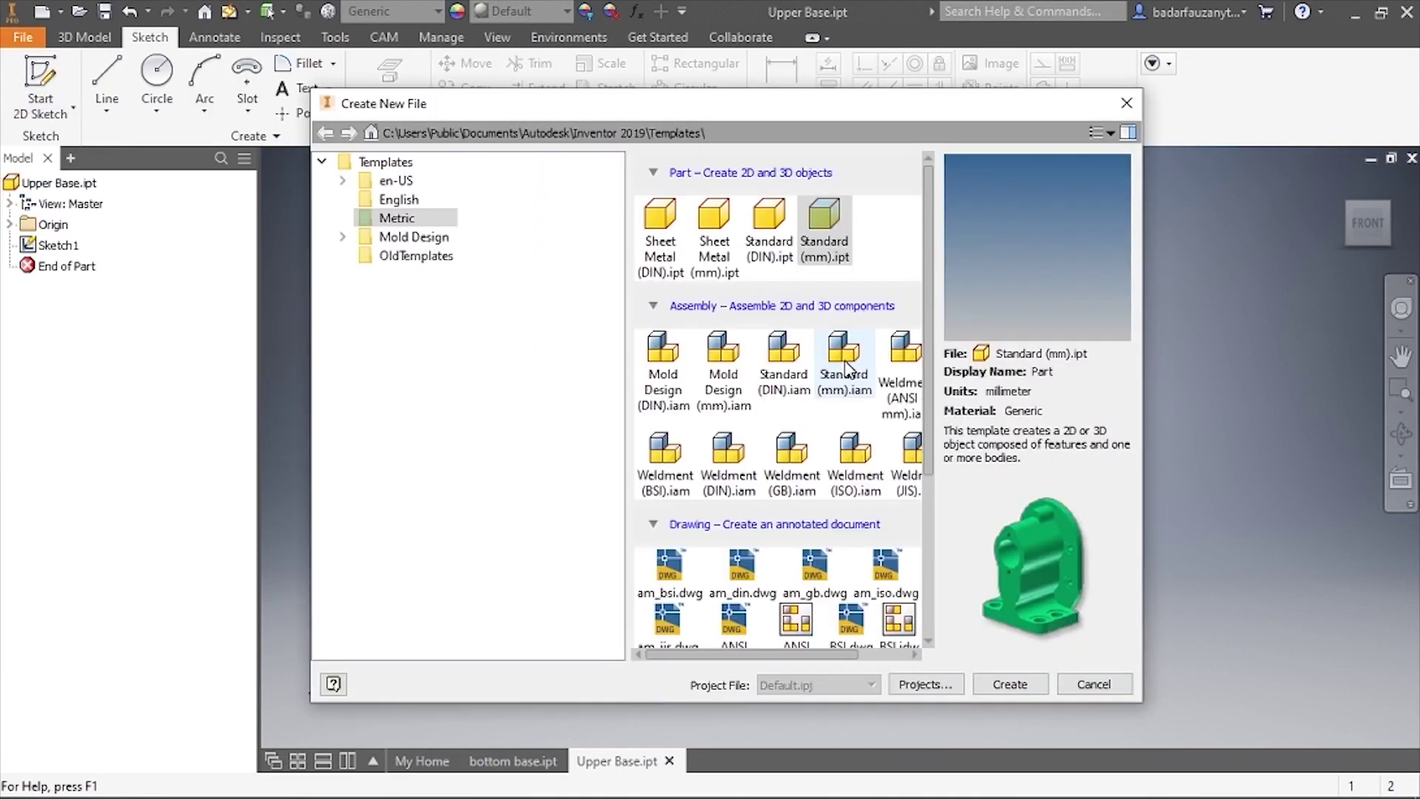
{"action": "left_click", "coordinate": [1020, 684]}
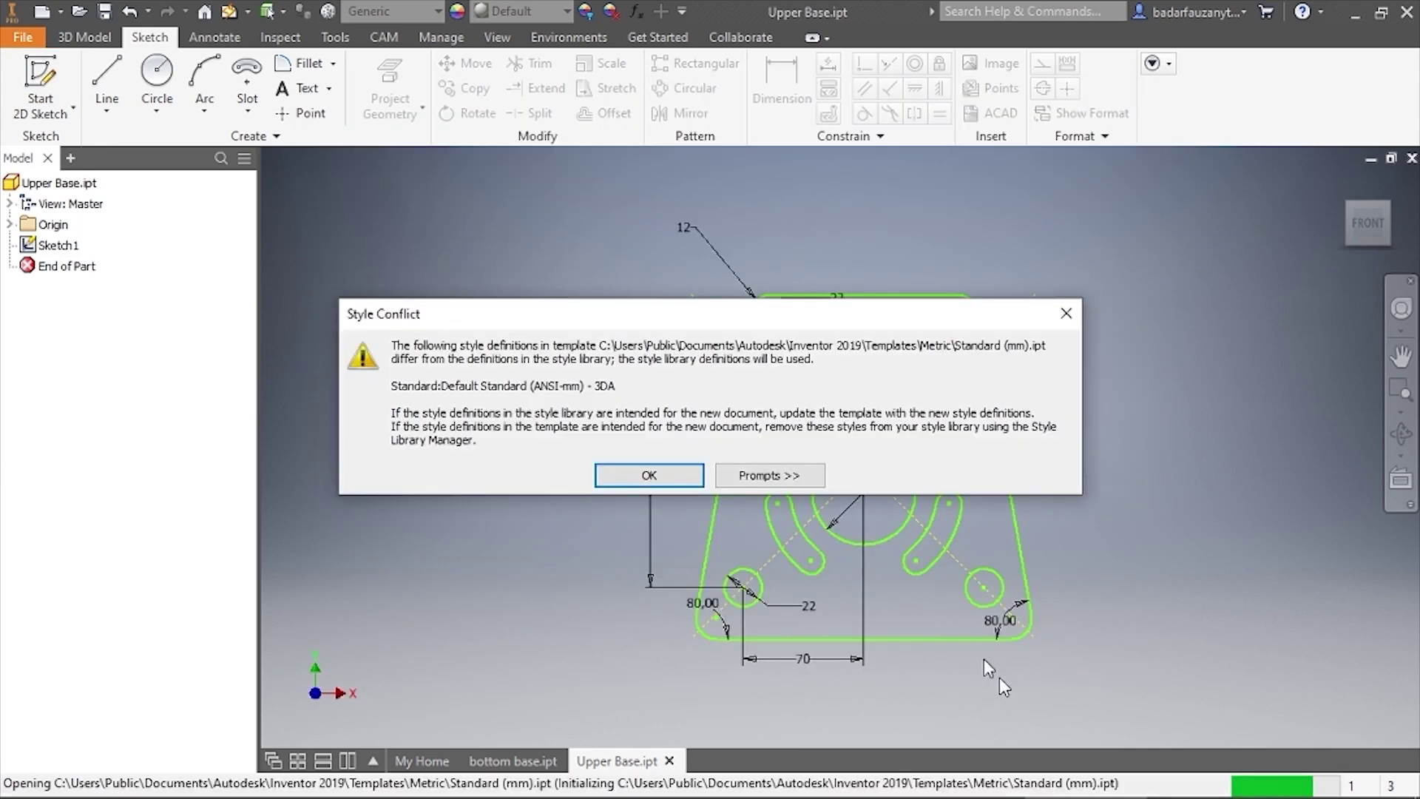
{"action": "left_click", "coordinate": [595, 470]}
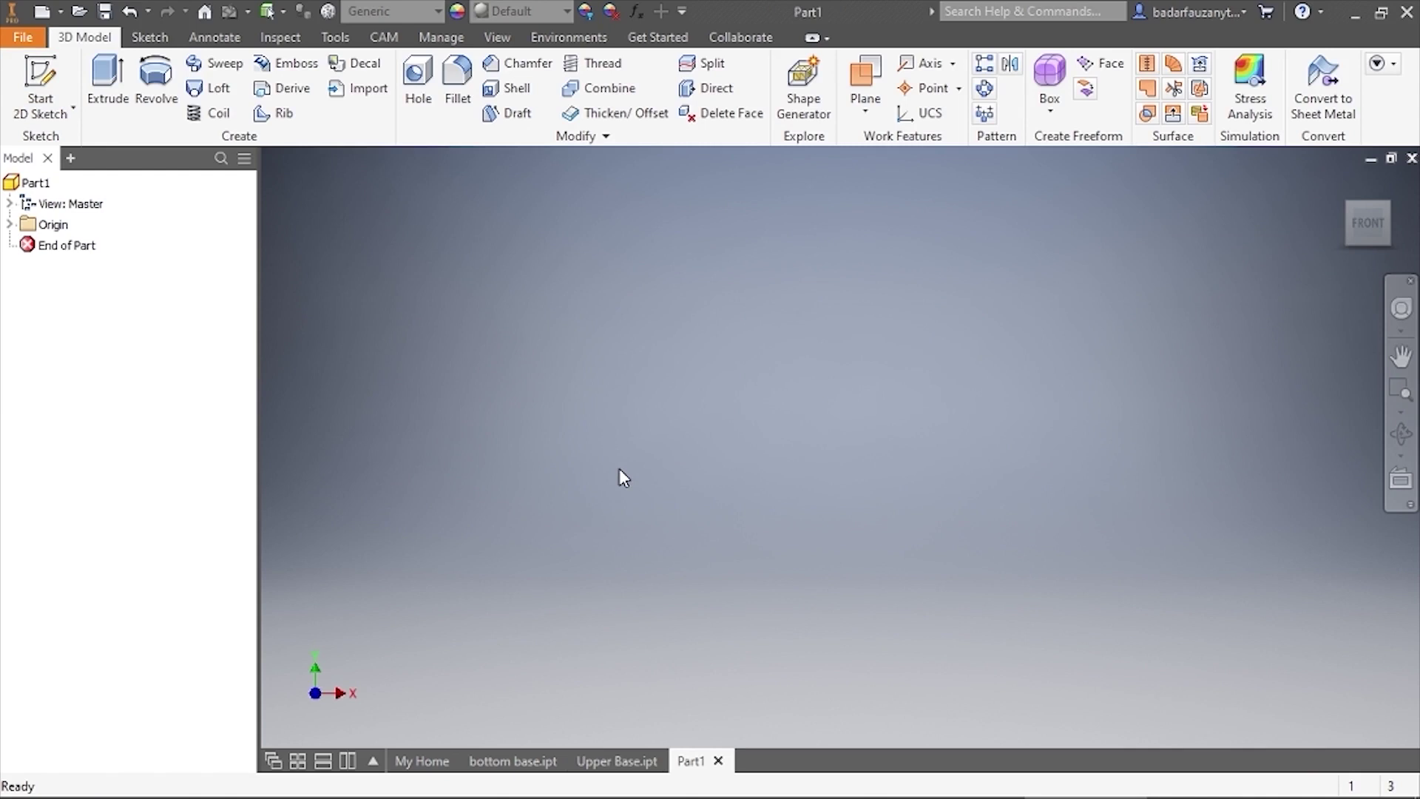
Save the new part as Lower Arm in the folder that holds the other base parts
{"action": "left_click", "coordinate": [105, 11]}
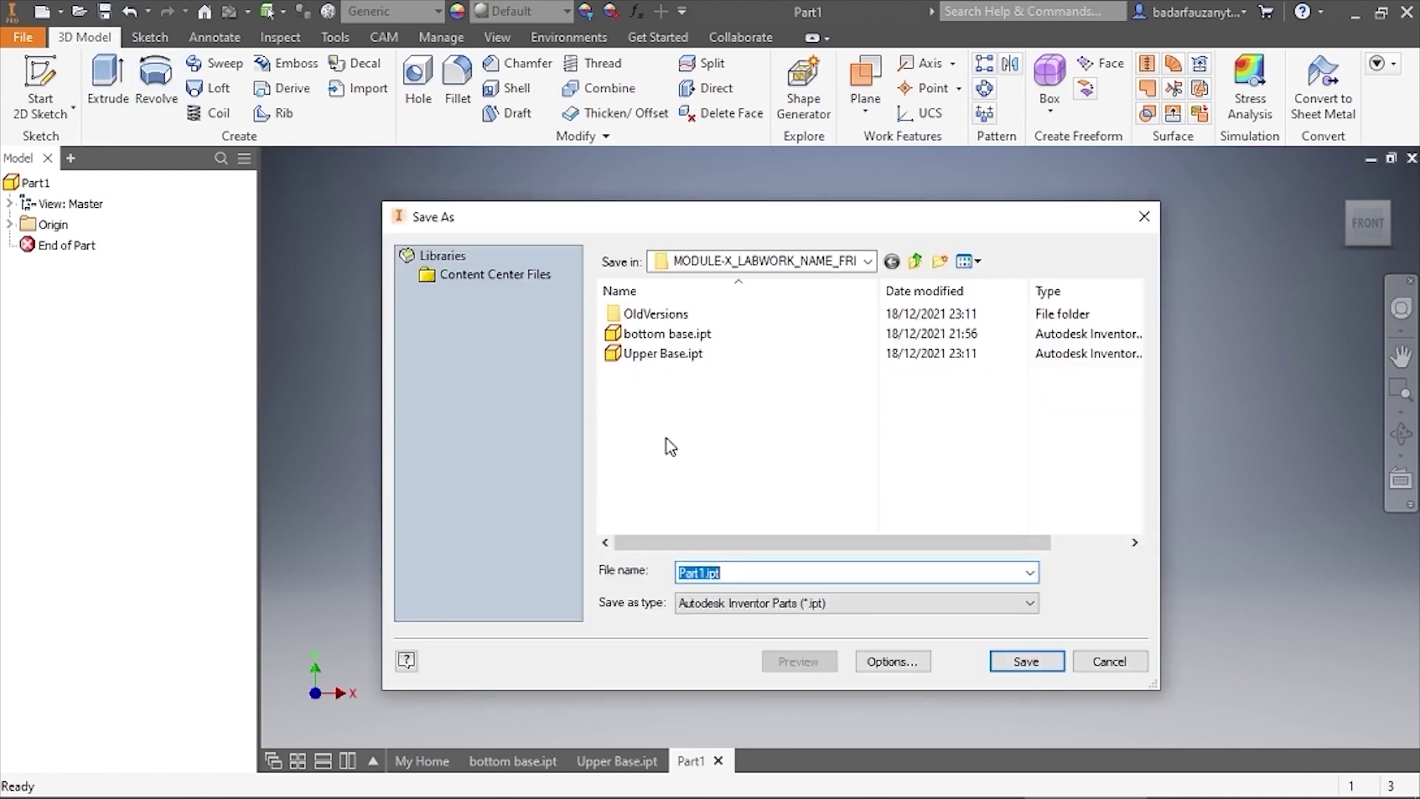
{"action": "type", "text": "Lower Arm"}
{"action": "left_click", "coordinate": [1020, 669]}
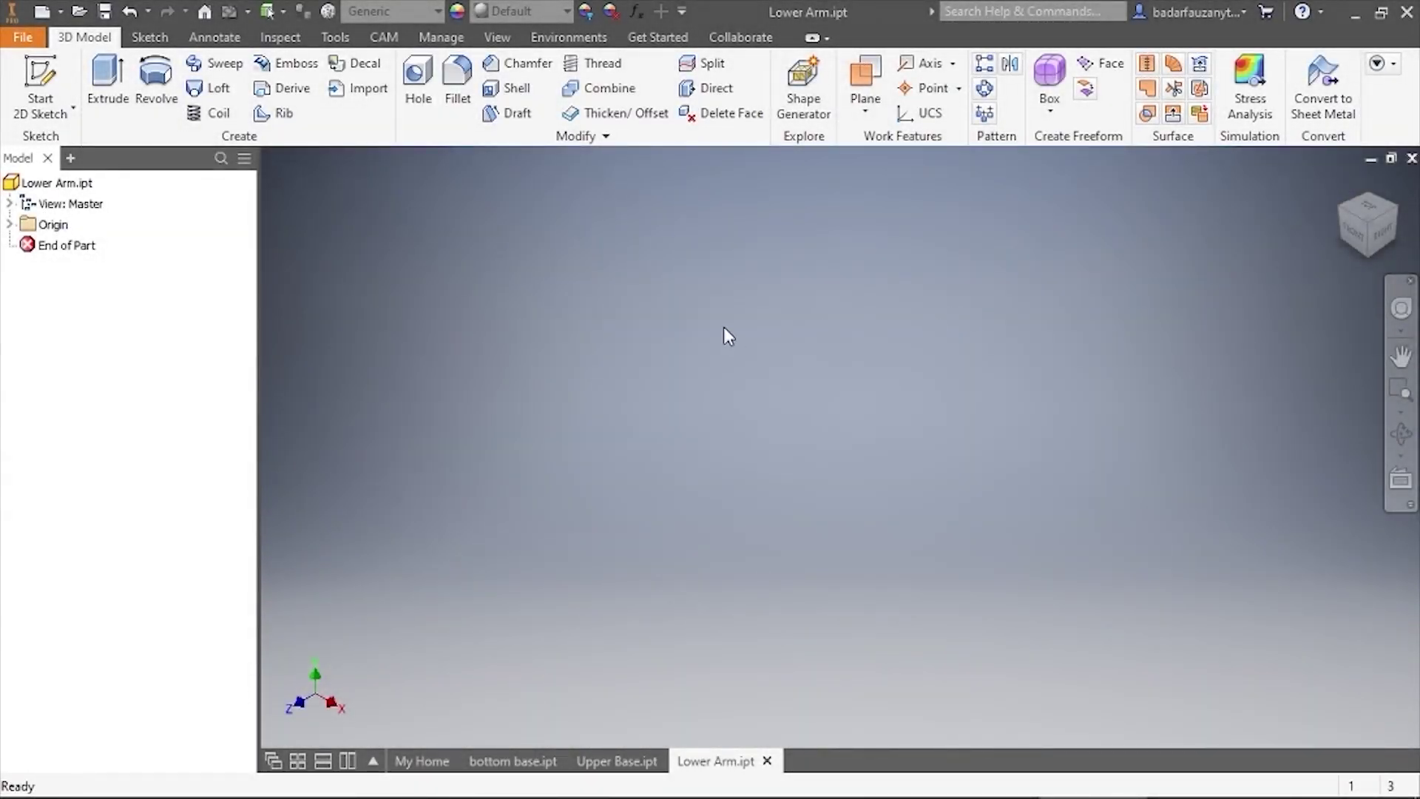
Start a 2D sketch on the XZ Plane of the Lower Arm part
{"action": "left_click", "coordinate": [152, 39]}
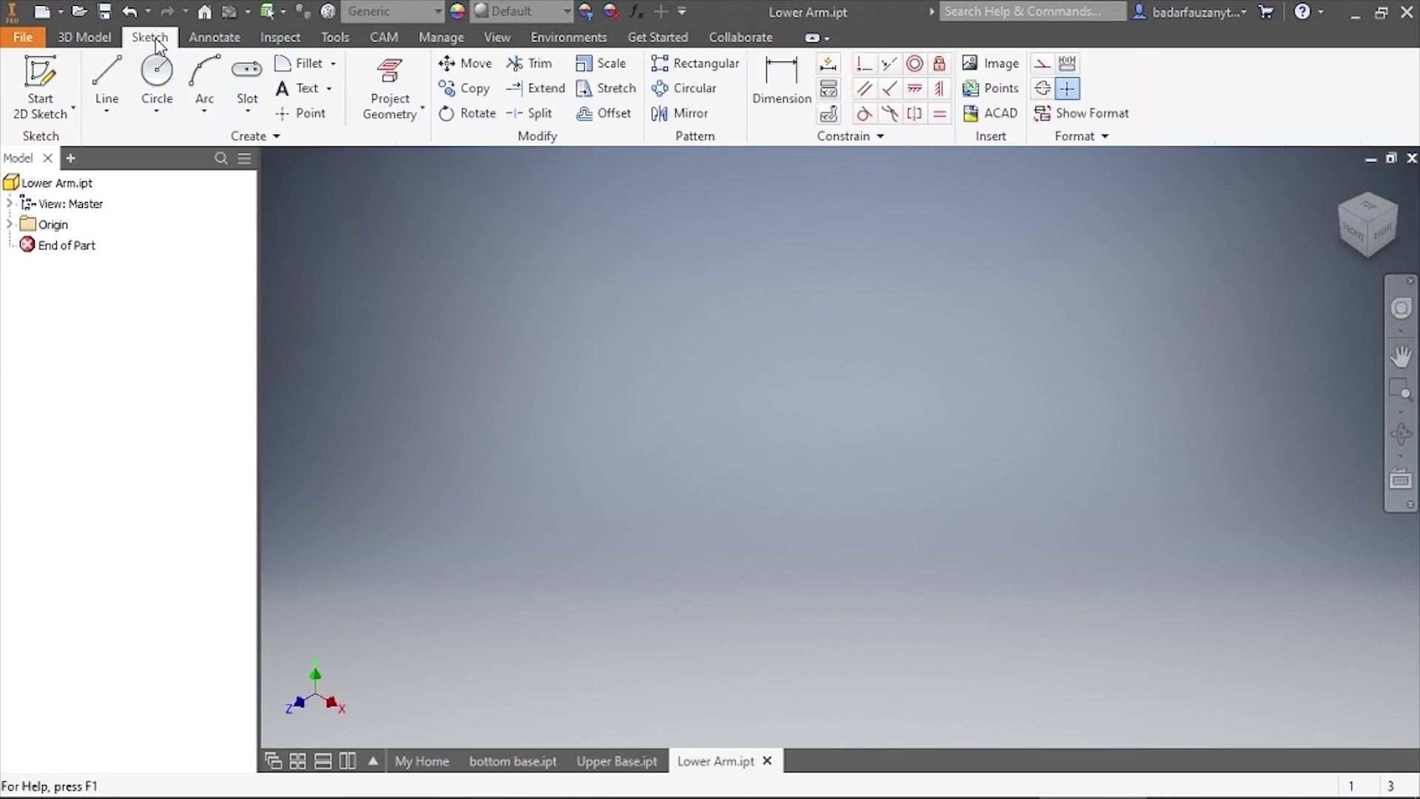
{"action": "left_click", "coordinate": [34, 79]}
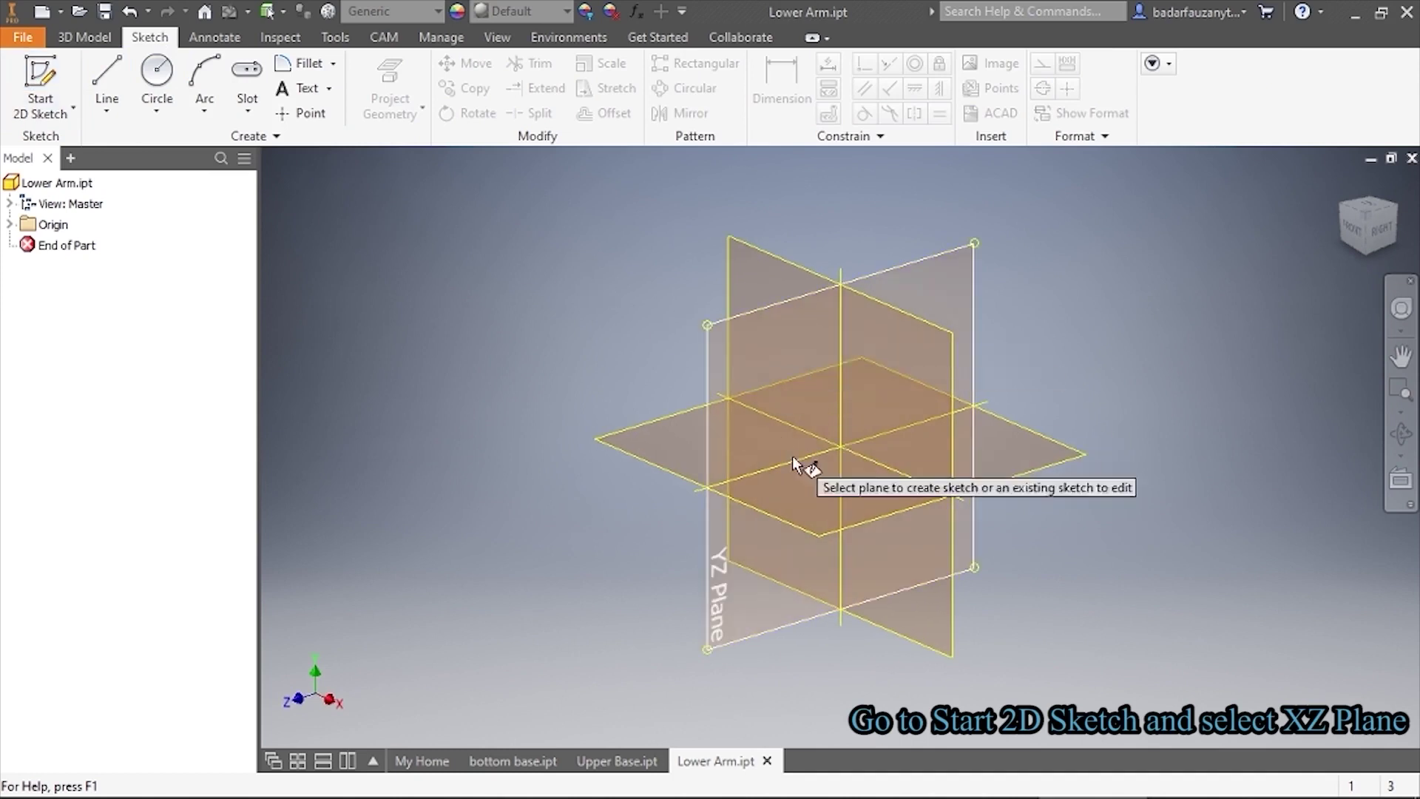
{"action": "left_click", "coordinate": [833, 498]}
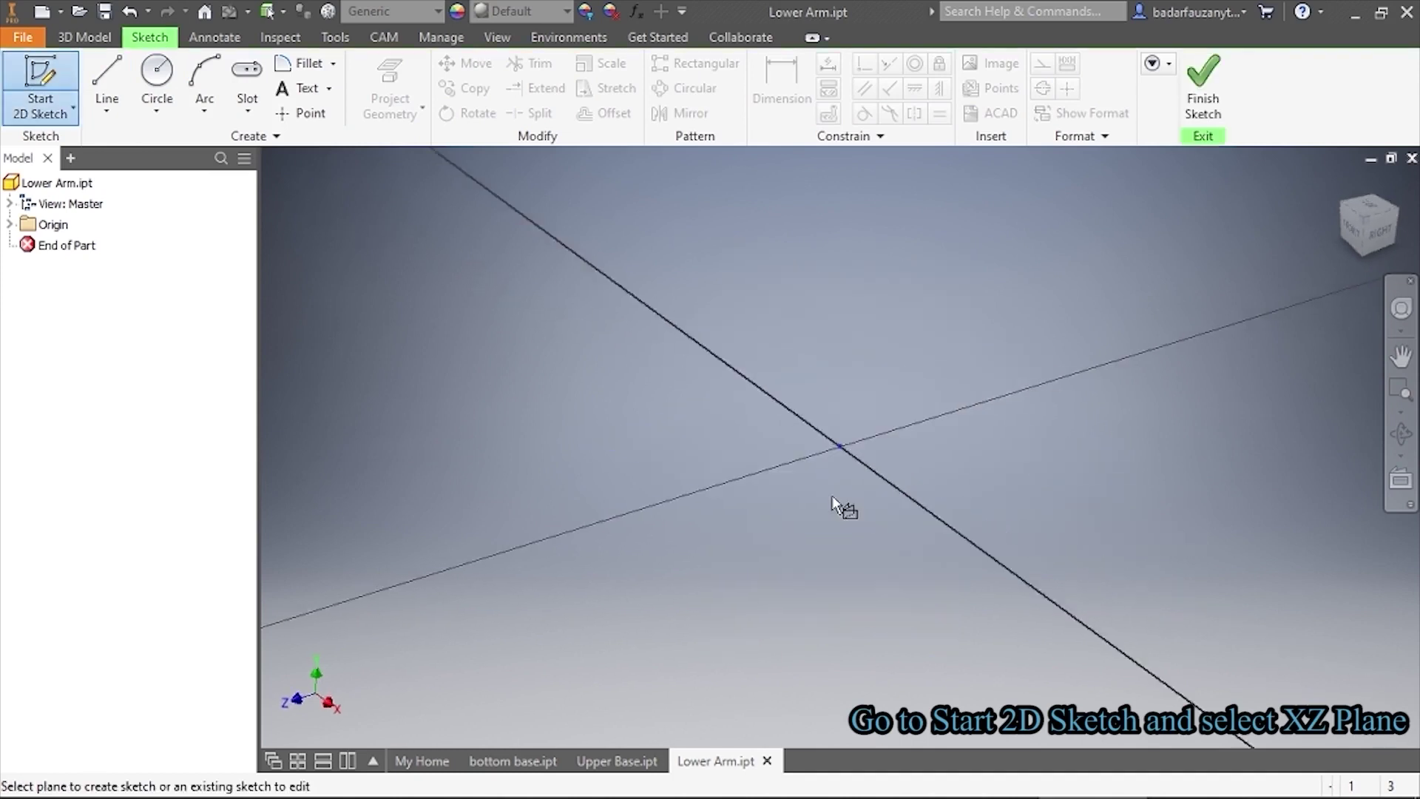
Sketch a horizontal center point slot at the origin, 55 mm from its center to the arc center and 30 mm wide
{"action": "left_click", "coordinate": [250, 111]}
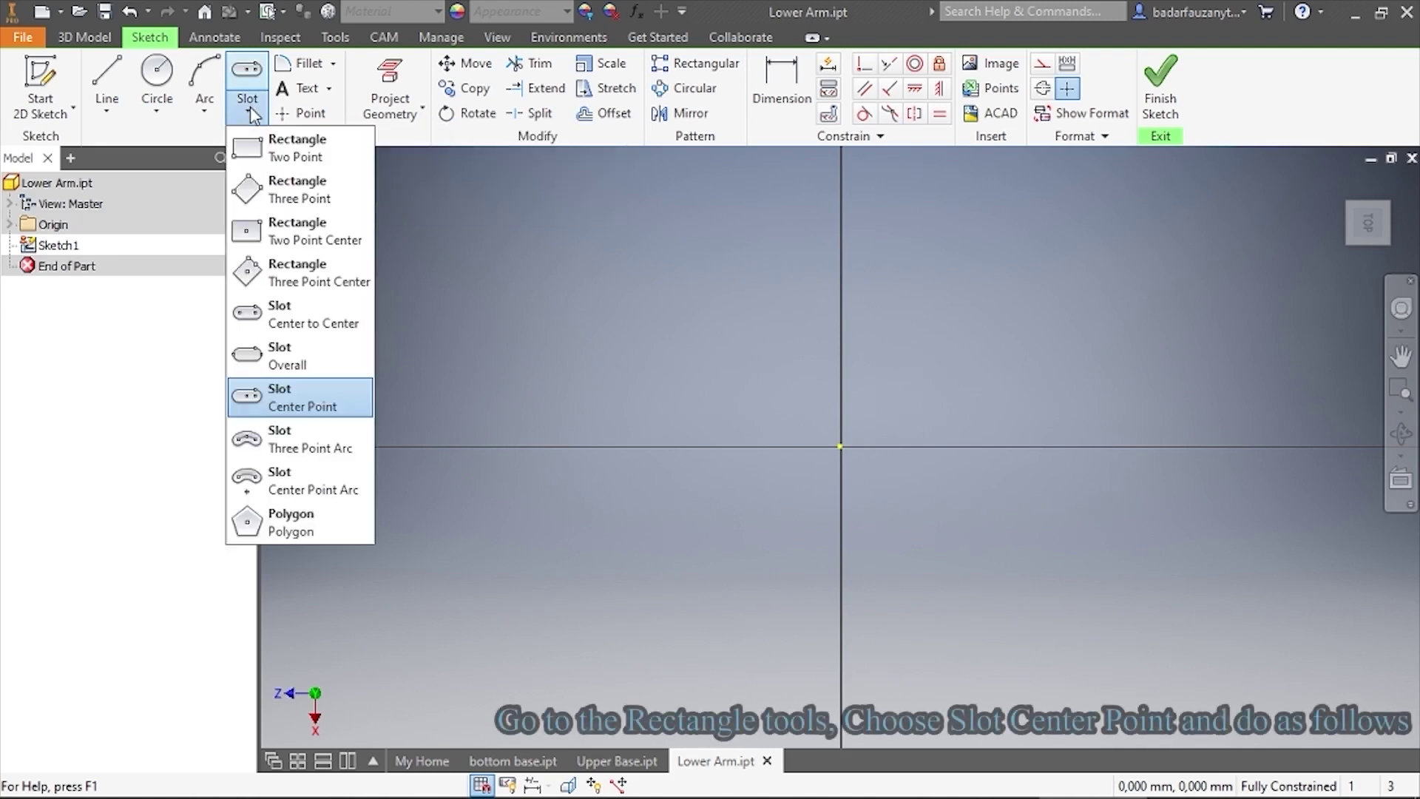
{"action": "left_click", "coordinate": [335, 405]}
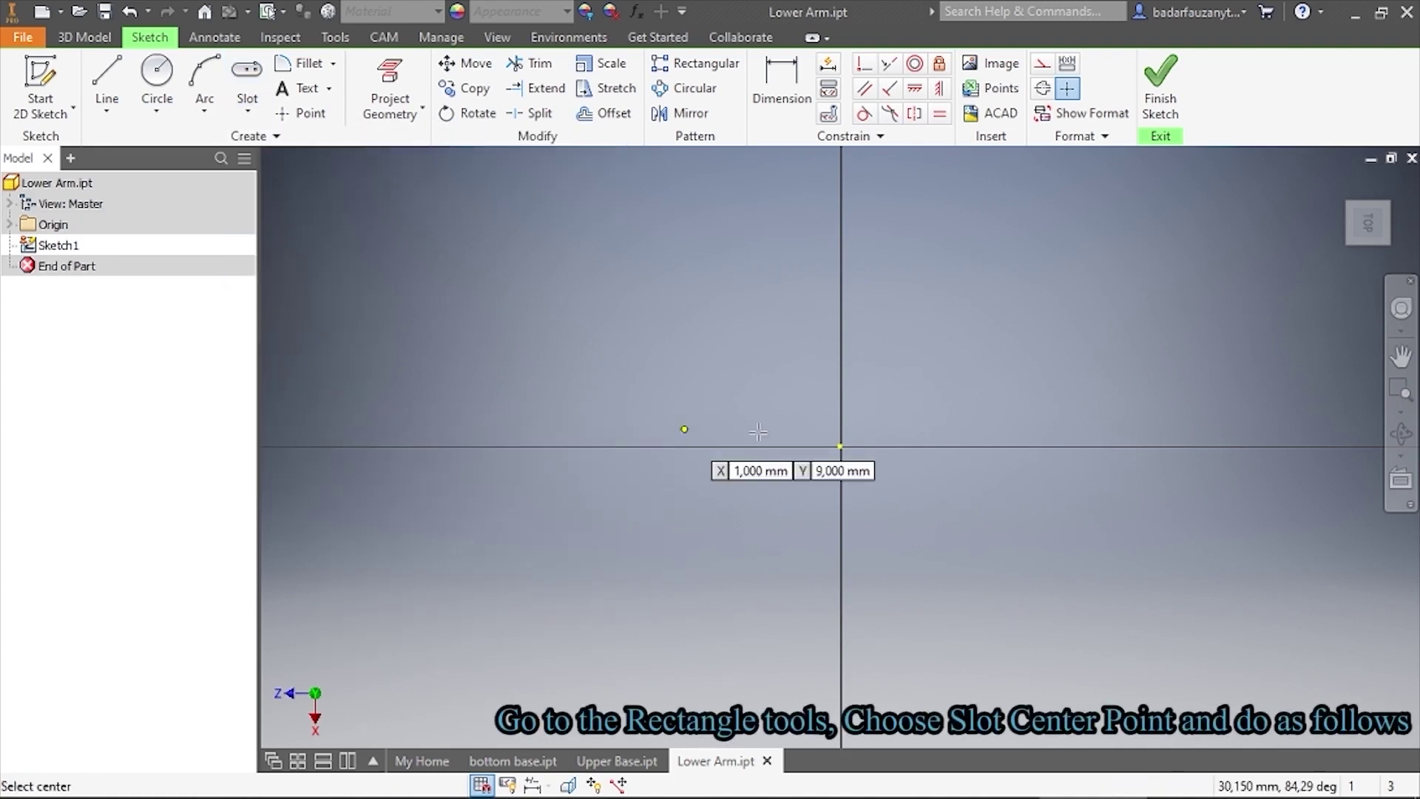
{"action": "left_click", "coordinate": [841, 446]}
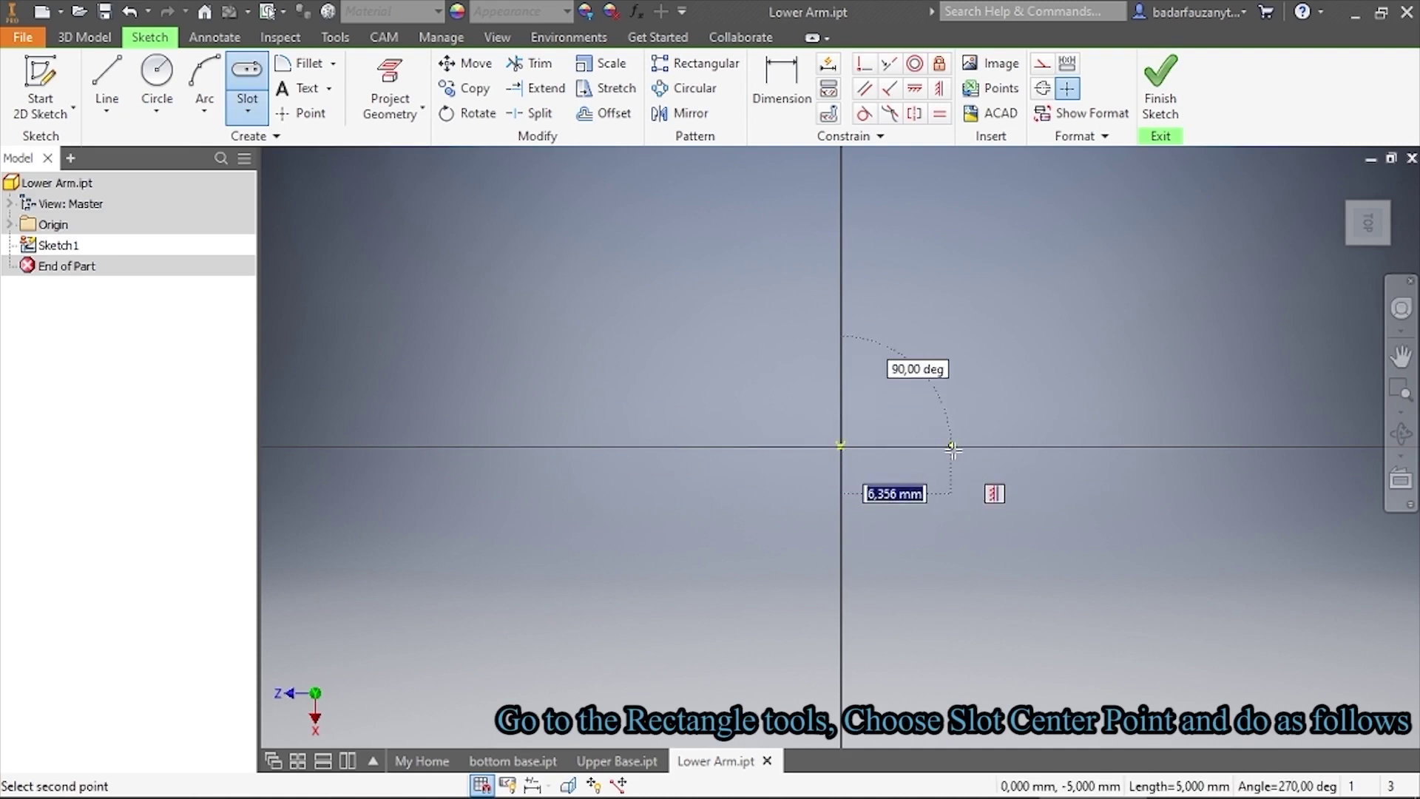
{"action": "type", "text": "55"}
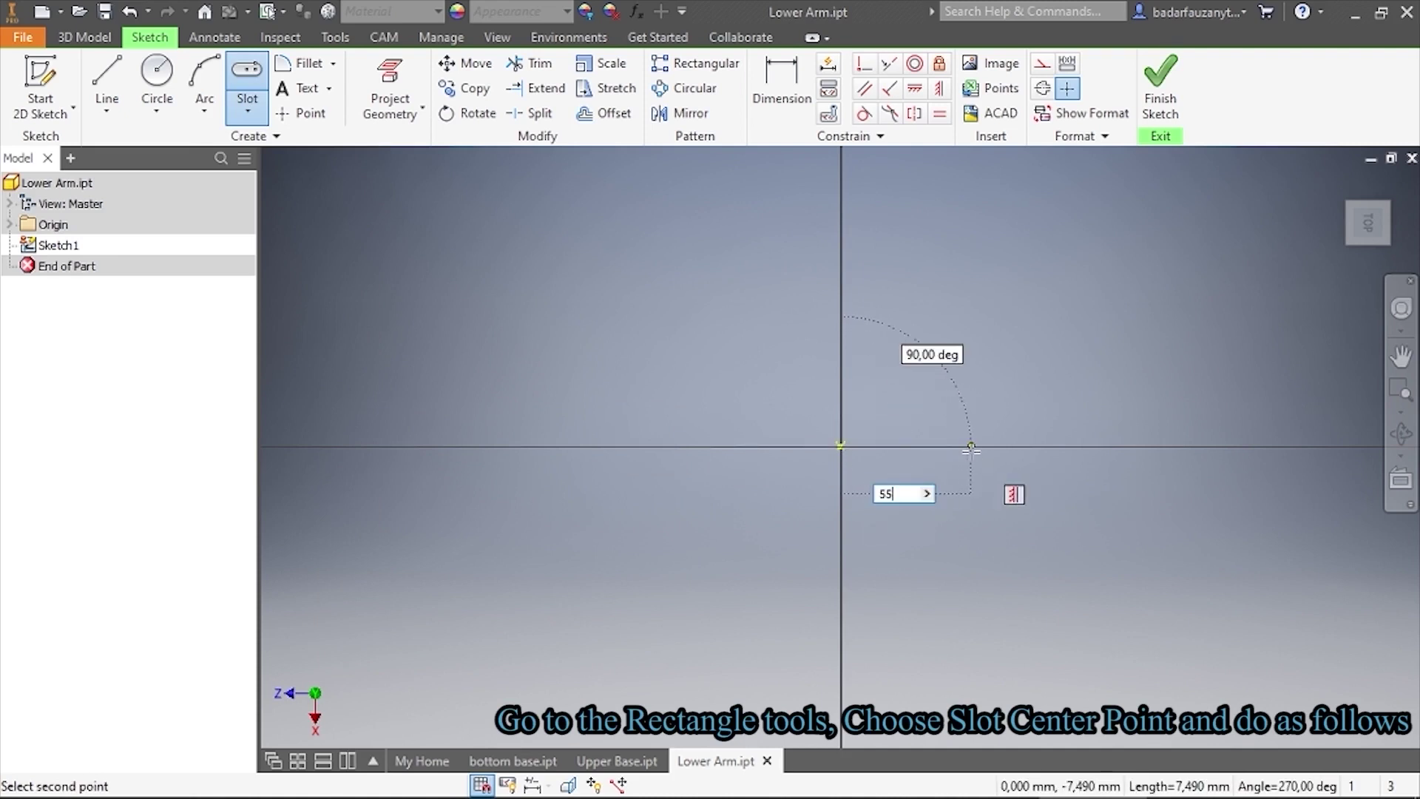
{"action": "key", "text": "Return"}
{"action": "scroll", "coordinate": [999, 446], "scroll_direction": "down", "scroll_amount": 5}
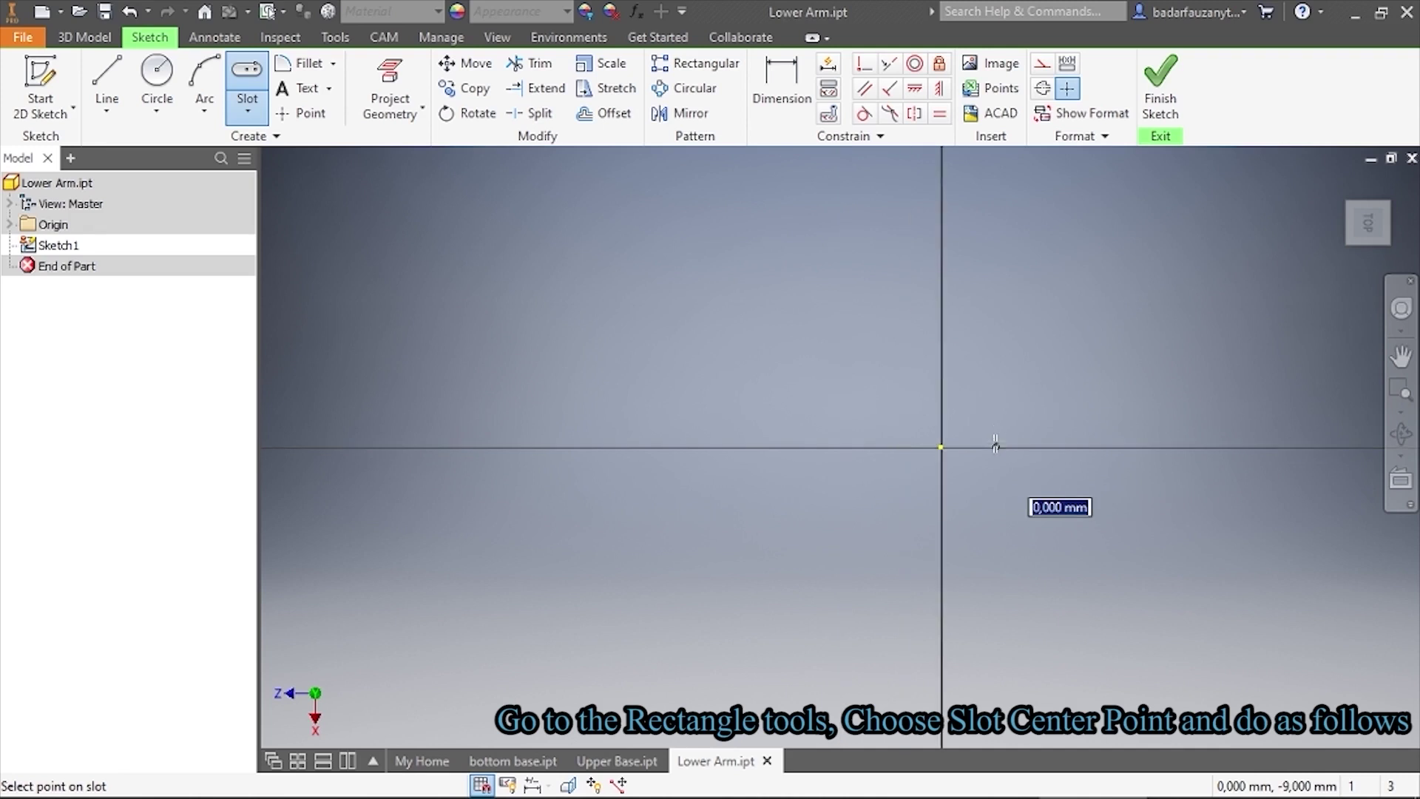
{"action": "middle_click_drag", "start_coordinate": [1009, 421], "coordinate": [940, 436]}
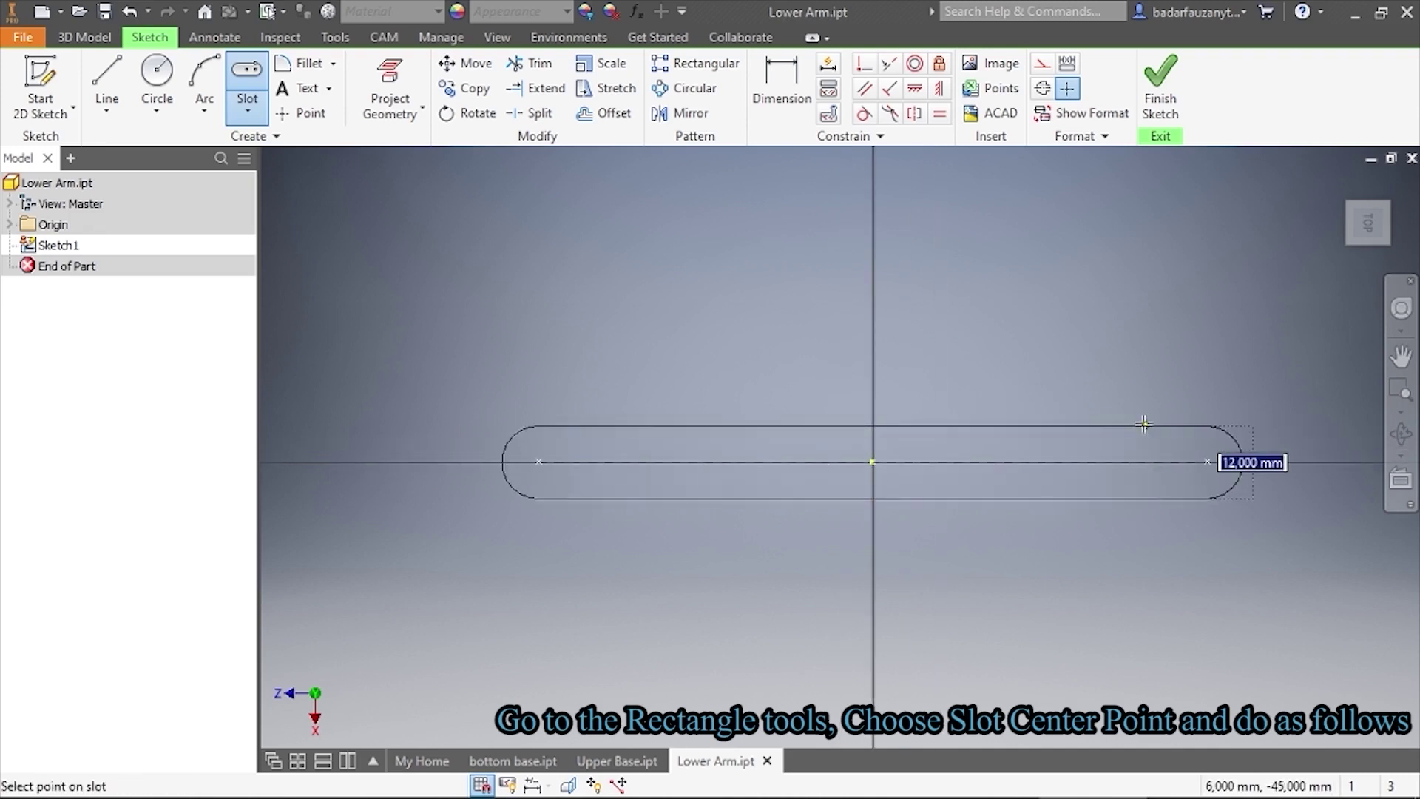
{"action": "type", "text": "30"}
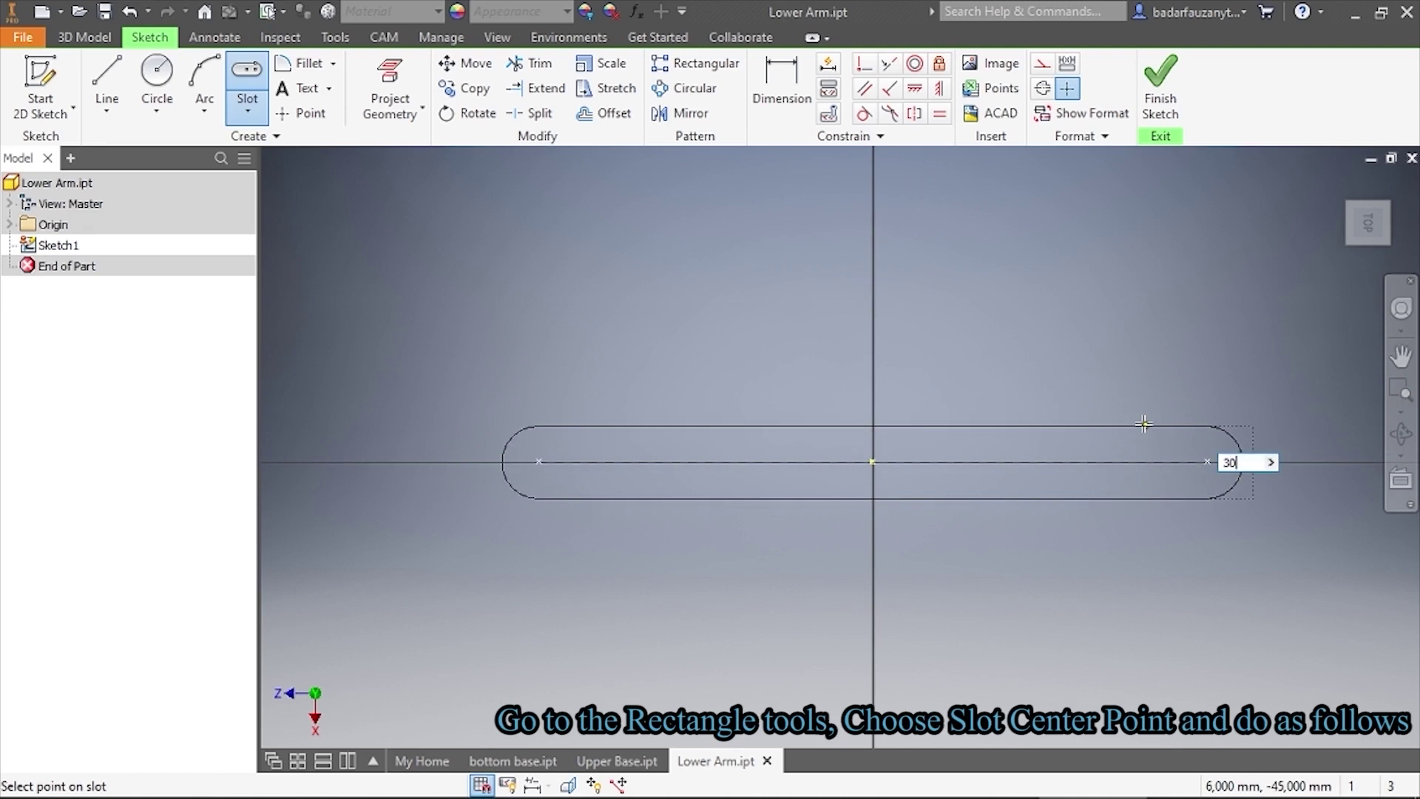
{"action": "key", "text": "Return"}
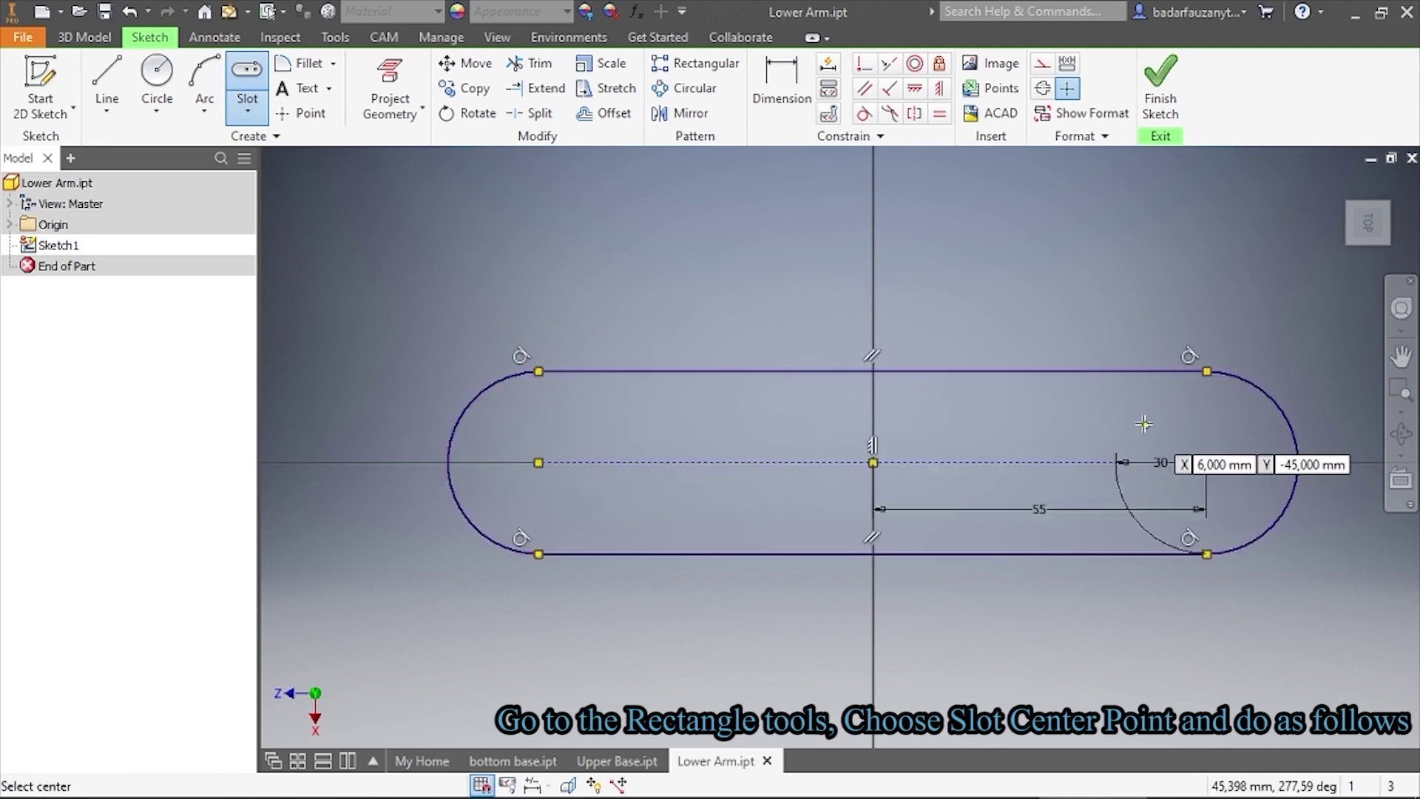
{"action": "right_click", "coordinate": [999, 407]}
{"action": "left_click", "coordinate": [1076, 410]}
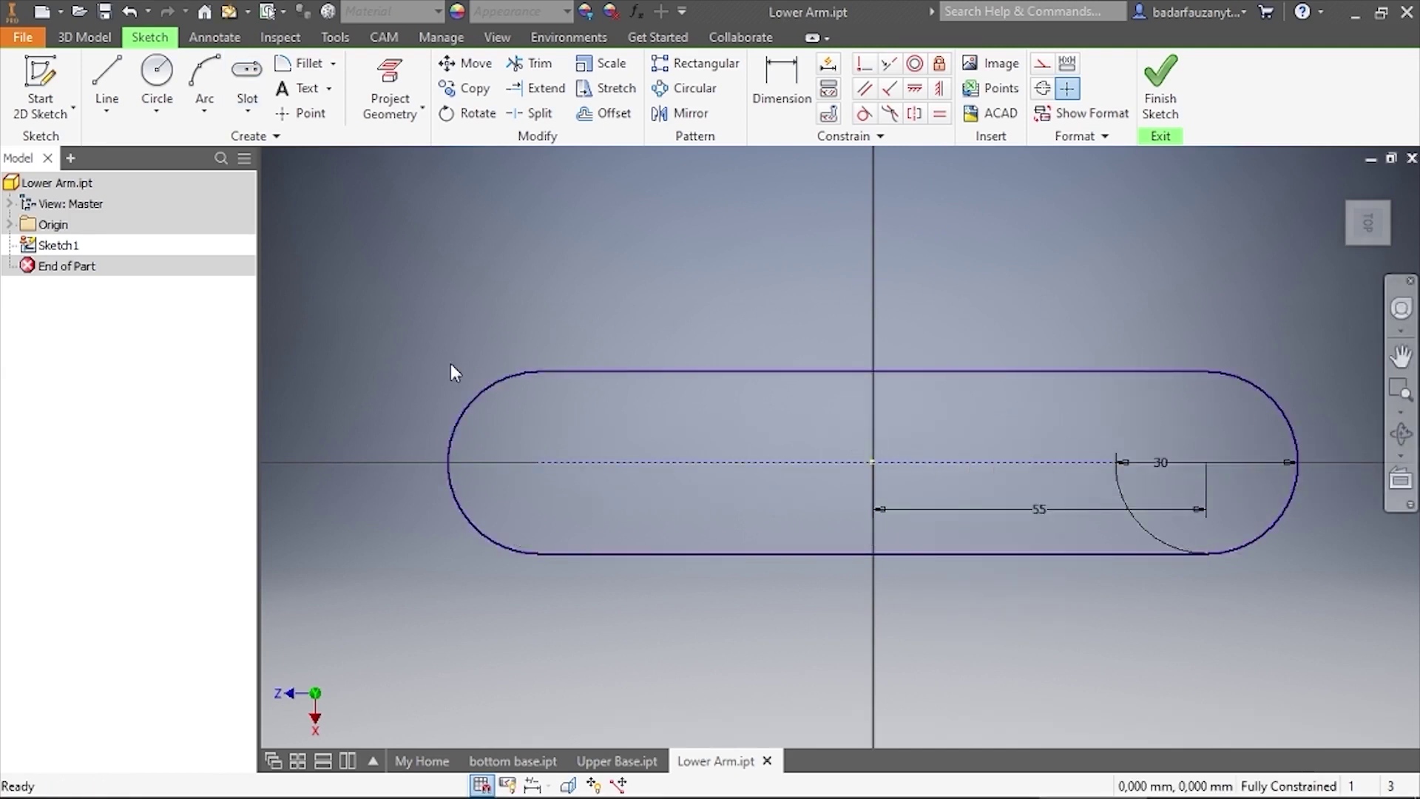
Sketch a 12 mm diameter circle outside the slot, directly above its left arc center
{"action": "scroll", "coordinate": [683, 323], "scroll_direction": "down", "scroll_amount": 2}
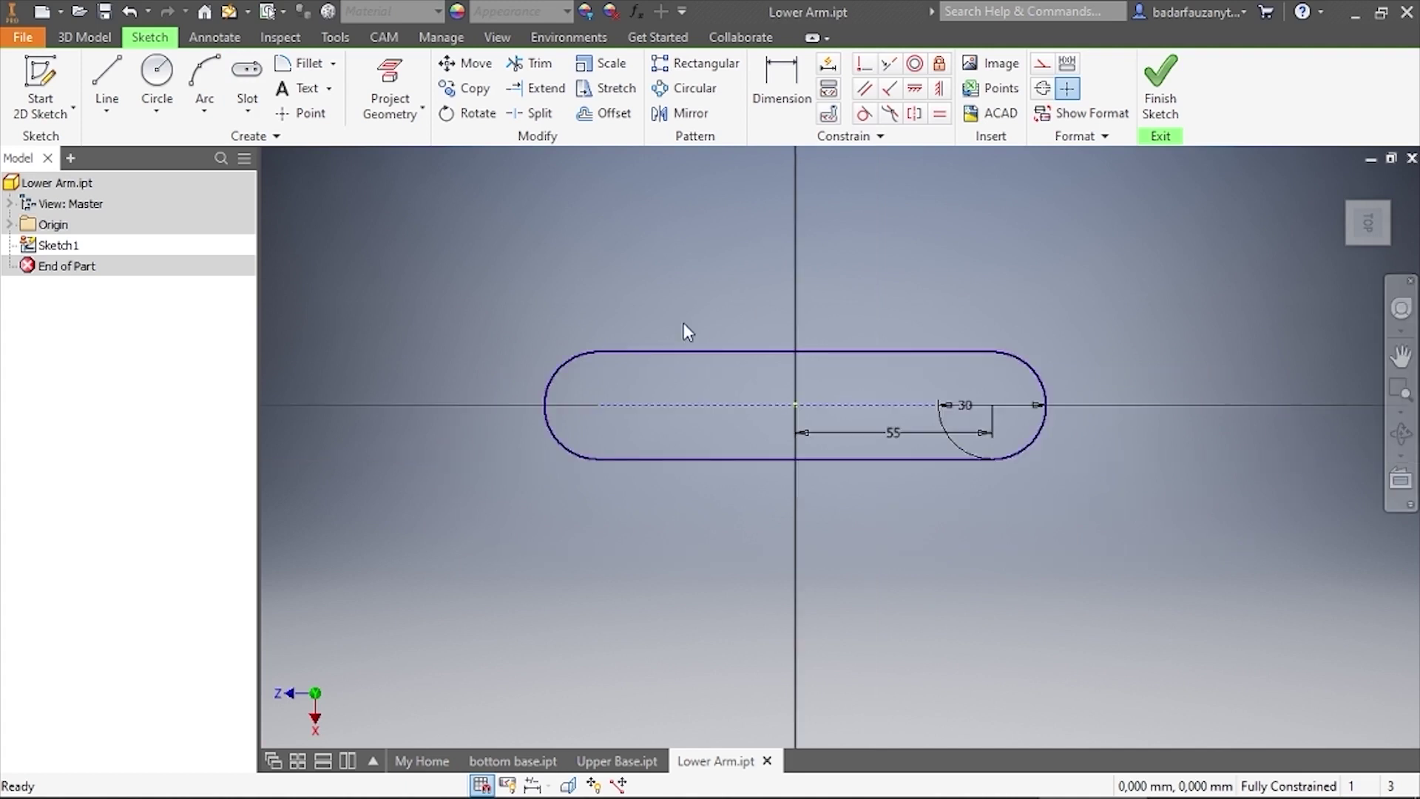
{"action": "scroll", "coordinate": [683, 322], "scroll_direction": "up", "scroll_amount": 2}
{"action": "middle_click_drag", "start_coordinate": [682, 322], "coordinate": [665, 324]}
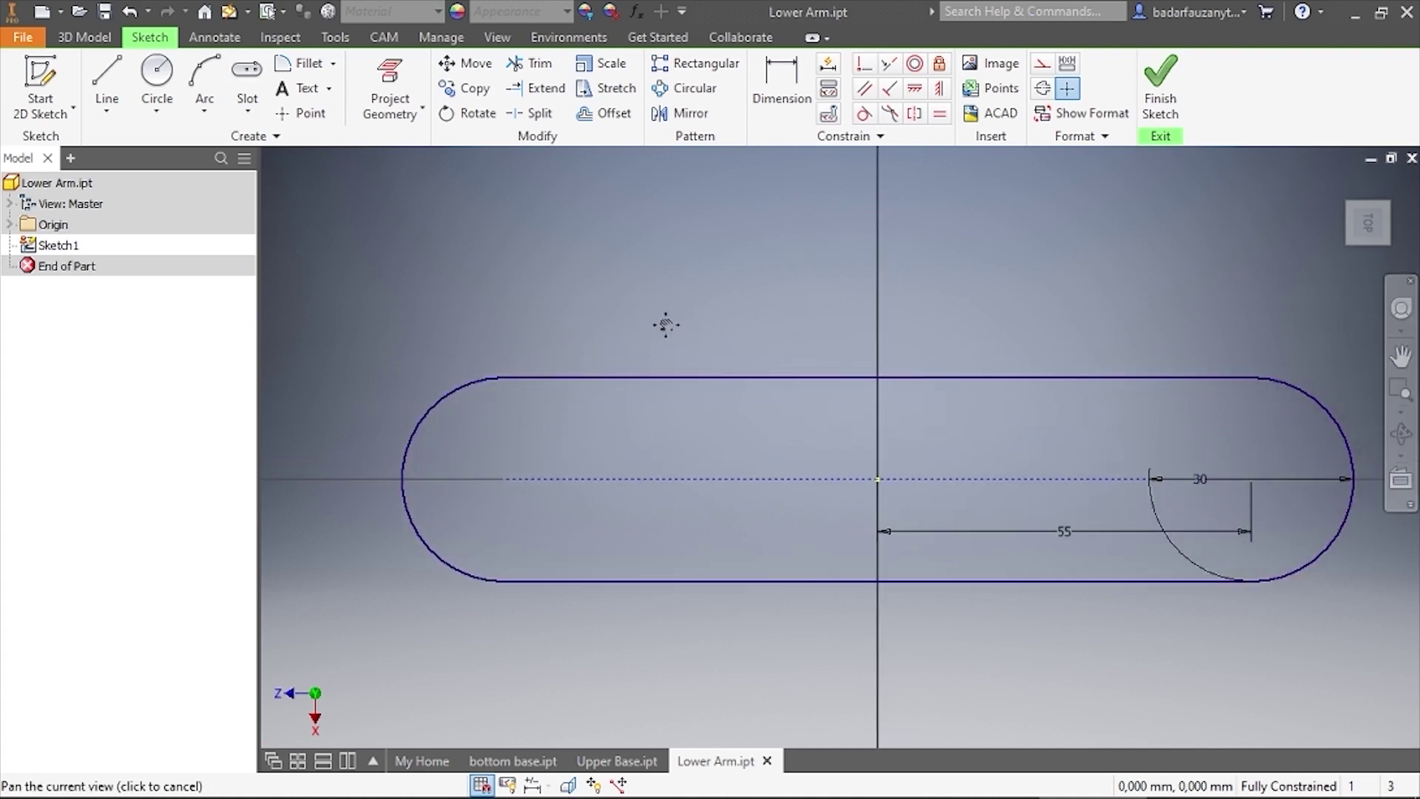
{"action": "left_click", "coordinate": [157, 74]}
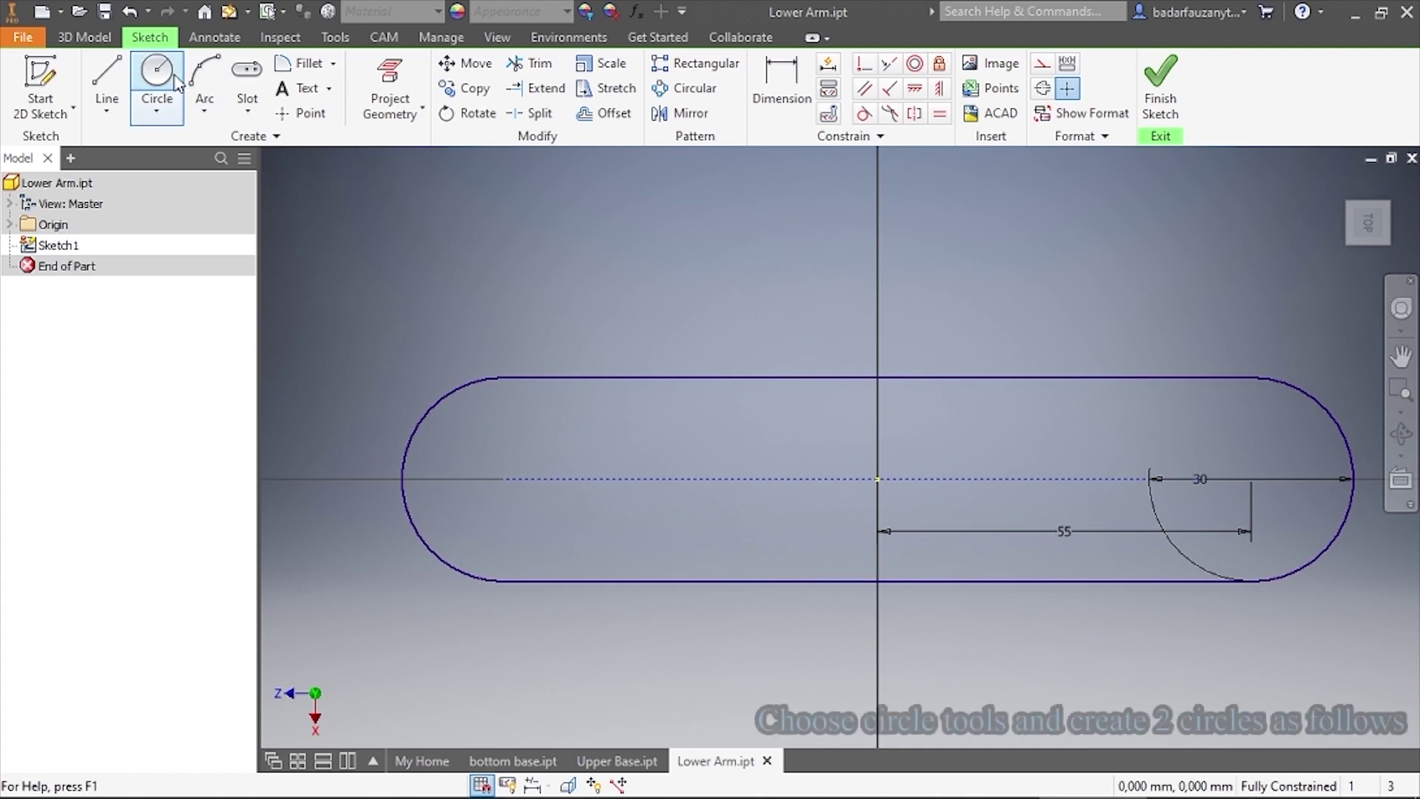
{"action": "left_click", "coordinate": [505, 261]}
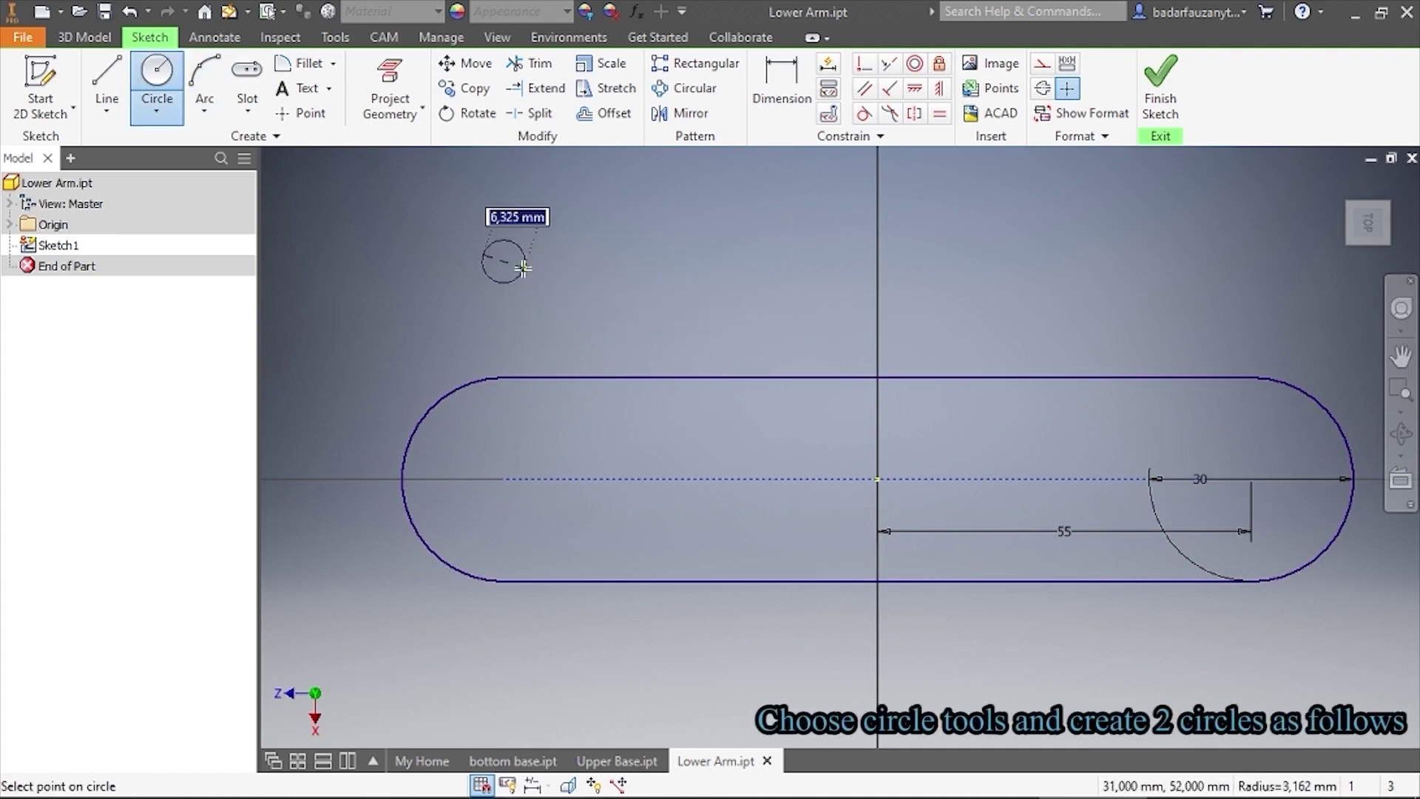
{"action": "type", "text": "12"}
{"action": "key", "text": "Return"}
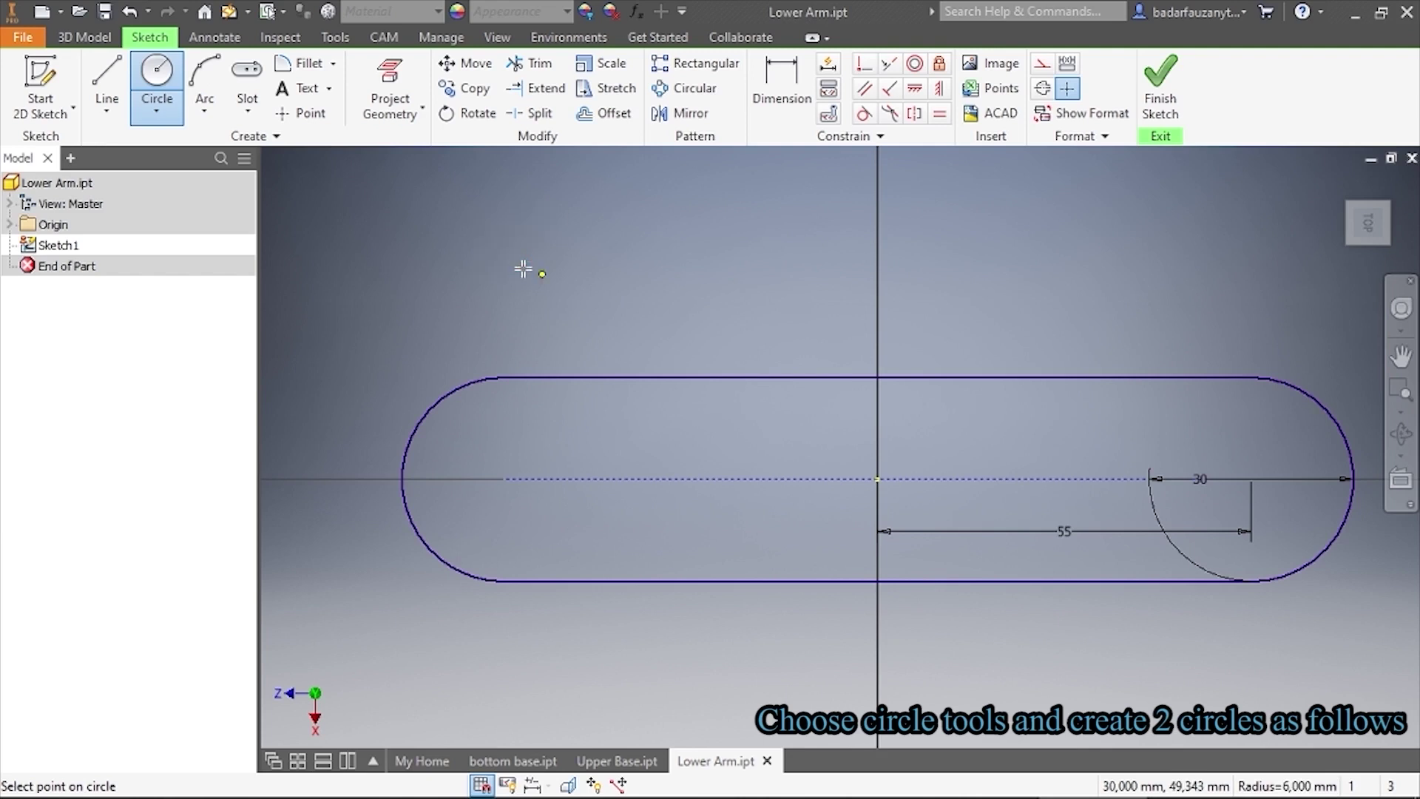
{"action": "right_click", "coordinate": [647, 268]}
{"action": "left_click", "coordinate": [709, 280]}
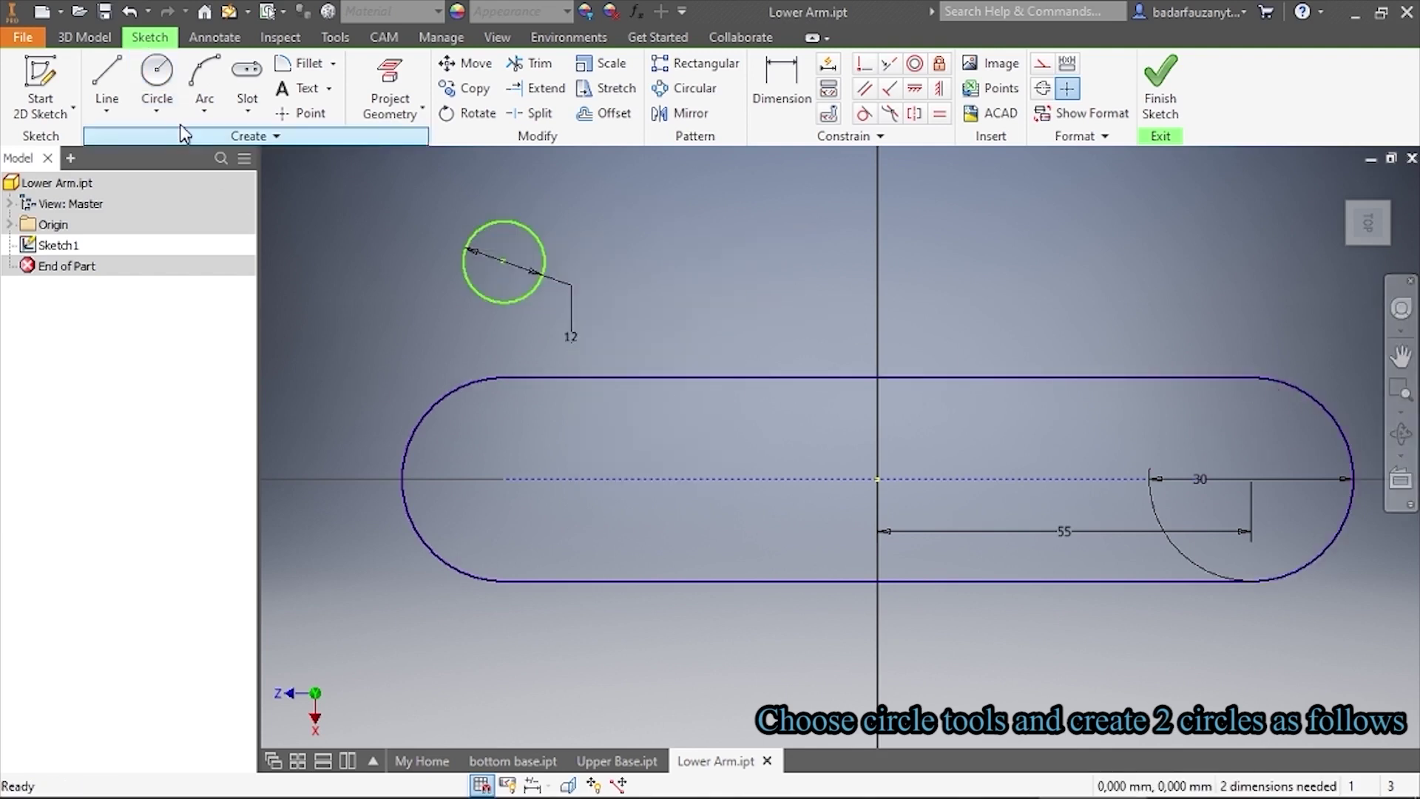
Sketch a second 12 mm diameter circle outside the slot, directly above its right arc center
{"action": "left_click", "coordinate": [156, 74]}
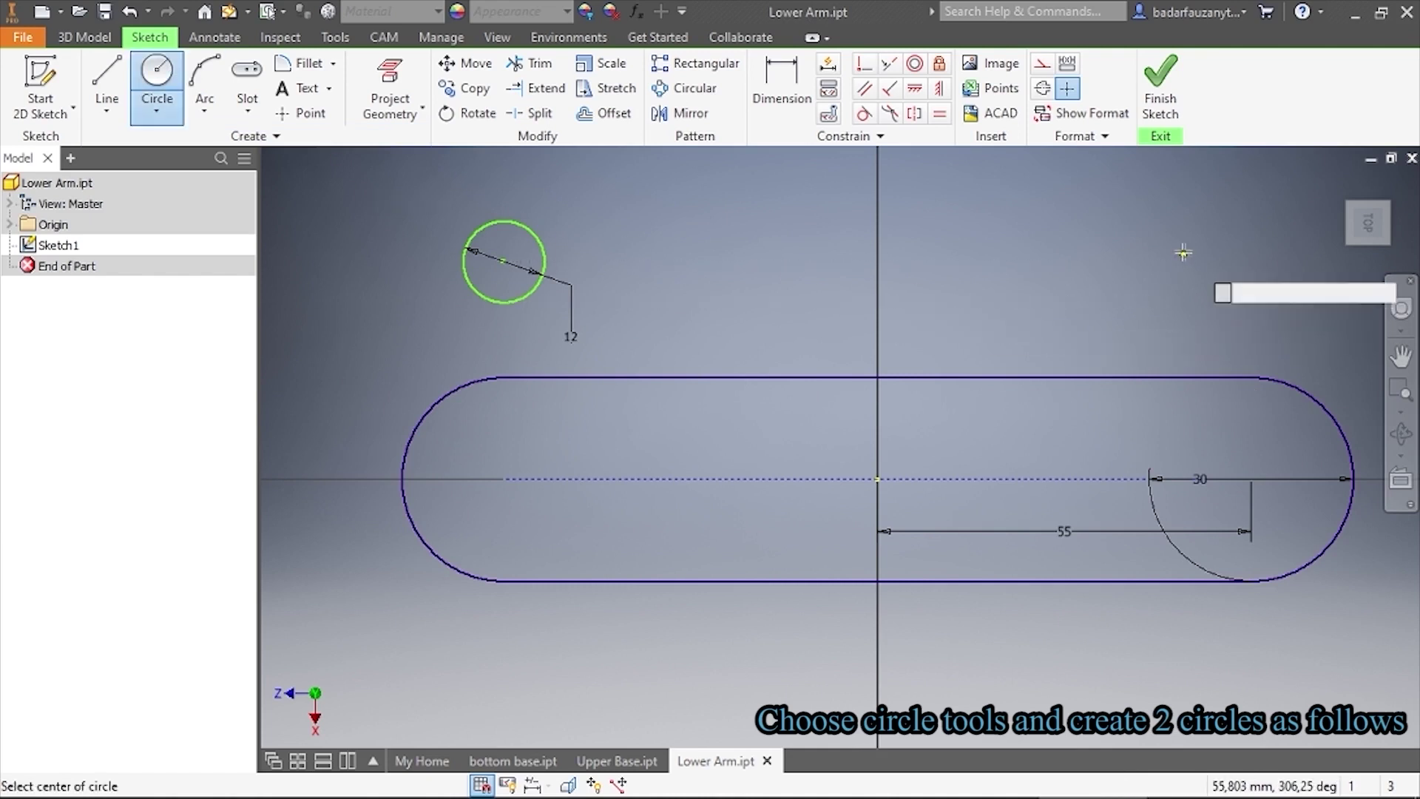
{"action": "left_click", "coordinate": [1250, 262]}
{"action": "type", "text": "12"}
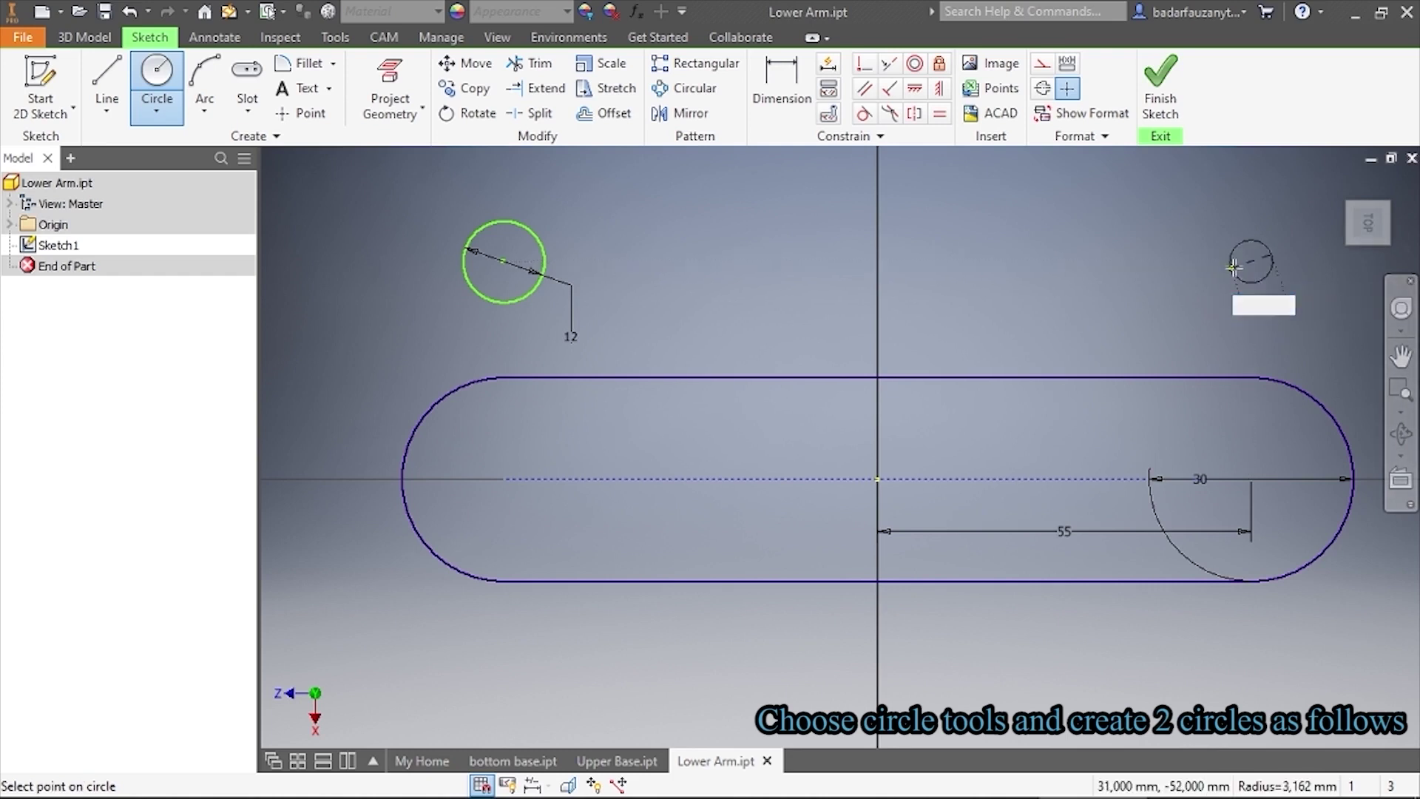
{"action": "key", "text": "Return"}
{"action": "right_click", "coordinate": [1233, 267]}
{"action": "left_click", "coordinate": [1285, 268]}
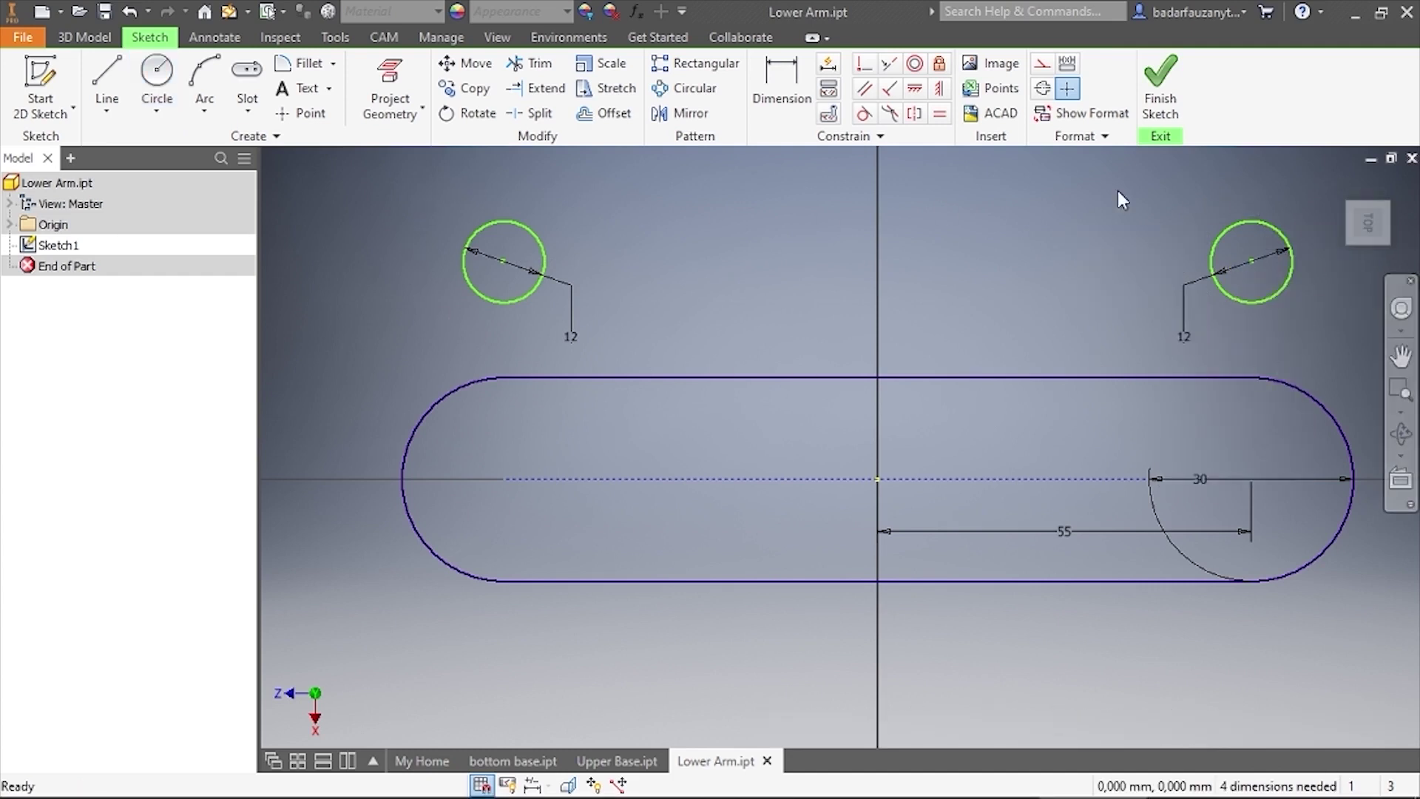
Apply coincident constraints that place the two circles' centers on the slot's left and right arc centers
{"action": "left_click", "coordinate": [866, 65]}
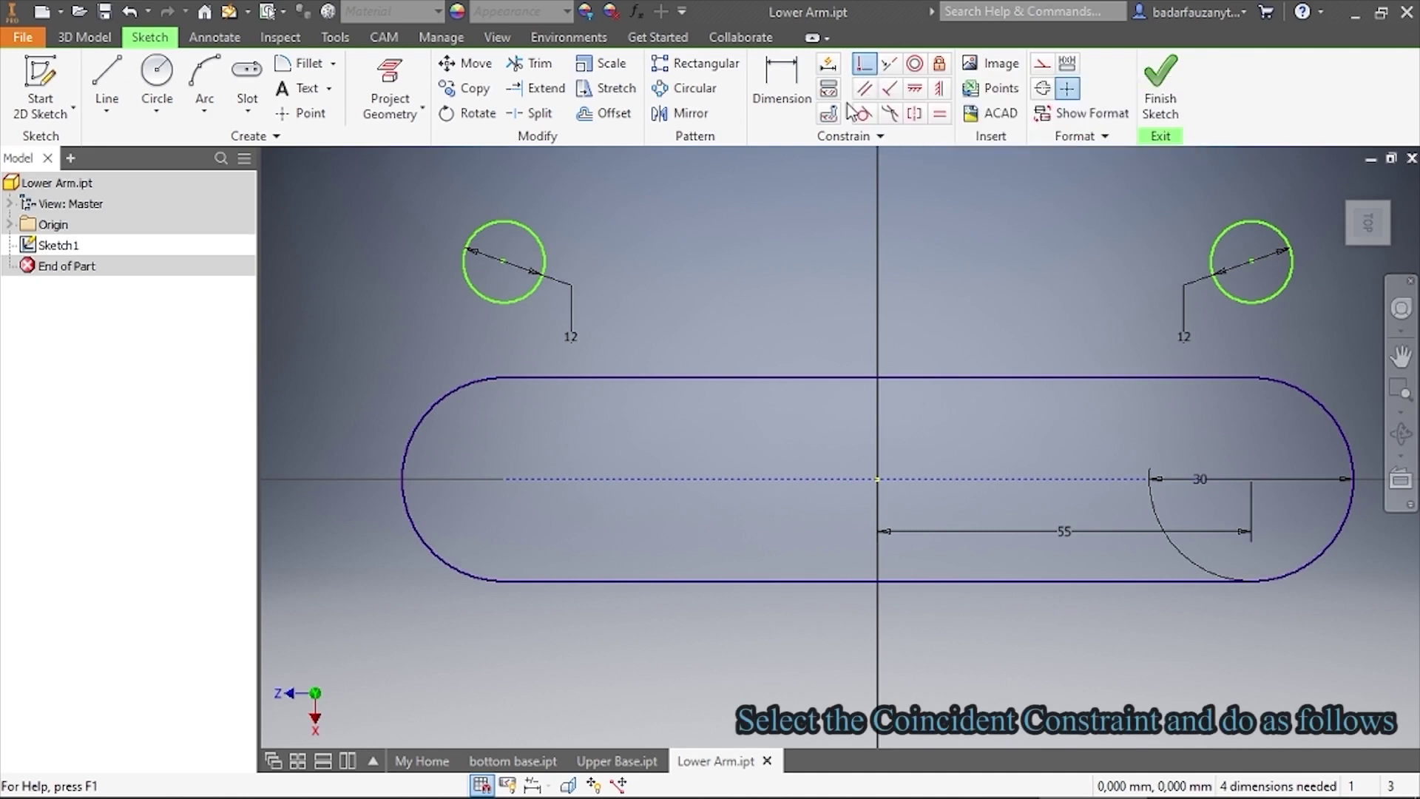
{"action": "left_click", "coordinate": [504, 262]}
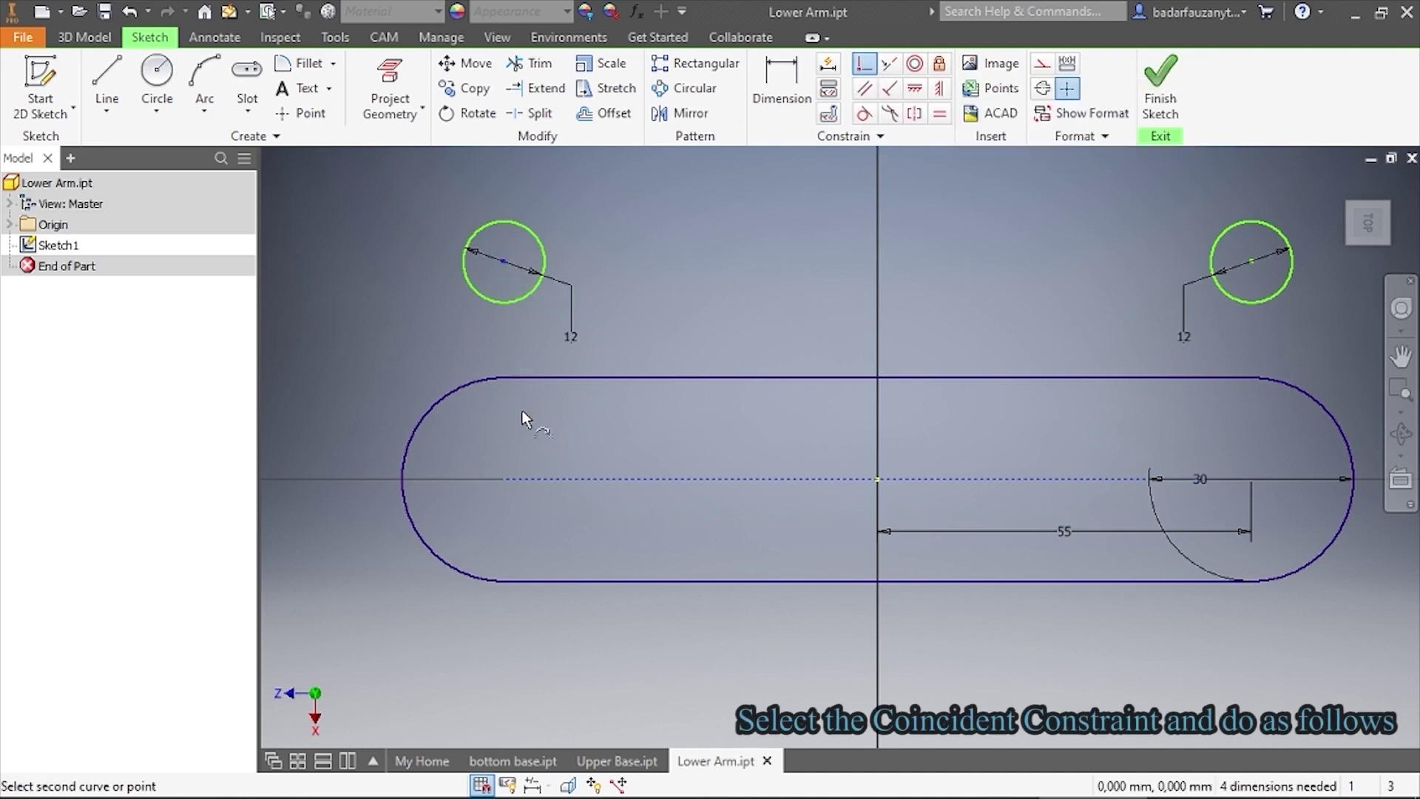
{"action": "left_click", "coordinate": [504, 480]}
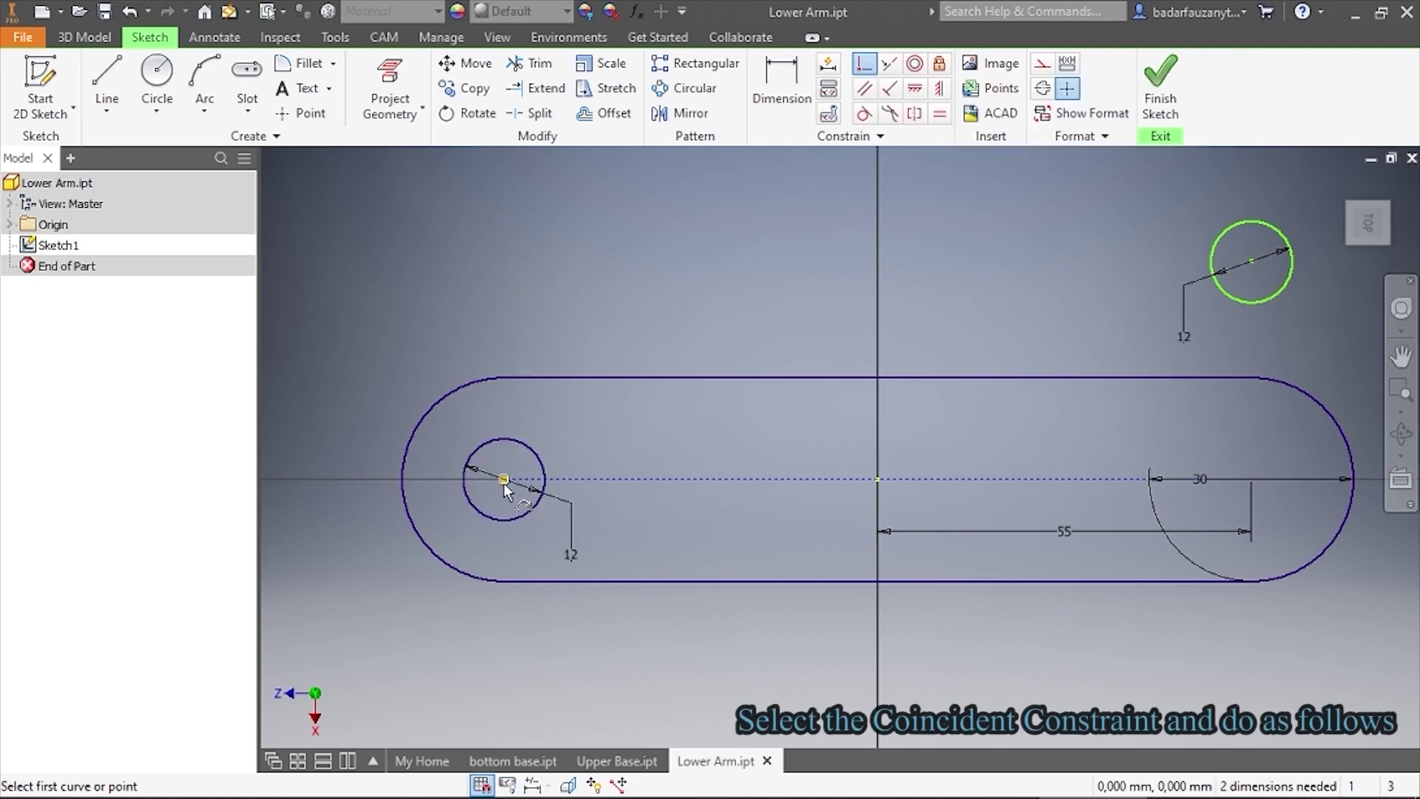
{"action": "left_click", "coordinate": [864, 65]}
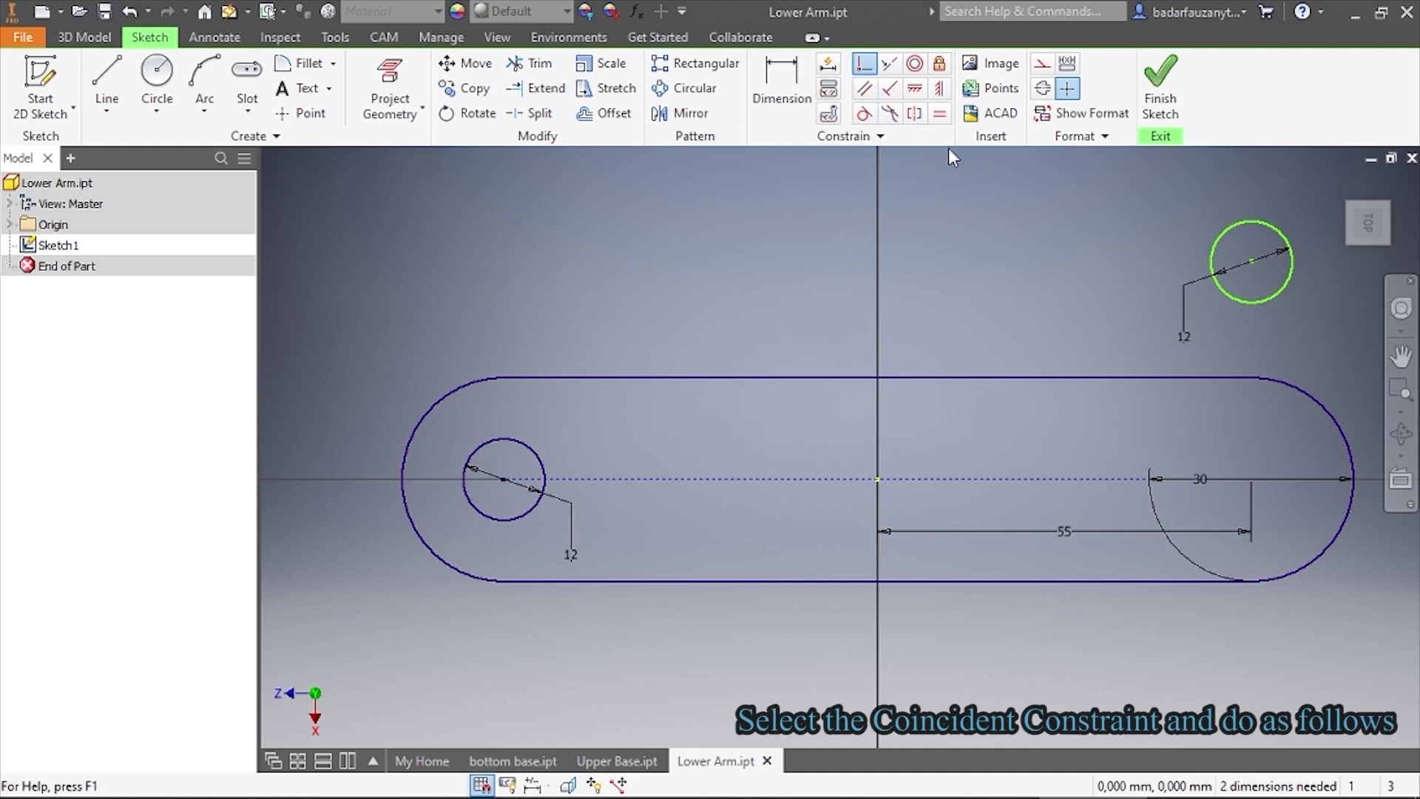
{"action": "left_click", "coordinate": [1251, 263]}
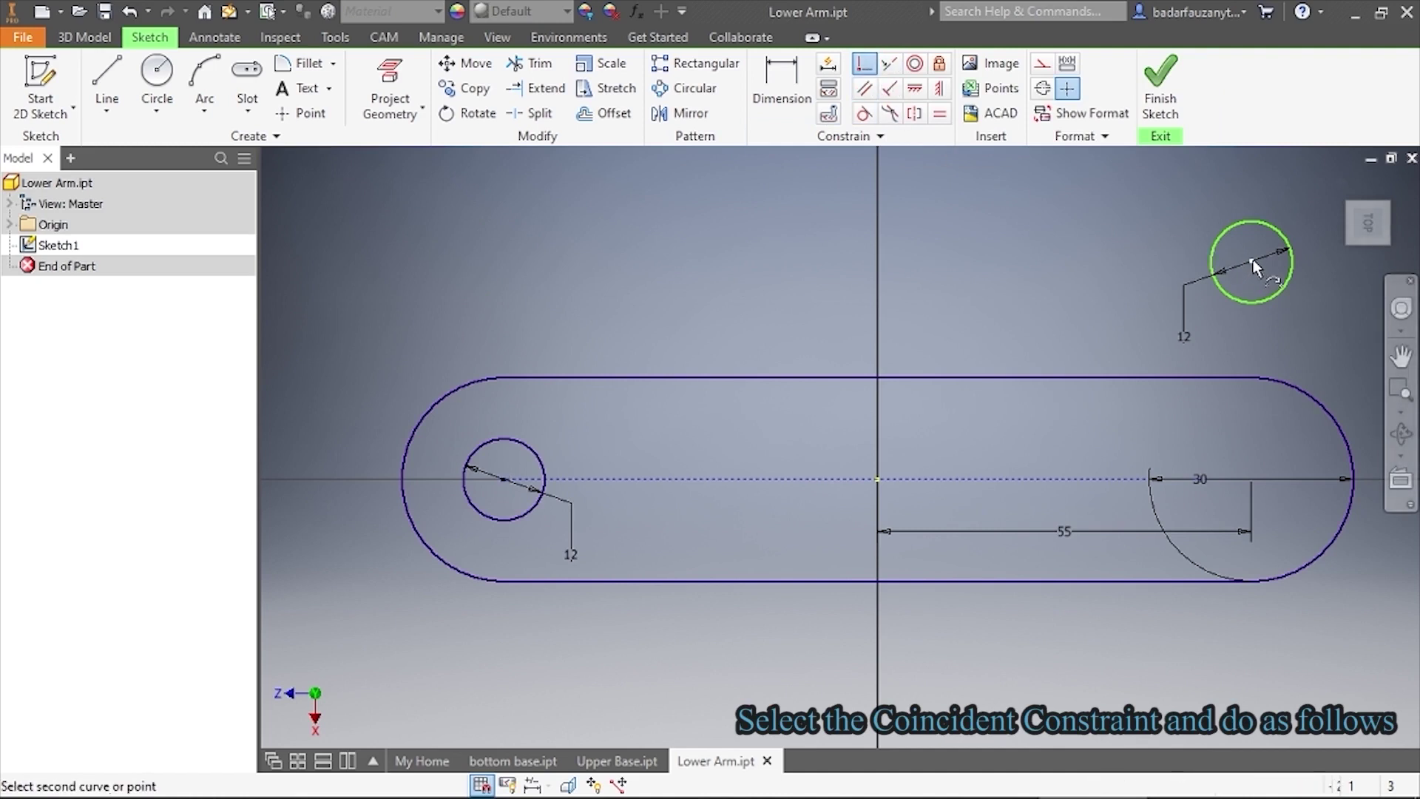
{"action": "left_click", "coordinate": [1251, 479]}
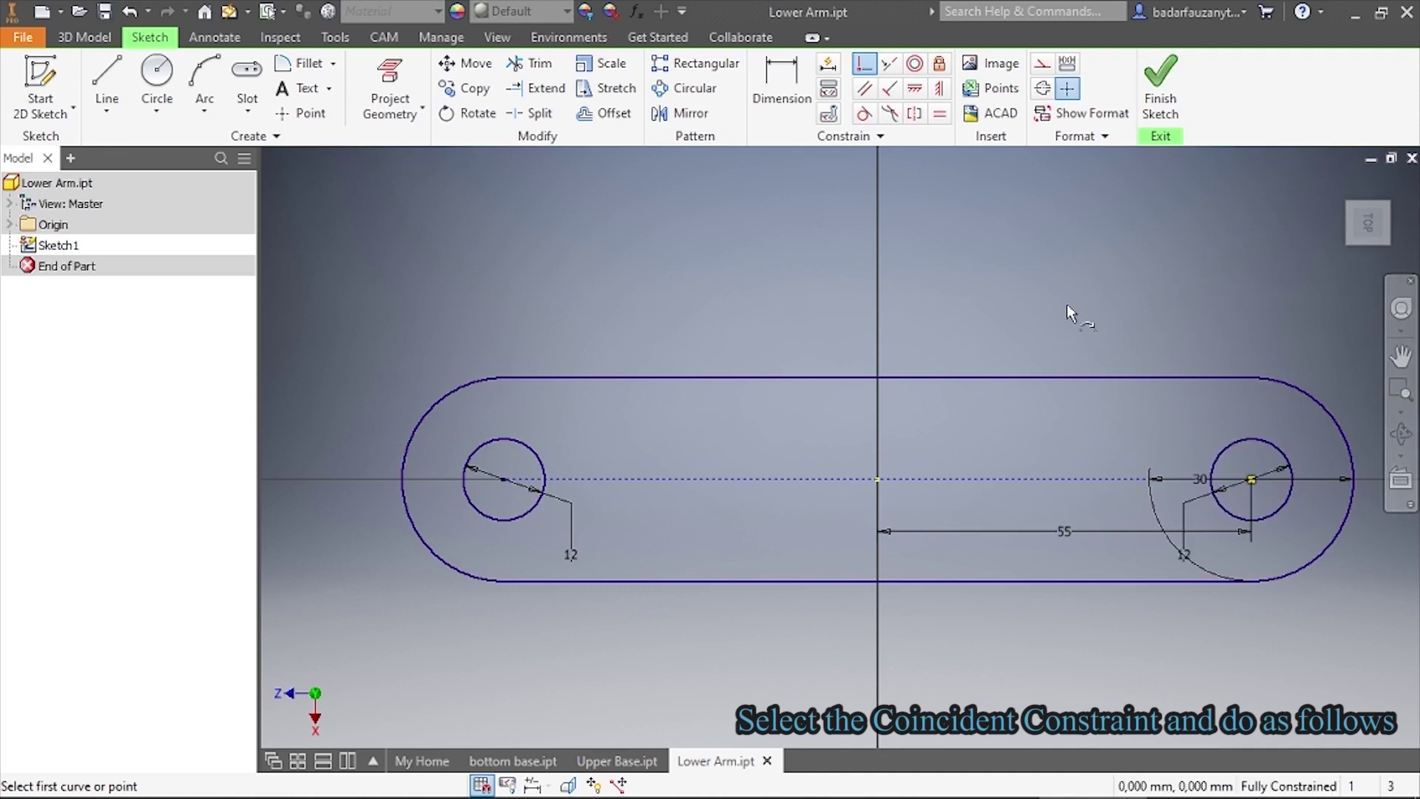
{"action": "middle_click_drag", "start_coordinate": [786, 309], "coordinate": [752, 309]}
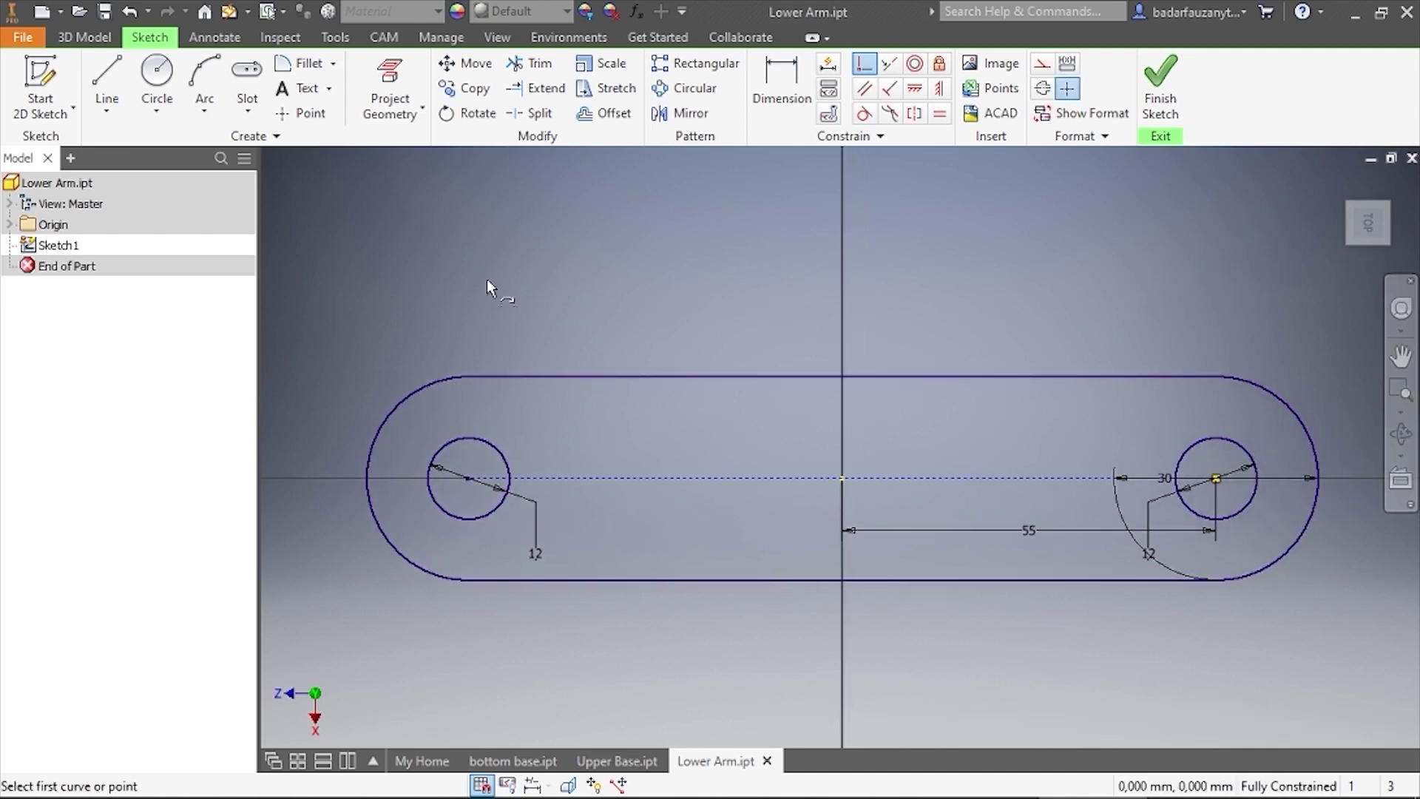
{"action": "right_click", "coordinate": [686, 290]}
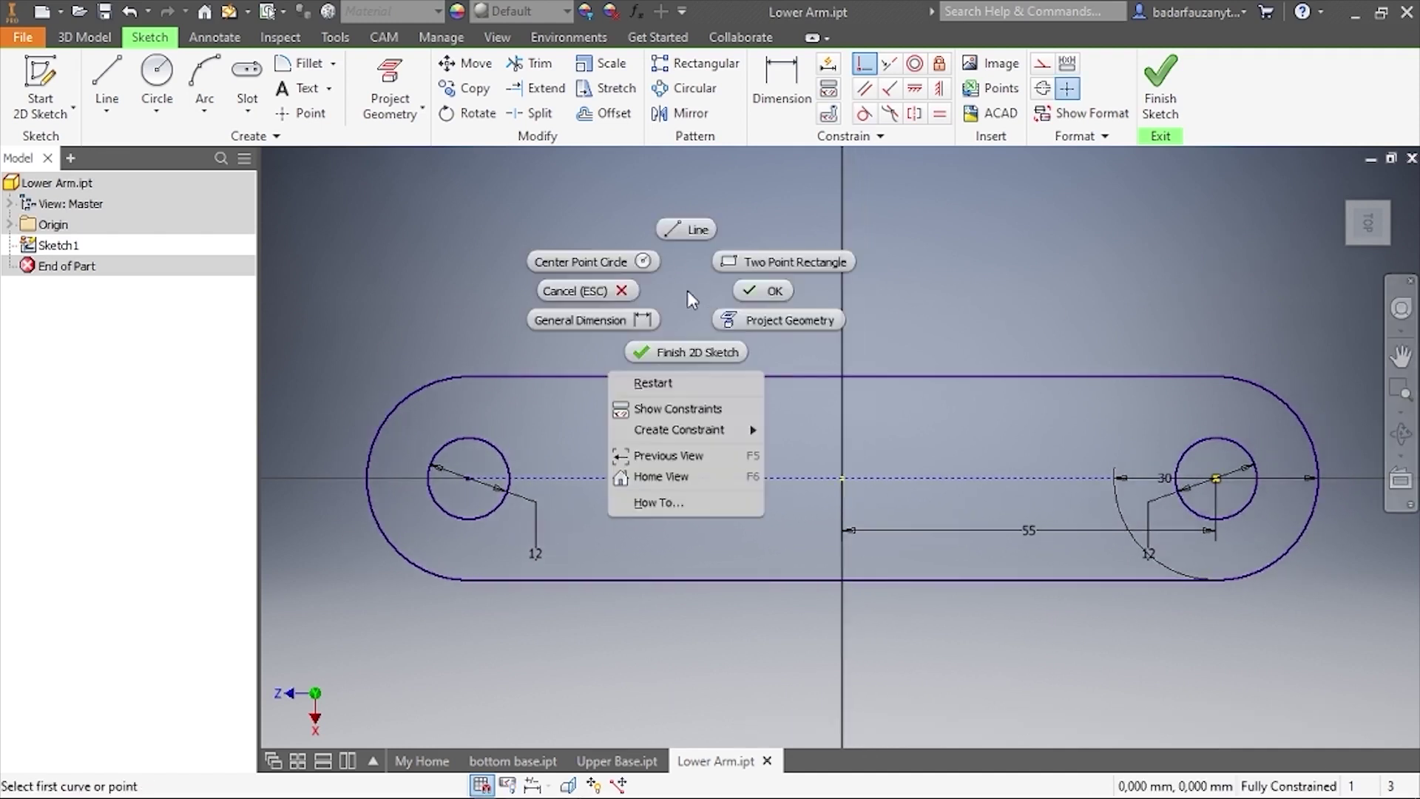
{"action": "left_click", "coordinate": [763, 297]}
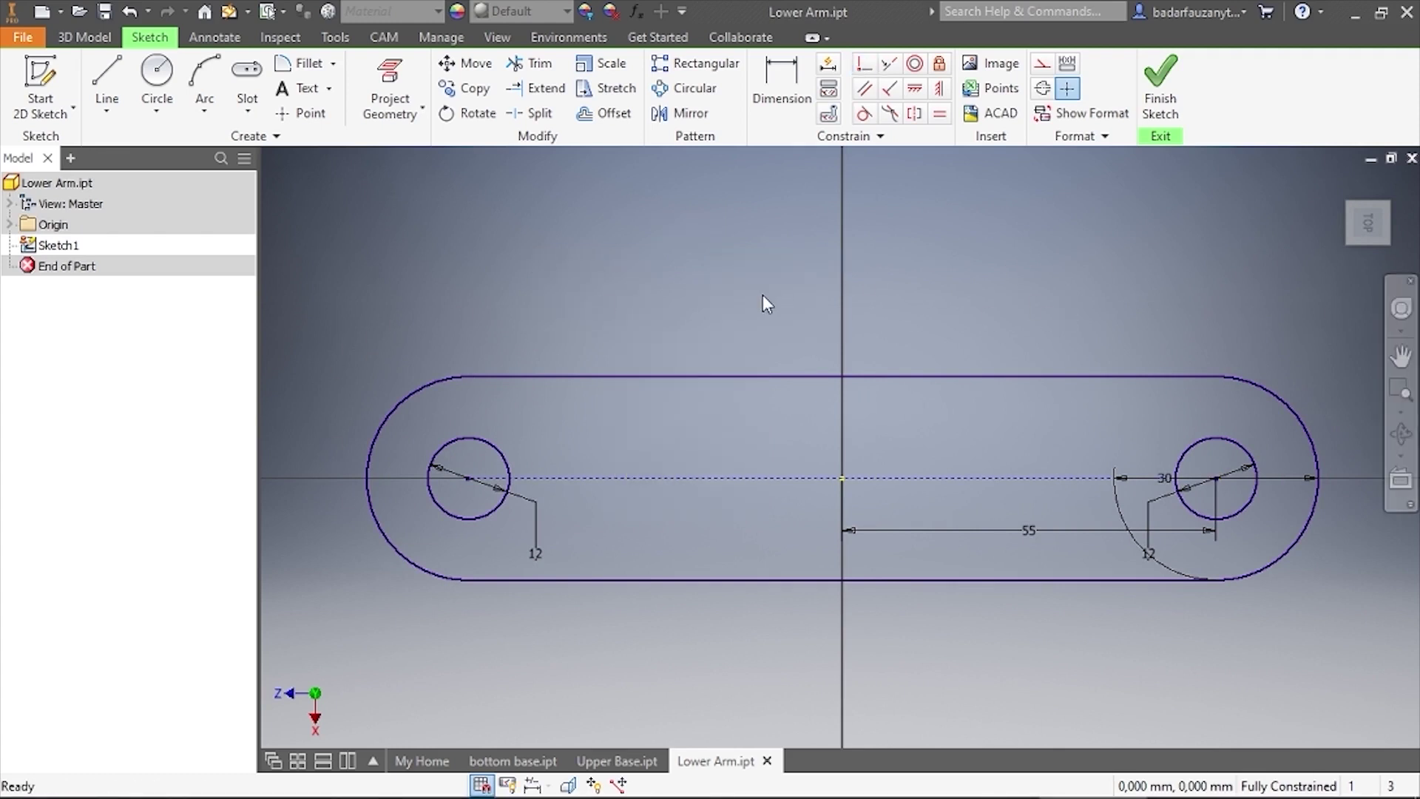
Finish the Lower Arm sketch, switch to the top view and save the part
{"action": "left_click", "coordinate": [1170, 86]}
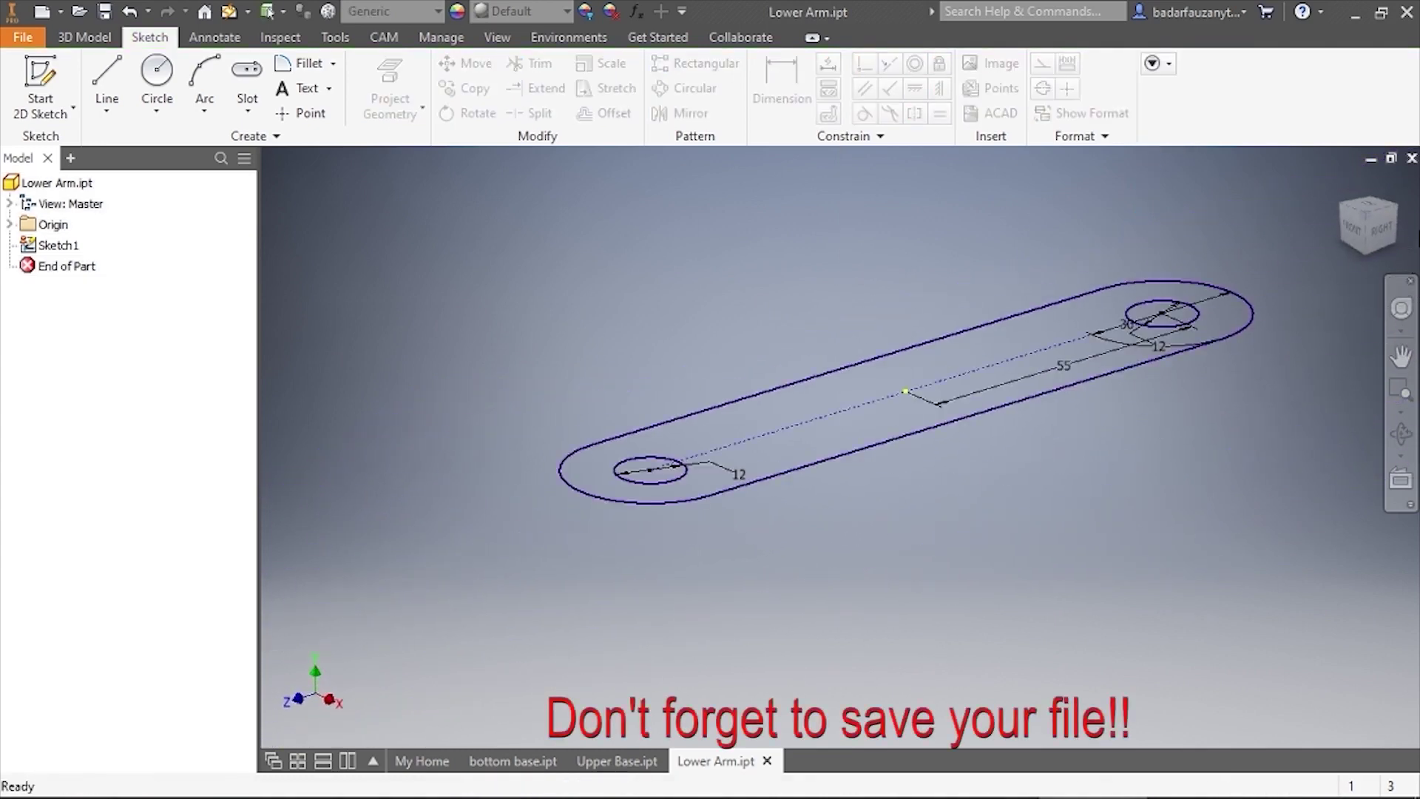
{"action": "left_click", "coordinate": [1372, 218]}
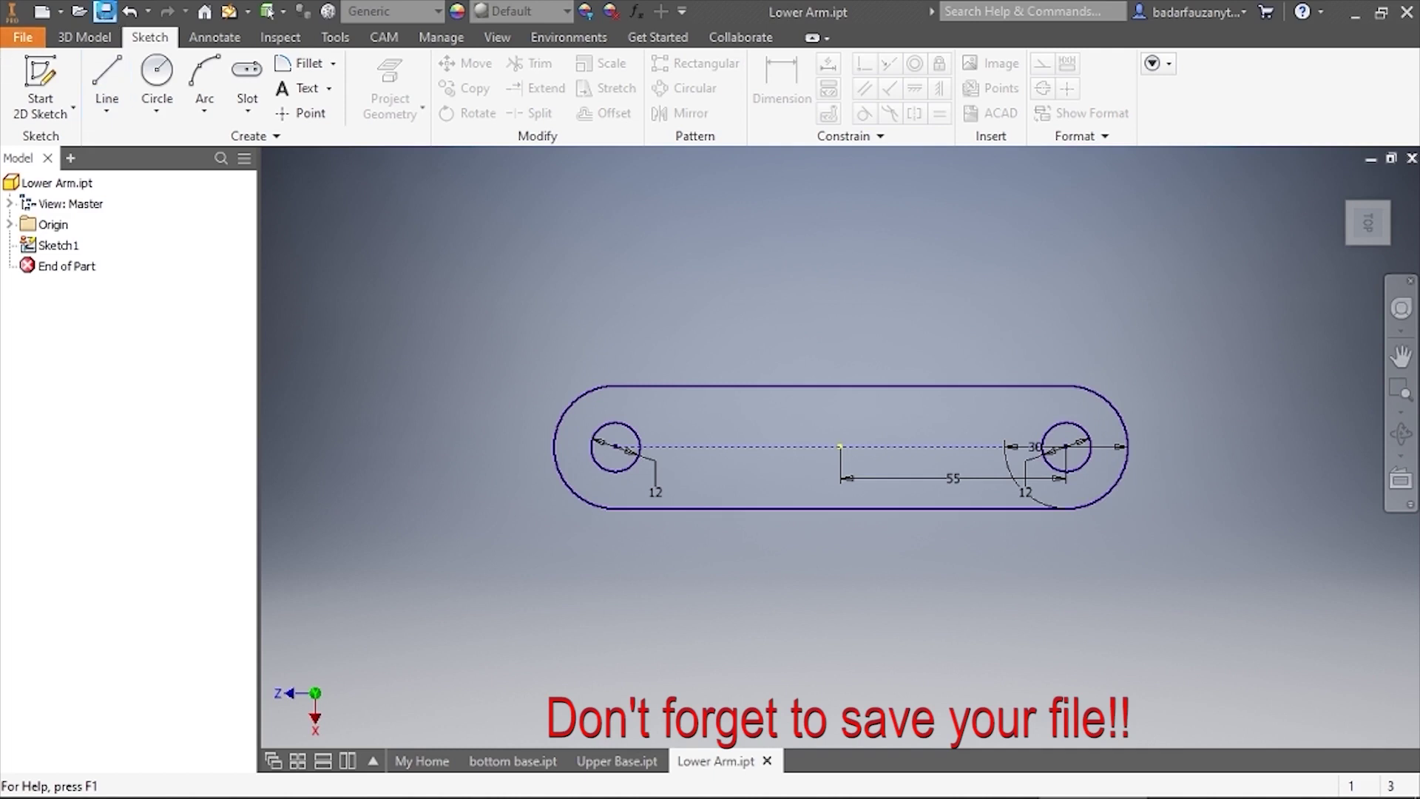
{"action": "left_click", "coordinate": [105, 10]}
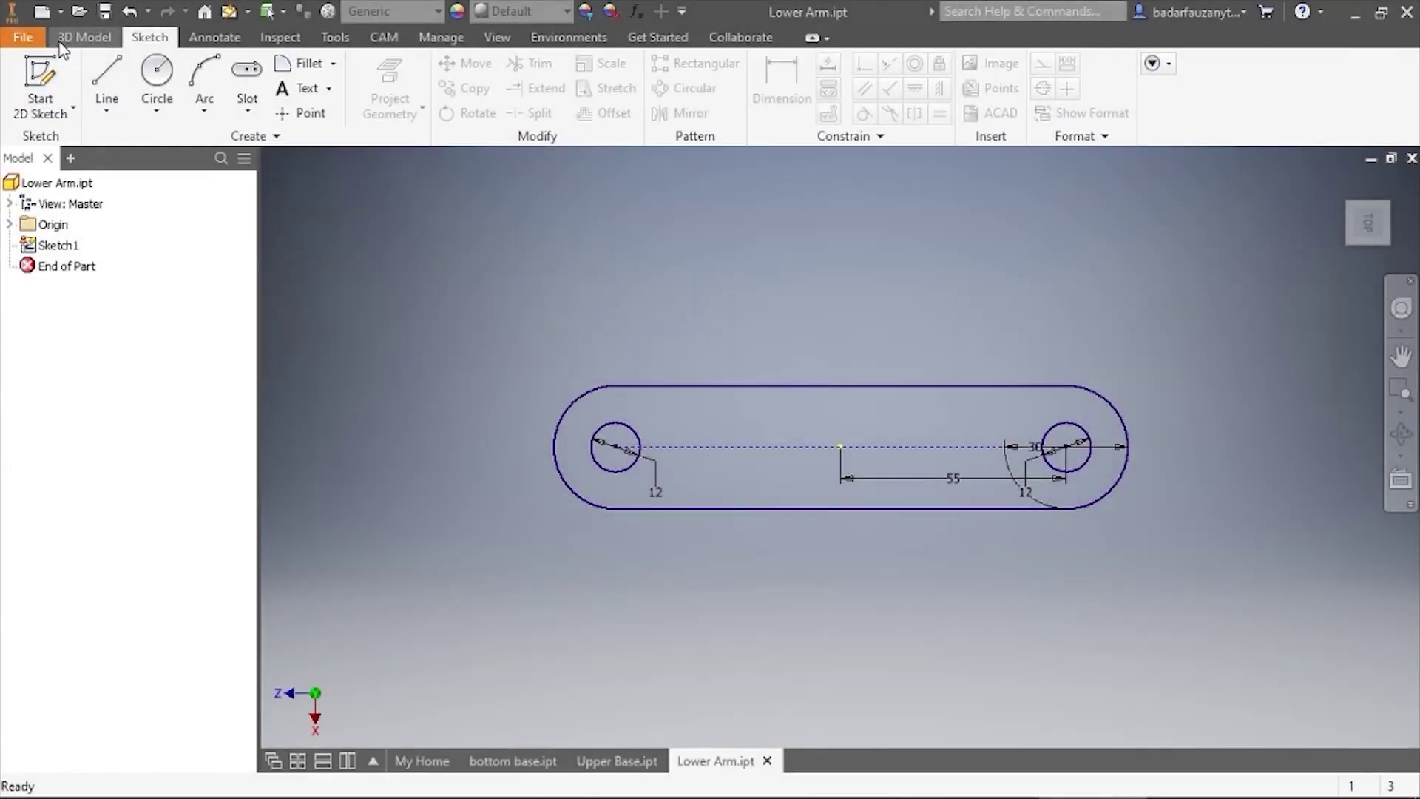
Create another new part from the metric Standard (mm).ipt template, accepting the style library definitions
{"action": "left_click", "coordinate": [31, 36]}
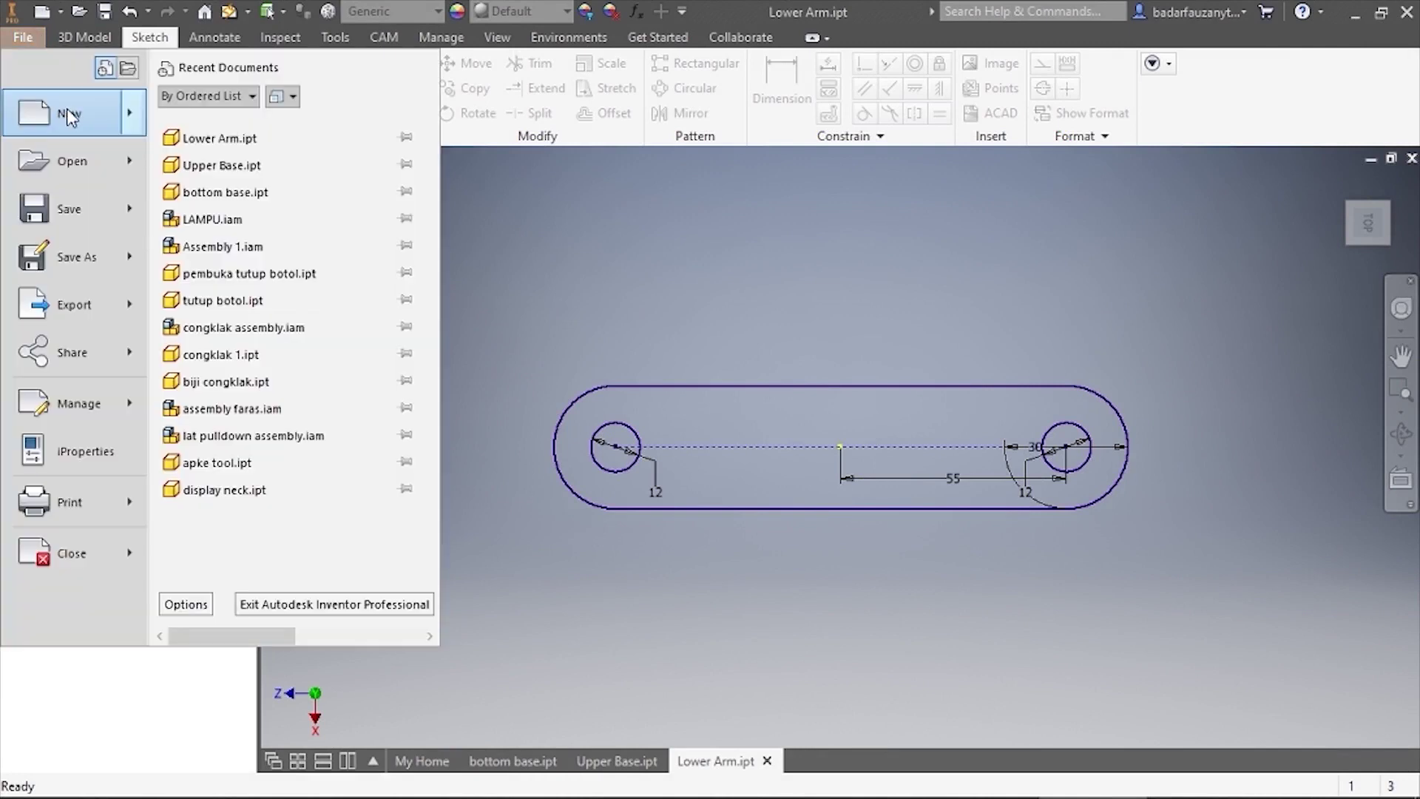
{"action": "left_click", "coordinate": [69, 132]}
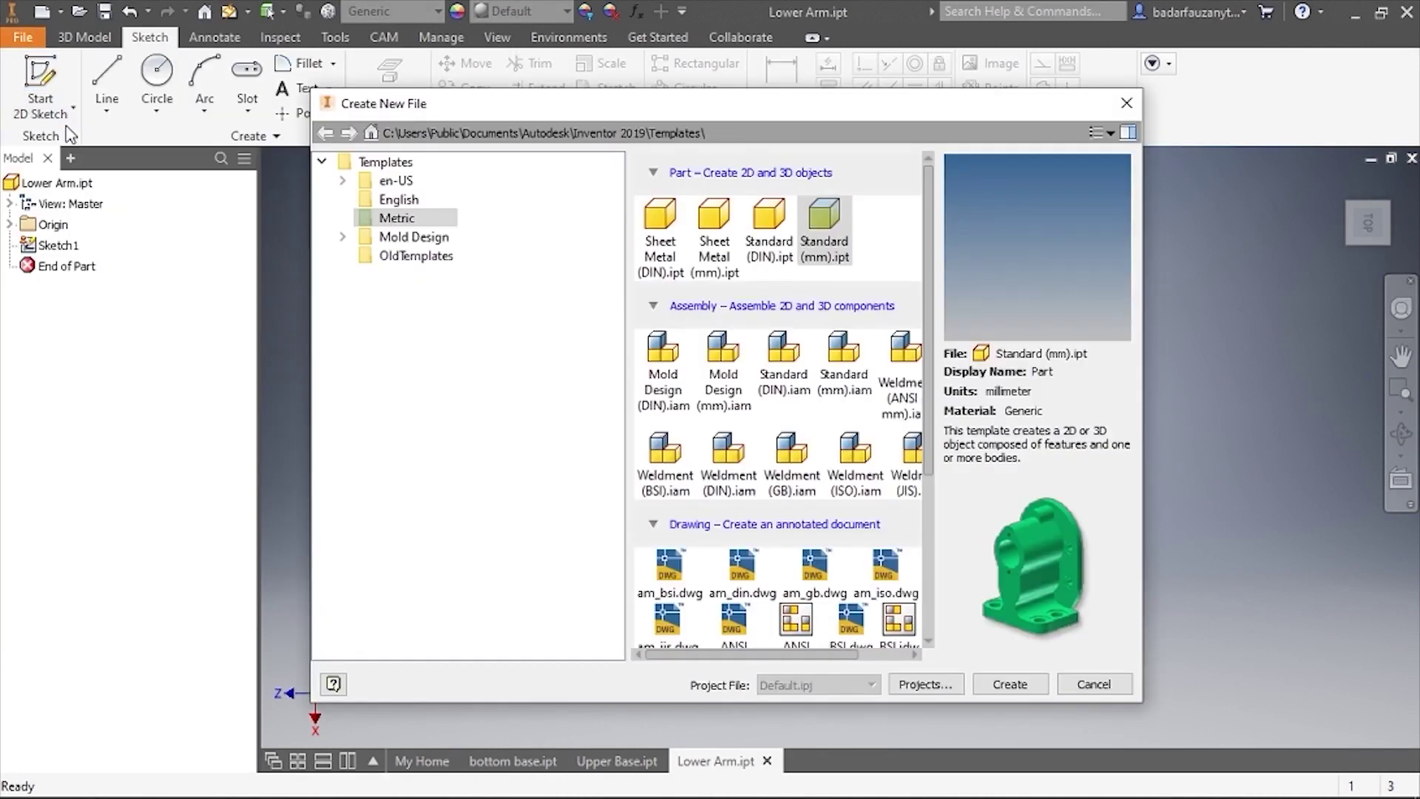
{"action": "left_click", "coordinate": [822, 247]}
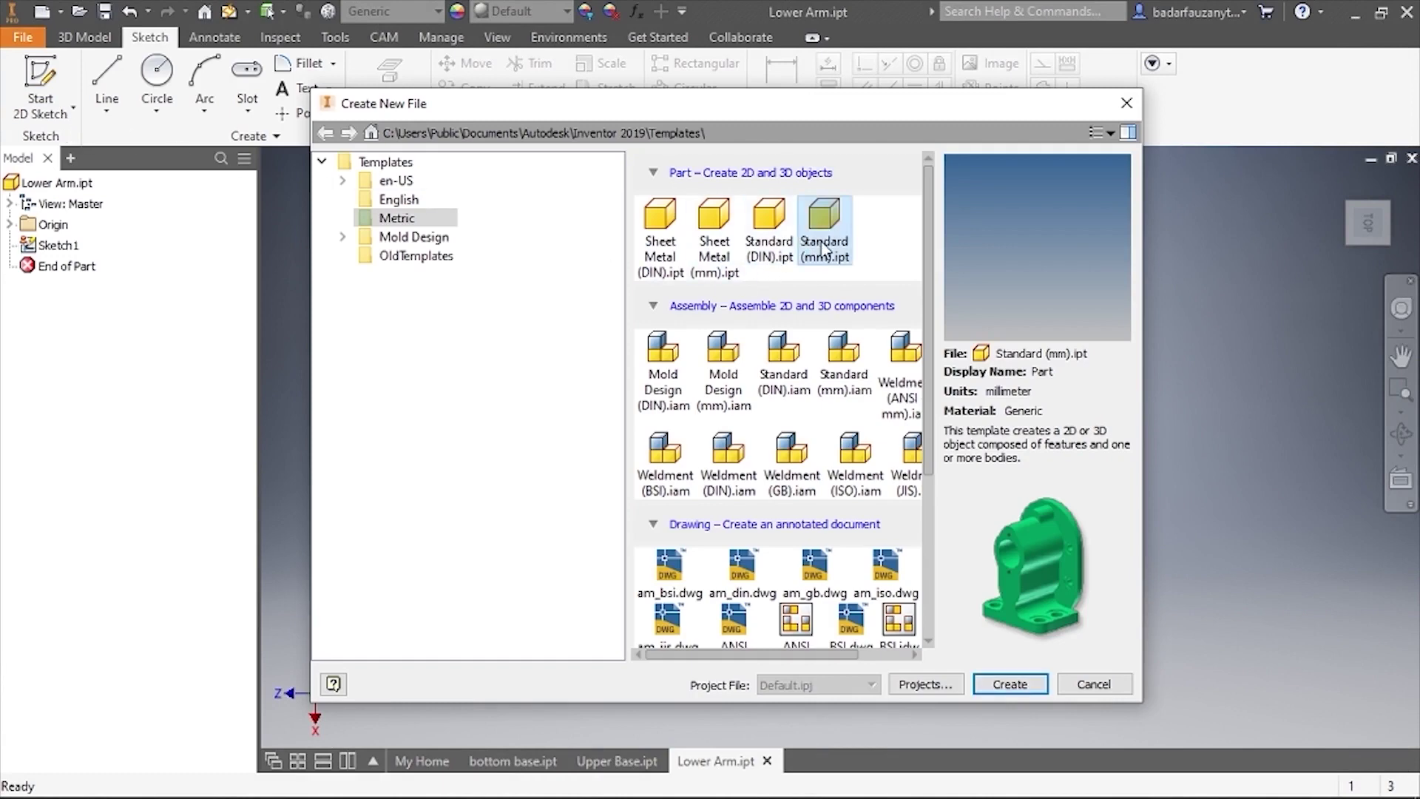
{"action": "left_click", "coordinate": [1033, 681]}
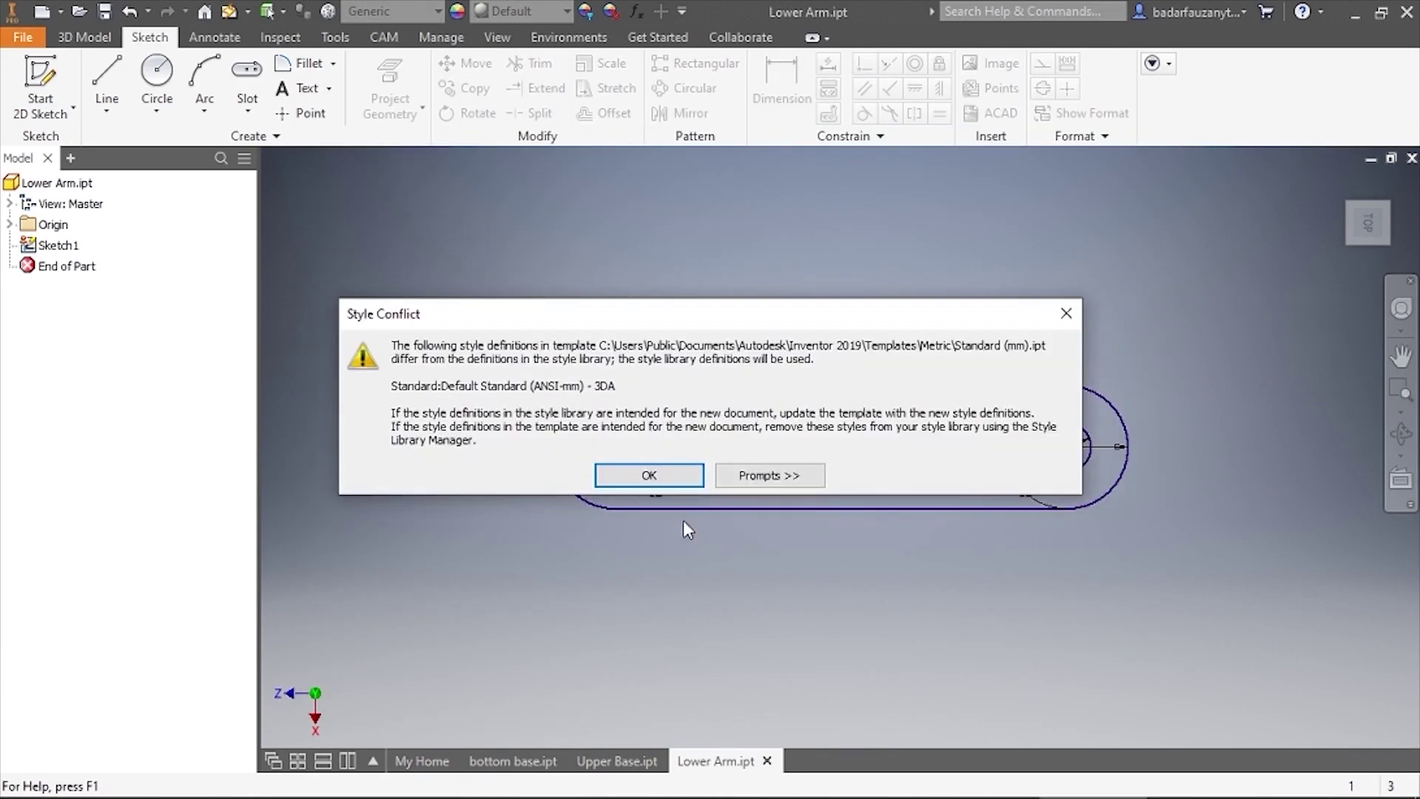
{"action": "left_click", "coordinate": [646, 477]}
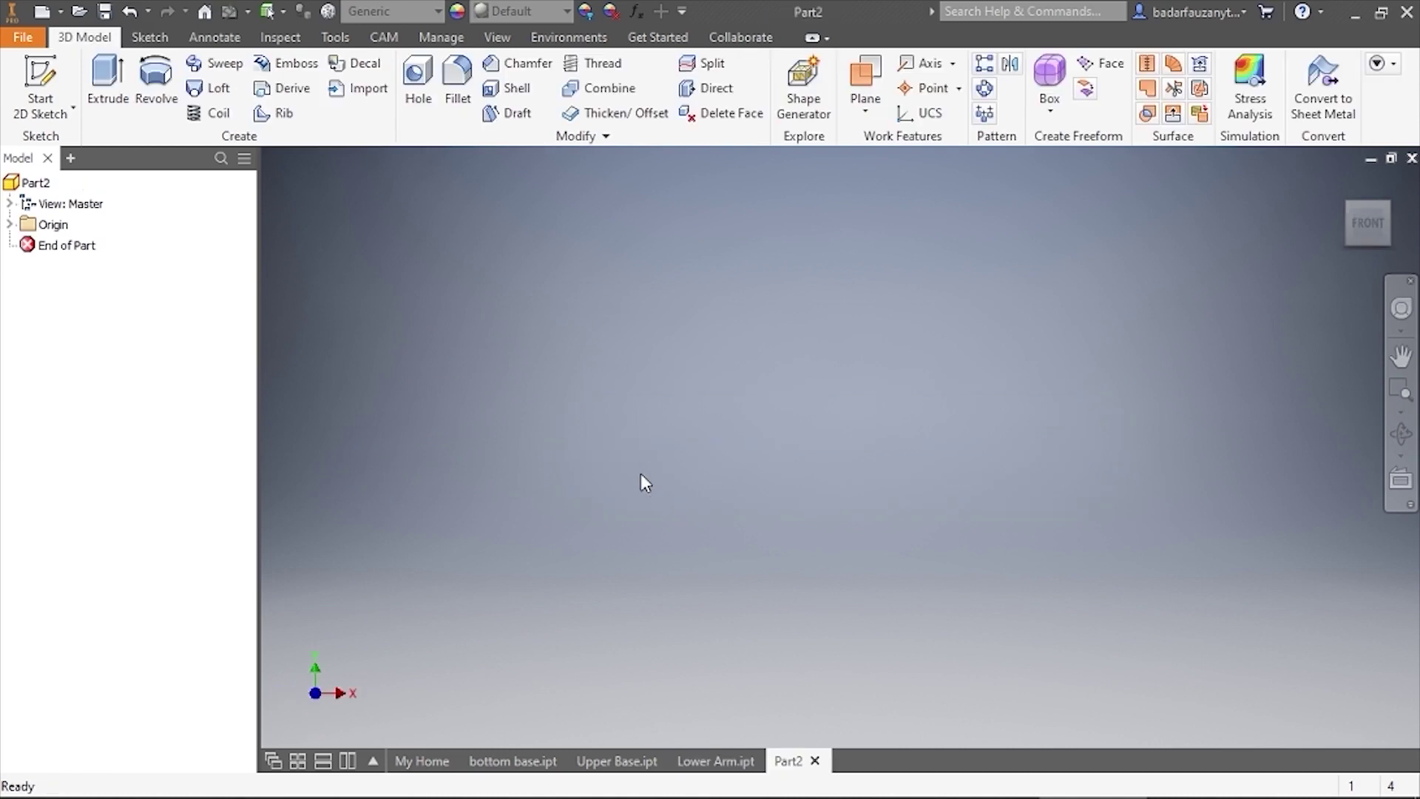
Save the new empty part in the lab work folder under the file name Cover Water Own
{"action": "left_click", "coordinate": [103, 12]}
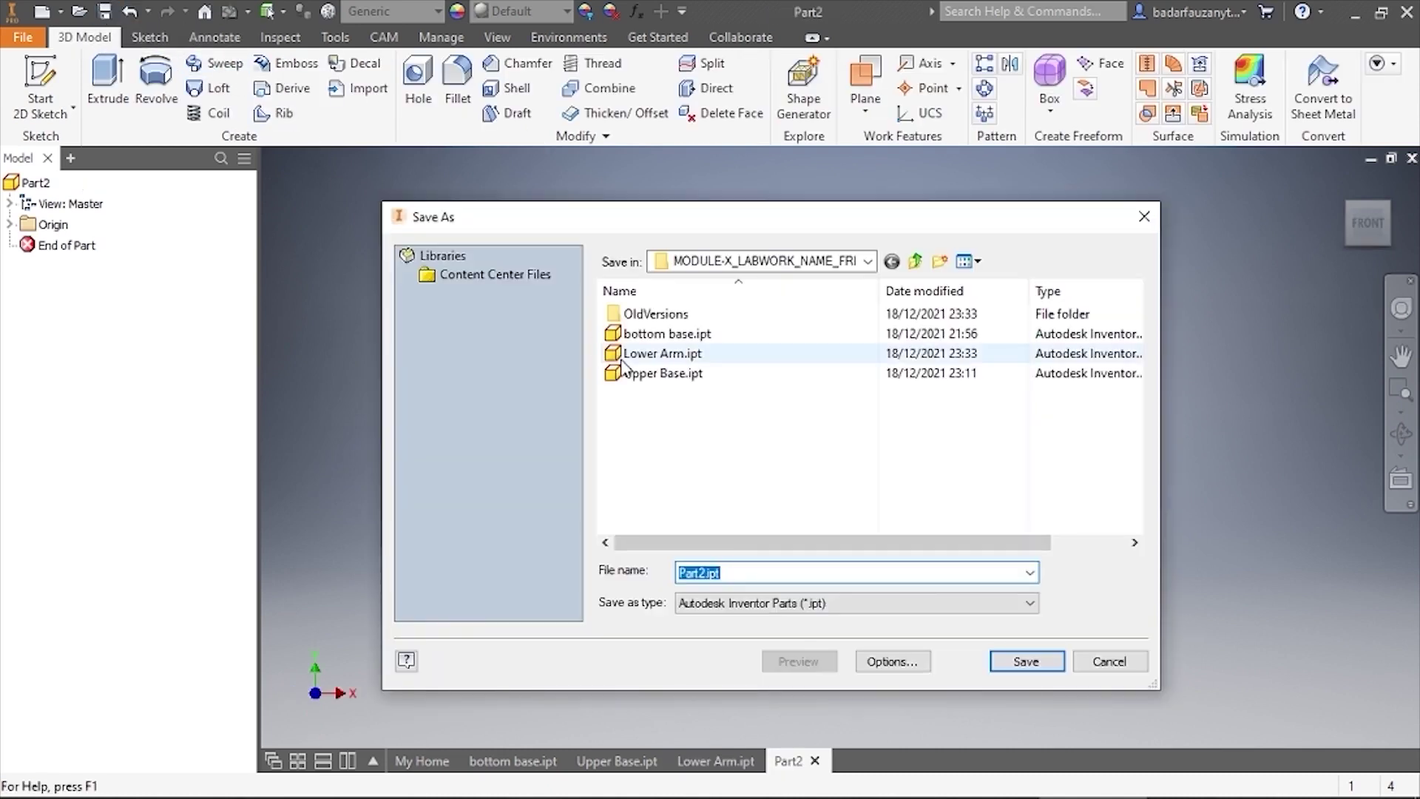
{"action": "type", "text": "C"}
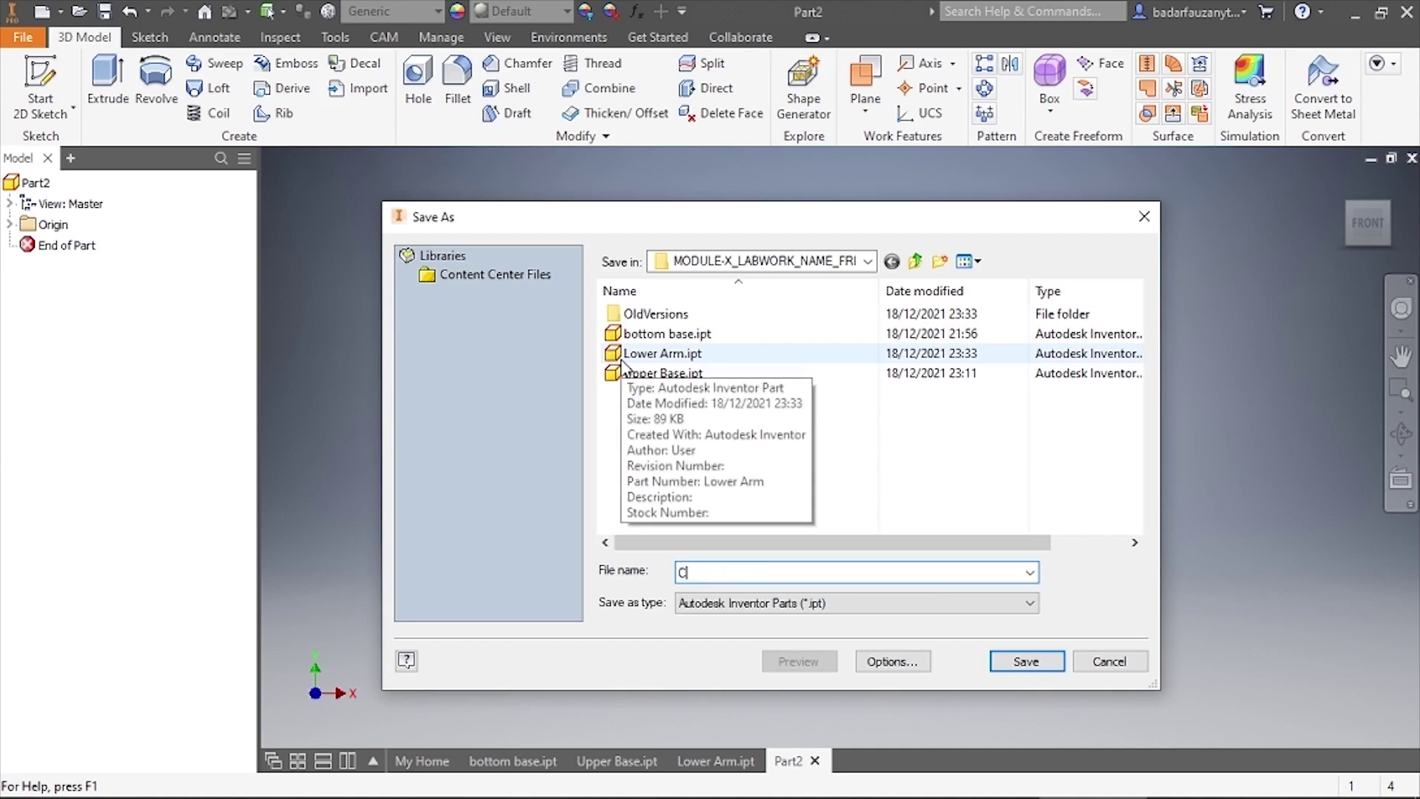
{"action": "type", "text": "ower Water Own"}
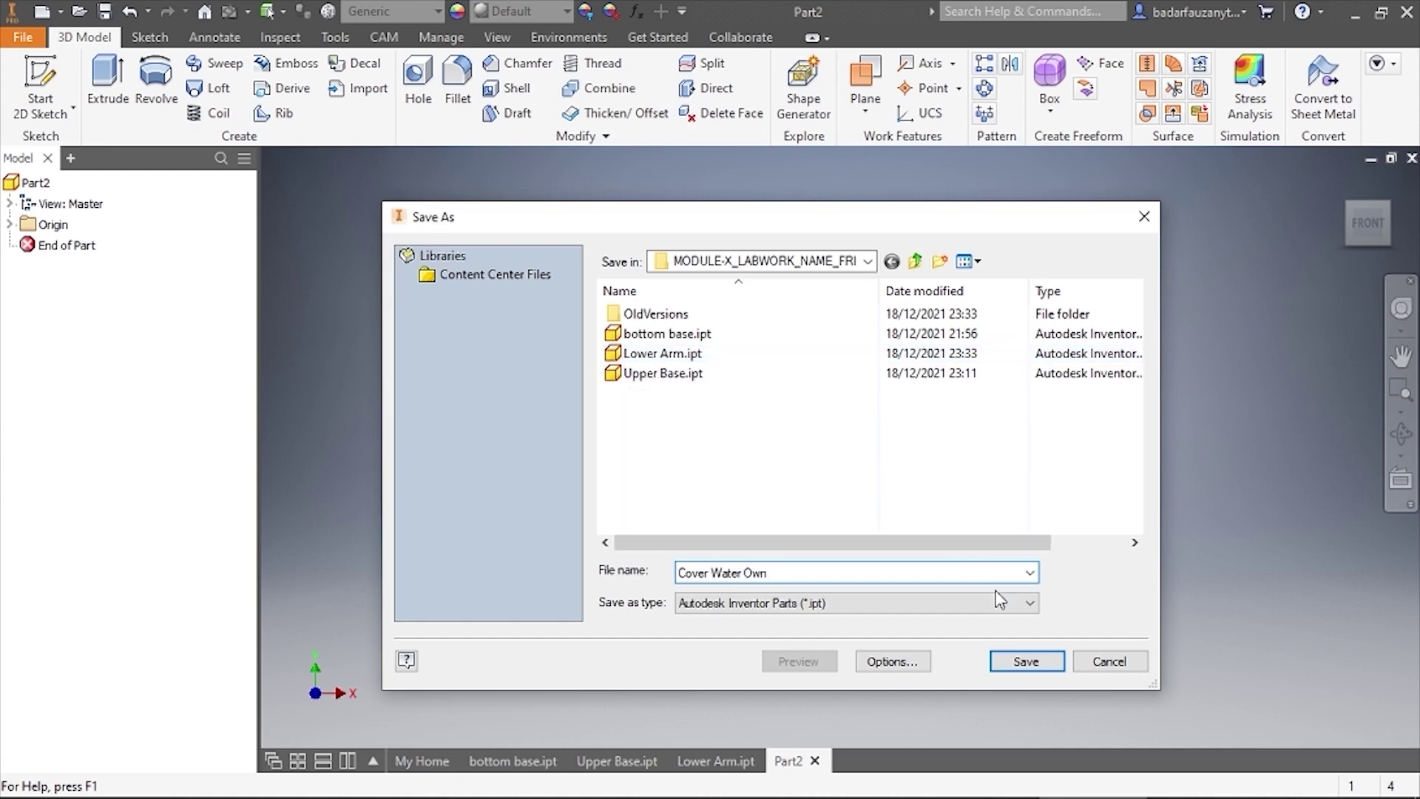
{"action": "left_click", "coordinate": [1028, 660]}
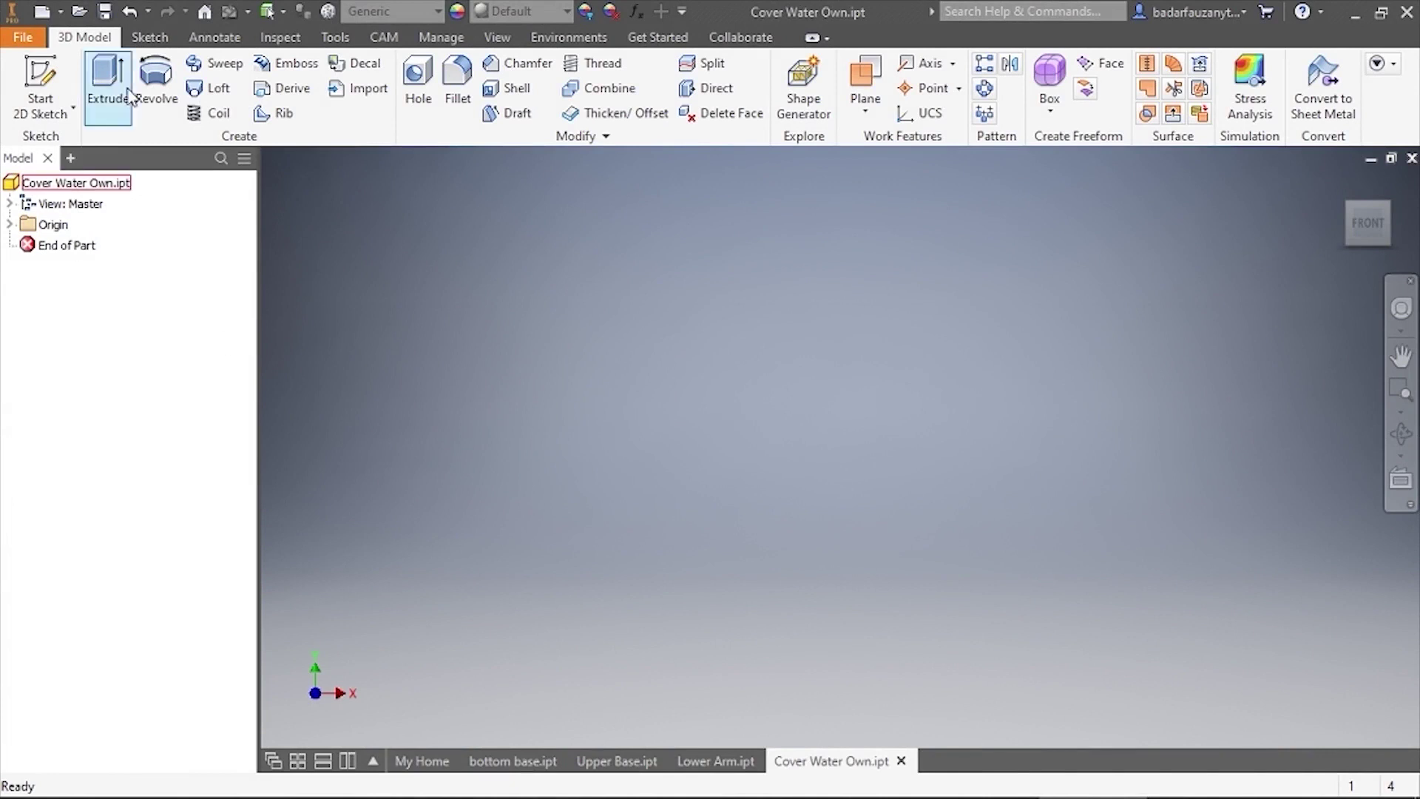
Start a 2D sketch on the XY plane of the Cover Water Own part
{"action": "left_click", "coordinate": [41, 77]}
{"action": "left_click", "coordinate": [54, 74]}
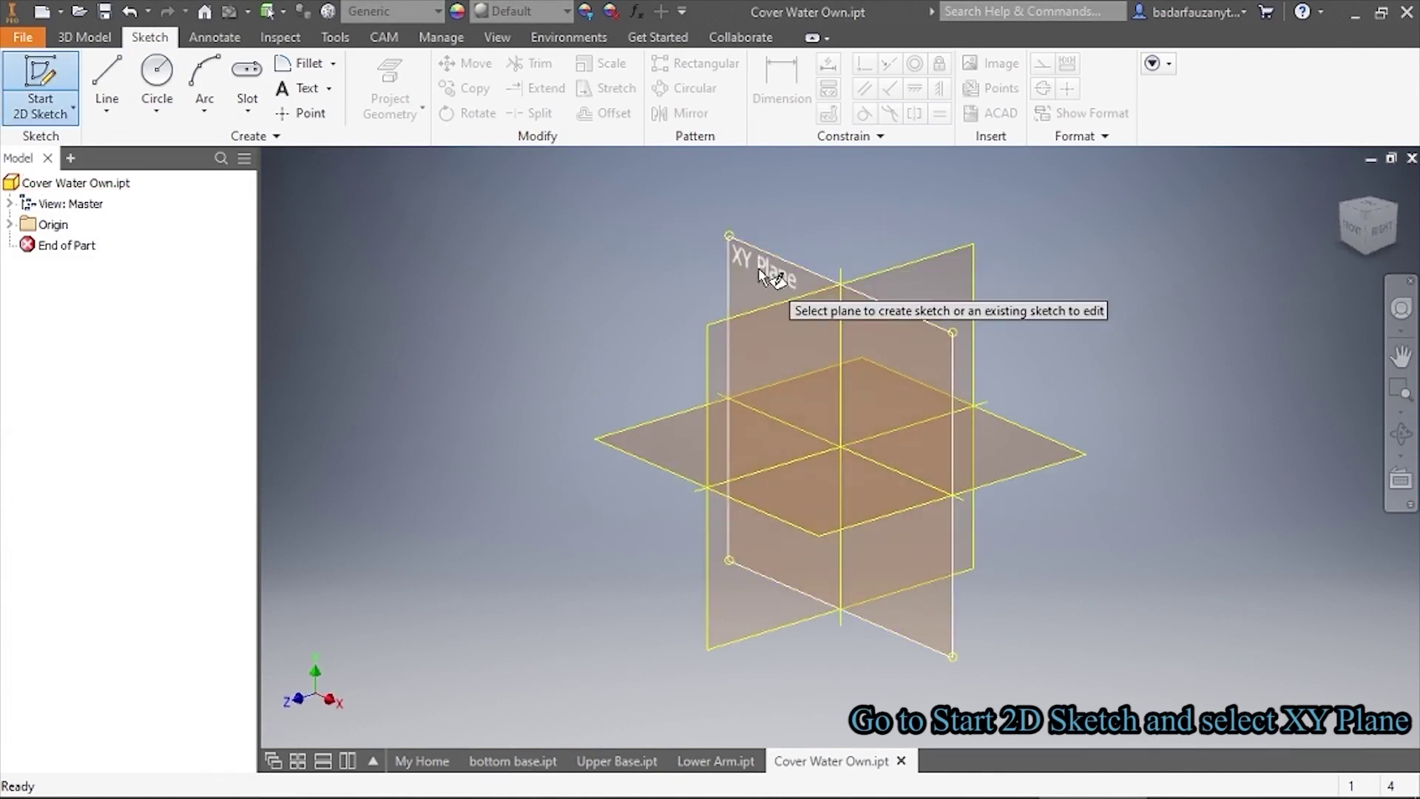
{"action": "left_click", "coordinate": [758, 269]}
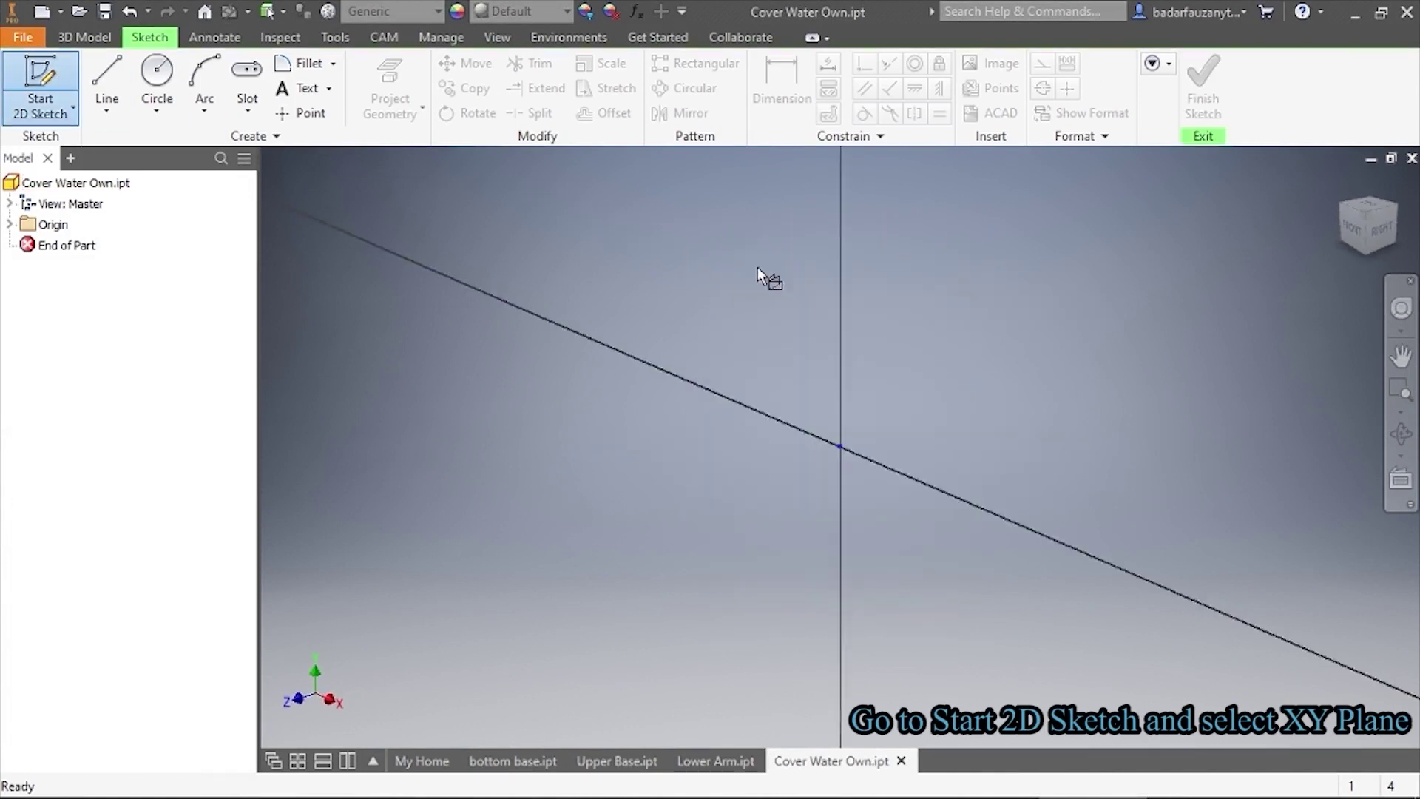
Draw a 51 mm diameter circle centered on the sketch origin and leave the Circle tool
{"action": "left_click", "coordinate": [158, 74]}
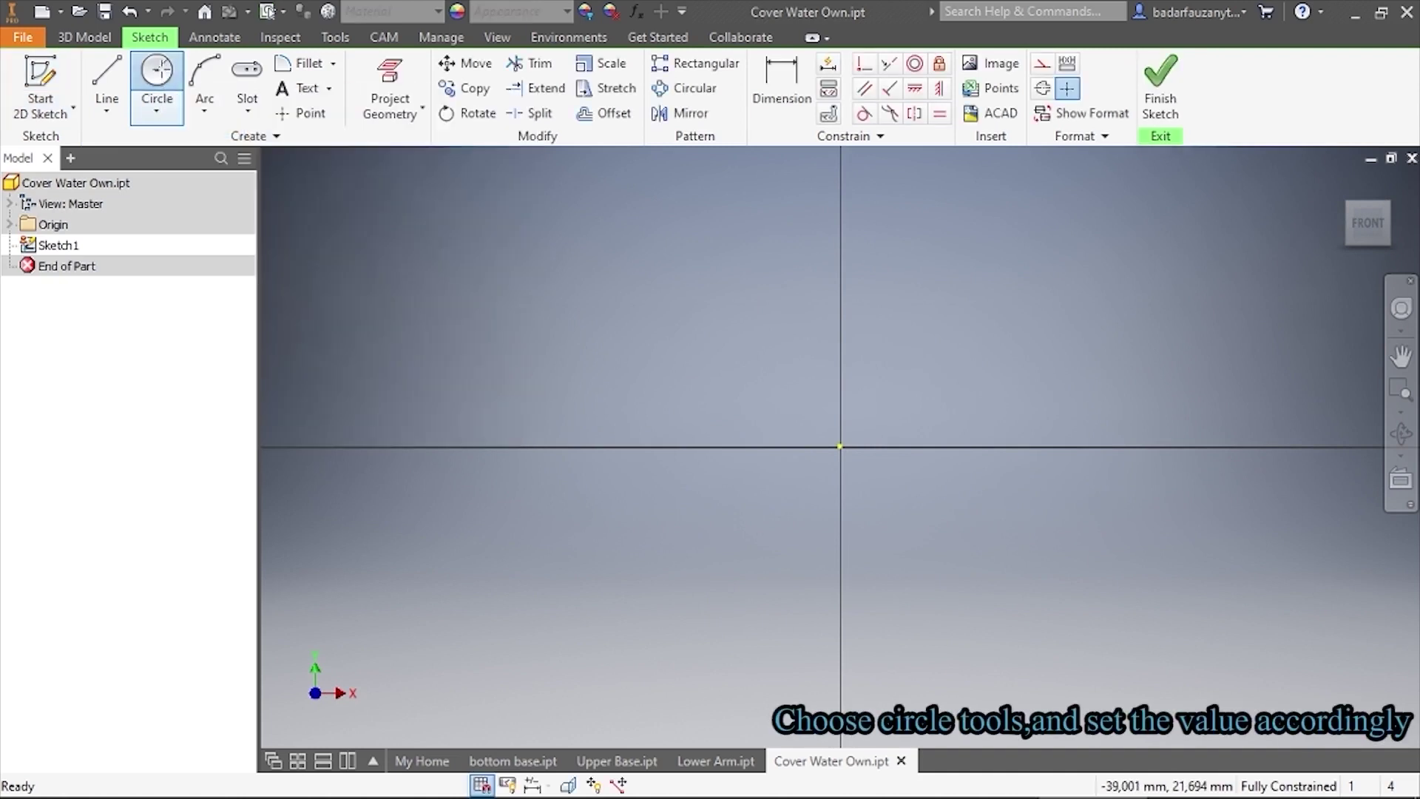
{"action": "left_click", "coordinate": [841, 445]}
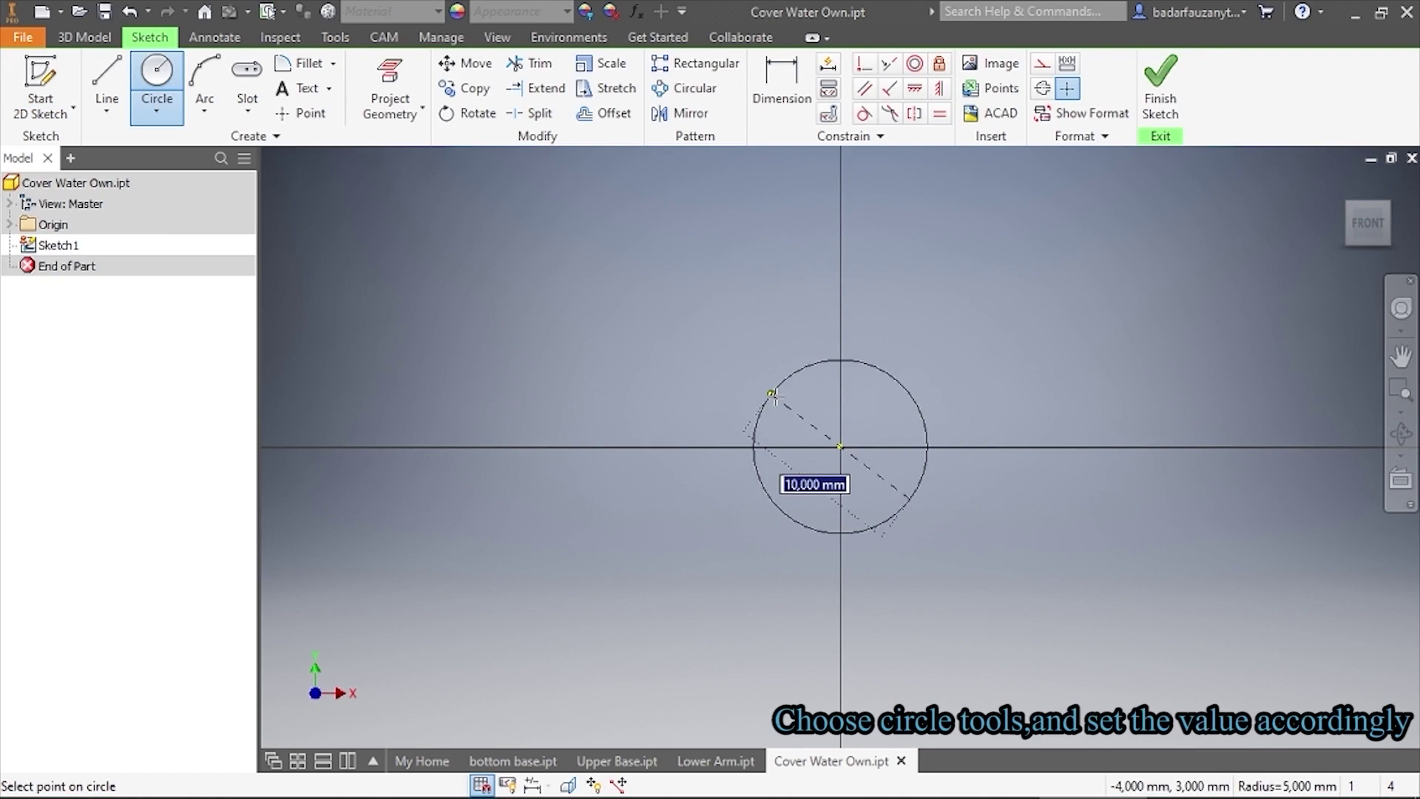
{"action": "type", "text": "51"}
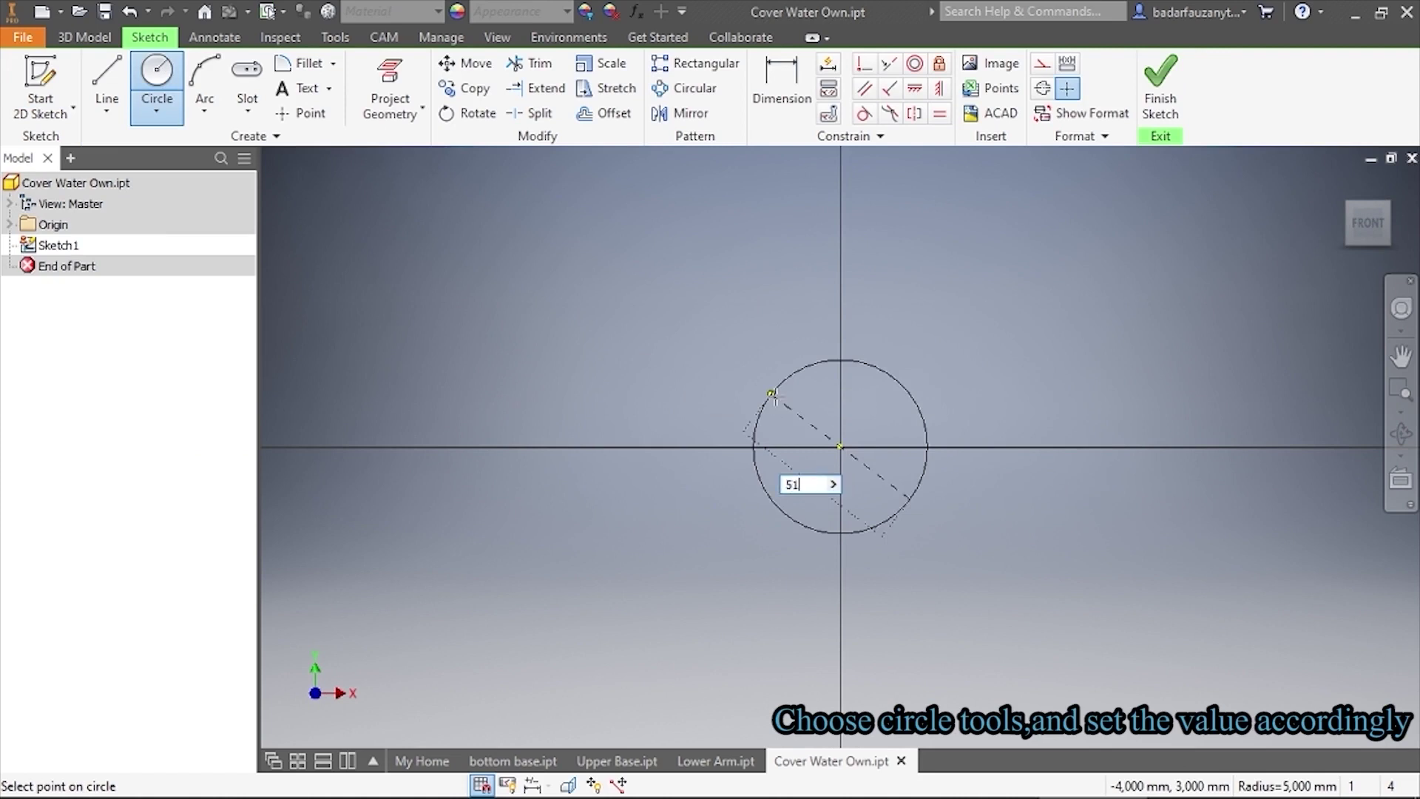
{"action": "key", "text": "Return"}
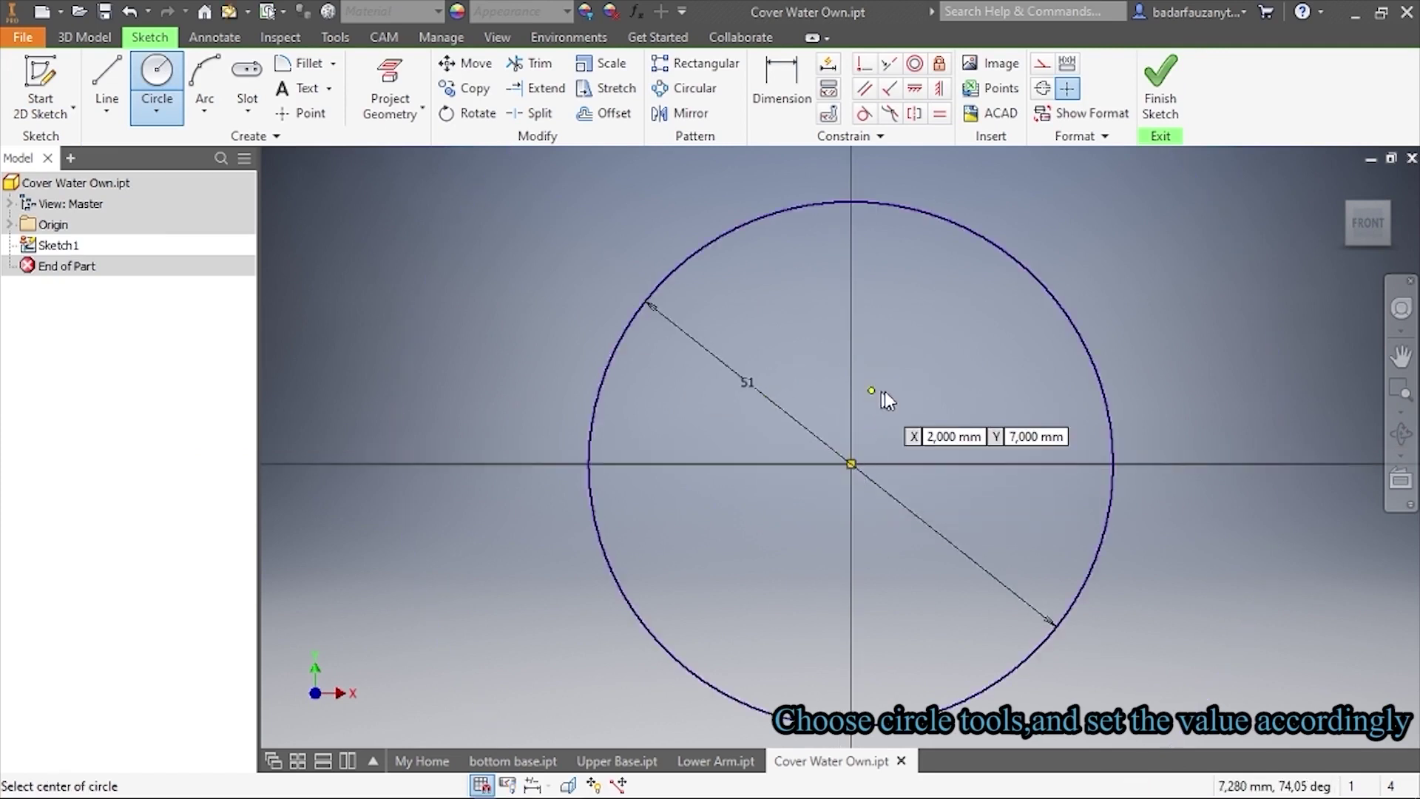
{"action": "right_click", "coordinate": [882, 393]}
{"action": "left_click", "coordinate": [945, 392]}
{"action": "scroll", "coordinate": [945, 393], "scroll_direction": "down", "scroll_amount": 3}
{"action": "key", "text": "F2"}
{"action": "left_click_drag", "start_coordinate": [945, 394], "coordinate": [891, 386]}
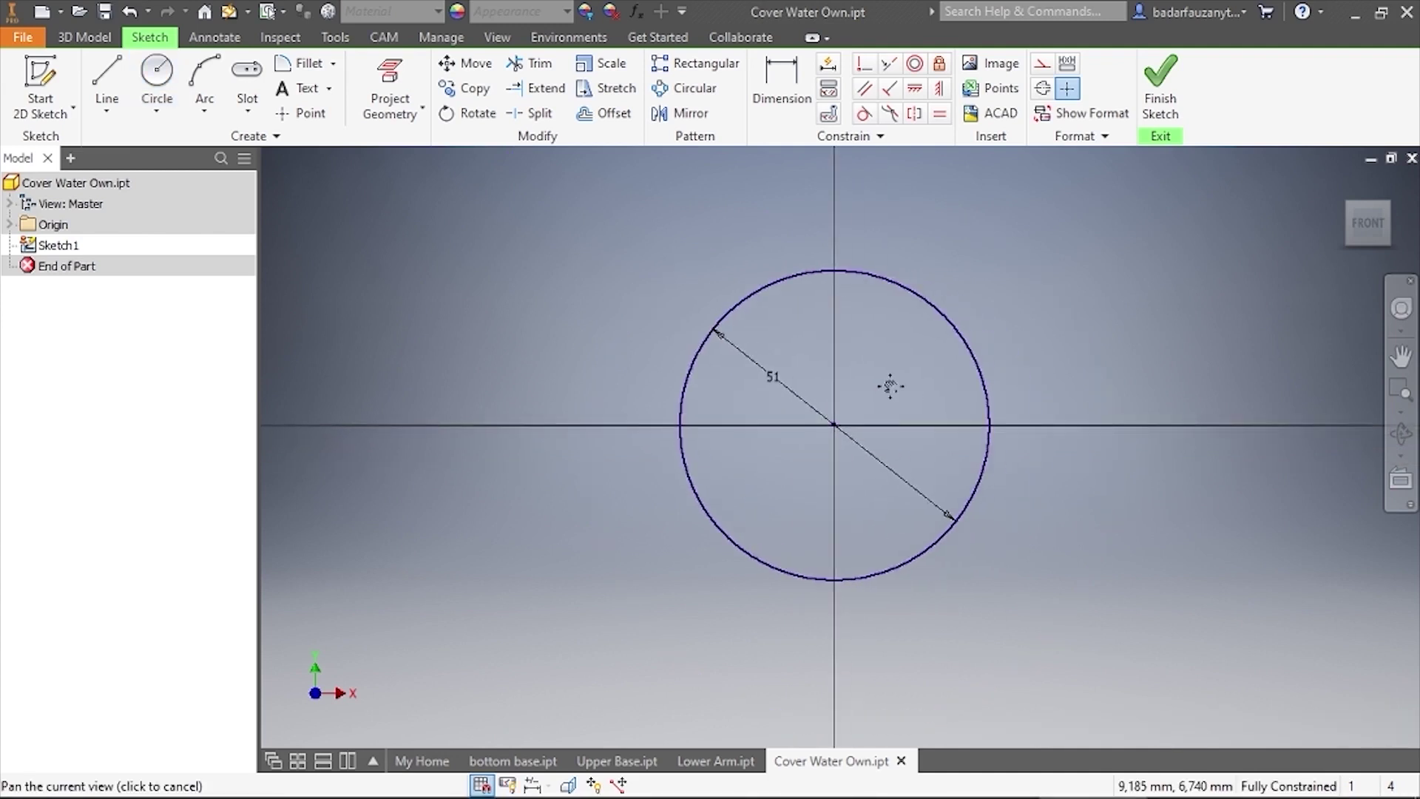
{"action": "key", "text": "Escape"}
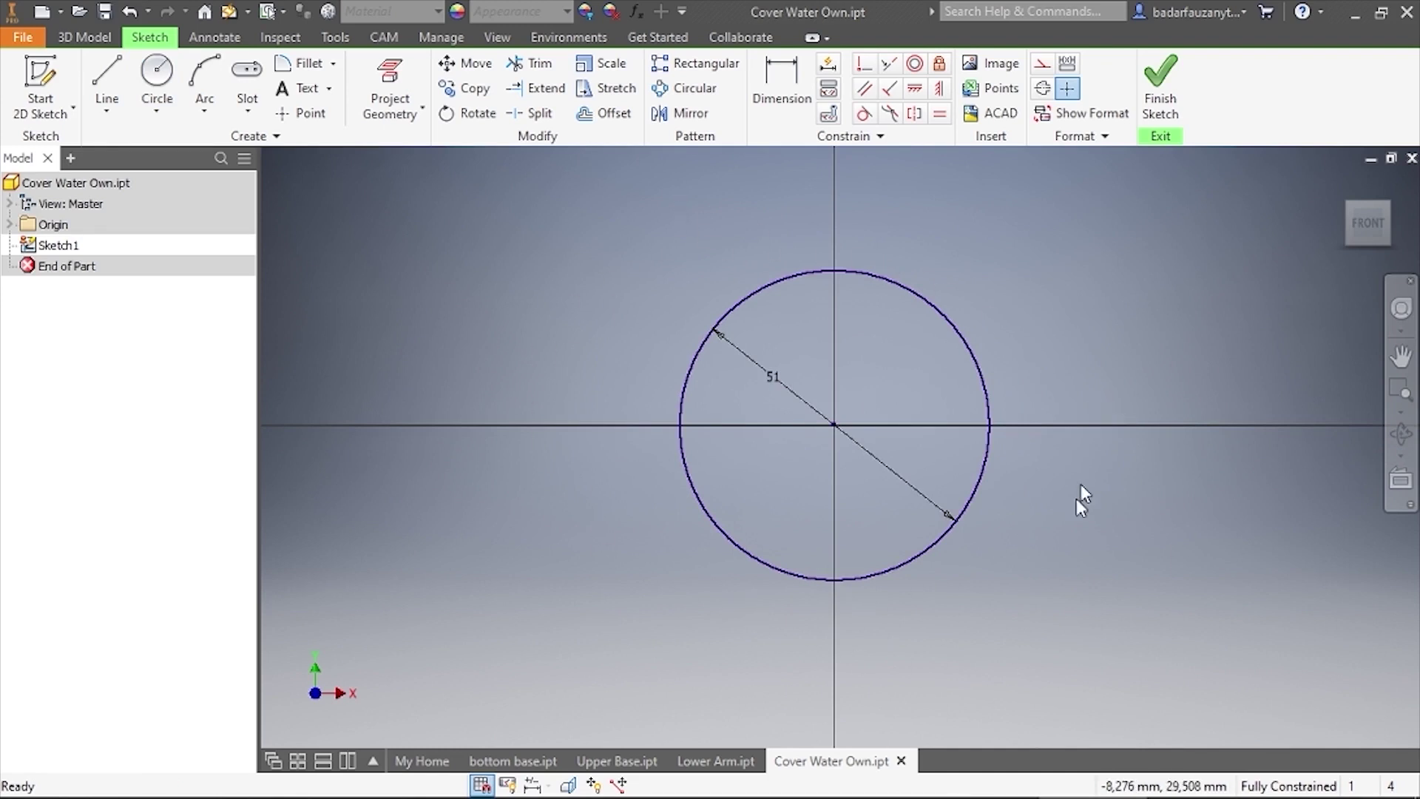
Offset the 51 mm circle outward and set the distance between the two circles to 9 mm
{"action": "left_click", "coordinate": [604, 112]}
{"action": "left_click", "coordinate": [956, 328]}
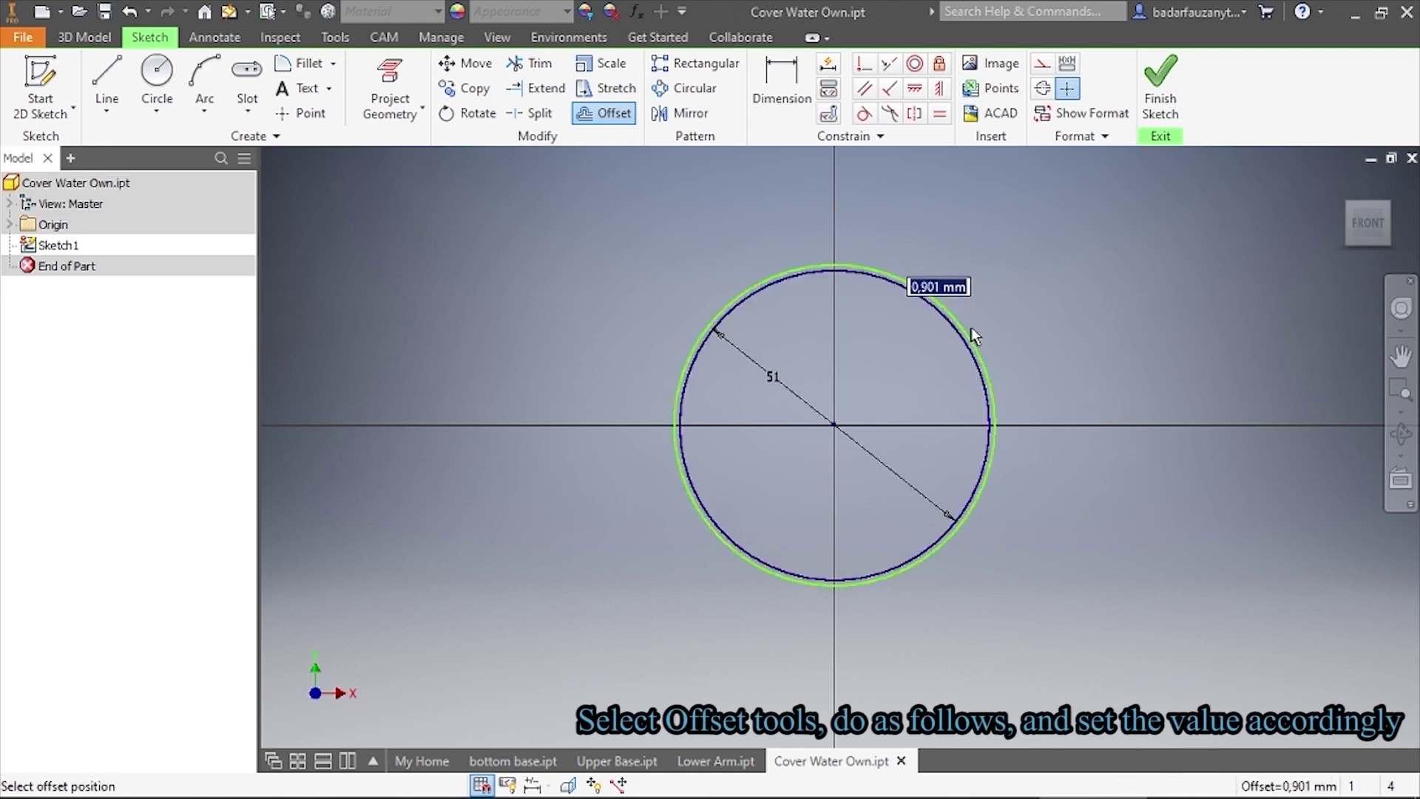
{"action": "type", "text": "9"}
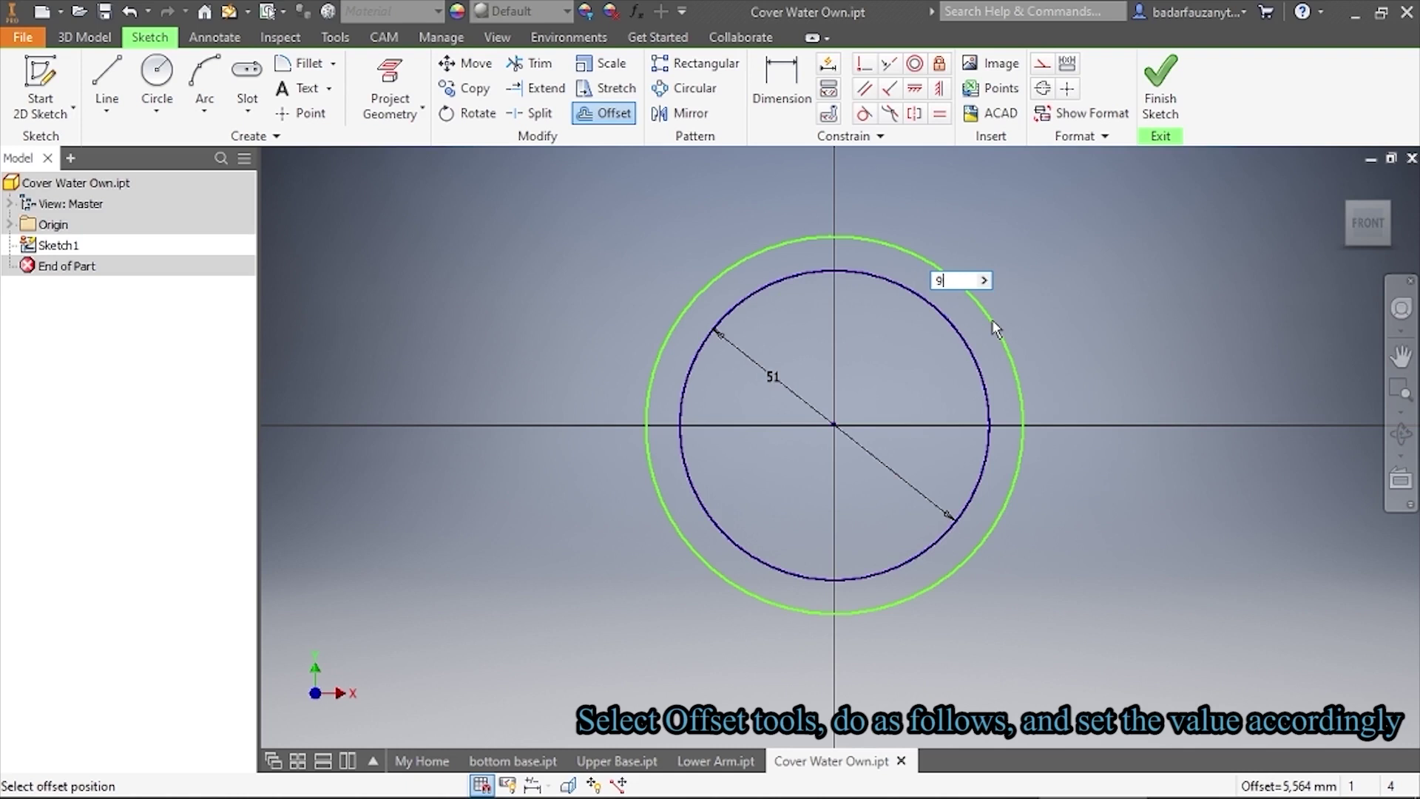
{"action": "key", "text": "Return"}
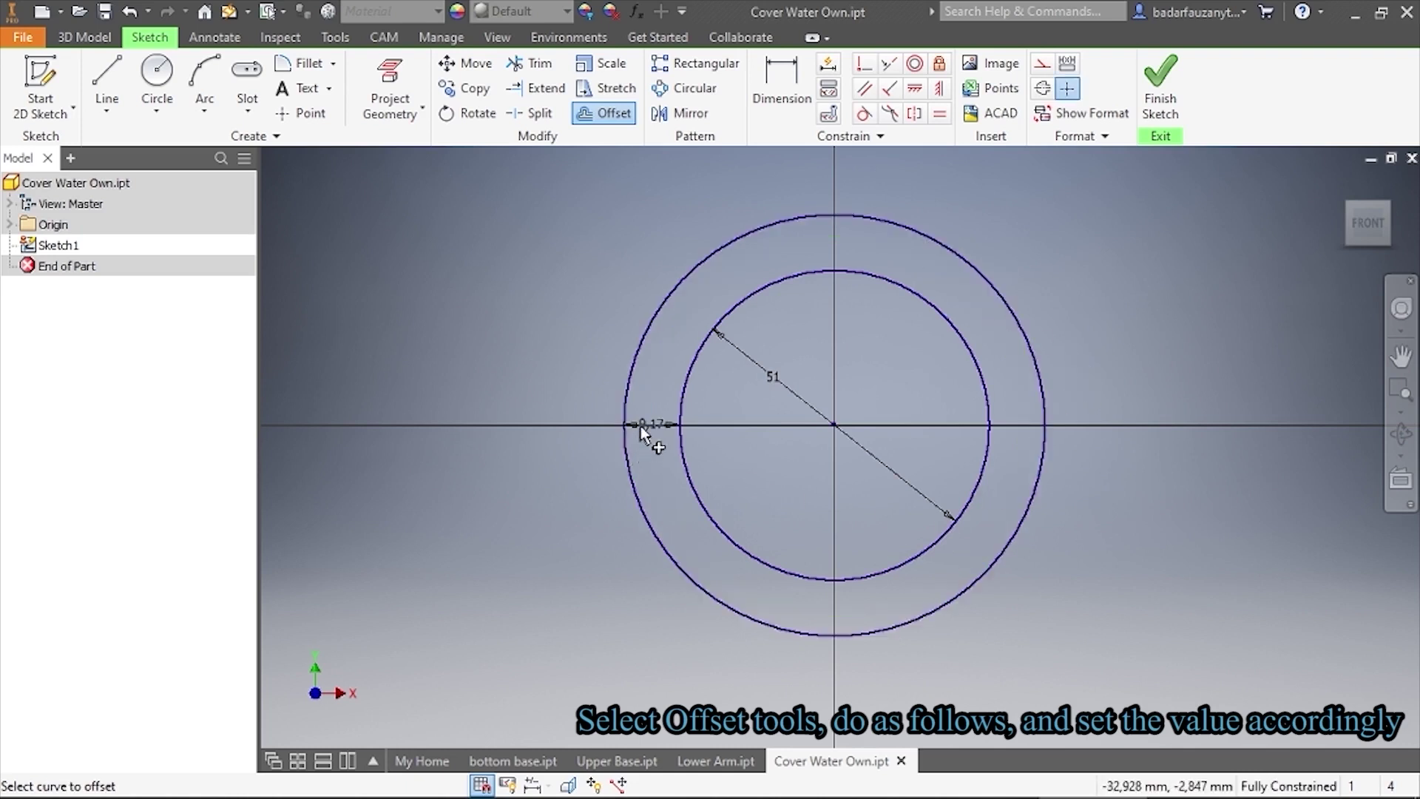
{"action": "right_click", "coordinate": [500, 306]}
{"action": "left_click", "coordinate": [560, 312]}
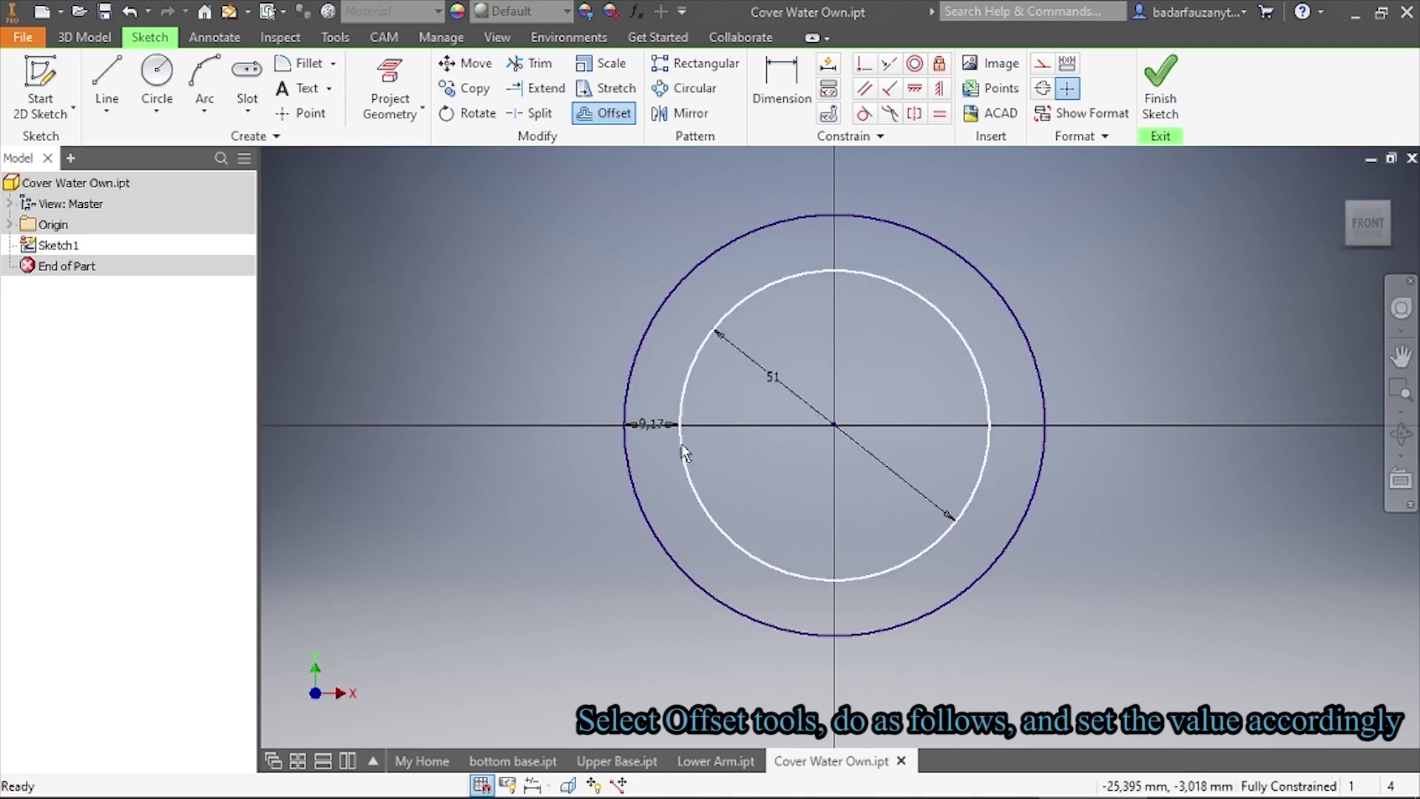
{"action": "double_click", "coordinate": [652, 425]}
{"action": "type", "text": "9"}
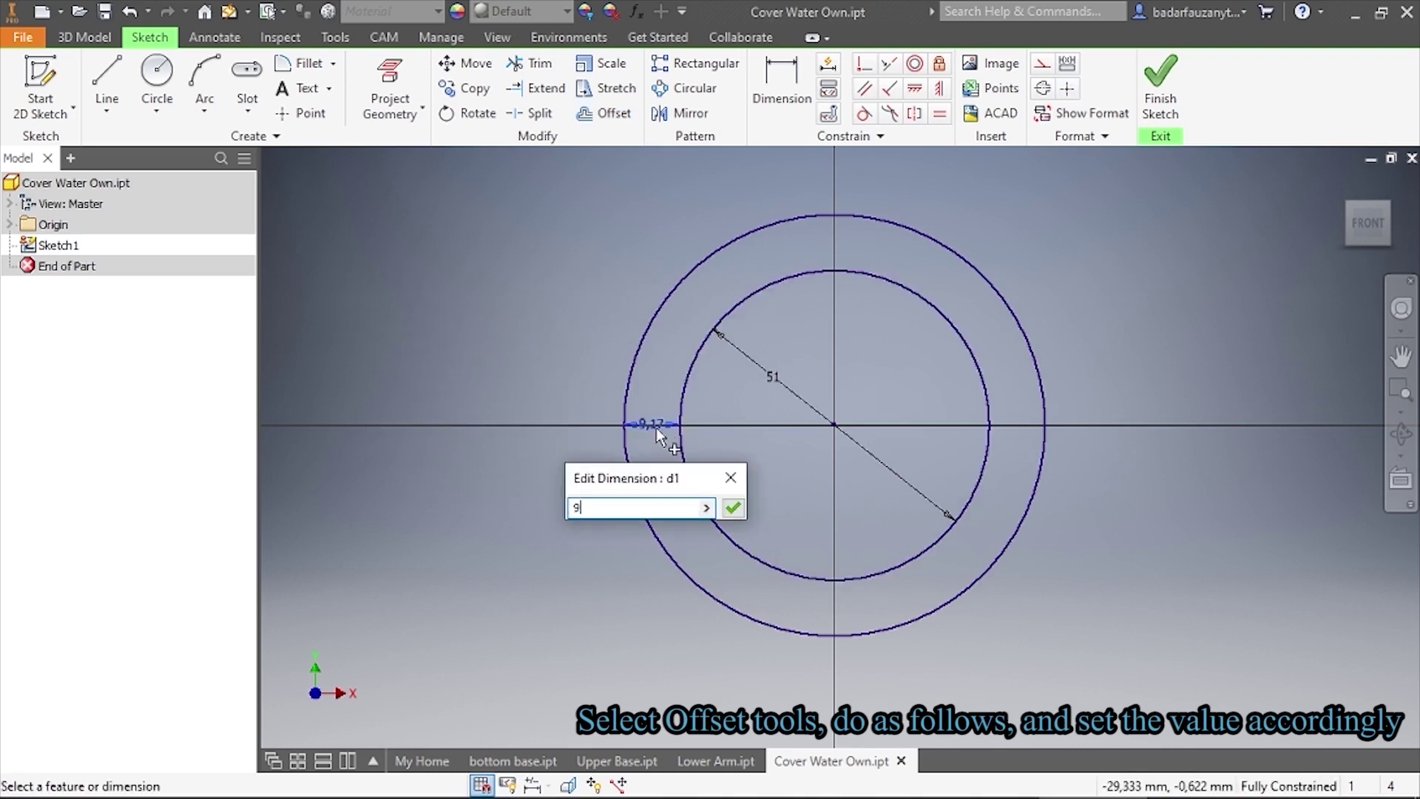
{"action": "key", "text": "Return"}
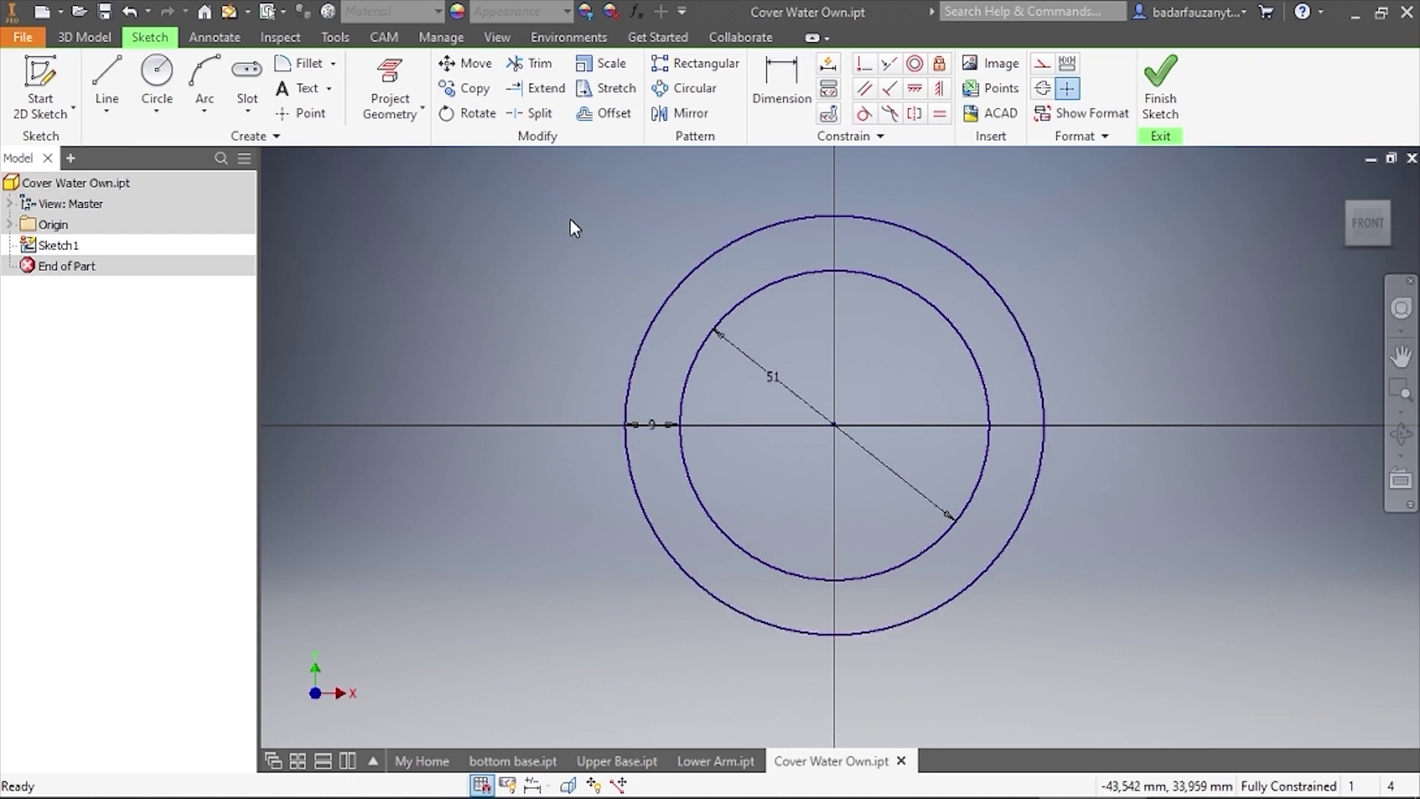
Finish the two-circle sketch, switch to the front view and save the Cover Water Own part
{"action": "left_click", "coordinate": [1182, 99]}
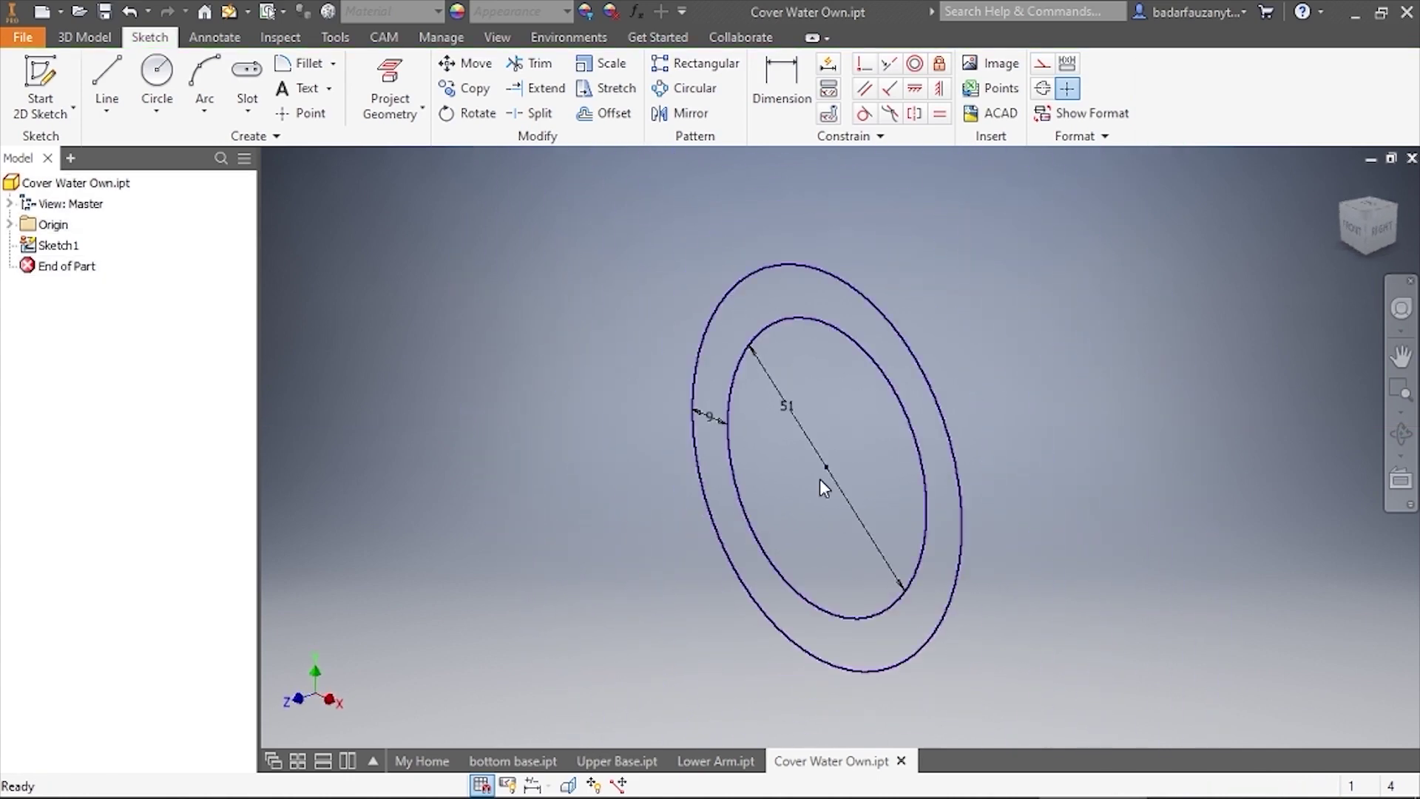
{"action": "left_click", "coordinate": [1359, 227]}
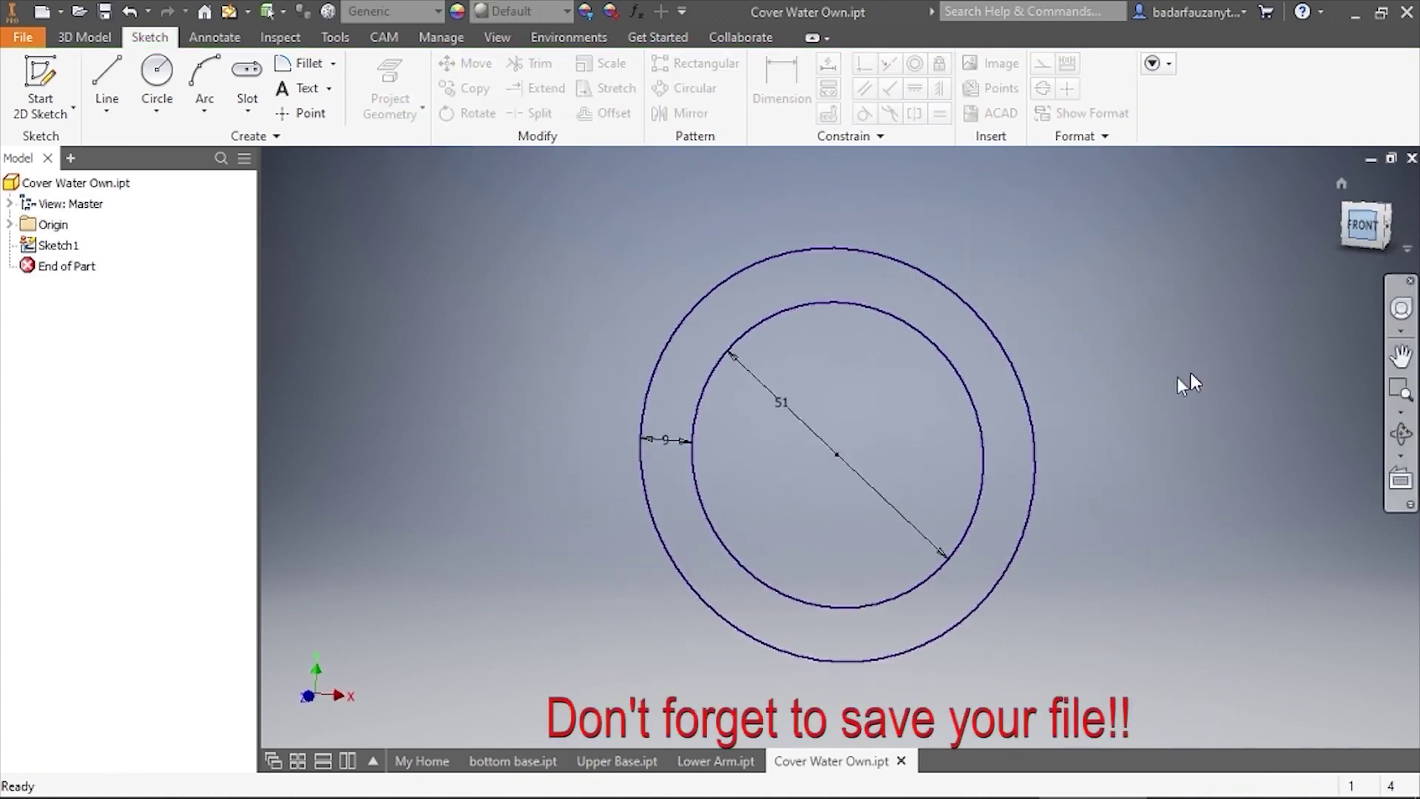
{"action": "left_click", "coordinate": [84, 37]}
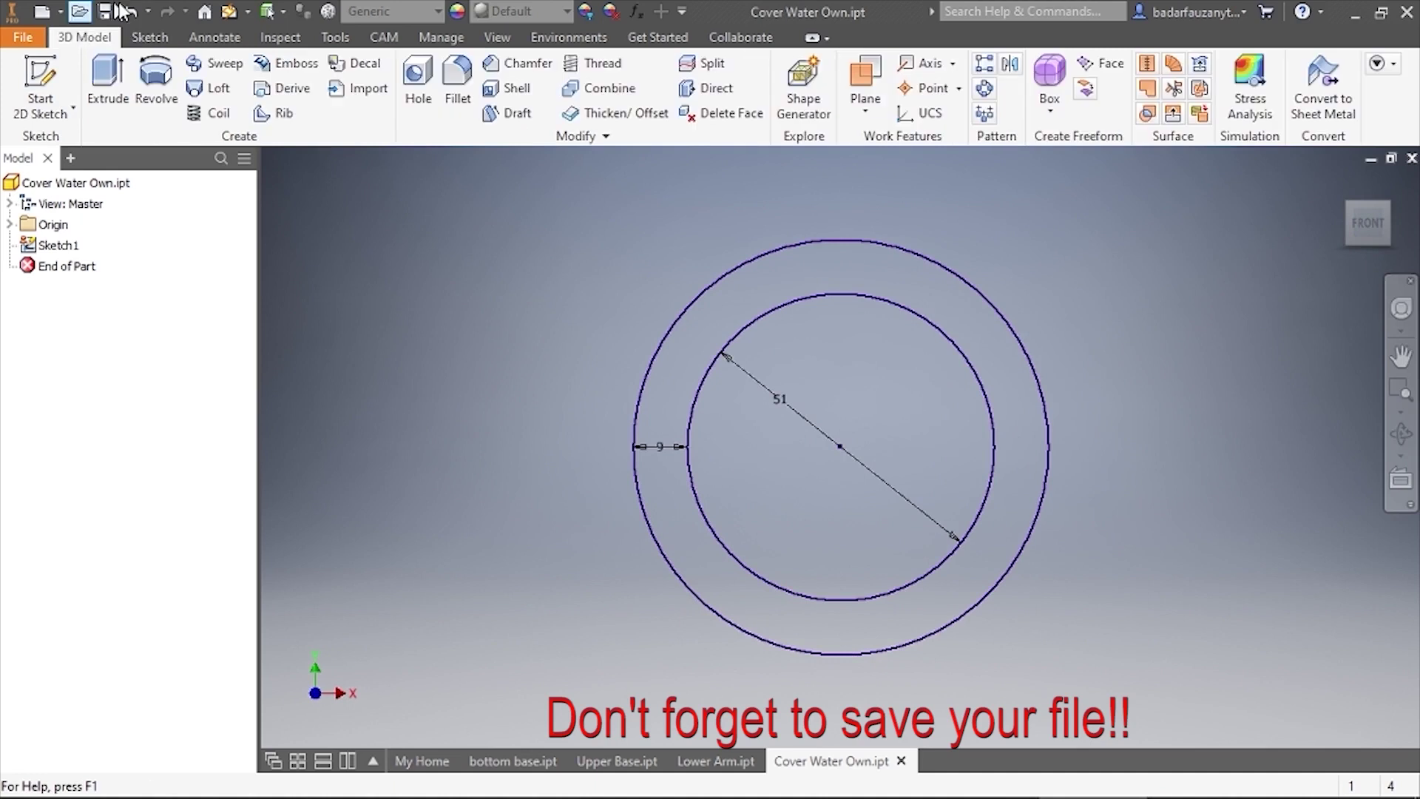
{"action": "left_click", "coordinate": [105, 12]}
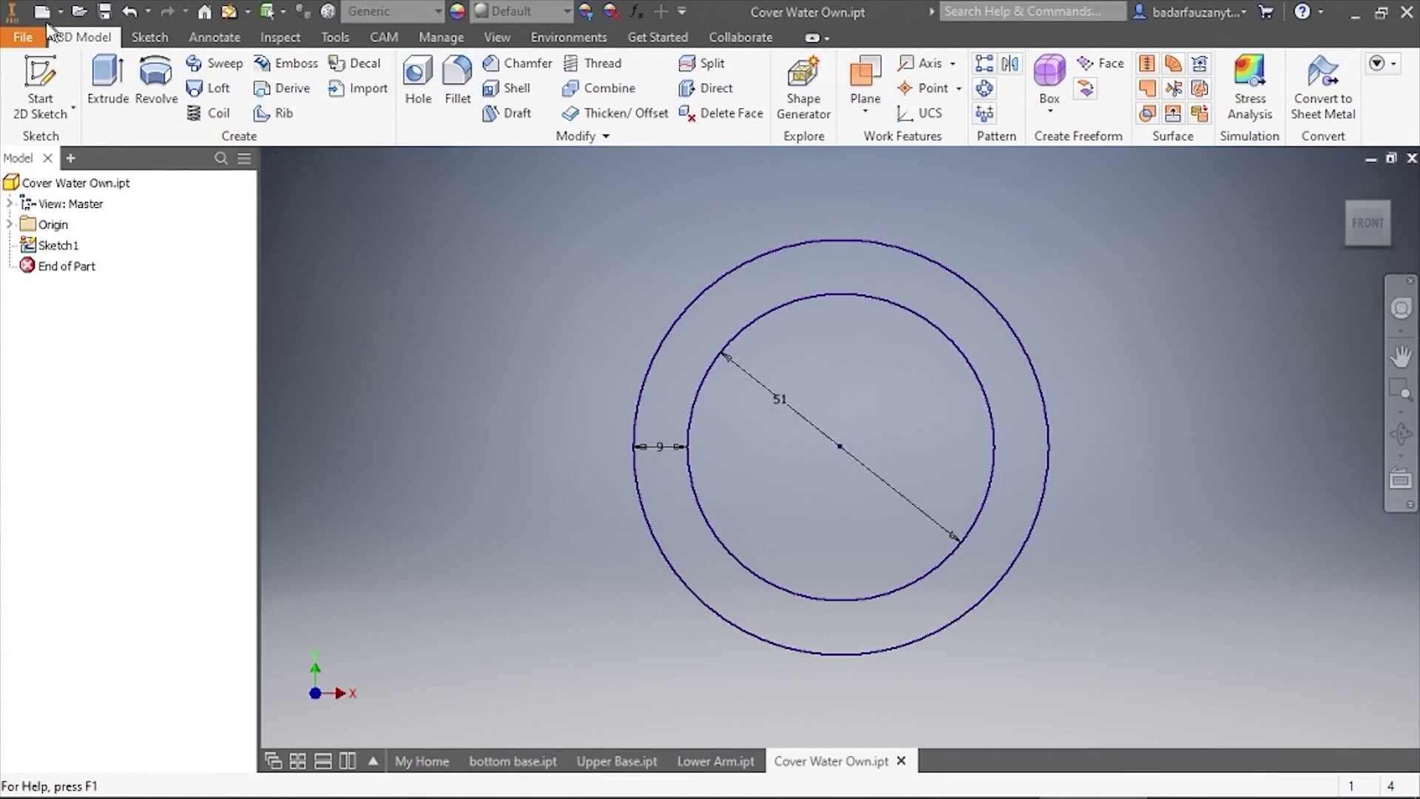
Create a further new part from the metric Standard (mm).ipt template, accepting the style library definitions
{"action": "left_click", "coordinate": [24, 38]}
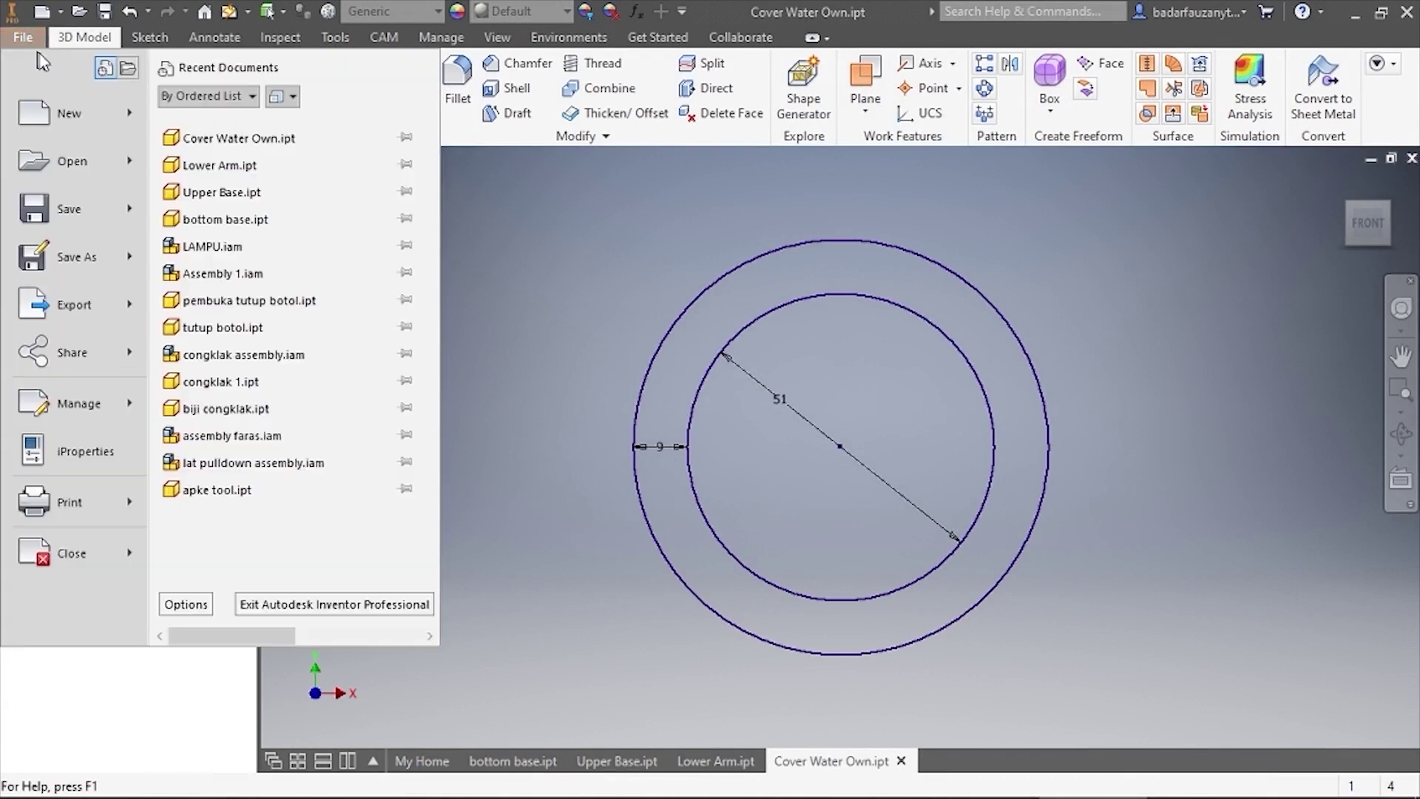
{"action": "left_click", "coordinate": [71, 113]}
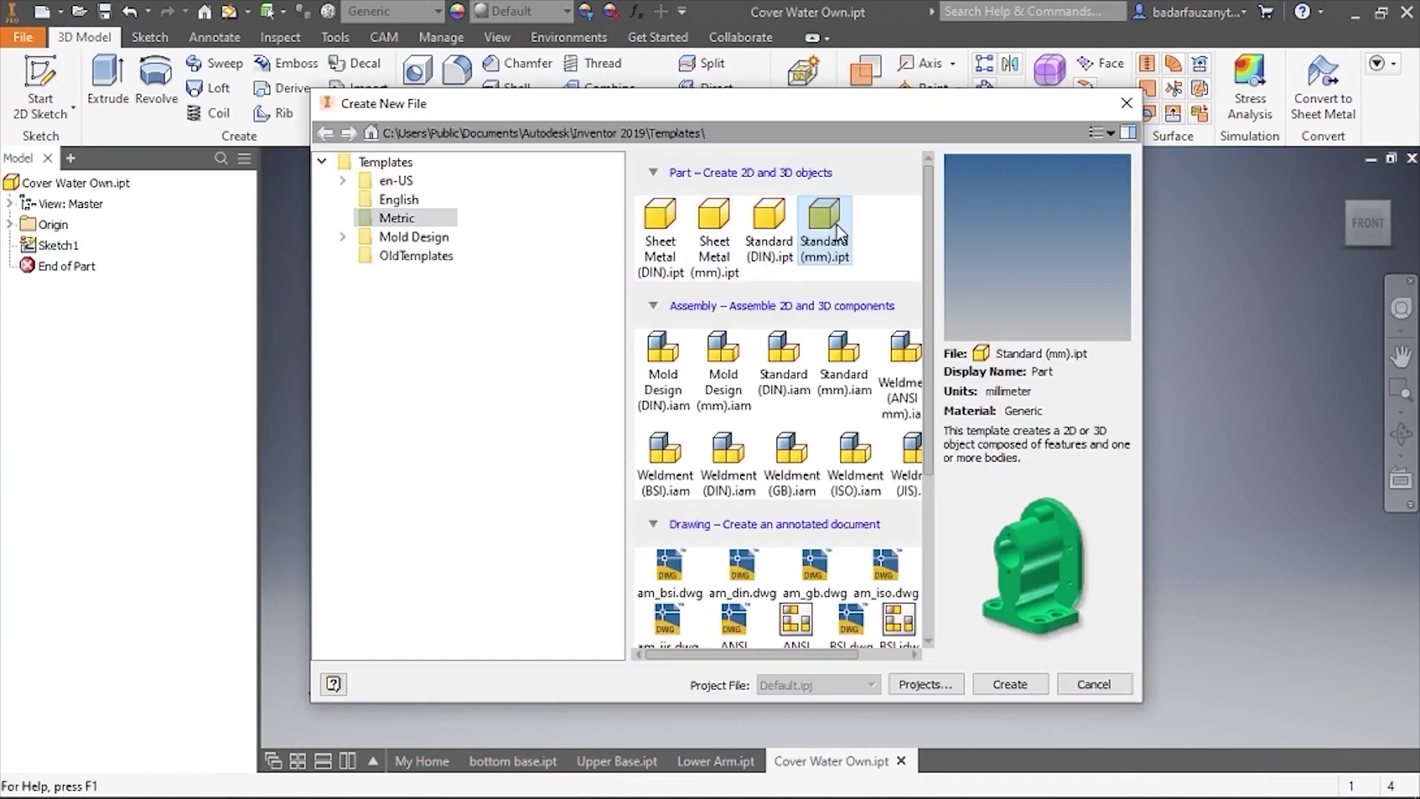
{"action": "left_click", "coordinate": [1010, 683]}
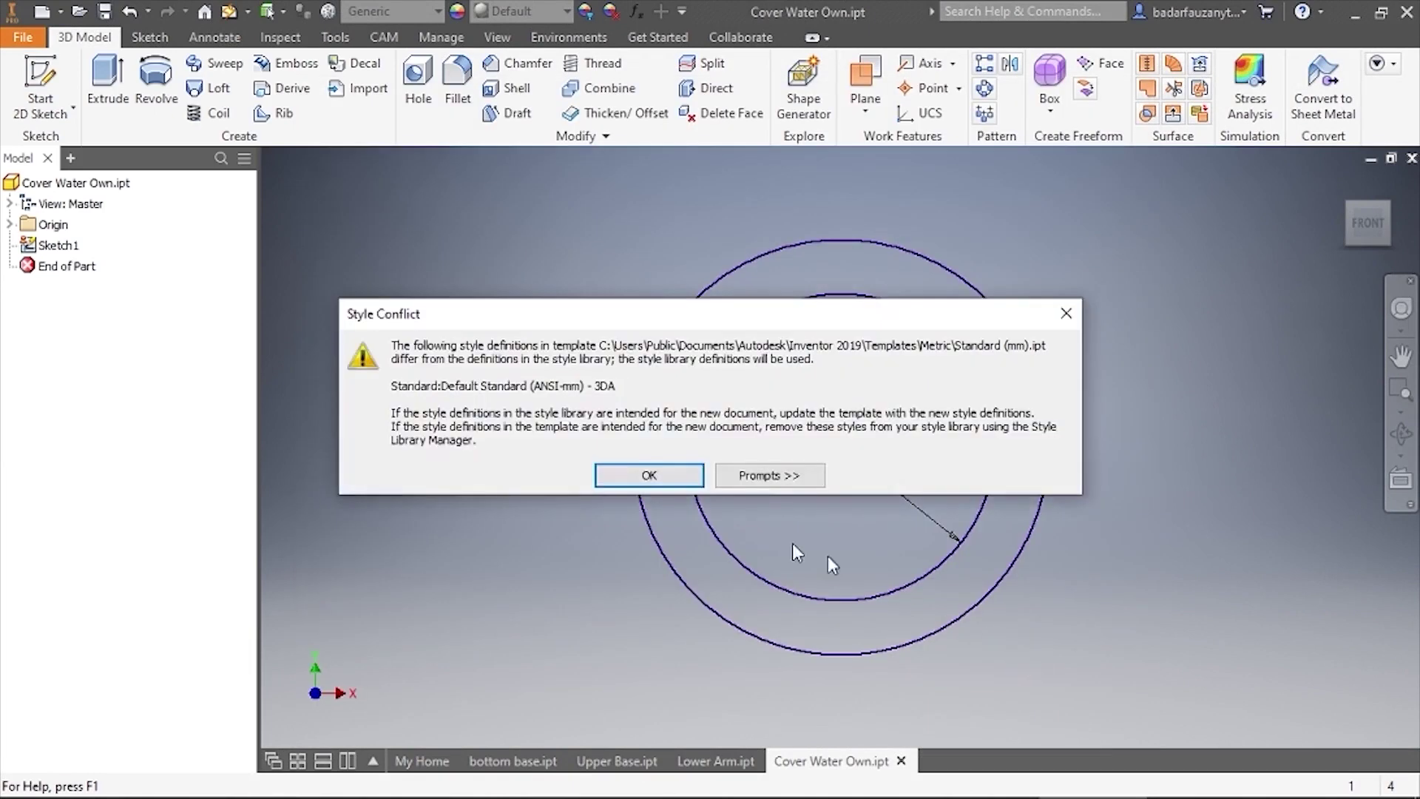
{"action": "left_click", "coordinate": [644, 475]}
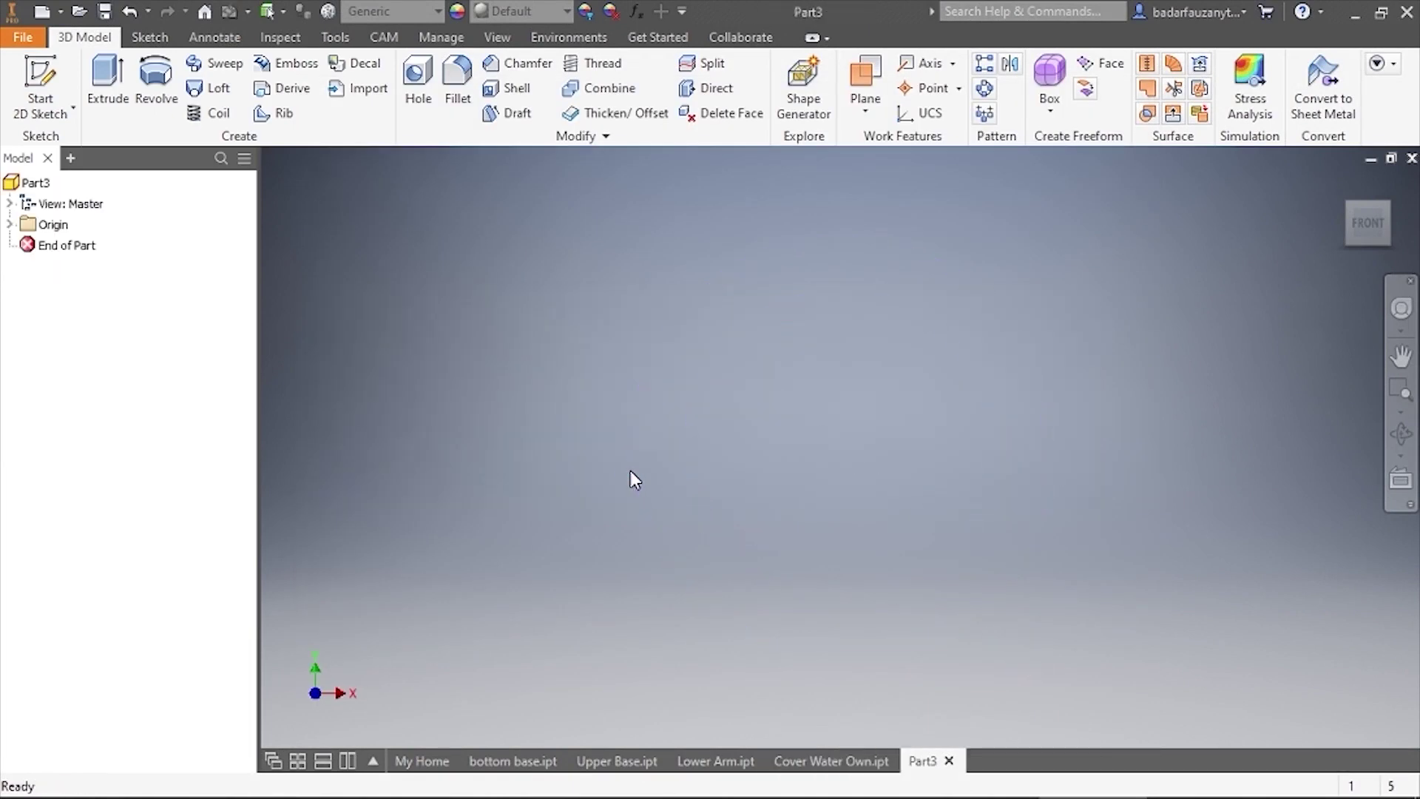
Save the new empty part in the same folder under the file name Center Support
{"action": "left_click", "coordinate": [111, 13]}
{"action": "type", "text": "Center Support"}
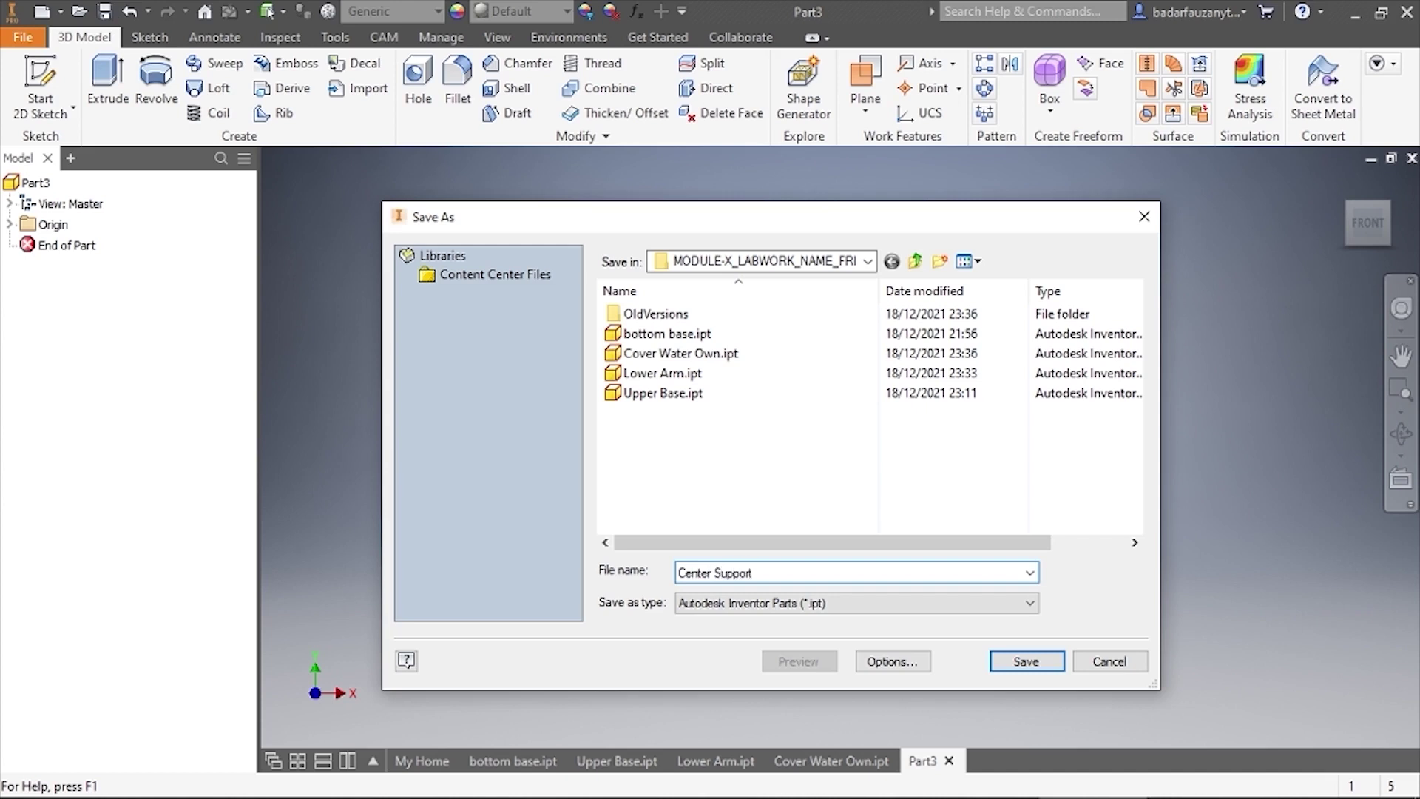
{"action": "key", "text": "Return"}
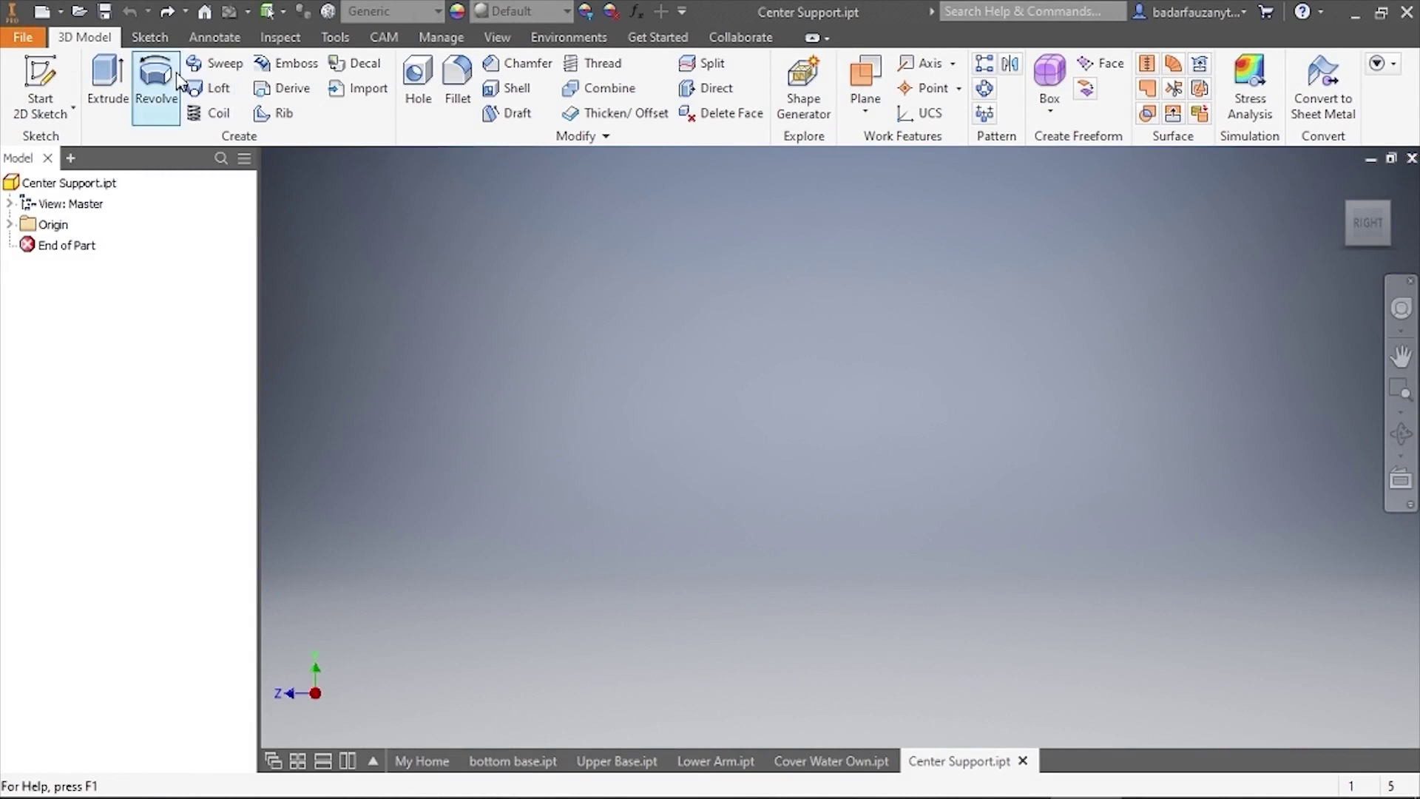
Start a 2D sketch on the YZ plane of the Center Support part
{"action": "left_click", "coordinate": [159, 37]}
{"action": "left_click", "coordinate": [41, 74]}
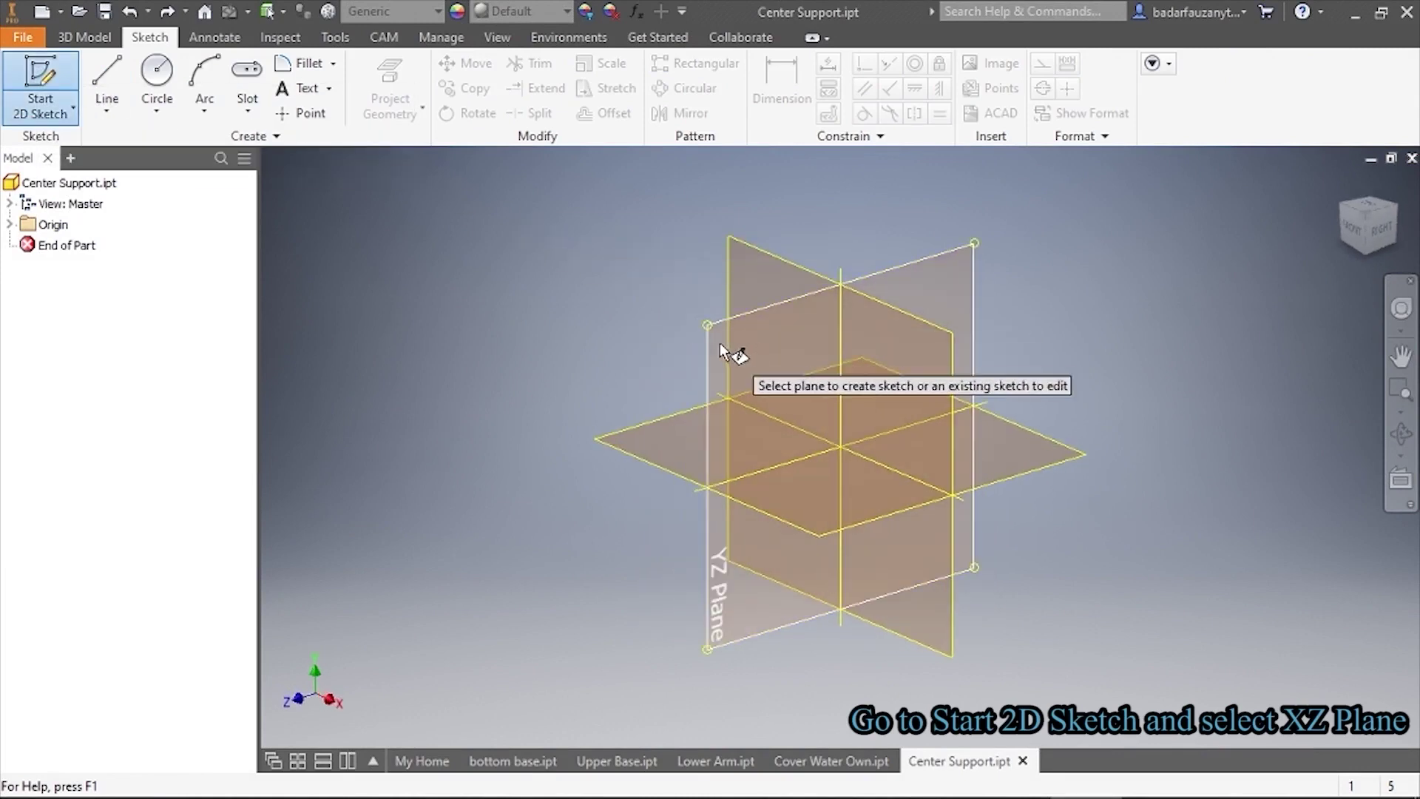
{"action": "left_click", "coordinate": [730, 341]}
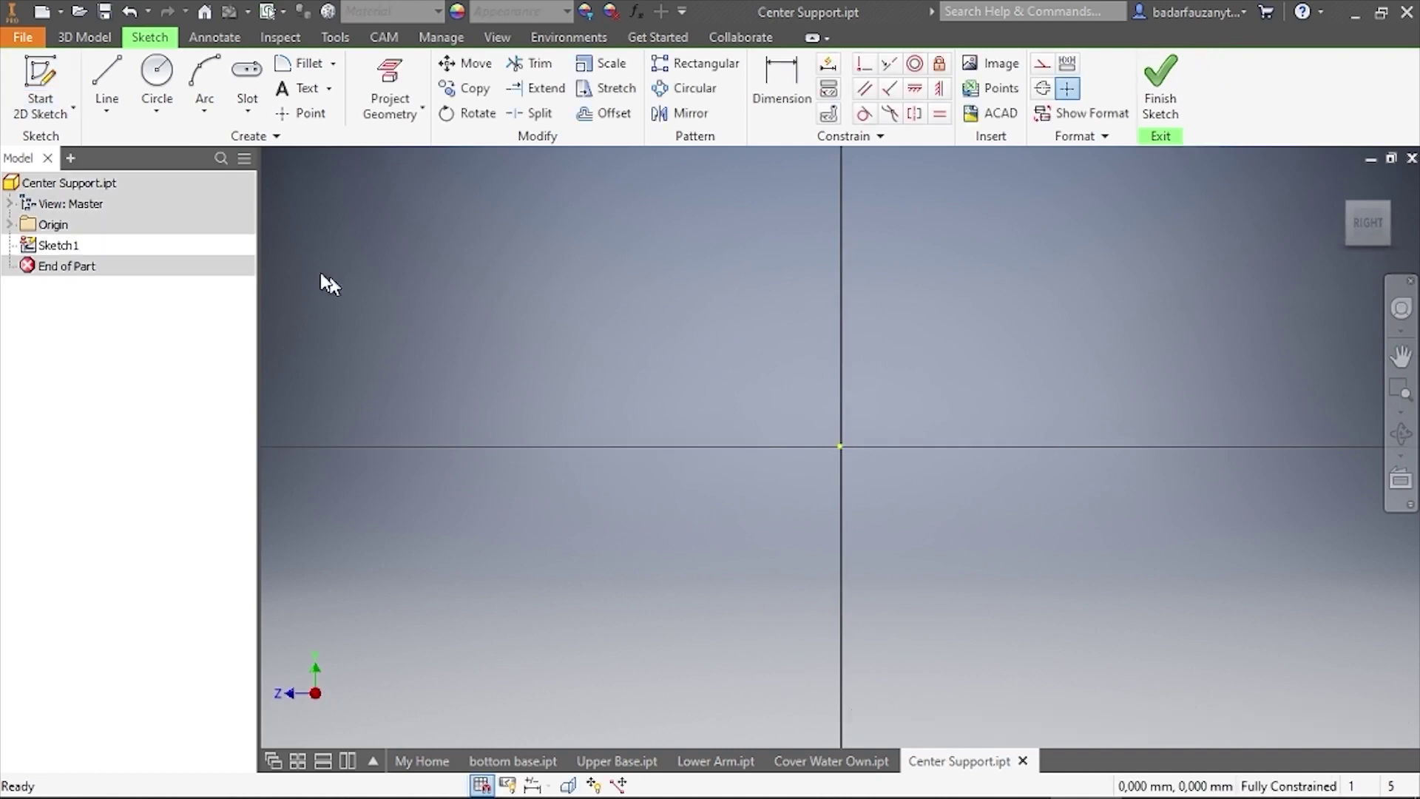
Draw a 165 mm horizontal line starting at the origin and running to the right
{"action": "left_click", "coordinate": [108, 111]}
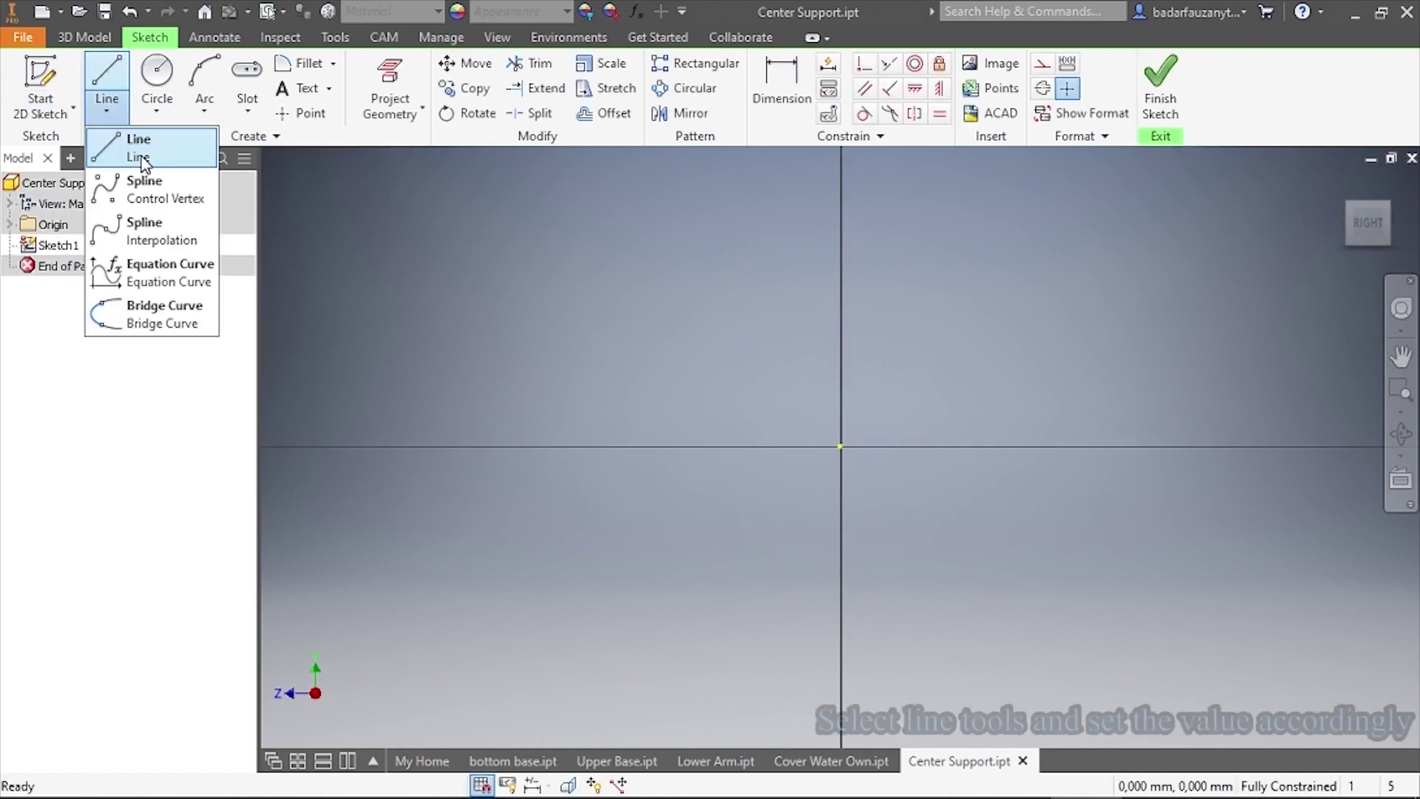
{"action": "left_click", "coordinate": [140, 156]}
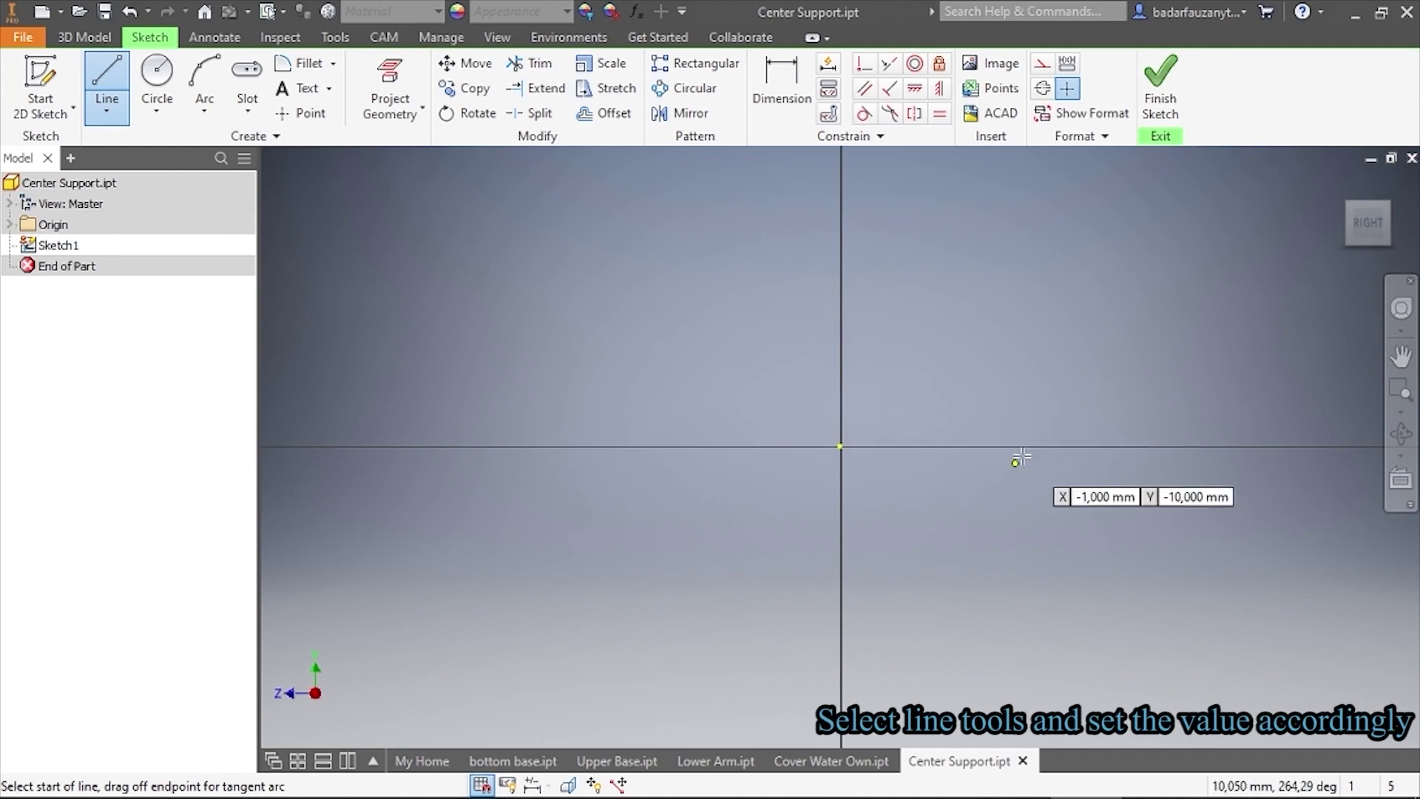
{"action": "middle_click_drag", "start_coordinate": [1017, 466], "coordinate": [760, 474]}
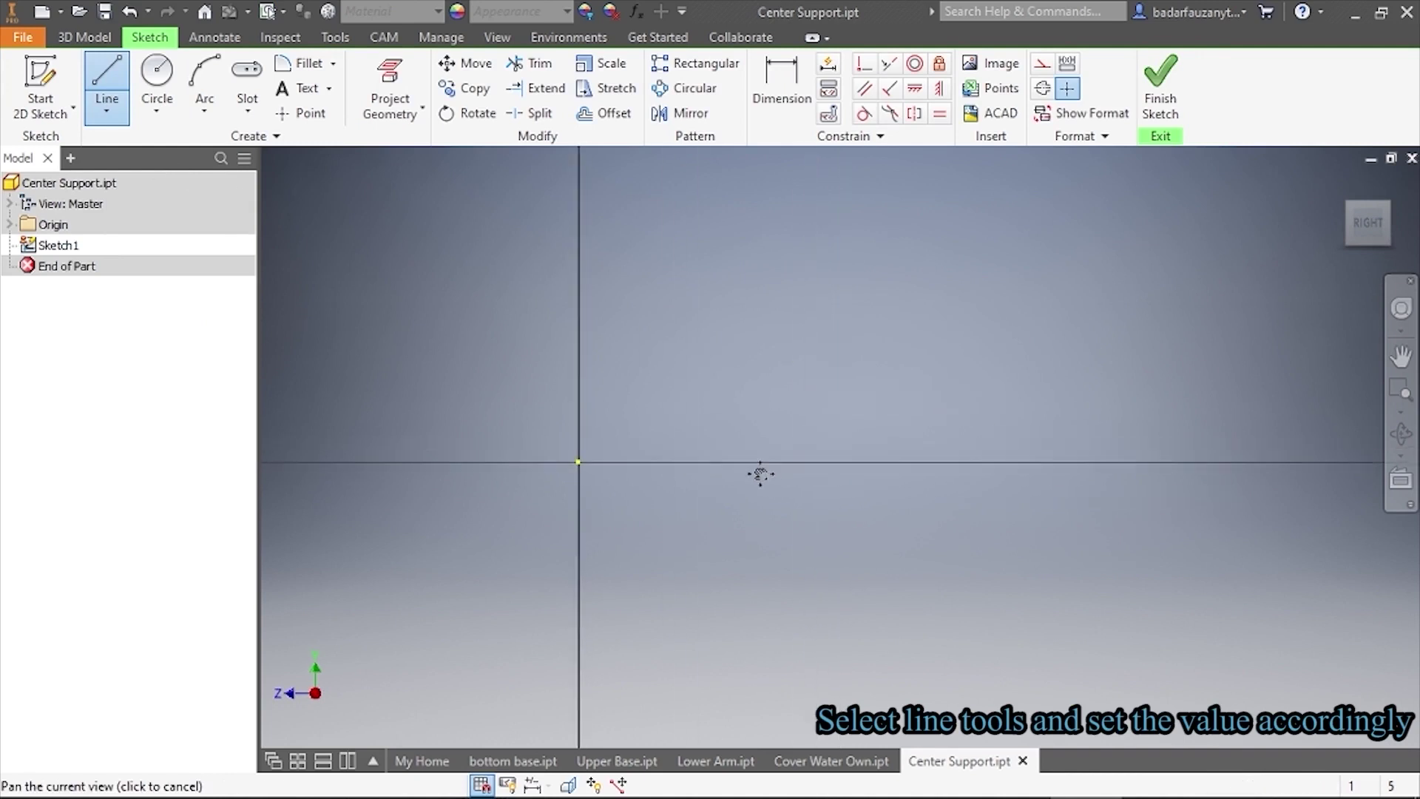
{"action": "left_click", "coordinate": [577, 462]}
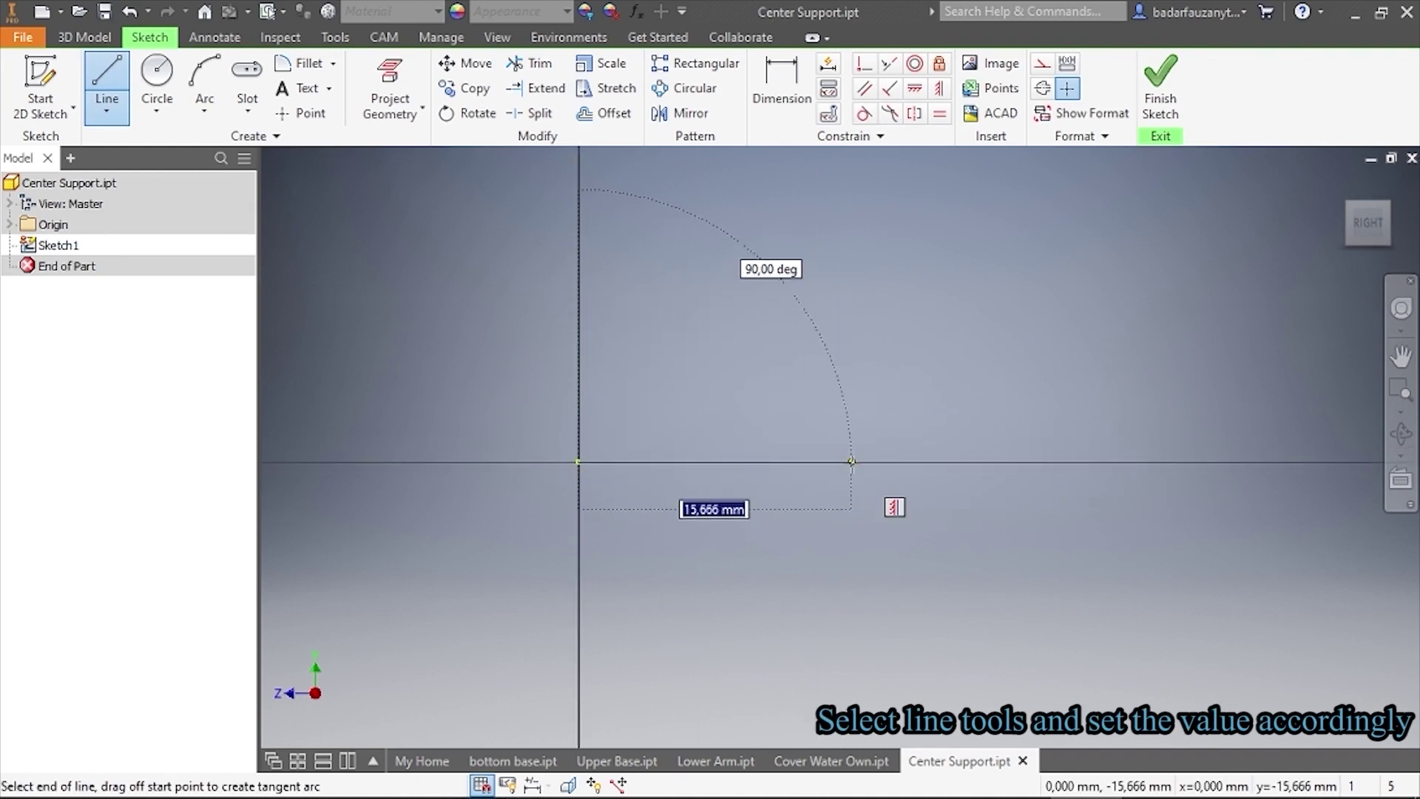
{"action": "type", "text": "165"}
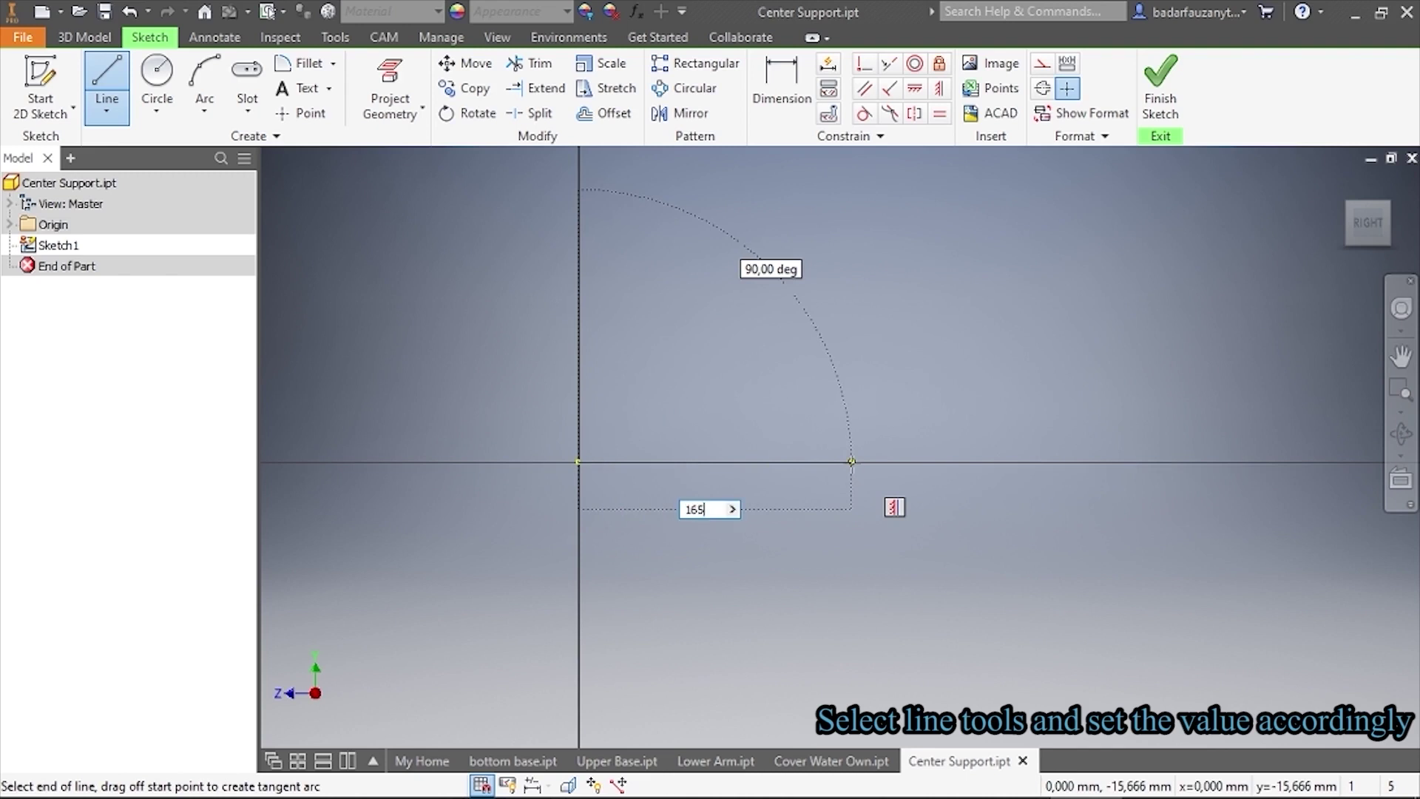
{"action": "key", "text": "Return"}
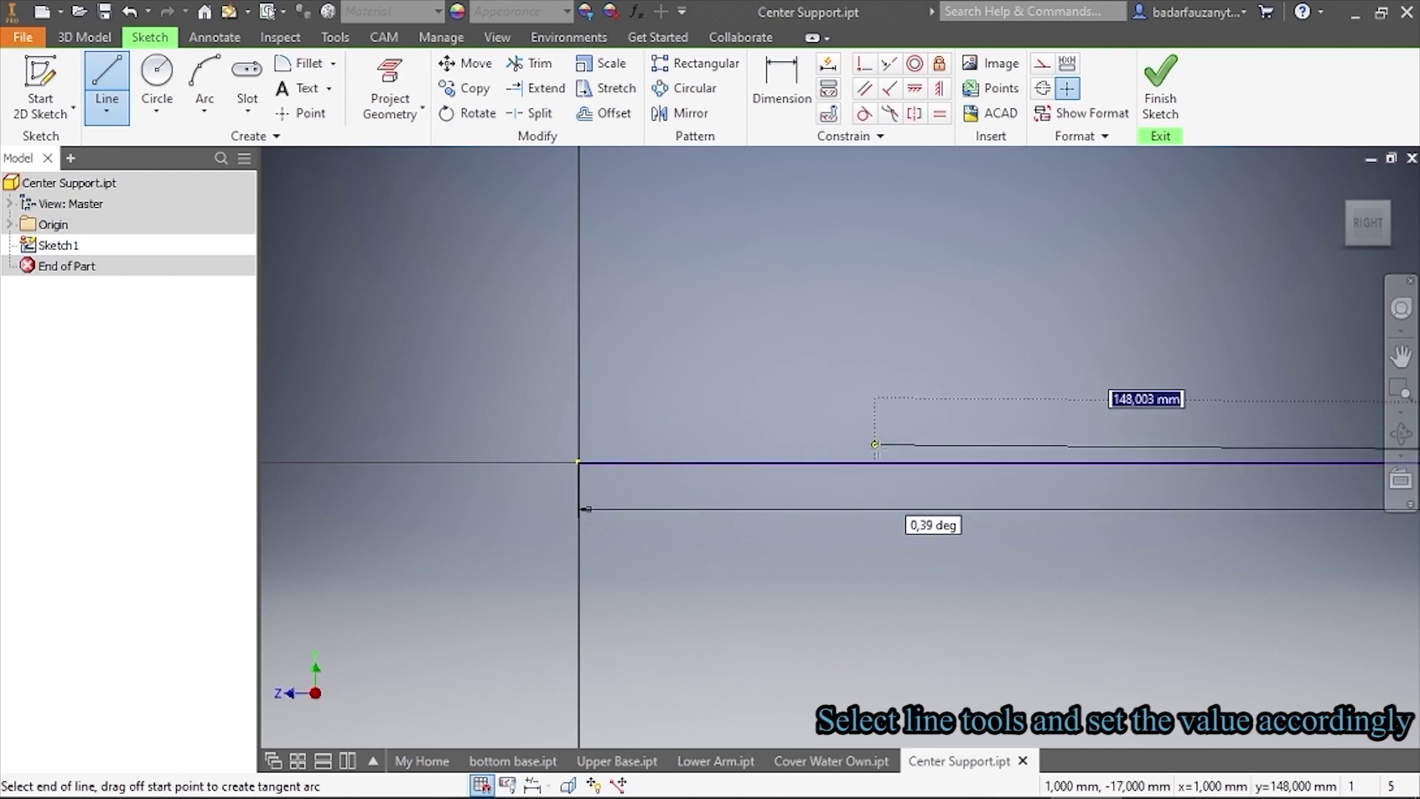
{"action": "right_click", "coordinate": [875, 445]}
{"action": "left_click", "coordinate": [961, 447]}
Move the 165 mm dimension farther below the baseline
{"action": "scroll", "coordinate": [1042, 459], "scroll_direction": "up", "scroll_amount": 3}
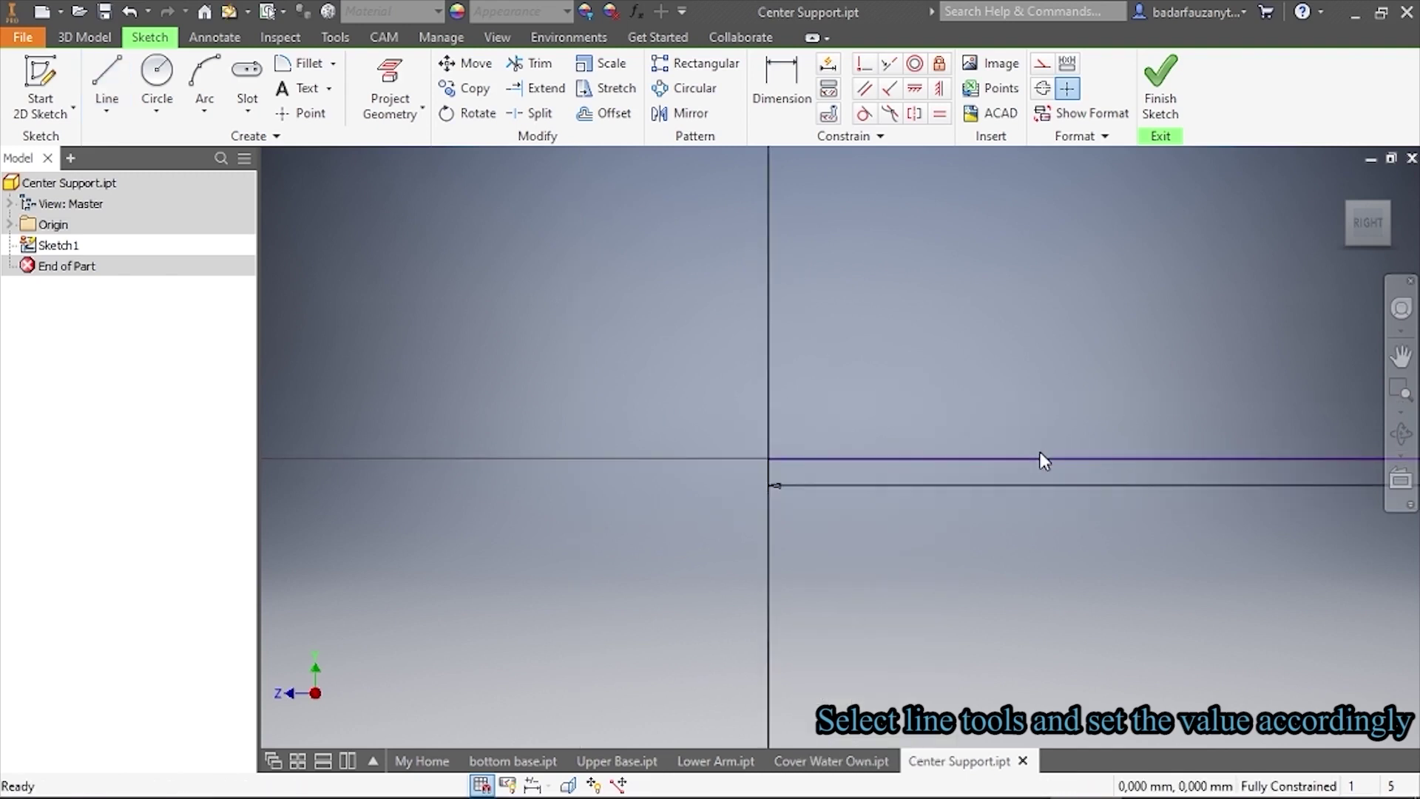
{"action": "middle_click_drag", "start_coordinate": [1043, 459], "coordinate": [633, 448]}
{"action": "scroll", "coordinate": [685, 441], "scroll_direction": "up", "scroll_amount": 2}
{"action": "mouse_move", "coordinate": [754, 428]}
{"action": "middle_mouse_down"}
{"action": "mouse_move", "coordinate": [539, 384]}
{"action": "mouse_move", "coordinate": [578, 401]}
{"action": "mouse_move", "coordinate": [574, 475]}
{"action": "mouse_move", "coordinate": [606, 468]}
{"action": "mouse_move", "coordinate": [647, 503]}
{"action": "middle_mouse_up"}
{"action": "scroll", "coordinate": [578, 402], "scroll_direction": "up", "scroll_amount": 2}
{"action": "scroll", "coordinate": [596, 467], "scroll_direction": "down", "scroll_amount": 1}
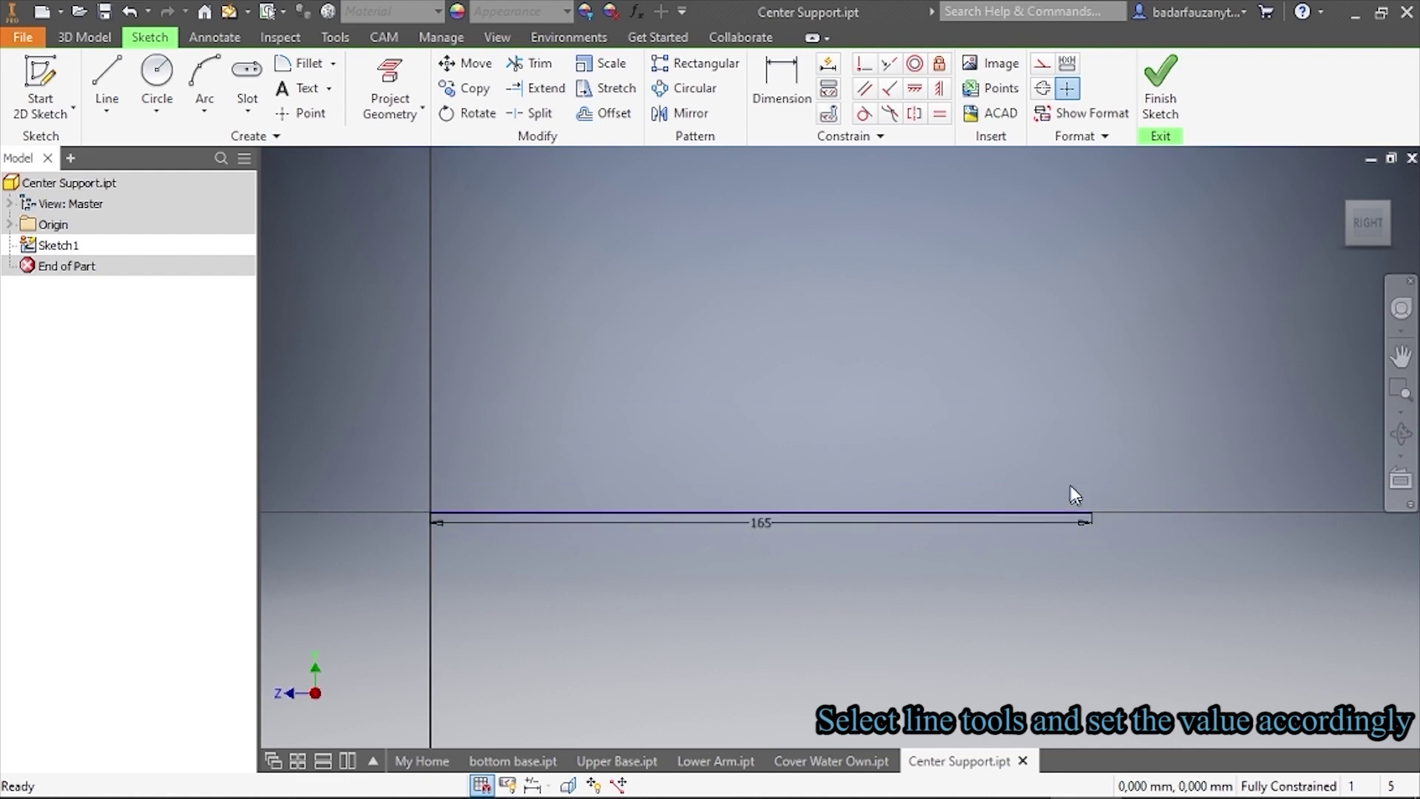
{"action": "mouse_move", "coordinate": [755, 520]}
{"action": "left_mouse_down"}
{"action": "mouse_move", "coordinate": [781, 556]}
{"action": "mouse_move", "coordinate": [757, 547]}
{"action": "left_mouse_up"}
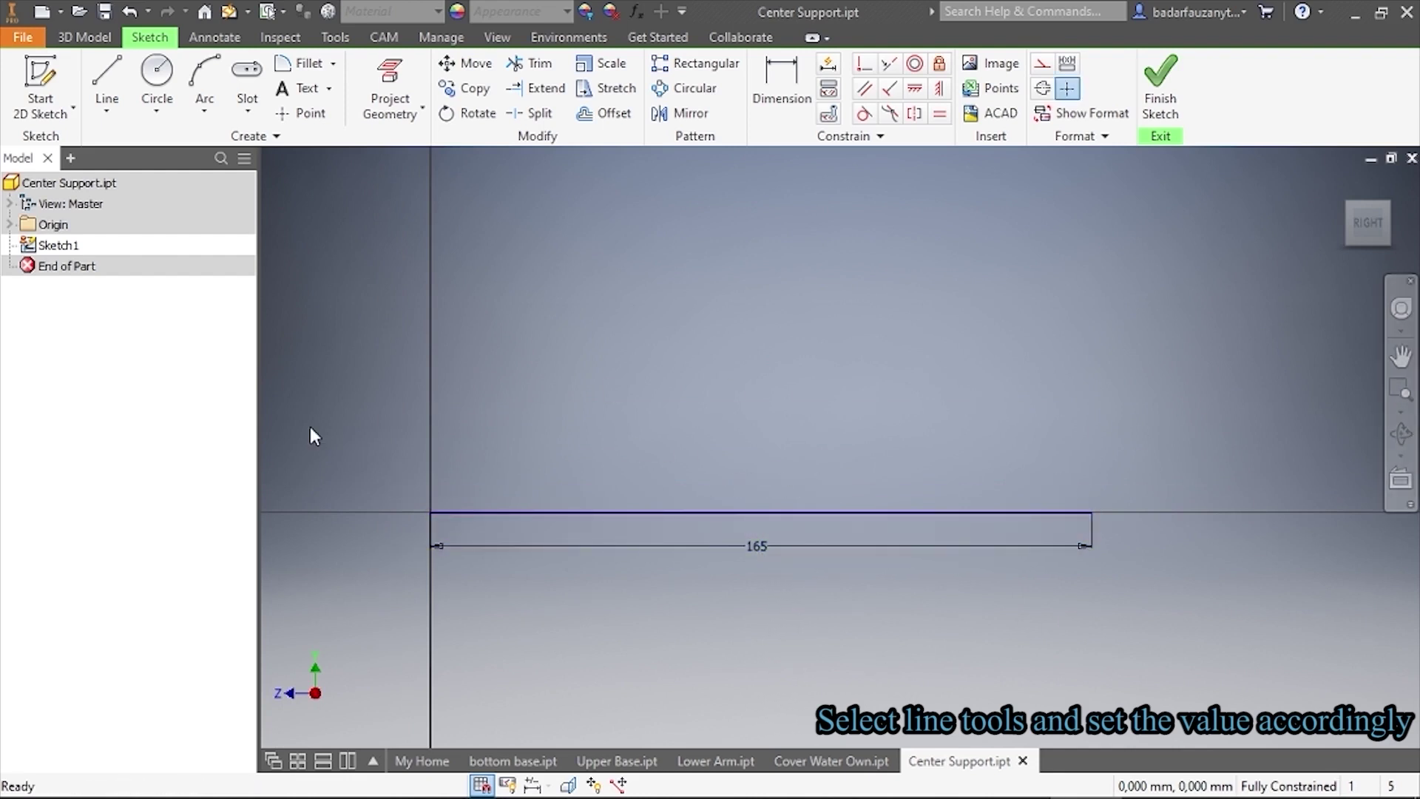
From the baseline's right end, draw an 11 mm line straight up, followed by a 42 mm horizontal line back toward the left
{"action": "key", "text": "l"}
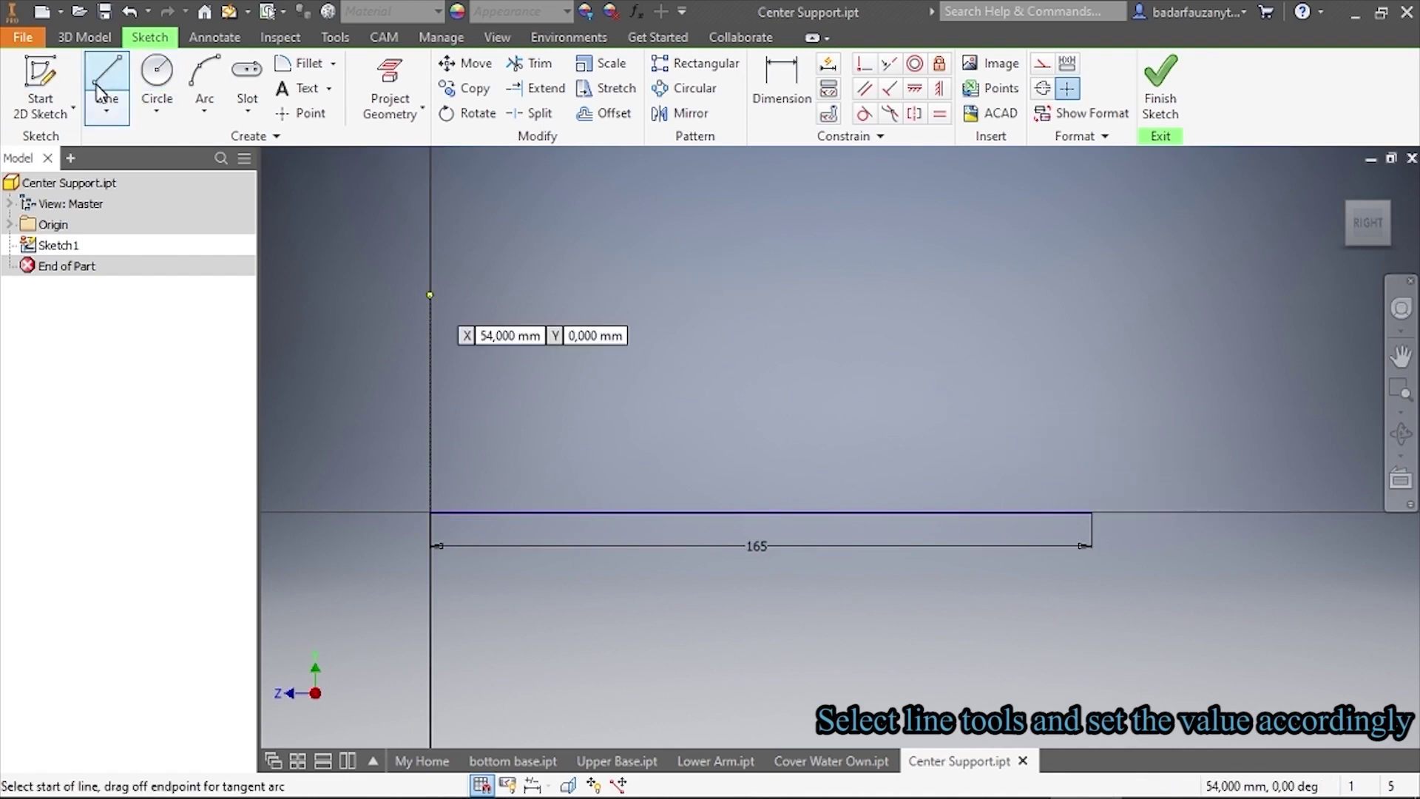
{"action": "left_click", "coordinate": [116, 108]}
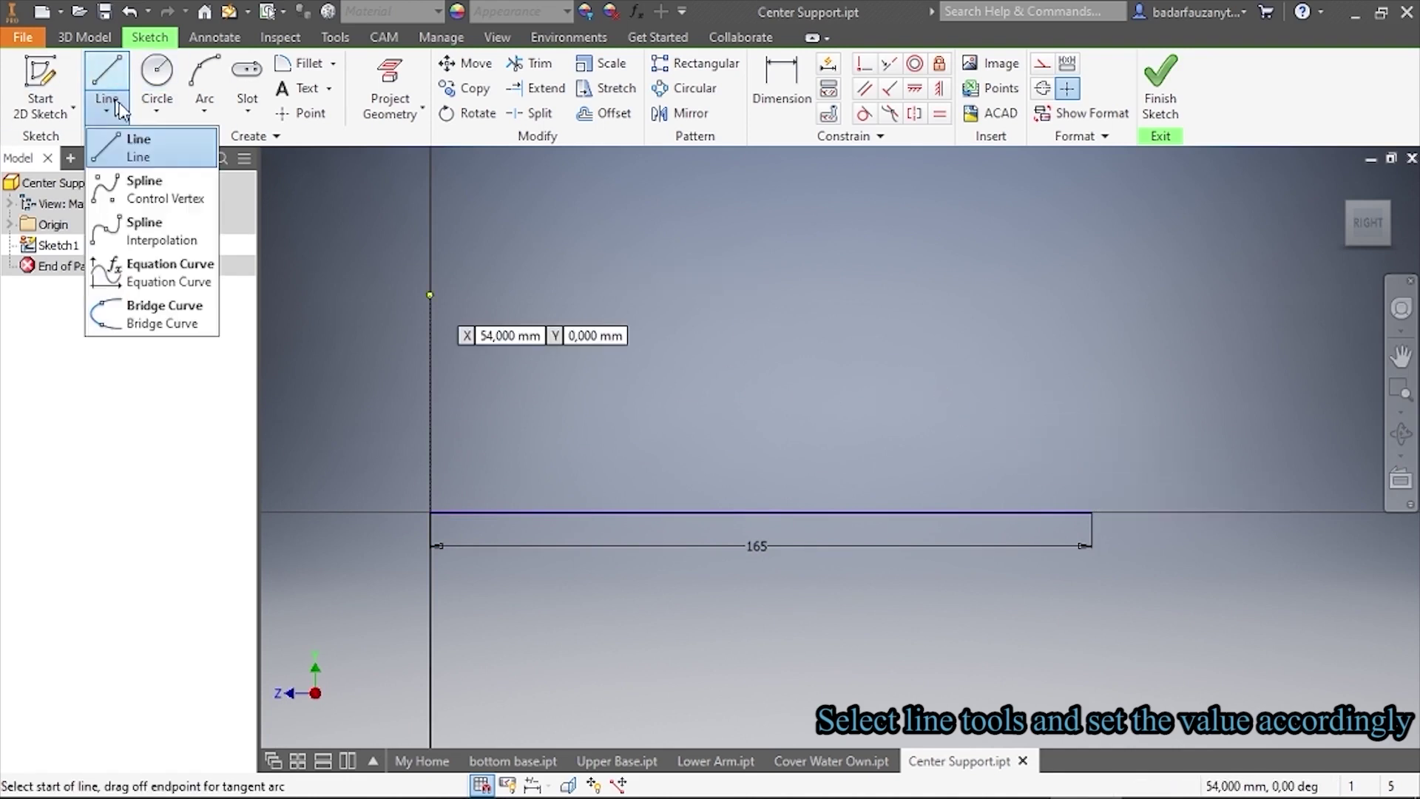
{"action": "left_click", "coordinate": [147, 153]}
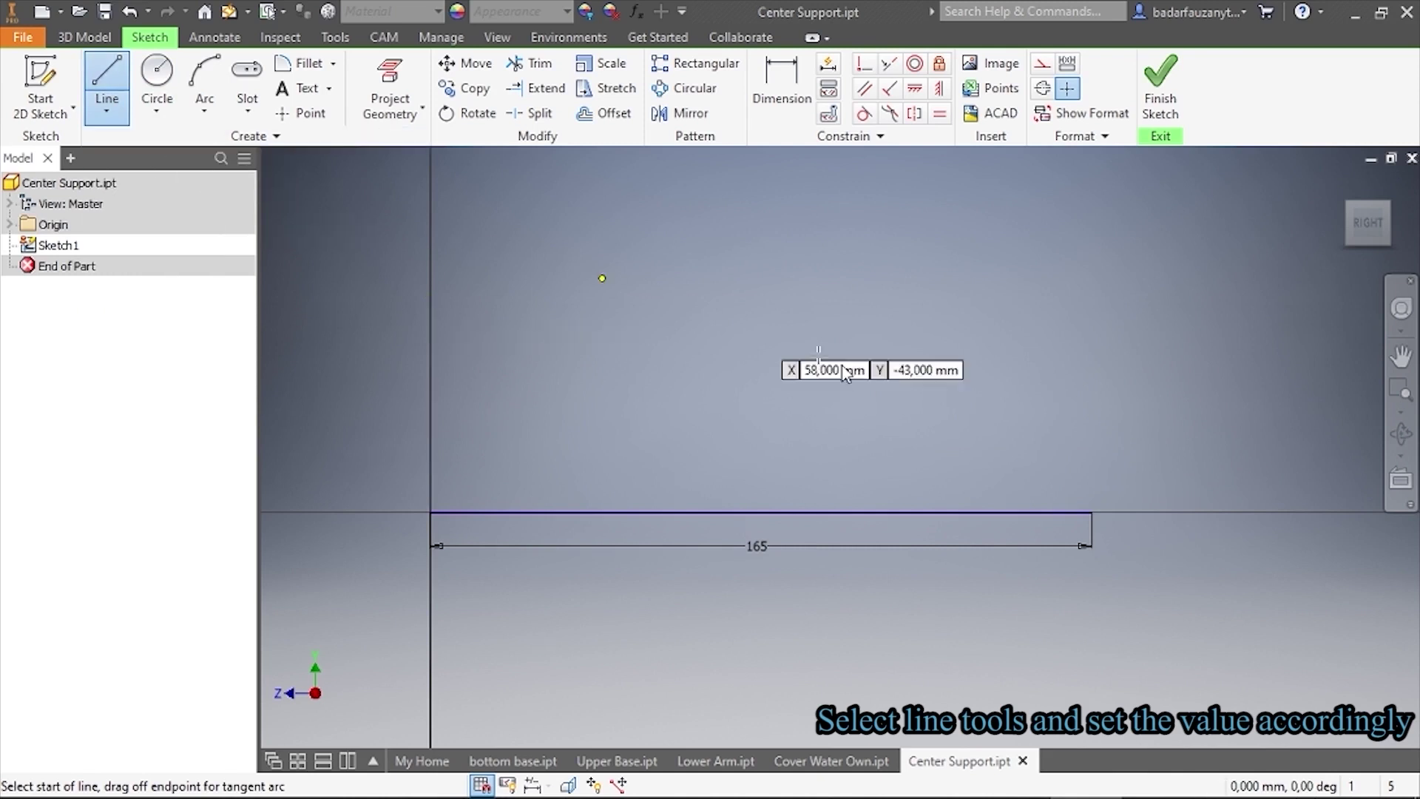
{"action": "left_click", "coordinate": [1092, 509]}
{"action": "type", "text": "11"}
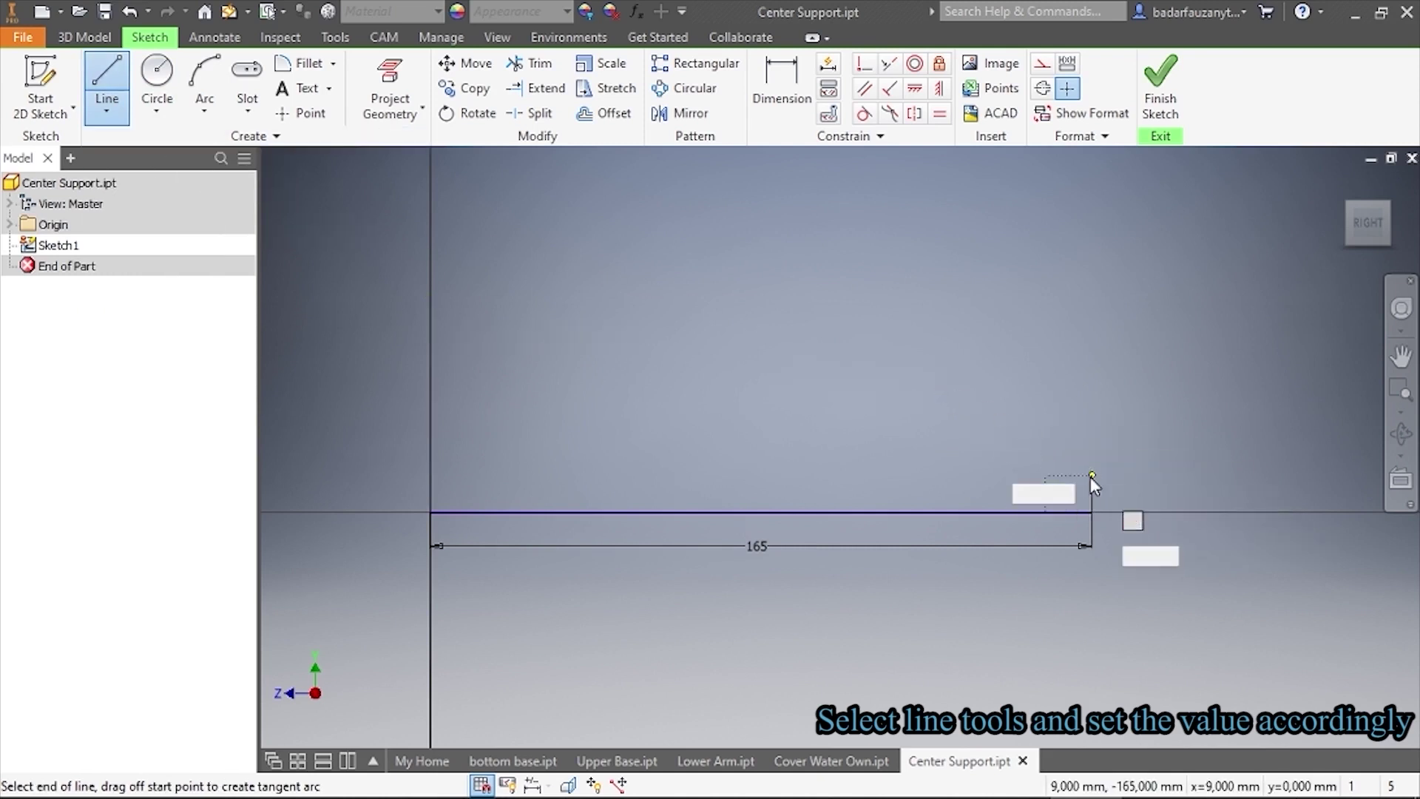
{"action": "key", "text": "Return"}
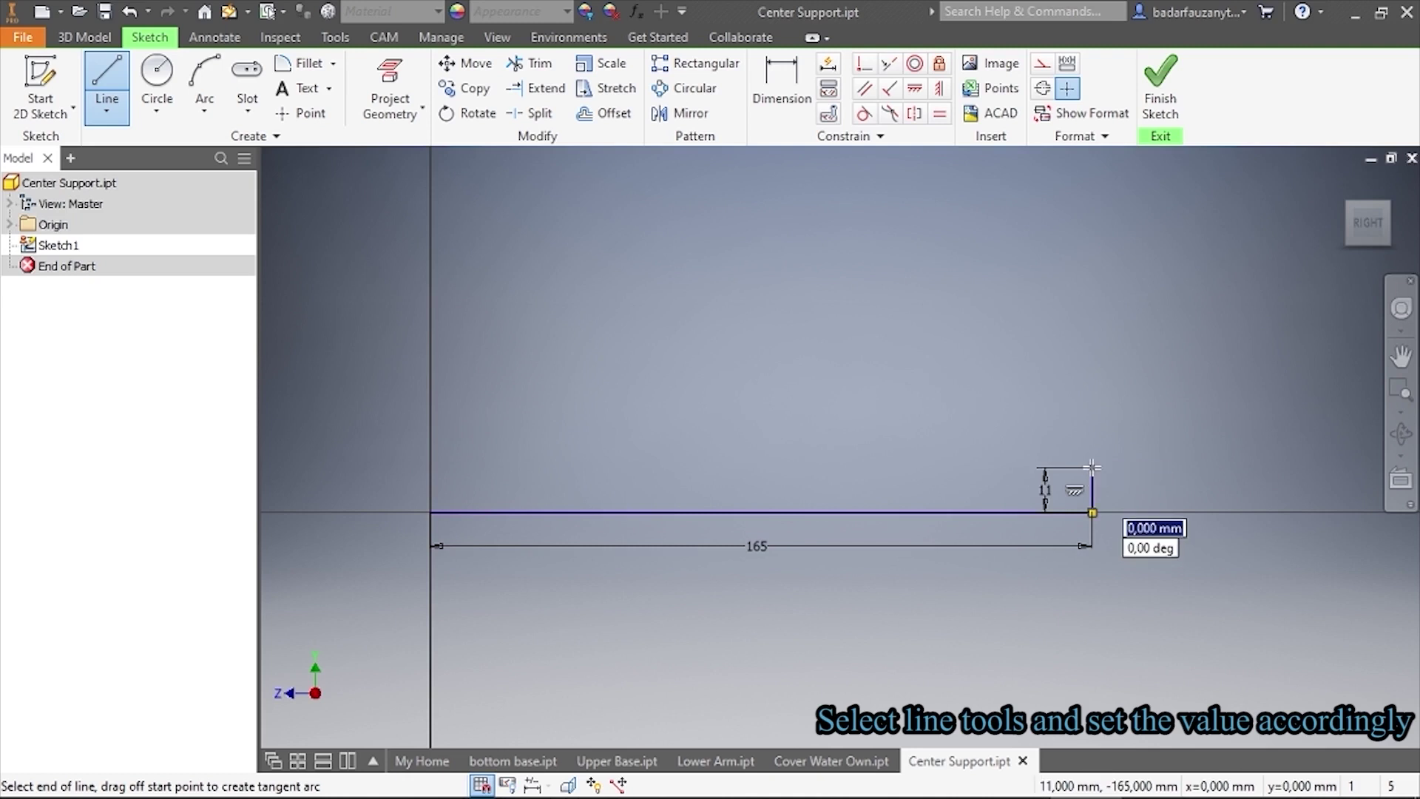
{"action": "left_click", "coordinate": [1092, 469]}
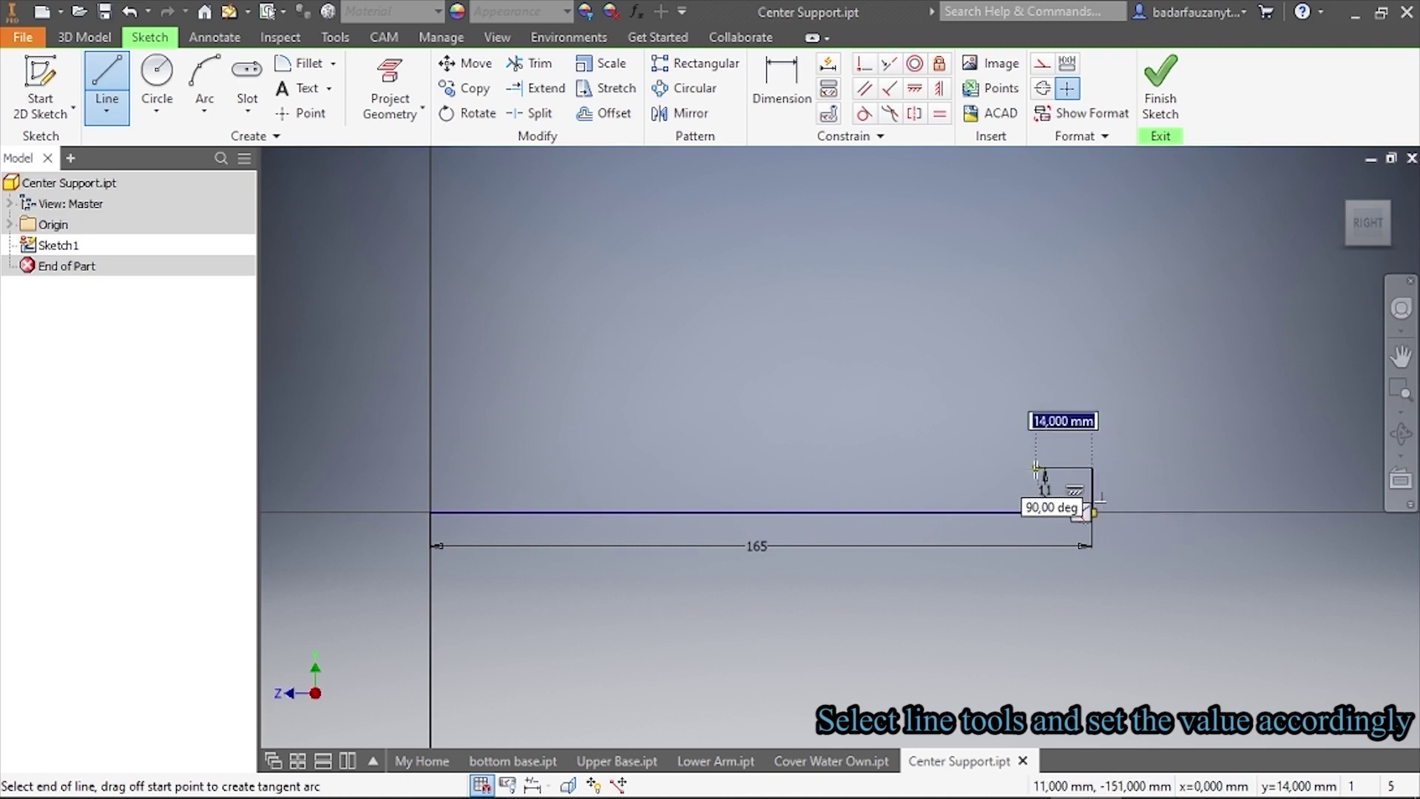
{"action": "type", "text": "42"}
{"action": "key", "text": "Return"}
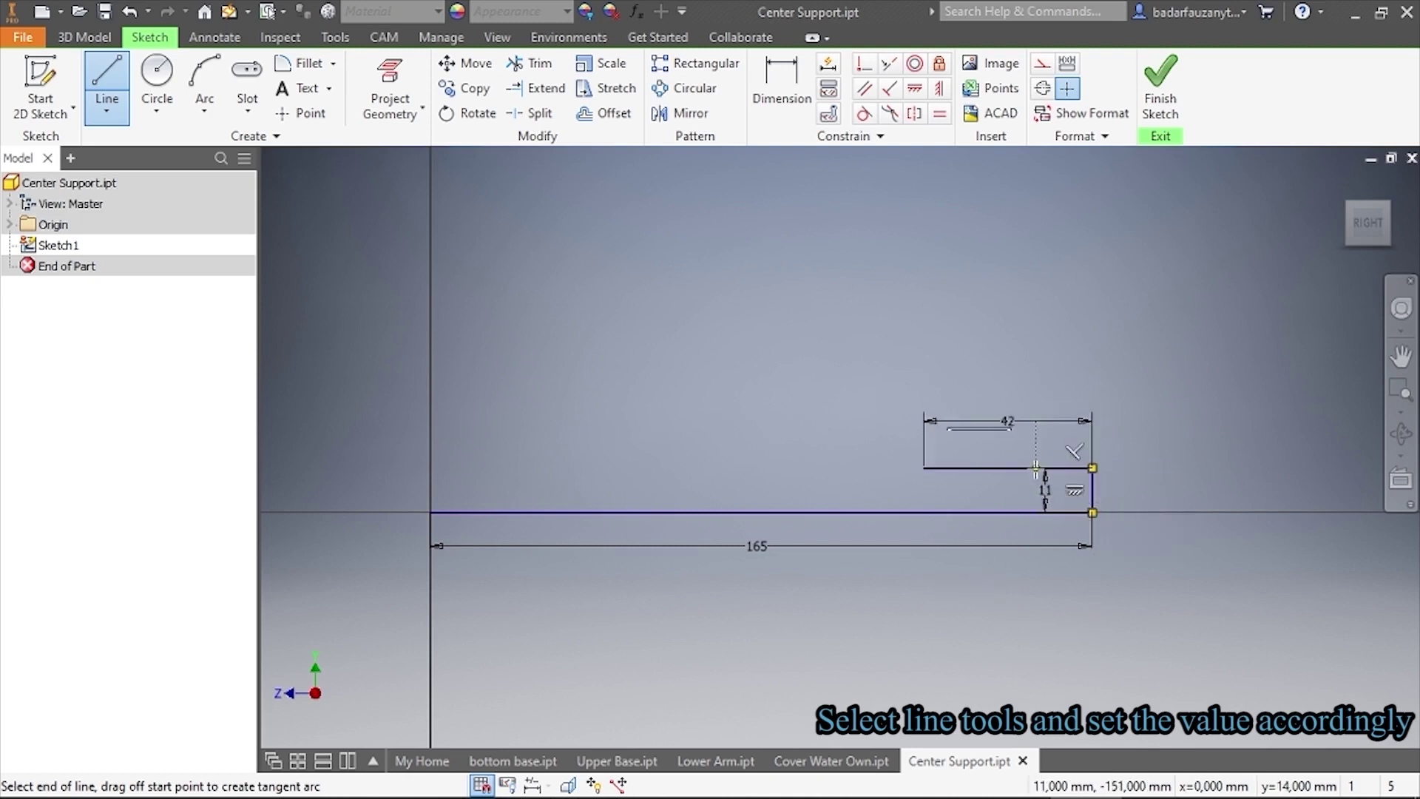
Add a sloped line about 8 mm across and 4 mm down from the 42 mm line's left end, and place the 11 mm dimension outside the profile
{"action": "left_click", "coordinate": [890, 482]}
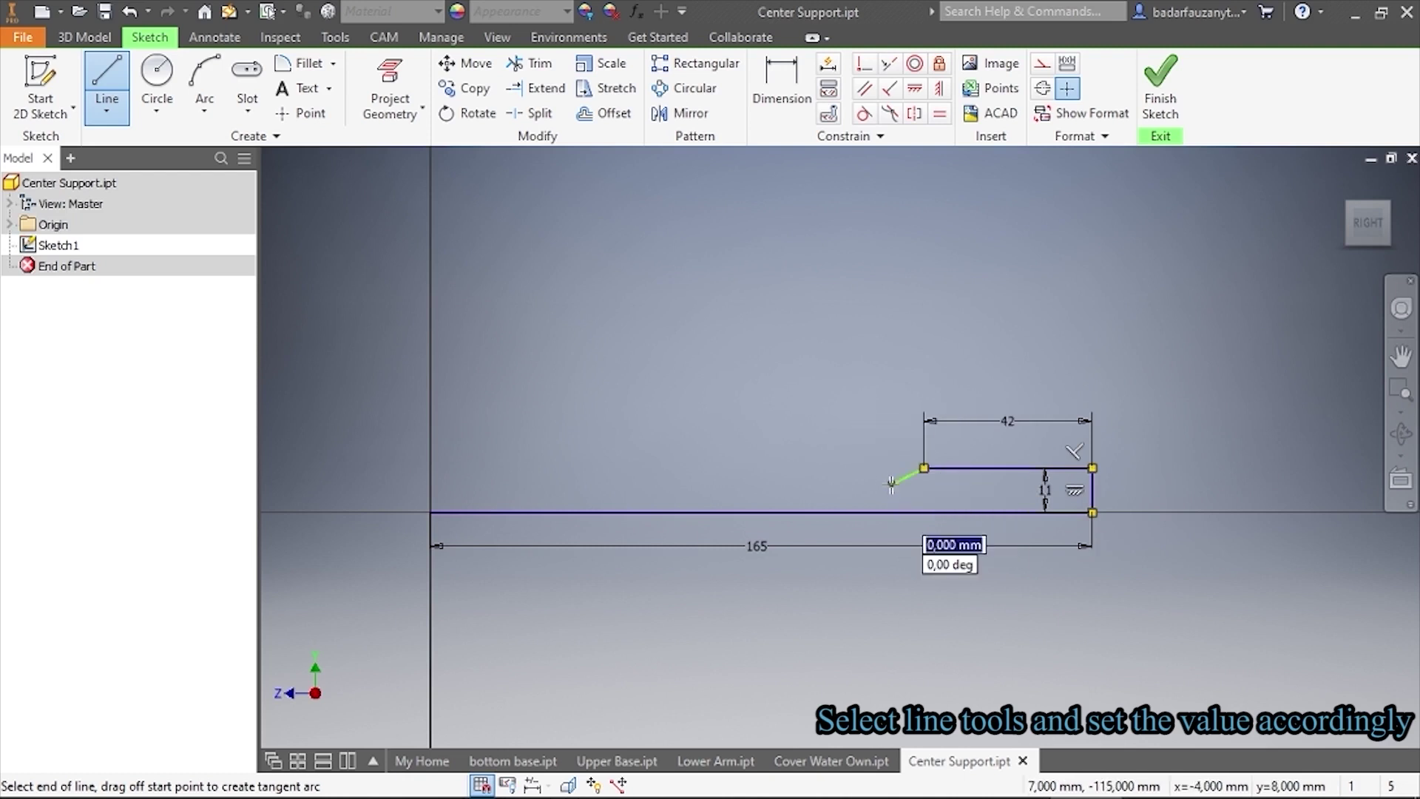
{"action": "key", "text": "Escape"}
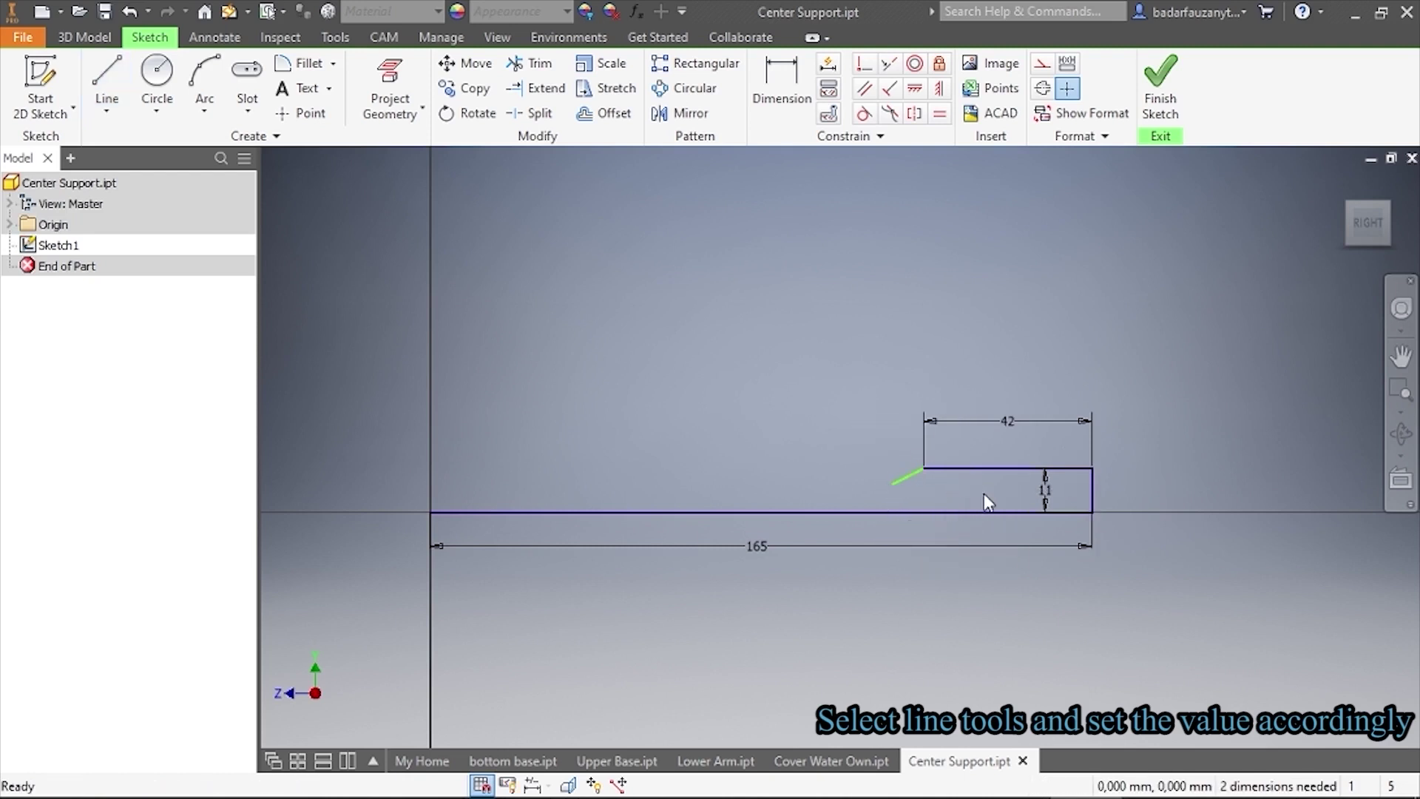
{"action": "left_click_drag", "start_coordinate": [1038, 489], "coordinate": [1126, 491]}
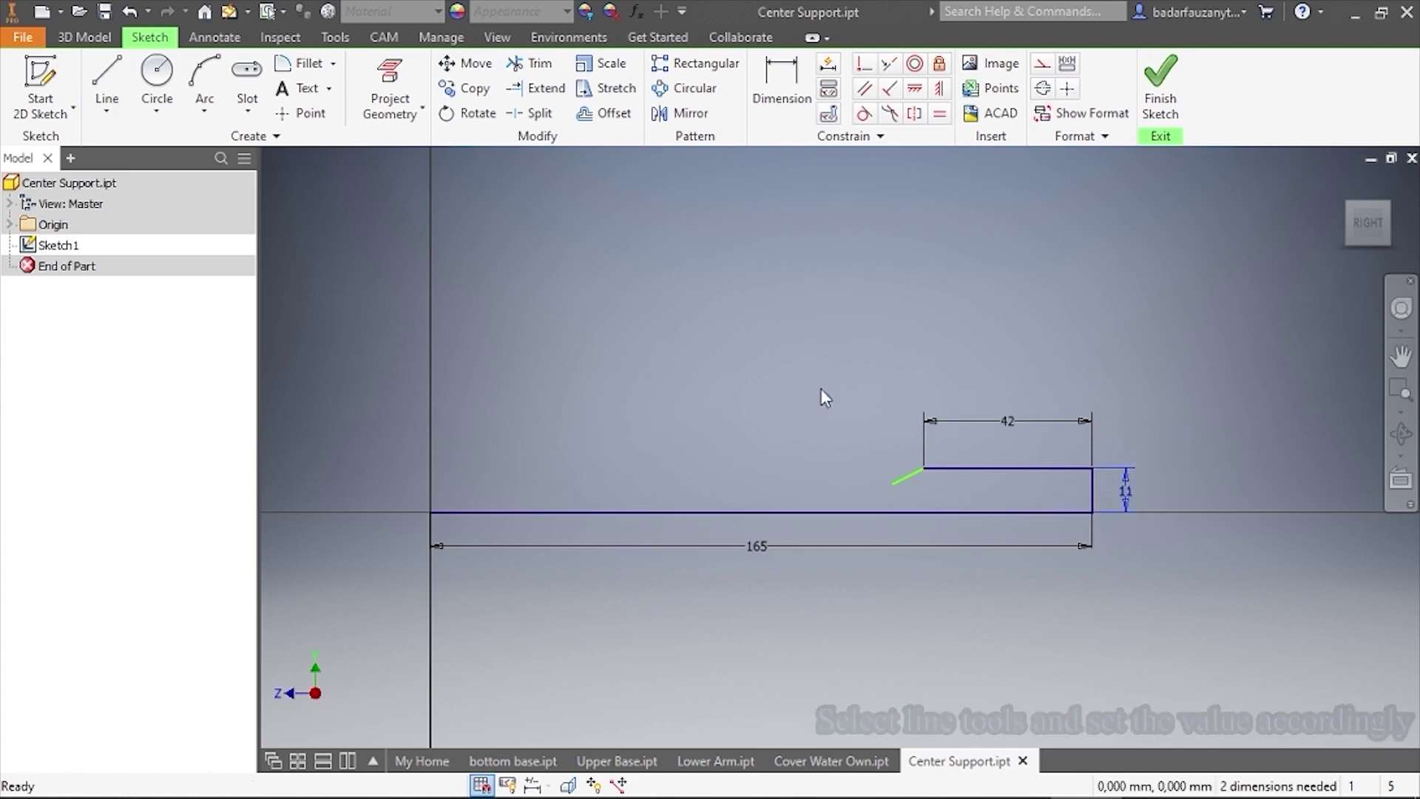
Dimension the vertical distance between the sloped line's endpoints and set it to 3 mm
{"action": "left_click", "coordinate": [781, 81]}
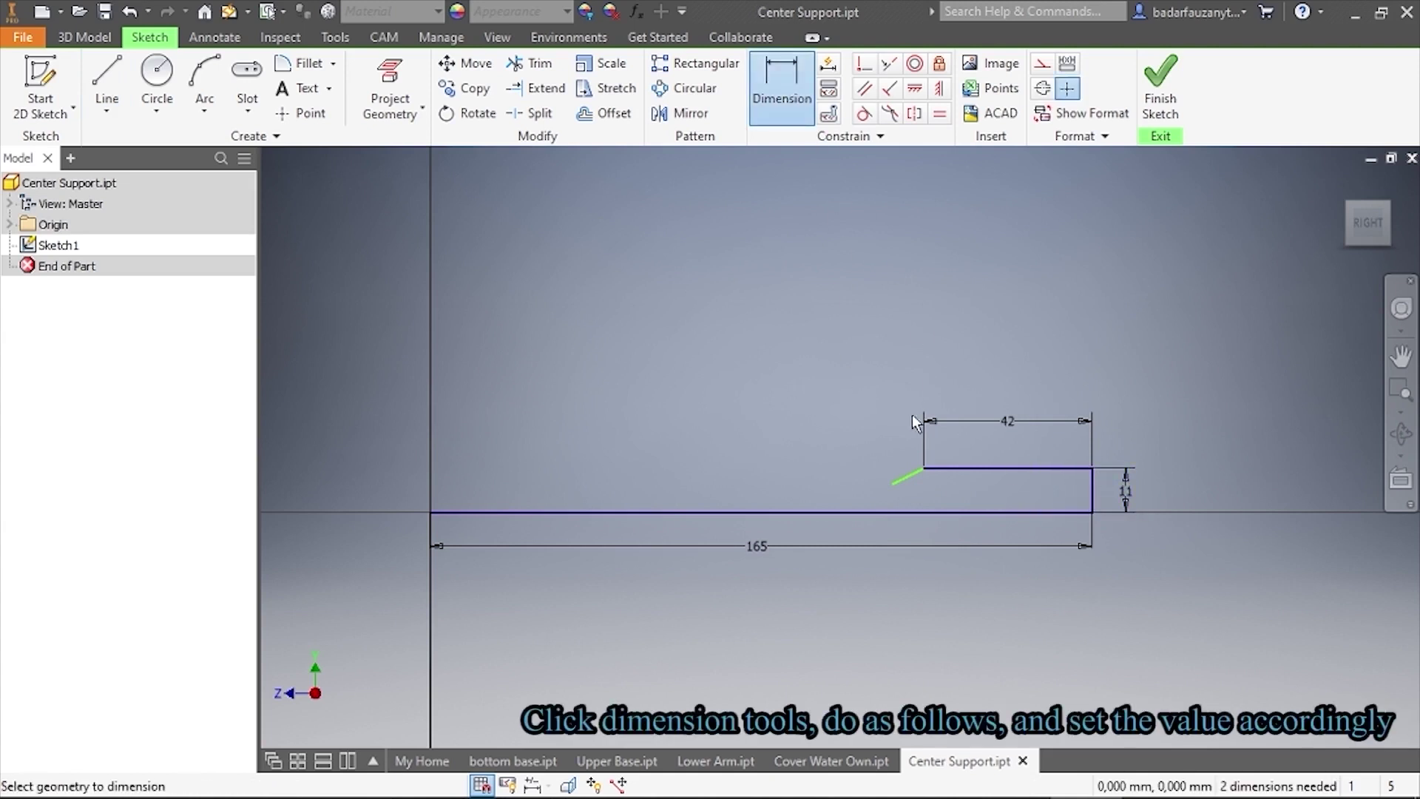
{"action": "scroll", "coordinate": [912, 414], "scroll_direction": "up", "scroll_amount": 3}
{"action": "scroll", "coordinate": [924, 459], "scroll_direction": "up", "scroll_amount": 3}
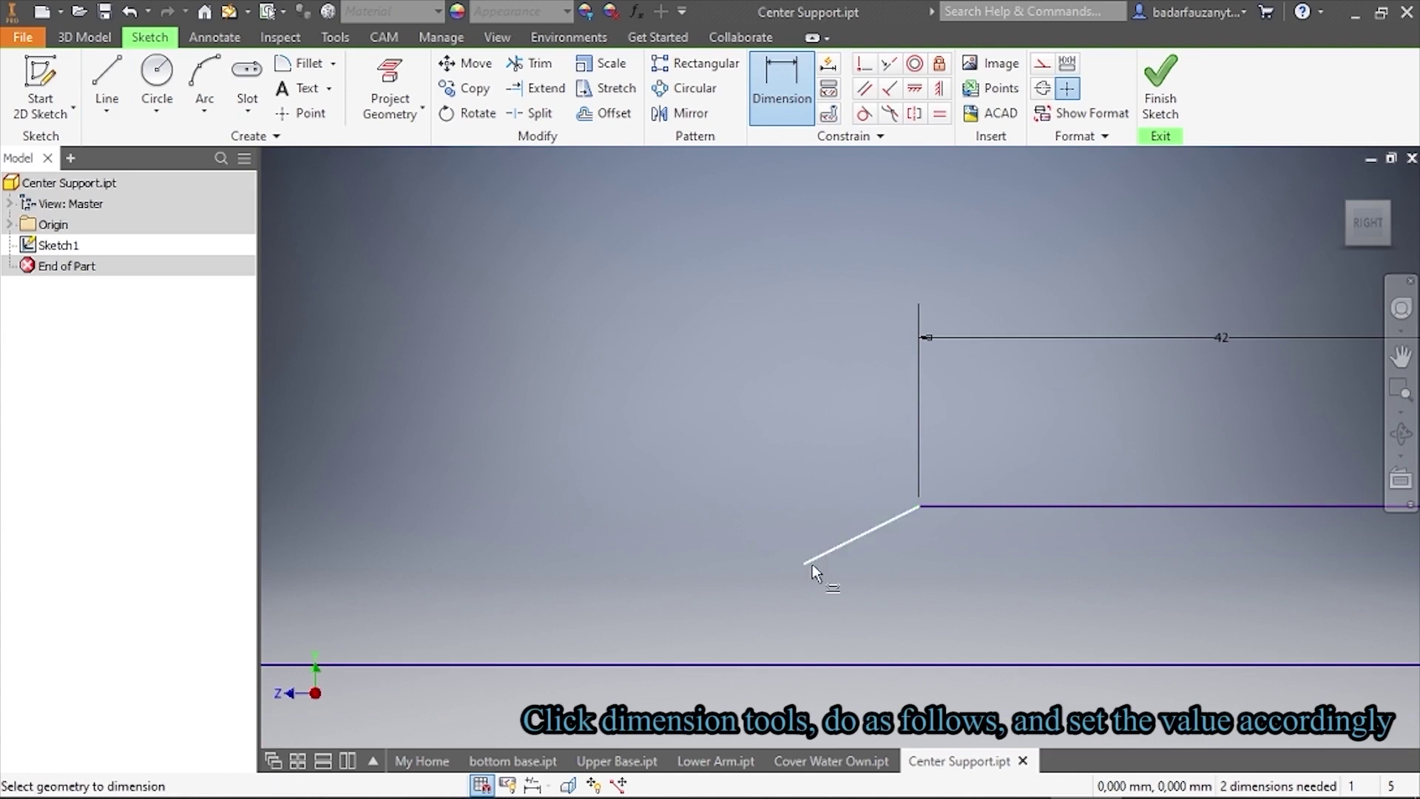
{"action": "left_click", "coordinate": [804, 563]}
{"action": "left_click", "coordinate": [918, 506]}
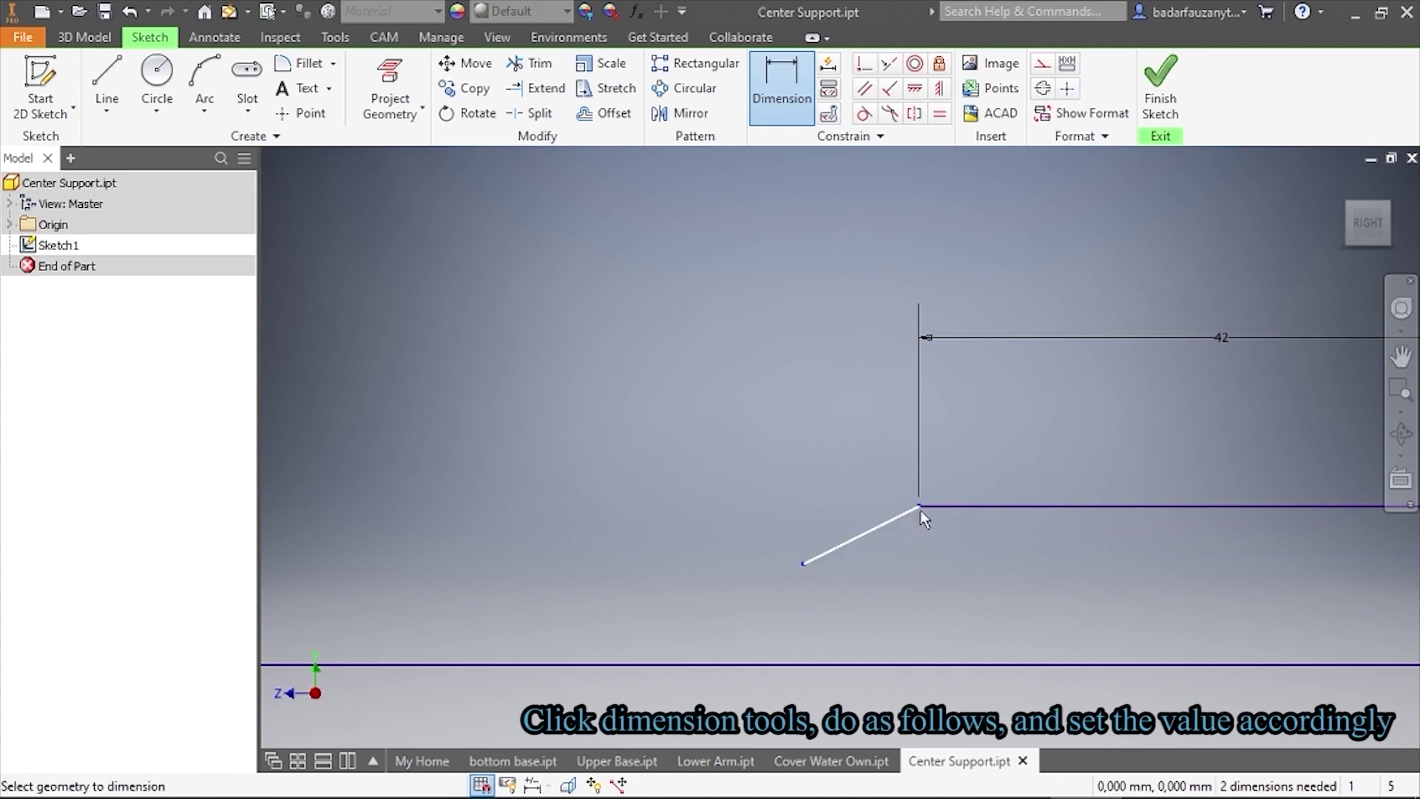
{"action": "left_click", "coordinate": [1074, 534]}
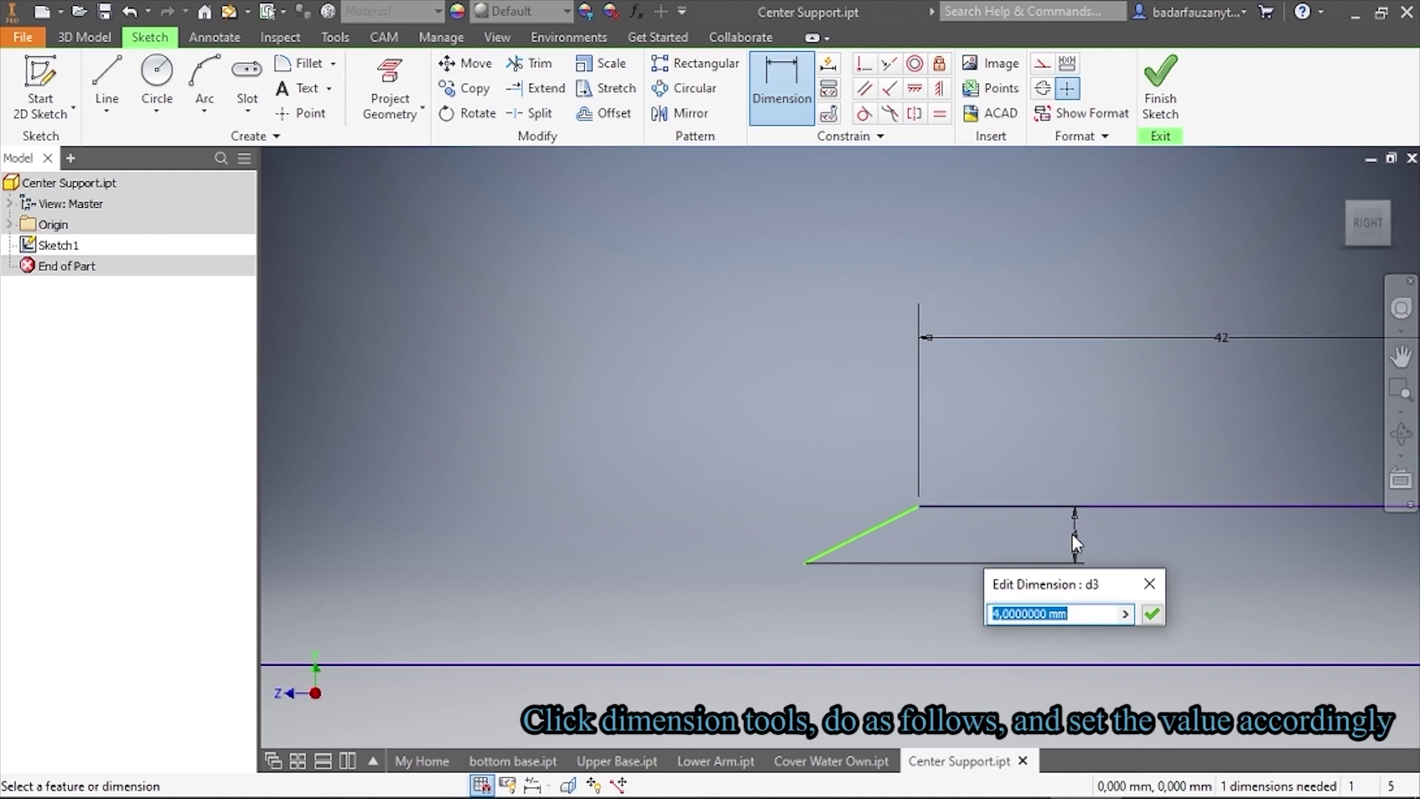
{"action": "type", "text": "3"}
{"action": "left_click", "coordinate": [1151, 613]}
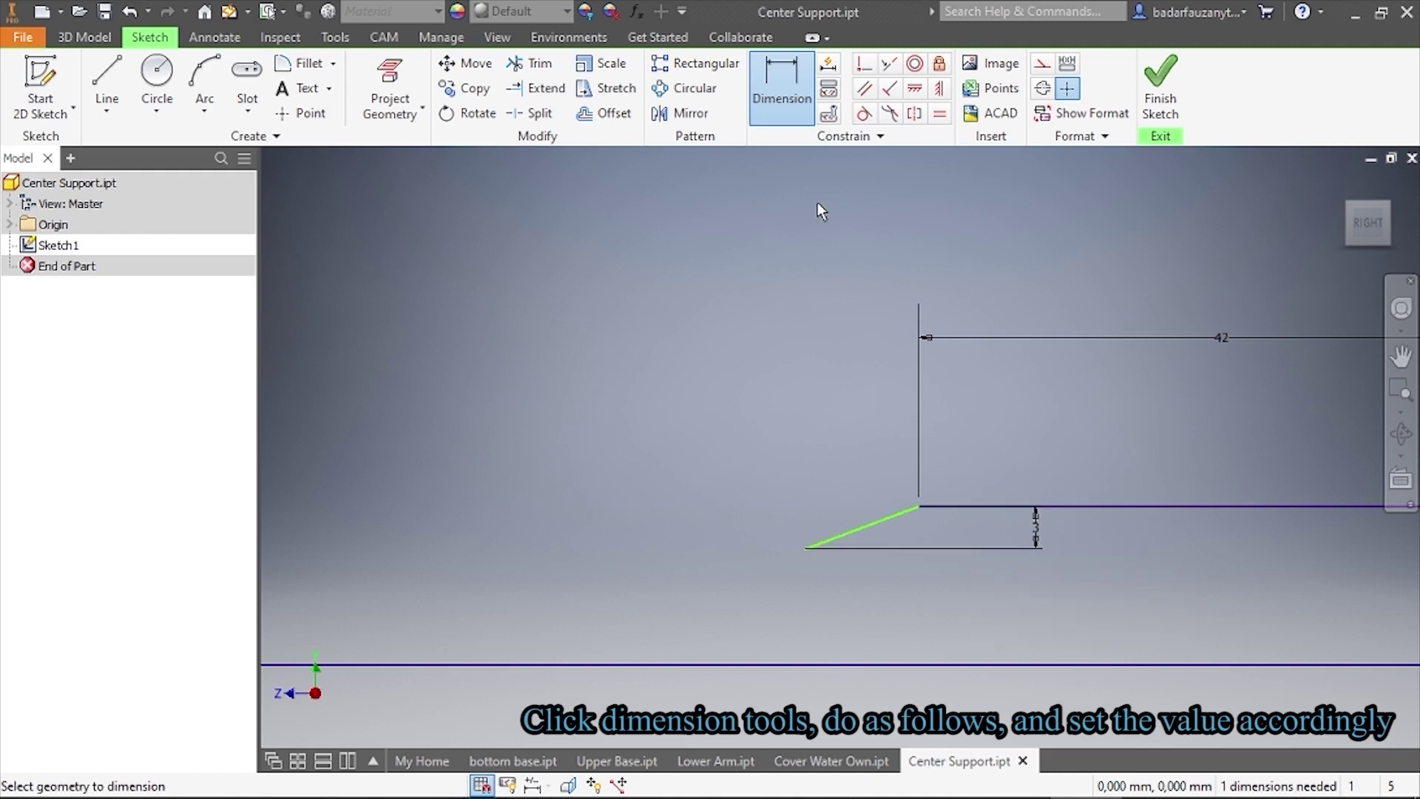
Dimension the horizontal distance between the sloped line's endpoints and set it to 3 mm
{"action": "left_click", "coordinate": [918, 508]}
{"action": "left_click", "coordinate": [805, 548]}
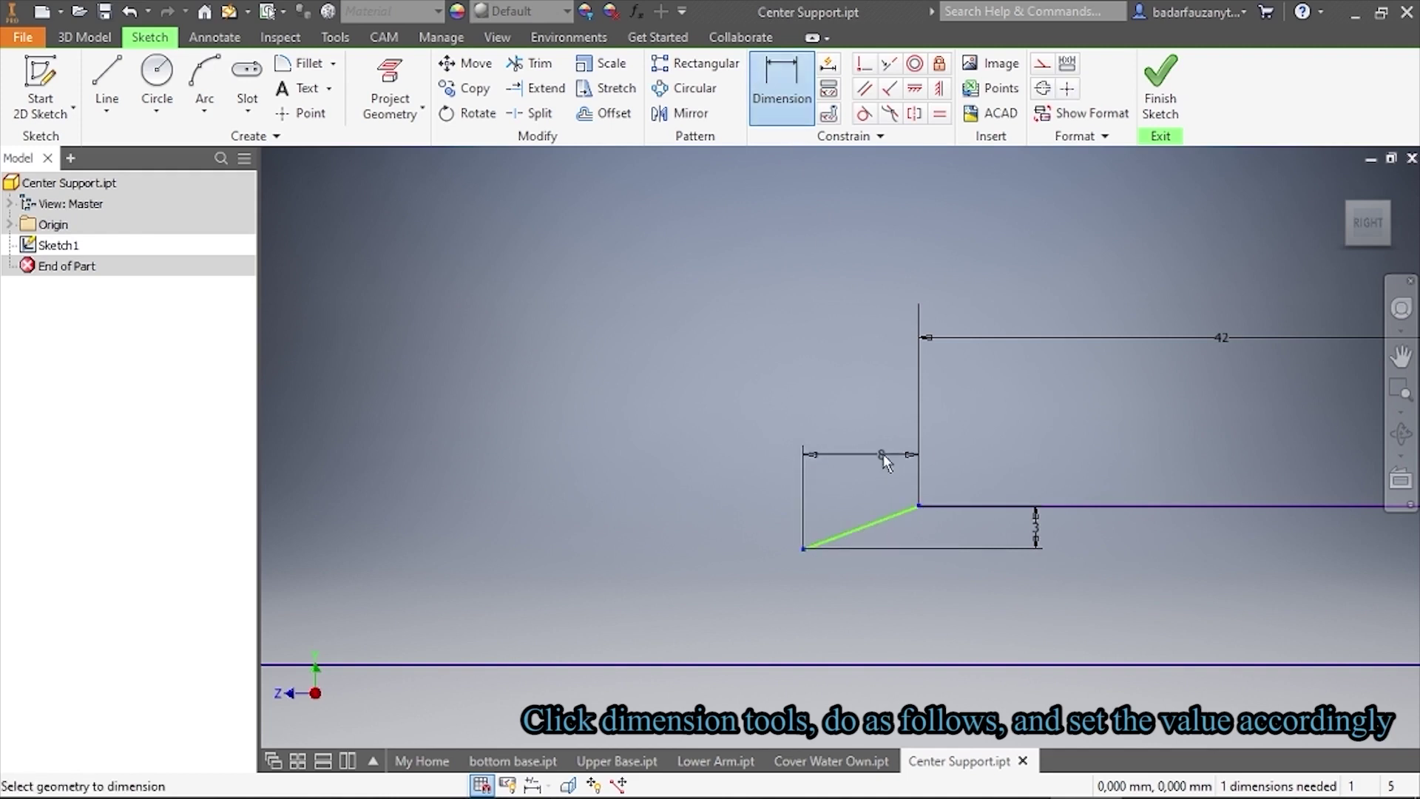
{"action": "left_click", "coordinate": [864, 352]}
{"action": "type", "text": "3"}
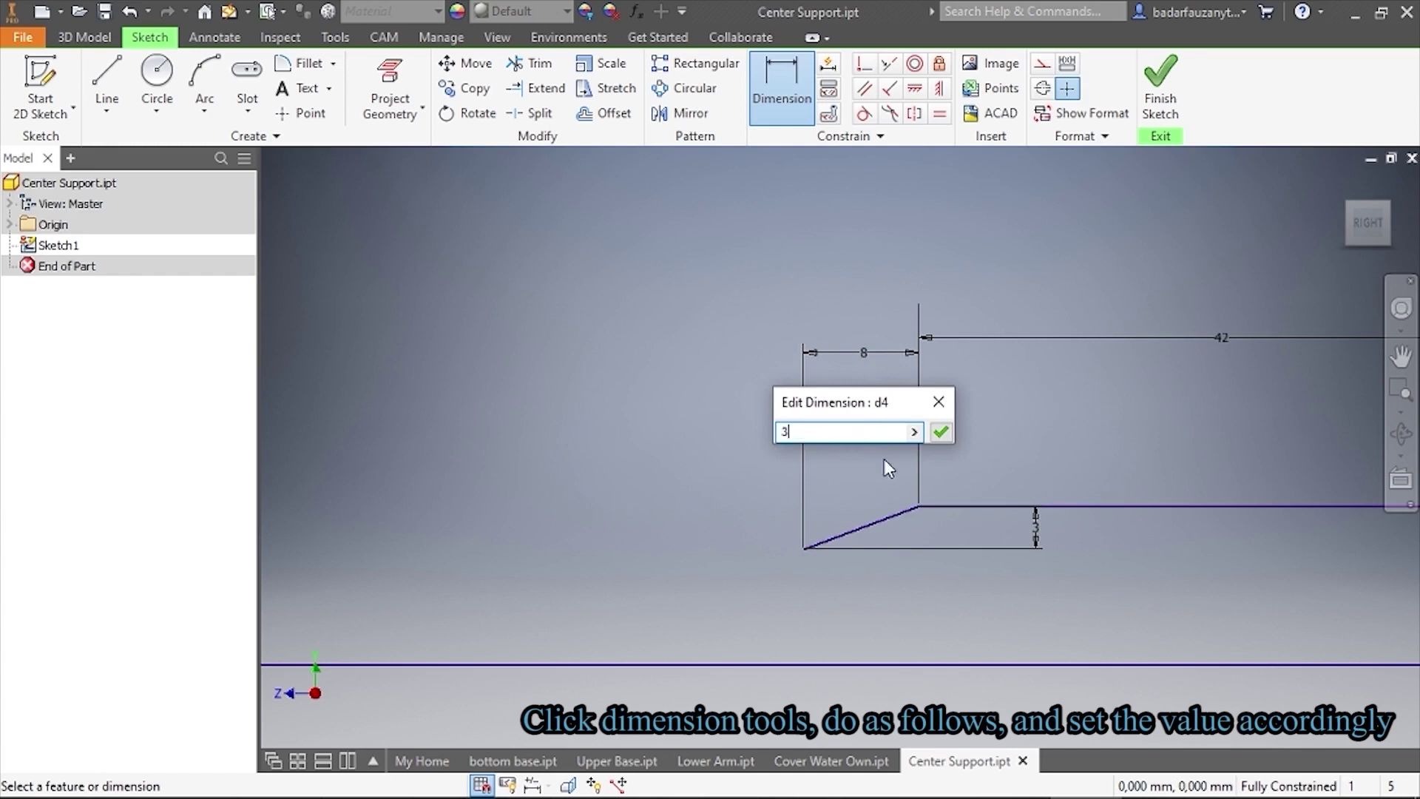
{"action": "left_click", "coordinate": [942, 436]}
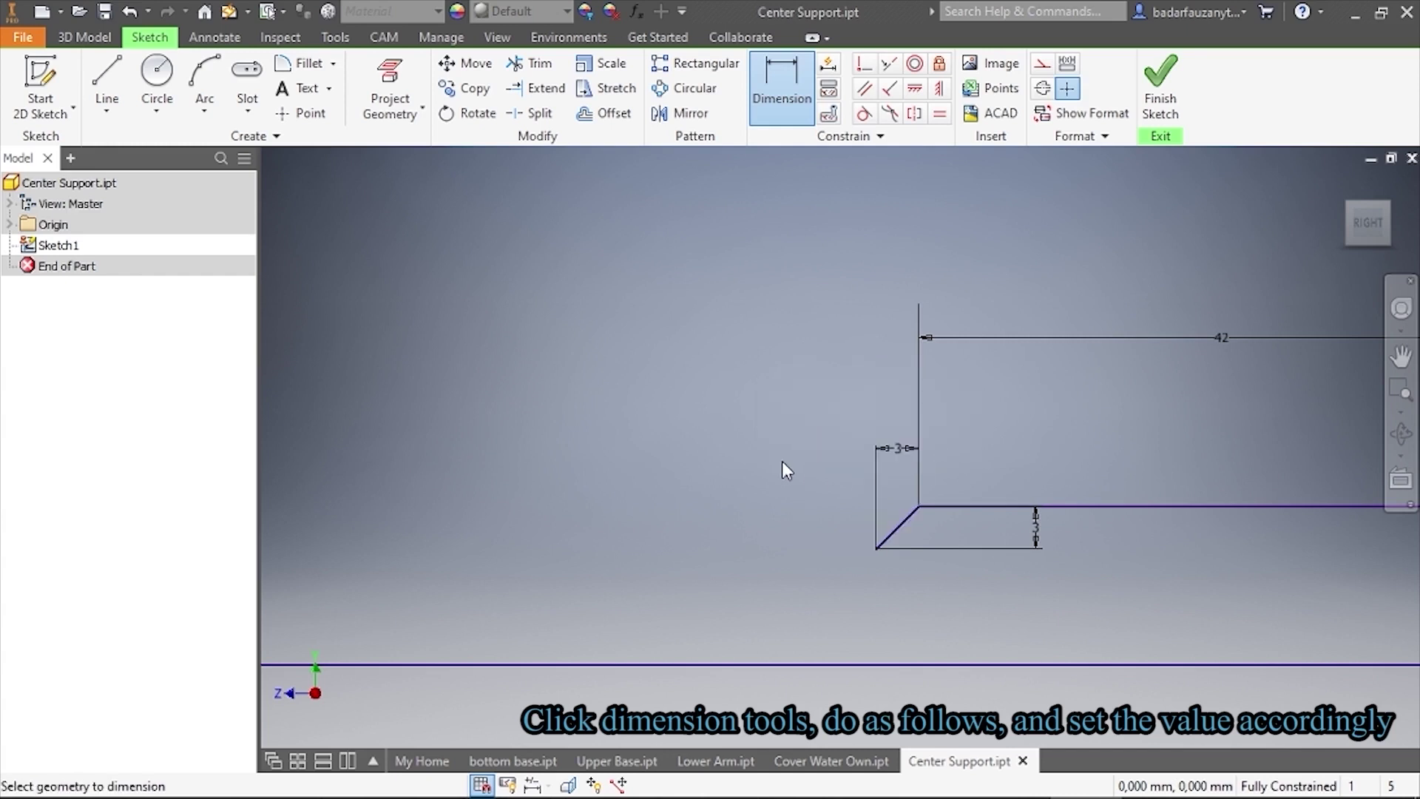
From the origin, draw a 6 mm line straight up, followed by a 15 mm horizontal line to the right
{"action": "scroll", "coordinate": [782, 462], "scroll_direction": "down", "scroll_amount": 2}
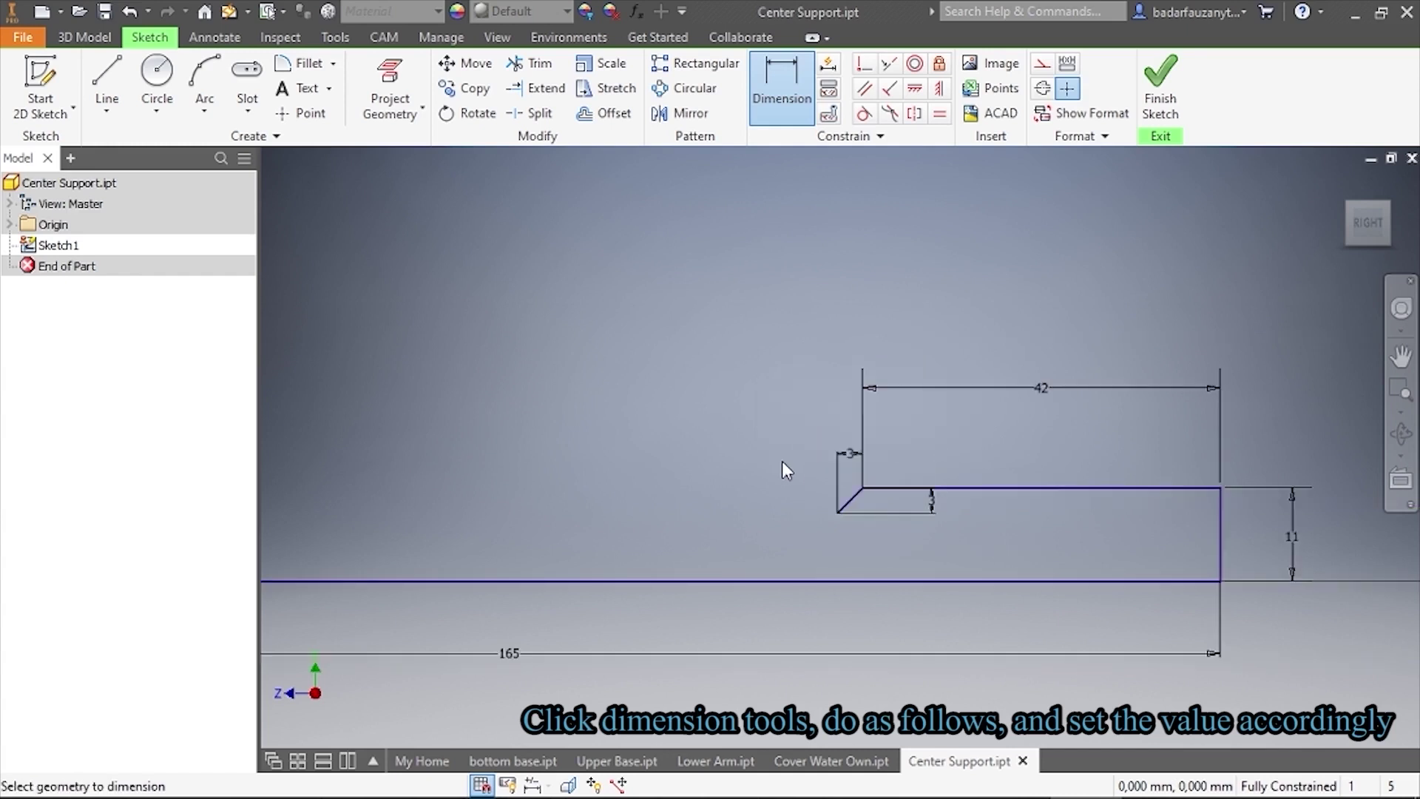
{"action": "scroll", "coordinate": [782, 462], "scroll_direction": "down", "scroll_amount": 2}
{"action": "middle_click_drag", "start_coordinate": [782, 460], "coordinate": [914, 466]}
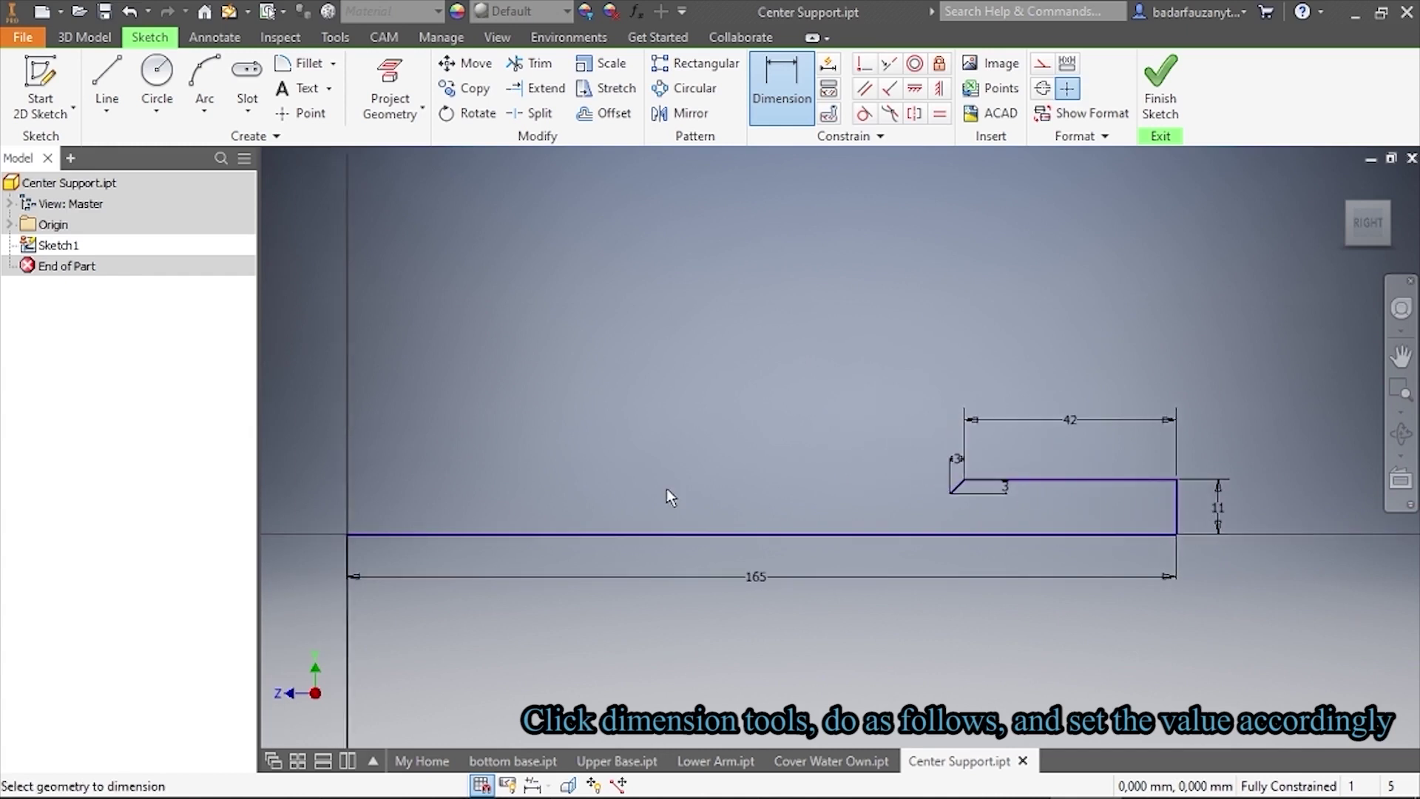
{"action": "middle_click_drag", "start_coordinate": [665, 494], "coordinate": [710, 487]}
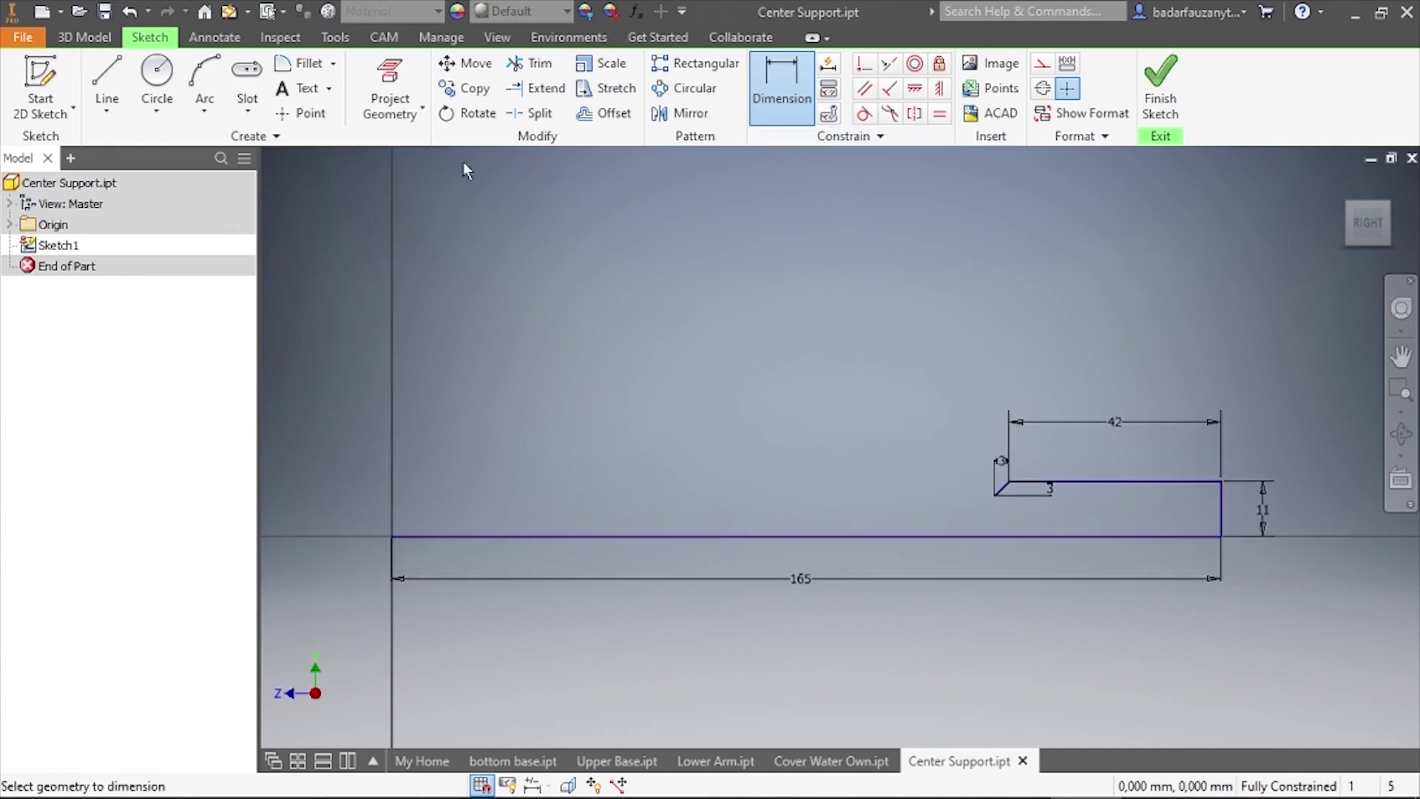
{"action": "left_click", "coordinate": [107, 82]}
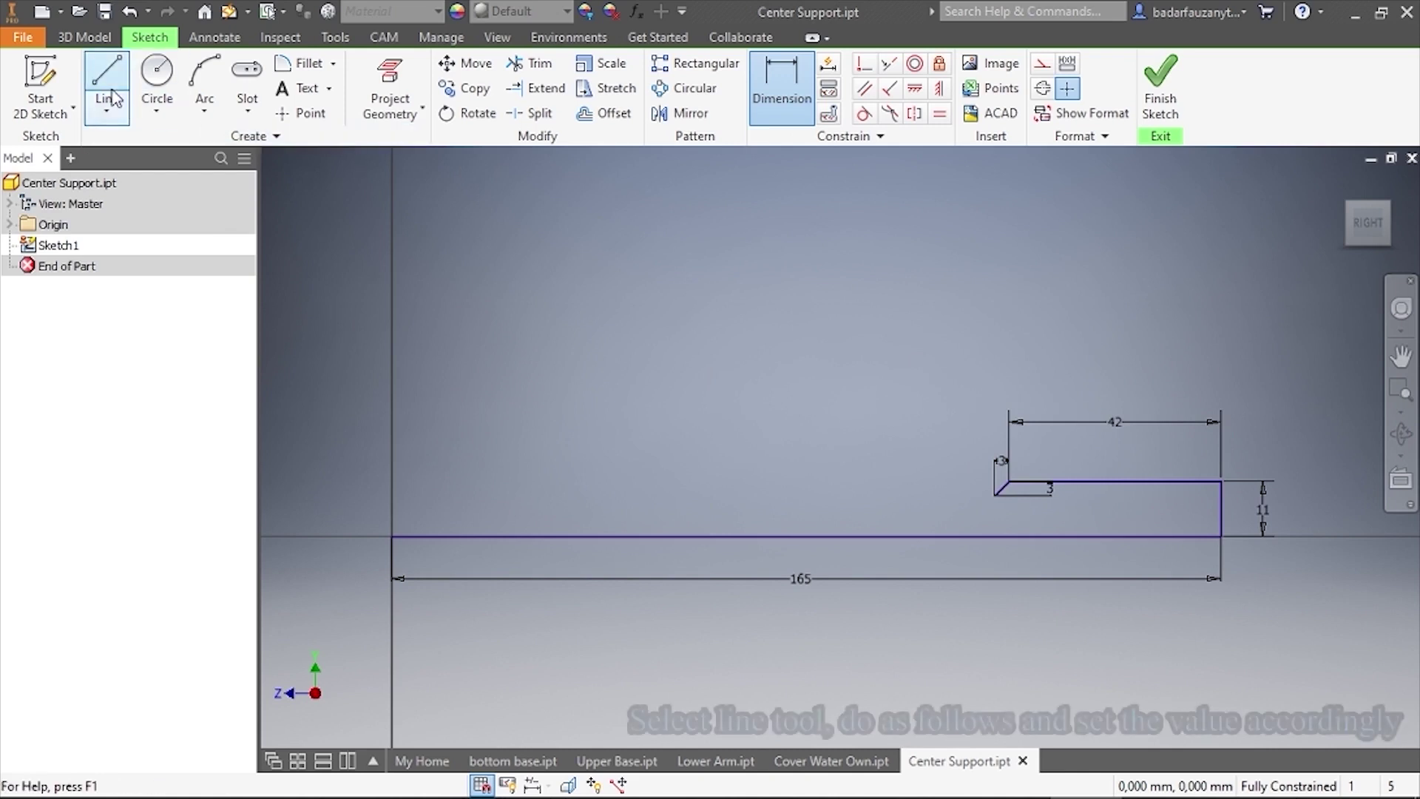
{"action": "left_click", "coordinate": [391, 526]}
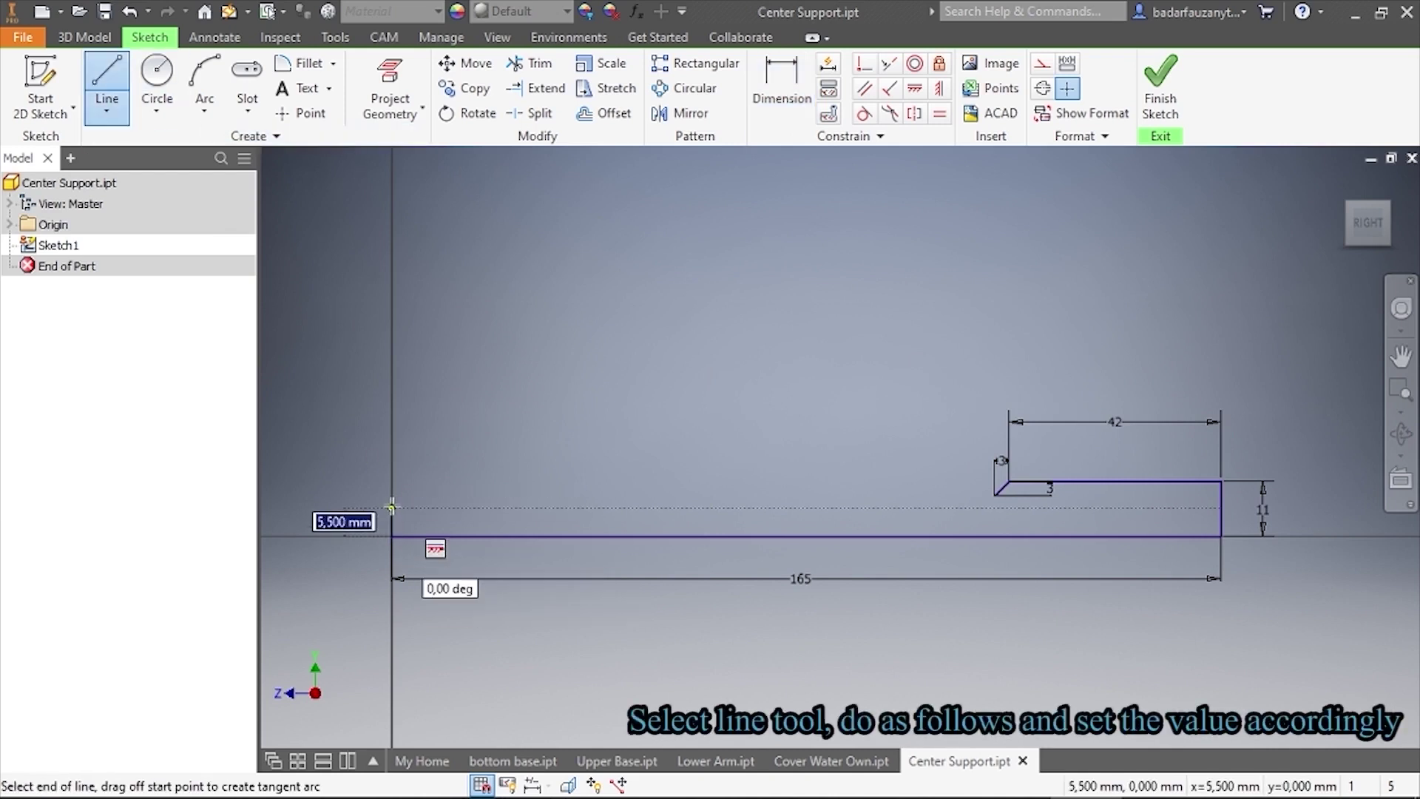
{"action": "type", "text": "6"}
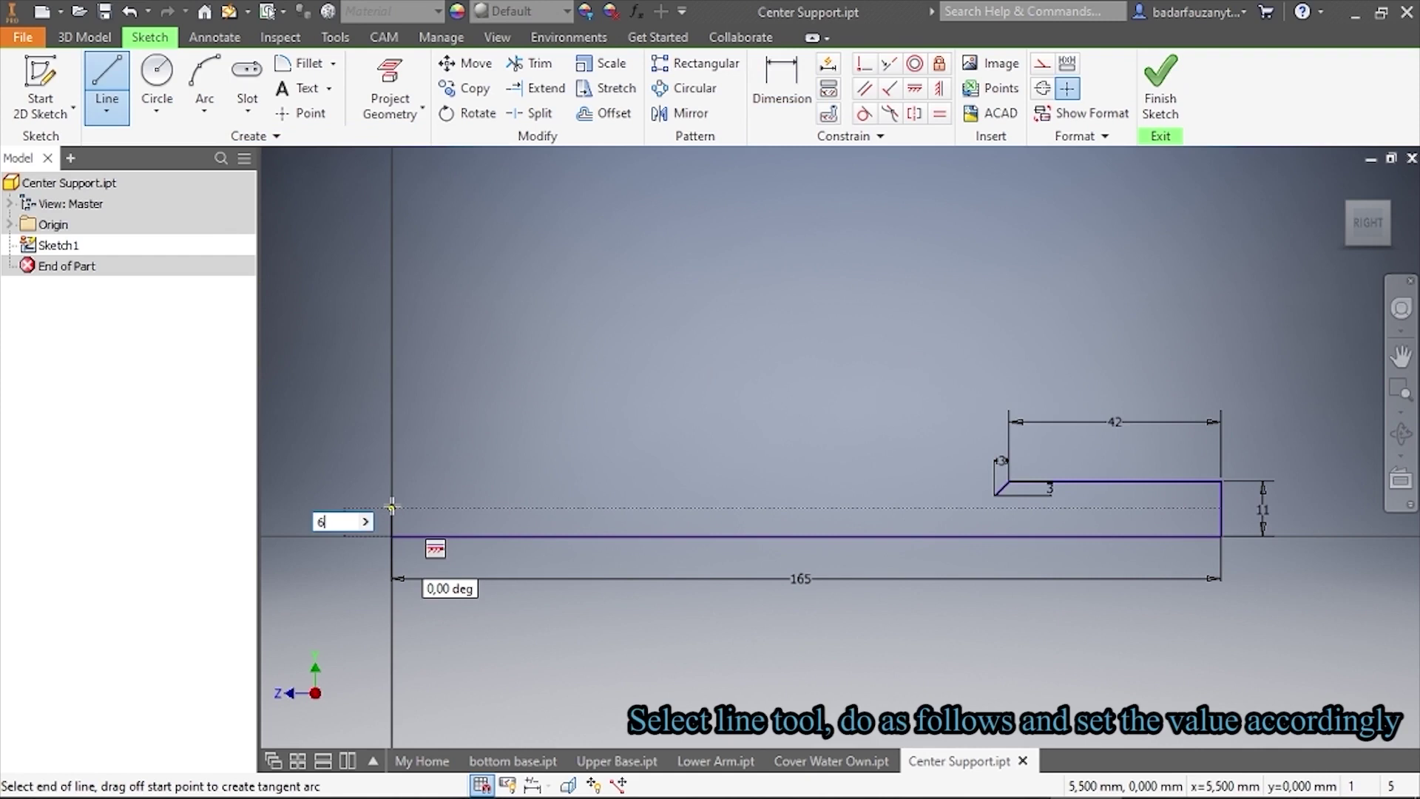
{"action": "key", "text": "Return"}
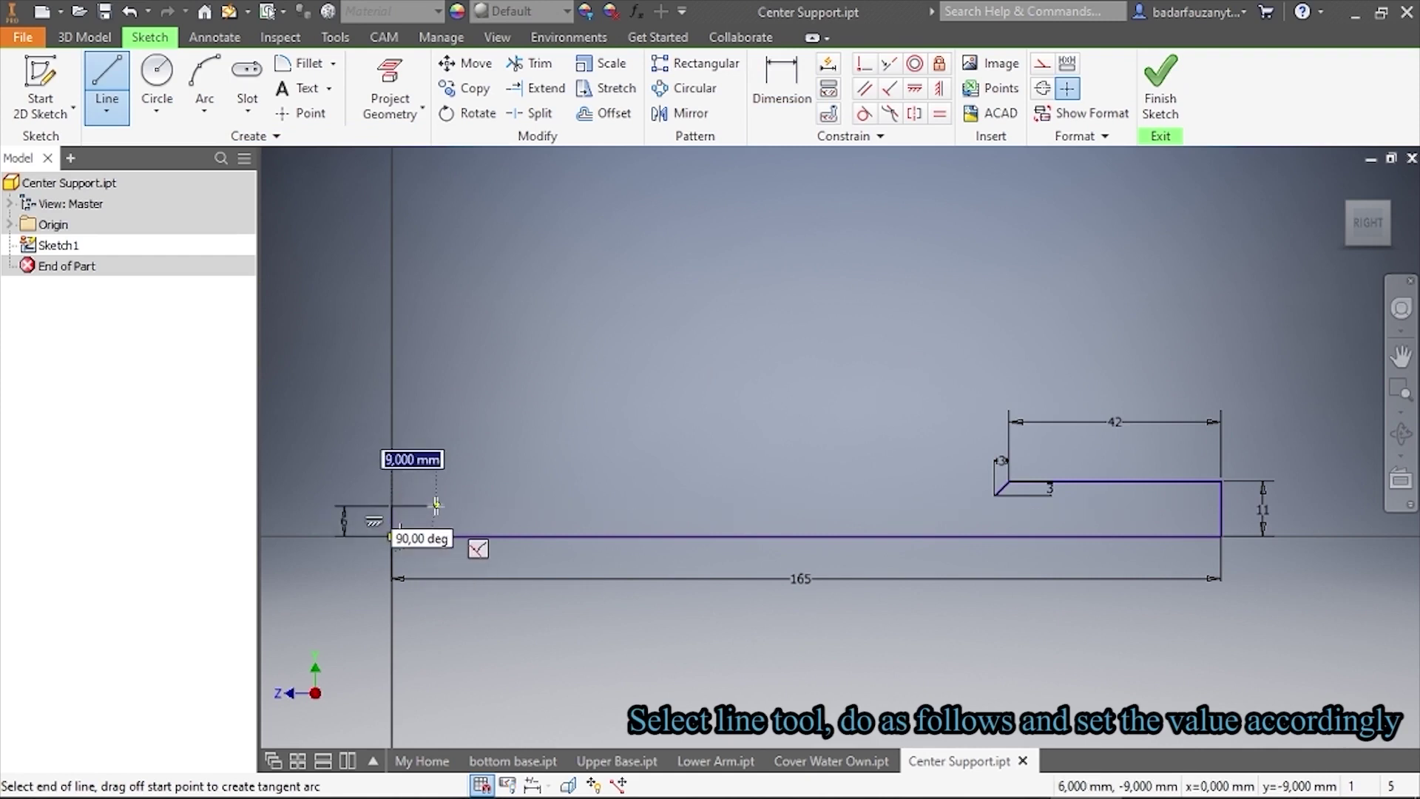
{"action": "type", "text": "15"}
{"action": "key", "text": "Return"}
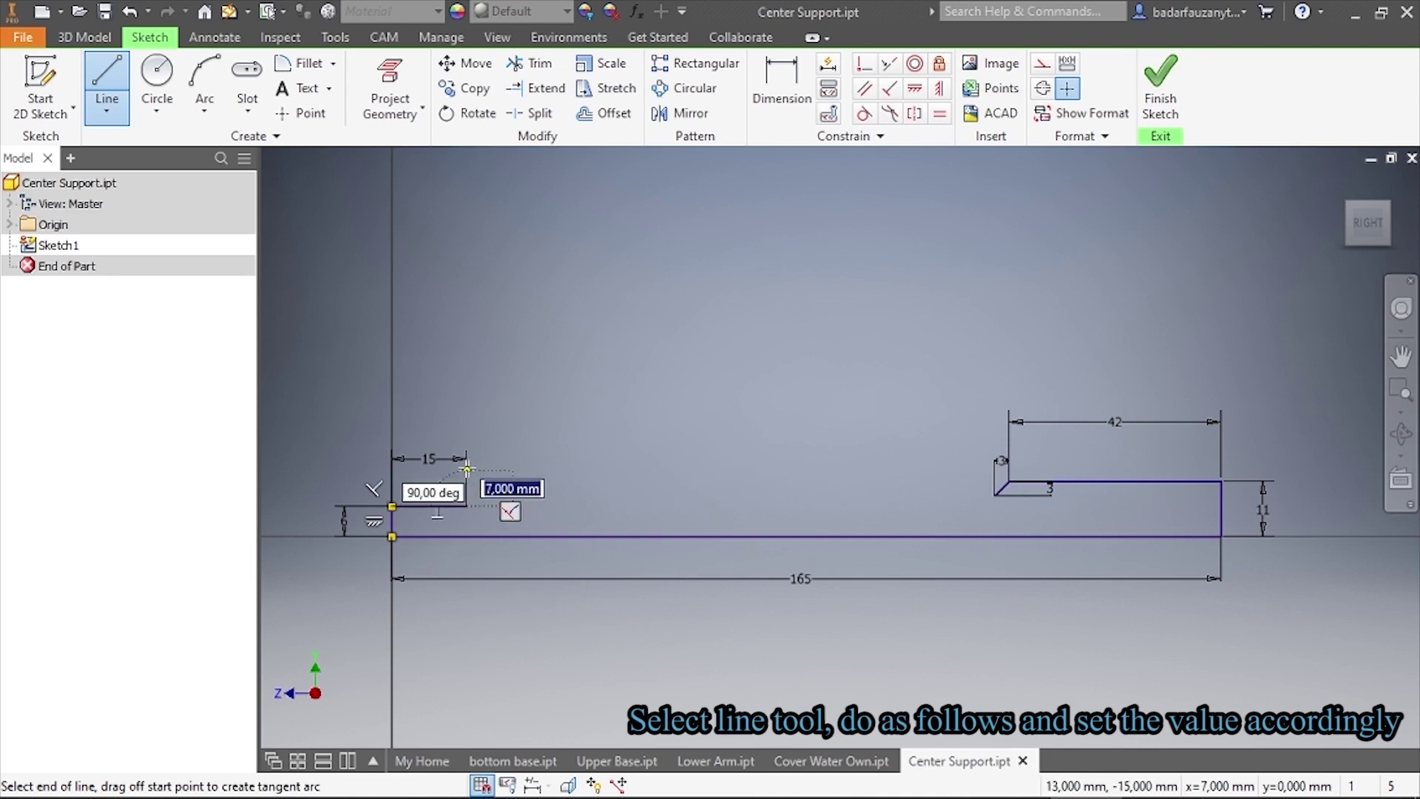
Continue the profile from the 15 mm line with a 5 mm line straight up and a 30 mm horizontal line to the right
{"action": "type", "text": "5"}
{"action": "key", "text": "Return"}
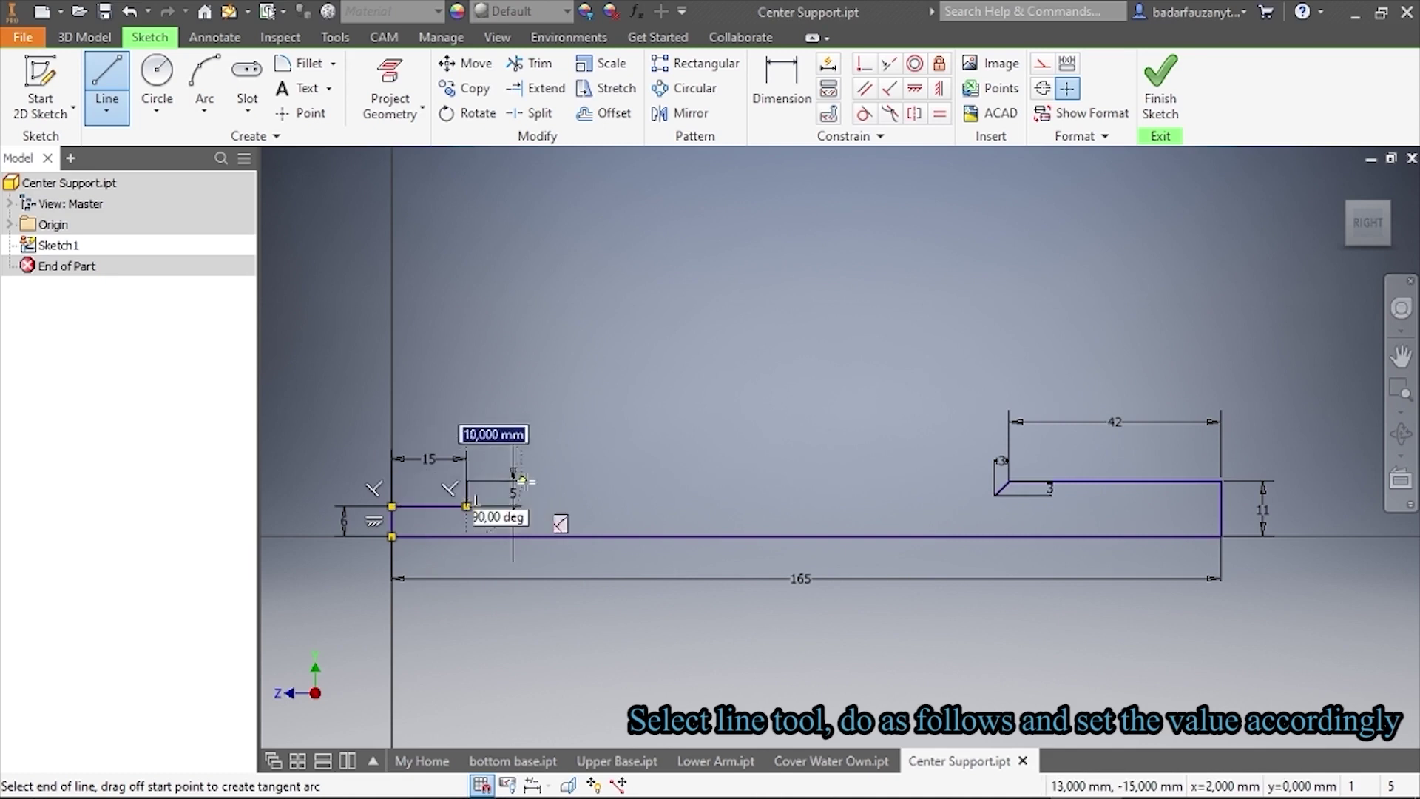
{"action": "type", "text": "30"}
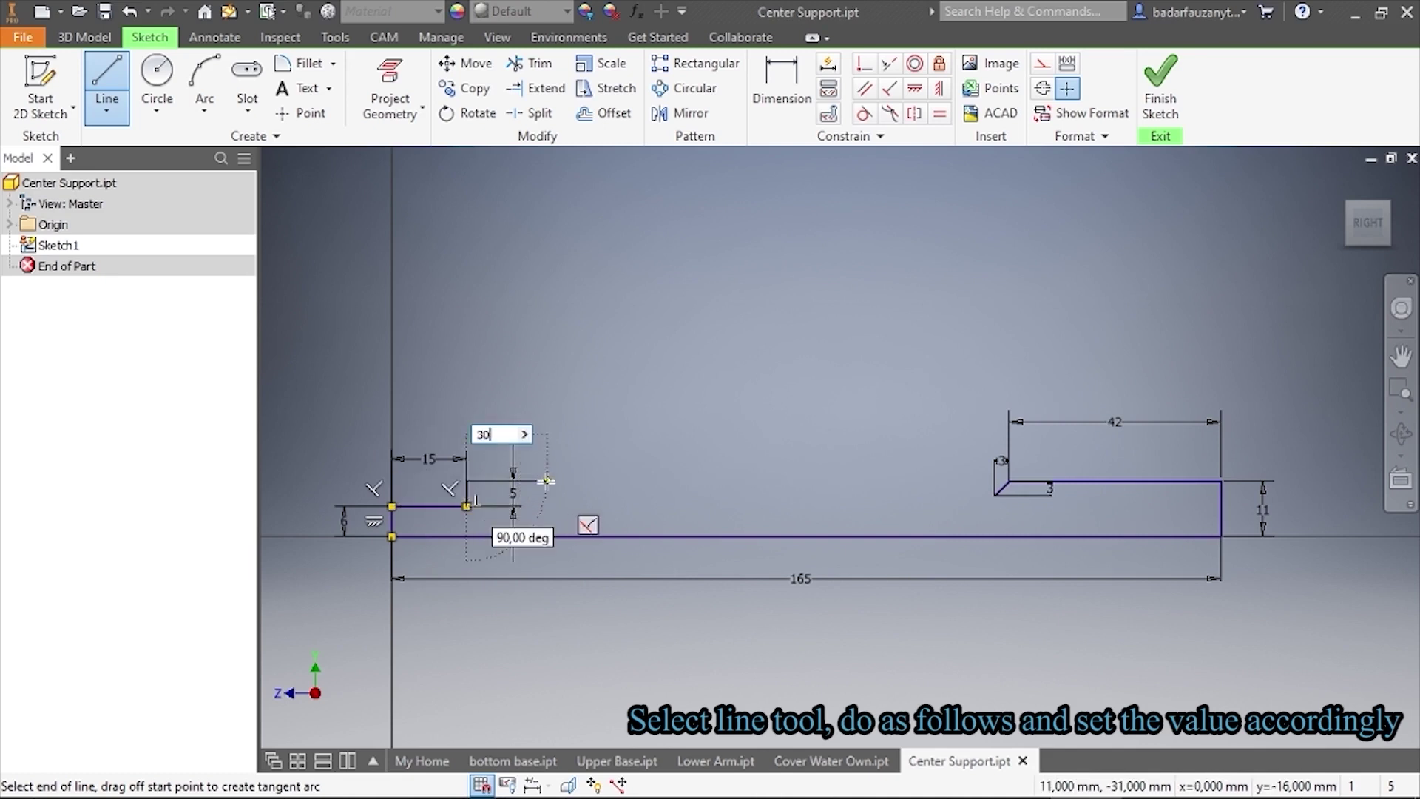
{"action": "key", "text": "Return"}
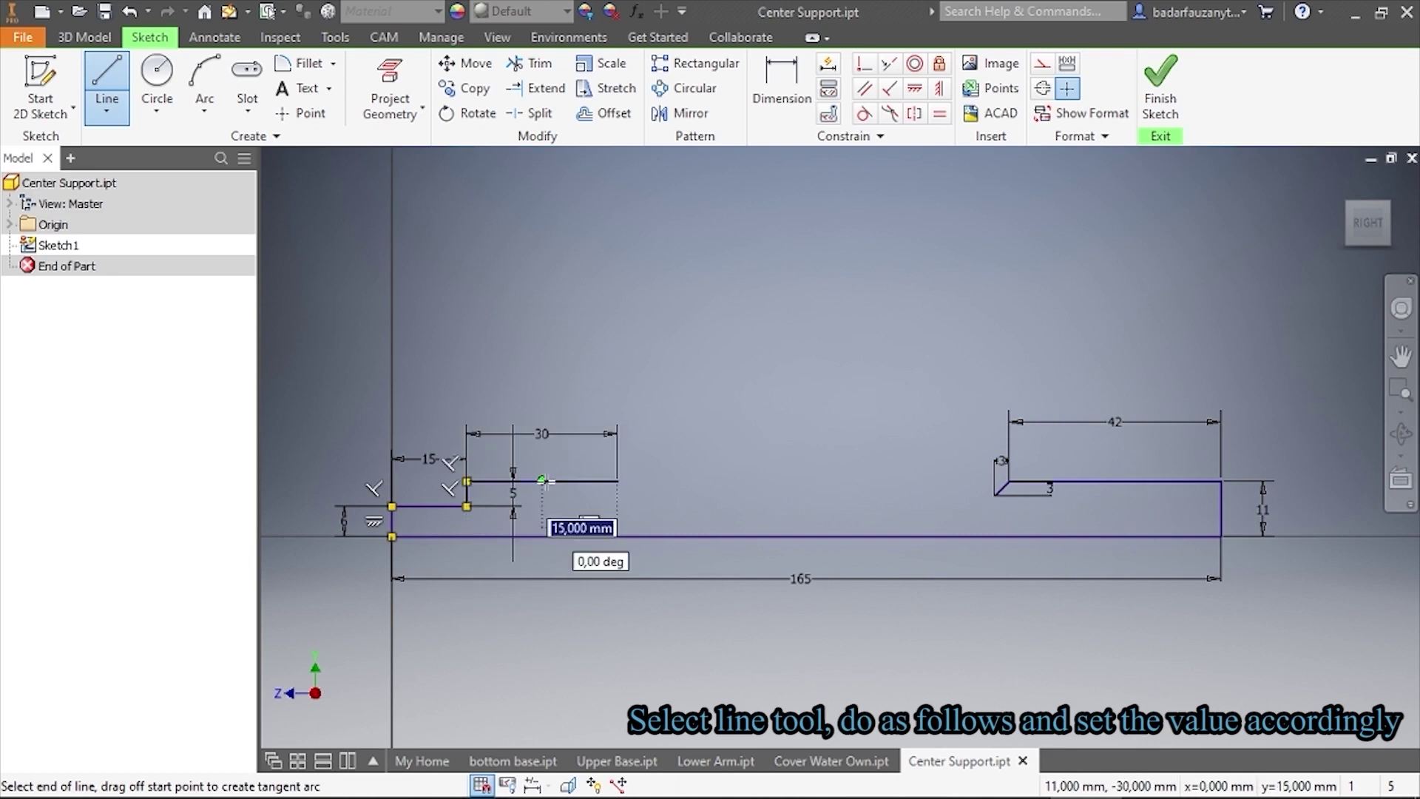
{"action": "right_click", "coordinate": [641, 481]}
{"action": "left_click", "coordinate": [689, 481]}
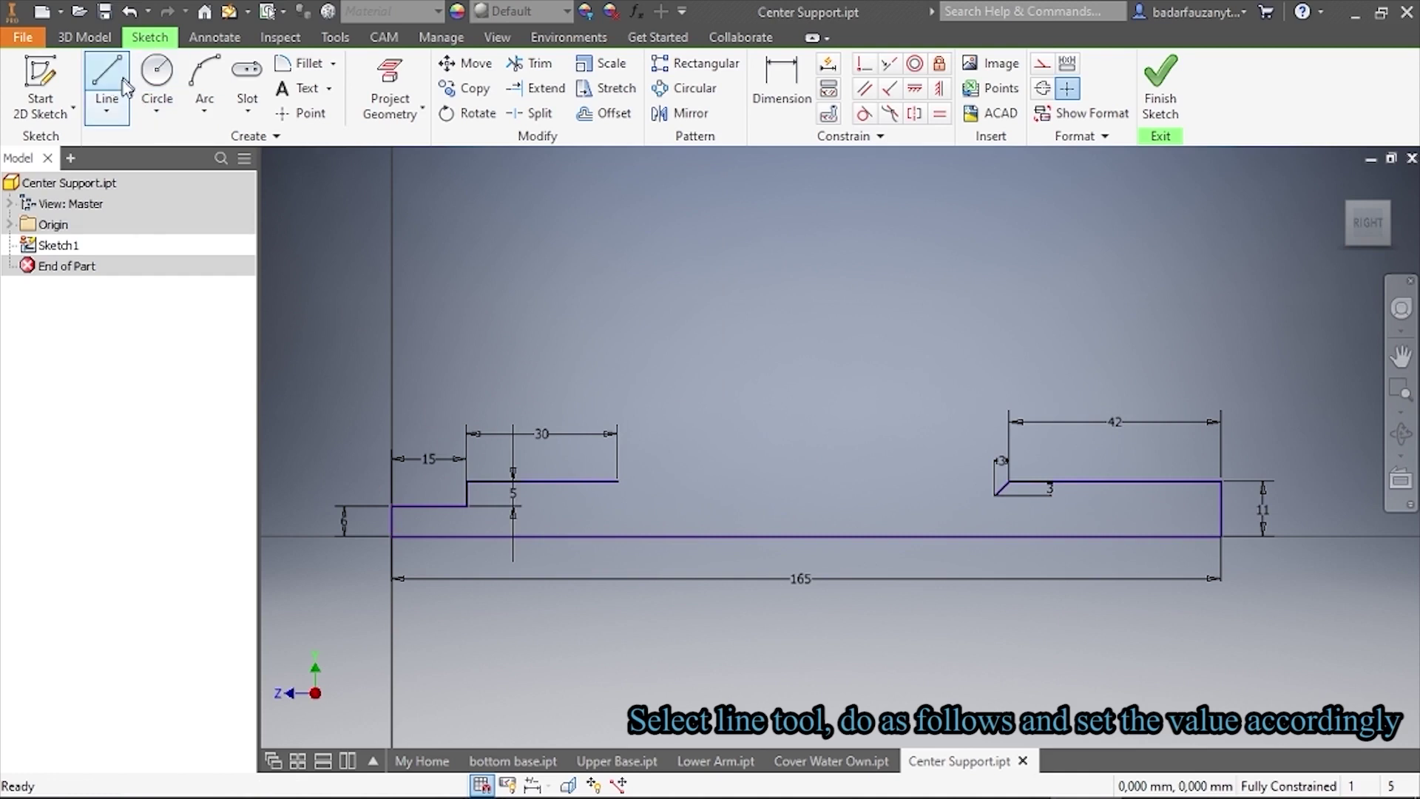
Draw a sloped line about 10 mm across and 3 mm down from the right end of the 30 mm line
{"action": "left_click", "coordinate": [106, 110]}
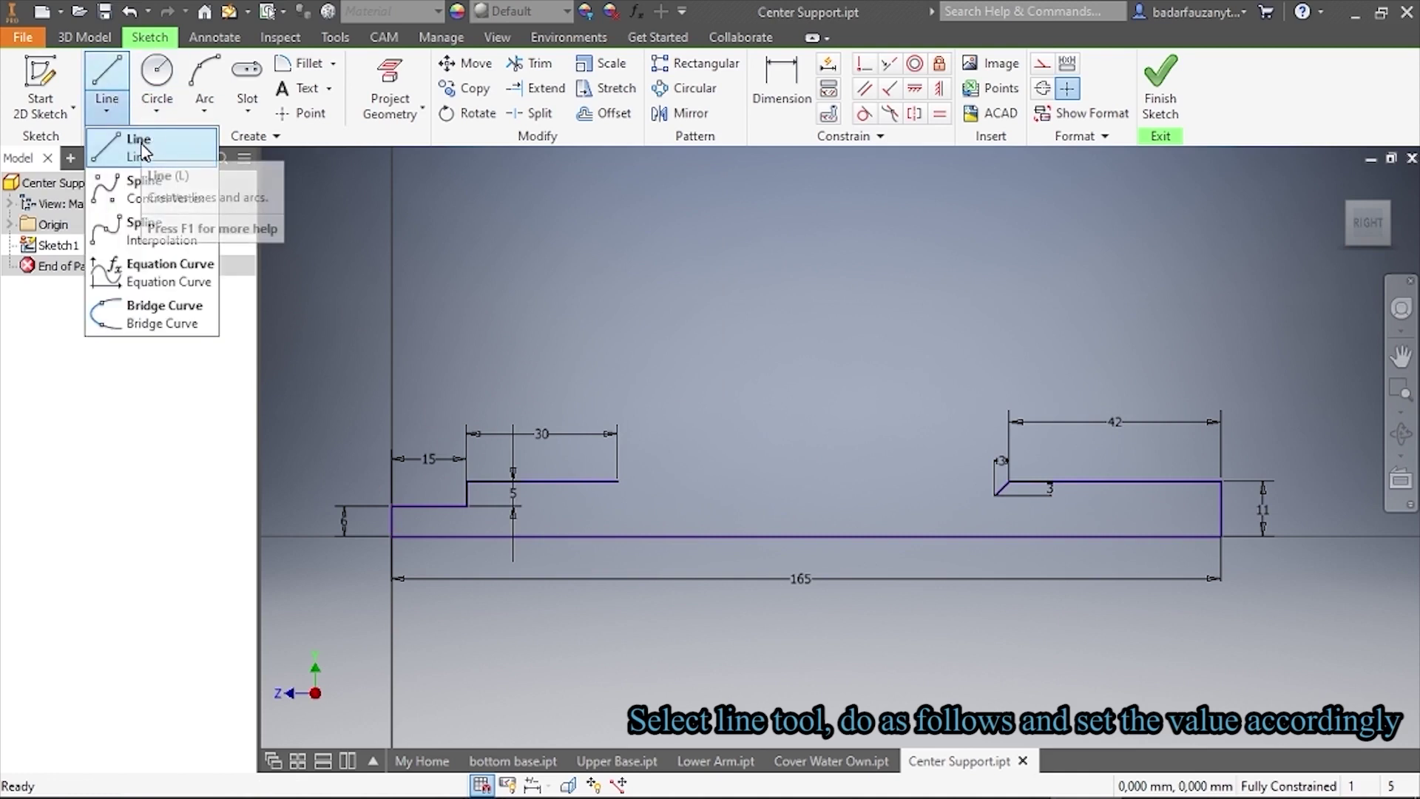
{"action": "left_click", "coordinate": [142, 150]}
{"action": "left_click", "coordinate": [616, 481]}
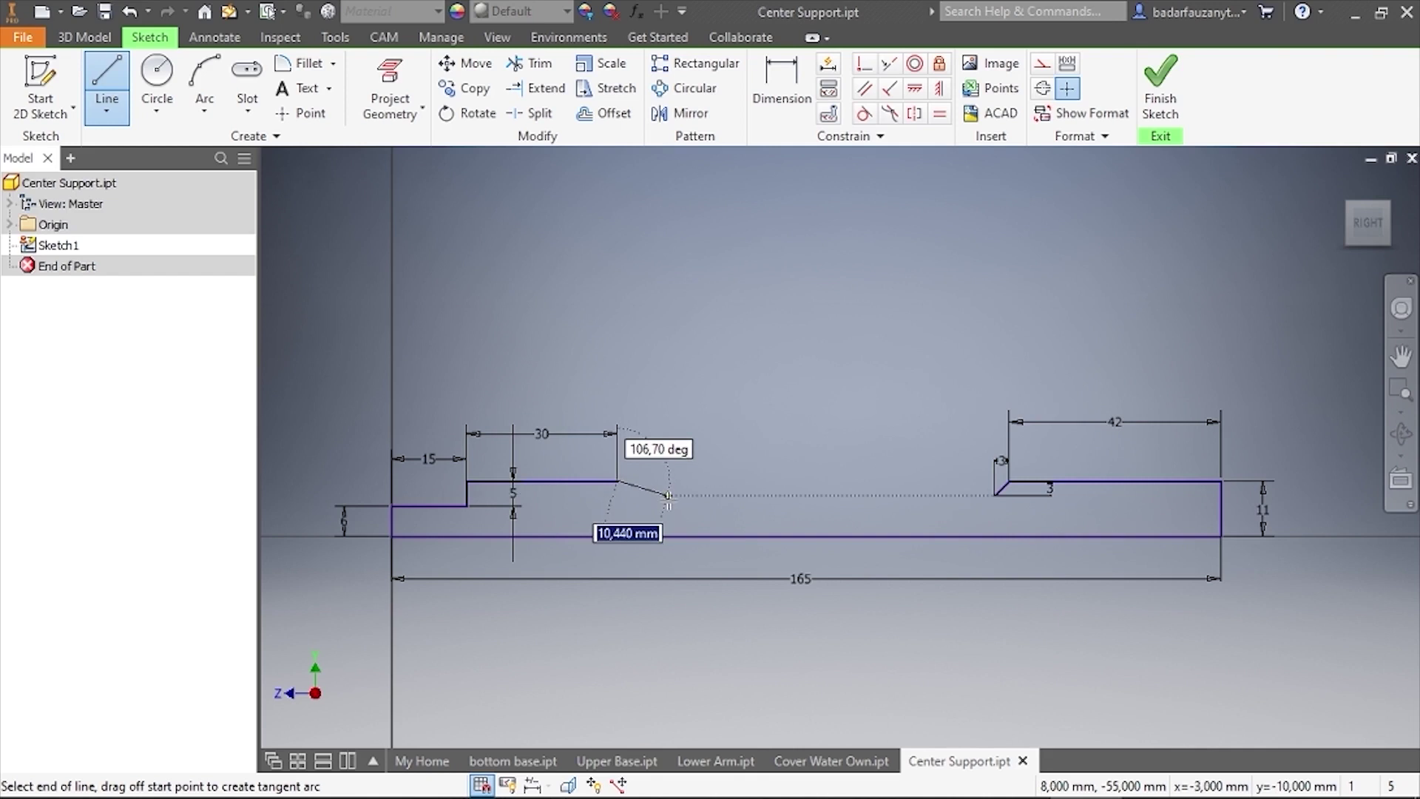
{"action": "left_click", "coordinate": [668, 496]}
{"action": "right_click", "coordinate": [667, 496]}
{"action": "left_click", "coordinate": [743, 503]}
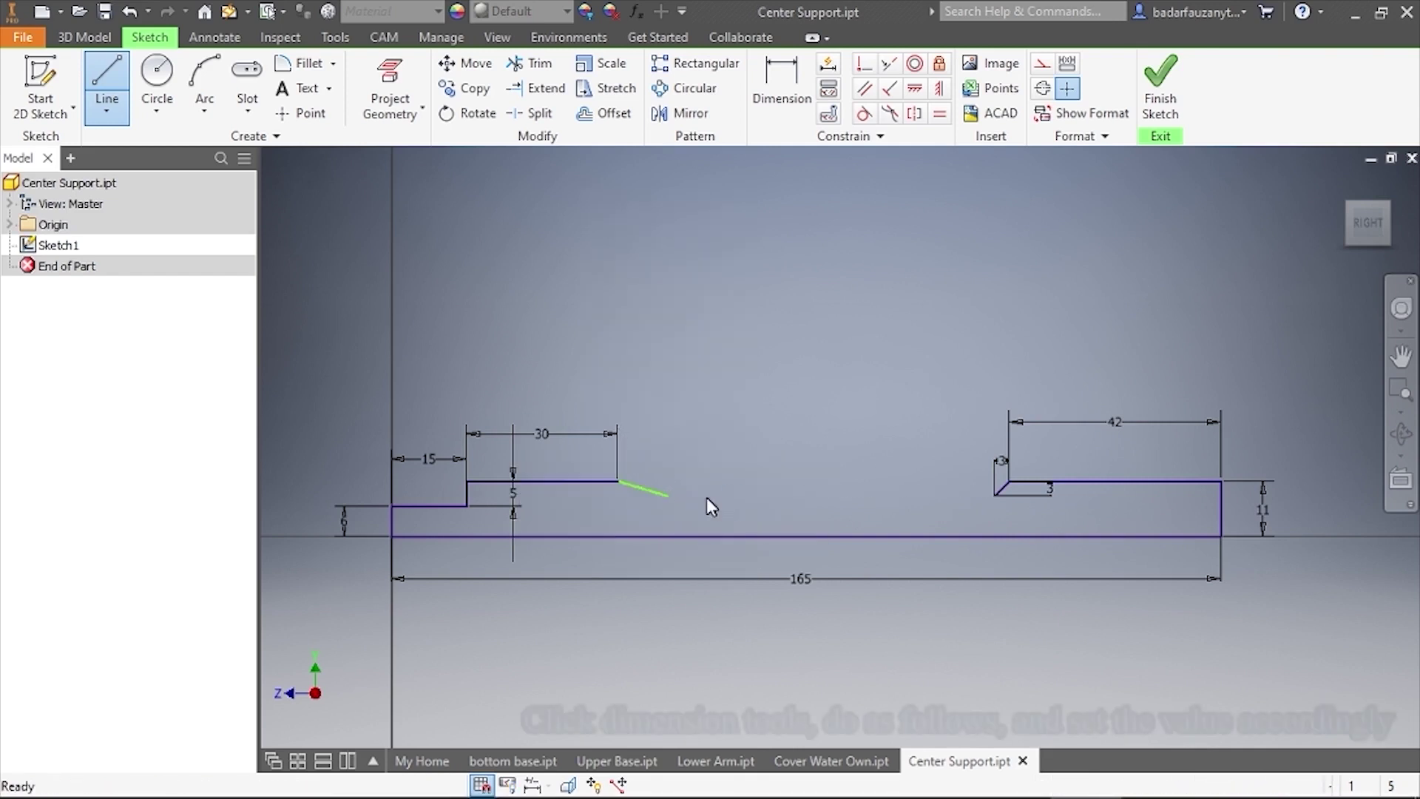
Dimension the vertical distance between the new sloped line's endpoints, accepting 3 mm
{"action": "left_click", "coordinate": [782, 87]}
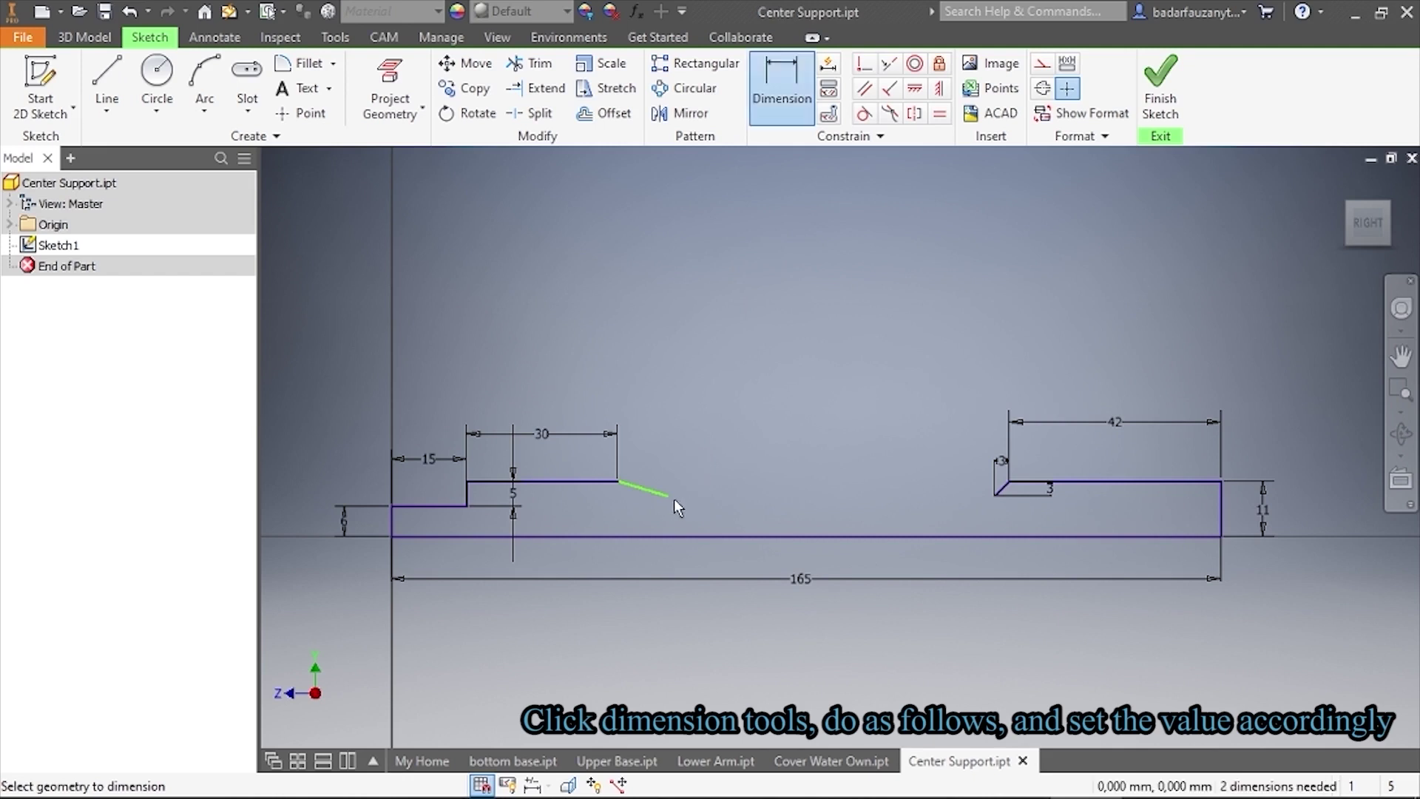
{"action": "left_click", "coordinate": [619, 482]}
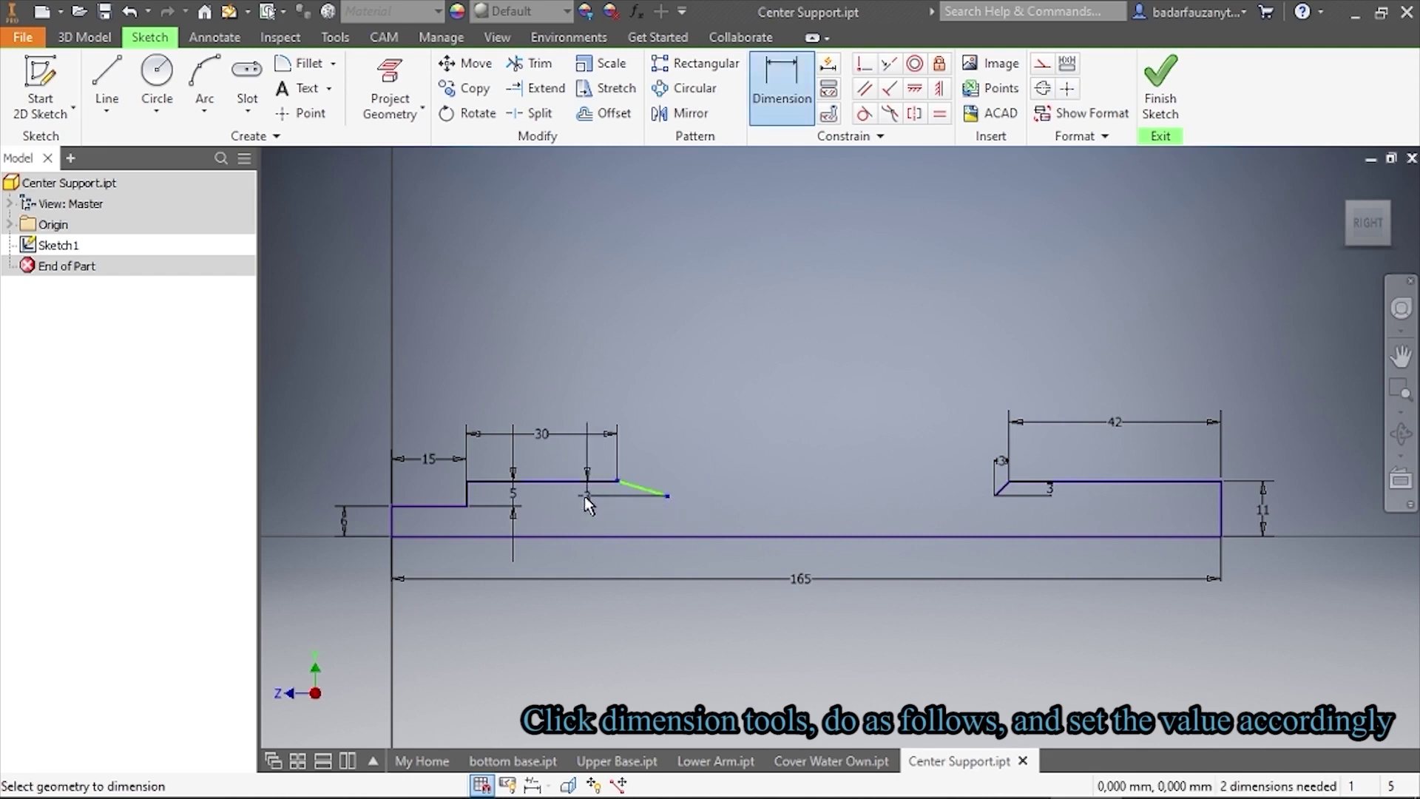
{"action": "left_click", "coordinate": [568, 497]}
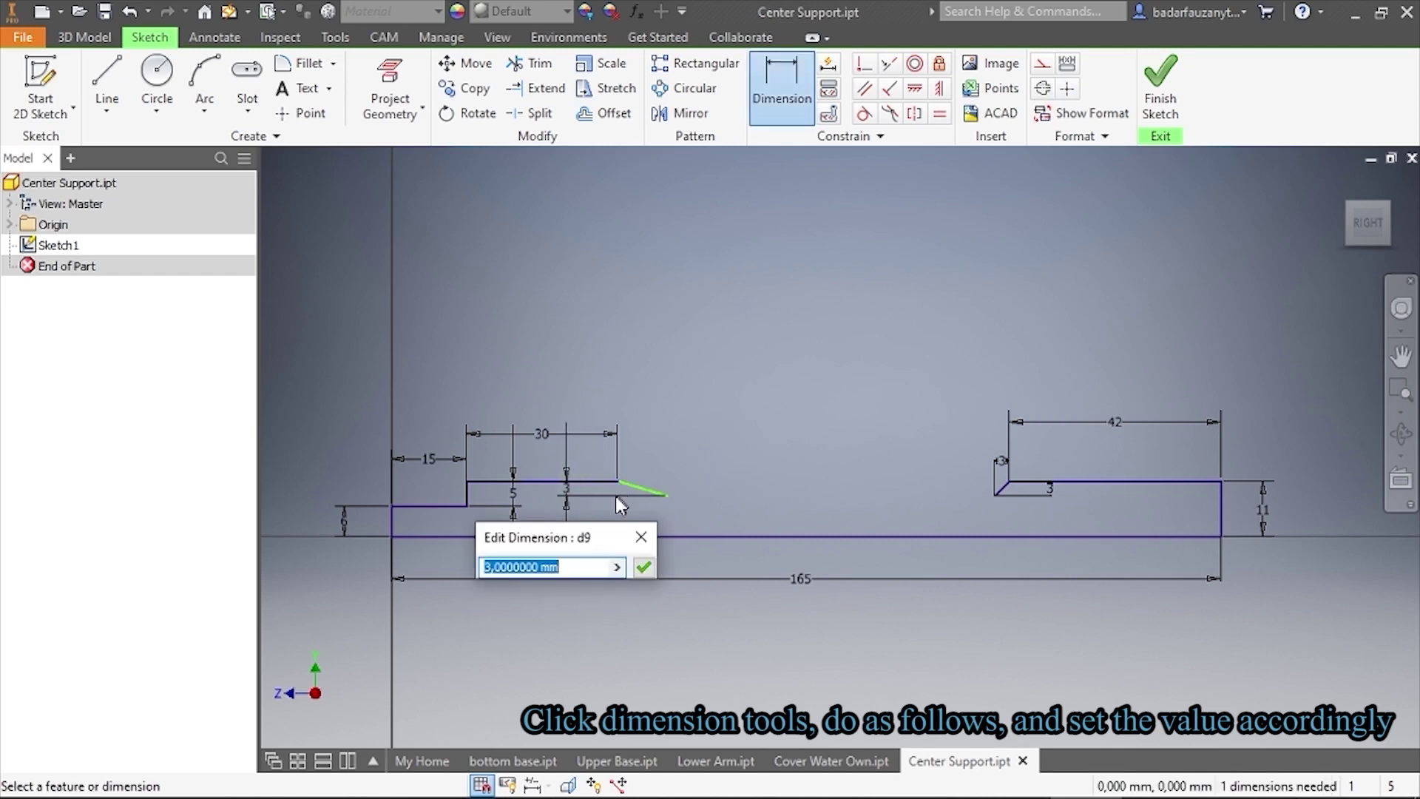
{"action": "left_click", "coordinate": [644, 566]}
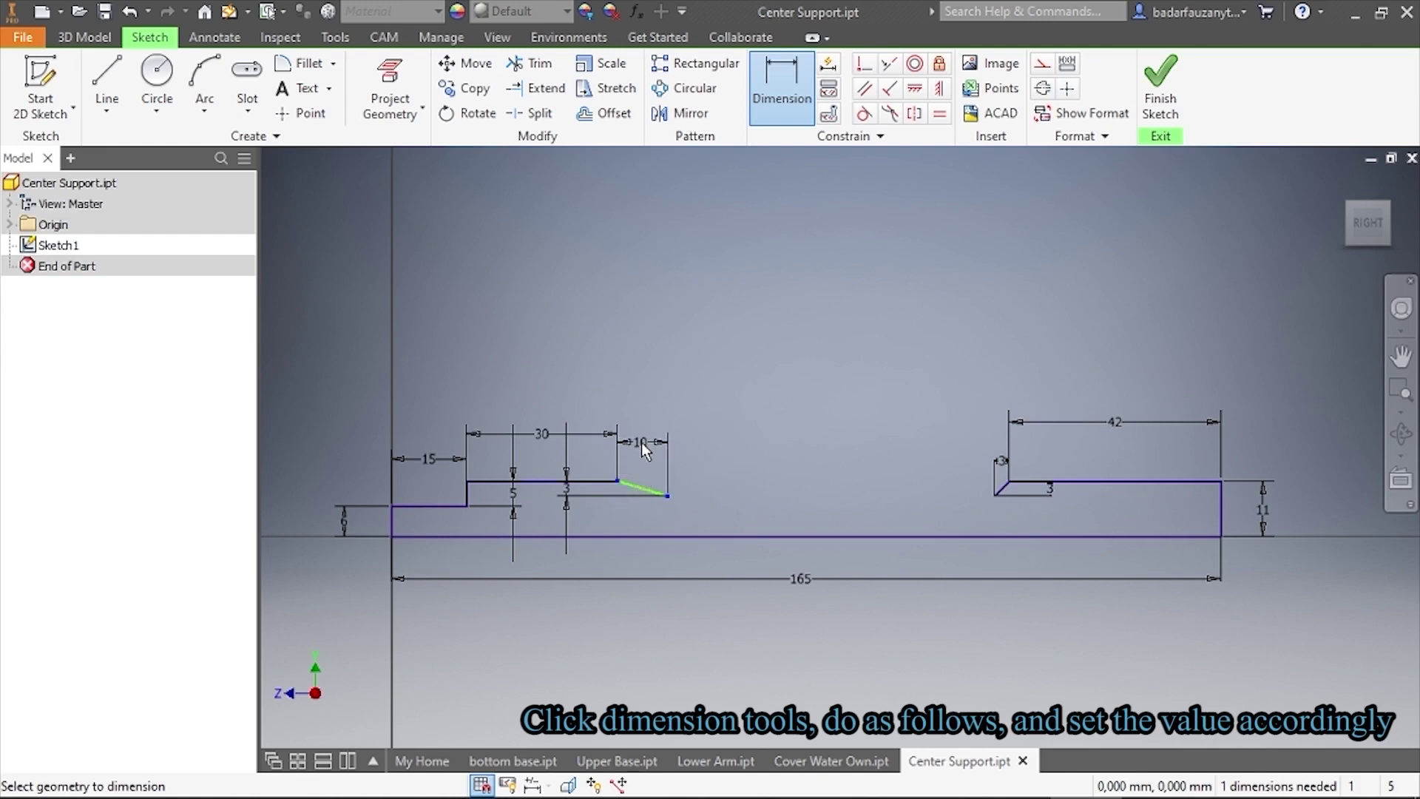
Dimension the horizontal distance between the sloped line's endpoints beside the 30 mm line and set it to 5 mm
{"action": "left_click", "coordinate": [640, 441]}
{"action": "type", "text": "5"}
{"action": "left_click", "coordinate": [716, 519]}
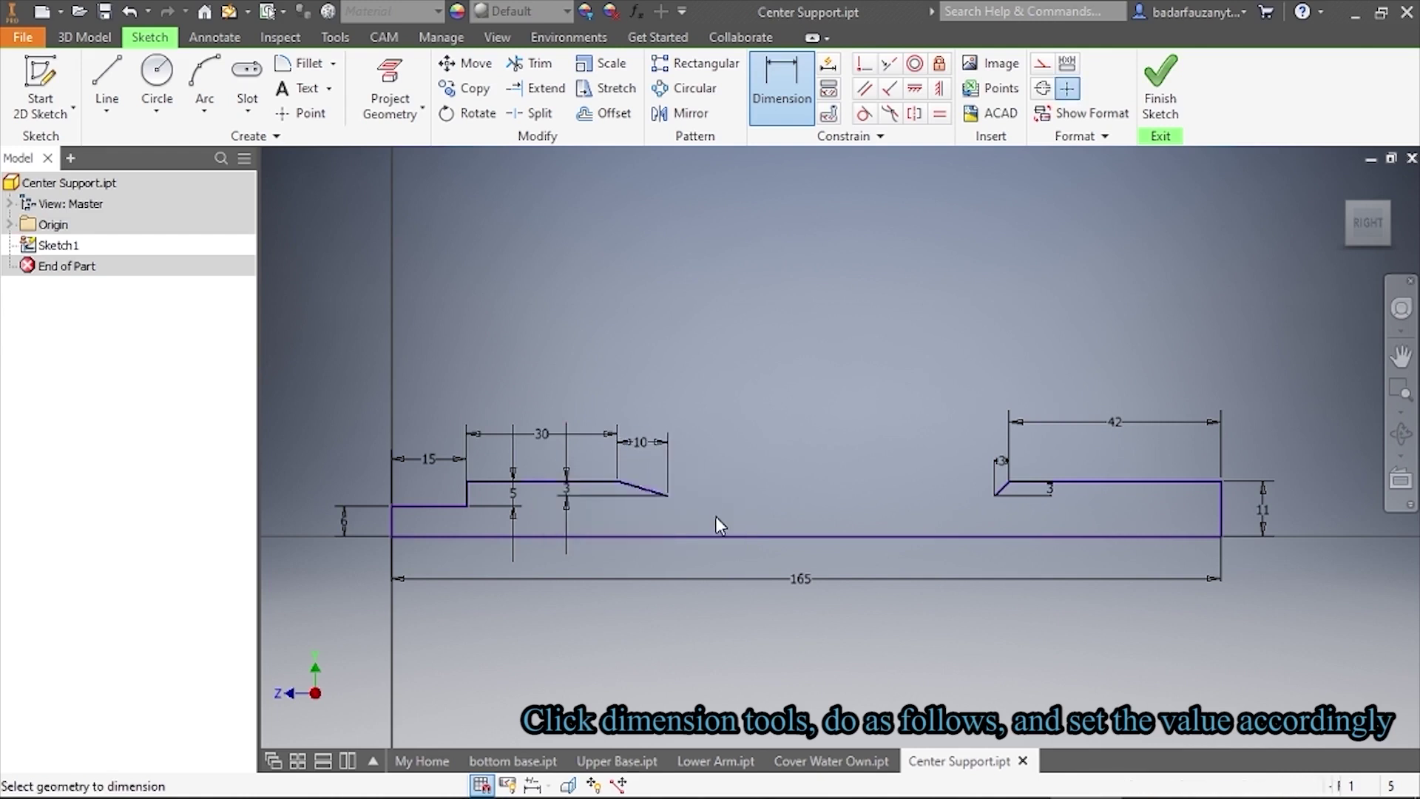
Close the profile with a horizontal line connecting the lower ends of the two sloped lines
{"action": "scroll", "coordinate": [630, 470], "scroll_direction": "up", "scroll_amount": 2}
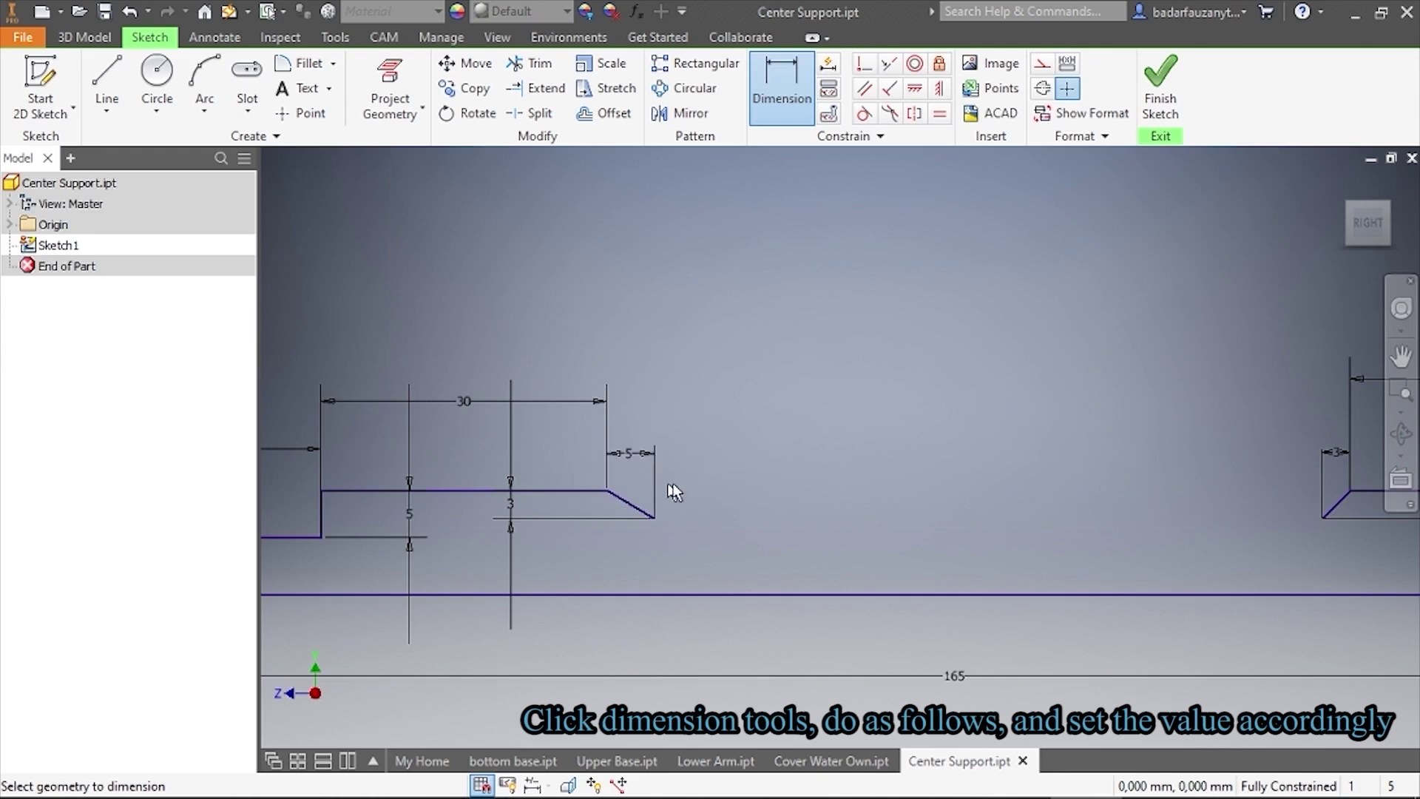
{"action": "scroll", "coordinate": [732, 485], "scroll_direction": "up", "scroll_amount": 3}
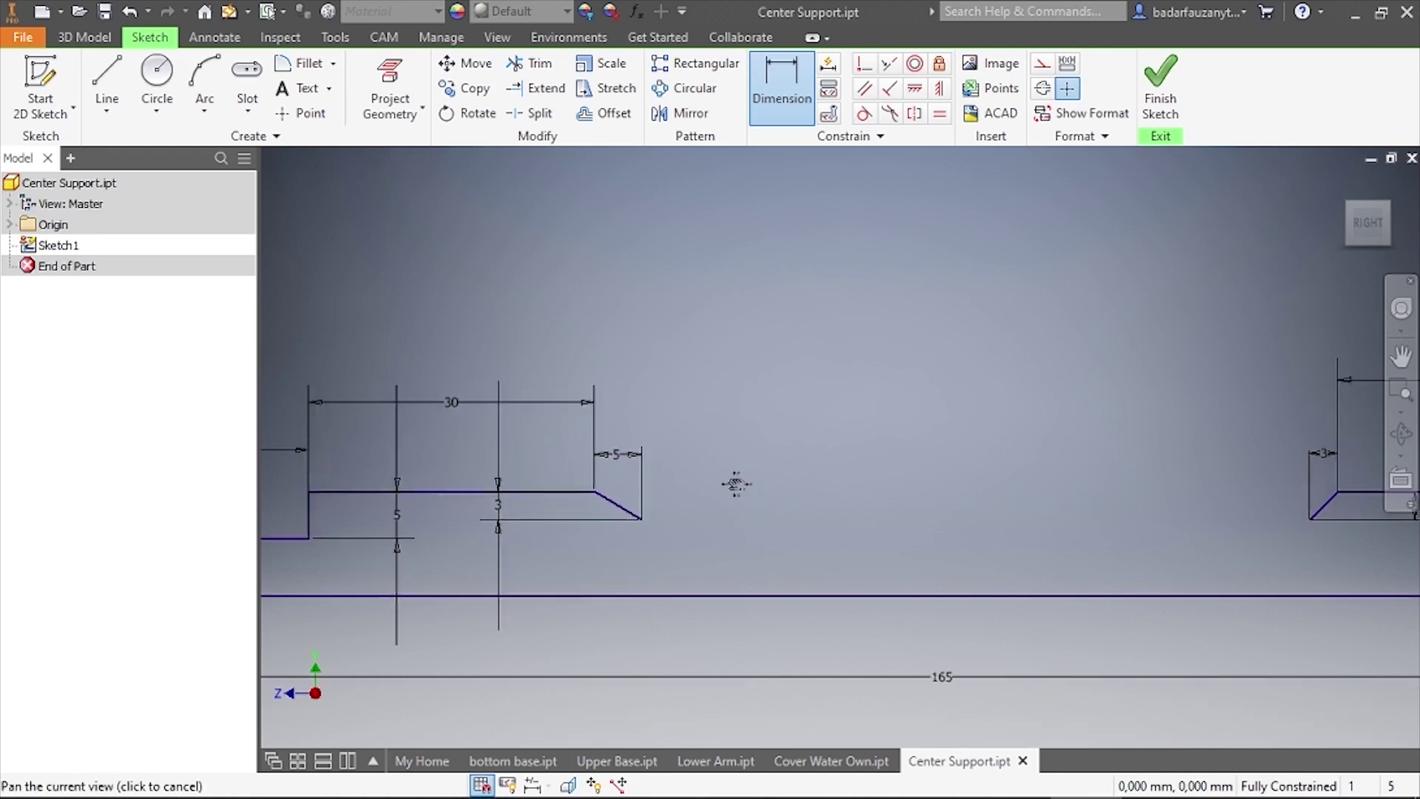
{"action": "left_click", "coordinate": [107, 111]}
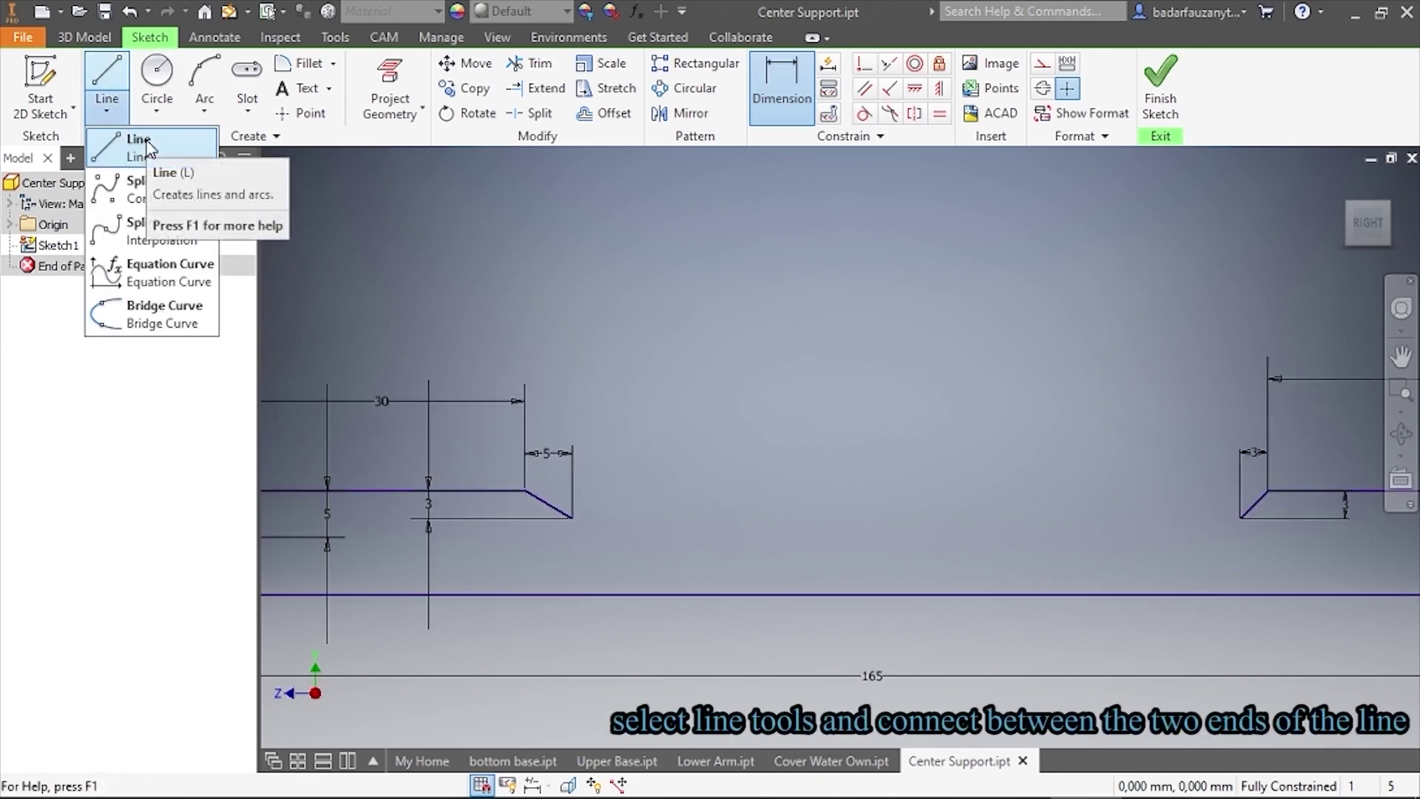
{"action": "left_click", "coordinate": [146, 145]}
{"action": "left_click", "coordinate": [573, 518]}
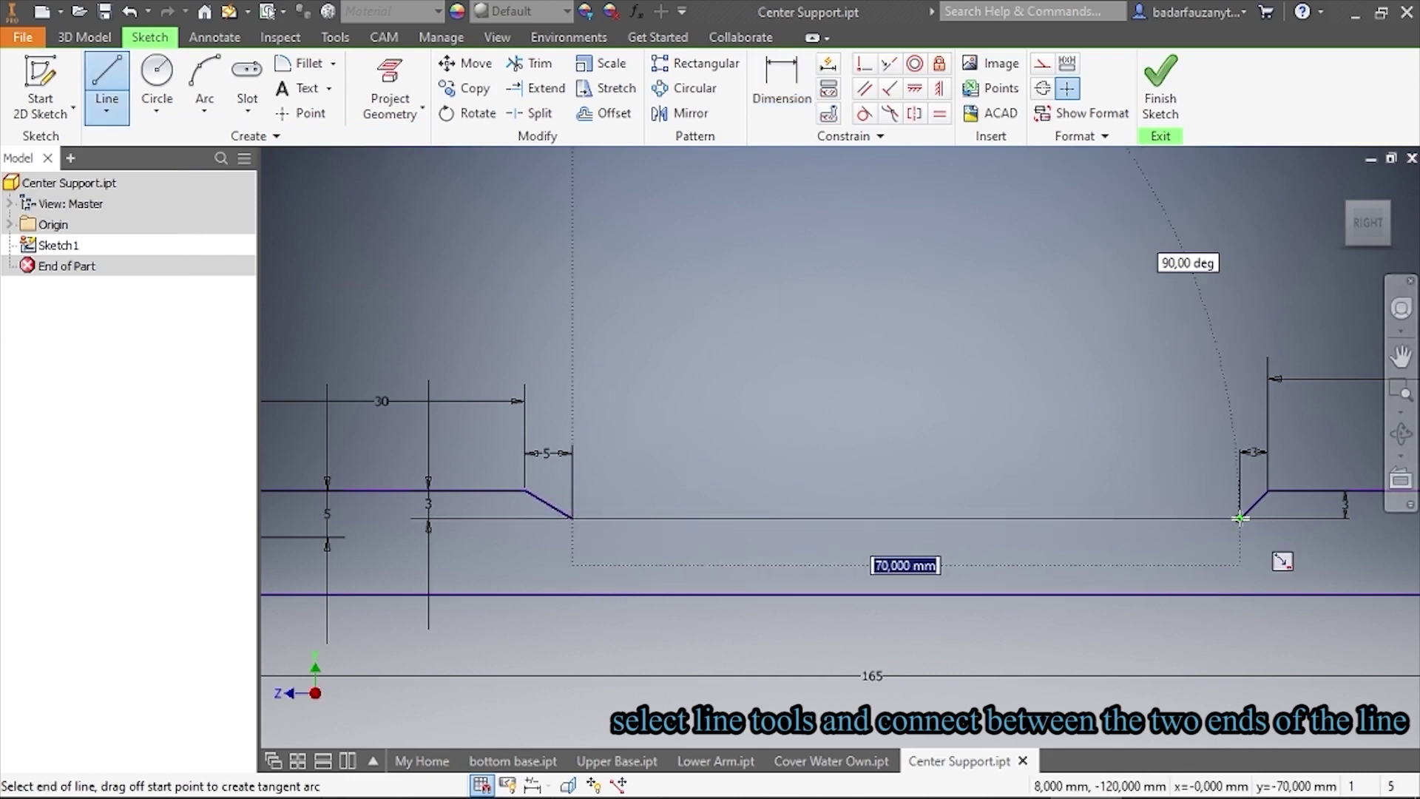
{"action": "left_click", "coordinate": [1239, 518]}
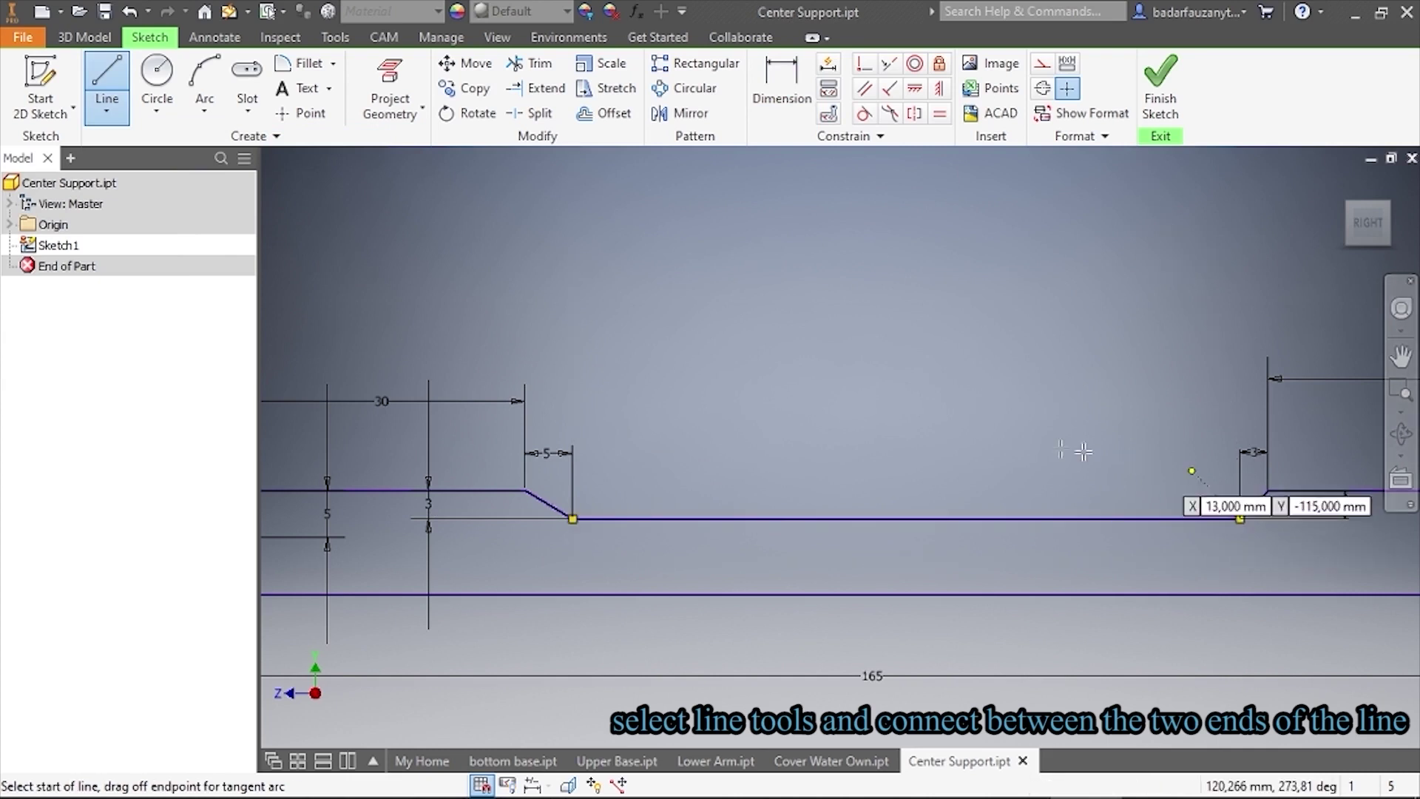
{"action": "right_click", "coordinate": [802, 431]}
{"action": "left_click", "coordinate": [881, 436]}
Convert the 165 mm baseline to a centerline and finish the sketch
{"action": "scroll", "coordinate": [881, 444], "scroll_direction": "down", "scroll_amount": 3}
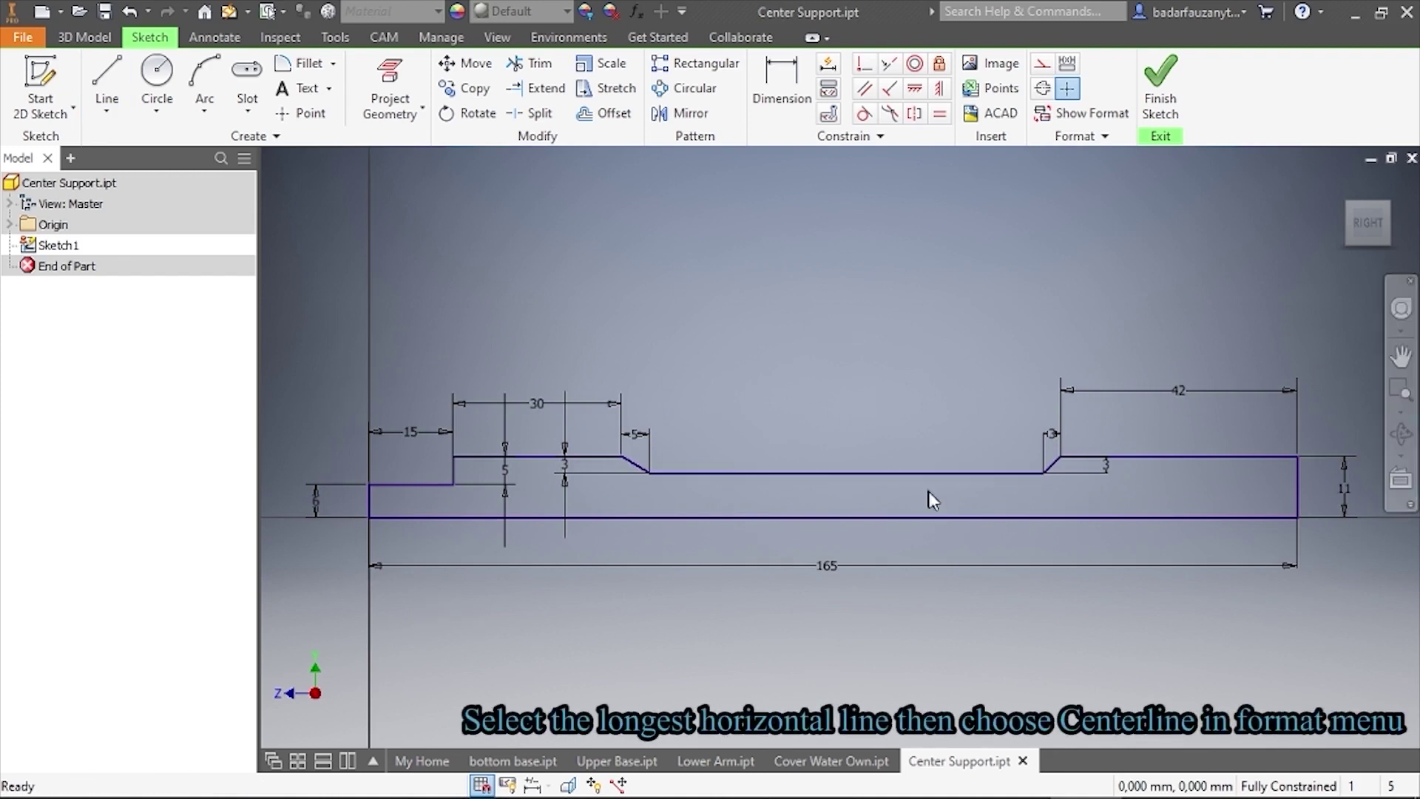
{"action": "left_click", "coordinate": [952, 522]}
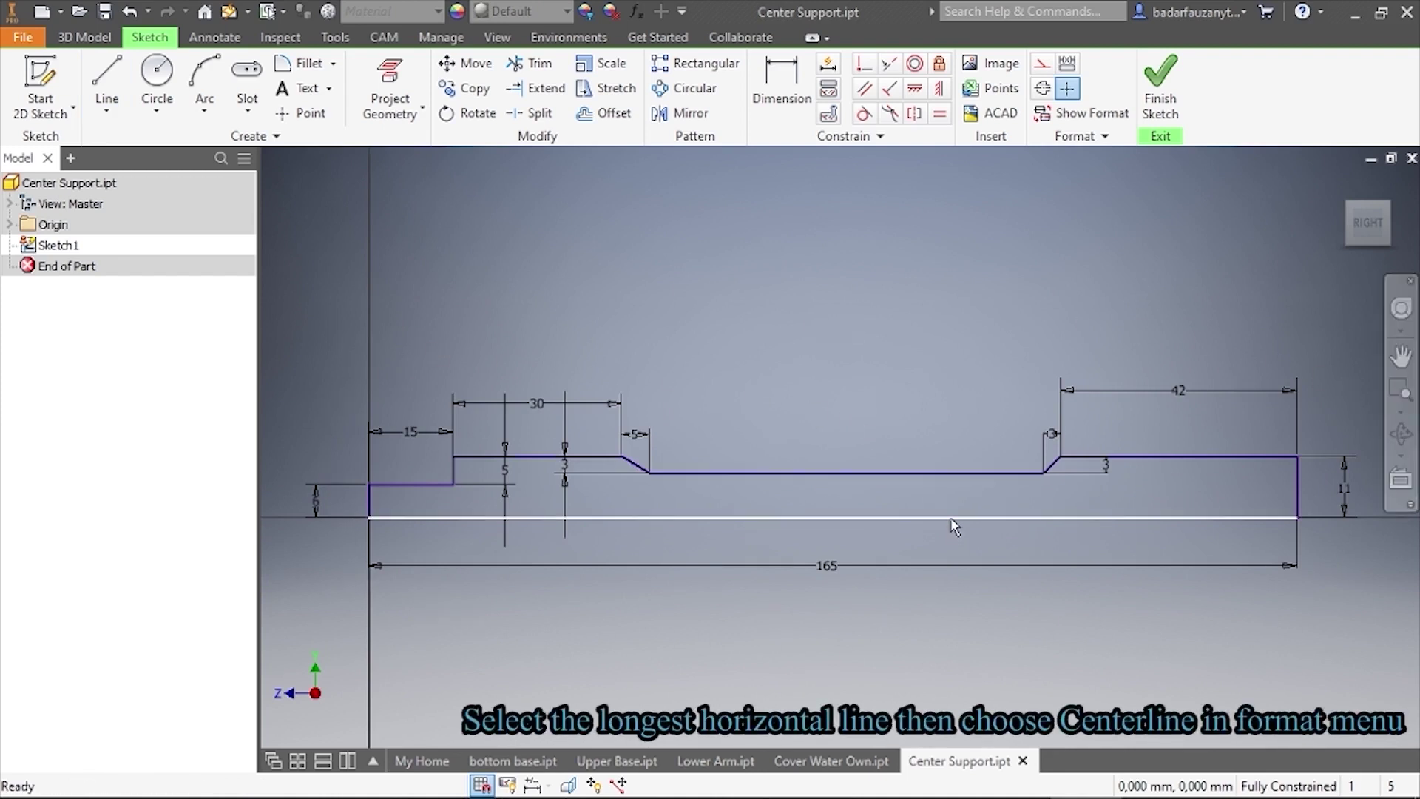
{"action": "left_click", "coordinate": [953, 524]}
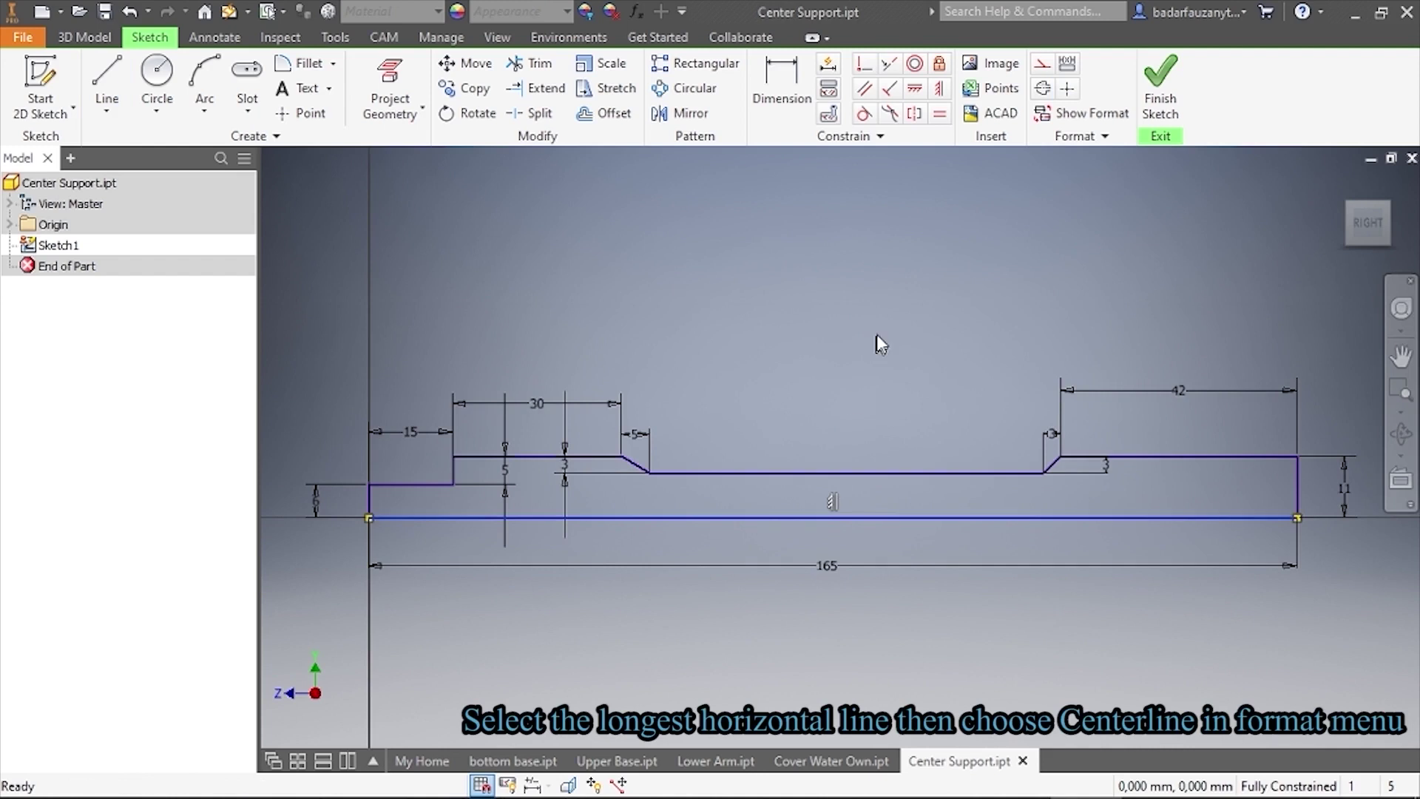
{"action": "left_click", "coordinate": [1046, 89]}
{"action": "left_click", "coordinate": [835, 372]}
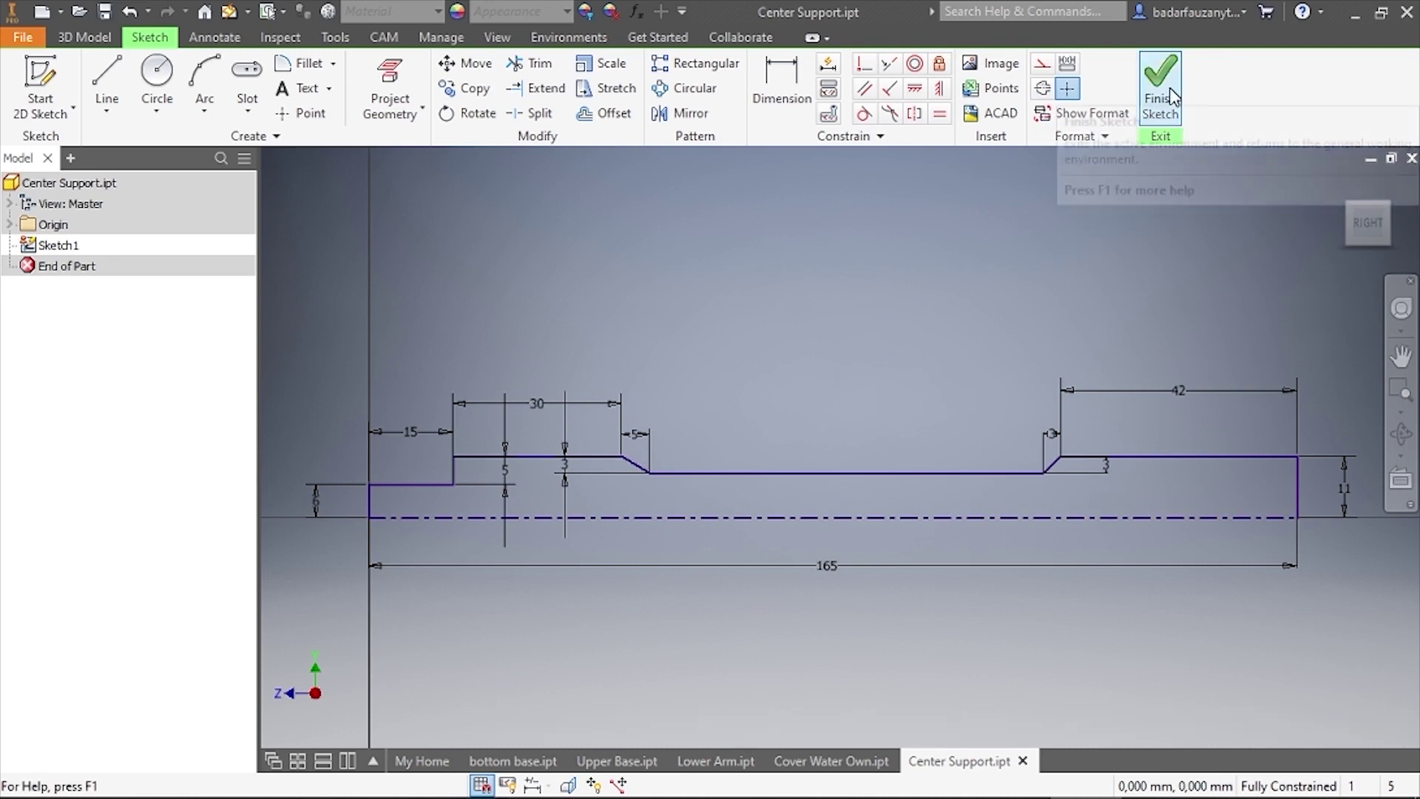
{"action": "left_click", "coordinate": [1163, 120]}
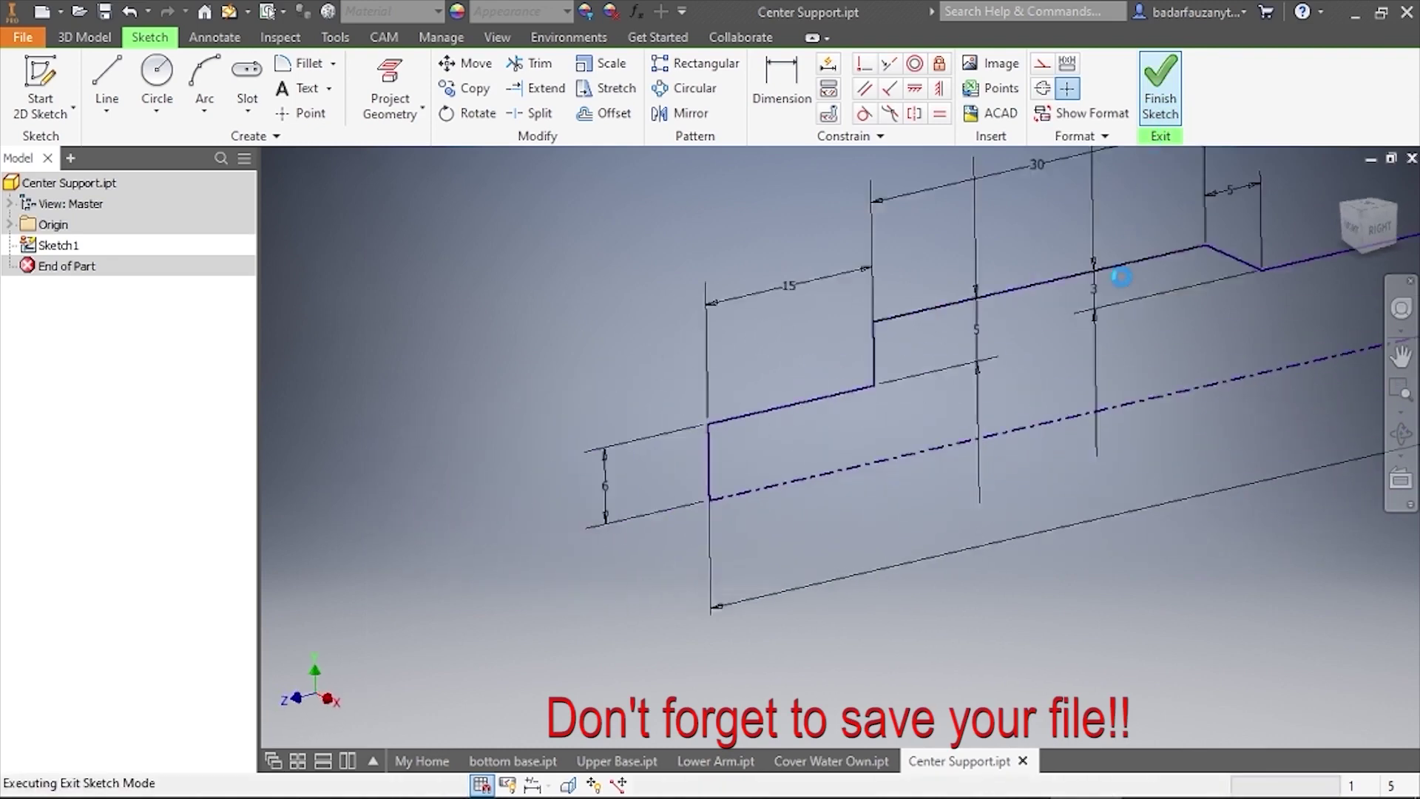
{"action": "left_click", "coordinate": [1381, 227]}
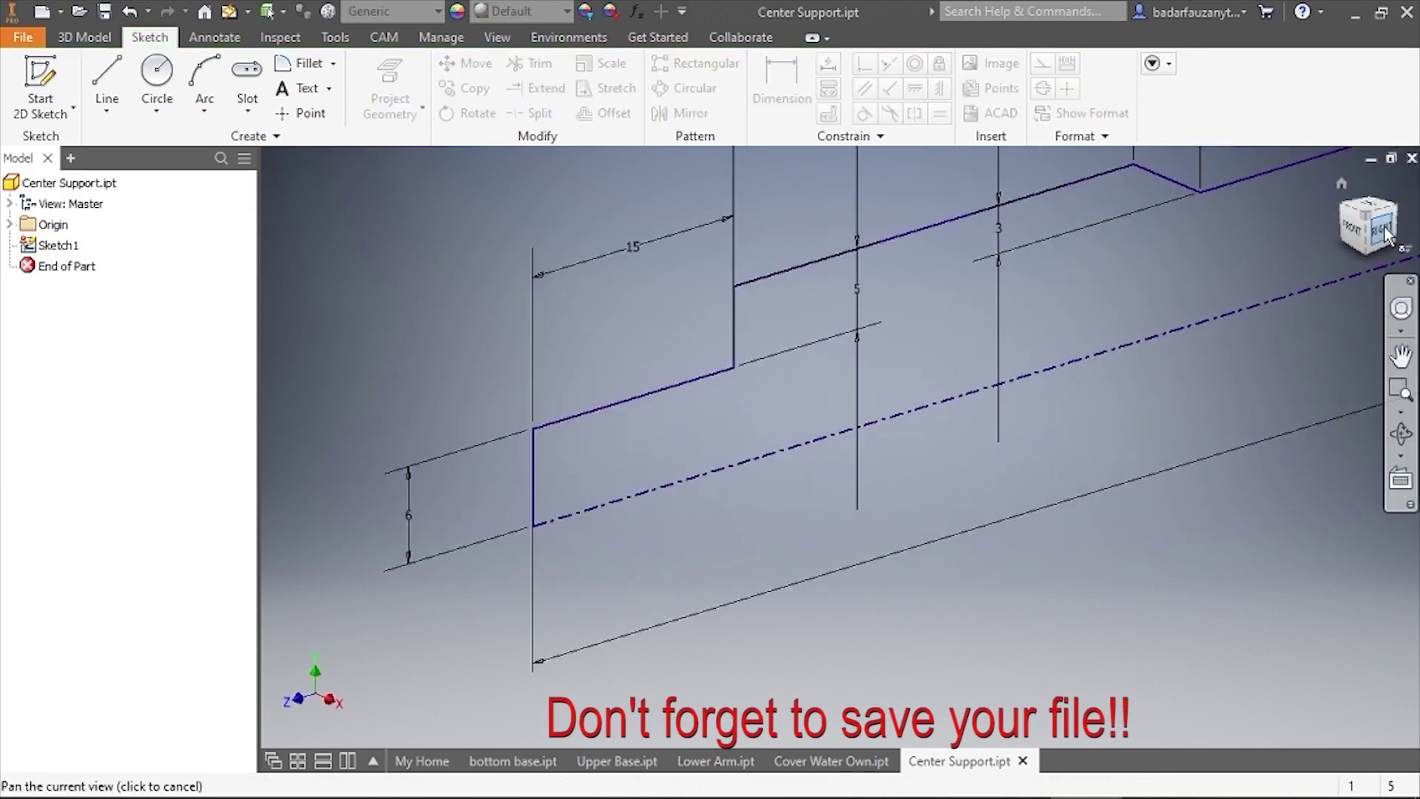